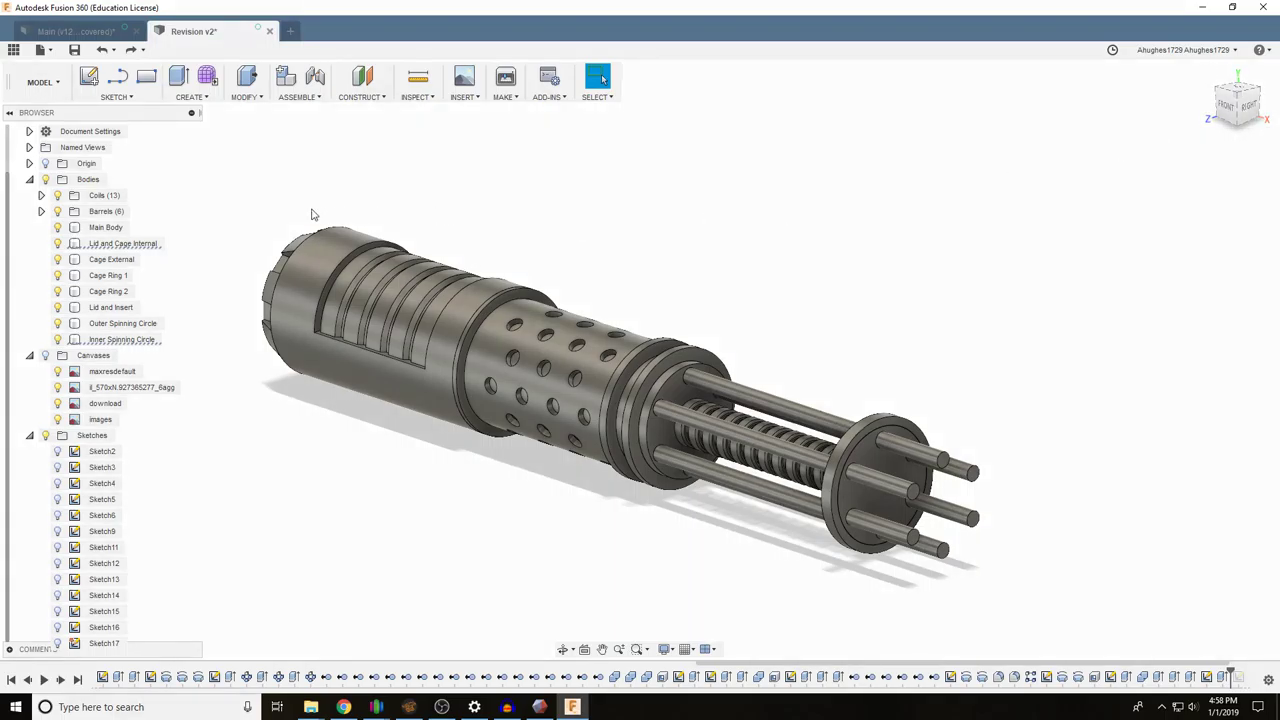
# Display the reference canvases behind the rotary cannon model in the front view
pyautogui.click(1226, 106)
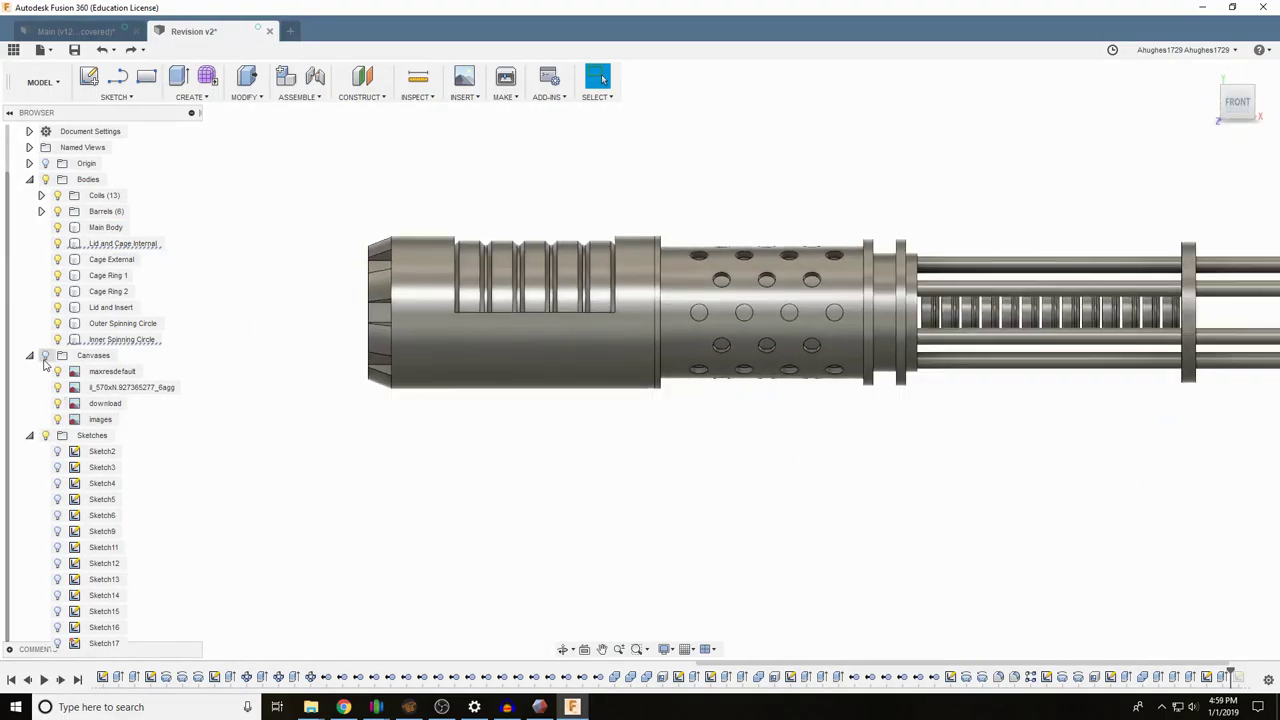
pyautogui.scroll(-1, 293, 371)
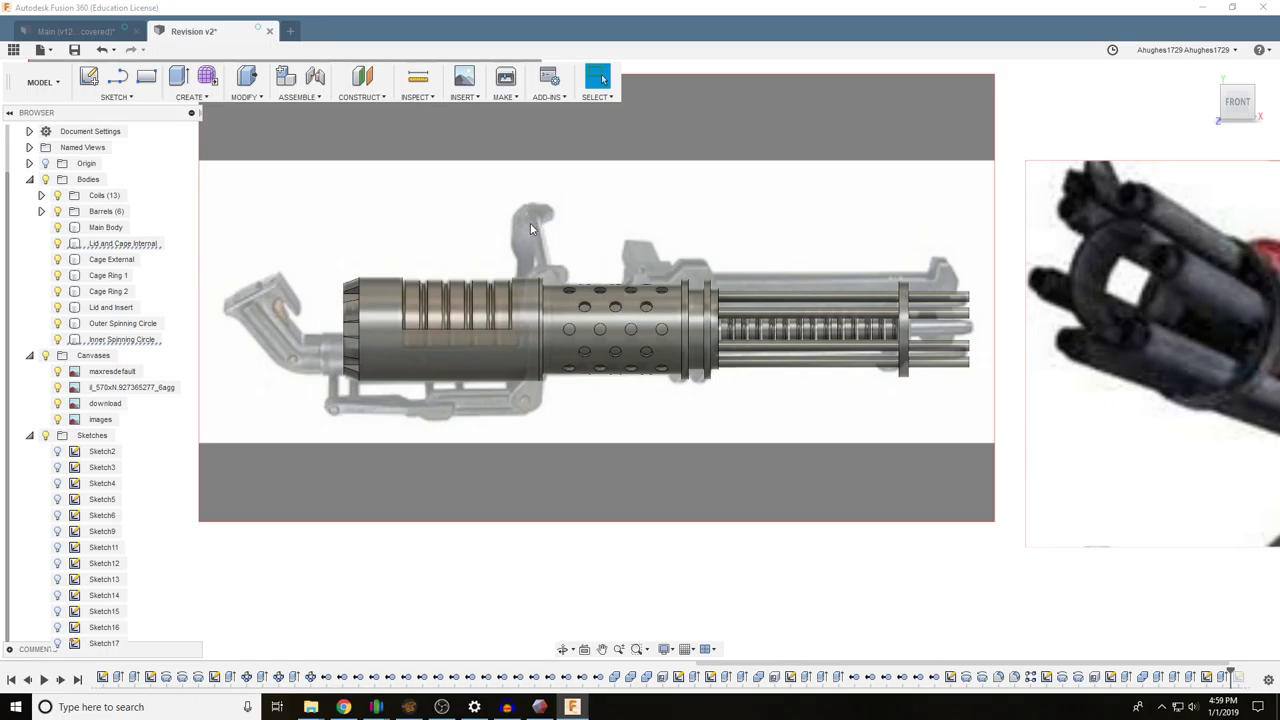
pyautogui.moveTo(659, 428); pyautogui.dragTo(590, 445, button='middle')
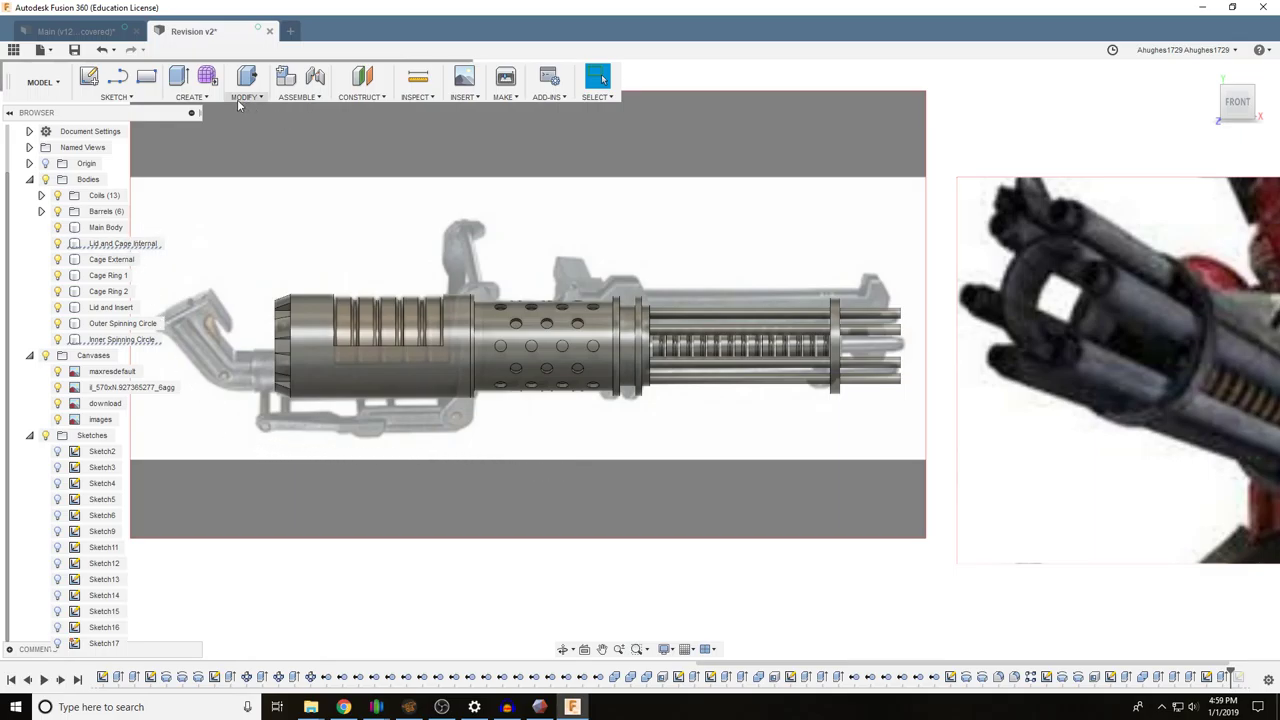
# Create a section analysis through the model on the XY plane
pyautogui.click(411, 97)
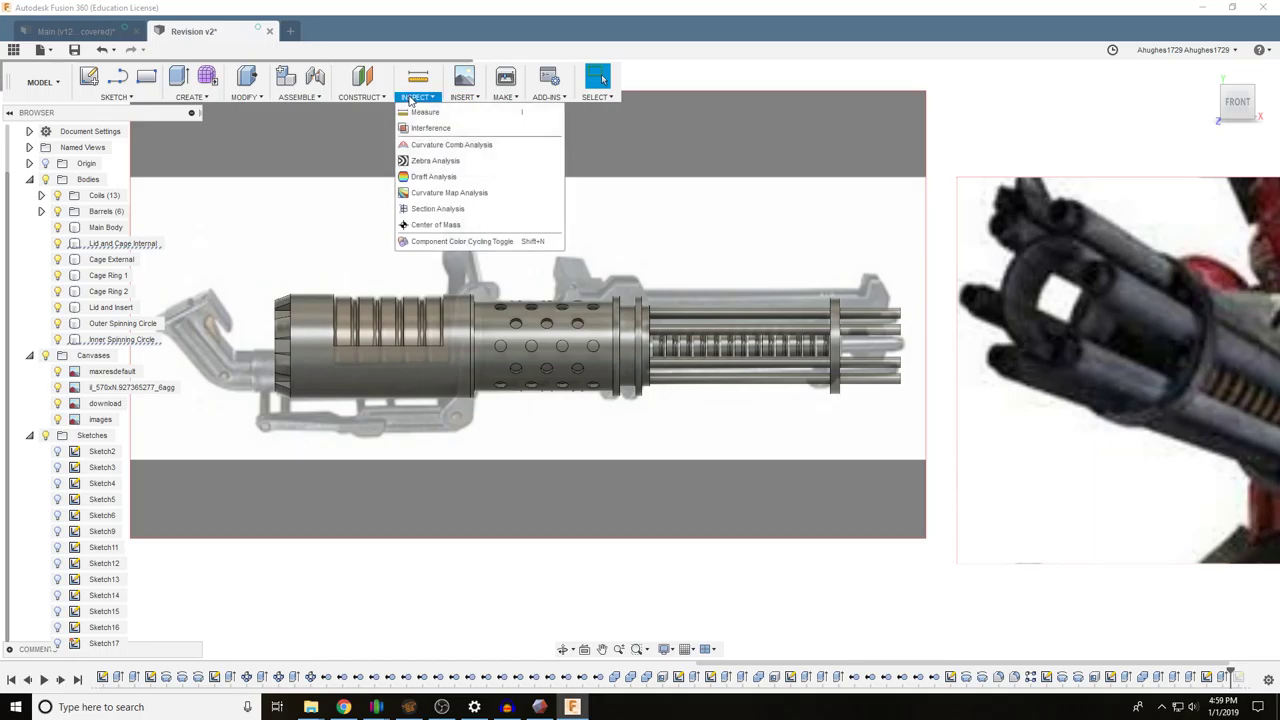
pyautogui.click(445, 212)
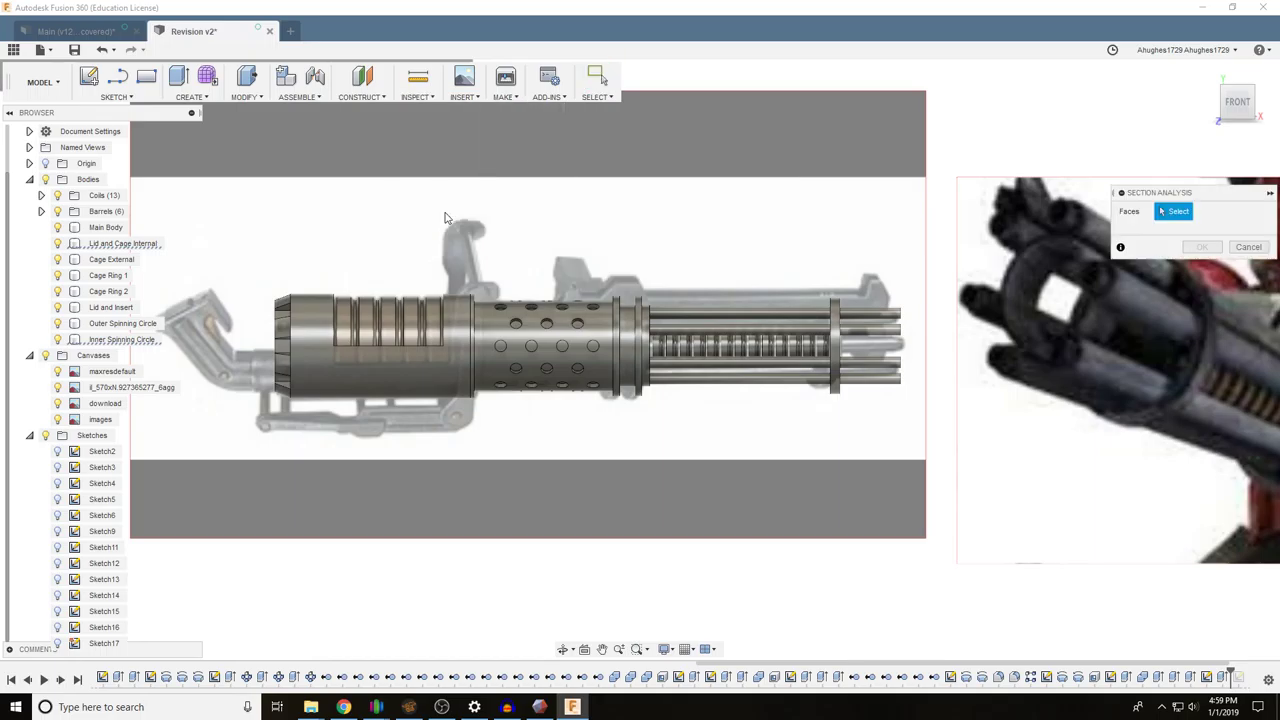
pyautogui.click(566, 295)
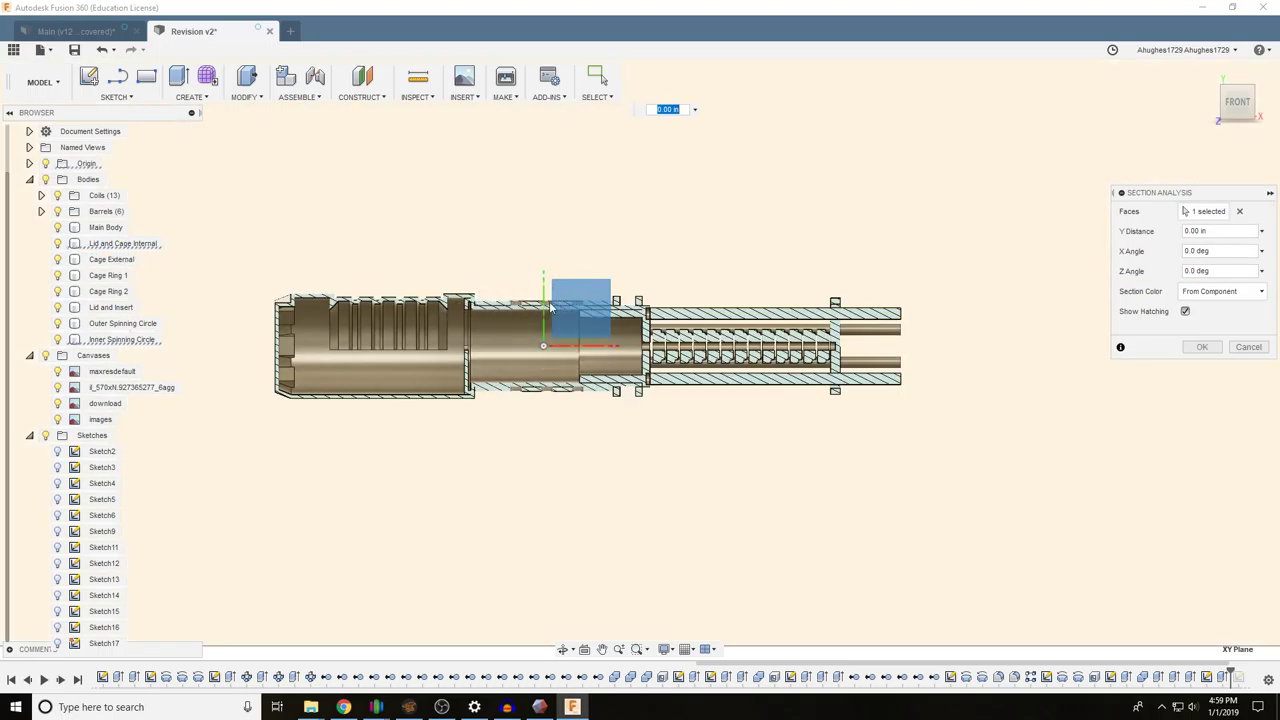
# Examine the sectioned joint between the main body and the internal cage from straight-on and angled views
pyautogui.scroll(1, 550, 308)
pyautogui.scroll(6, 421, 310)
pyautogui.moveTo(530, 293); pyautogui.dragTo(576, 294, button='middle')
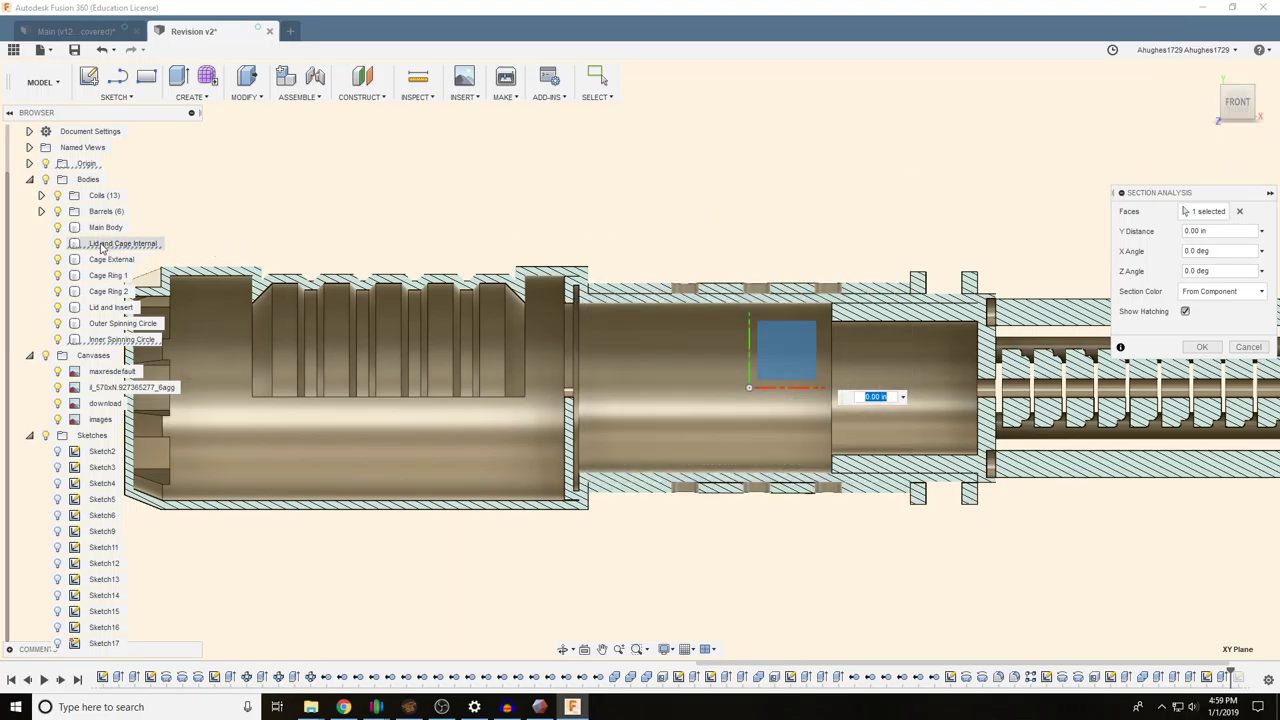
pyautogui.moveTo(1239, 106)
pyautogui.mouseDown()
pyautogui.moveTo(1192, 142)
pyautogui.moveTo(1231, 106)
pyautogui.mouseUp()
pyautogui.click(1229, 109)
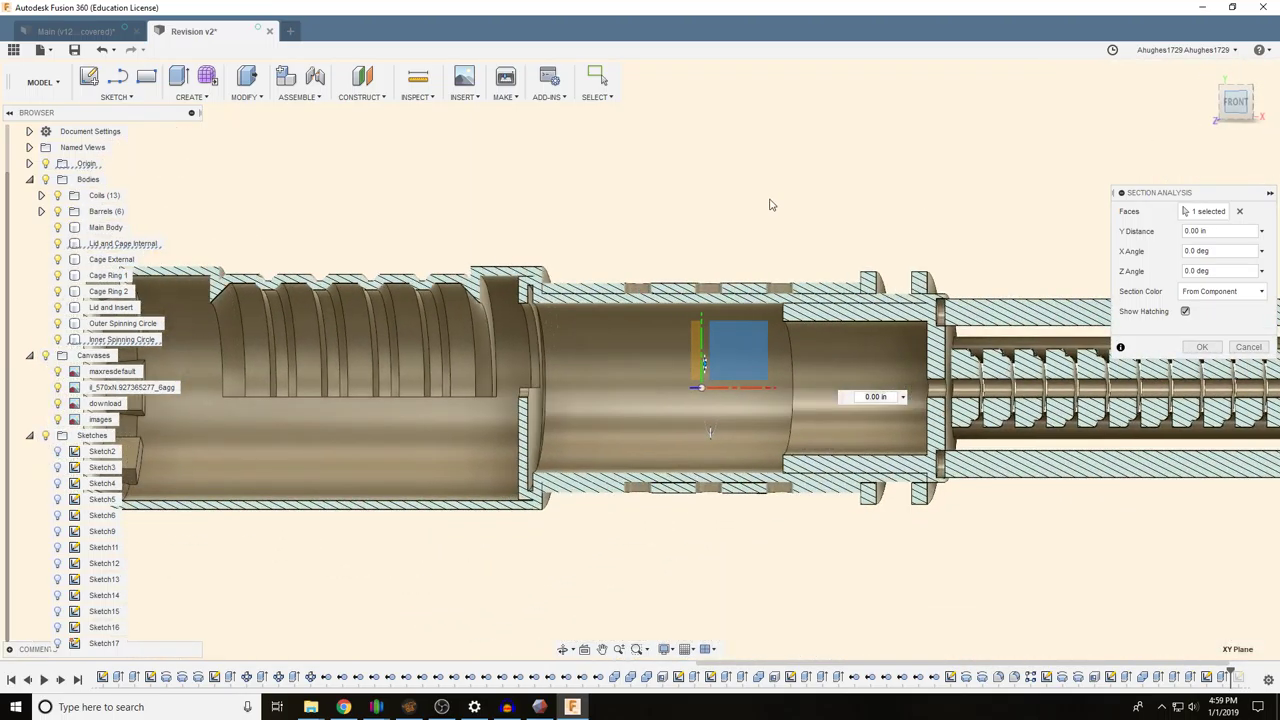
pyautogui.scroll(-4, 537, 273)
pyautogui.scroll(8, 537, 278)
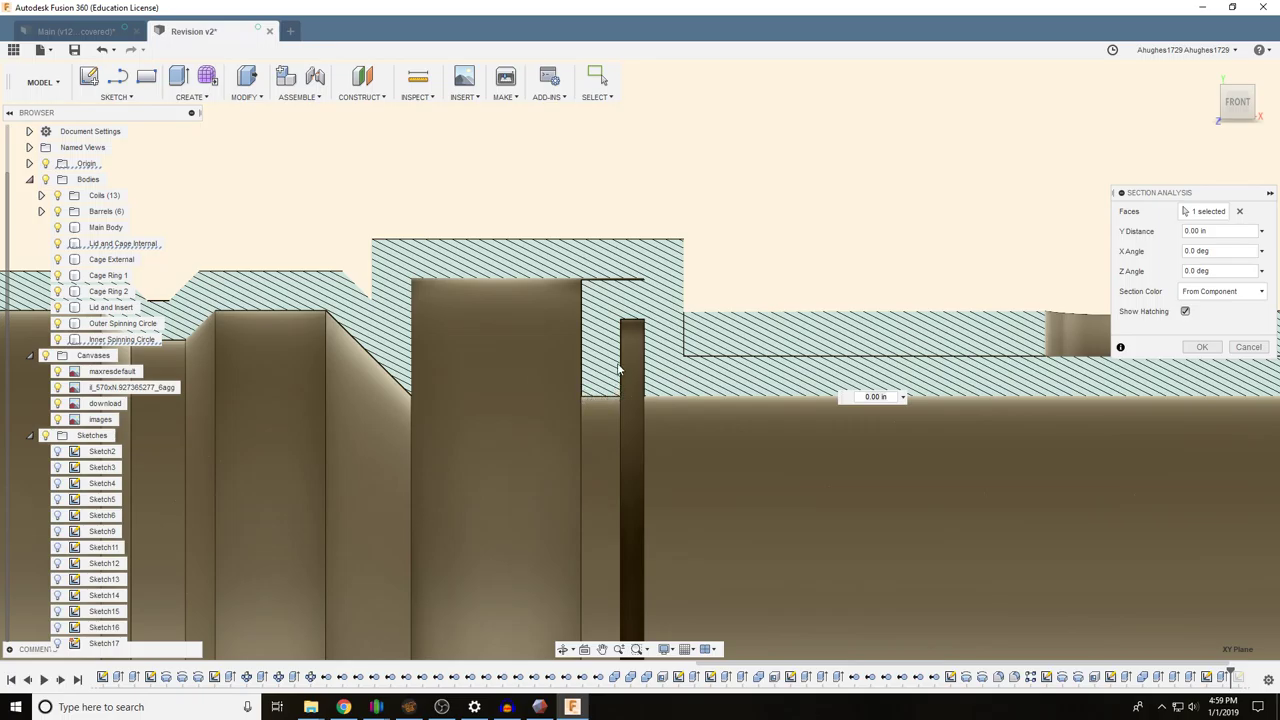
pyautogui.scroll(-6, 618, 370)
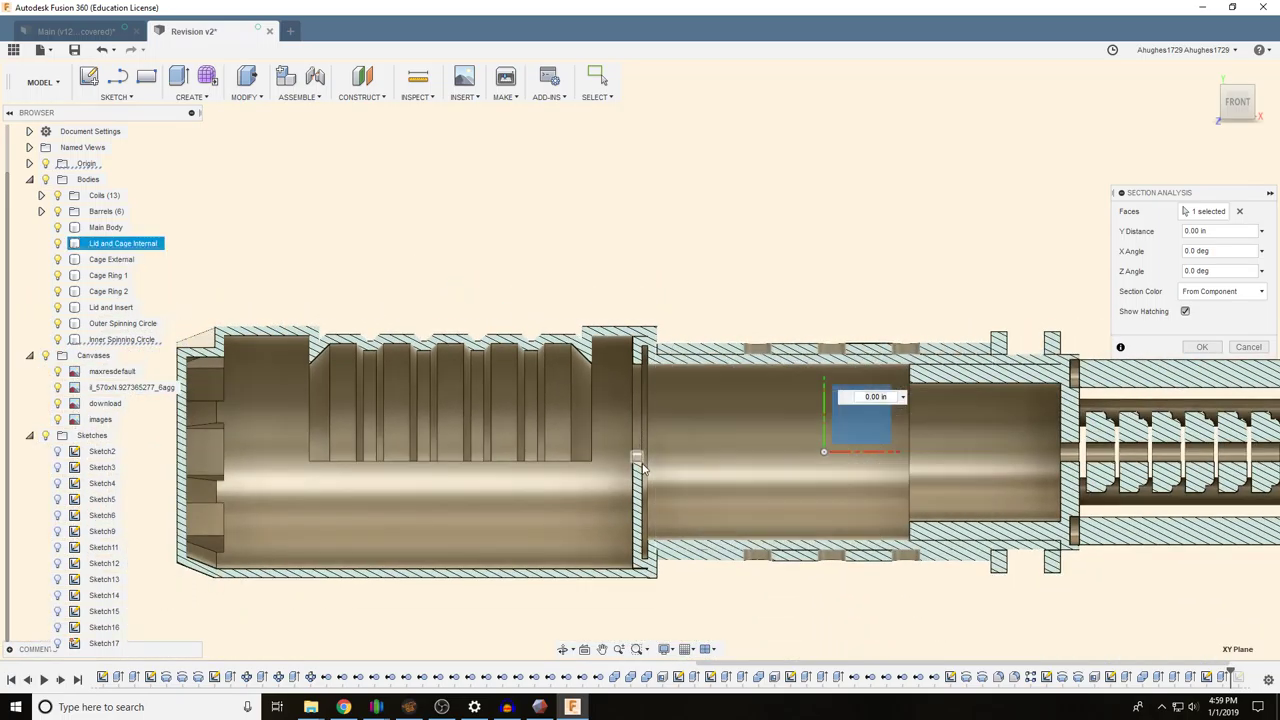
pyautogui.click(643, 468)
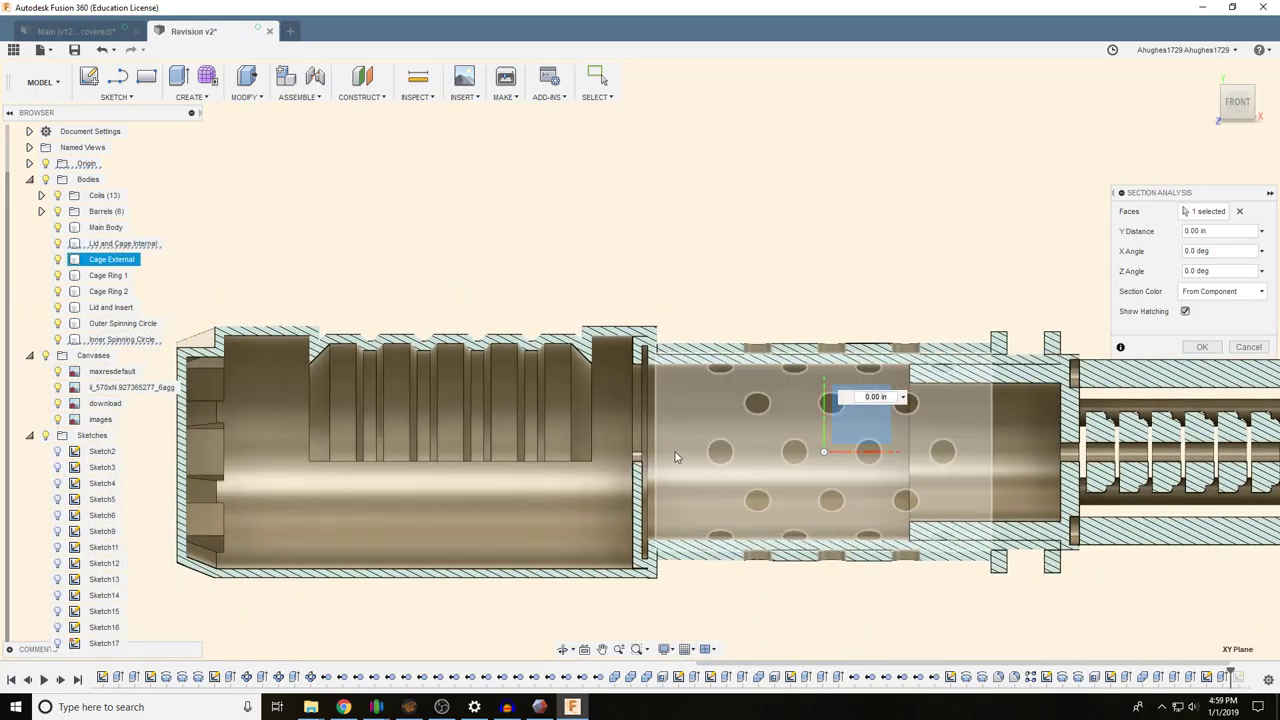
pyautogui.click(1247, 112)
pyautogui.moveTo(1240, 107); pyautogui.dragTo(1251, 109)
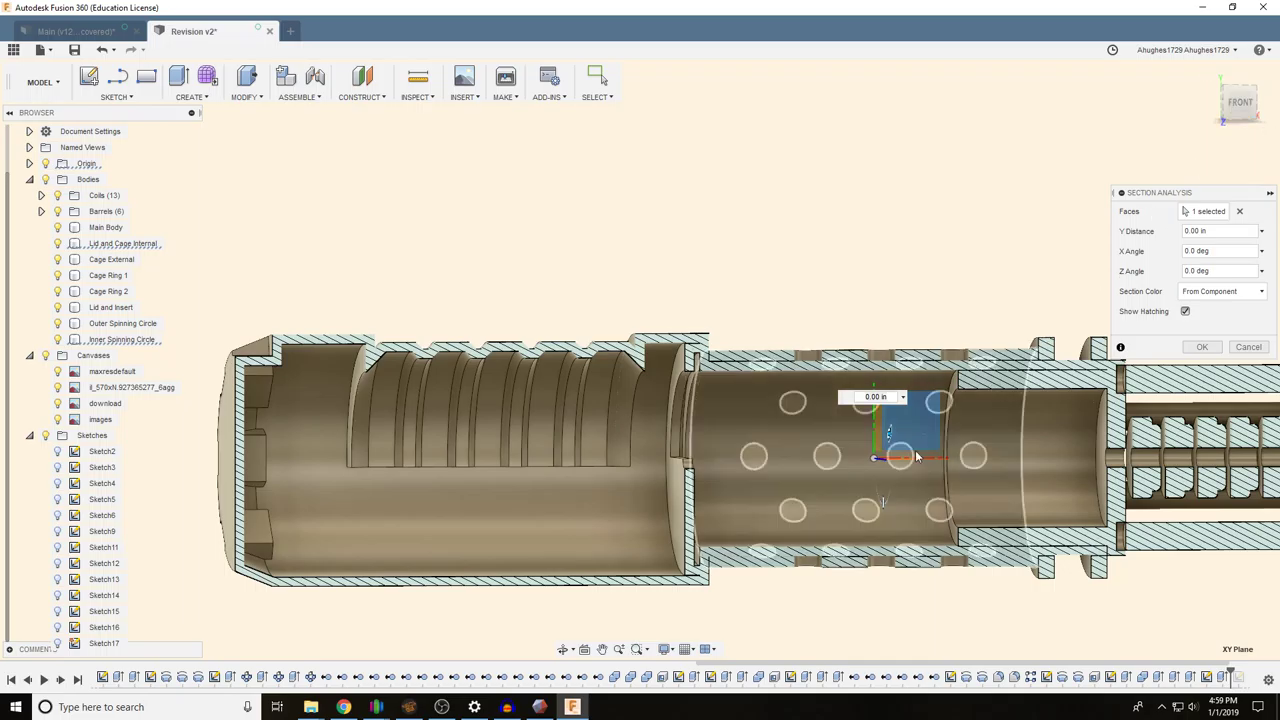
pyautogui.scroll(3, 665, 510)
pyautogui.press('v')
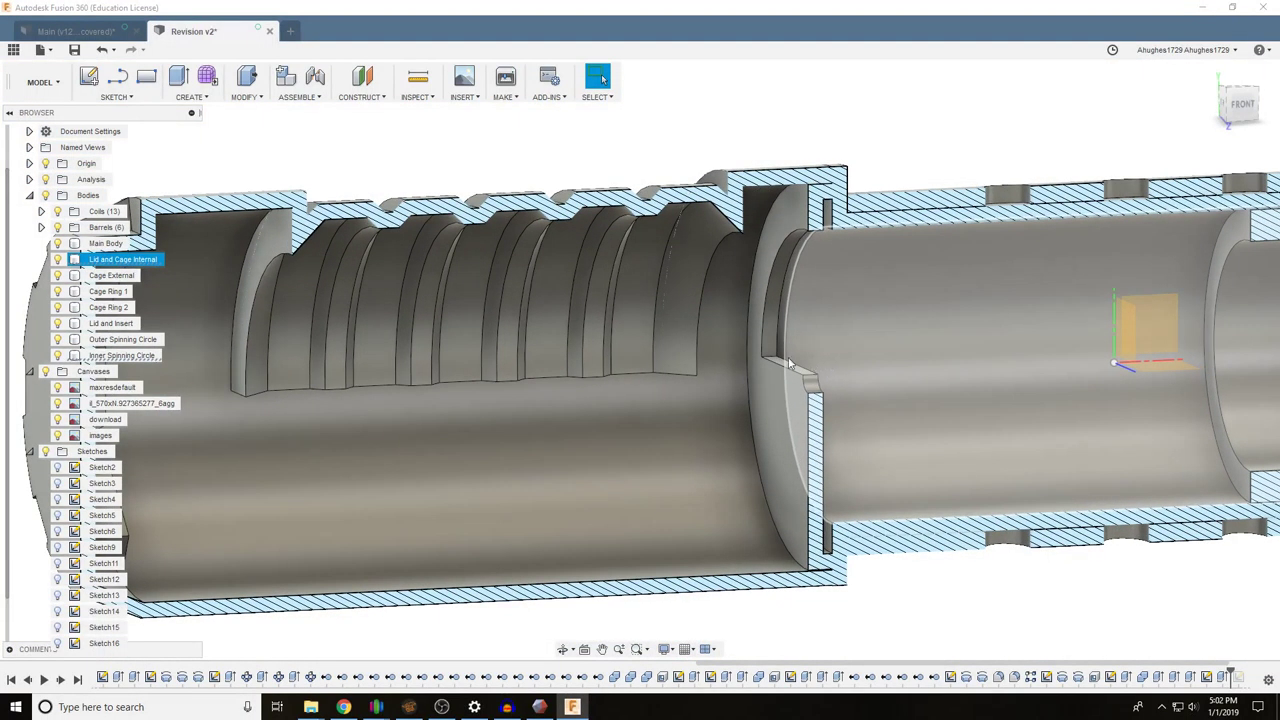
# Extrude the end face of Lid and Cage Internal 1 in into the main body as a Join, with Main Body hidden
pyautogui.click(182, 84)
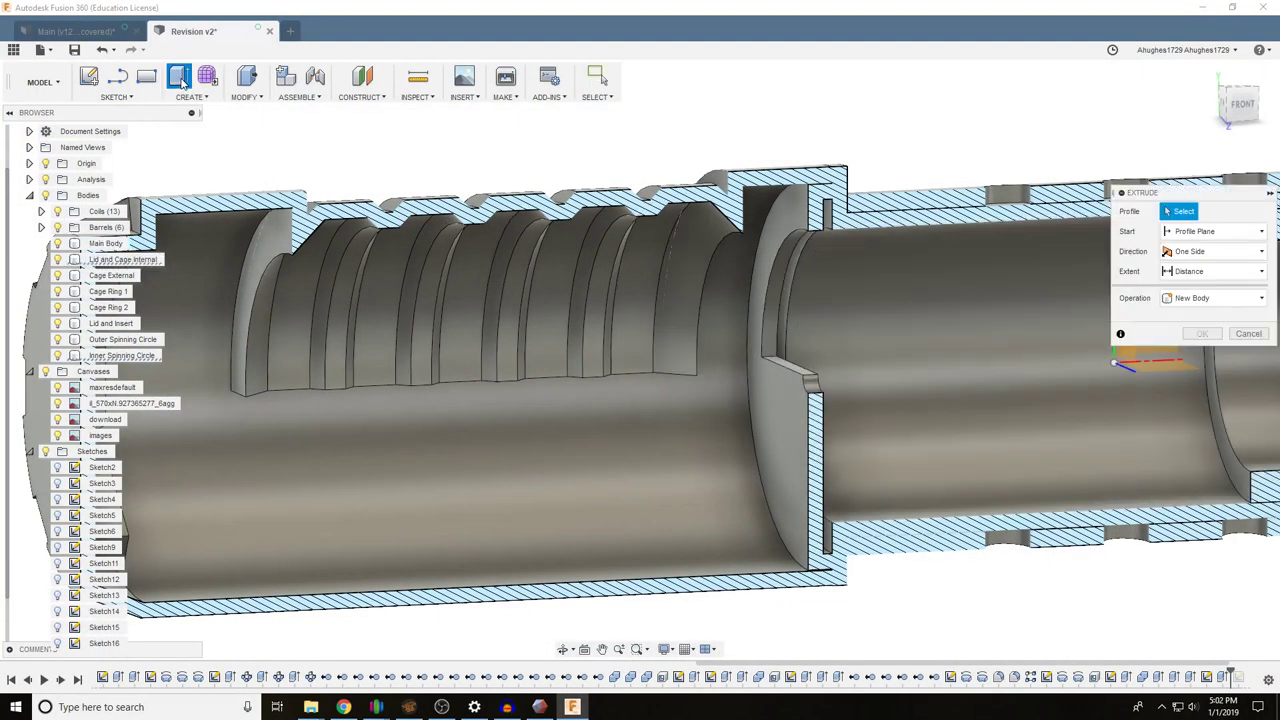
pyautogui.click(827, 445)
pyautogui.click(823, 446)
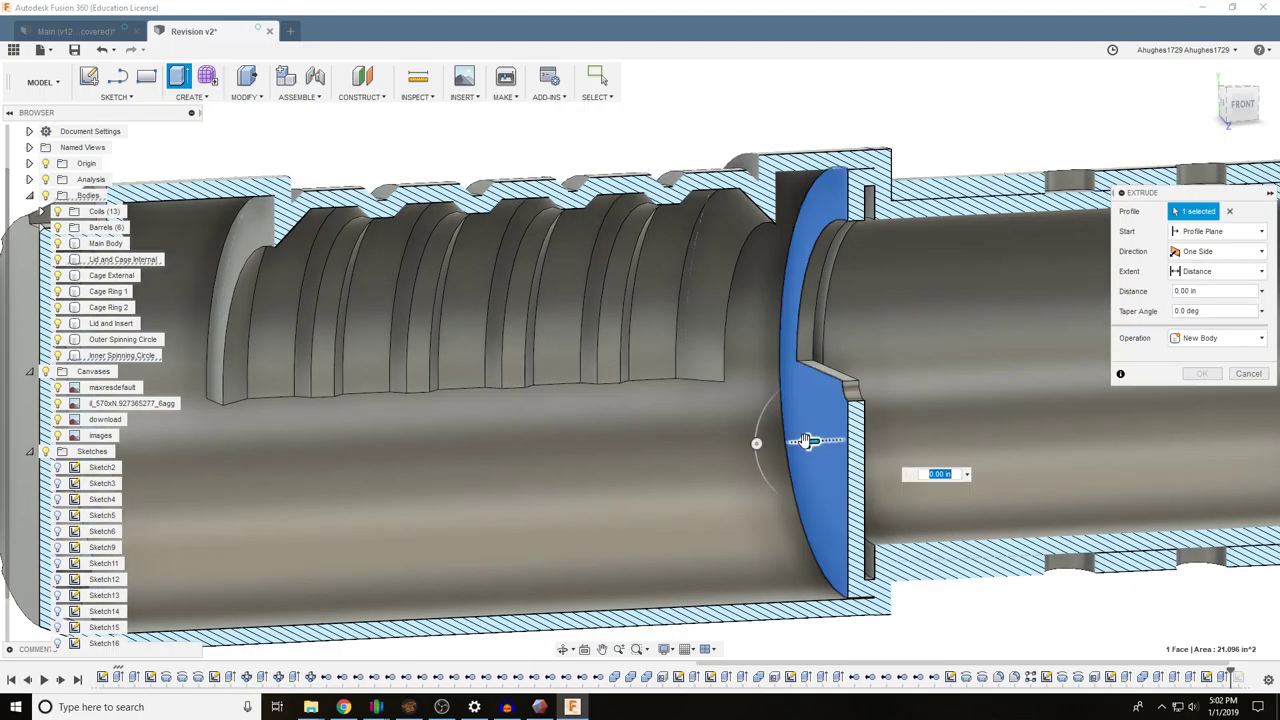
pyautogui.moveTo(812, 441); pyautogui.dragTo(740, 443)
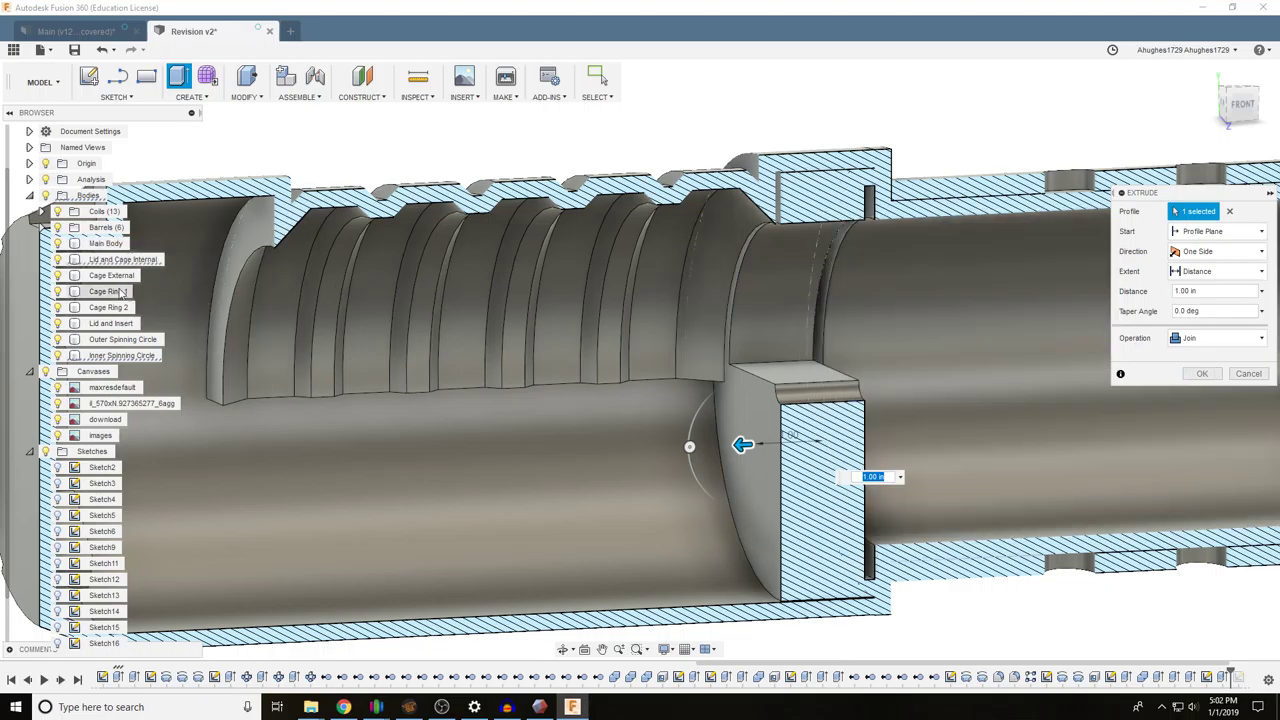
pyautogui.click(57, 243)
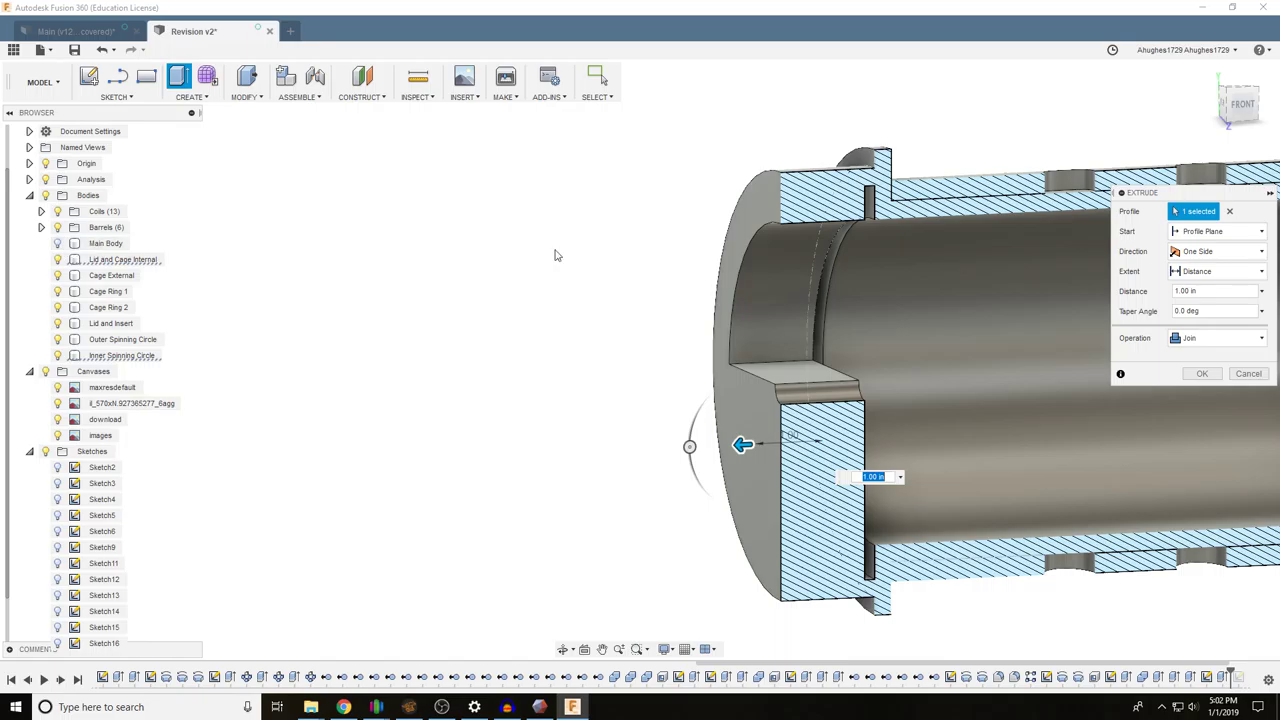
pyautogui.click(1202, 373)
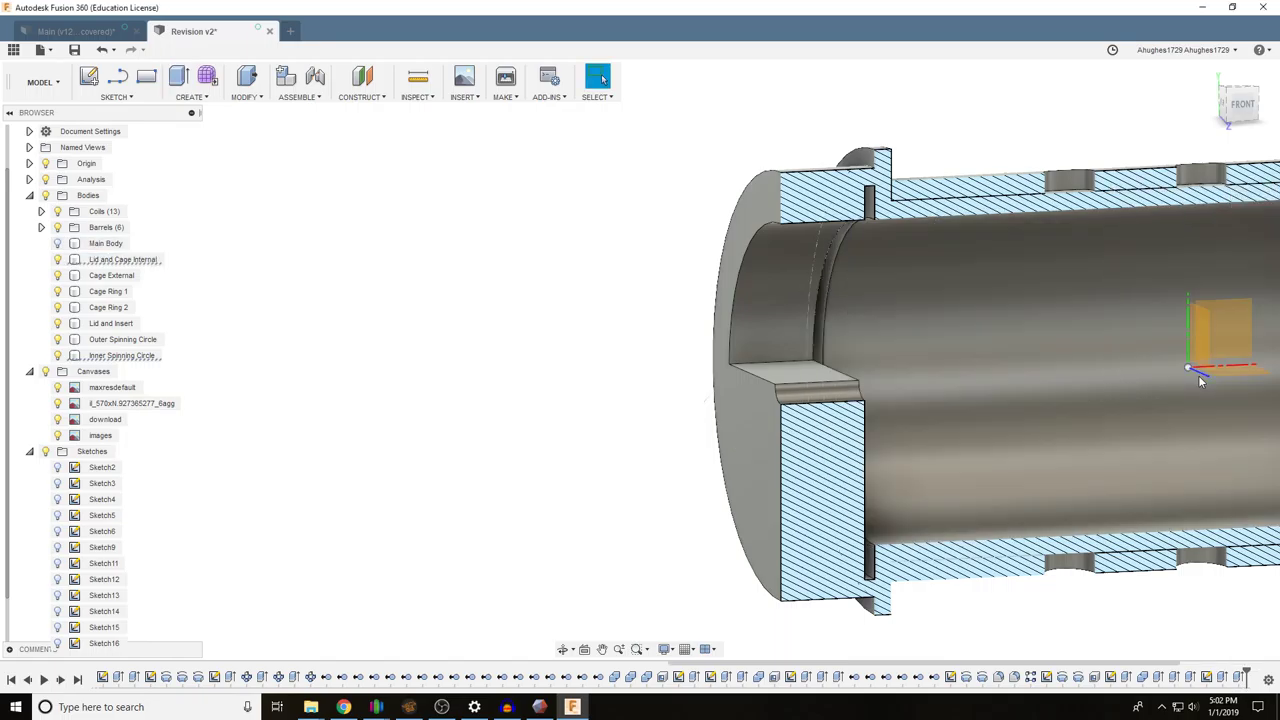
# Hide Cage External and Cage Ring 1 and inspect the thickened lid of the internal cage in section
pyautogui.click(57, 275)
pyautogui.click(57, 275)
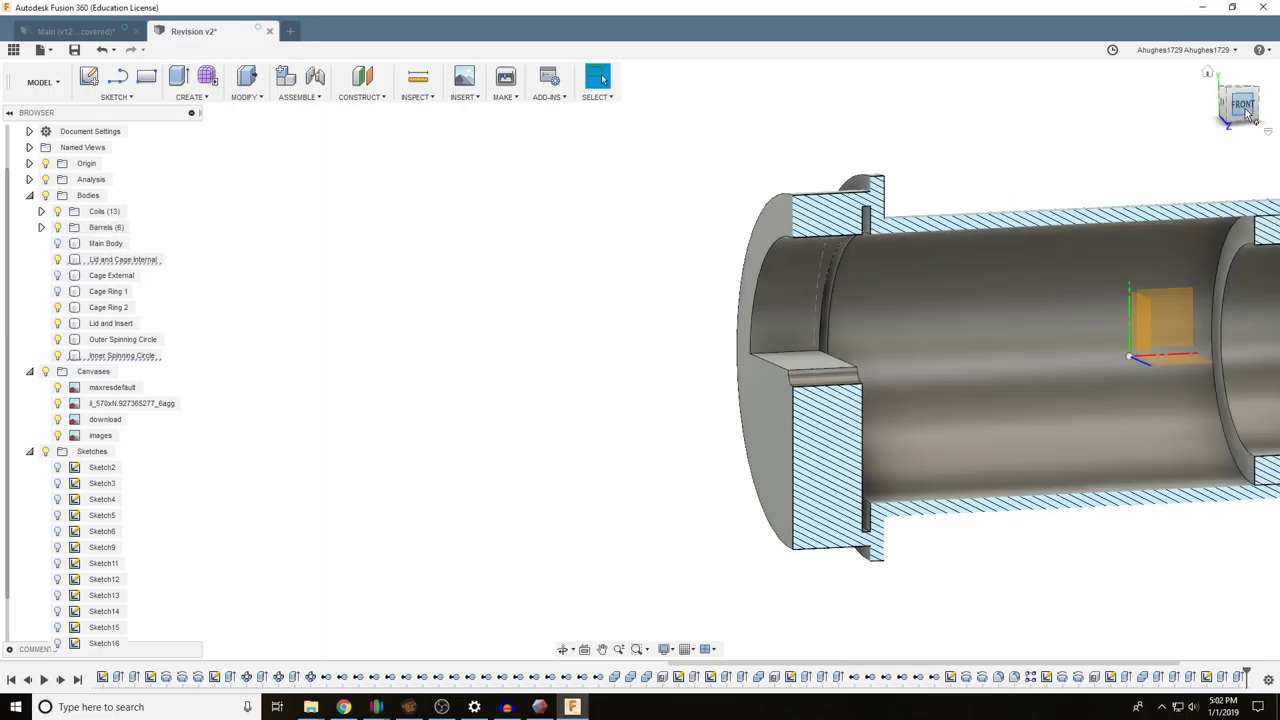
pyautogui.moveTo(1244, 112)
pyautogui.mouseDown()
pyautogui.moveTo(1172, 132)
pyautogui.moveTo(1060, 100)
pyautogui.moveTo(1152, 118)
pyautogui.moveTo(1266, 100)
pyautogui.moveTo(1250, 108)
pyautogui.mouseUp()
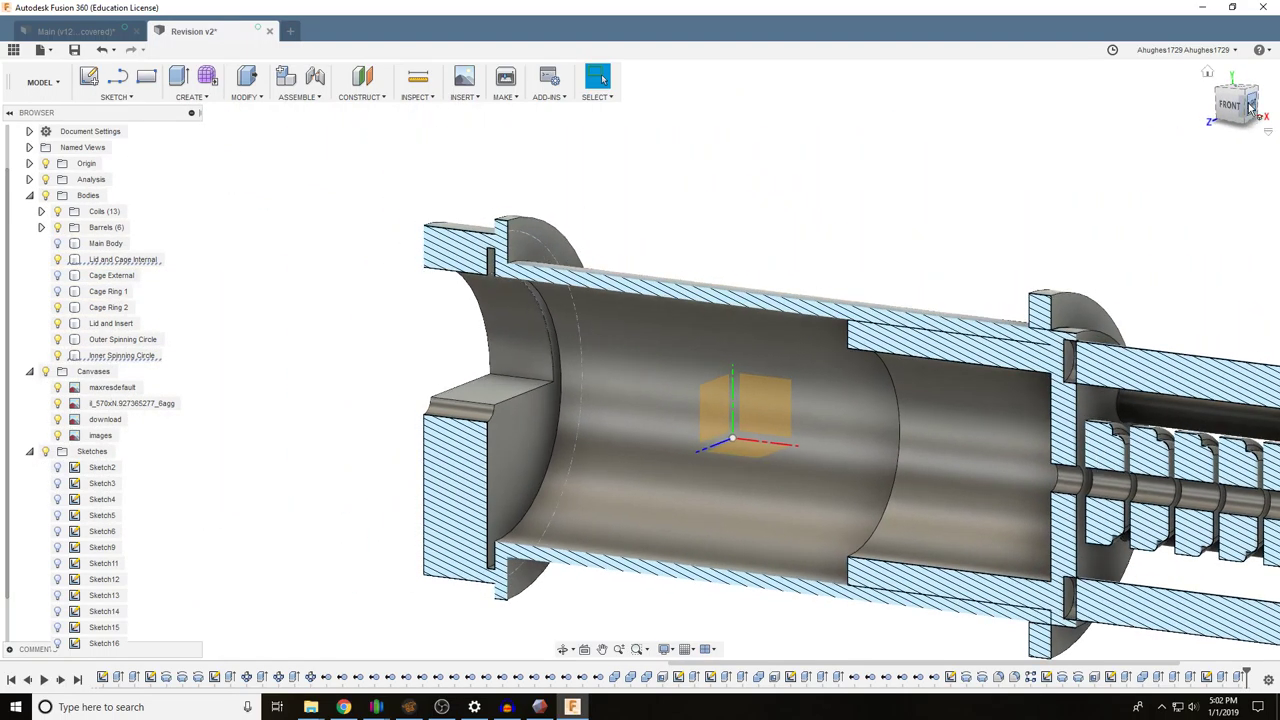
pyautogui.click(560, 400)
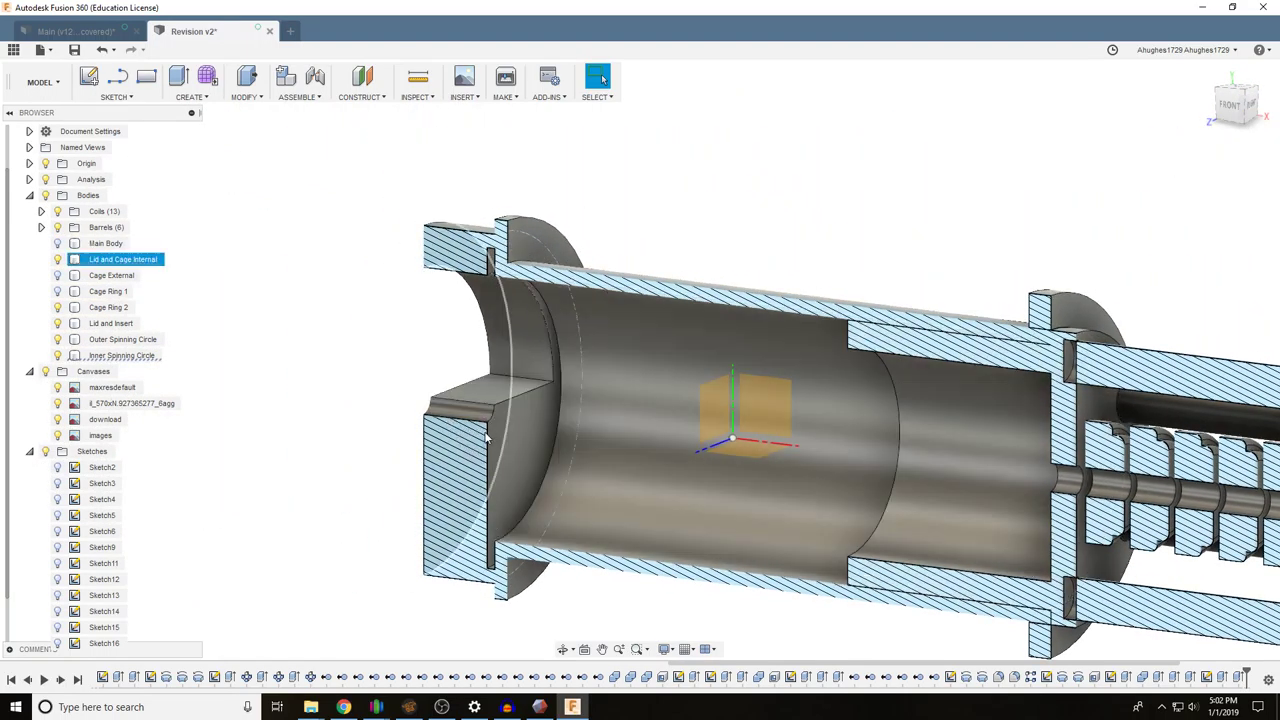
pyautogui.click(415, 447)
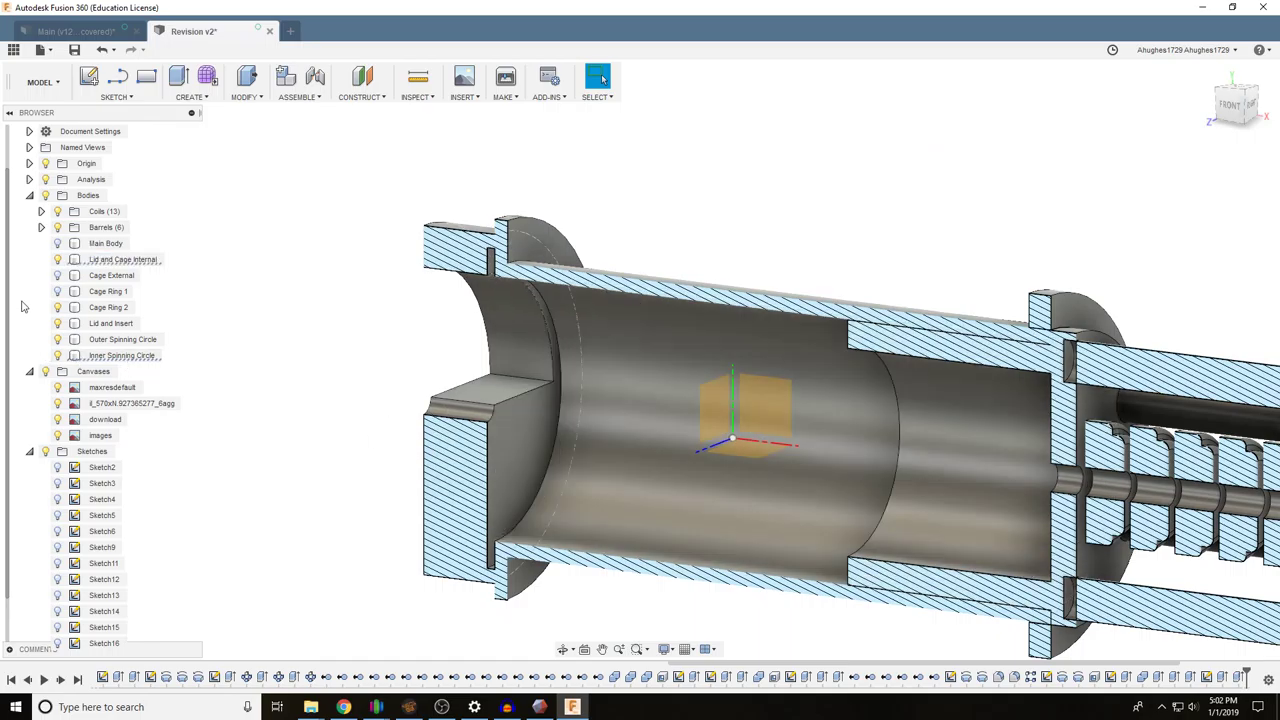
# Show the hidden bodies again and turn off the section analysis
pyautogui.click(57, 275)
pyautogui.click(57, 275)
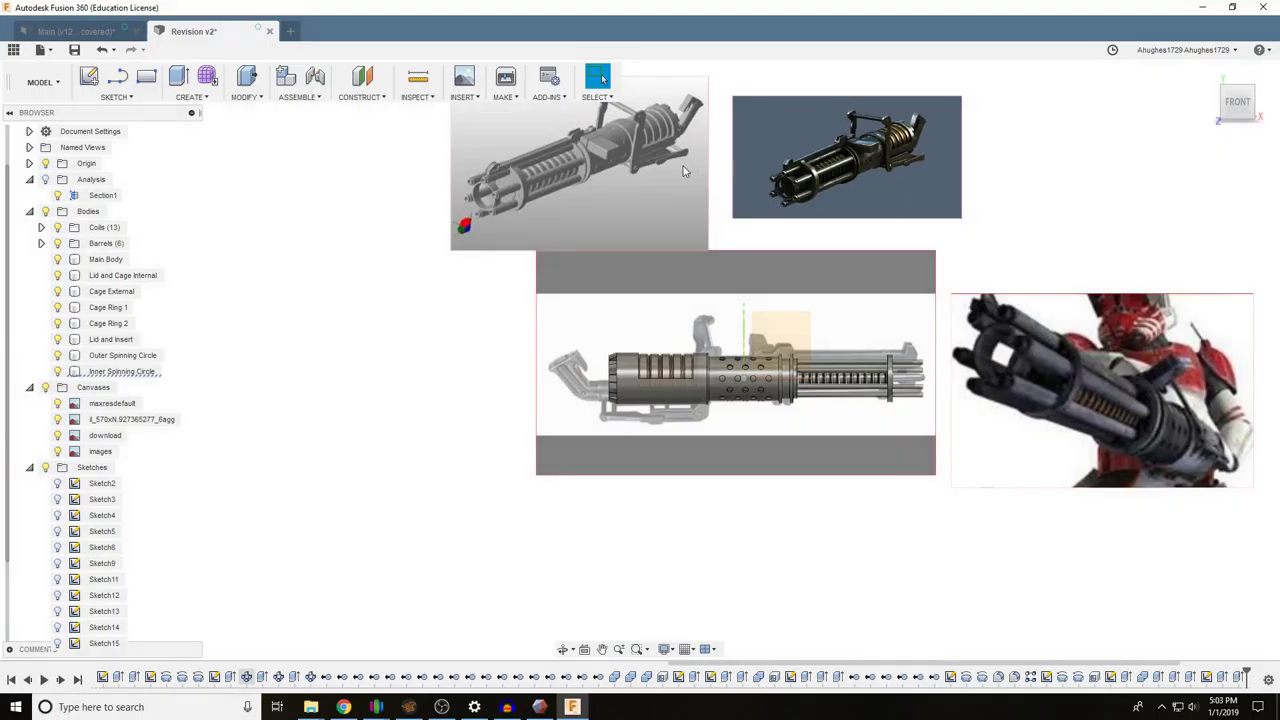
# Compare the front ring and barrel tips of the model with the reference canvases
pyautogui.moveTo(1046, 215); pyautogui.dragTo(1000, 241, button='middle')
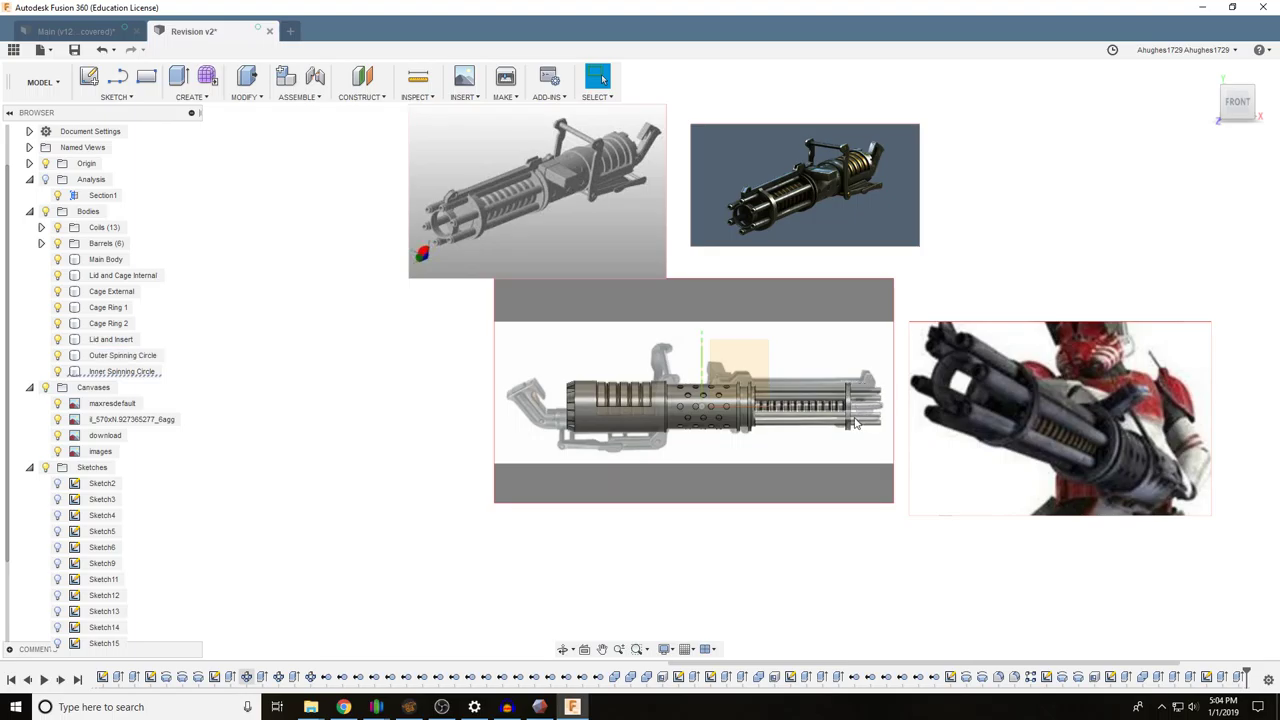
pyautogui.scroll(5, 723, 204)
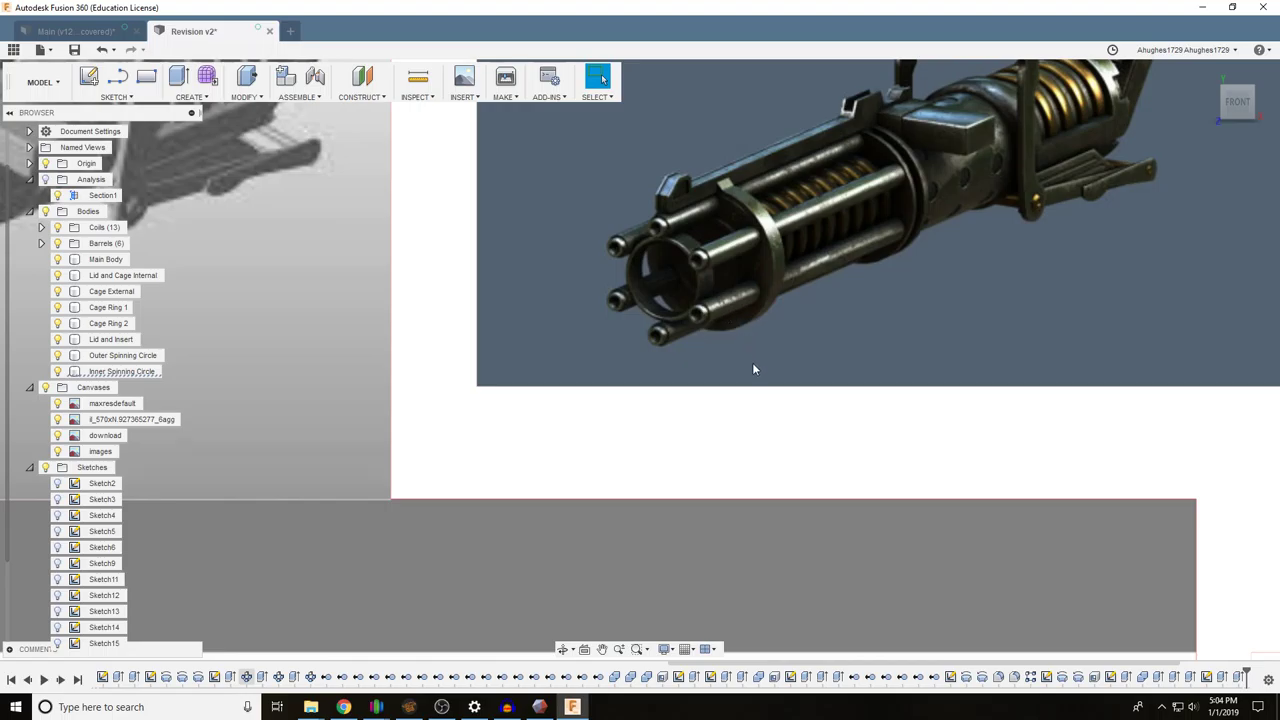
pyautogui.scroll(-3, 753, 362)
pyautogui.moveTo(840, 402); pyautogui.dragTo(576, 138, button='middle')
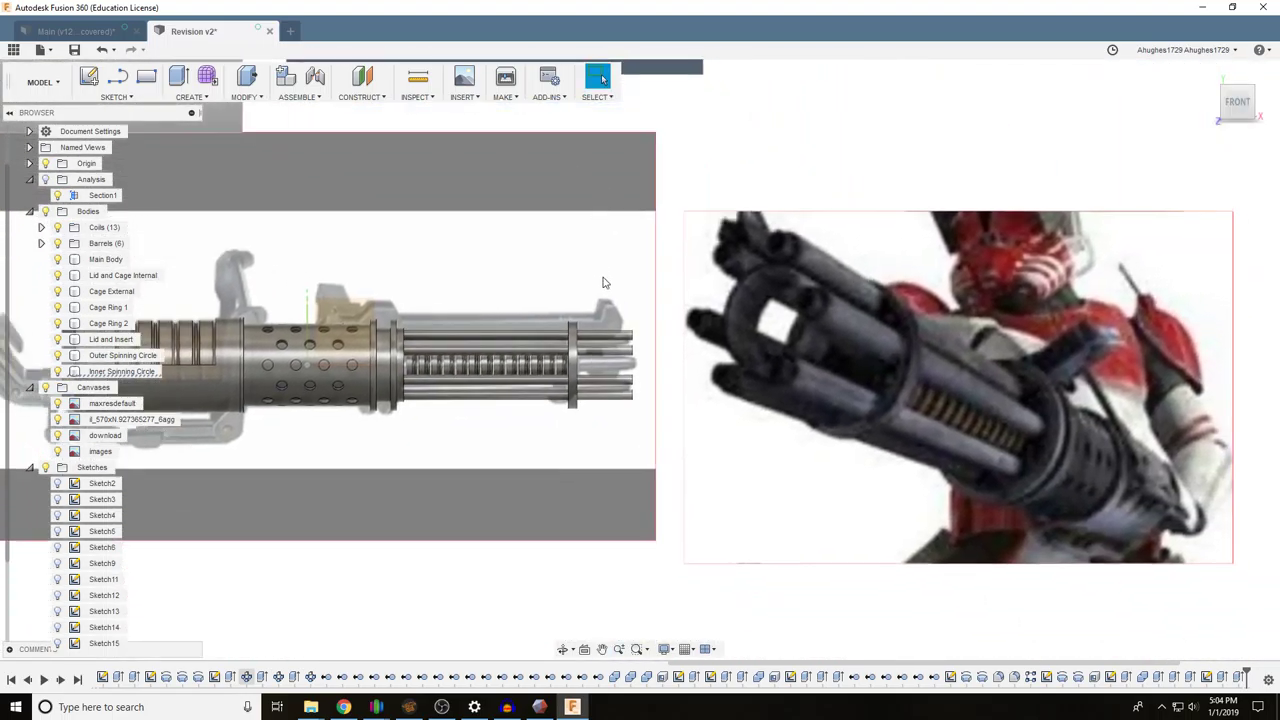
pyautogui.scroll(3, 600, 290)
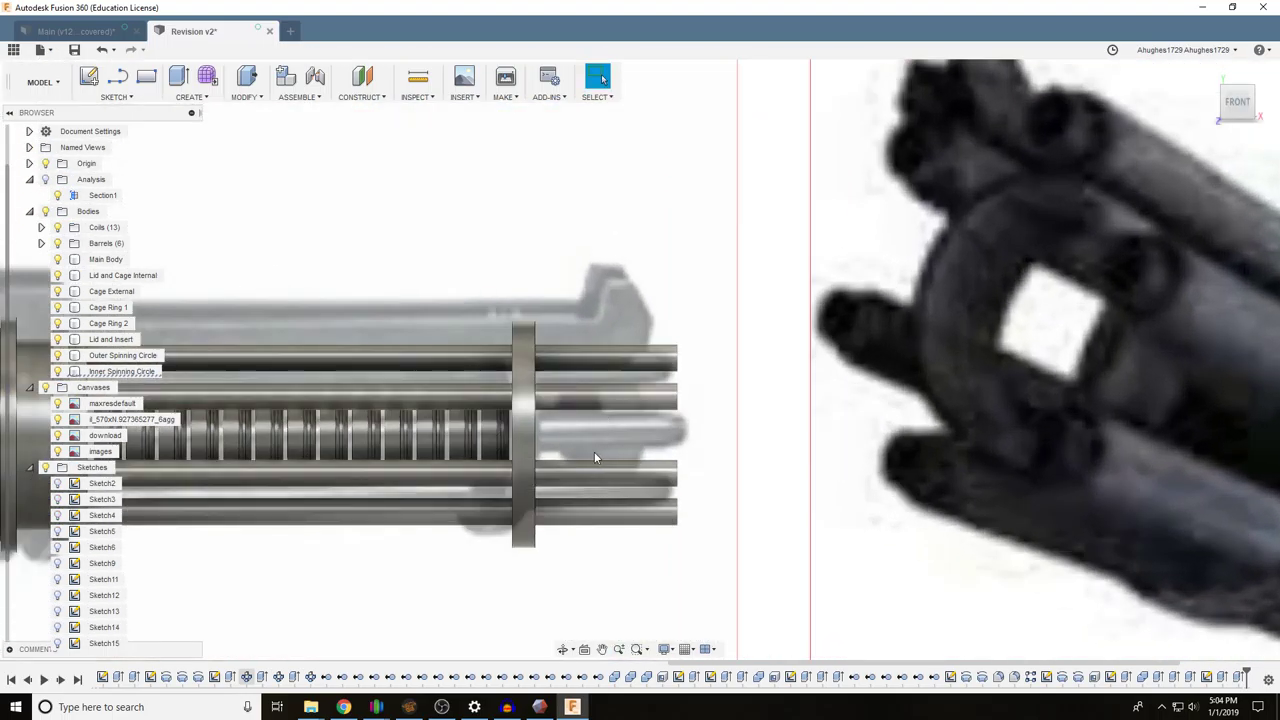
pyautogui.scroll(-5, 303, 314)
pyautogui.moveTo(327, 297); pyautogui.dragTo(750, 368, button='middle')
# Start a front-plane sketch and draw a horizontal centre line forward from the spinning circle's front face past the barrel tips
pyautogui.click(752, 367)
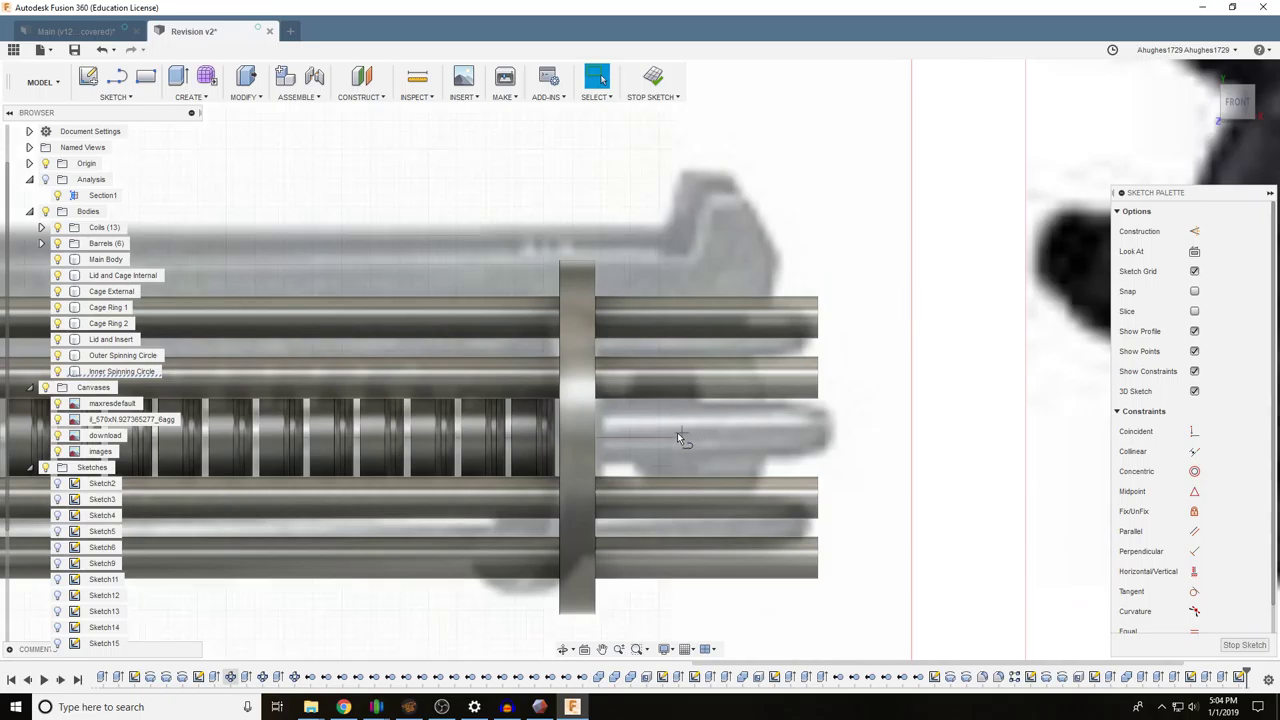
pyautogui.press('l')
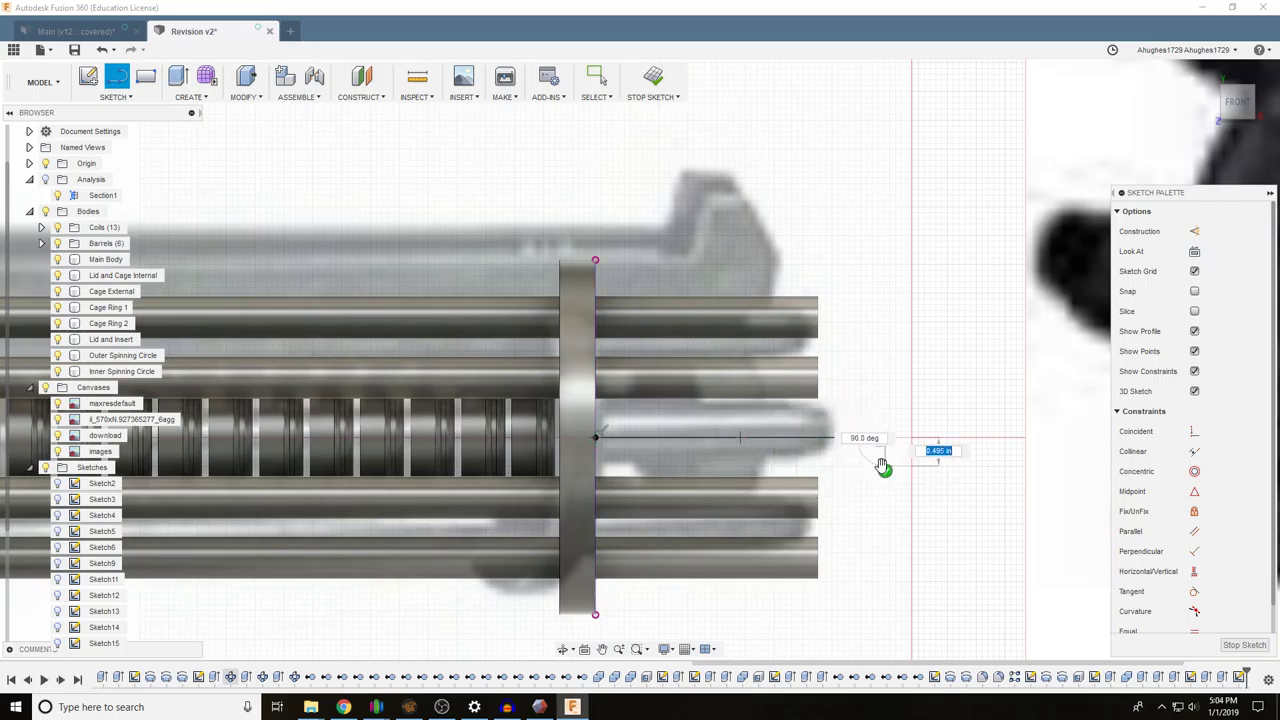
pyautogui.click(885, 470)
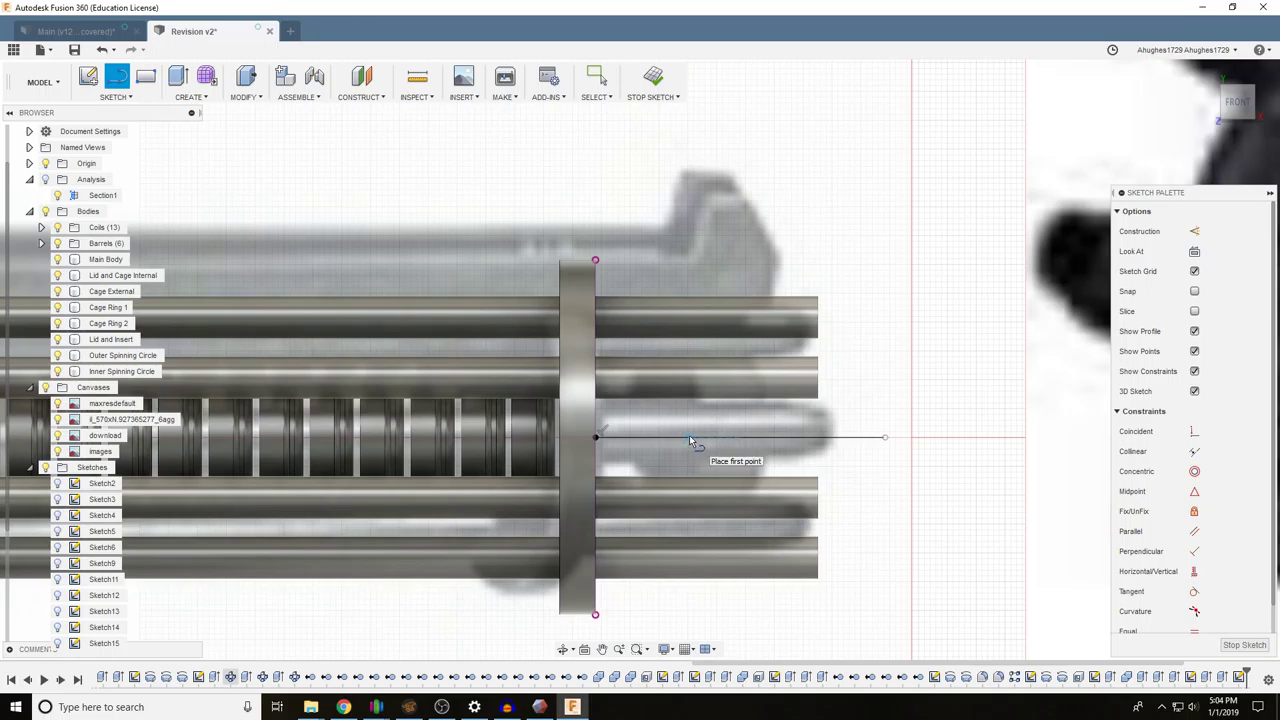
# Sketch a rectangular profile about 0.75 in wide and 1.9 in tall standing on the centre line beyond the spinning circle
pyautogui.click(689, 436)
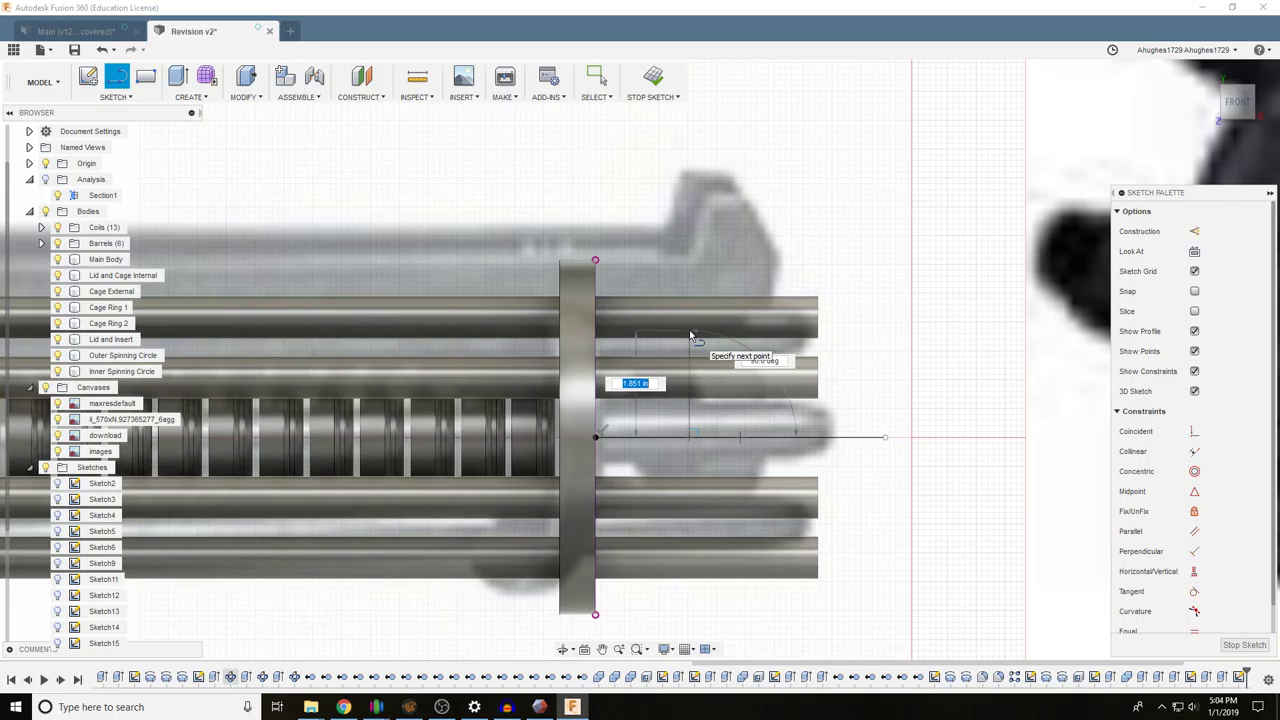
pyautogui.scroll(5, 733, 330)
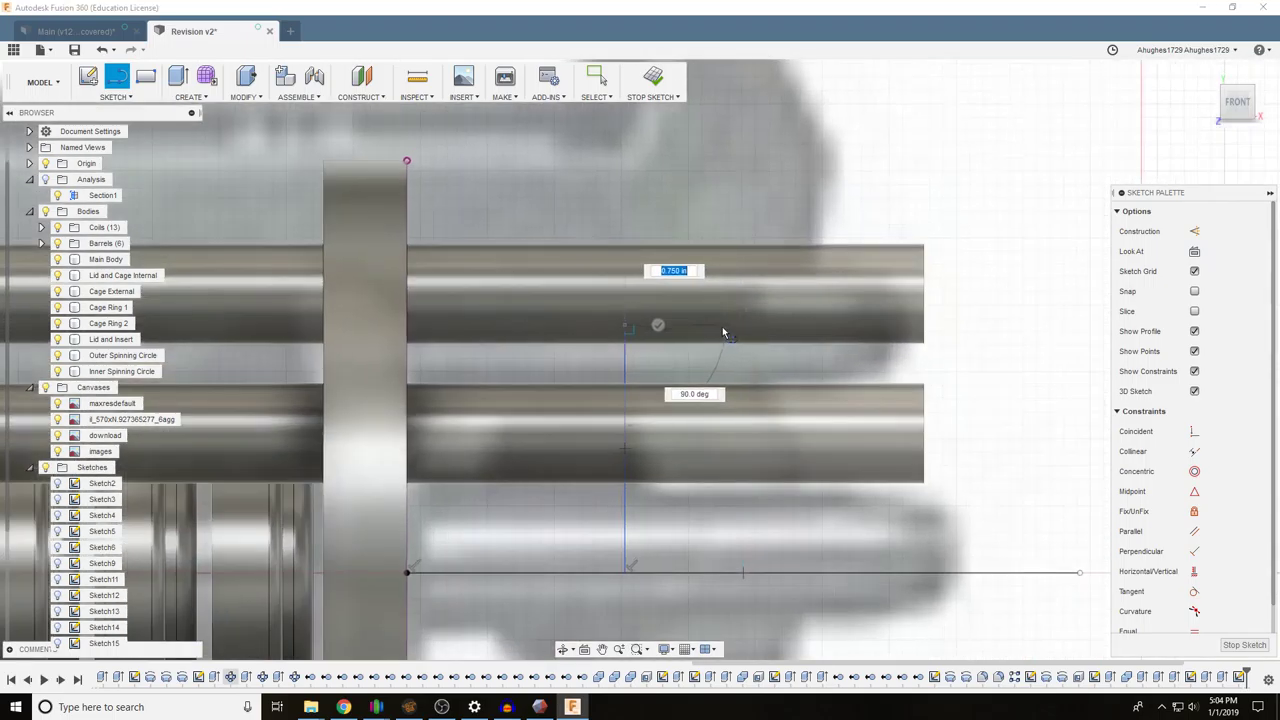
pyautogui.click(721, 326)
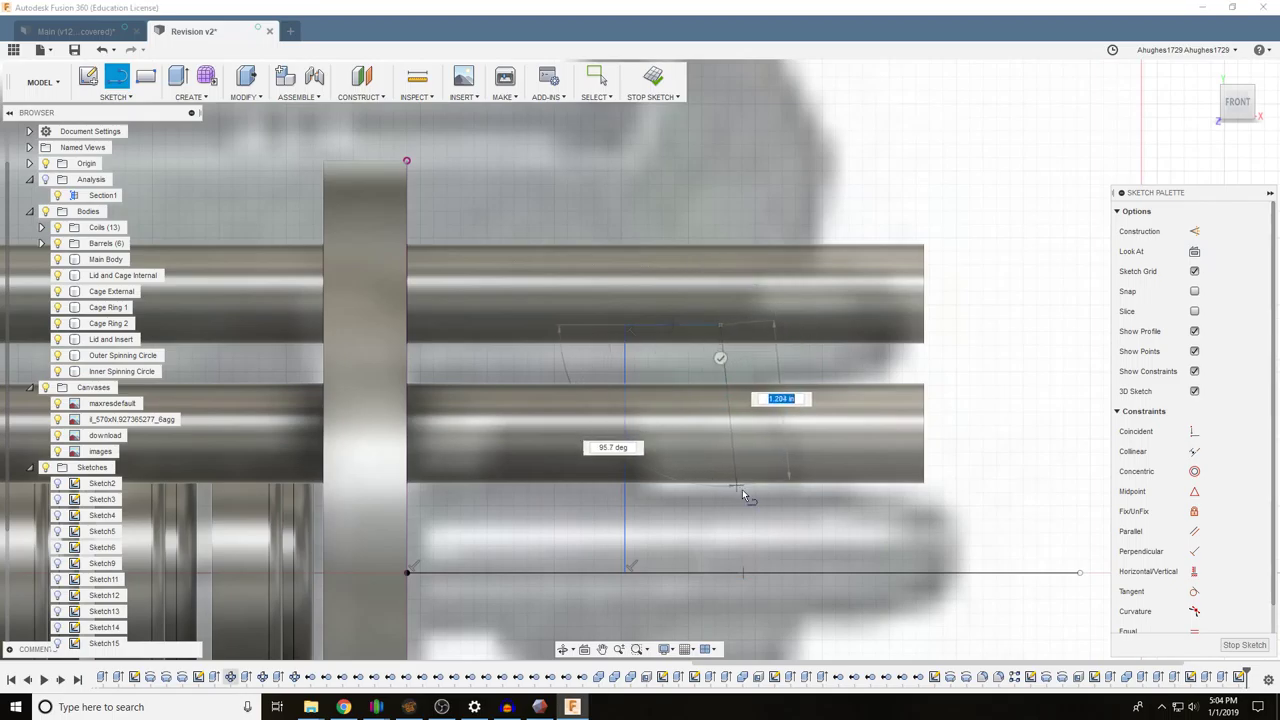
pyautogui.click(717, 574)
pyautogui.scroll(-5, 752, 538)
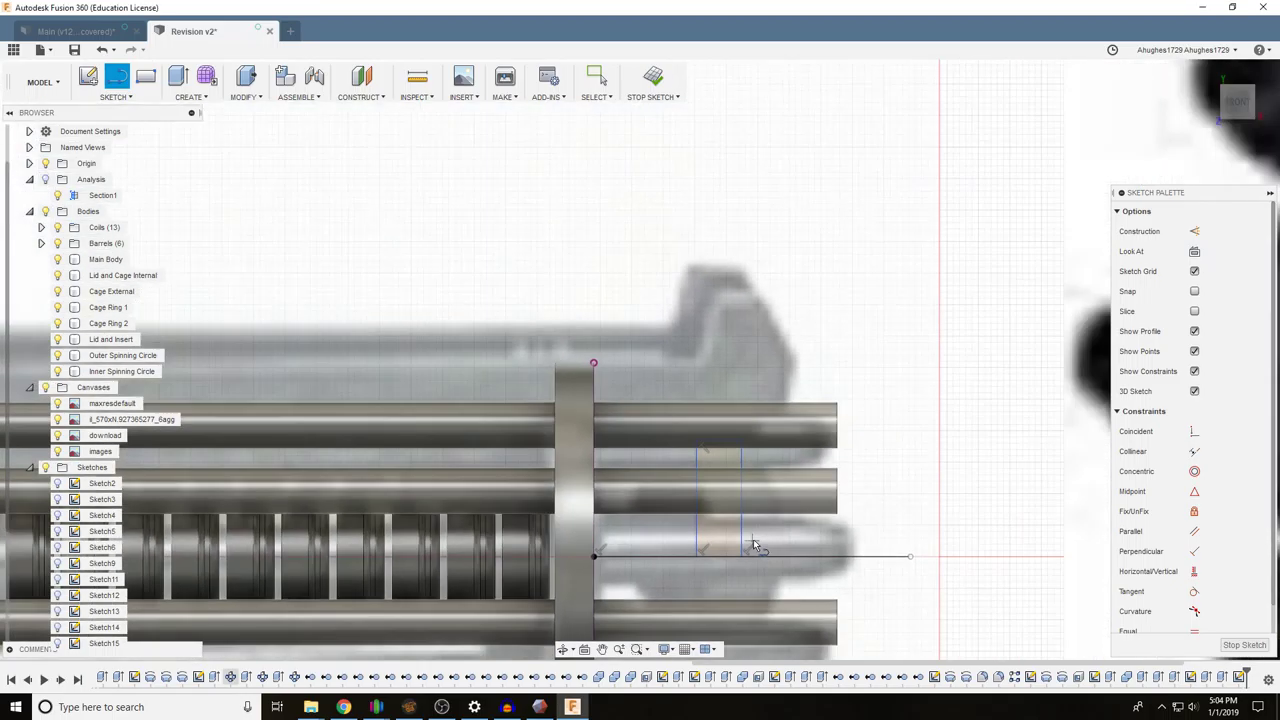
# Revolve the rectangular profile 360 degrees around the centre line as a new body, with the barrels hidden
pyautogui.click(204, 98)
pyautogui.click(212, 148)
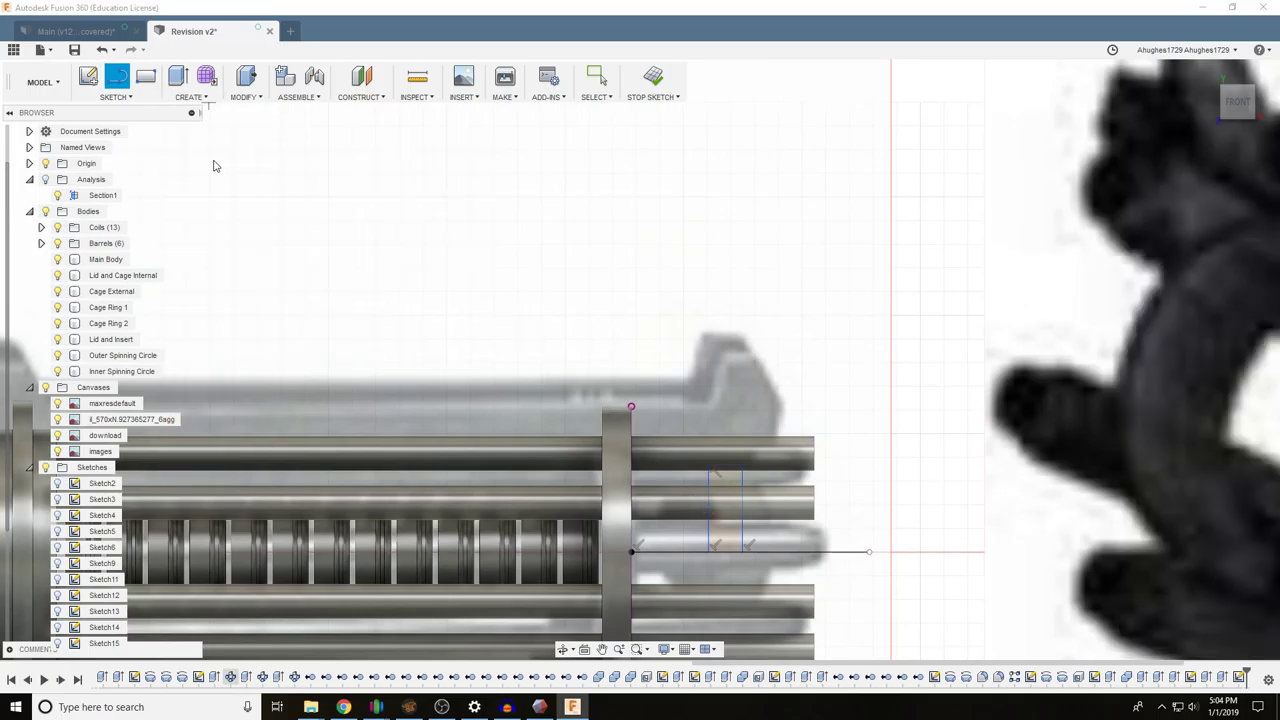
pyautogui.click(722, 526)
pyautogui.moveTo(794, 442); pyautogui.dragTo(709, 267, button='middle')
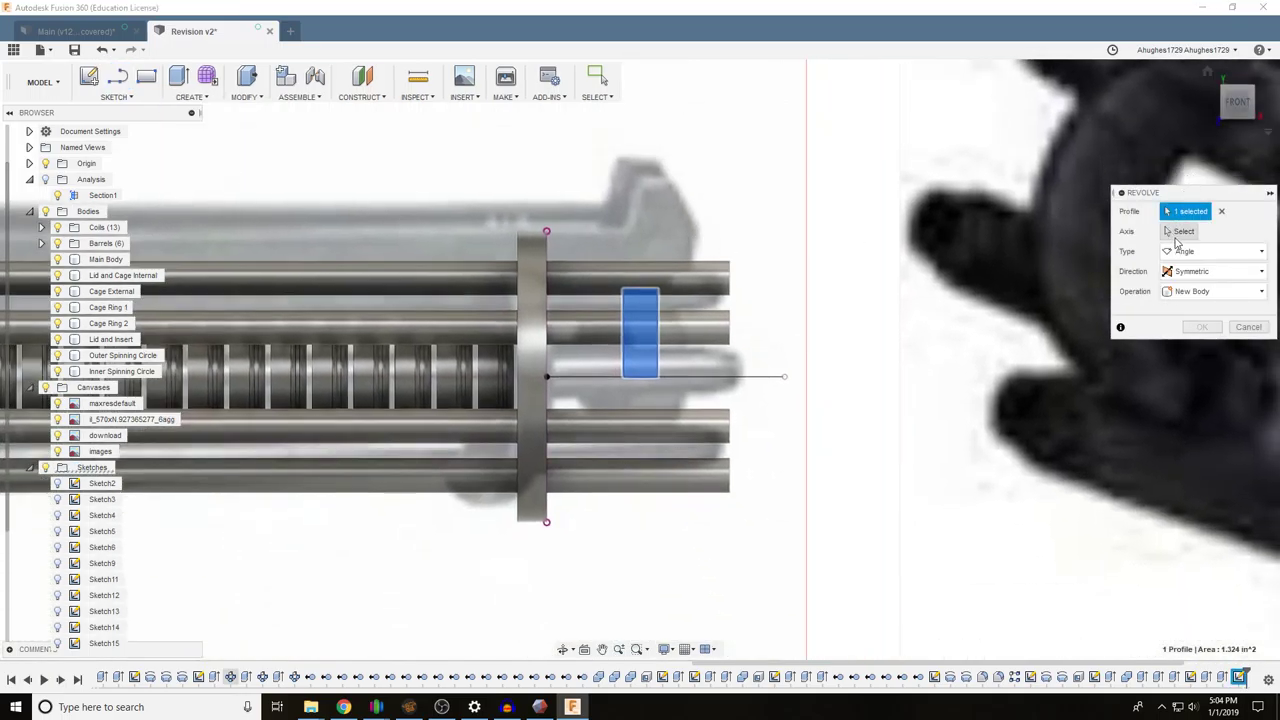
pyautogui.click(1177, 236)
pyautogui.click(686, 378)
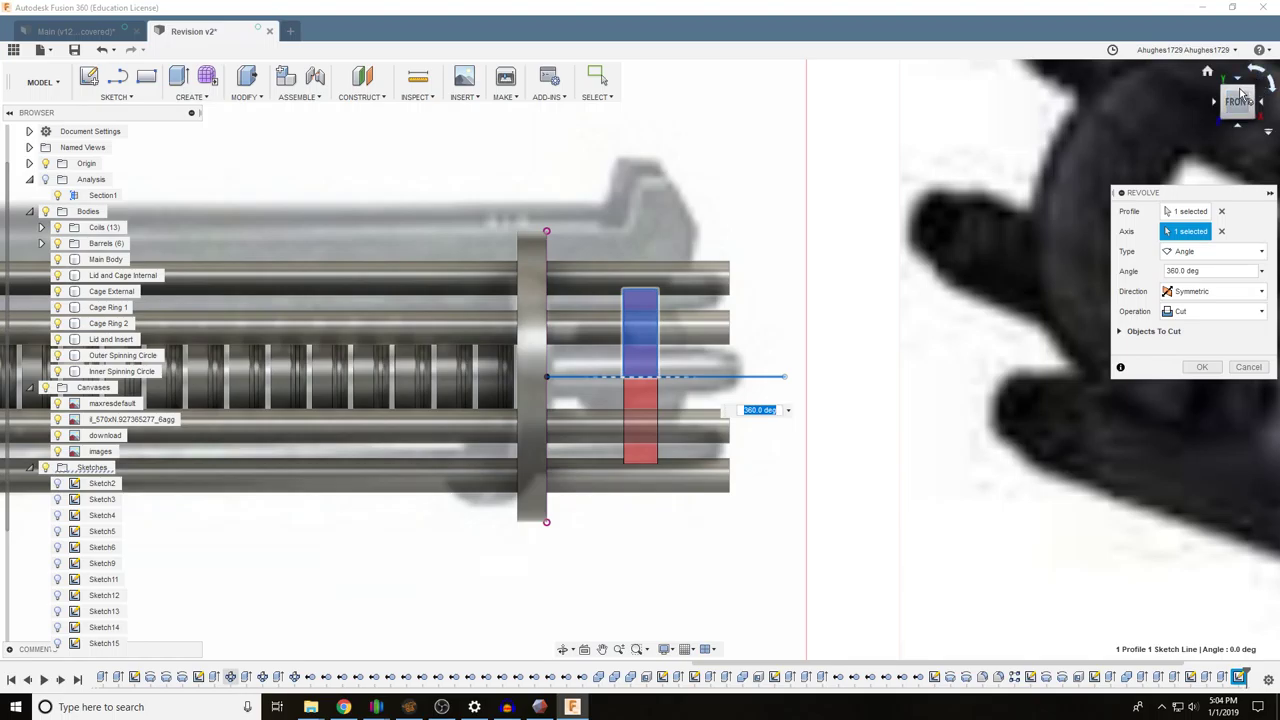
pyautogui.moveTo(1241, 100); pyautogui.dragTo(1093, 105)
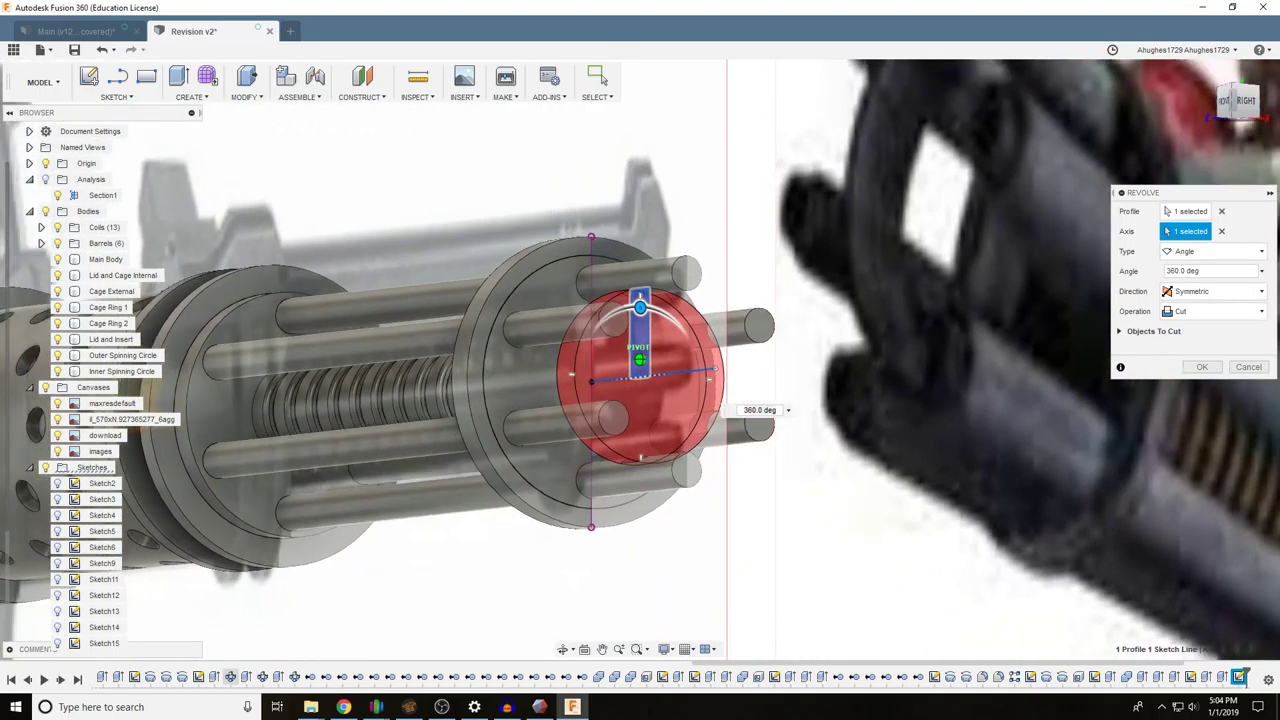
pyautogui.scroll(3, 613, 335)
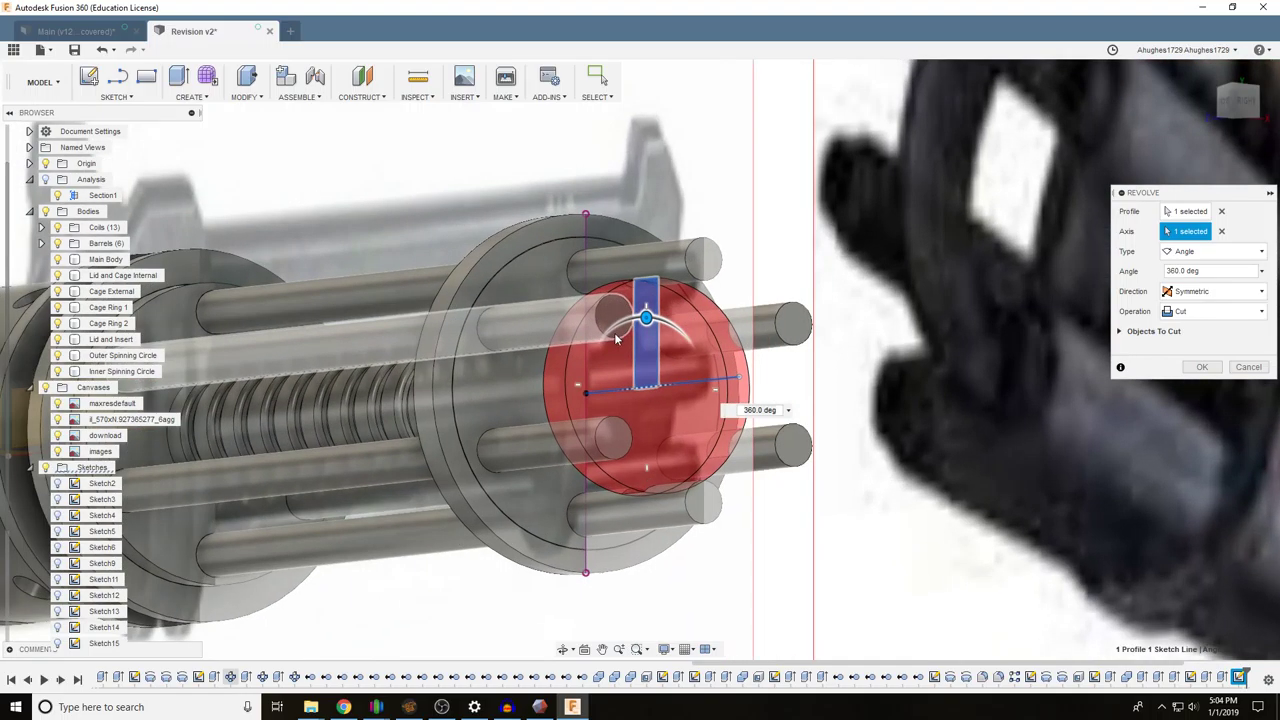
pyautogui.click(58, 244)
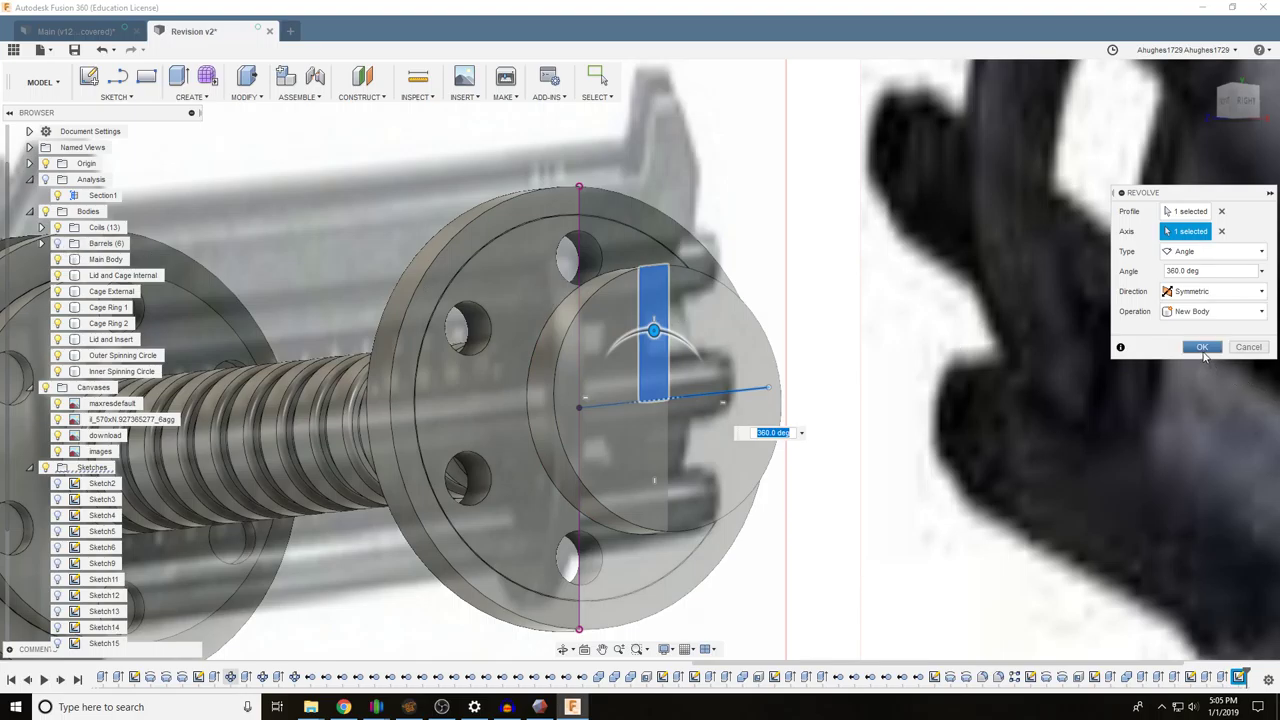
pyautogui.click(1202, 347)
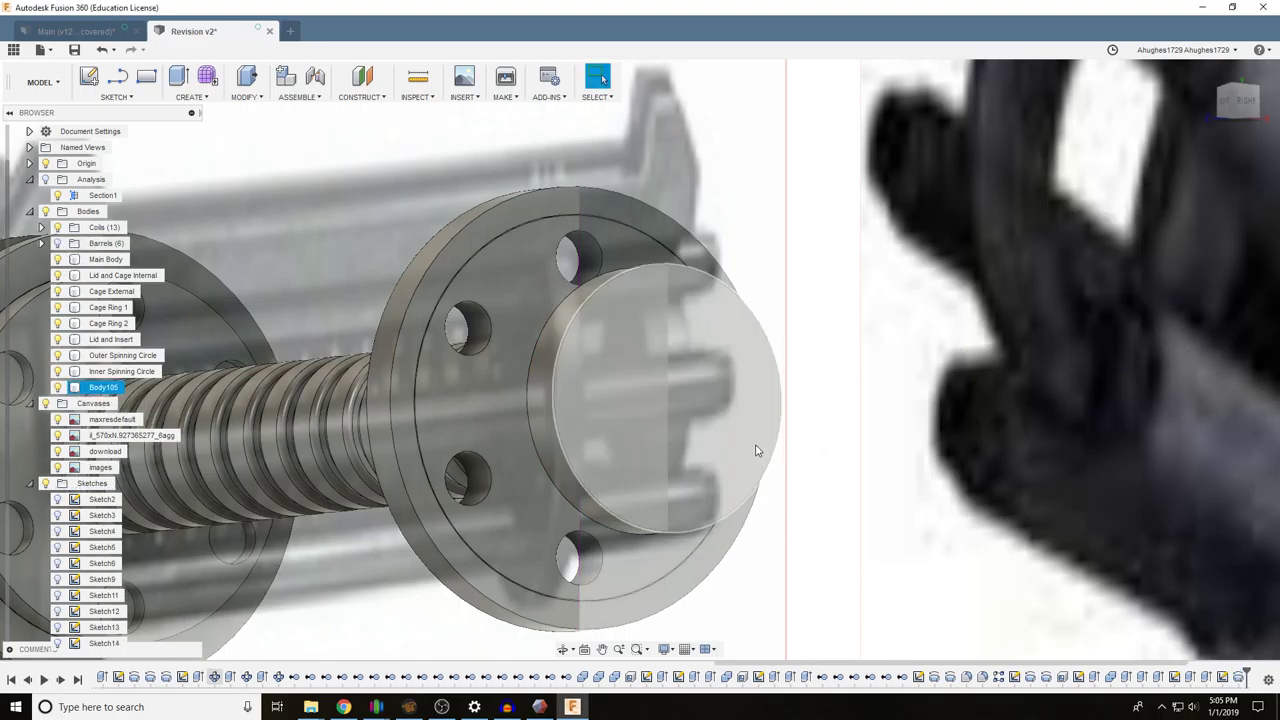
# Show the barrels and cut all six, Barrel 1 to Barrel 6, out of the front disc with Combine, keeping the tool bodies
pyautogui.click(108, 386)
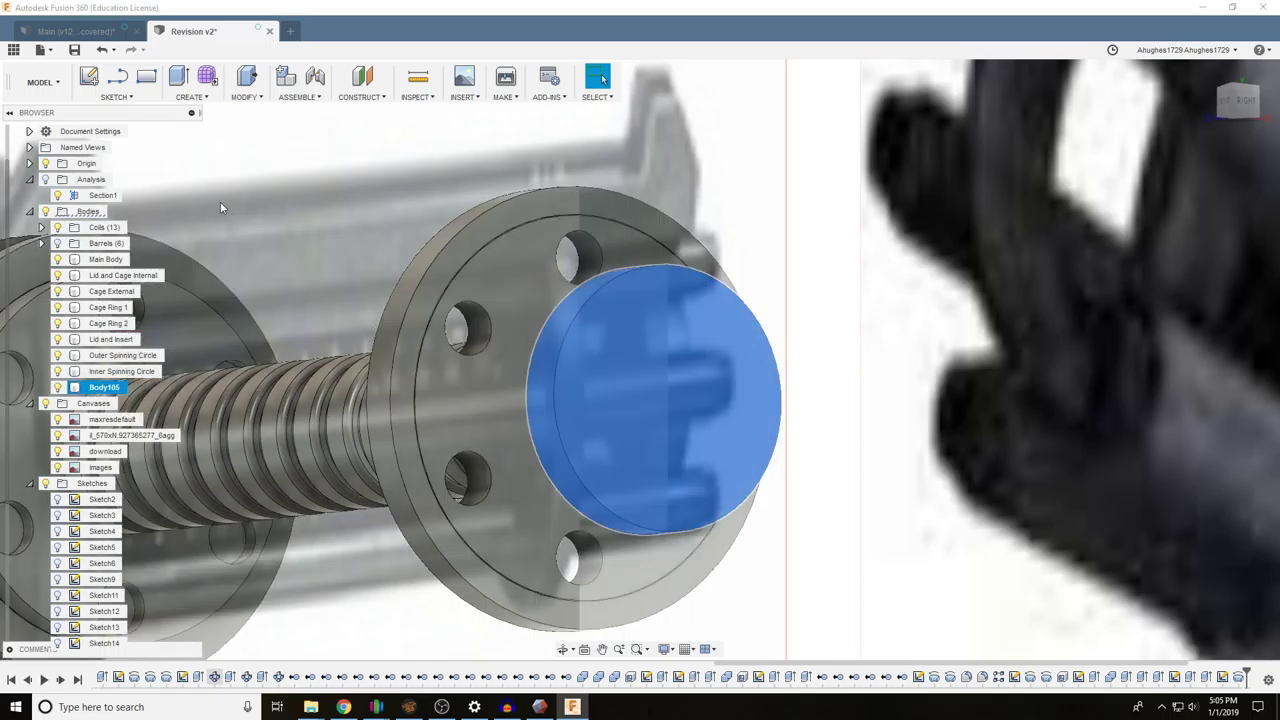
pyautogui.click(57, 243)
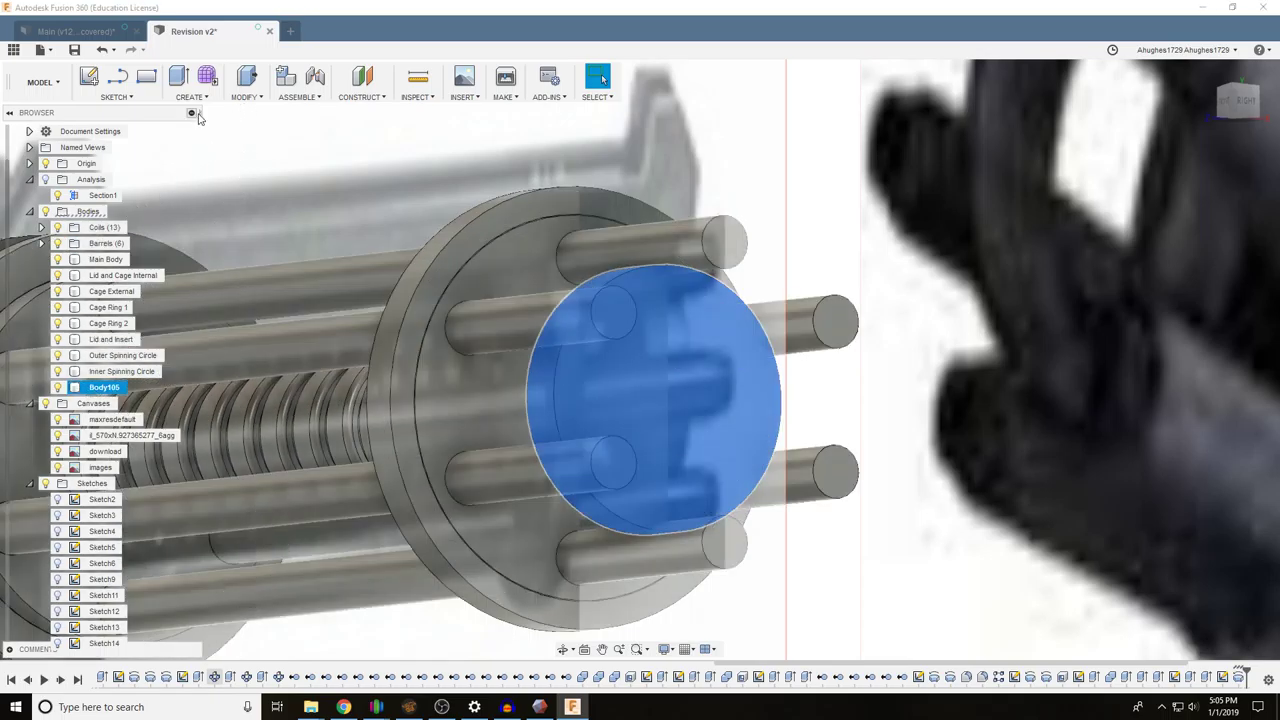
pyautogui.click(247, 97)
pyautogui.click(264, 209)
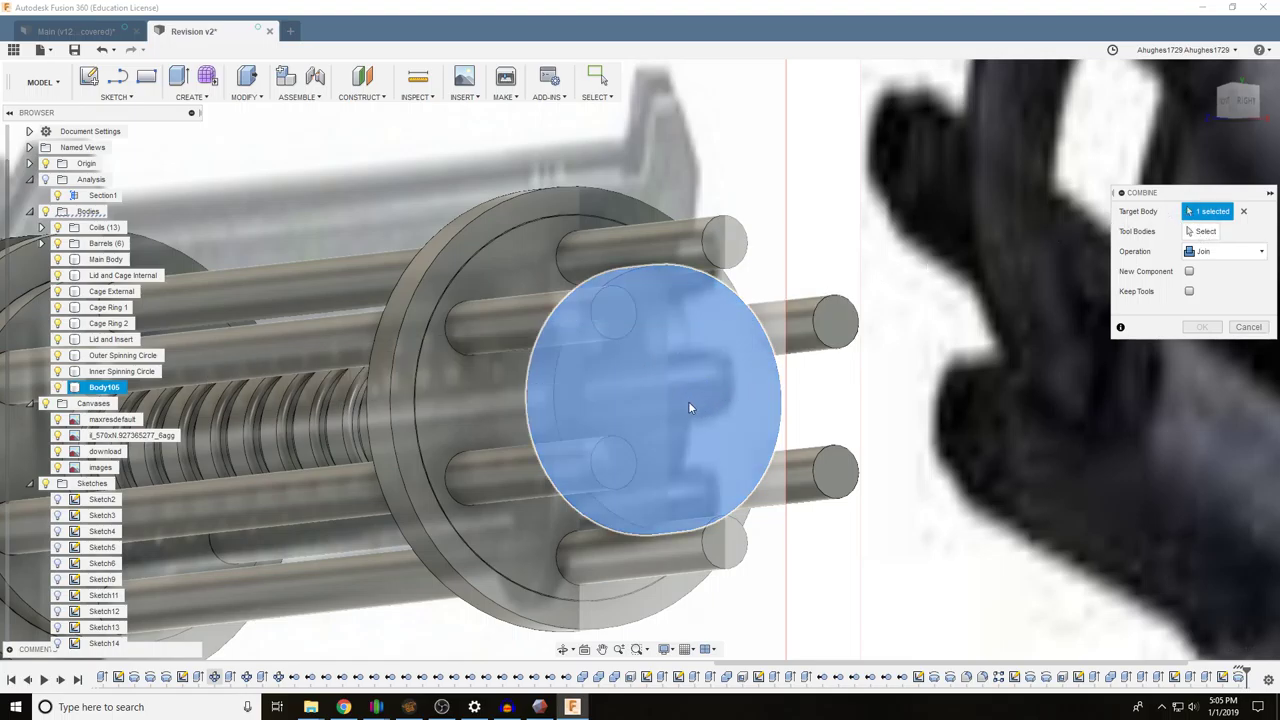
pyautogui.click(1208, 232)
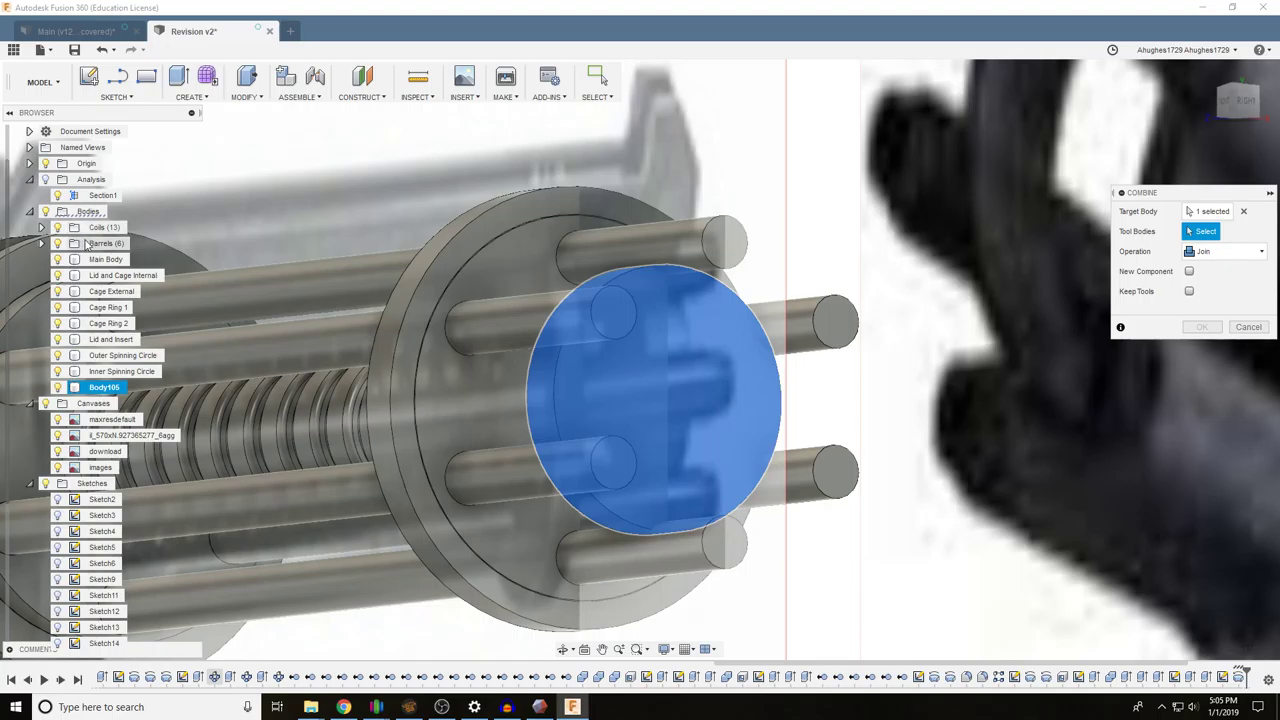
pyautogui.click(41, 243)
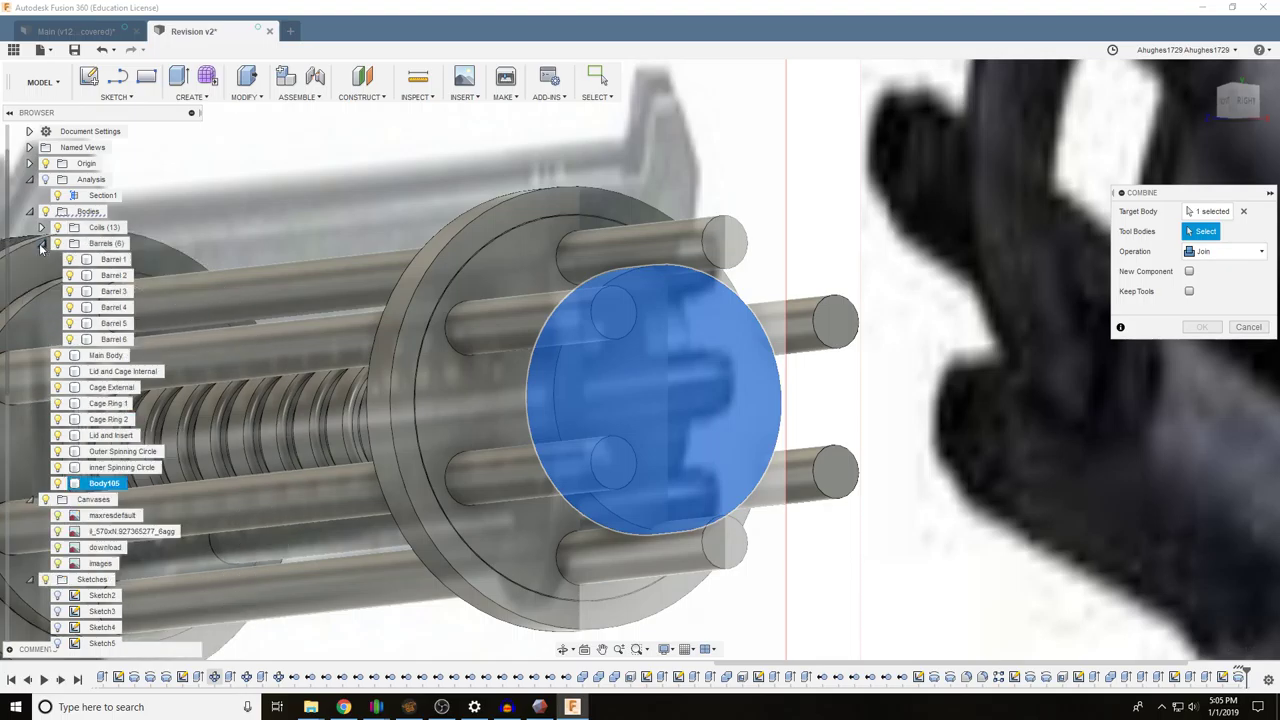
pyautogui.click(69, 259)
pyautogui.click(70, 260)
pyautogui.click(114, 260)
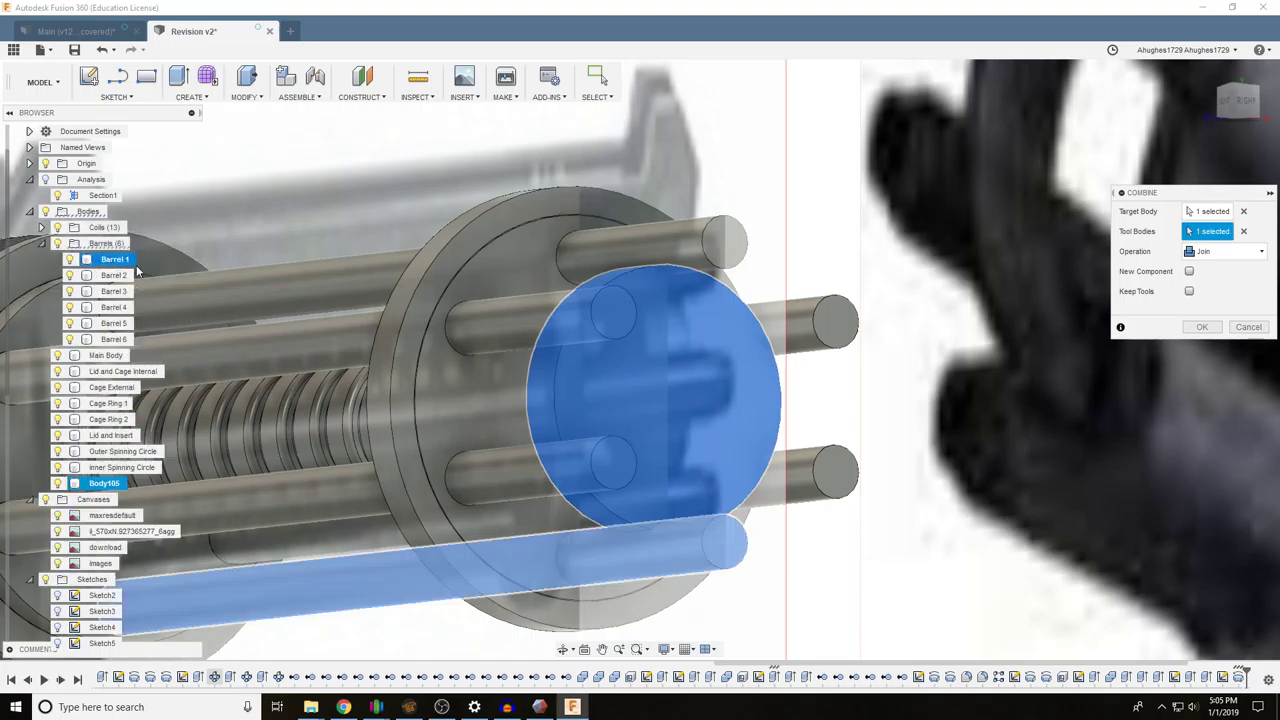
pyautogui.click(113, 291)
pyautogui.click(113, 307)
pyautogui.click(113, 323)
pyautogui.click(112, 339)
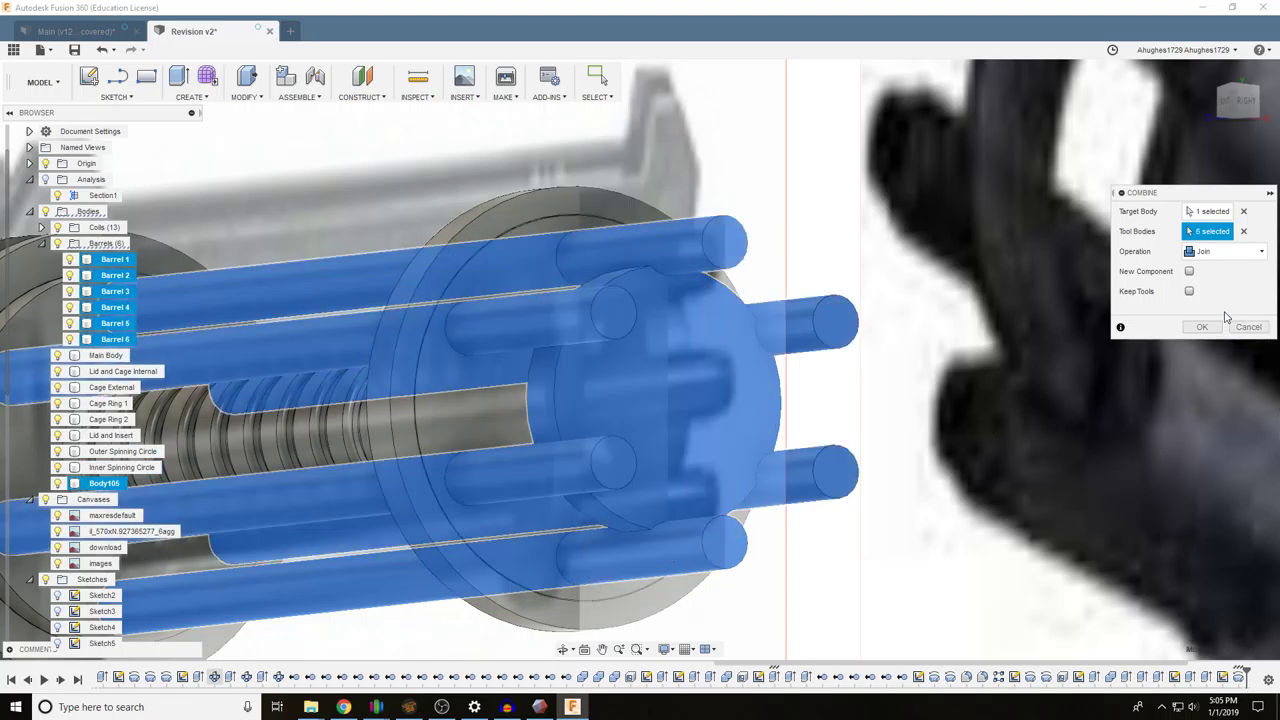
pyautogui.click(1228, 251)
pyautogui.click(1204, 291)
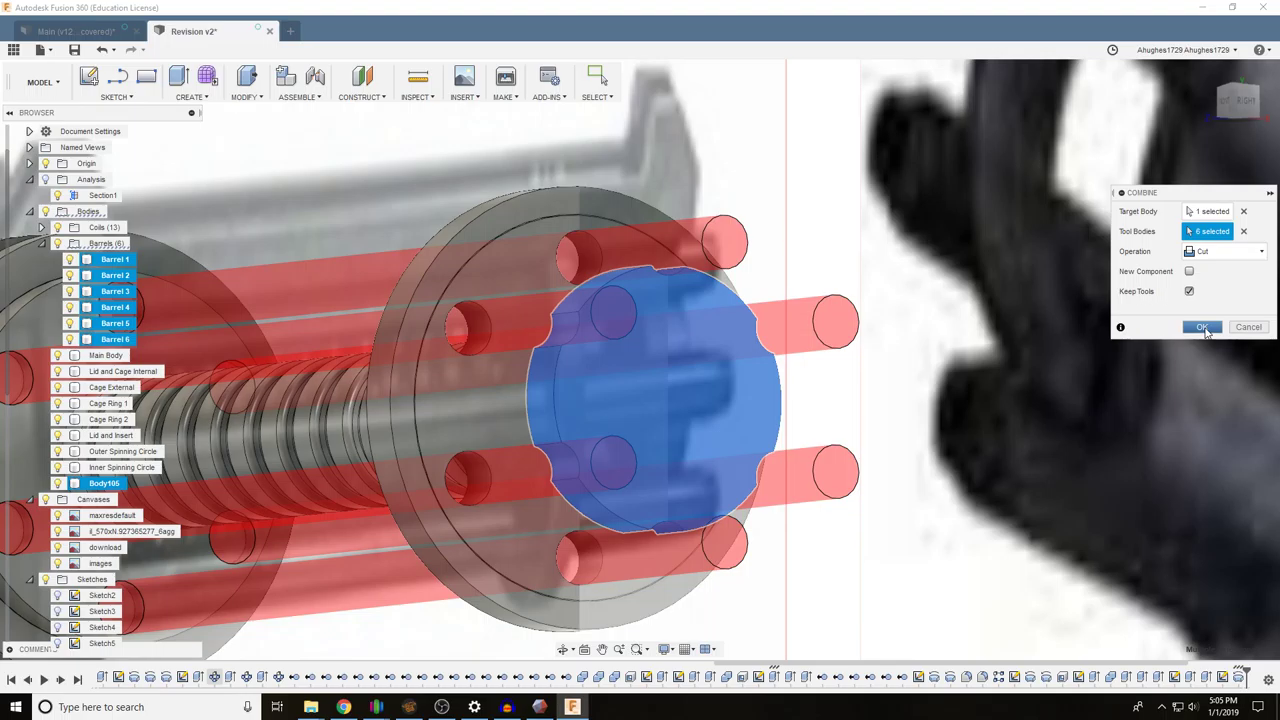
pyautogui.click(1202, 327)
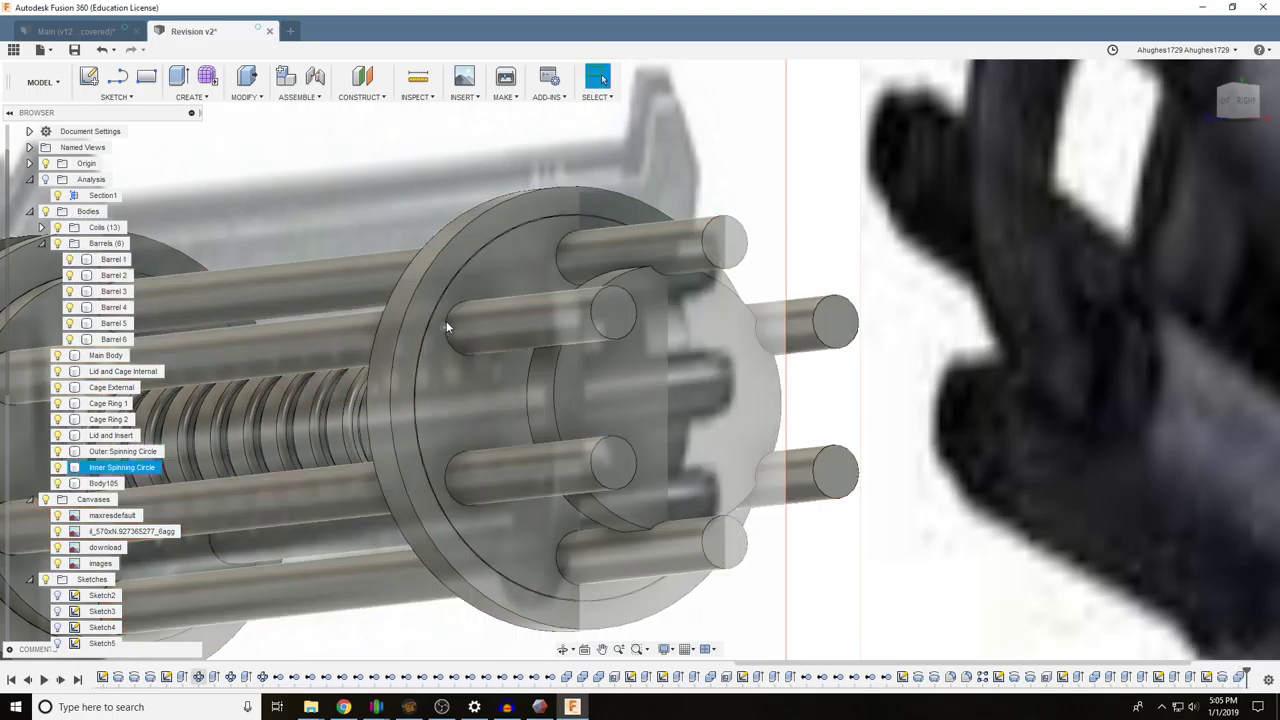
# Hide the barrels and reference canvases and examine the barrel notches cut into the front disc
pyautogui.click(41, 243)
pyautogui.click(57, 243)
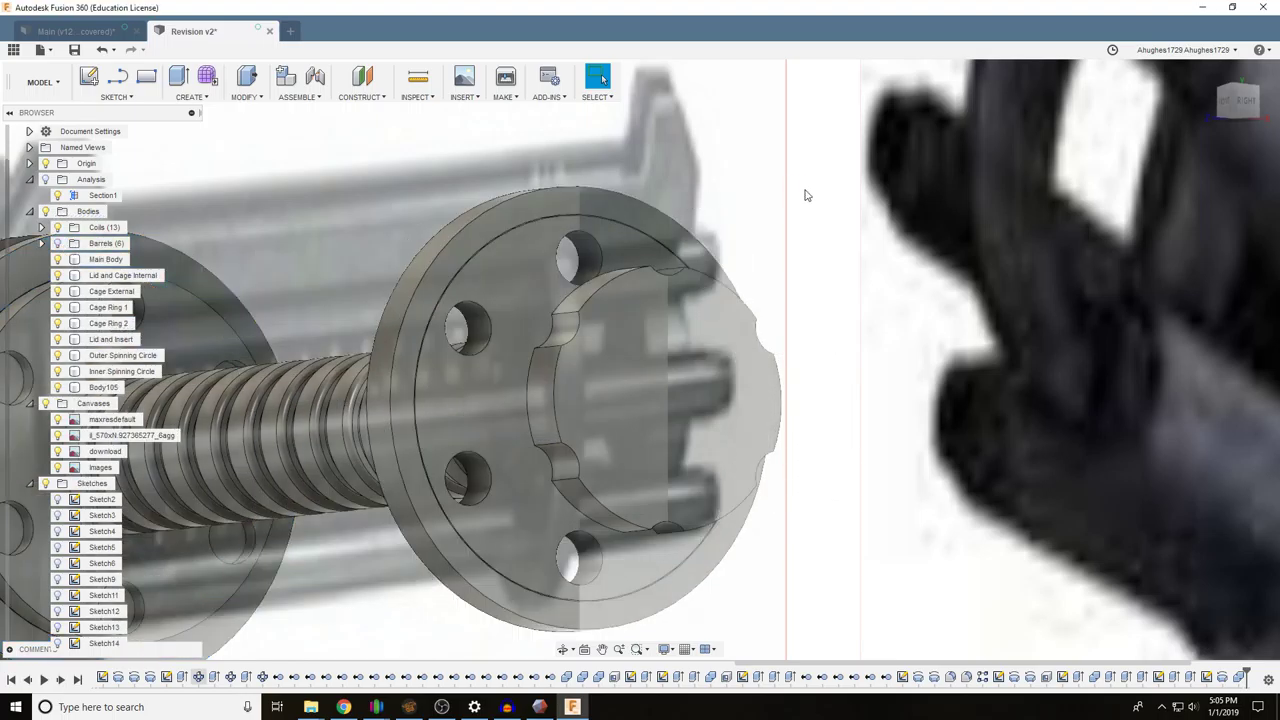
pyautogui.moveTo(1210, 120)
pyautogui.click(1240, 105)
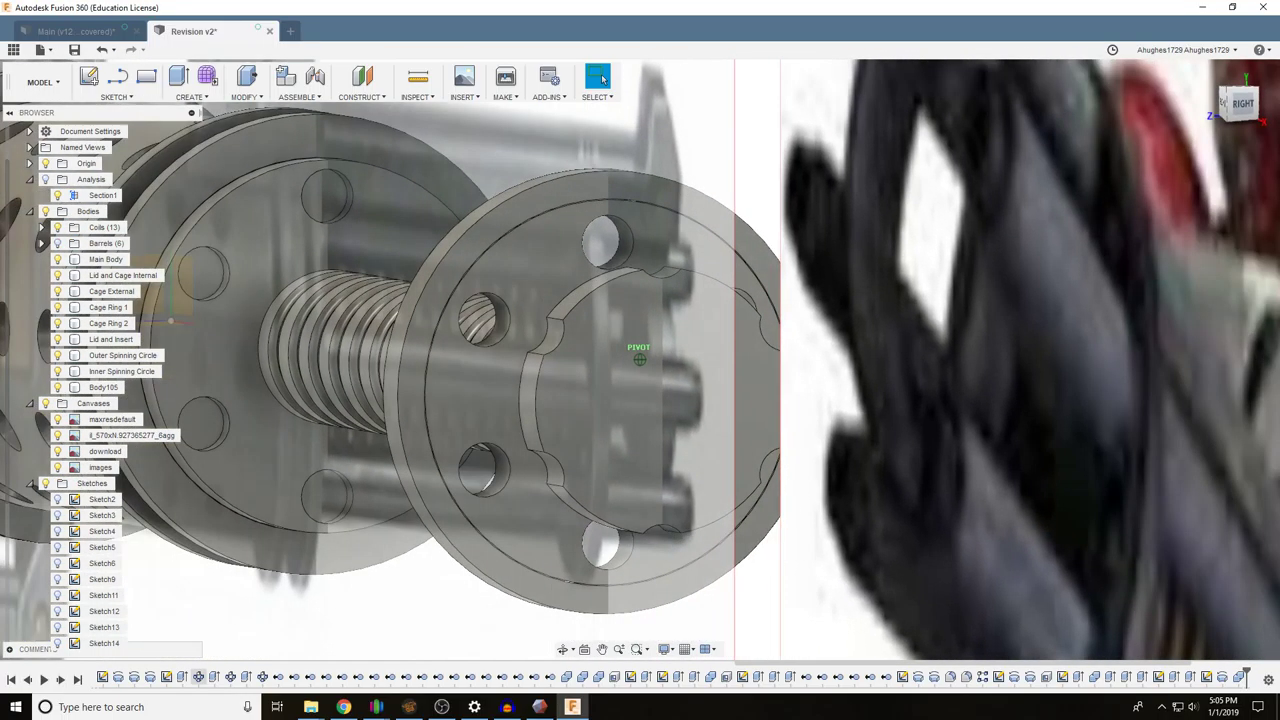
pyautogui.click(108, 323)
pyautogui.click(45, 403)
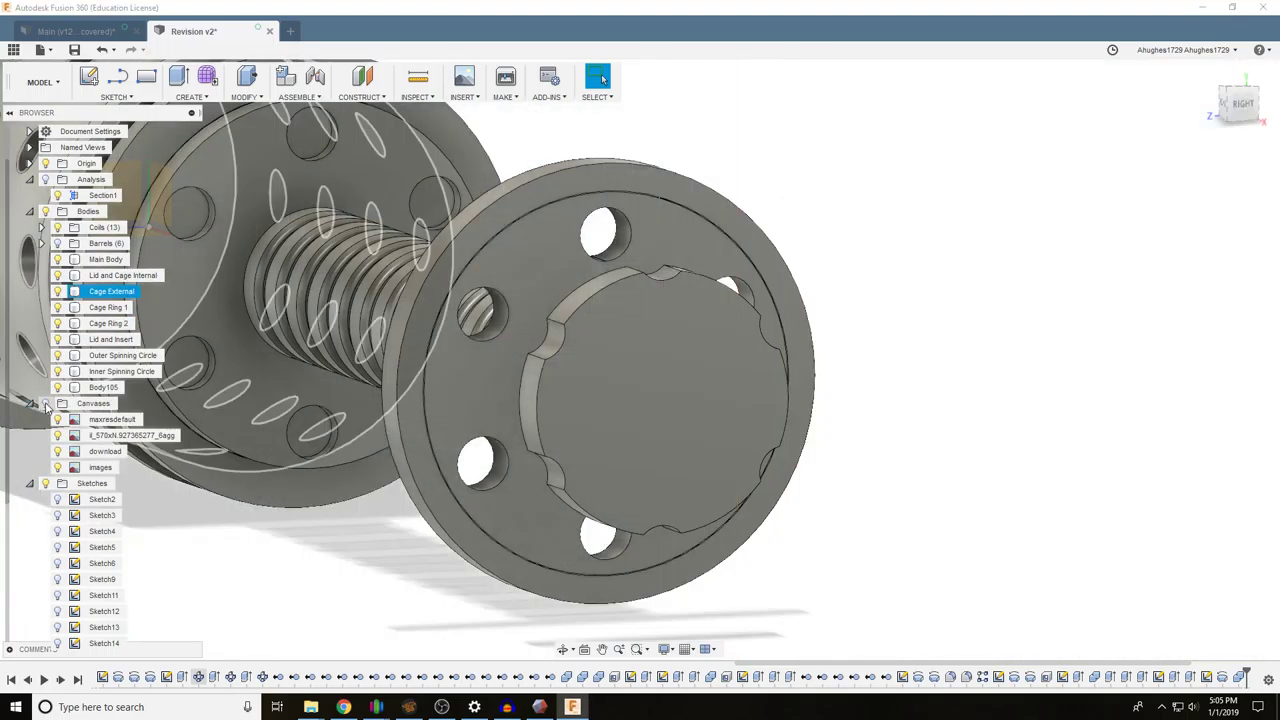
pyautogui.click(103, 387)
pyautogui.moveTo(1271, 133)
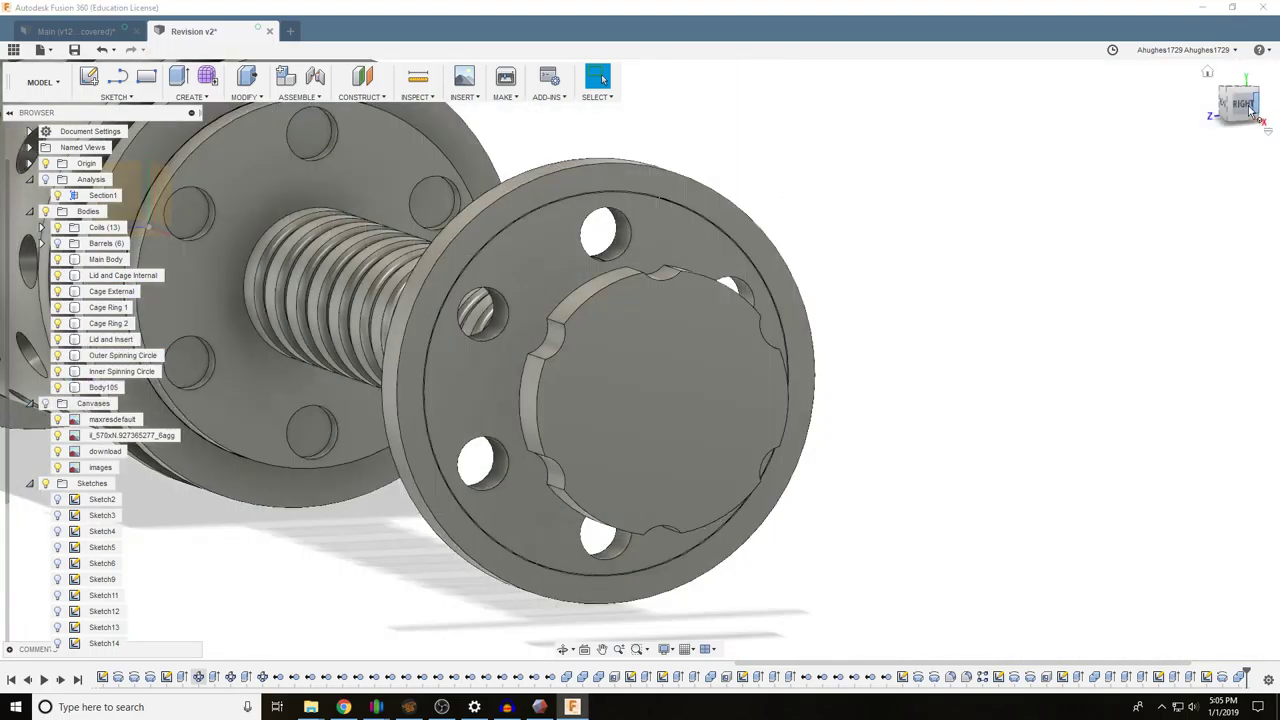
pyautogui.moveTo(1250, 110)
pyautogui.mouseDown()
pyautogui.moveTo(1224, 95)
pyautogui.moveTo(1234, 116)
pyautogui.moveTo(1259, 101)
pyautogui.mouseUp()
pyautogui.scroll(2, 610, 262)
pyautogui.scroll(-5, 476, 254)
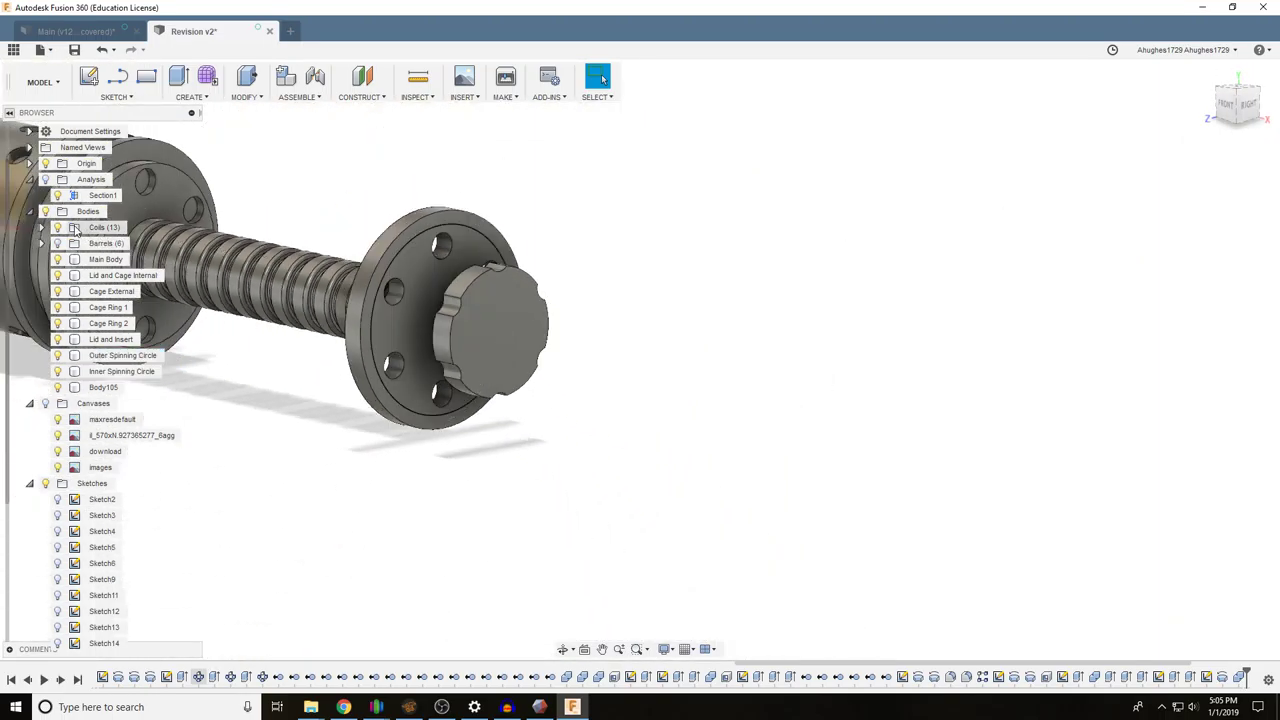
# Show the barrels again and examine how the front disc sits between them, from the front and at an angle
pyautogui.click(58, 244)
pyautogui.moveTo(527, 167); pyautogui.dragTo(1010, 221, button='middle')
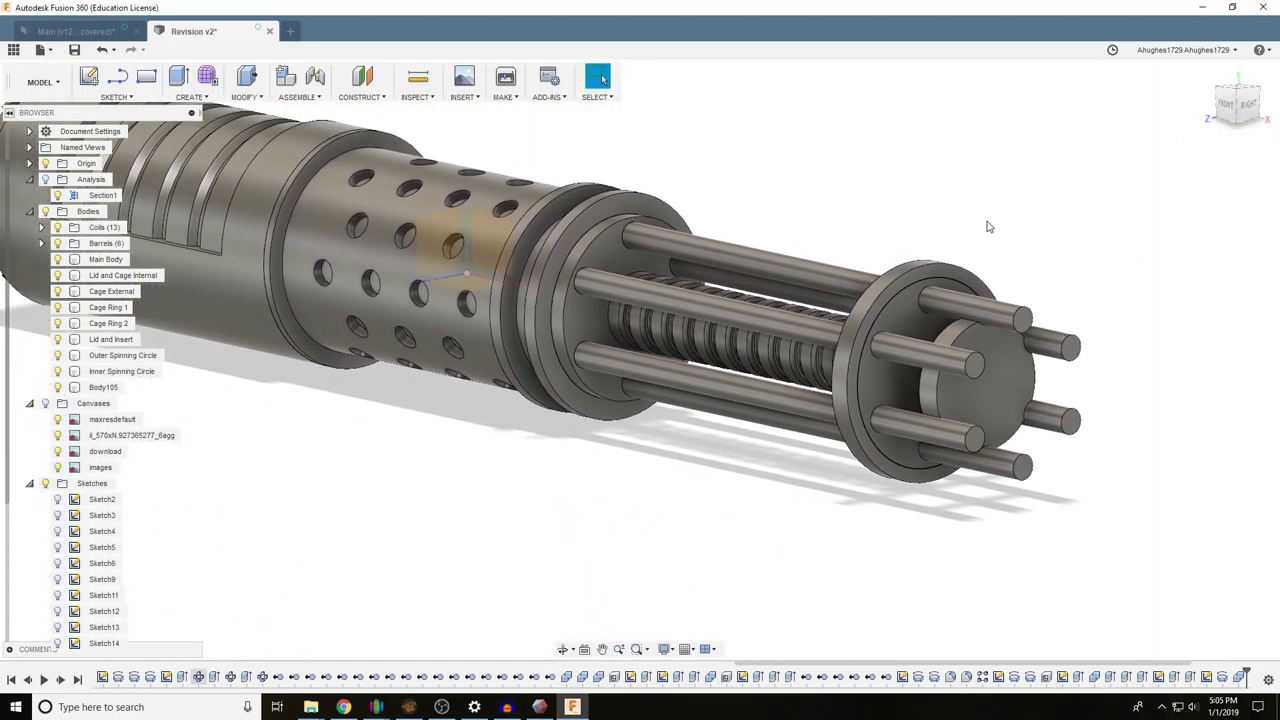
pyautogui.click(1230, 104)
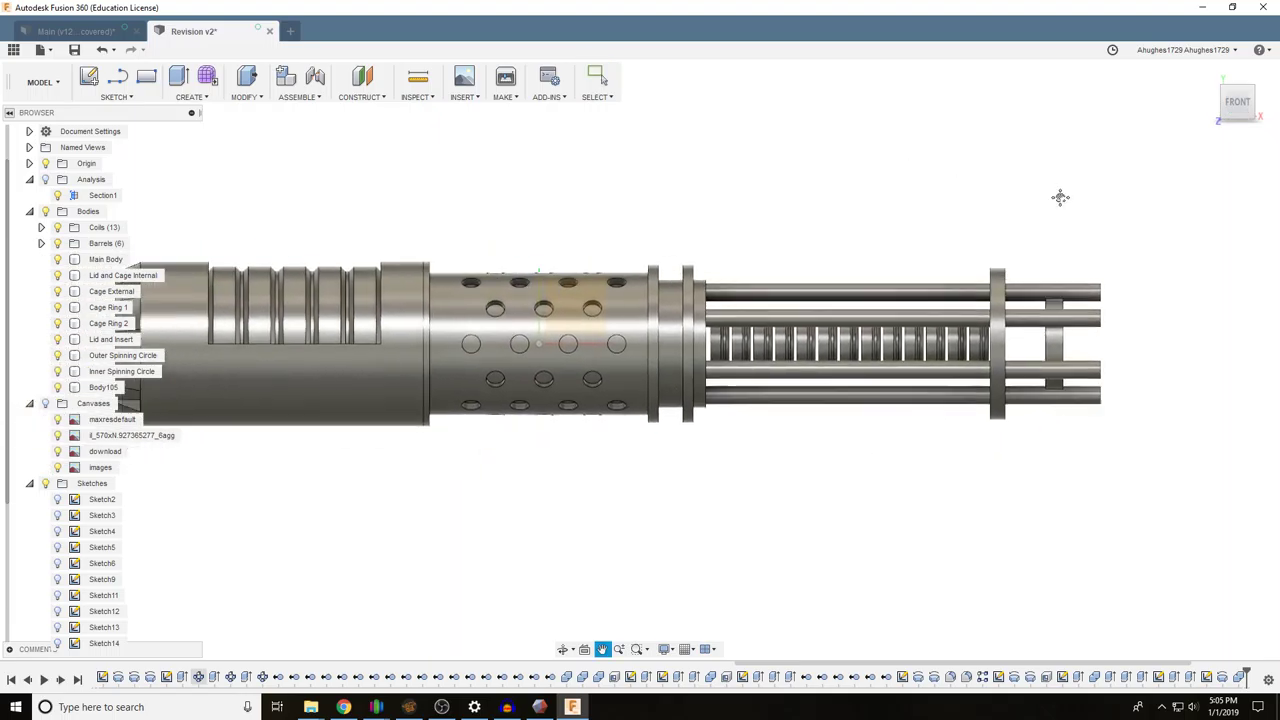
pyautogui.moveTo(1143, 211); pyautogui.dragTo(1055, 249, button='middle')
pyautogui.scroll(4, 1053, 270)
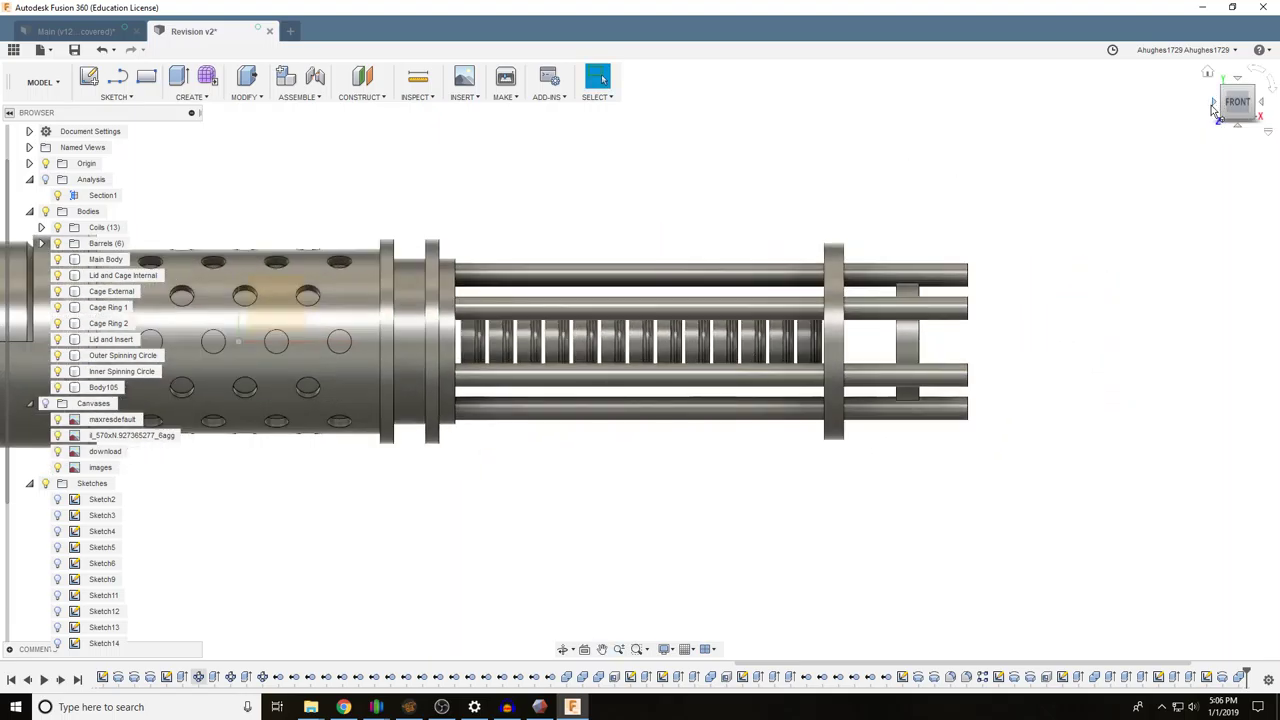
pyautogui.moveTo(1239, 100); pyautogui.dragTo(1211, 107)
pyautogui.scroll(4, 1097, 309)
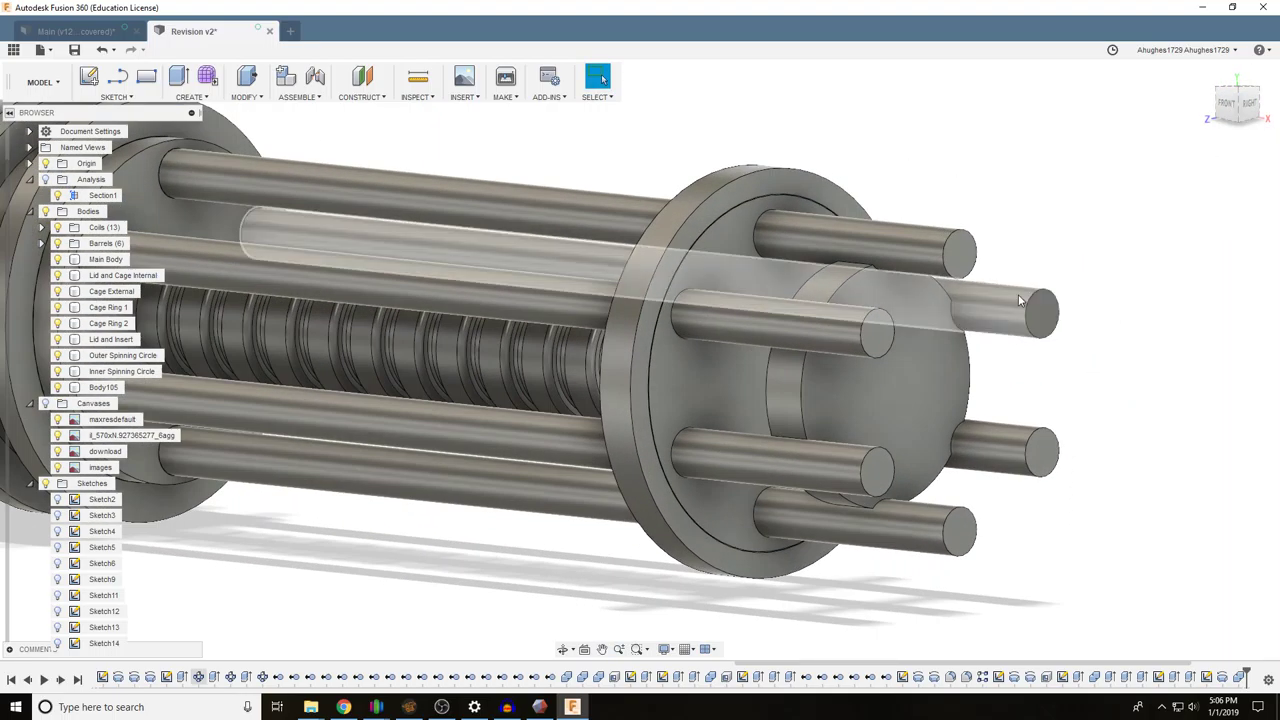
pyautogui.click(841, 408)
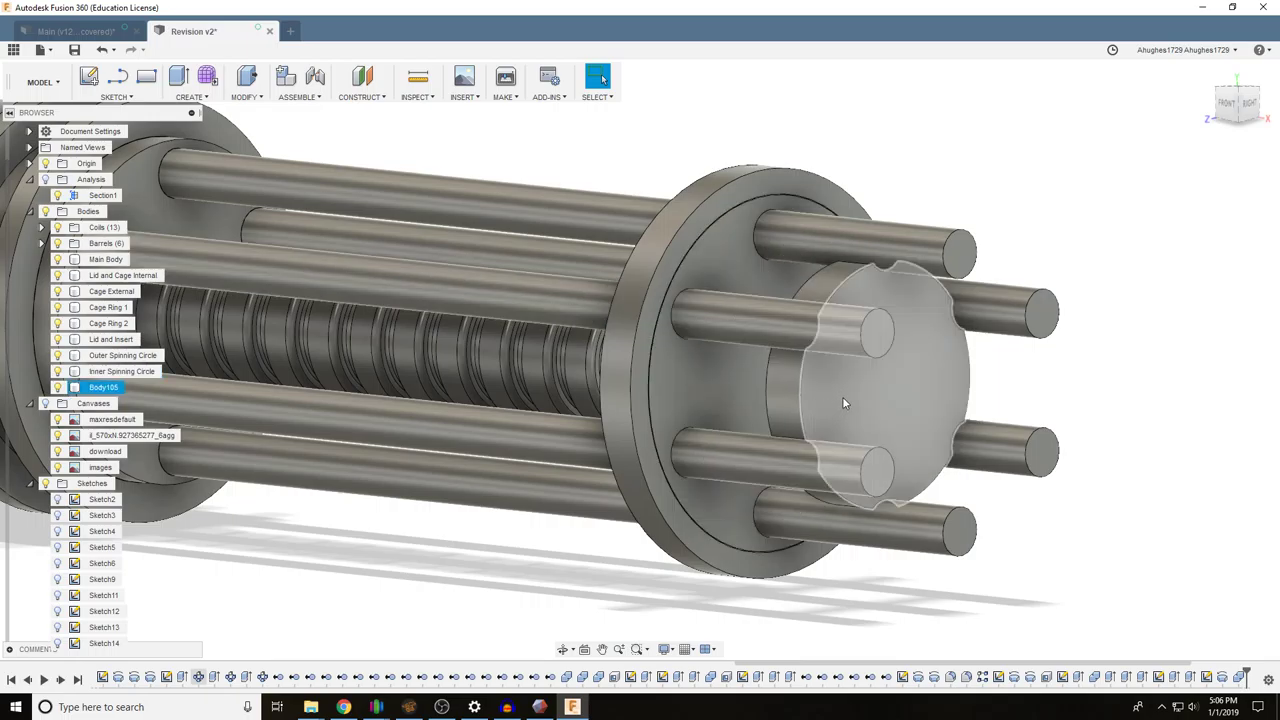
pyautogui.click(987, 249)
pyautogui.scroll(-5, 1069, 203)
pyautogui.moveTo(407, 478); pyautogui.dragTo(535, 497, button='middle')
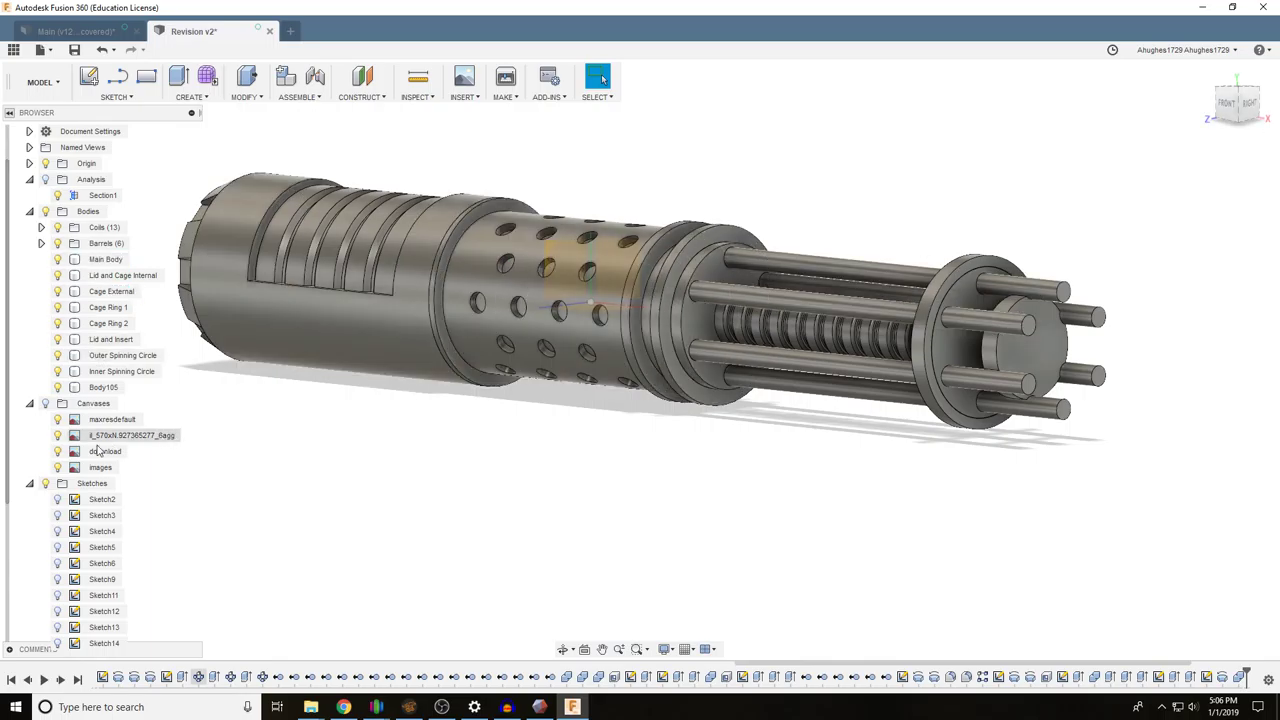
# Turn the reference canvases back on and compare the cage, barrels and top rail area with them in front view
pyautogui.click(45, 403)
pyautogui.click(1225, 103)
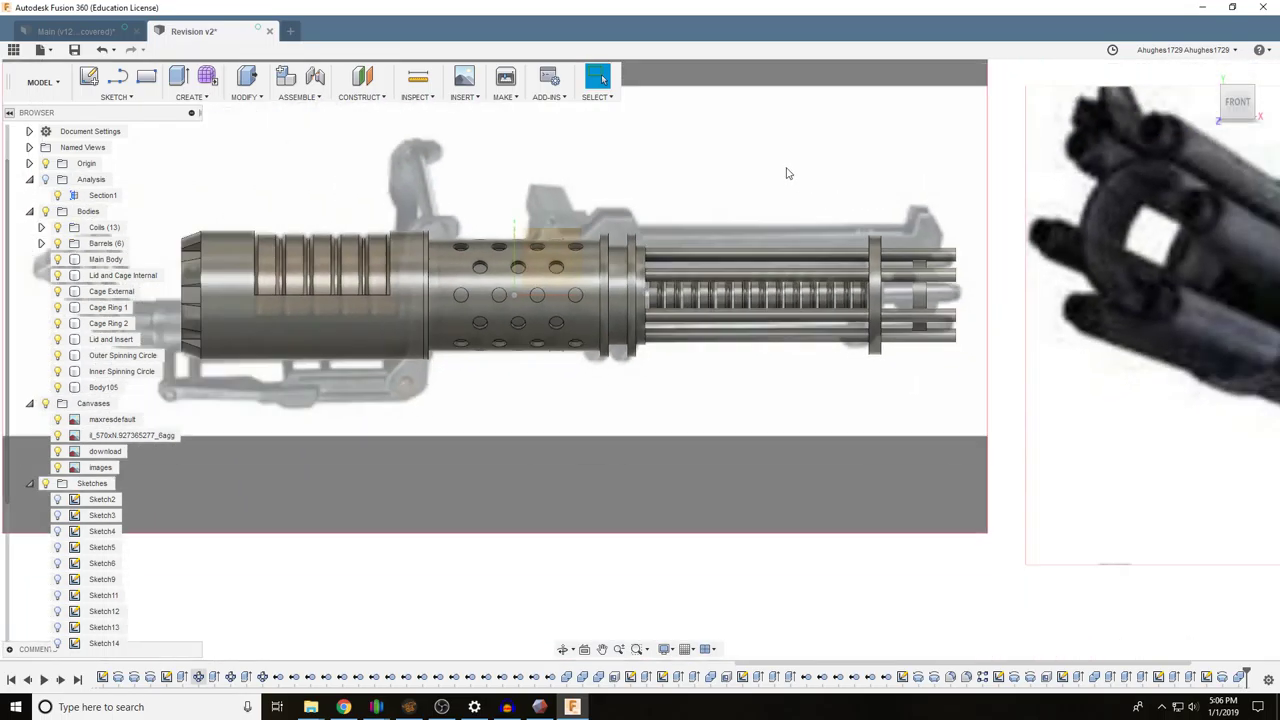
pyautogui.moveTo(719, 158); pyautogui.dragTo(797, 197, button='middle')
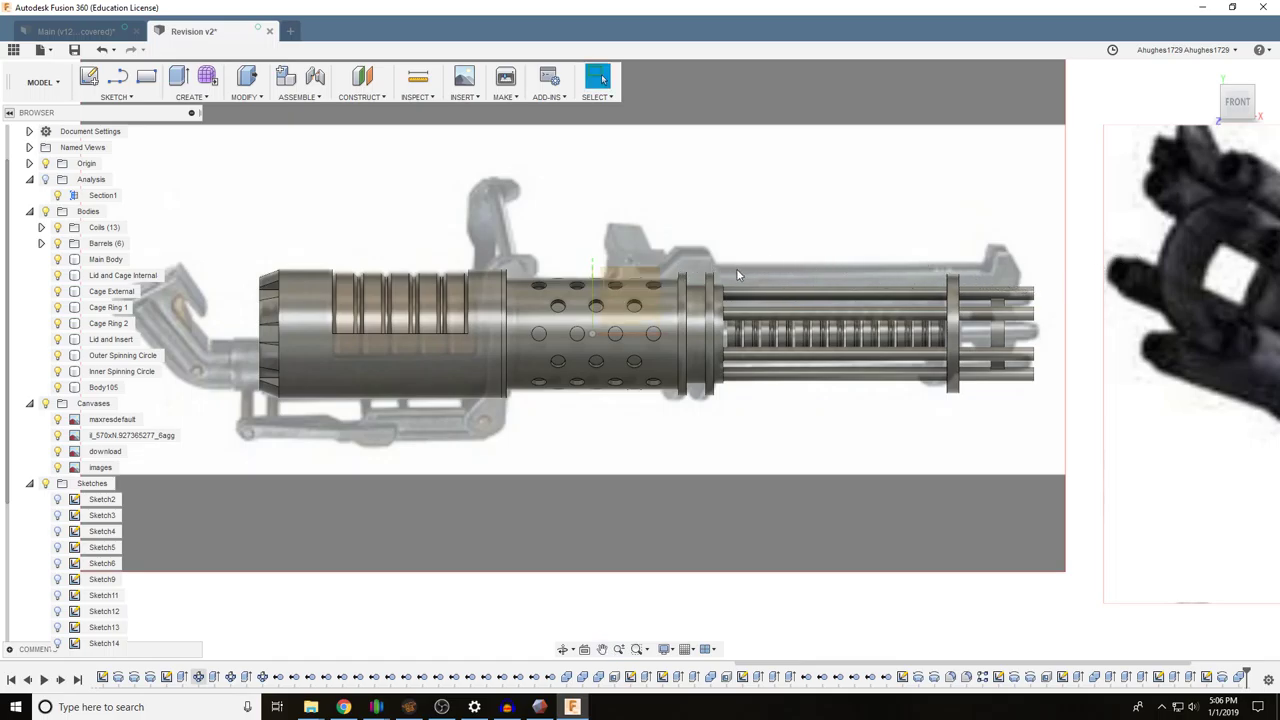
pyautogui.scroll(3, 744, 267)
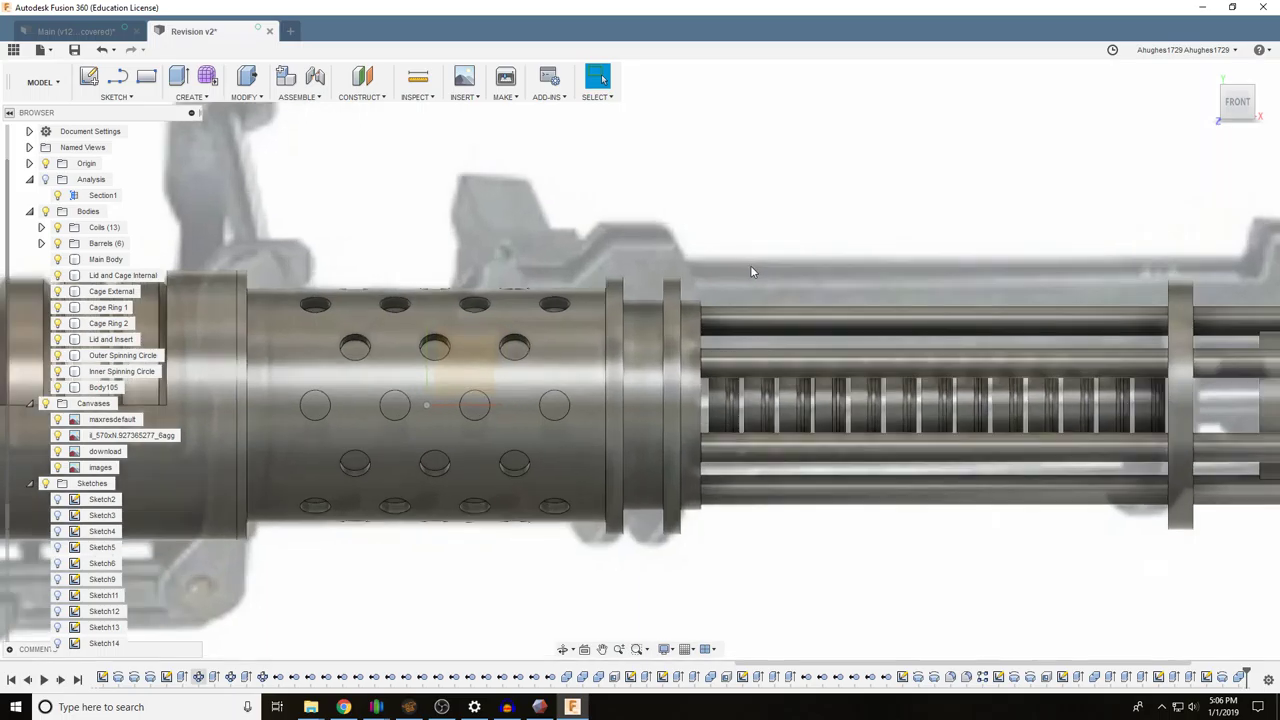
pyautogui.moveTo(750, 267); pyautogui.dragTo(655, 262, button='middle')
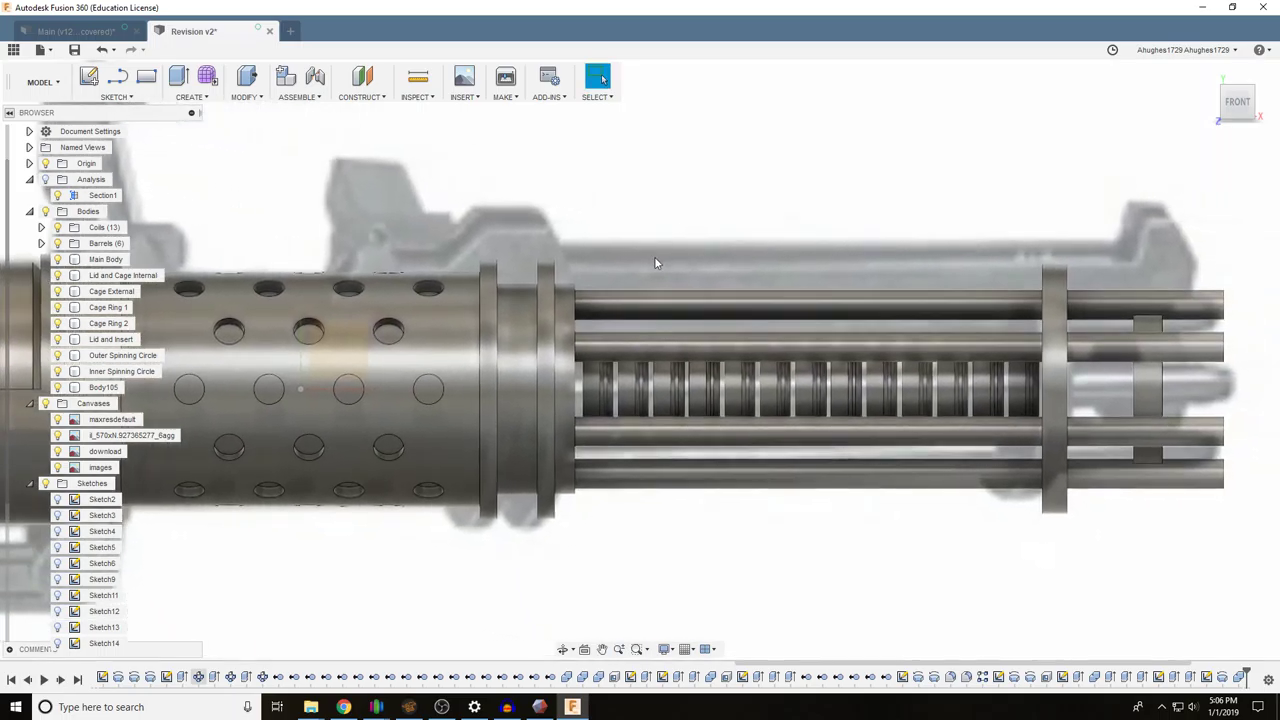
pyautogui.click(546, 278)
pyautogui.click(444, 276)
pyautogui.scroll(-2, 632, 199)
pyautogui.moveTo(632, 201); pyautogui.dragTo(699, 202, button='middle')
# Start a sketch on the front plane and draw the rail's base line from the cage's upper front corner forward along the top barrel
pyautogui.click(96, 82)
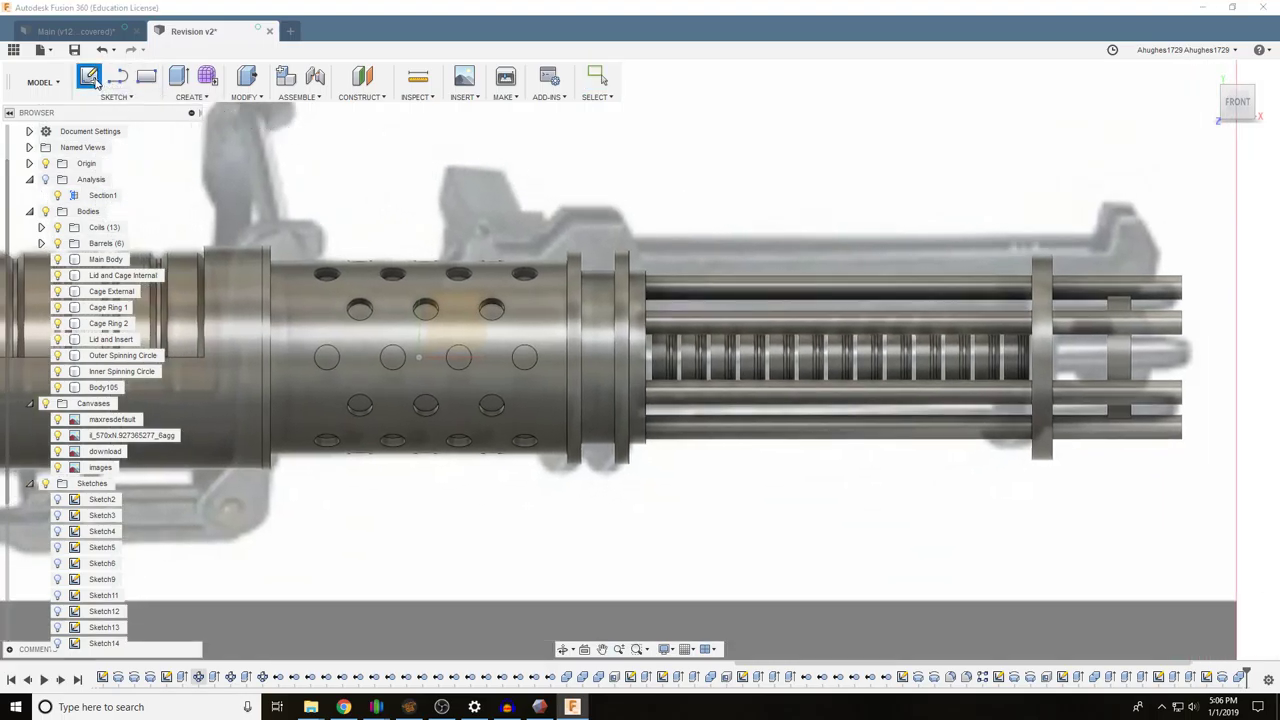
pyautogui.click(90, 78)
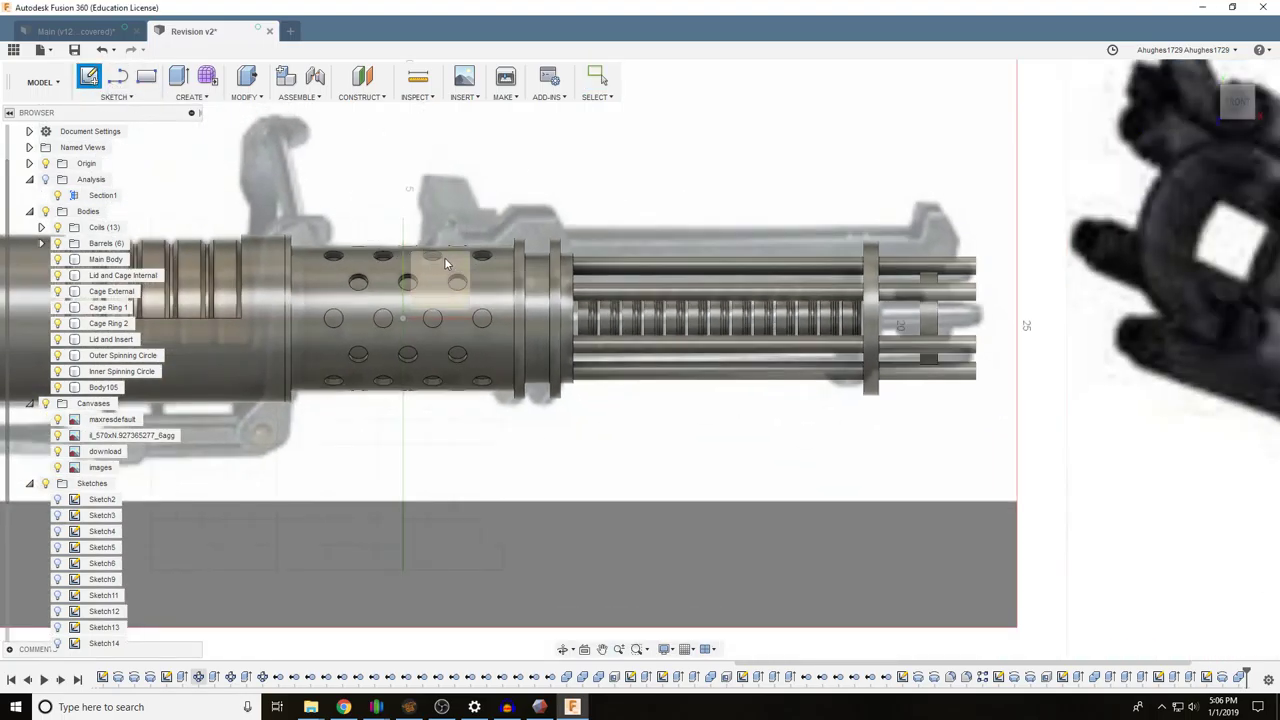
pyautogui.click(445, 258)
pyautogui.scroll(3, 706, 306)
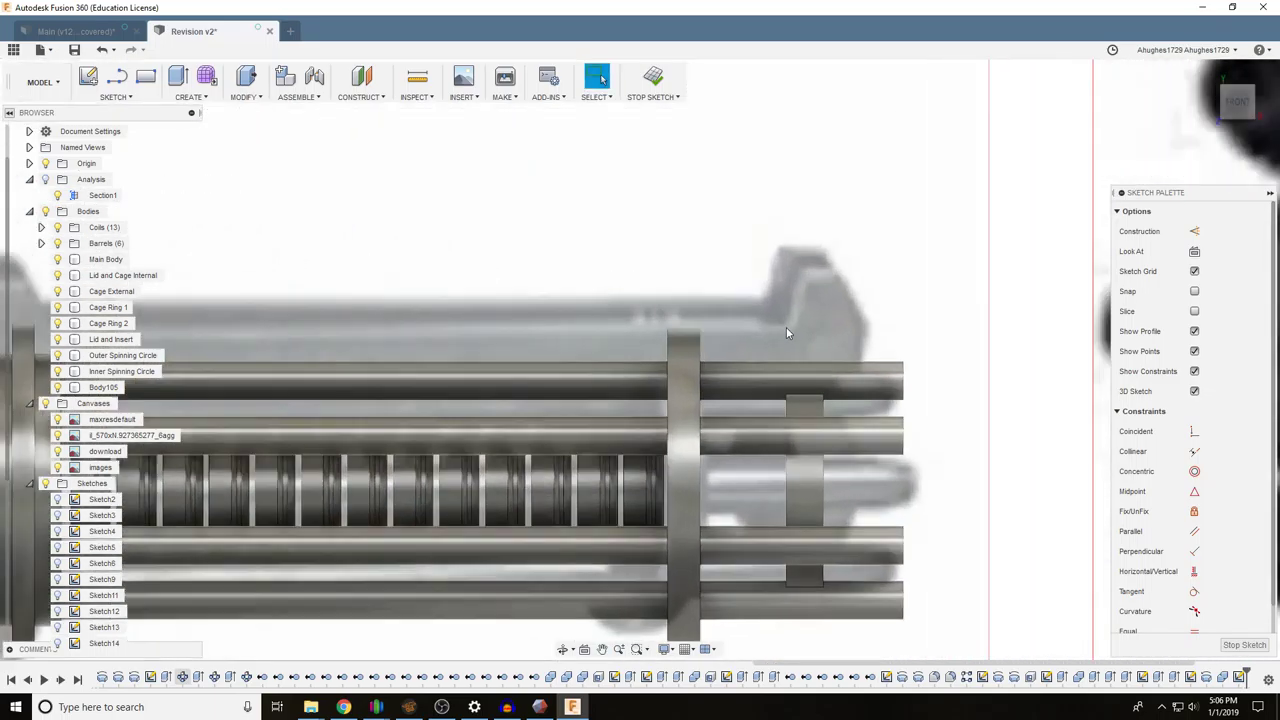
pyautogui.scroll(-3, 543, 320)
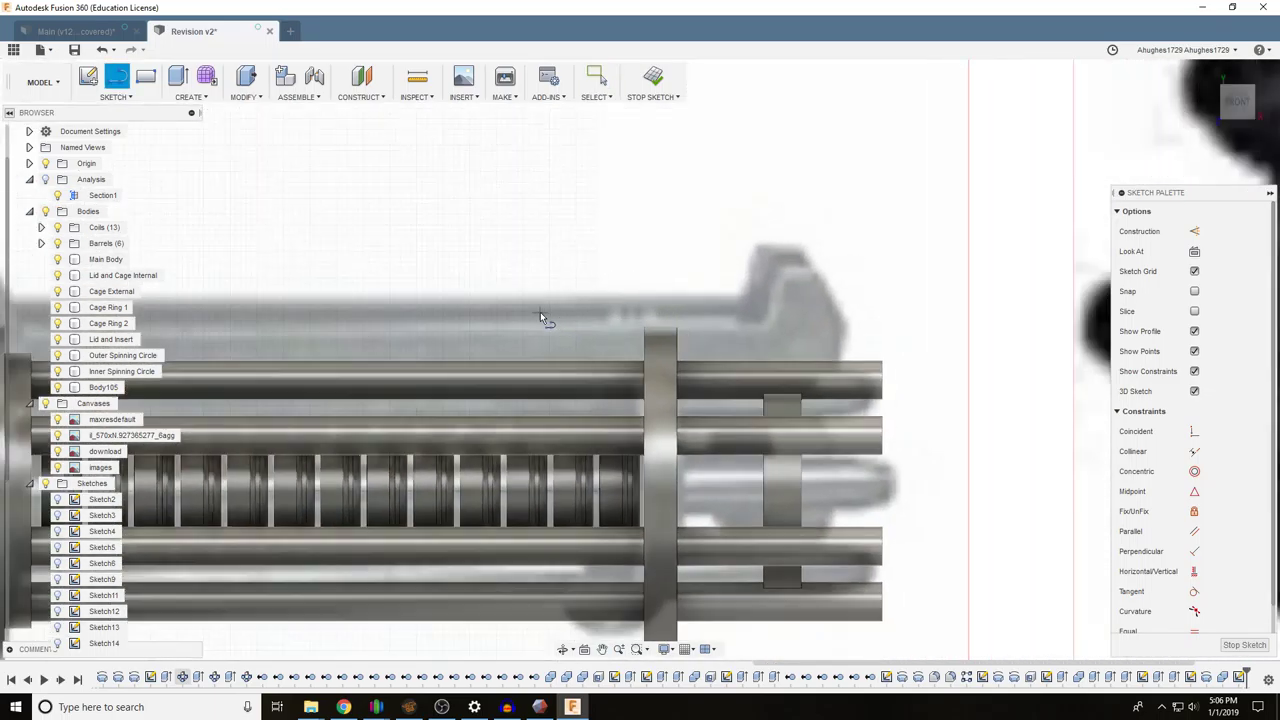
pyautogui.moveTo(477, 291); pyautogui.dragTo(624, 285, button='middle')
pyautogui.press('l')
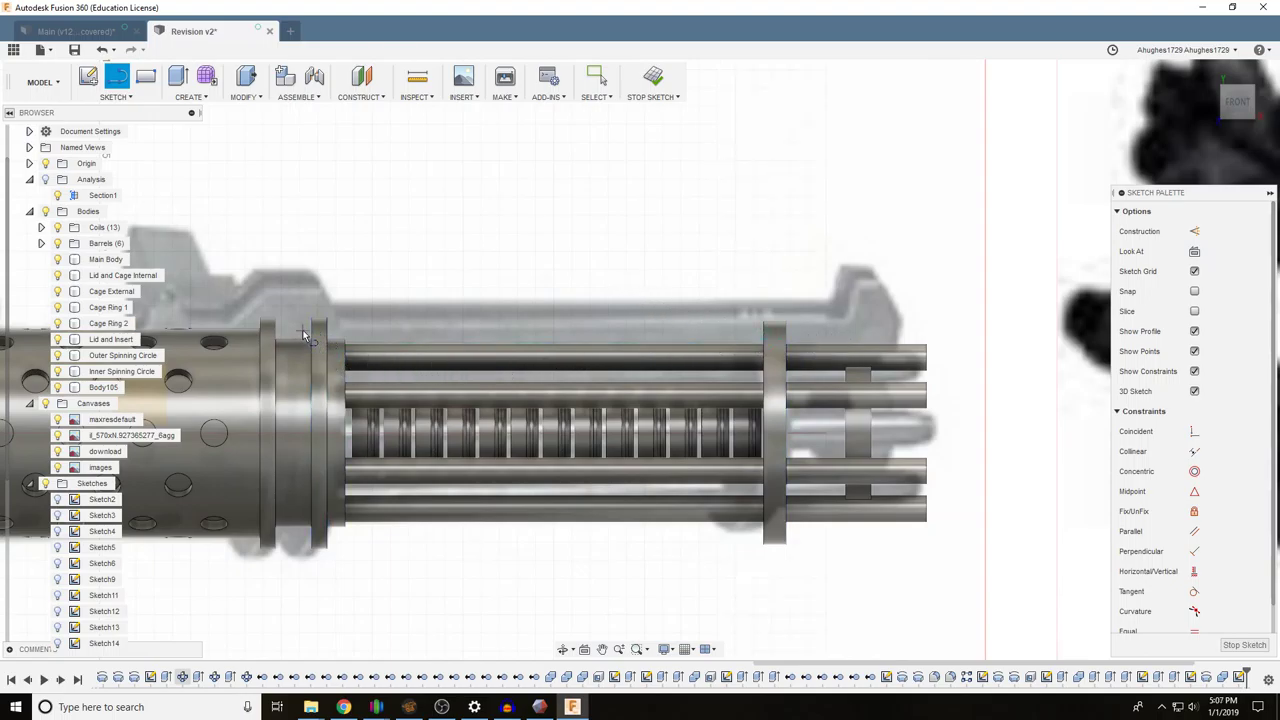
pyautogui.scroll(2, 292, 338)
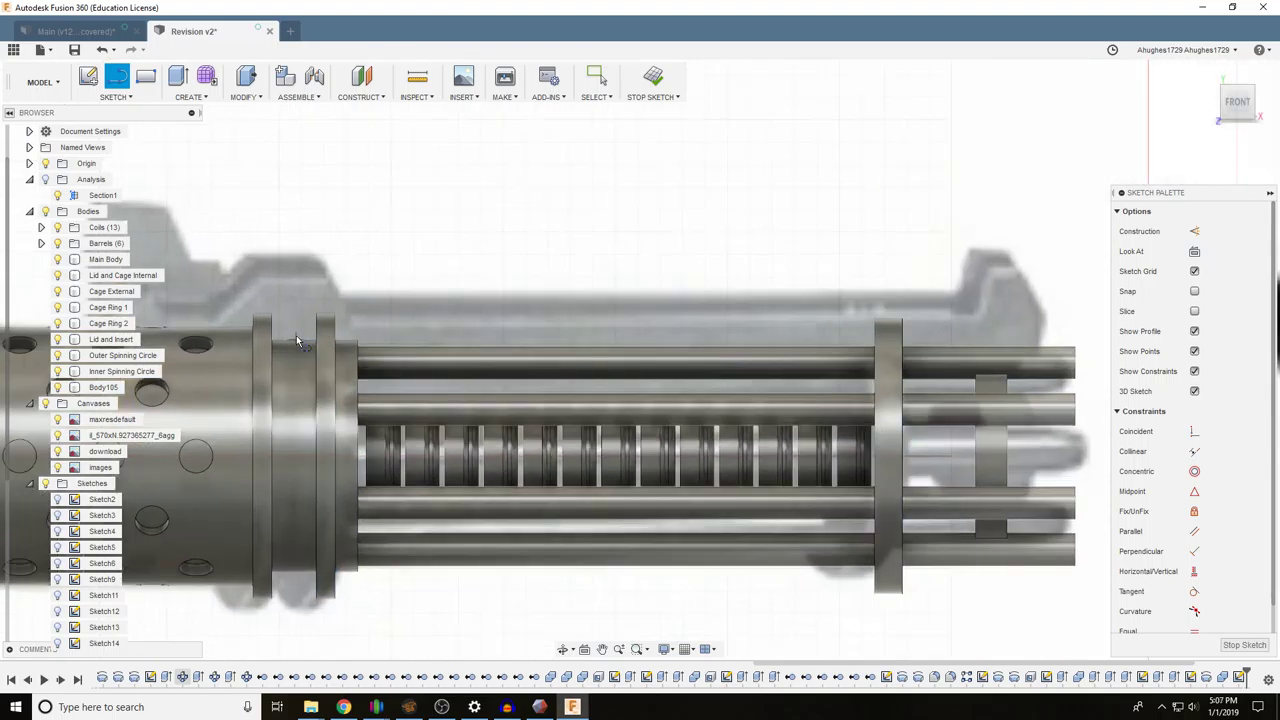
pyautogui.scroll(5, 363, 349)
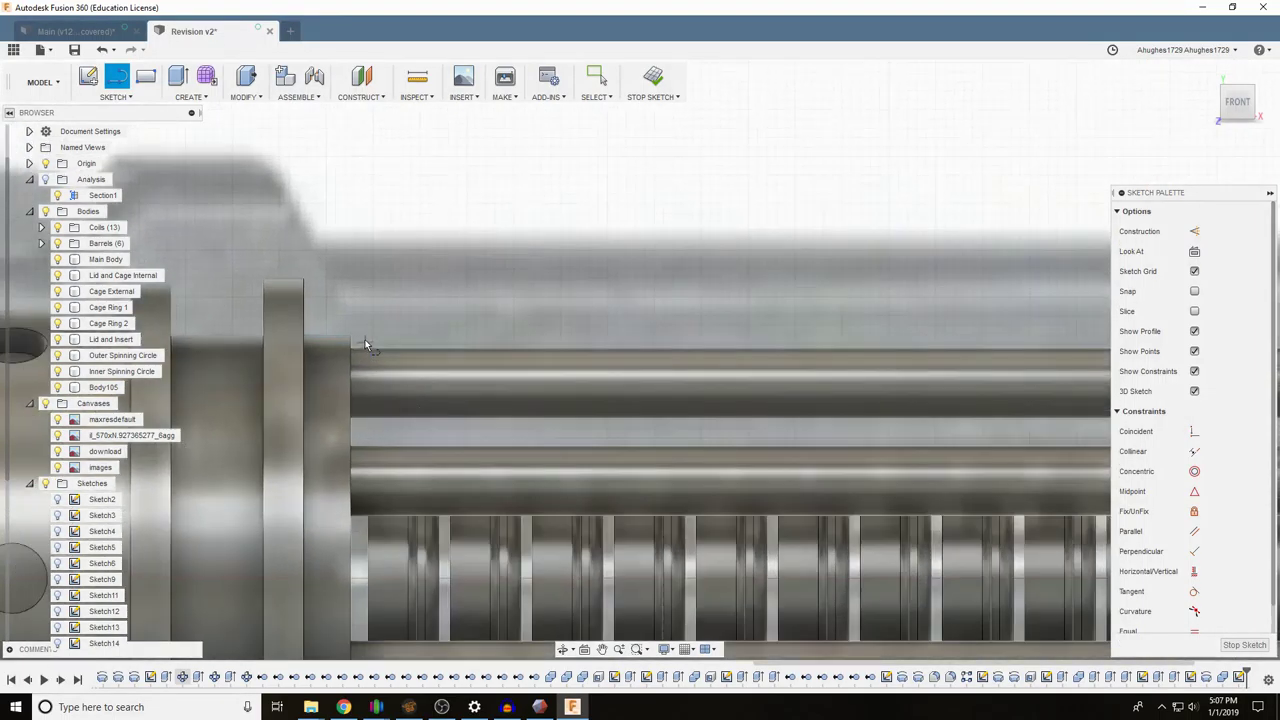
pyautogui.scroll(2, 364, 342)
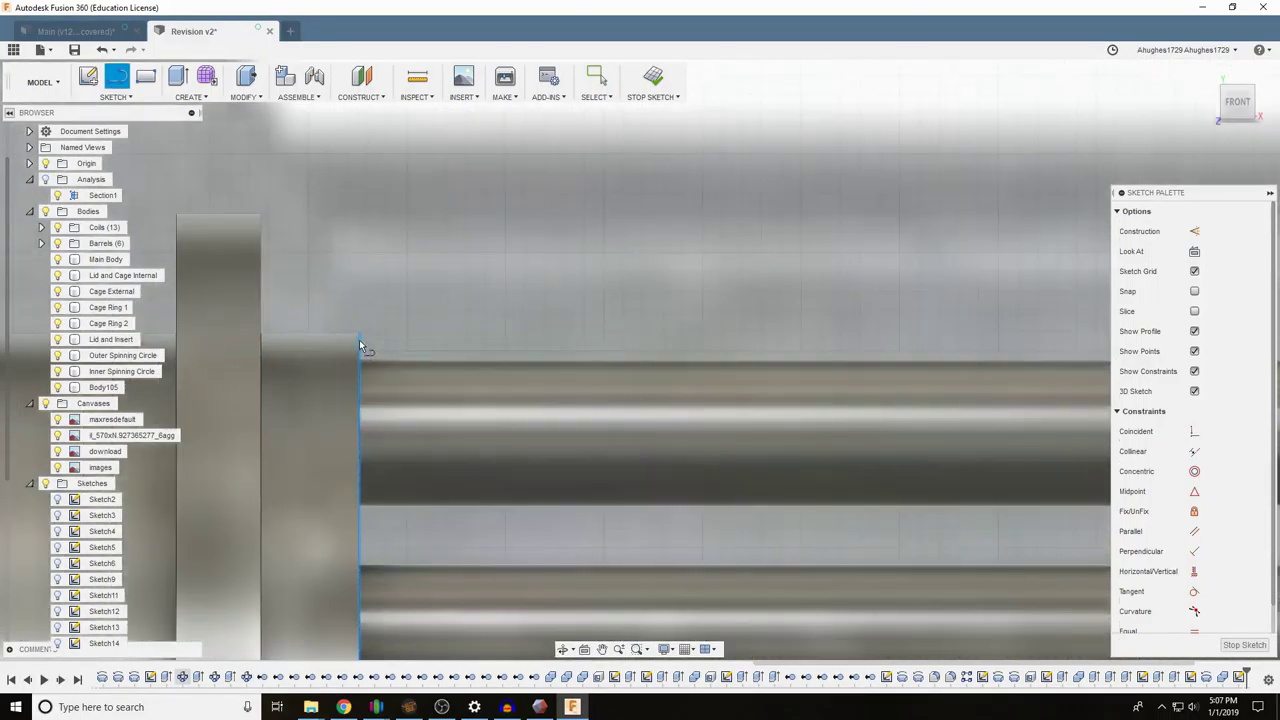
pyautogui.click(359, 339)
pyautogui.scroll(-1, 496, 340)
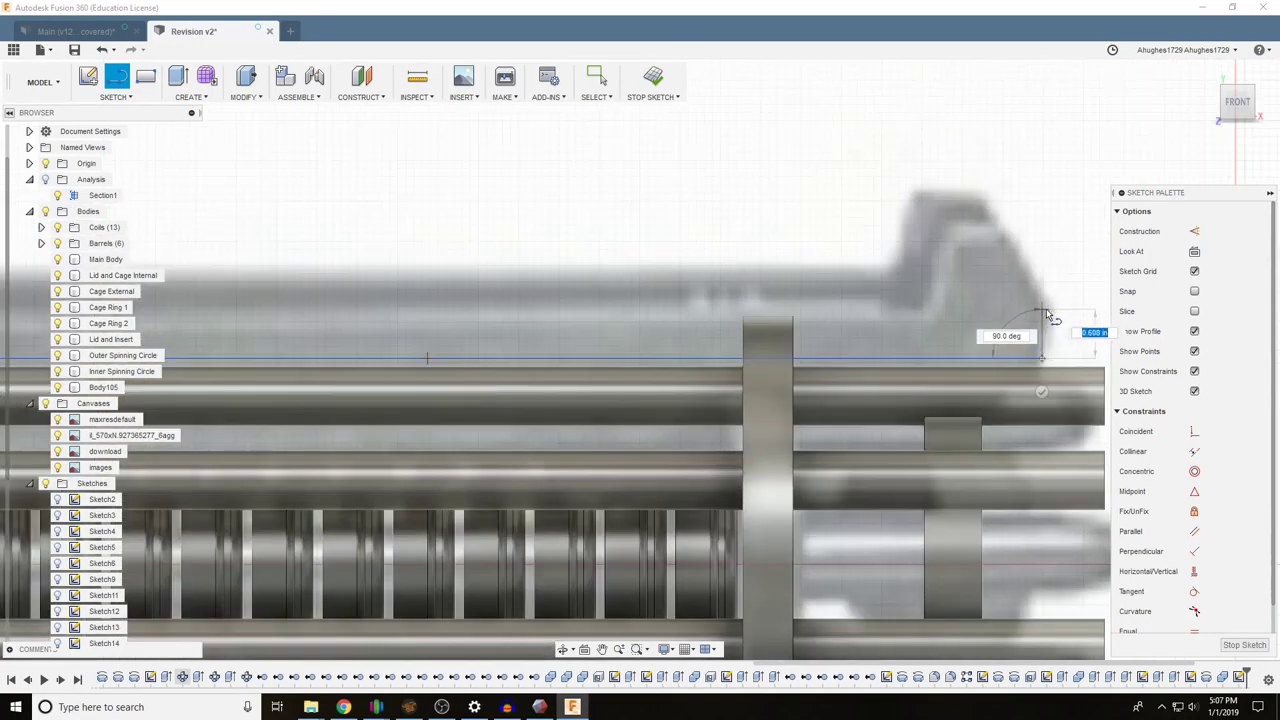
# Trace the rail's front sight with a short front edge, a slanted edge about 1.4 in long, a flat top and a vertical drop
pyautogui.click(1048, 315)
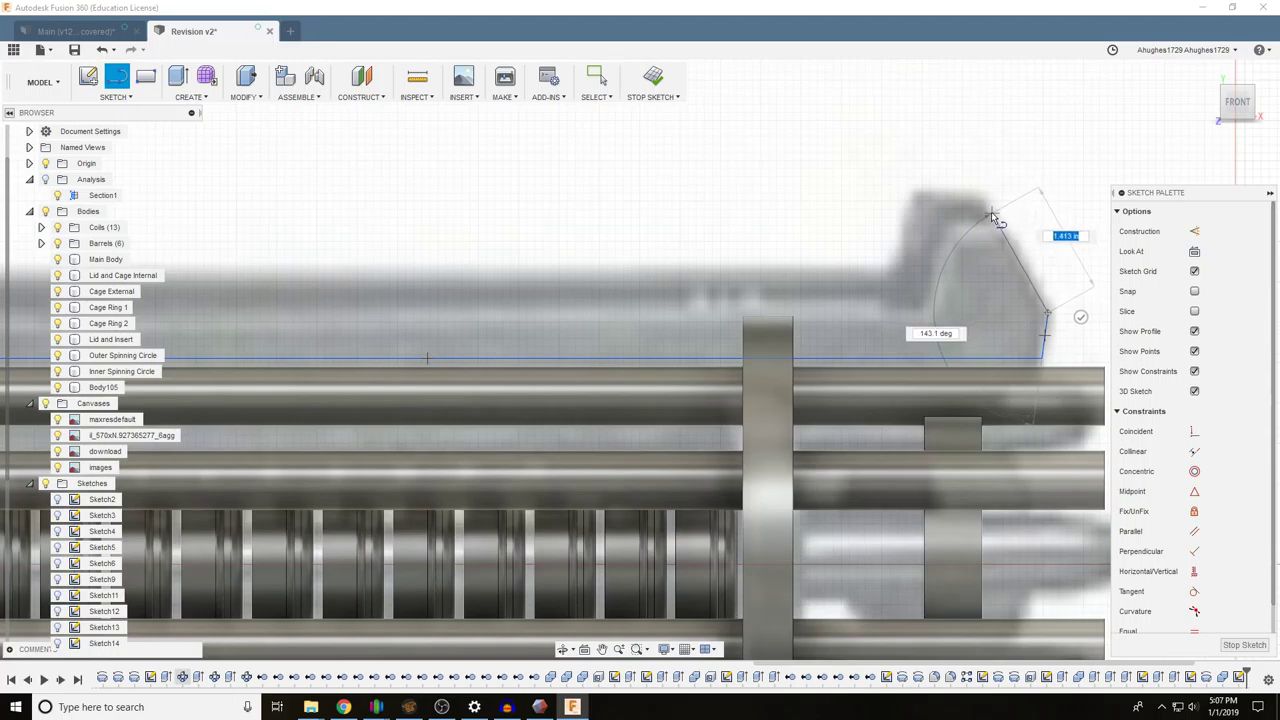
pyautogui.click(989, 212)
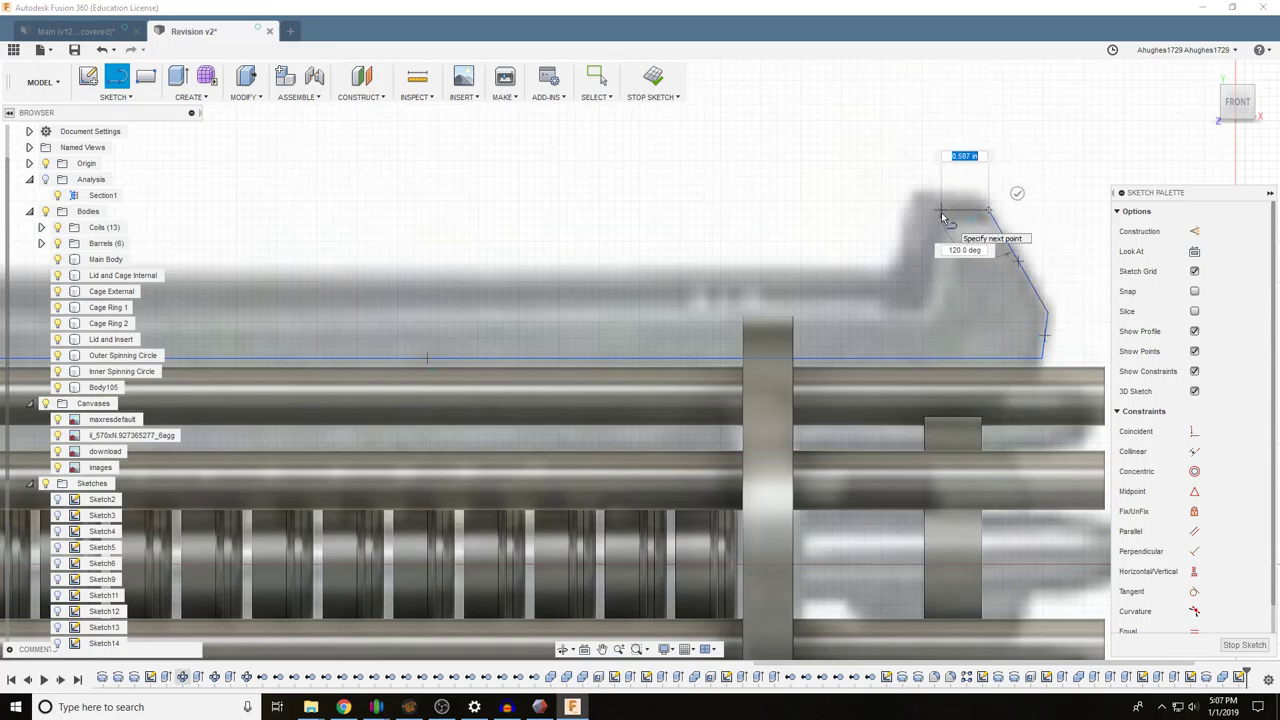
pyautogui.click(932, 212)
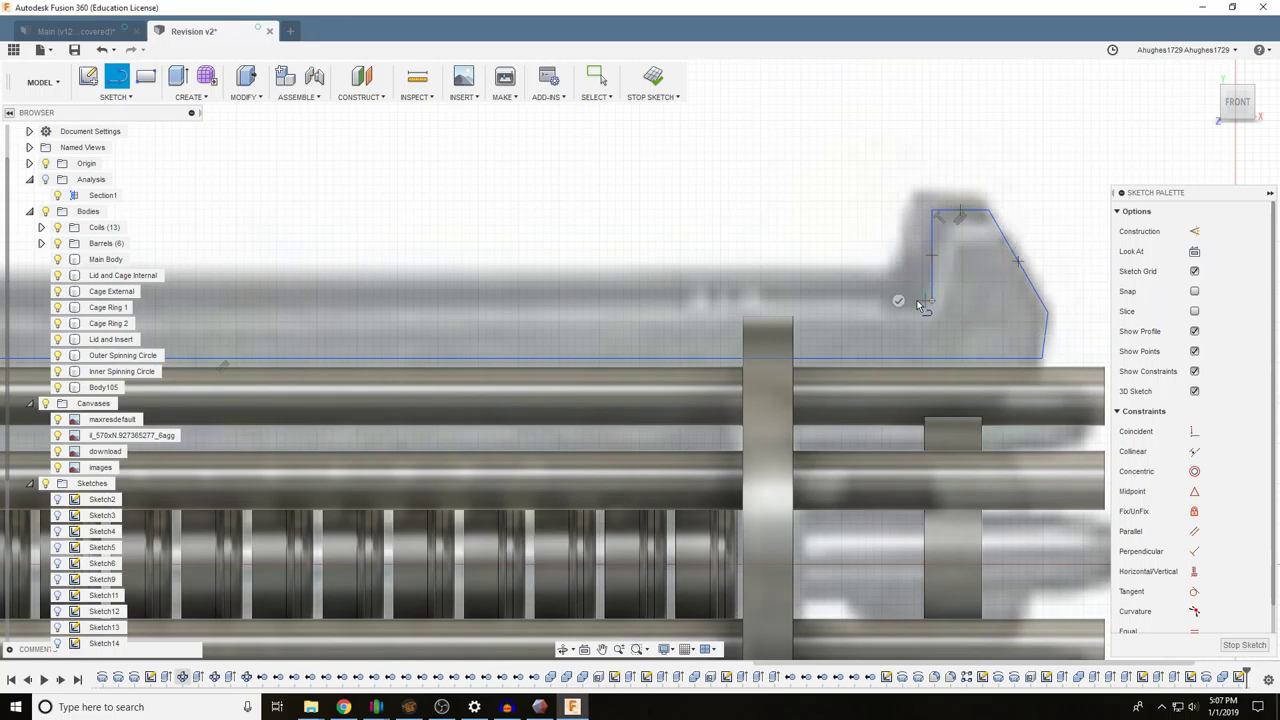
pyautogui.click(932, 300)
# Trace the rail's long top edge back to the cage and outline the raised block above the cage rings with a flat top about 1.29 in long
pyautogui.moveTo(368, 299); pyautogui.dragTo(736, 273, button='middle')
pyautogui.scroll(-2, 736, 273)
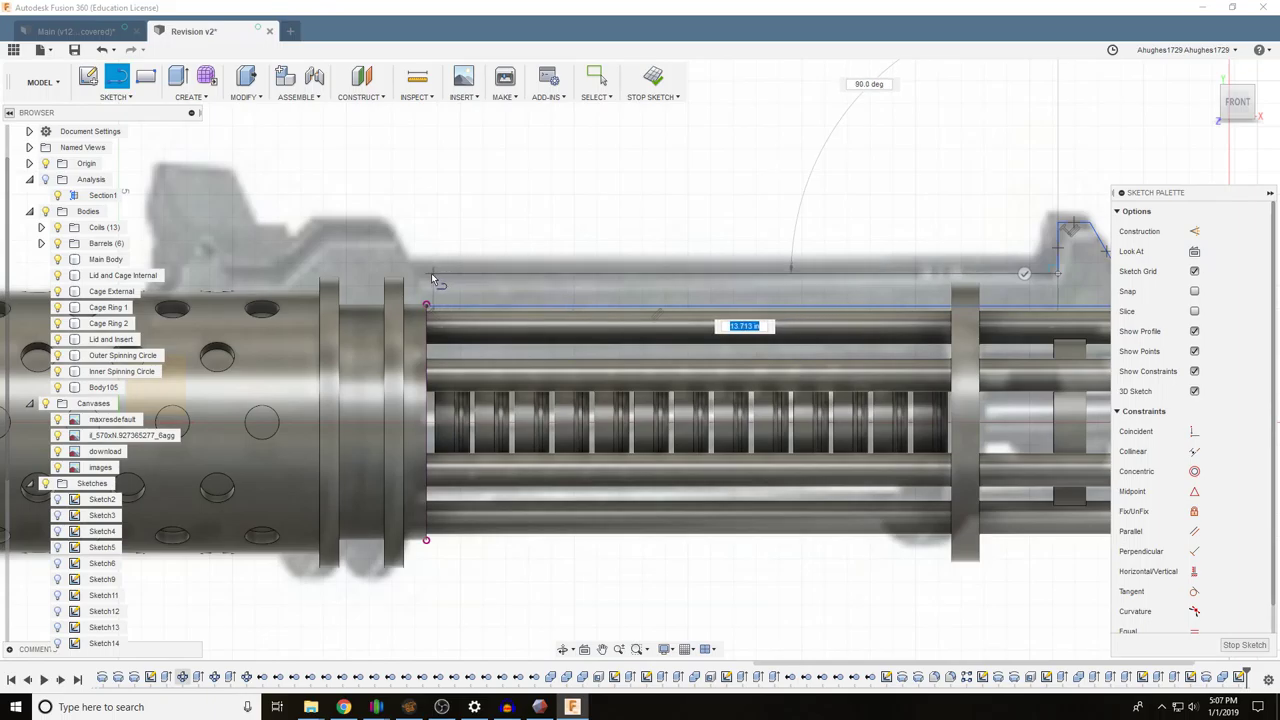
pyautogui.click(416, 270)
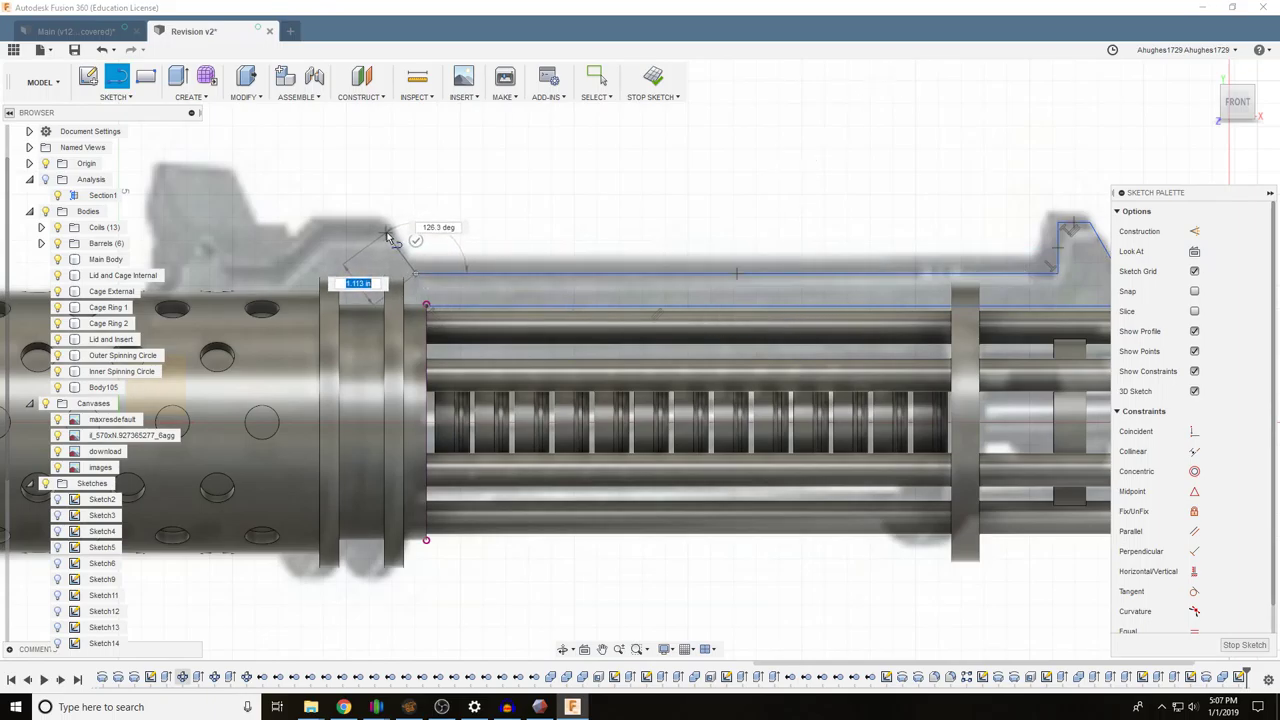
pyautogui.click(390, 232)
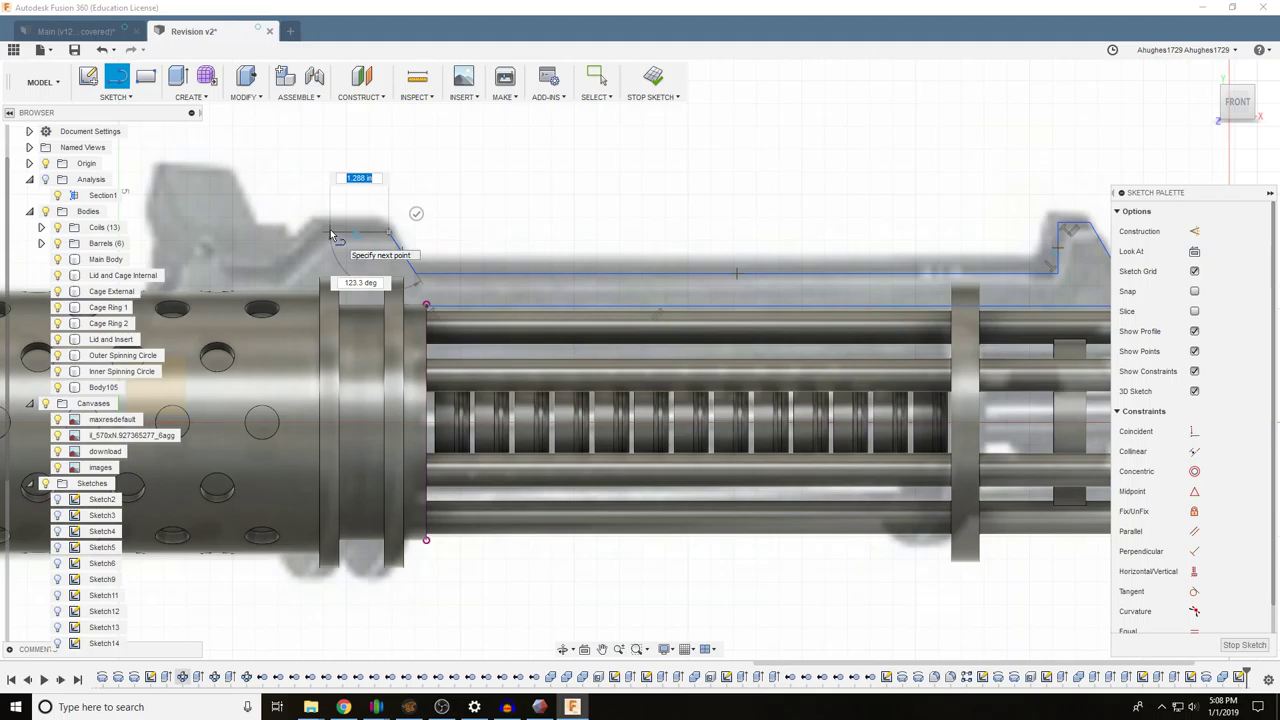
pyautogui.click(331, 233)
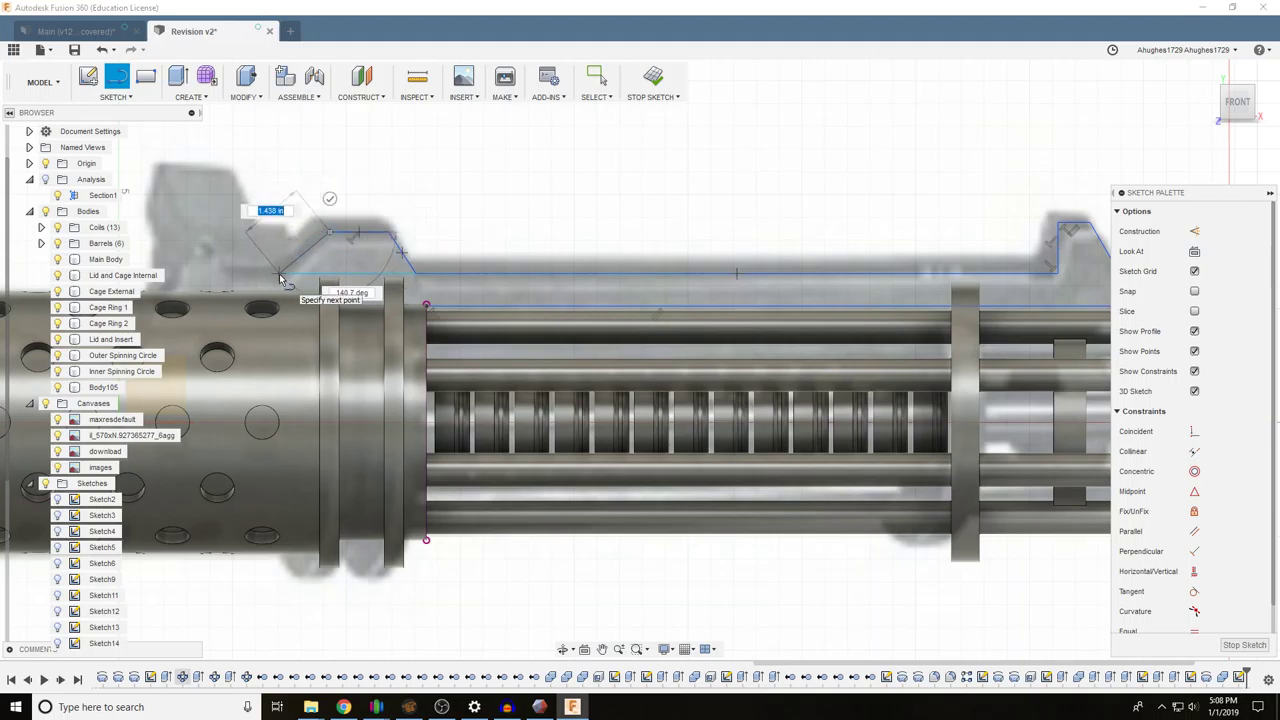
# Check the other reference images, then continue the rail outline with a horizontal edge about 1.07 in long and a short edge rising toward the rear sight
pyautogui.scroll(-2, 270, 279)
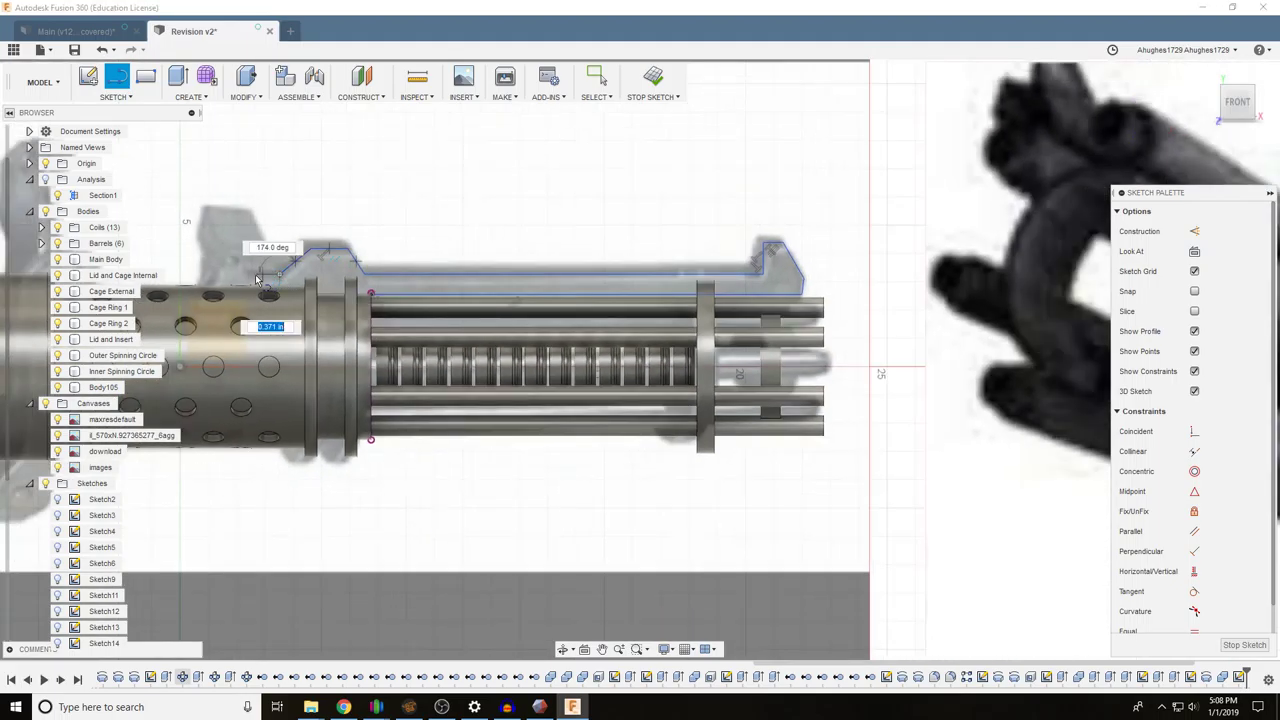
pyautogui.scroll(-4, 258, 276)
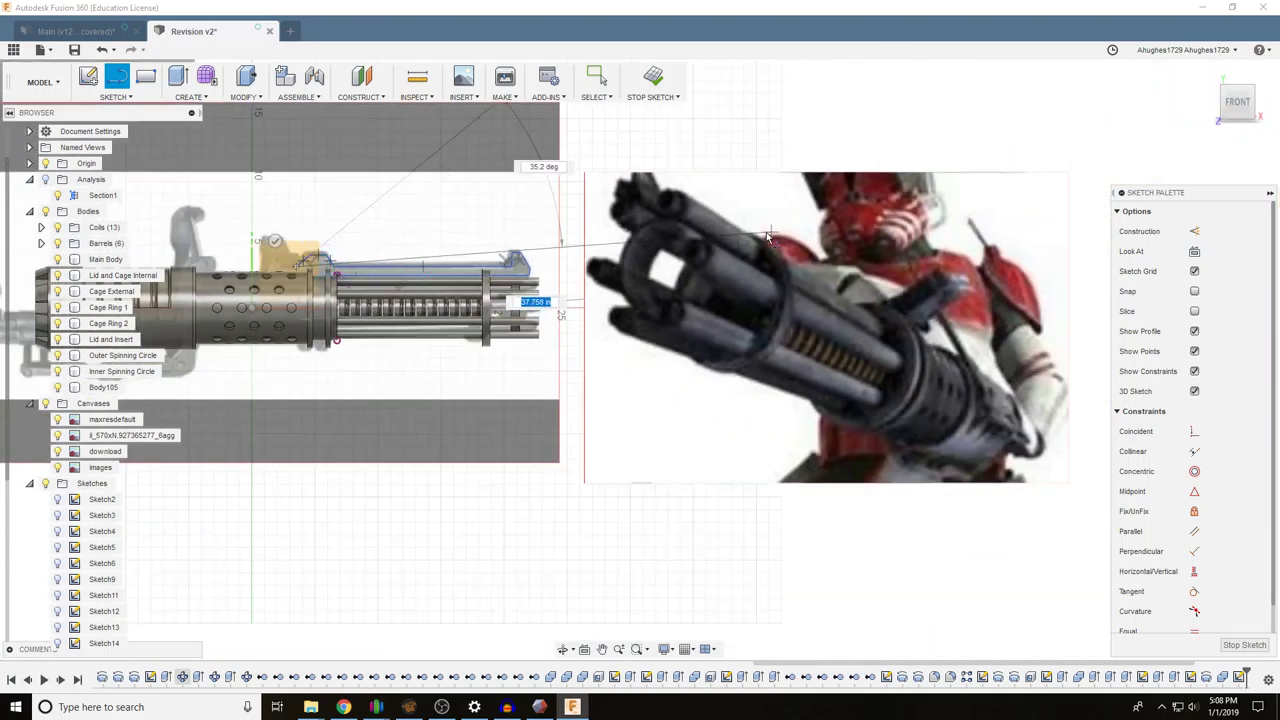
pyautogui.moveTo(507, 176); pyautogui.dragTo(637, 476, button='middle')
pyautogui.scroll(5, 557, 208)
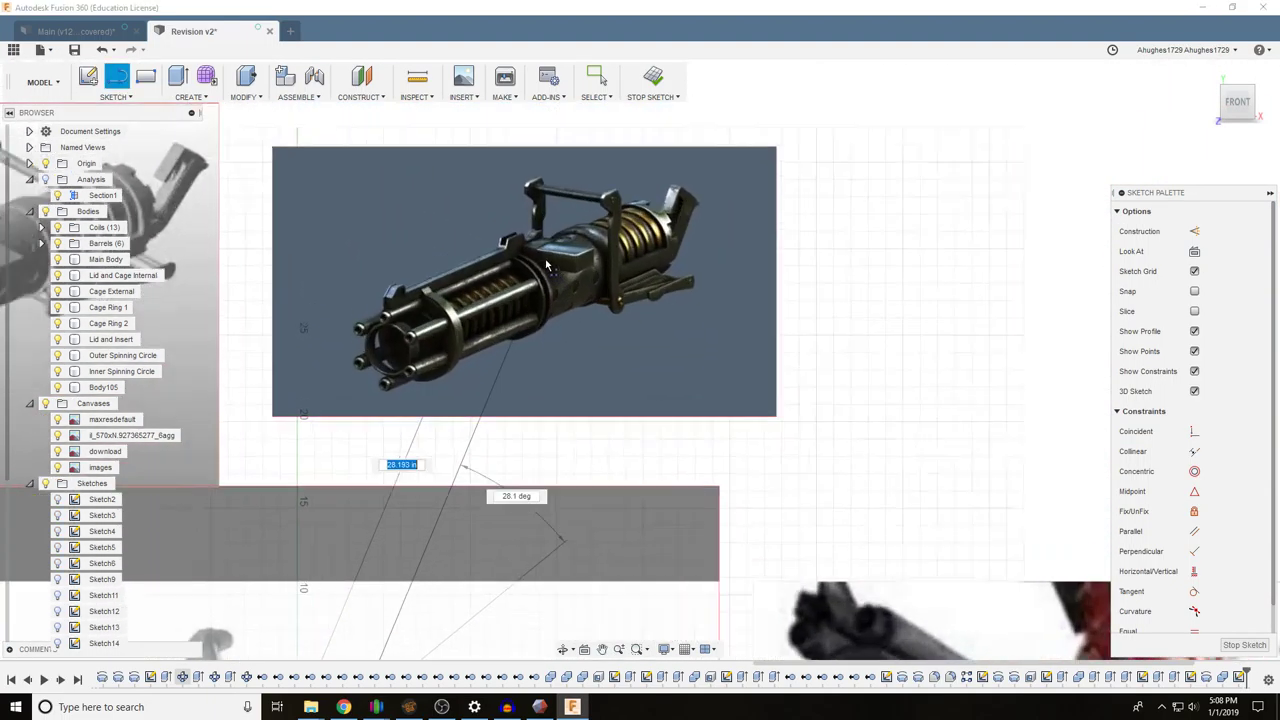
pyautogui.scroll(-5, 557, 208)
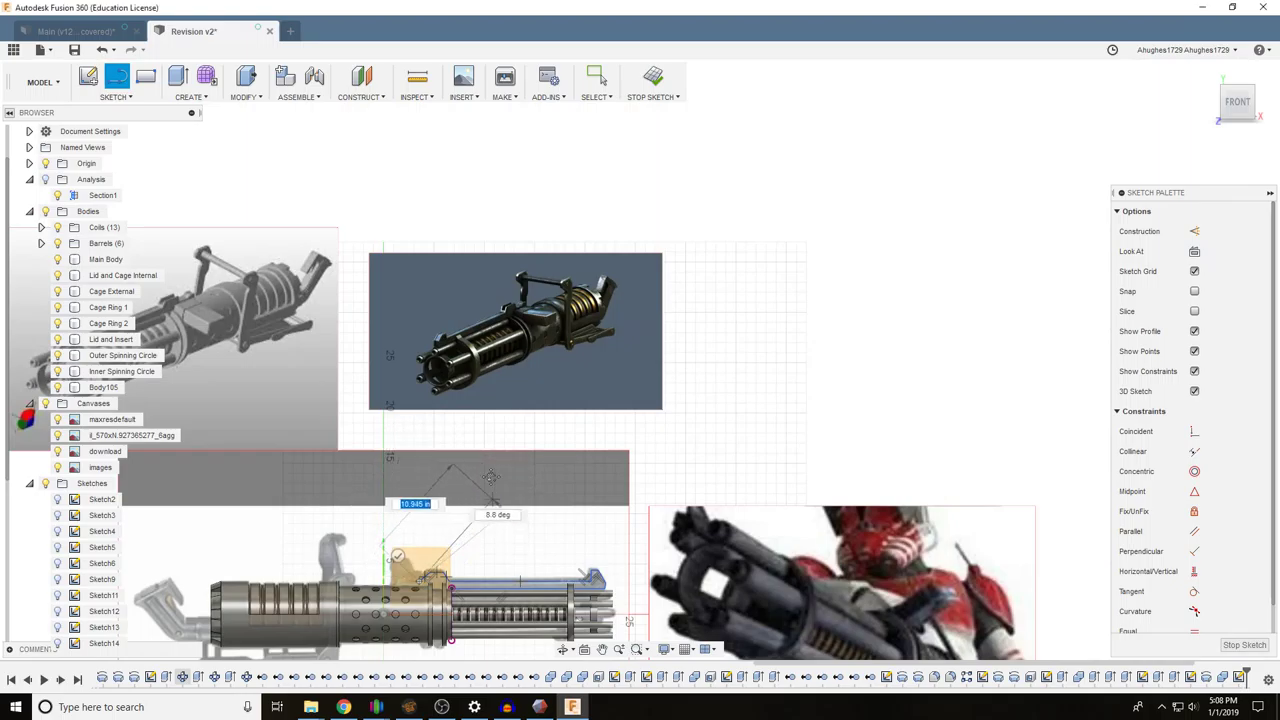
pyautogui.scroll(5, 397, 441)
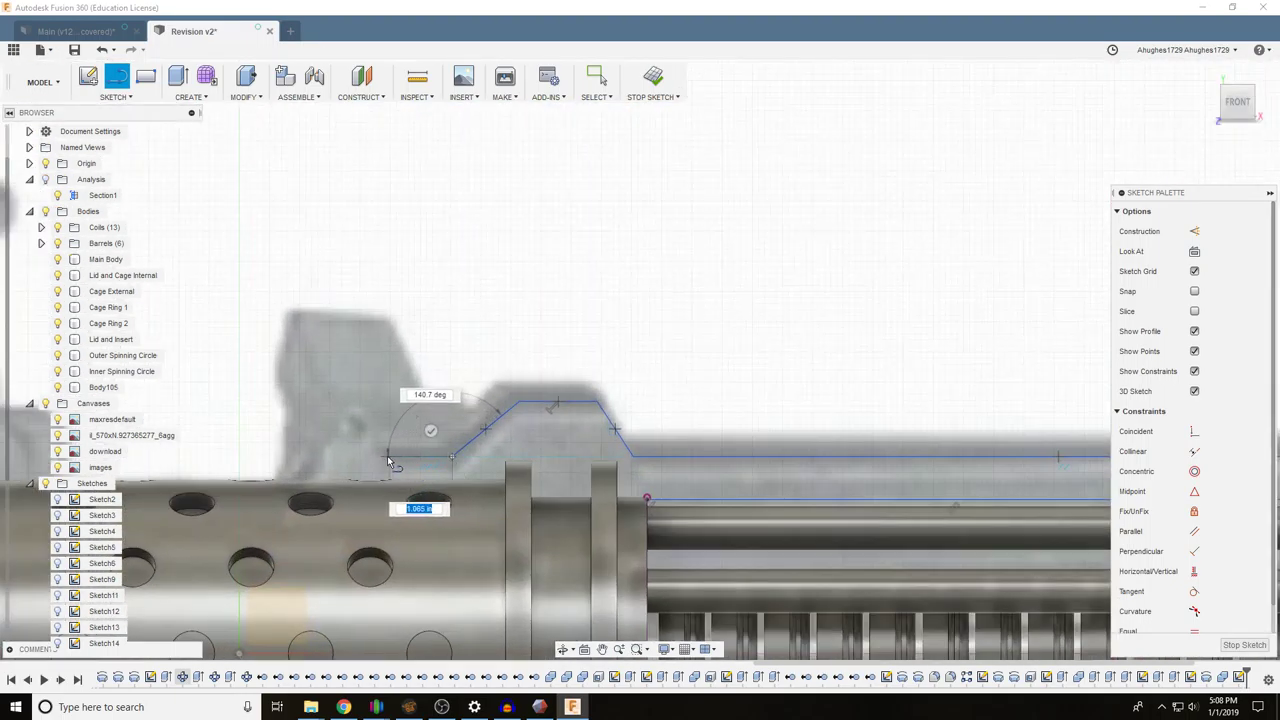
pyautogui.click(387, 458)
pyautogui.click(347, 412)
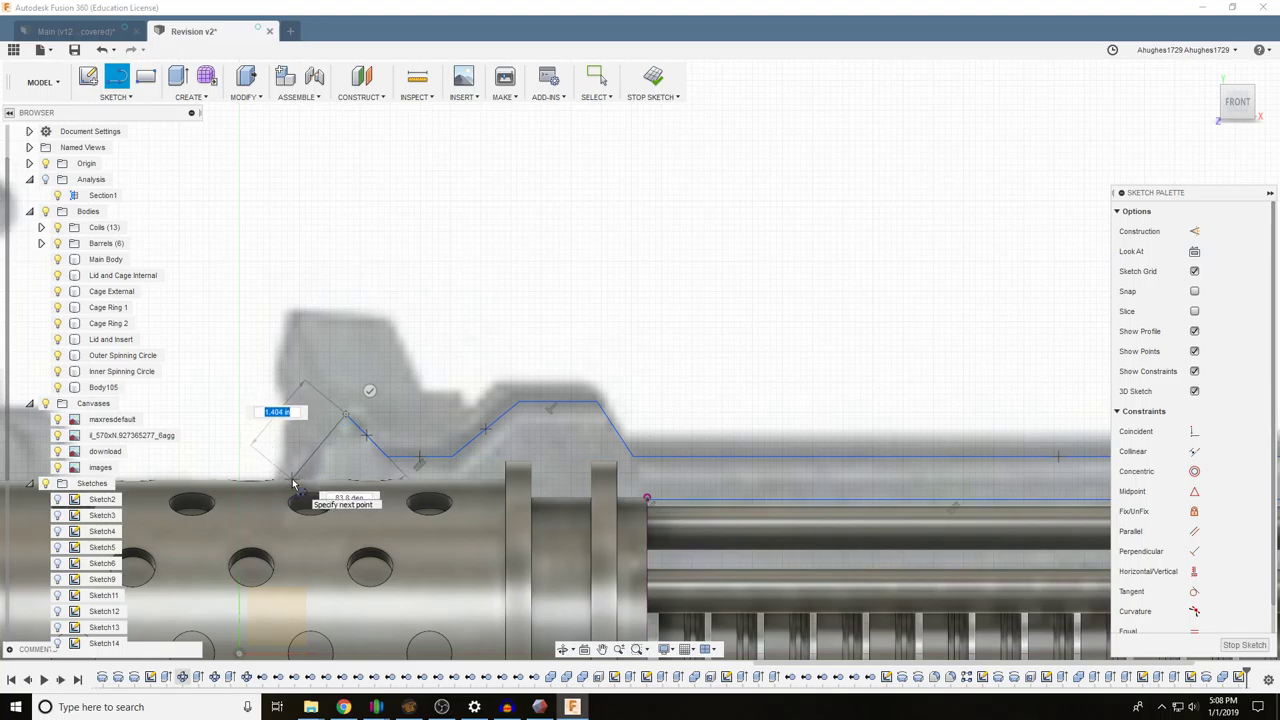
# Hide the bodies, draw the rear slope down to base level and close the rail profile at its starting corner
pyautogui.moveTo(286, 465); pyautogui.dragTo(312, 395, button='middle')
pyautogui.click(45, 211)
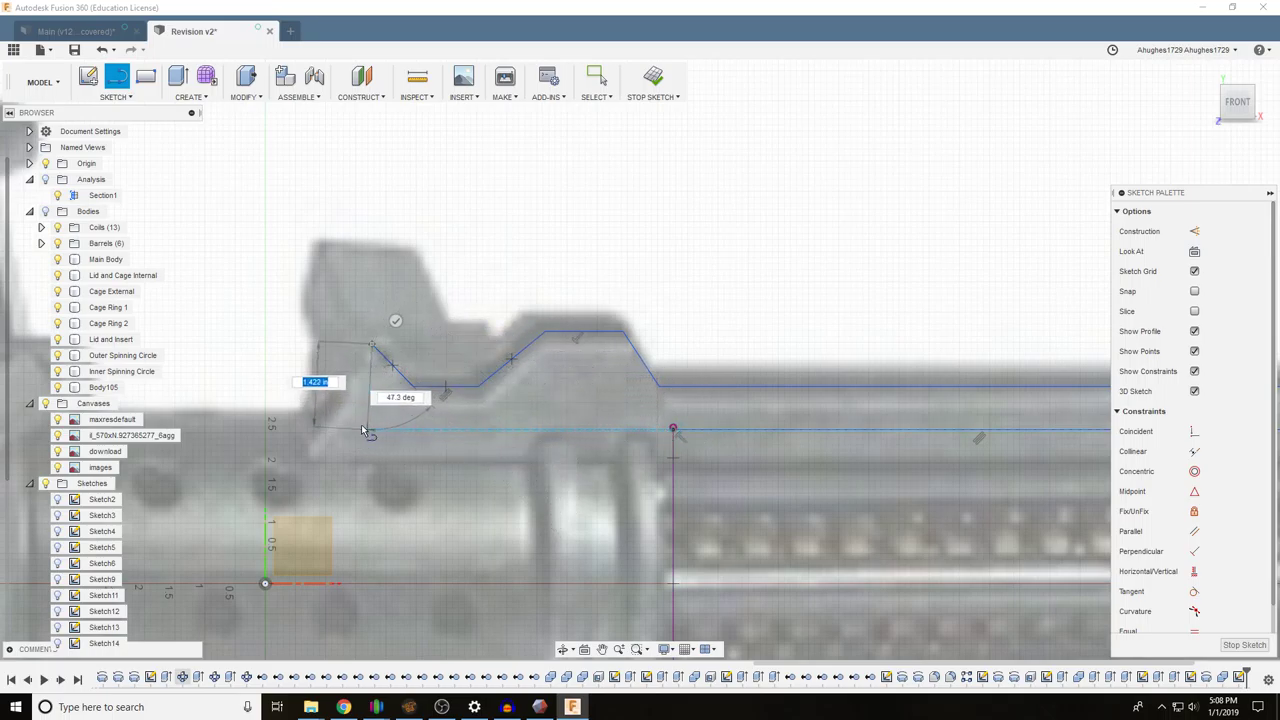
pyautogui.click(287, 429)
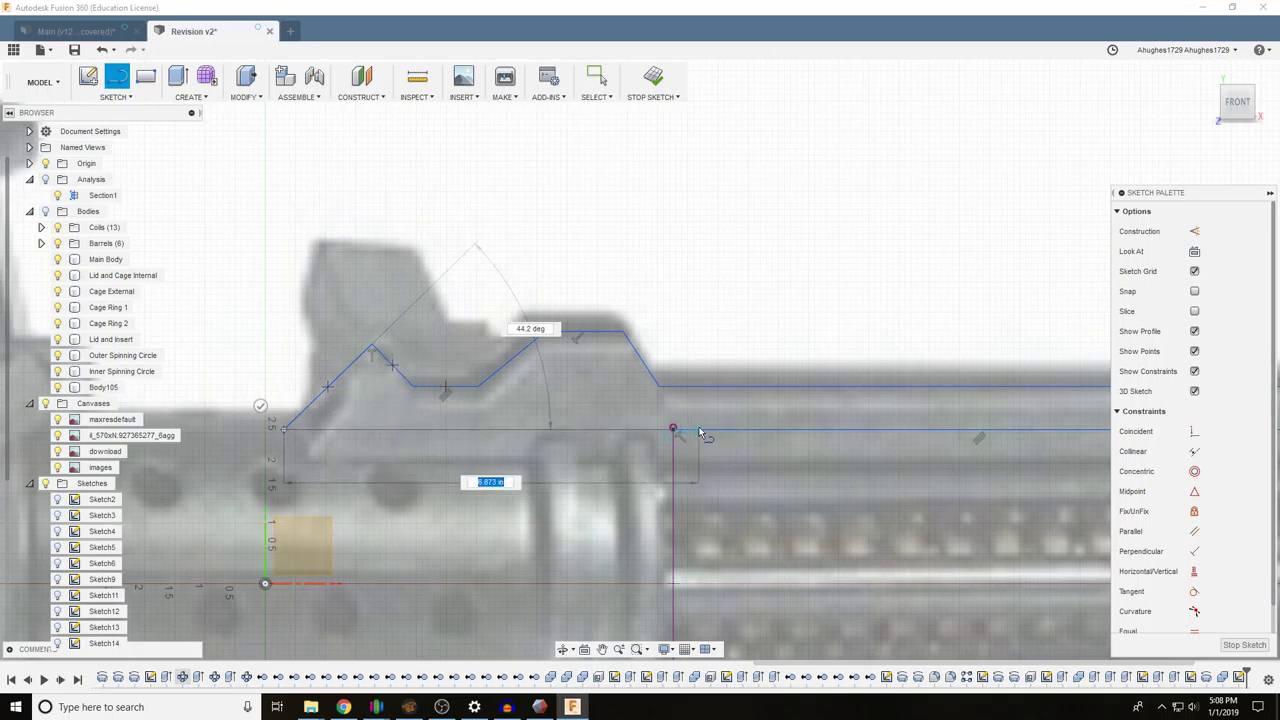
pyautogui.scroll(5, 700, 432)
pyautogui.click(540, 438)
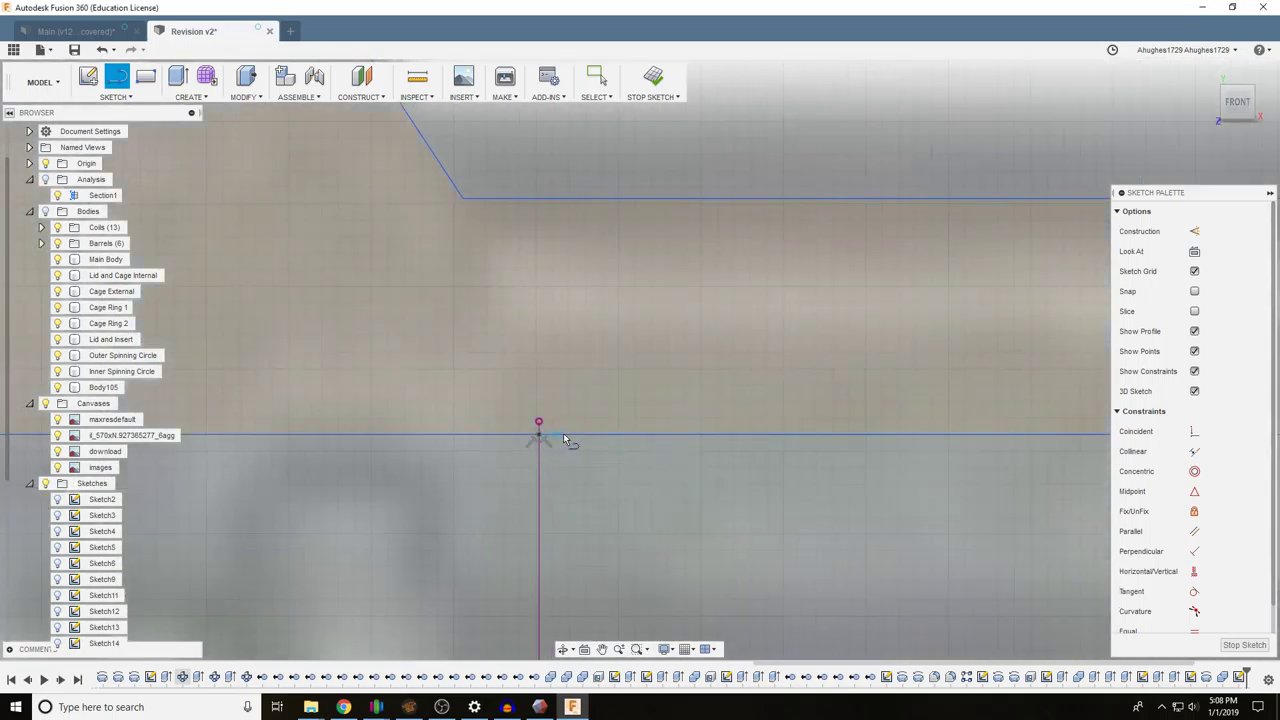
pyautogui.scroll(-5, 563, 433)
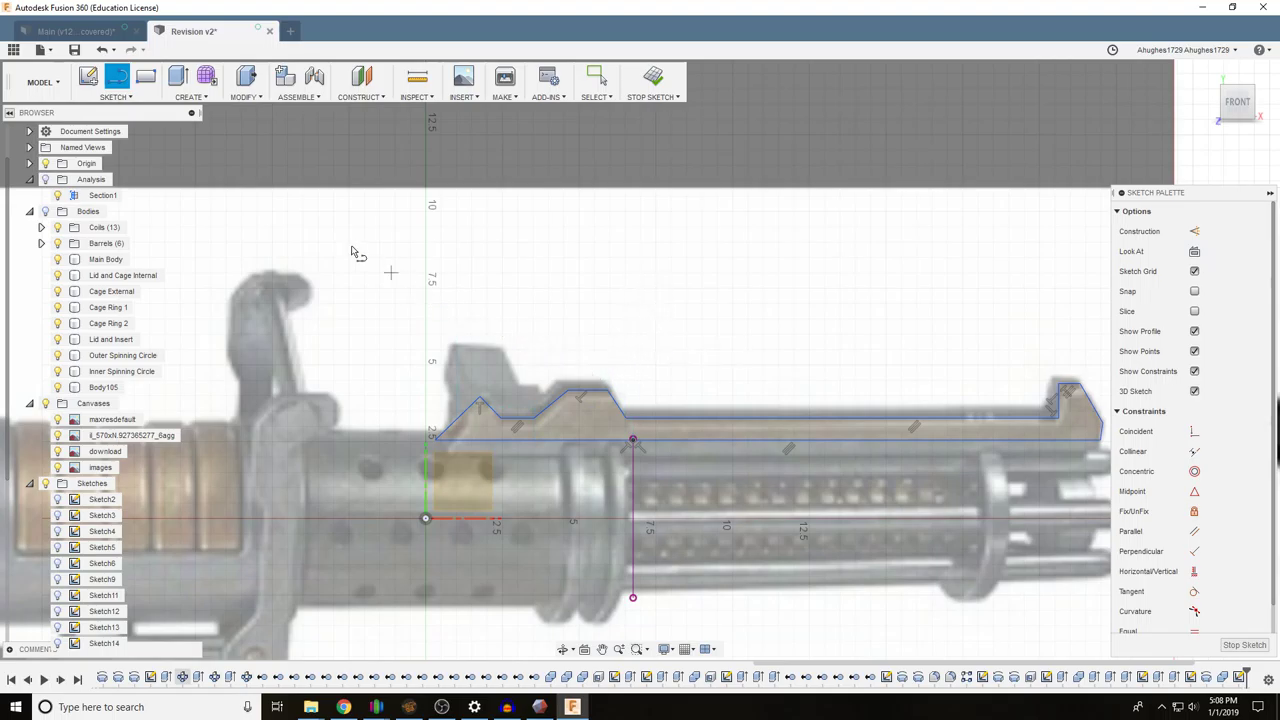
# Show the bodies again and extrude the rail profile 0.50 in to one side as a cut into the cage and its rings
pyautogui.click(45, 211)
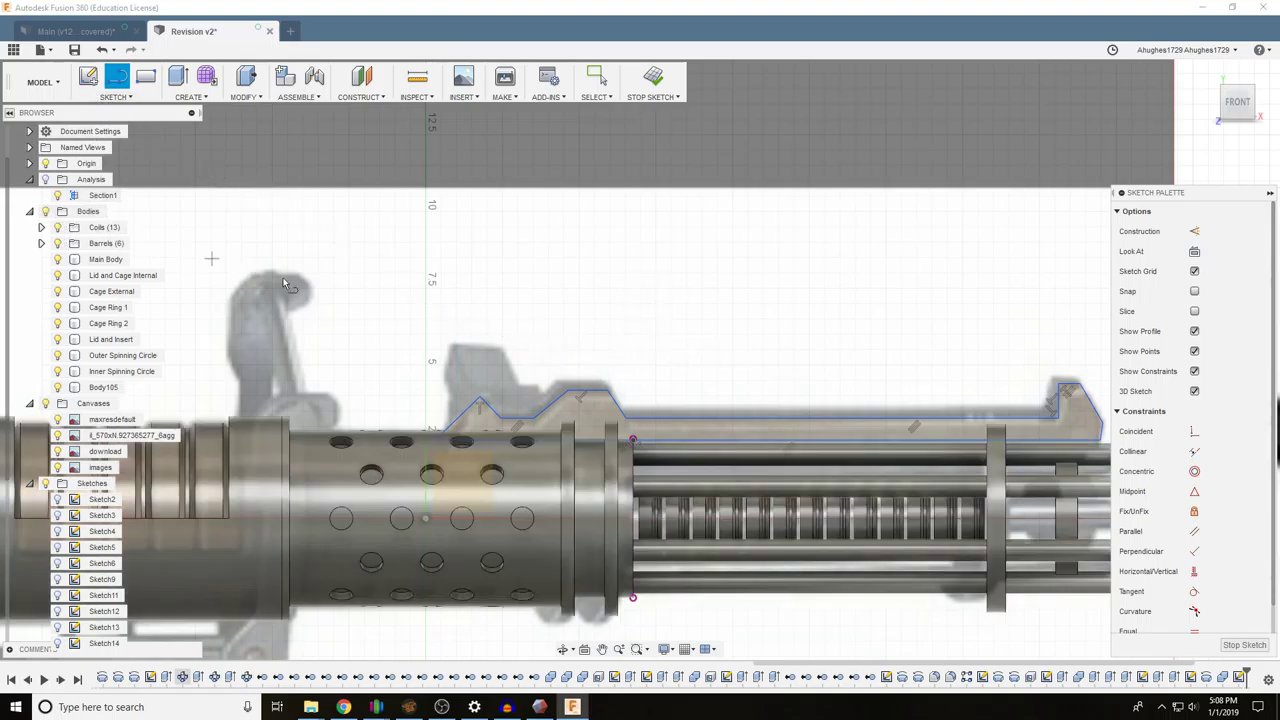
pyautogui.moveTo(590, 332); pyautogui.dragTo(509, 271, button='middle')
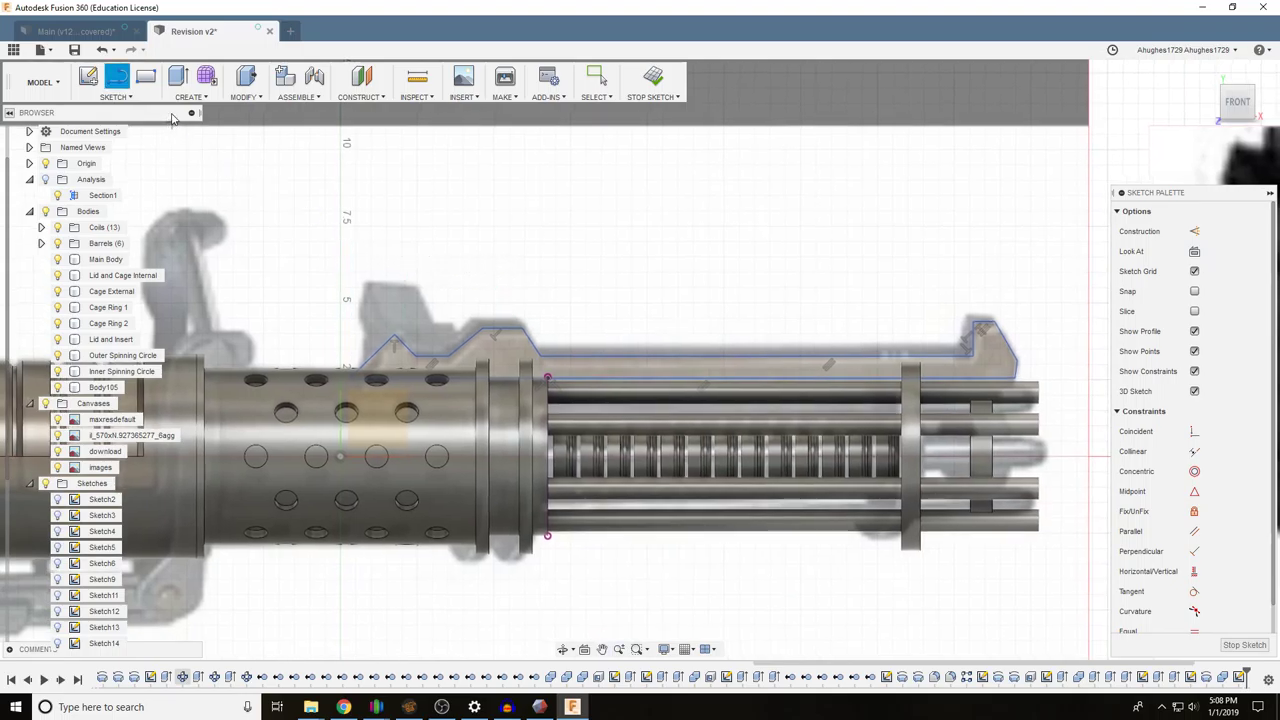
pyautogui.click(179, 80)
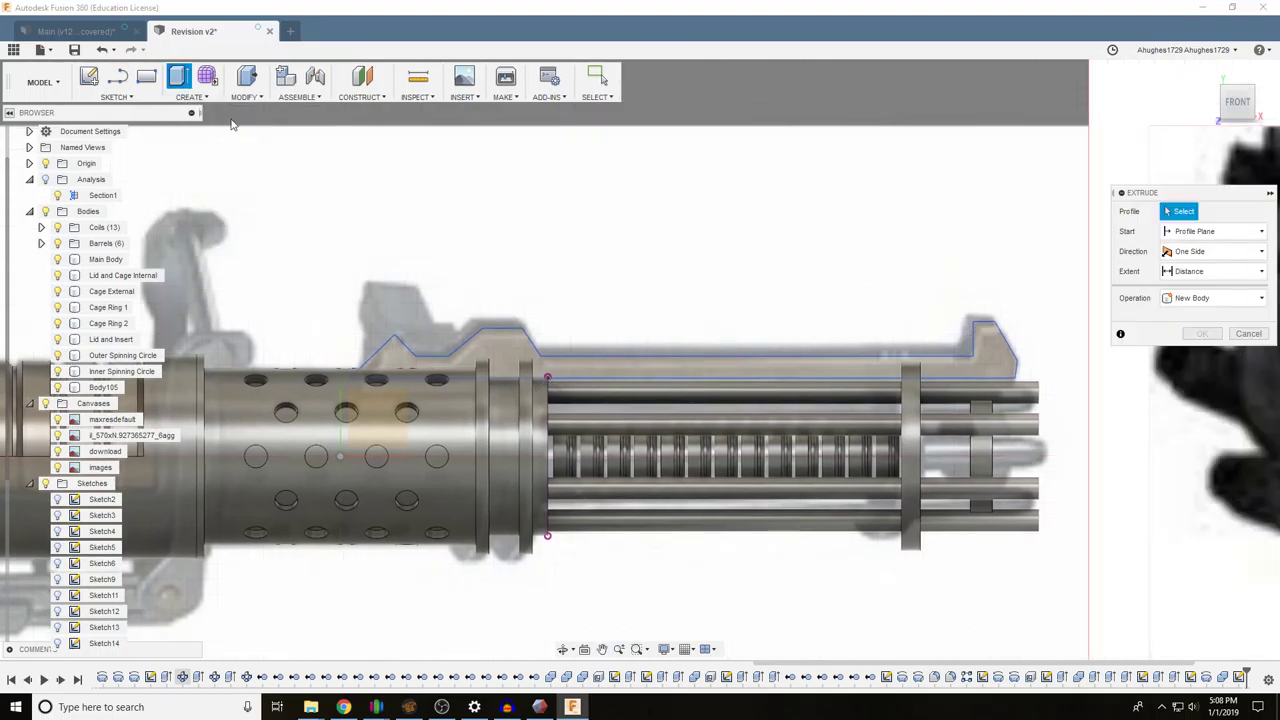
pyautogui.click(512, 340)
pyautogui.click(1227, 125)
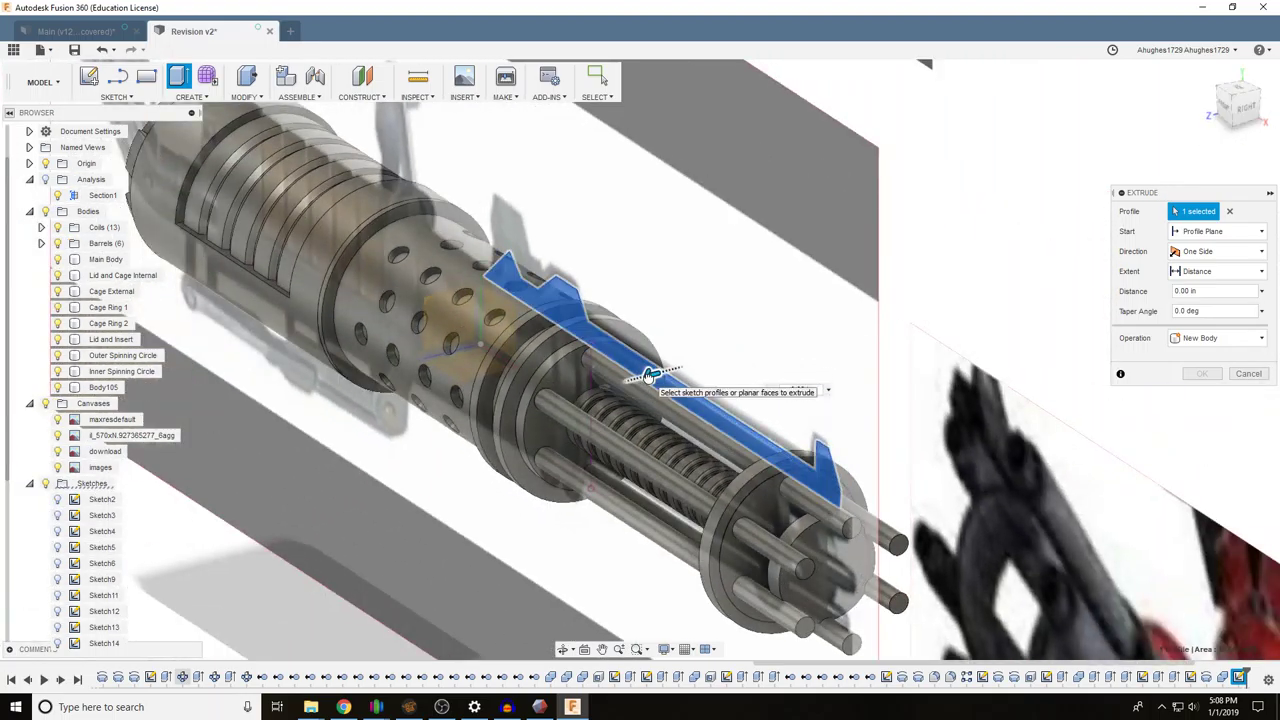
pyautogui.moveTo(652, 375)
pyautogui.mouseDown()
pyautogui.moveTo(625, 382)
pyautogui.moveTo(640, 382)
pyautogui.mouseUp()
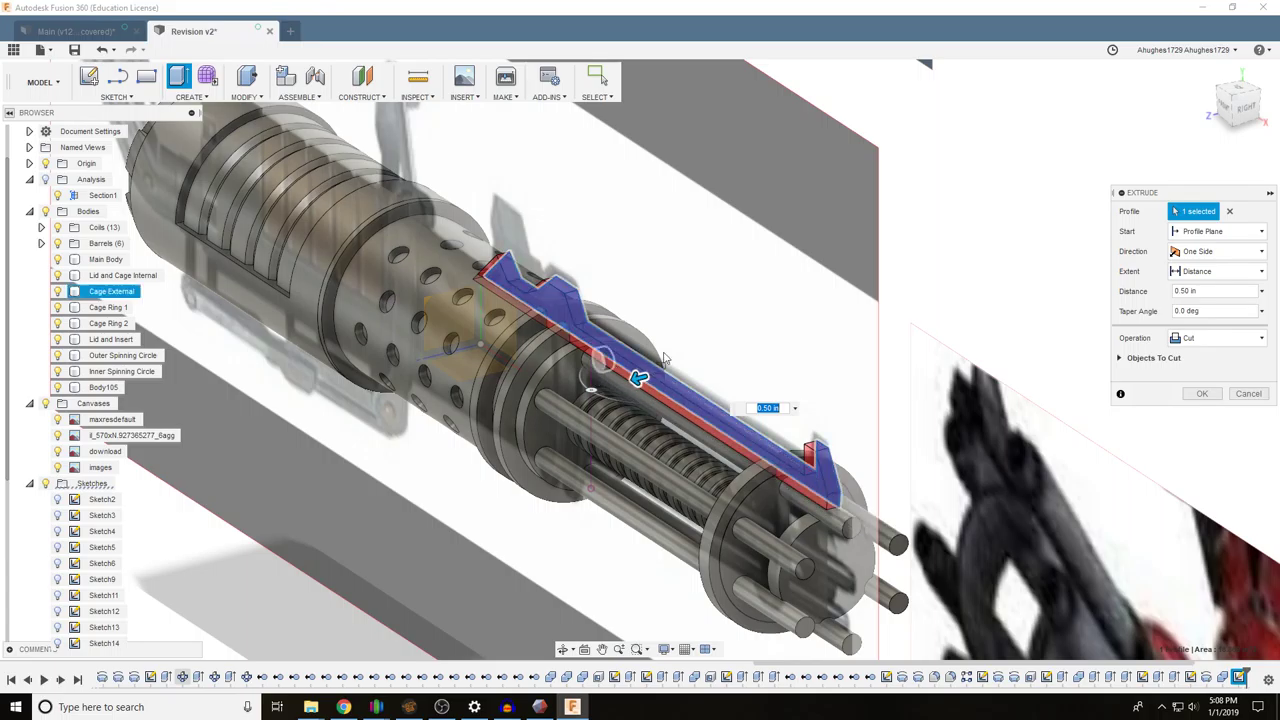
pyautogui.scroll(-4, 574, 266)
pyautogui.scroll(4, 556, 281)
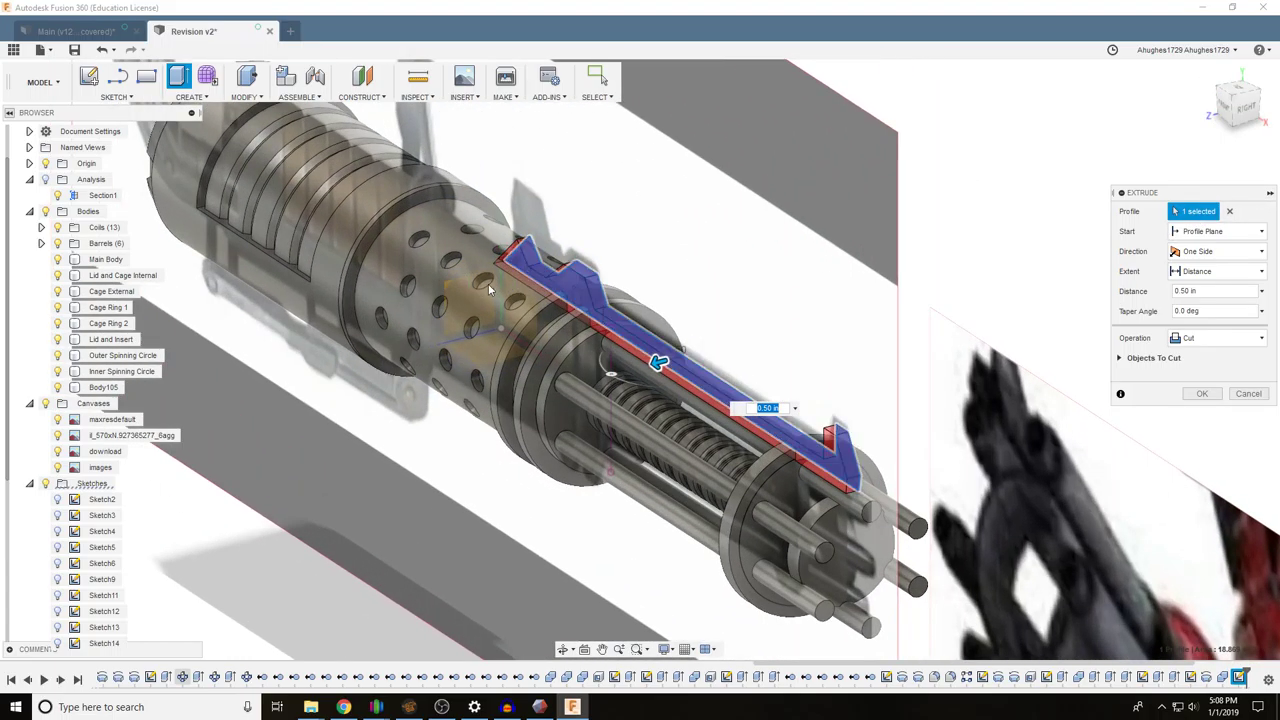
pyautogui.scroll(5, 490, 290)
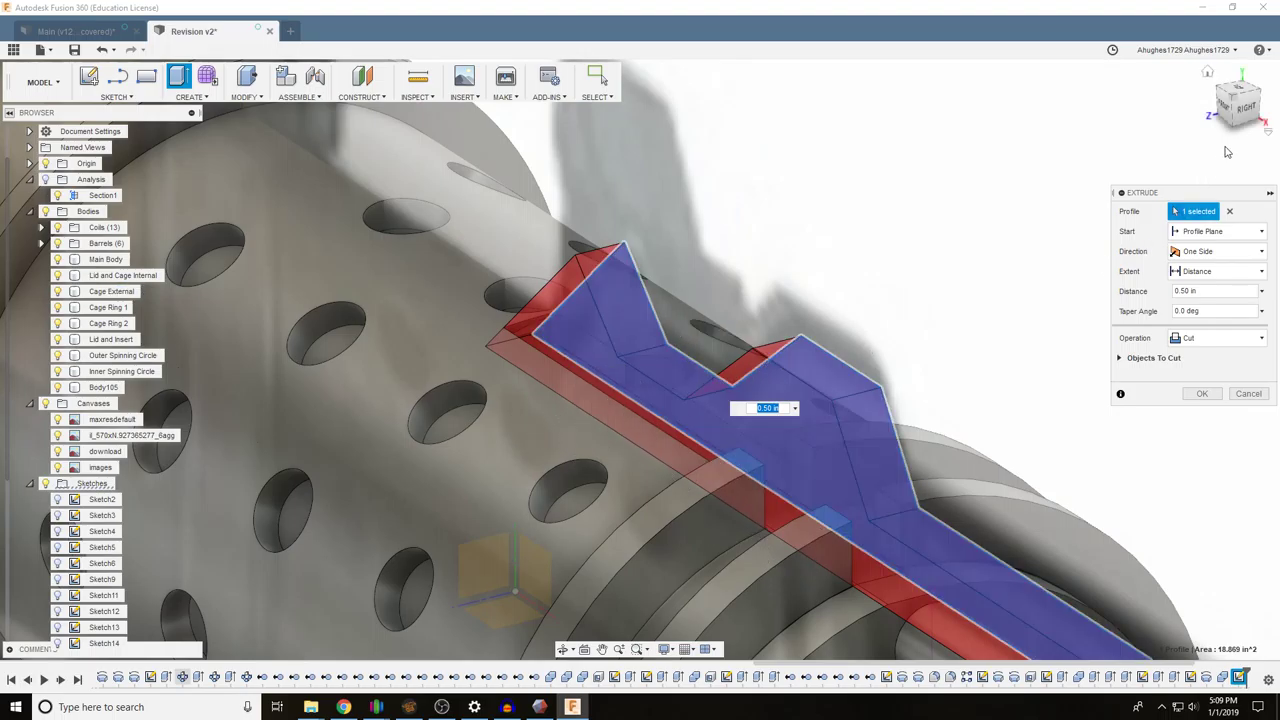
pyautogui.moveTo(1247, 107); pyautogui.dragTo(1255, 125)
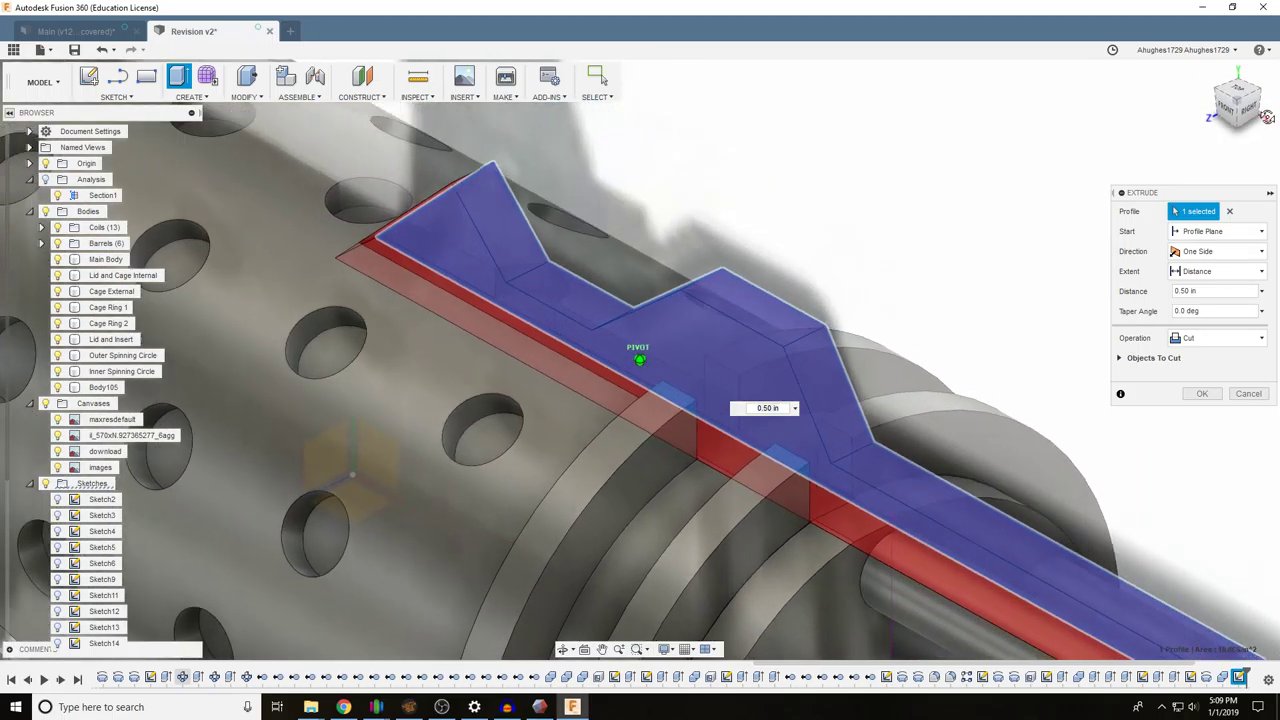
pyautogui.click(1203, 394)
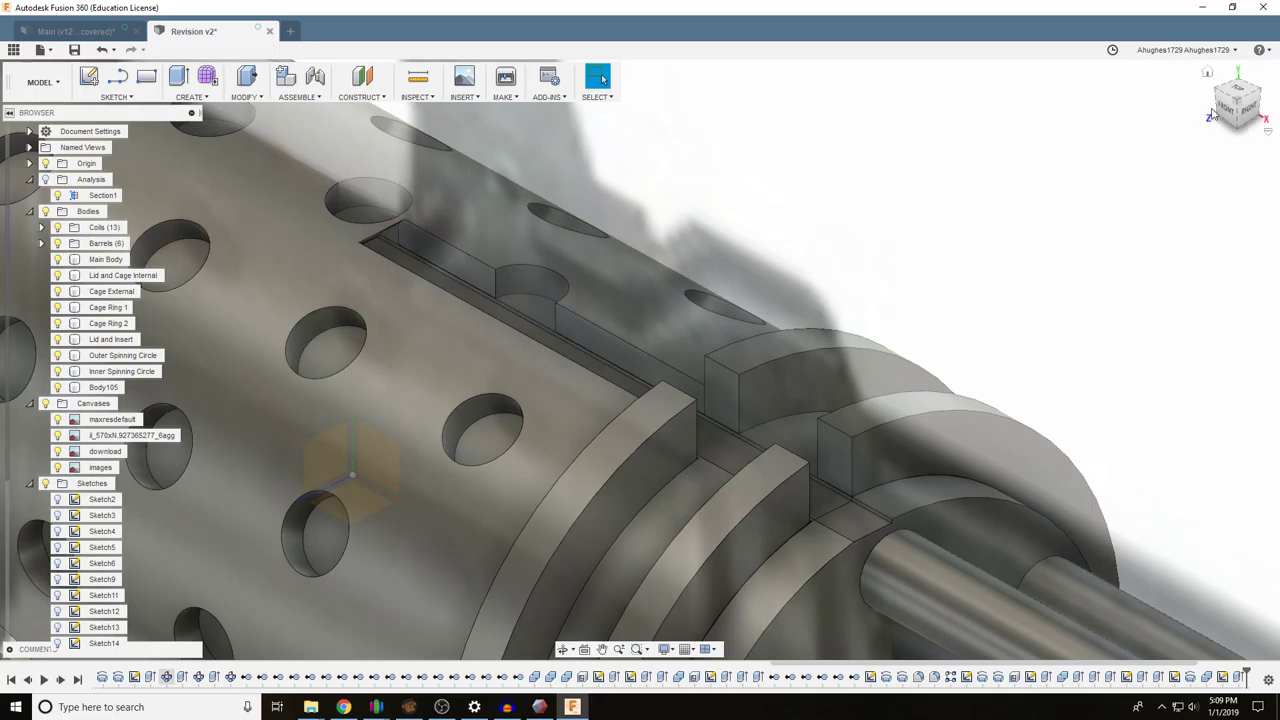
# Undo the one-sided cut and move the rail profile's long bottom edge slightly upward in its sketch
pyautogui.moveTo(1236, 108); pyautogui.dragTo(1232, 110)
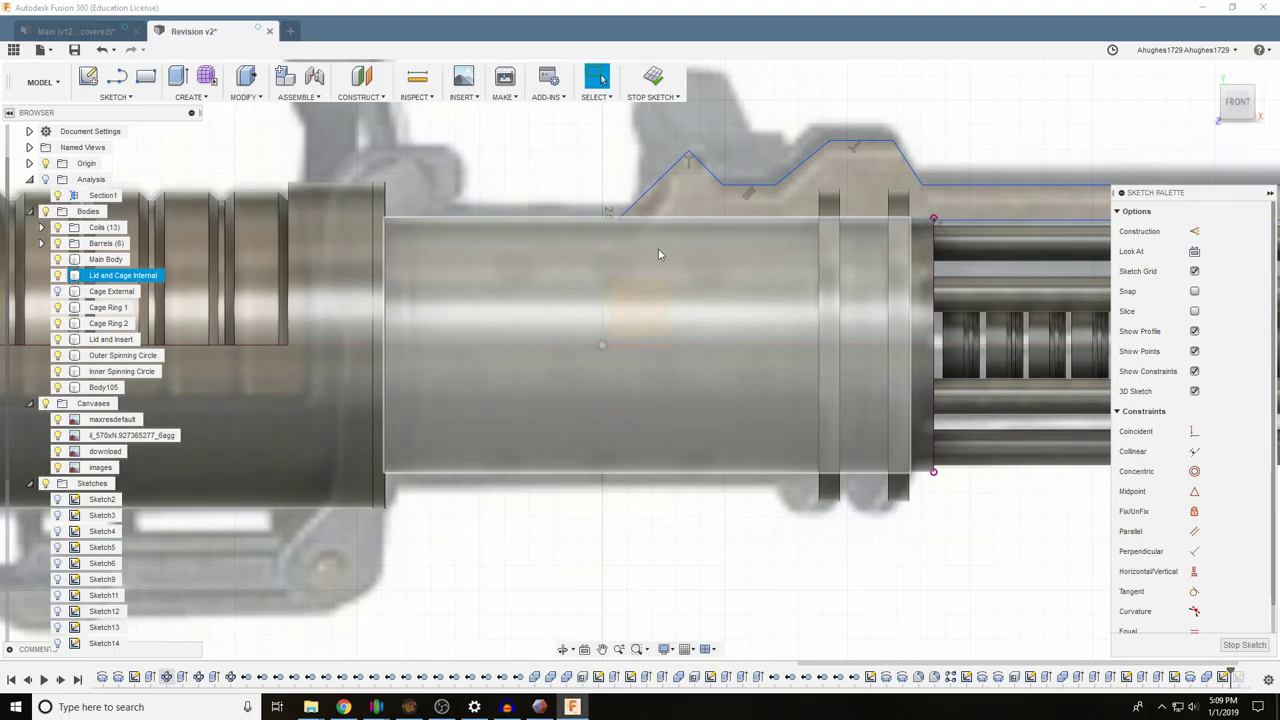
pyautogui.scroll(5, 733, 187)
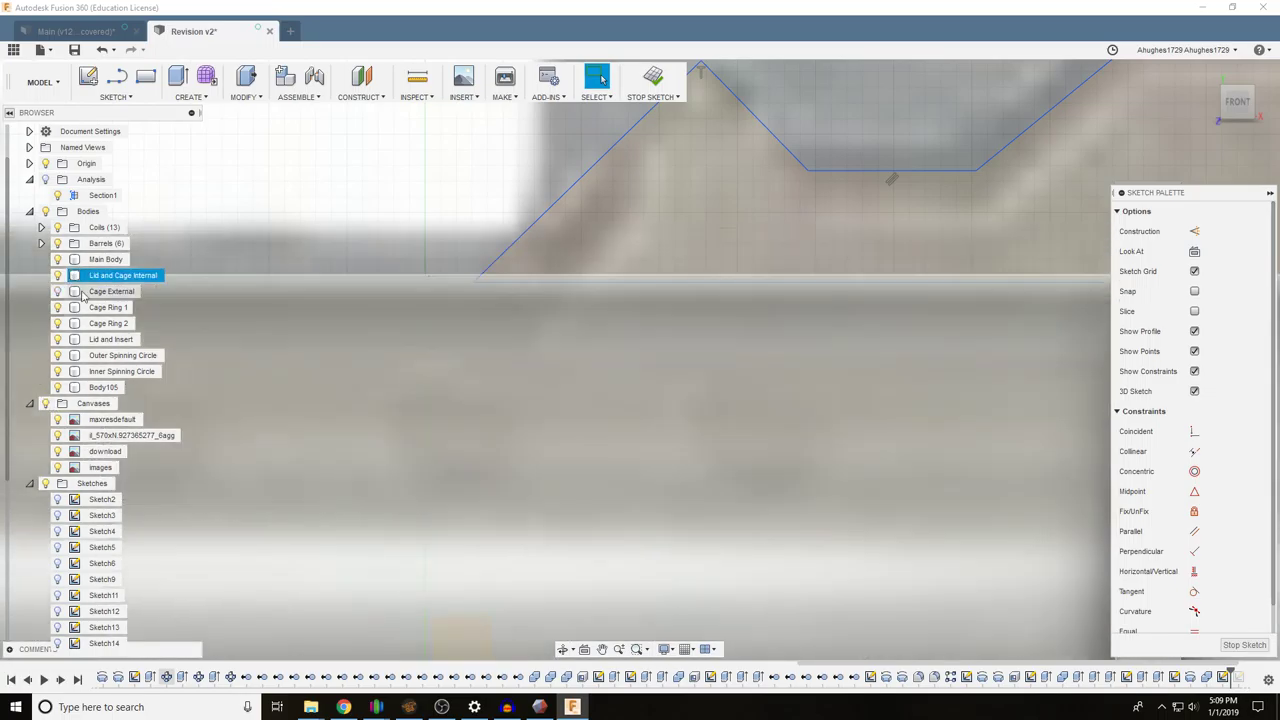
pyautogui.scroll(-3, 781, 315)
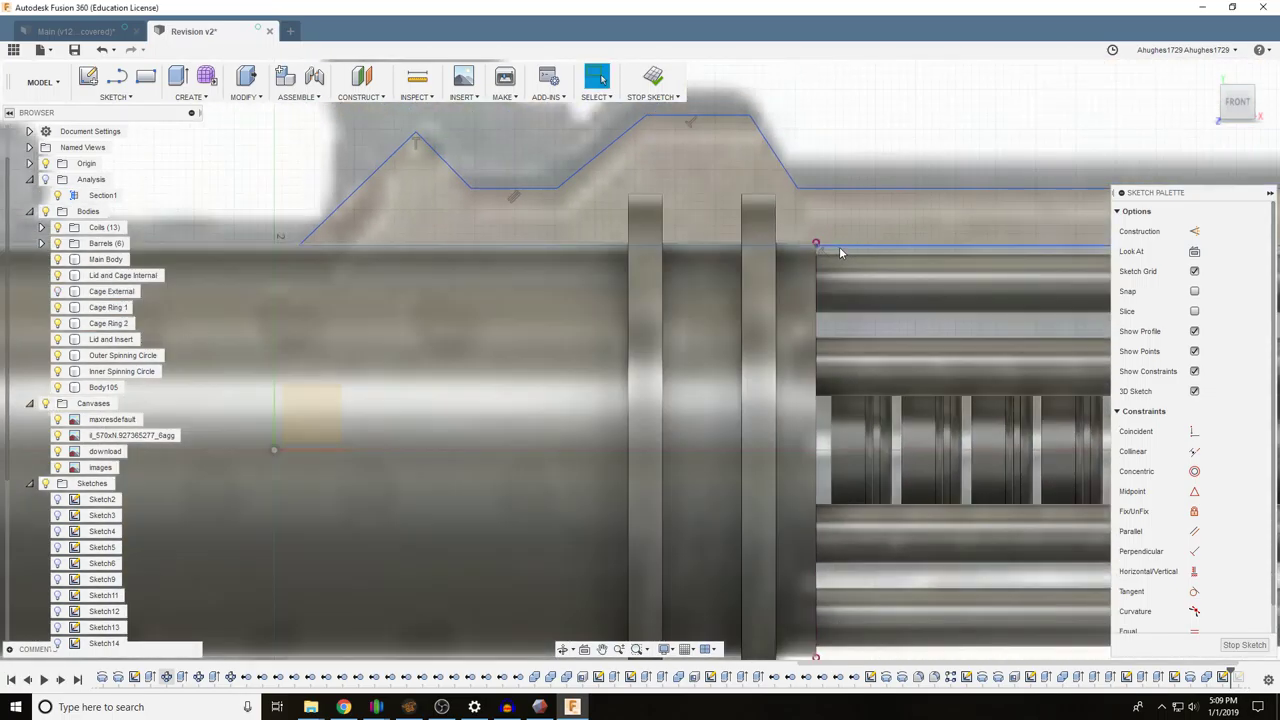
pyautogui.moveTo(842, 247); pyautogui.dragTo(845, 241)
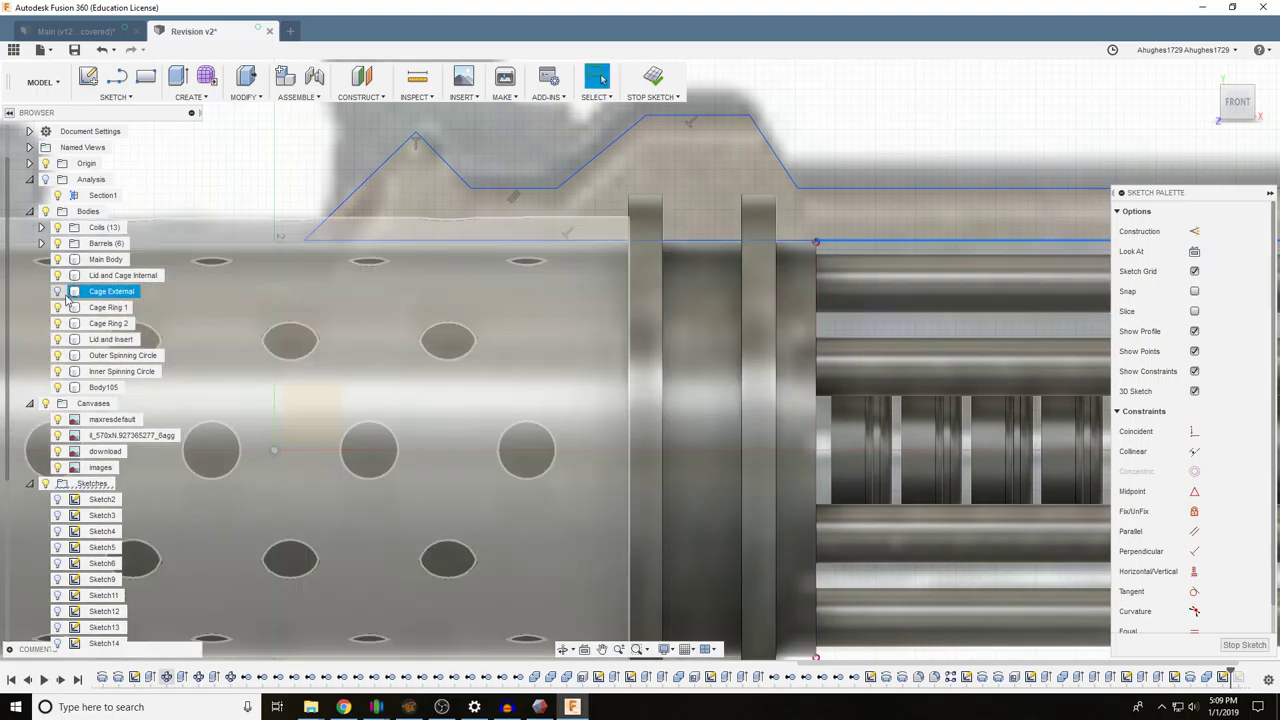
# Show the Cage External body again and finish editing the rail sketch
pyautogui.click(64, 295)
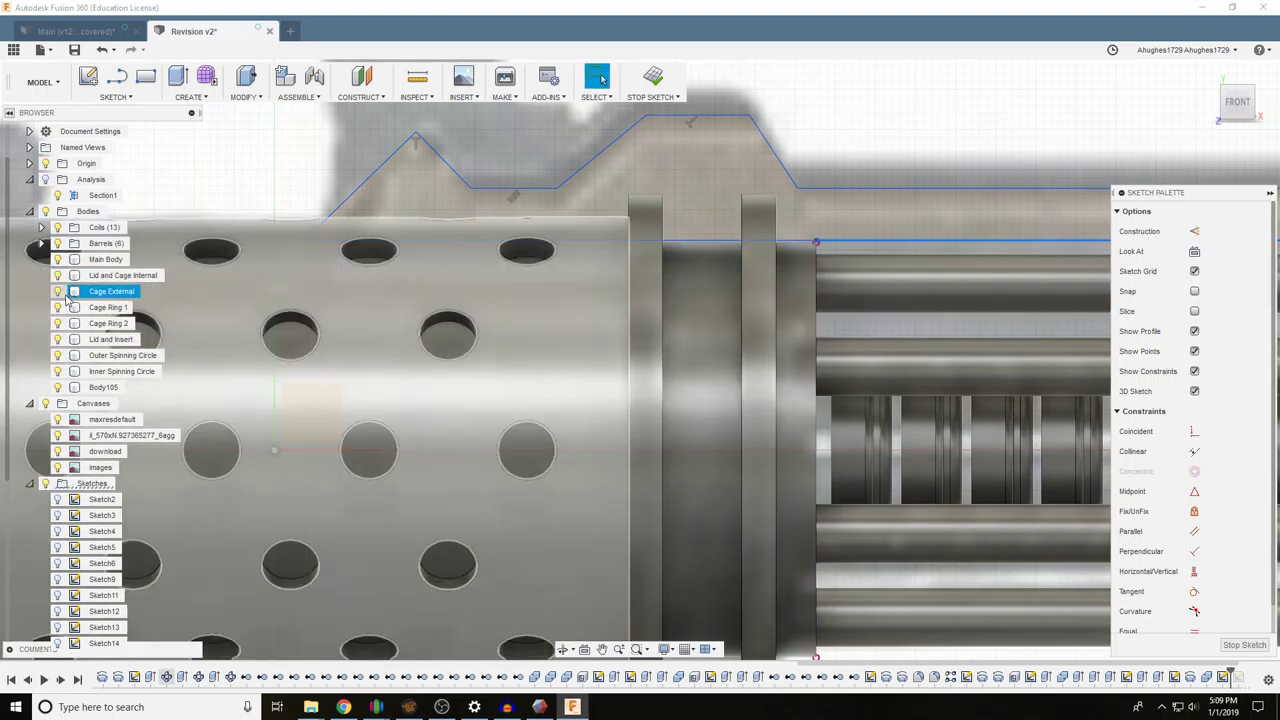
pyautogui.moveTo(1240, 102); pyautogui.dragTo(1216, 138)
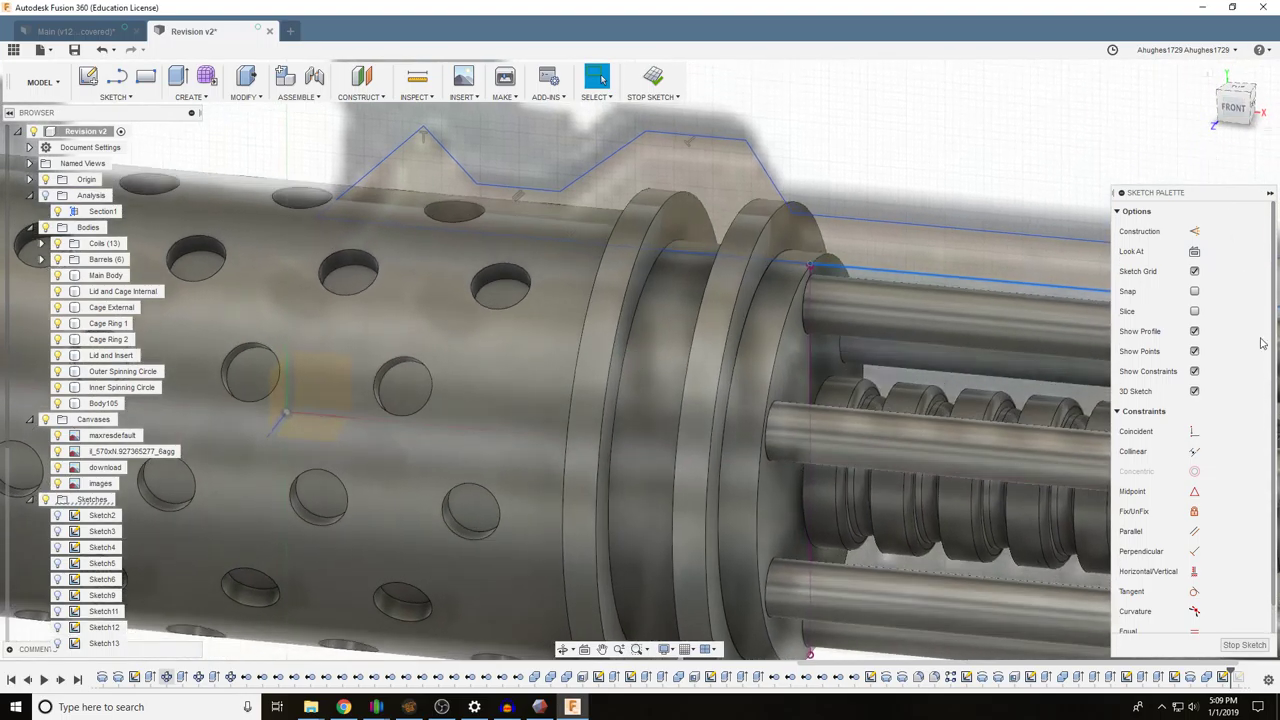
pyautogui.click(1245, 645)
pyautogui.scroll(-1, 938, 350)
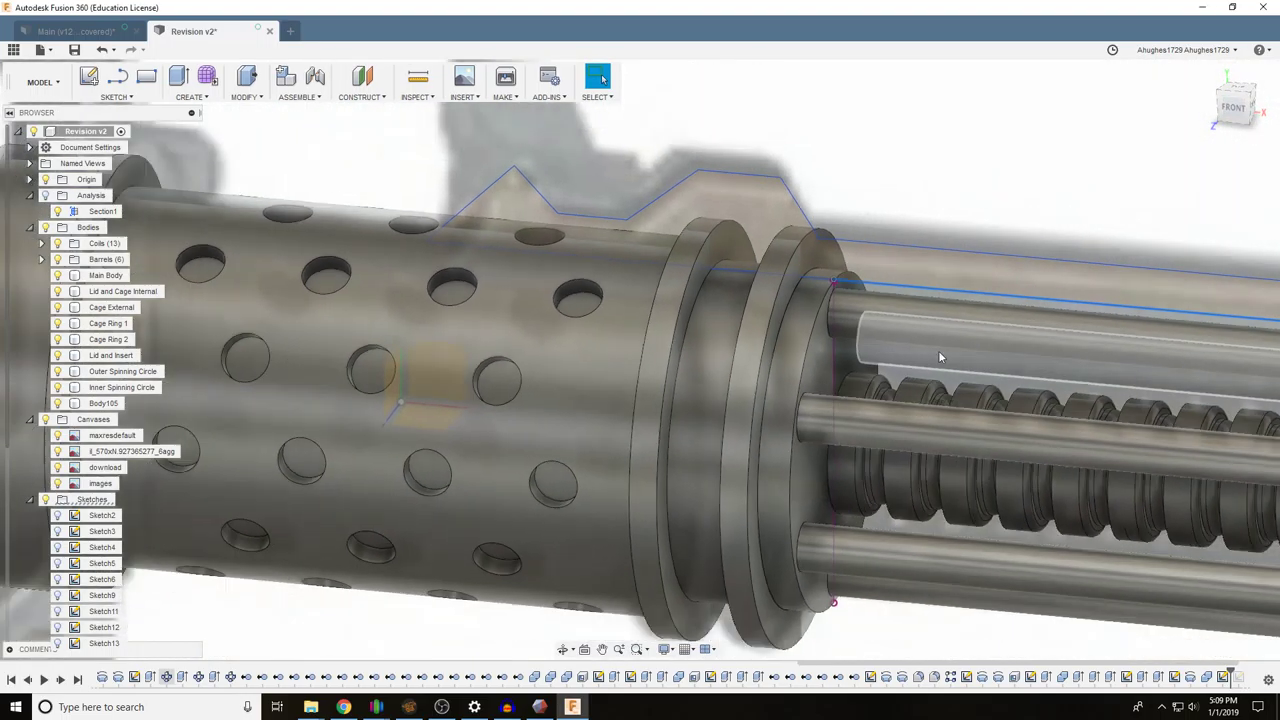
# Set up an extrusion of the rail profile as a cut of 1.50 in with symmetric direction
pyautogui.click(178, 78)
pyautogui.click(556, 221)
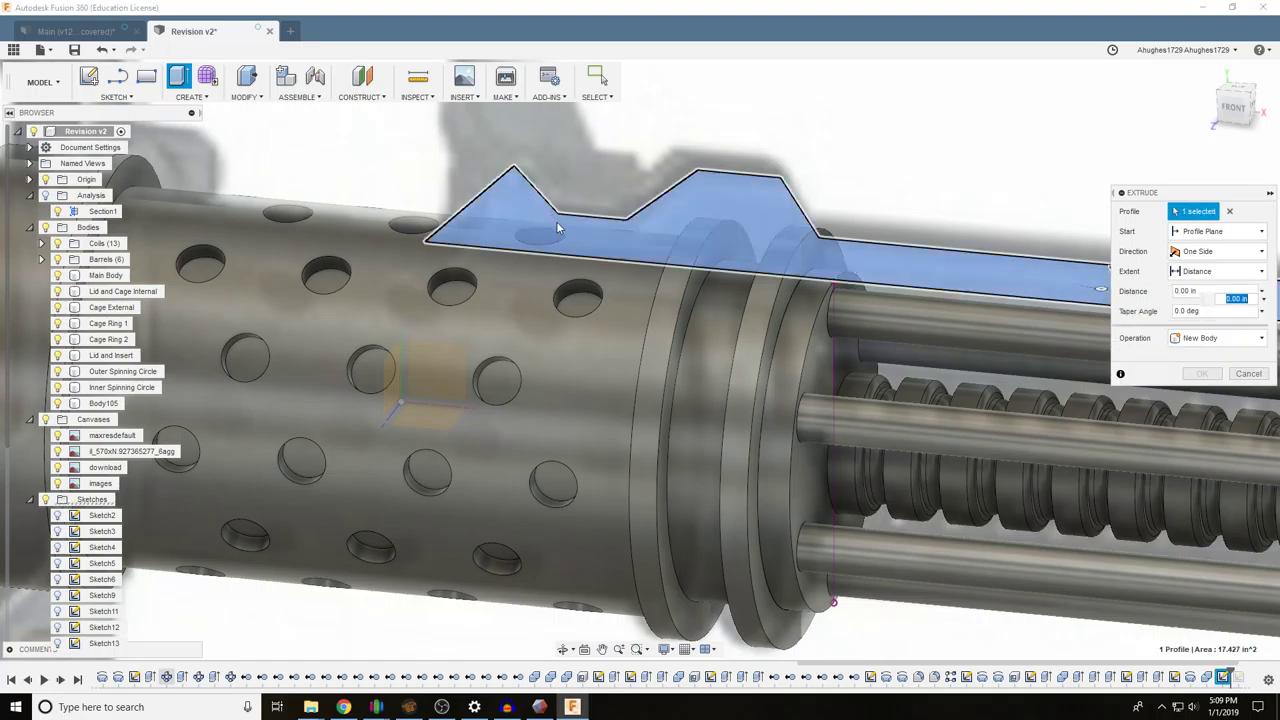
pyautogui.scroll(-2, 1075, 297)
pyautogui.moveTo(1045, 284); pyautogui.dragTo(1046, 314)
pyautogui.scroll(-5, 1049, 318)
pyautogui.scroll(8, 852, 255)
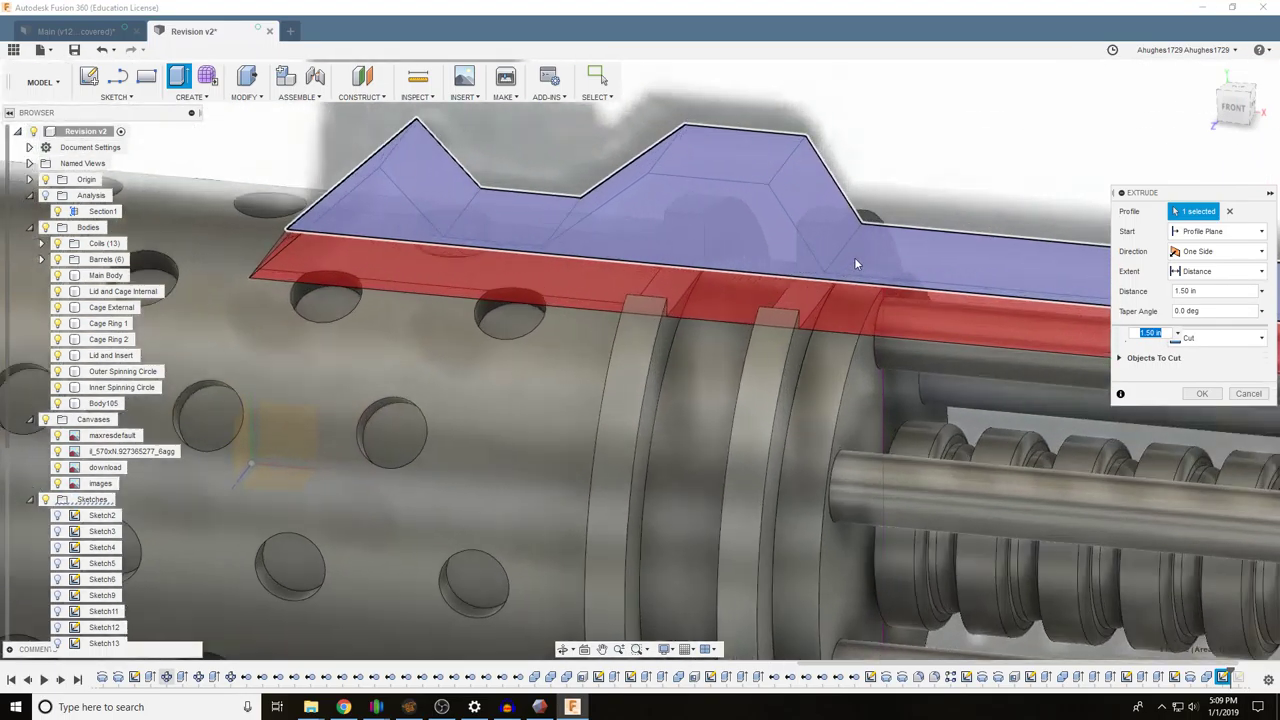
pyautogui.keyDown('shift'); pyautogui.moveTo(986, 264); pyautogui.dragTo(820, 240, button='middle'); pyautogui.keyUp('shift')
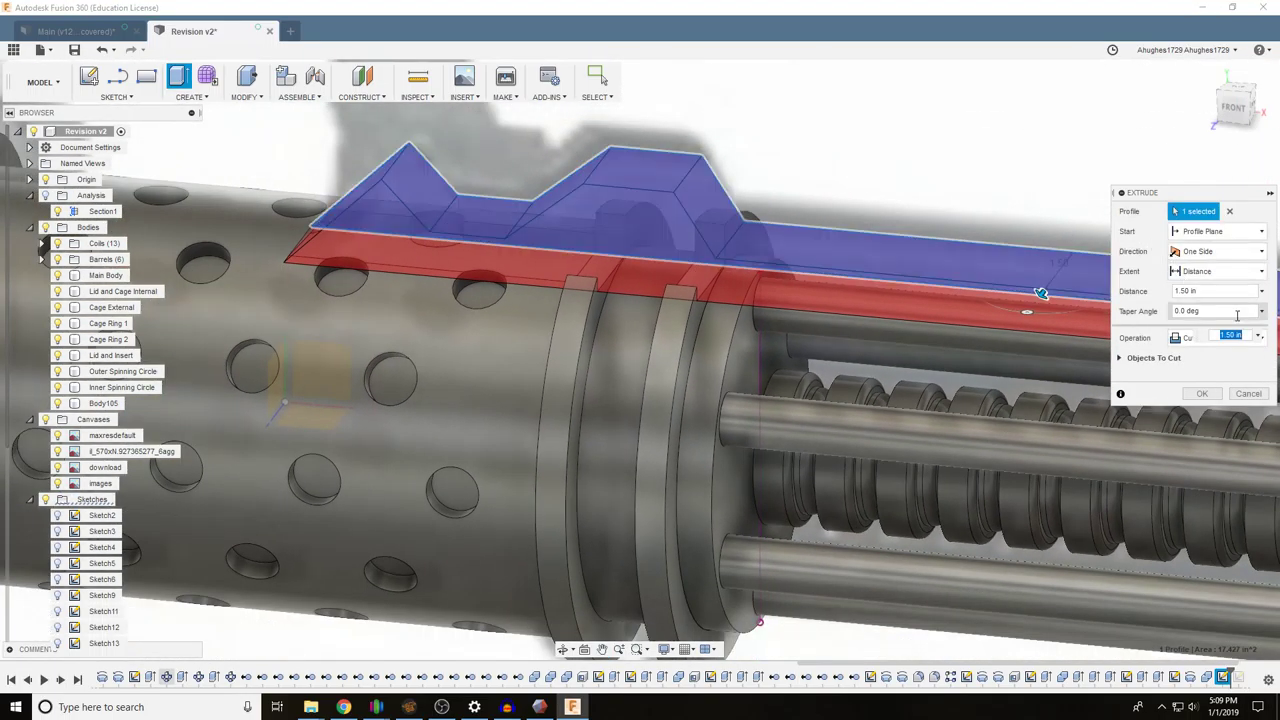
pyautogui.click(1201, 258)
pyautogui.click(1205, 297)
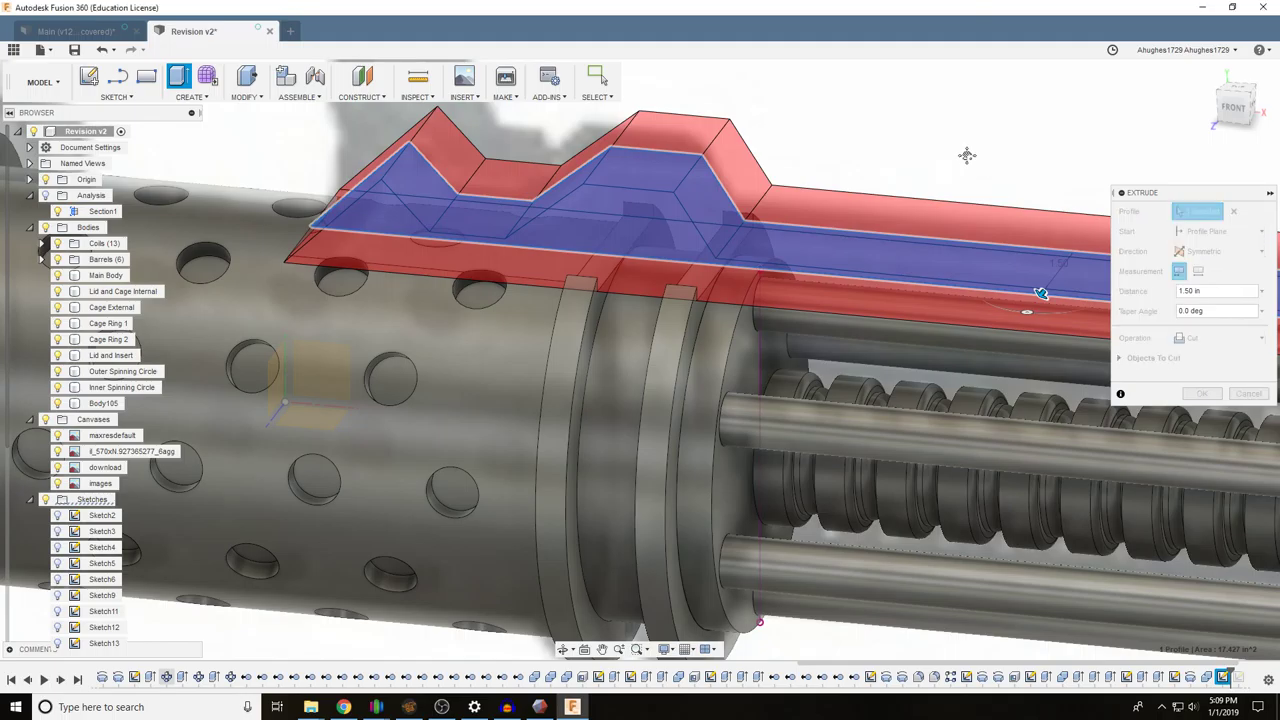
# Look at the rail cut from the muzzle end and reduce its symmetric distance to 1.00 in
pyautogui.moveTo(966, 154); pyautogui.dragTo(830, 190, button='middle')
pyautogui.scroll(-1, 832, 190)
pyautogui.scroll(-4, 1128, 170)
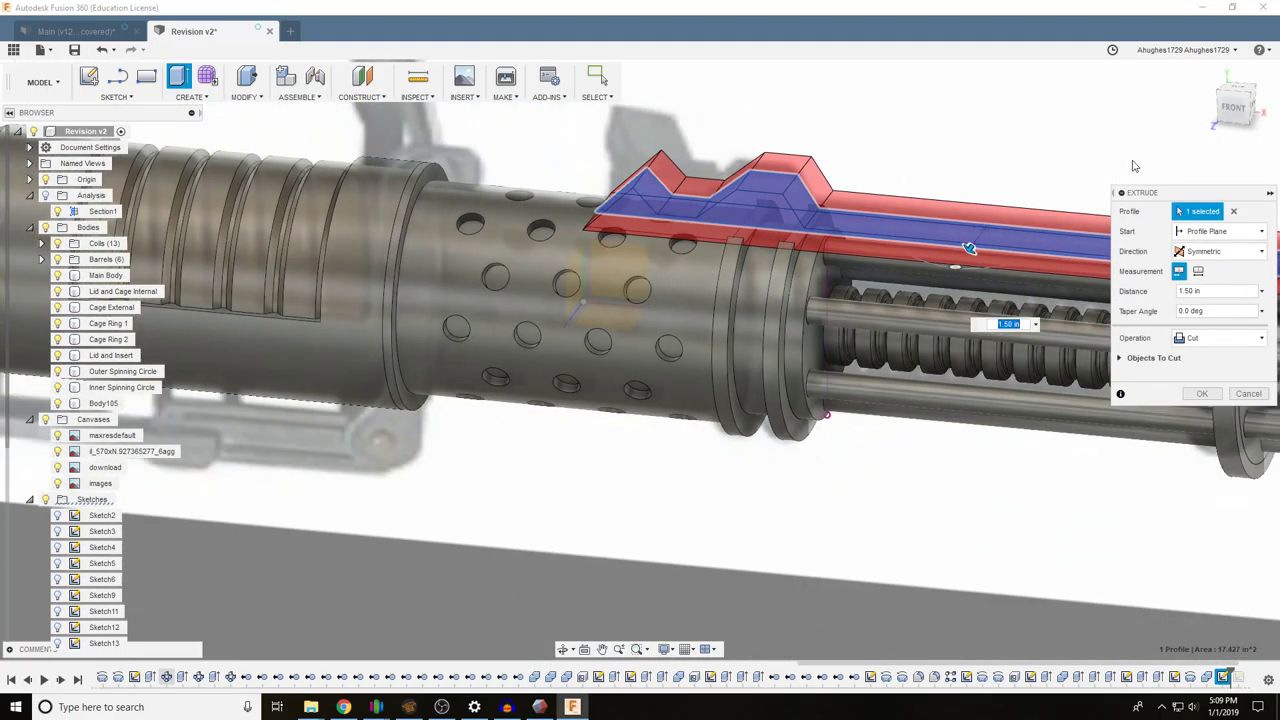
pyautogui.moveTo(1236, 106)
pyautogui.mouseDown()
pyautogui.moveTo(1174, 122)
pyautogui.moveTo(1255, 118)
pyautogui.mouseUp()
pyautogui.click(1258, 116)
pyautogui.scroll(2, 670, 311)
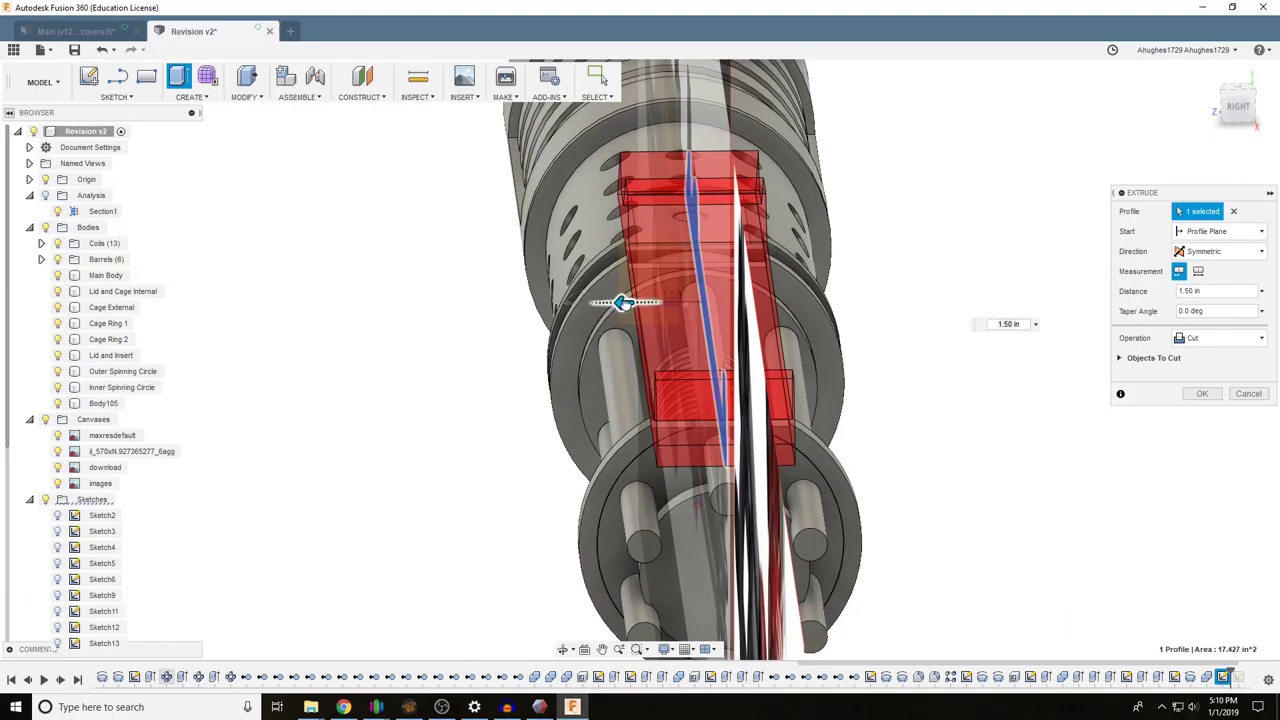
pyautogui.moveTo(622, 302); pyautogui.dragTo(651, 299)
pyautogui.keyDown('shift'); pyautogui.moveTo(651, 299); pyautogui.dragTo(487, 329, button='middle'); pyautogui.keyUp('shift')
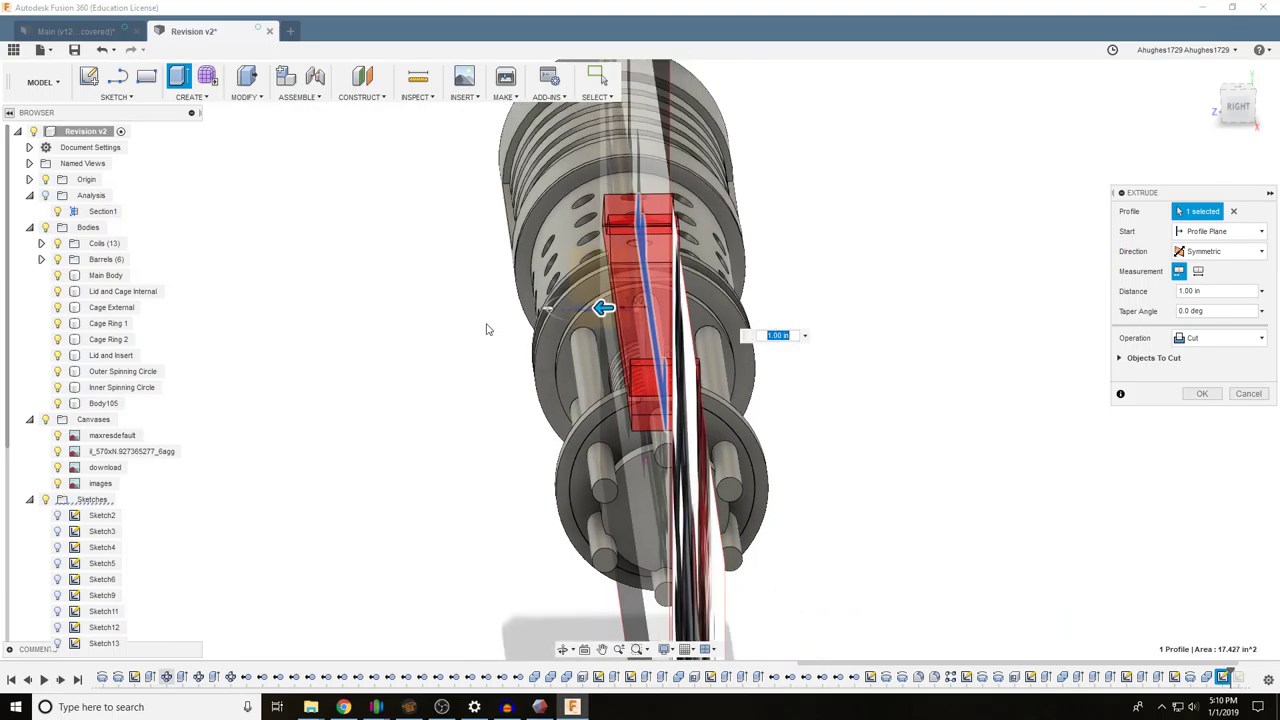
# Compare the rail's width with the reference images and set the symmetric cut distance to 0.75 in
pyautogui.moveTo(1237, 103)
pyautogui.mouseDown()
pyautogui.moveTo(1262, 106)
pyautogui.moveTo(1243, 101)
pyautogui.mouseUp()
pyautogui.scroll(-5, 957, 168)
pyautogui.moveTo(957, 168); pyautogui.dragTo(700, 500, button='middle')
pyautogui.scroll(5, 638, 150)
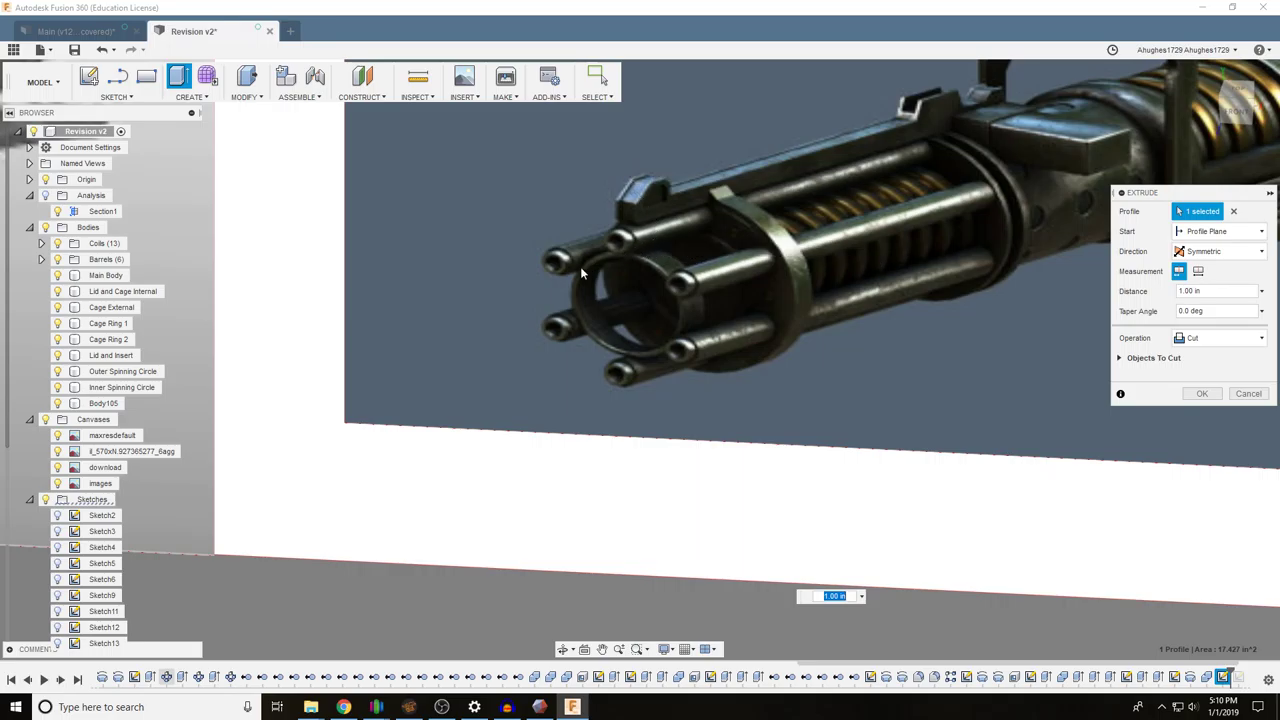
pyautogui.keyDown('shift'); pyautogui.moveTo(580, 266); pyautogui.dragTo(802, 281, button='middle'); pyautogui.keyUp('shift')
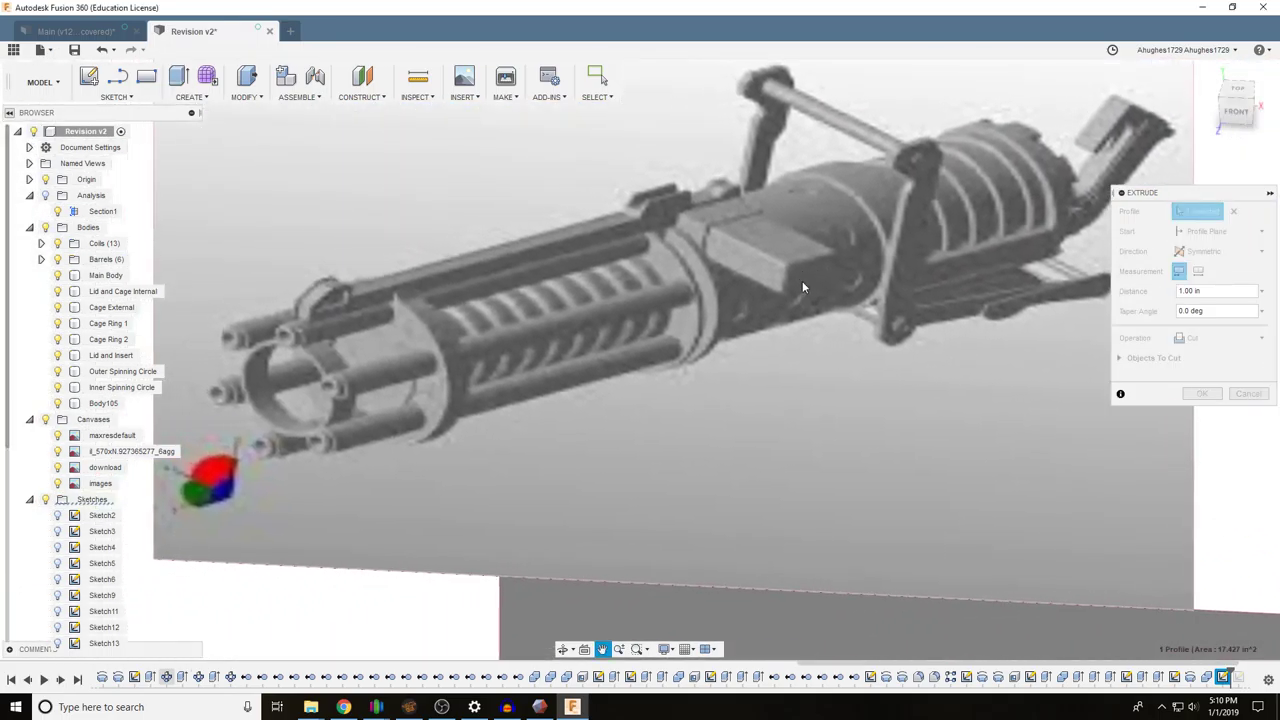
pyautogui.moveTo(681, 475); pyautogui.dragTo(388, 205, button='middle')
pyautogui.keyDown('shift'); pyautogui.moveTo(782, 434); pyautogui.dragTo(583, 355, button='middle'); pyautogui.keyUp('shift')
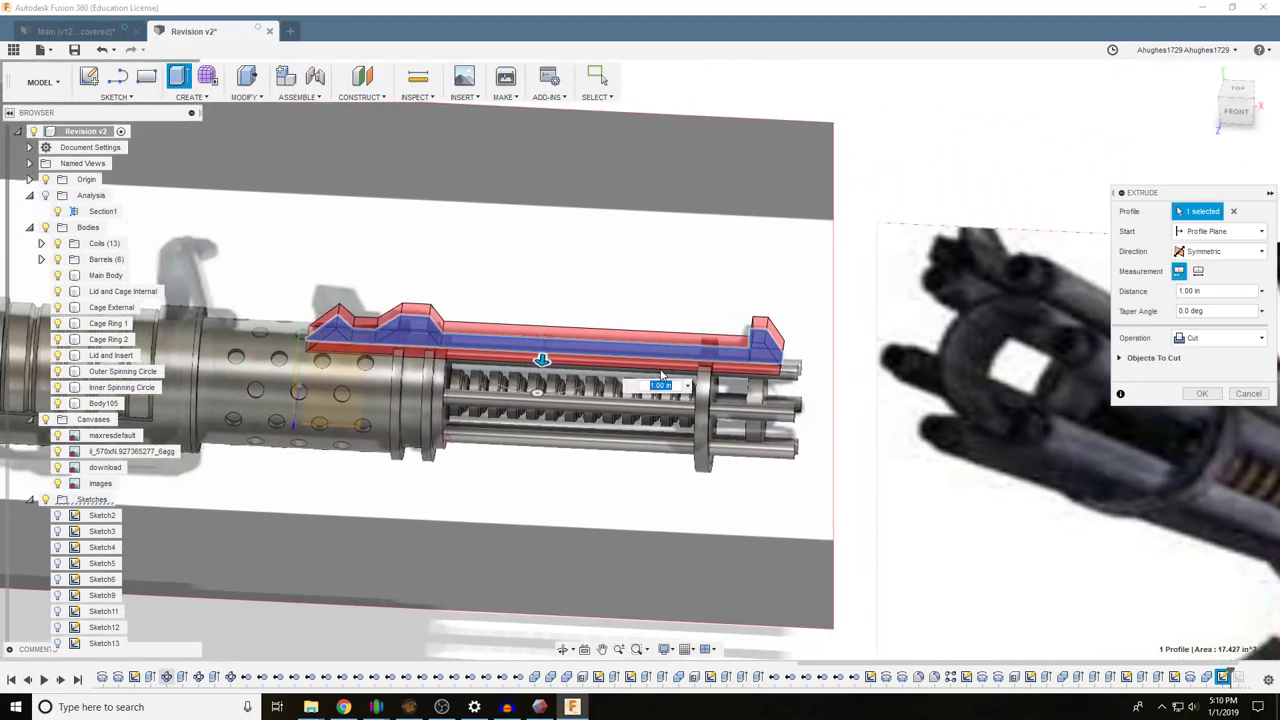
pyautogui.press('Return')
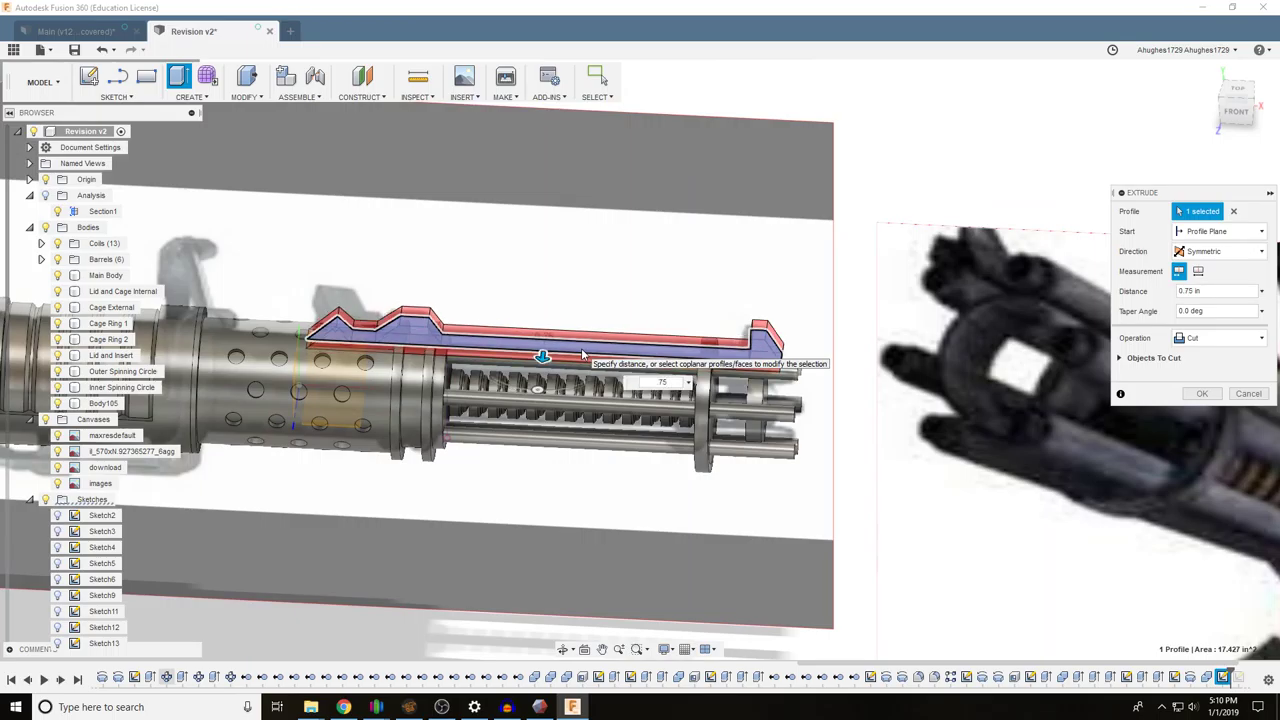
# Check the rail preview against the barrels and complete the symmetric cut with a distance of 0.76 in
pyautogui.moveTo(1234, 115); pyautogui.dragTo(1216, 127)
pyautogui.scroll(5, 716, 404)
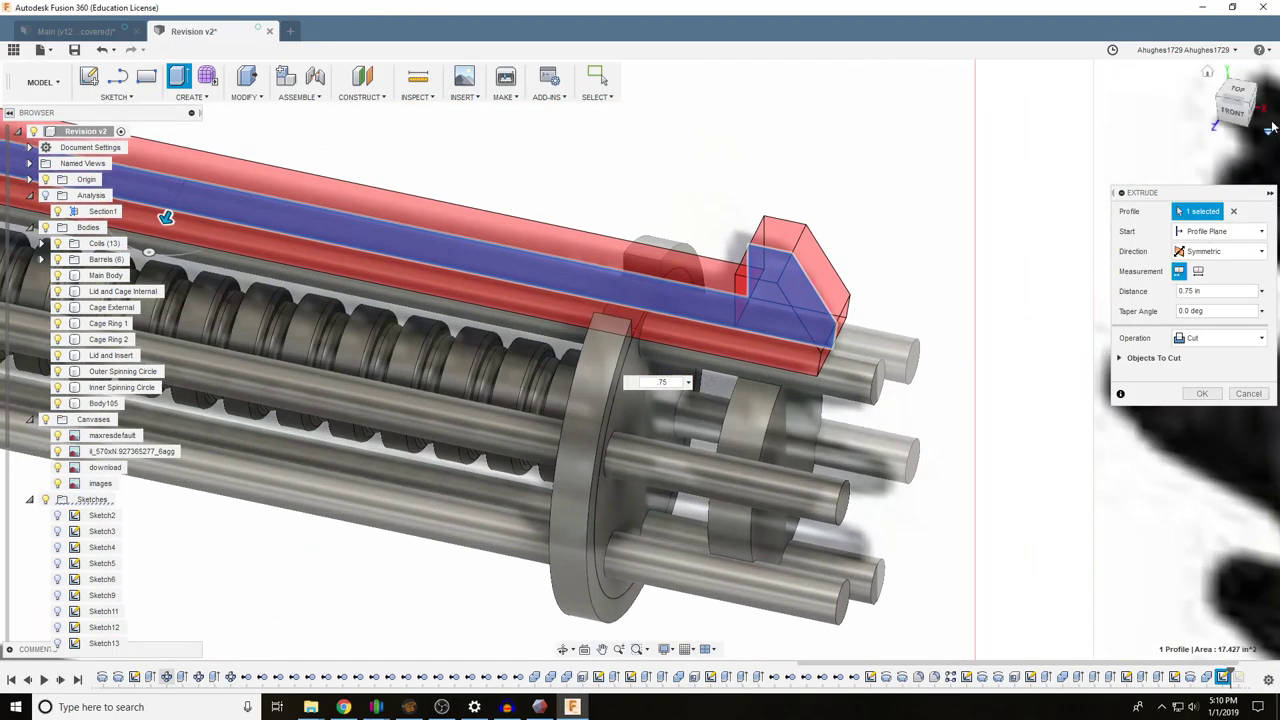
pyautogui.click(1235, 113)
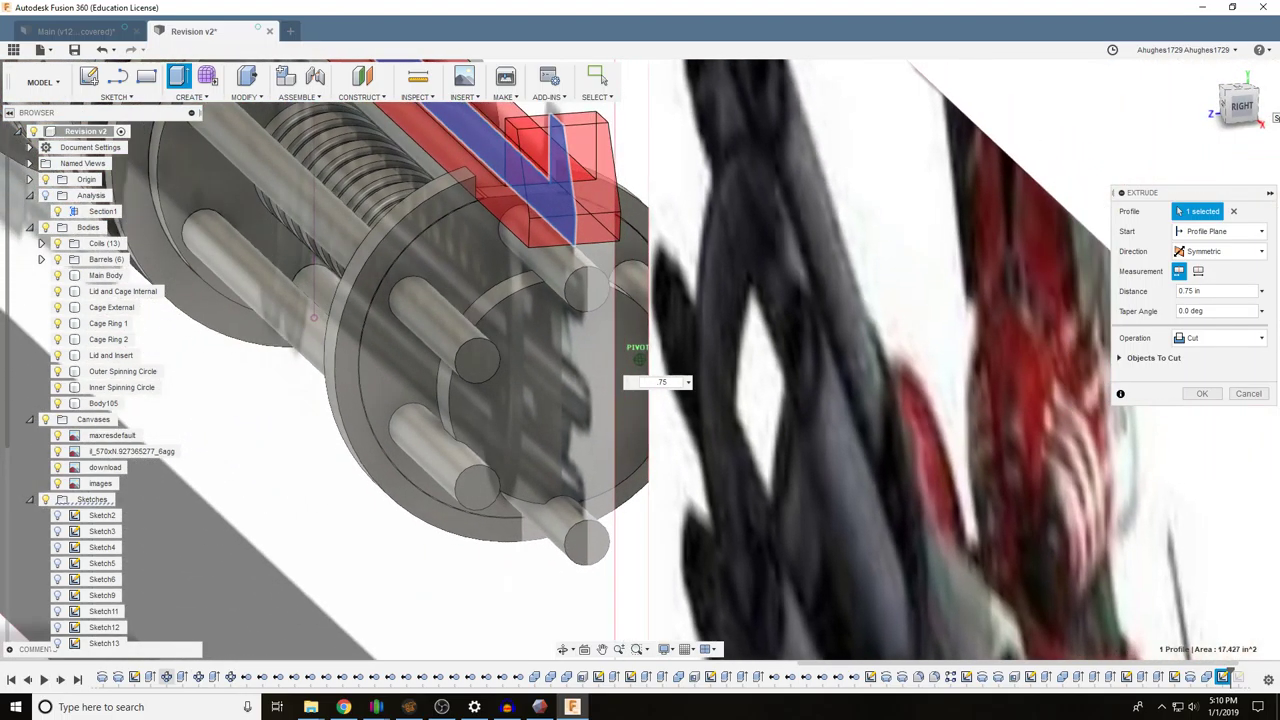
pyautogui.moveTo(1256, 108); pyautogui.dragTo(1275, 113)
pyautogui.scroll(-4, 760, 287)
pyautogui.moveTo(565, 165); pyautogui.dragTo(773, 323, button='middle')
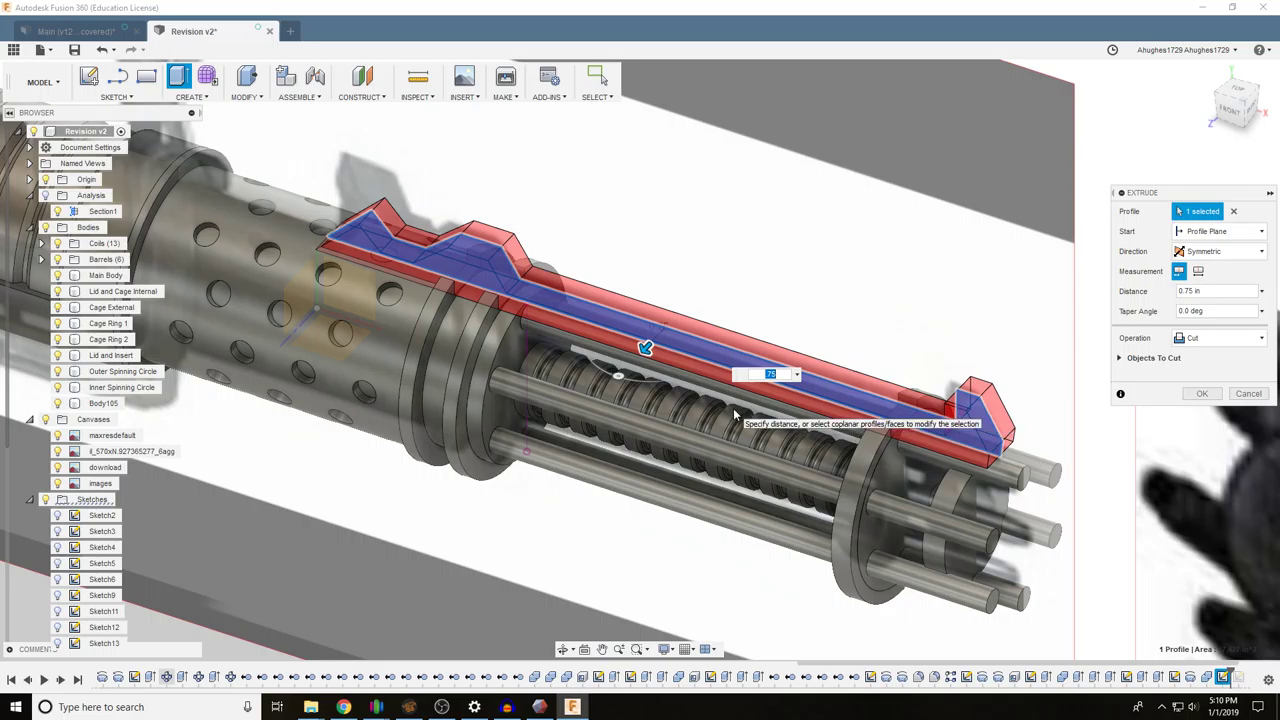
pyautogui.press('Right')
pyautogui.write('5')
pyautogui.press('BackSpace')
pyautogui.press('BackSpace')
pyautogui.write('6')
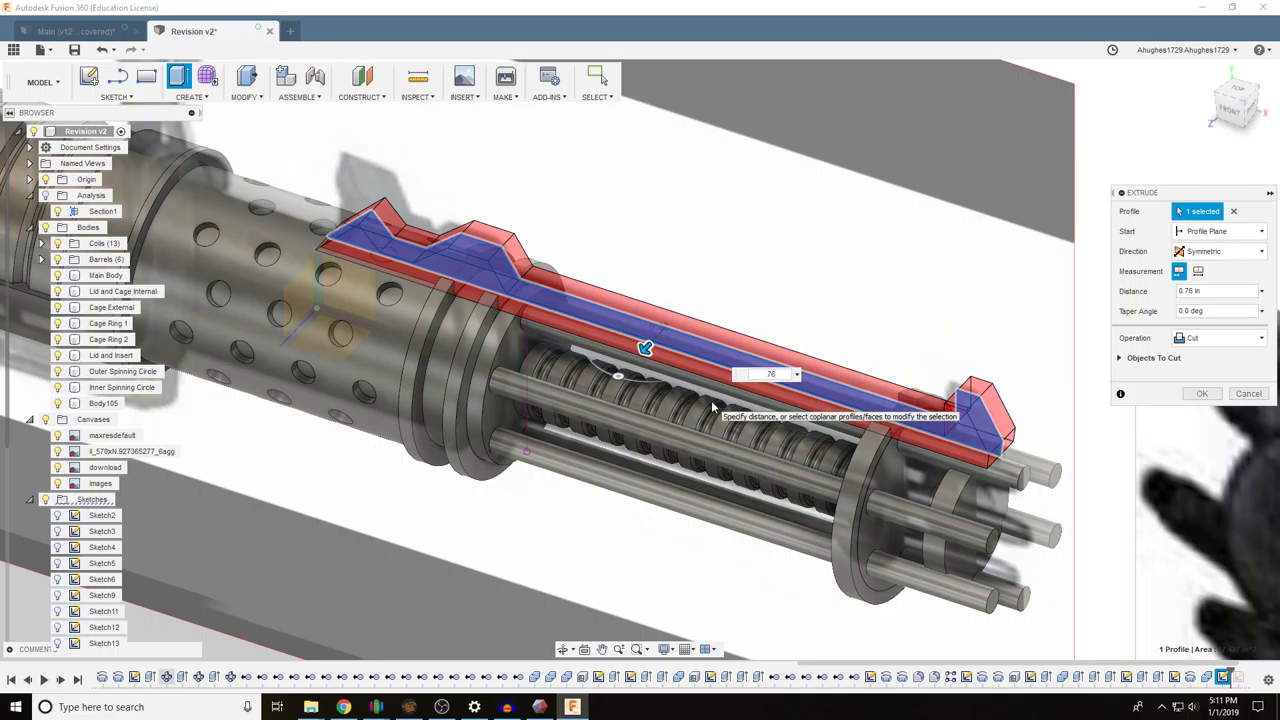
pyautogui.press('Return')
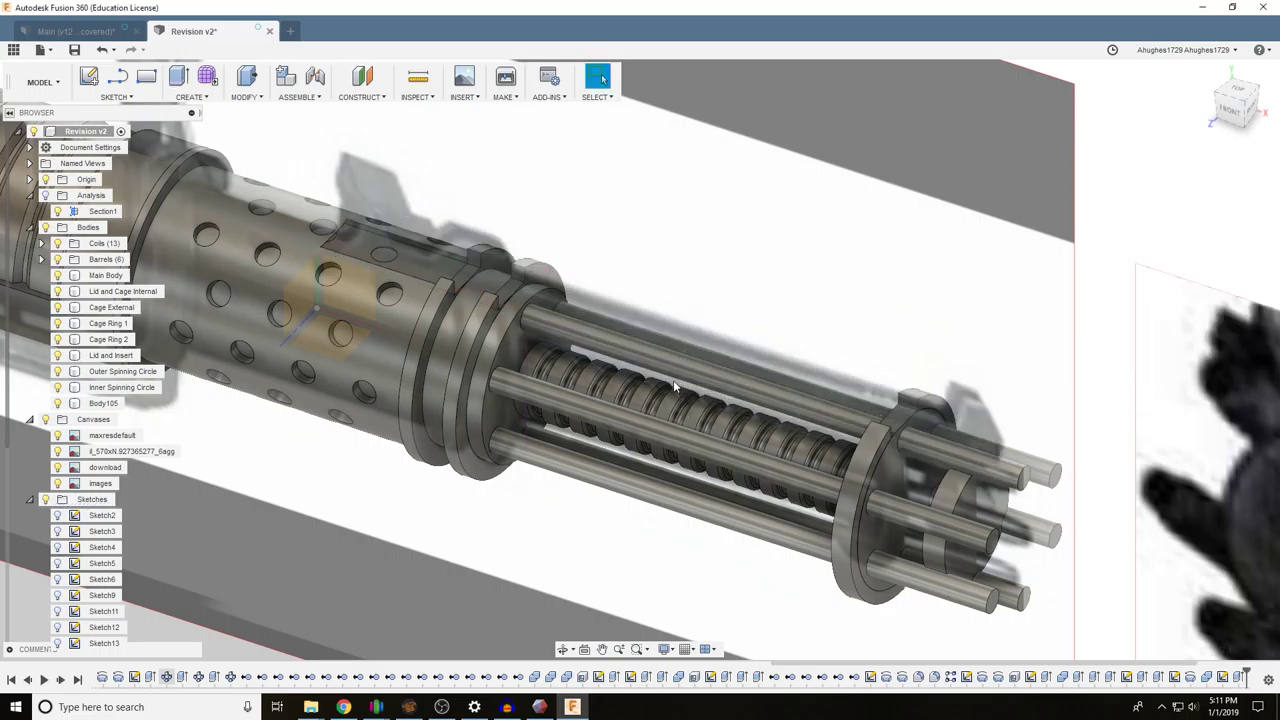
# Inspect the notch cut into the outer and inner spinning circles at the front, then undo the symmetric cut
pyautogui.scroll(3, 600, 290)
pyautogui.moveTo(1052, 418); pyautogui.dragTo(786, 284, button='middle')
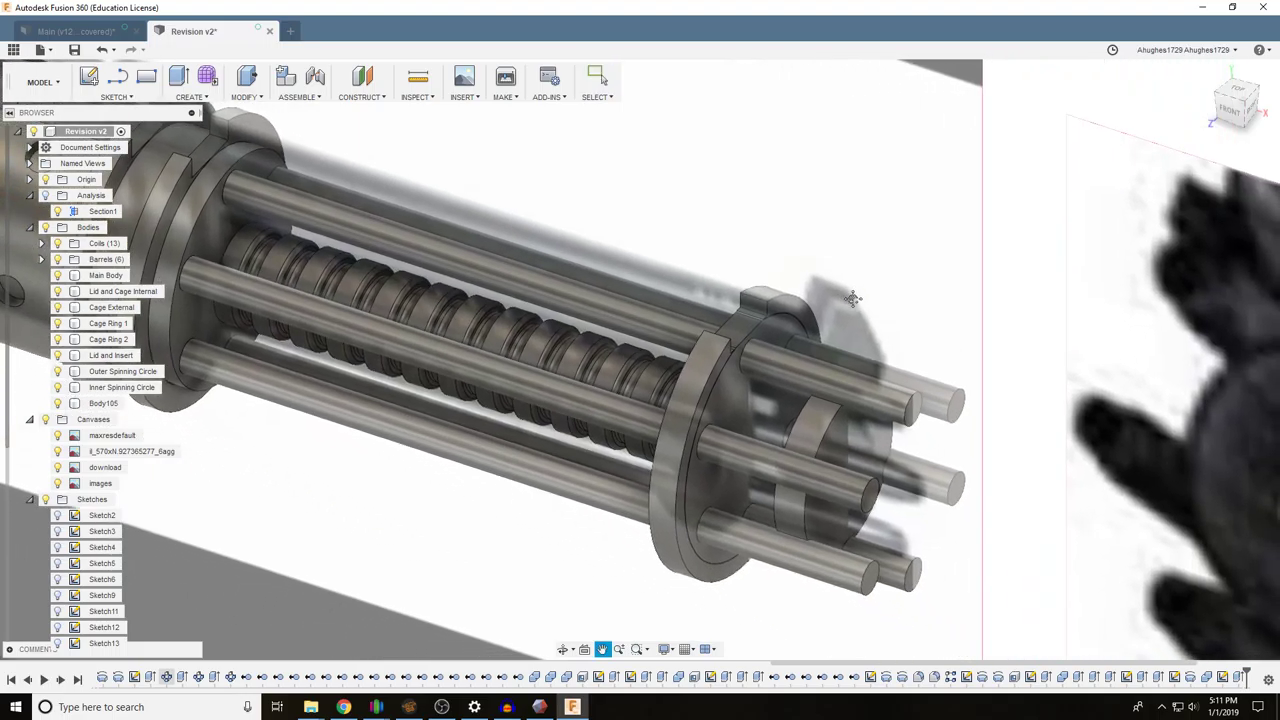
pyautogui.moveTo(1232, 112); pyautogui.dragTo(1185, 98)
pyautogui.scroll(4, 843, 262)
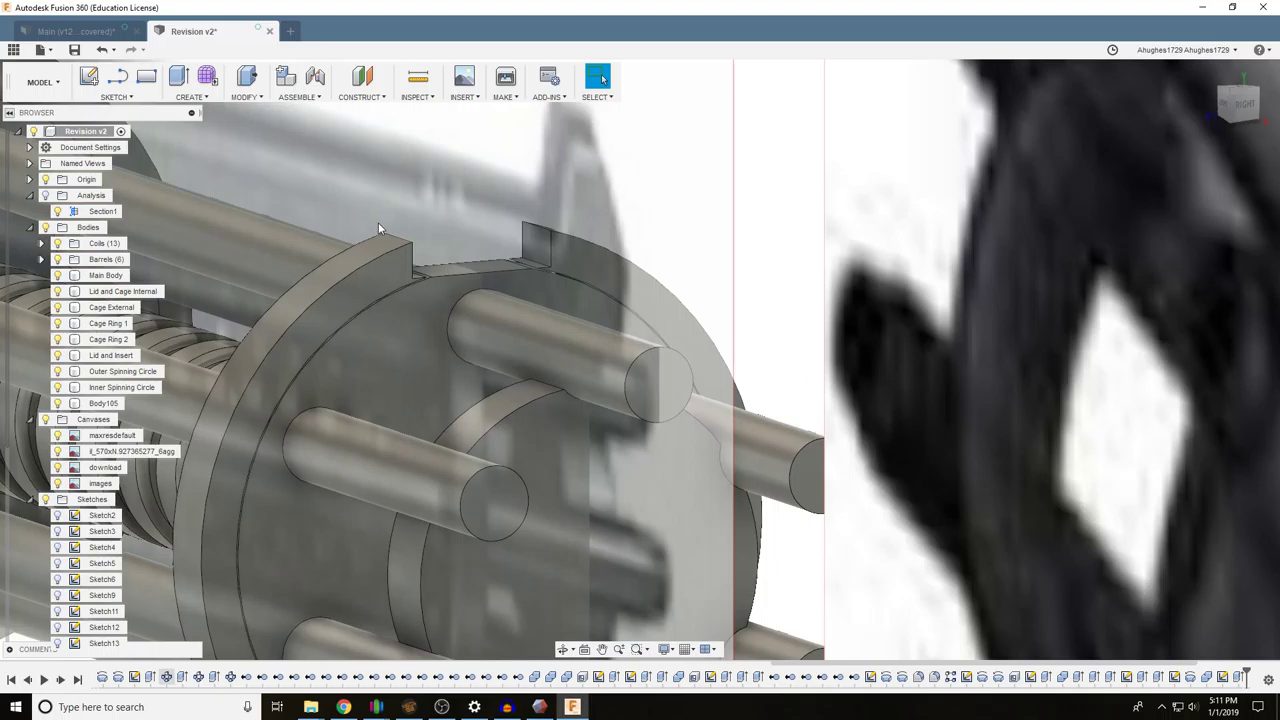
pyautogui.scroll(3, 400, 224)
pyautogui.click(463, 313)
pyautogui.click(388, 324)
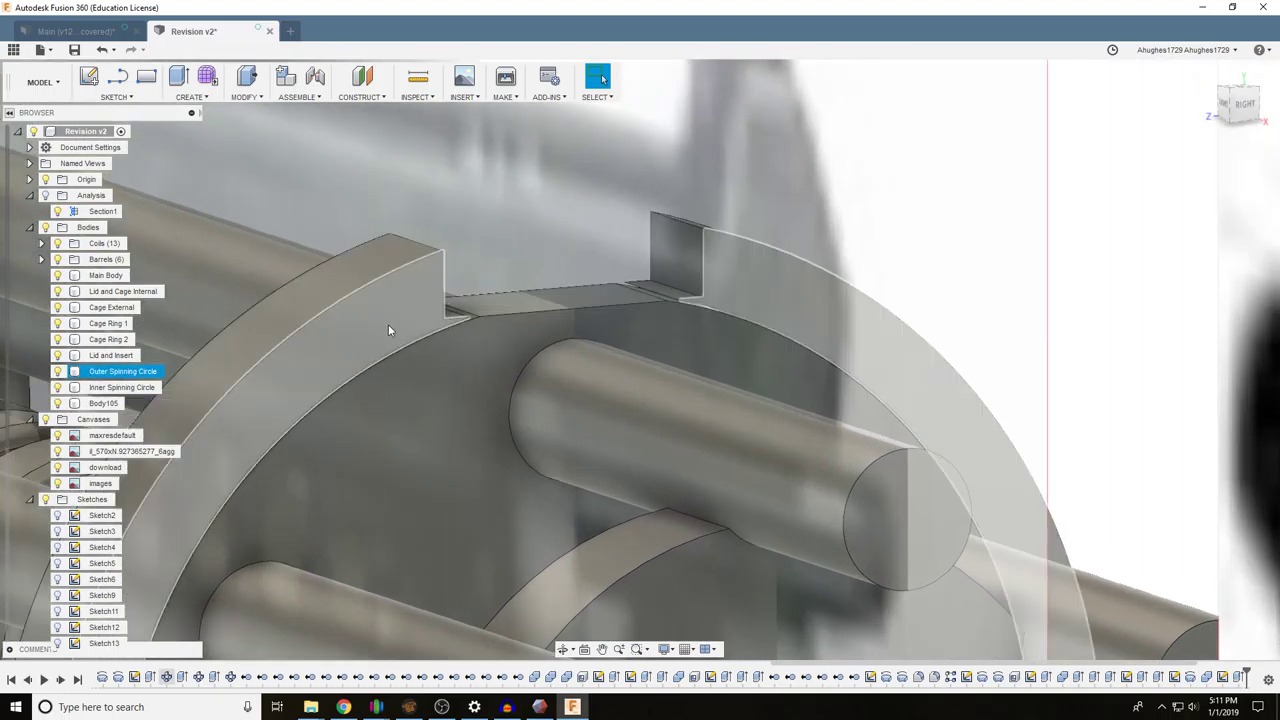
pyautogui.scroll(-2, 388, 324)
pyautogui.scroll(-4, 450, 331)
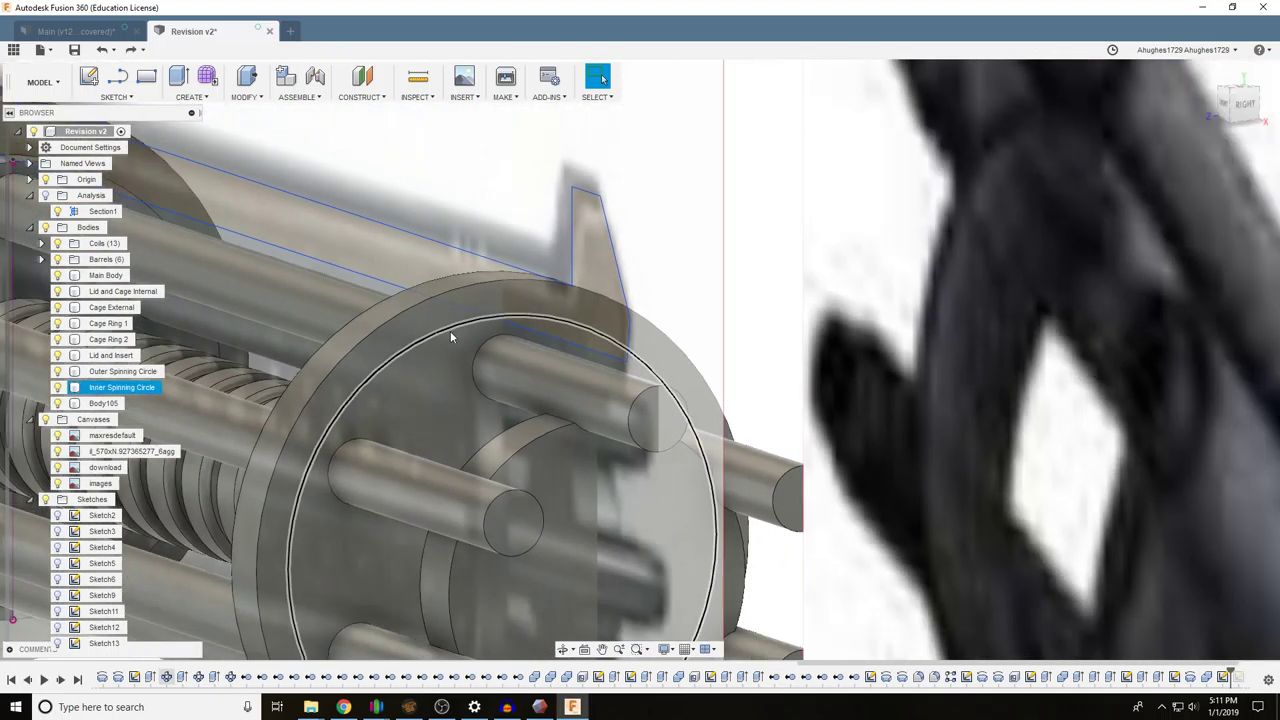
# Raise the rail profile's bottom edge slightly above the inner spinning circle and check its fit along the cage, rings and barrels
pyautogui.click(445, 356)
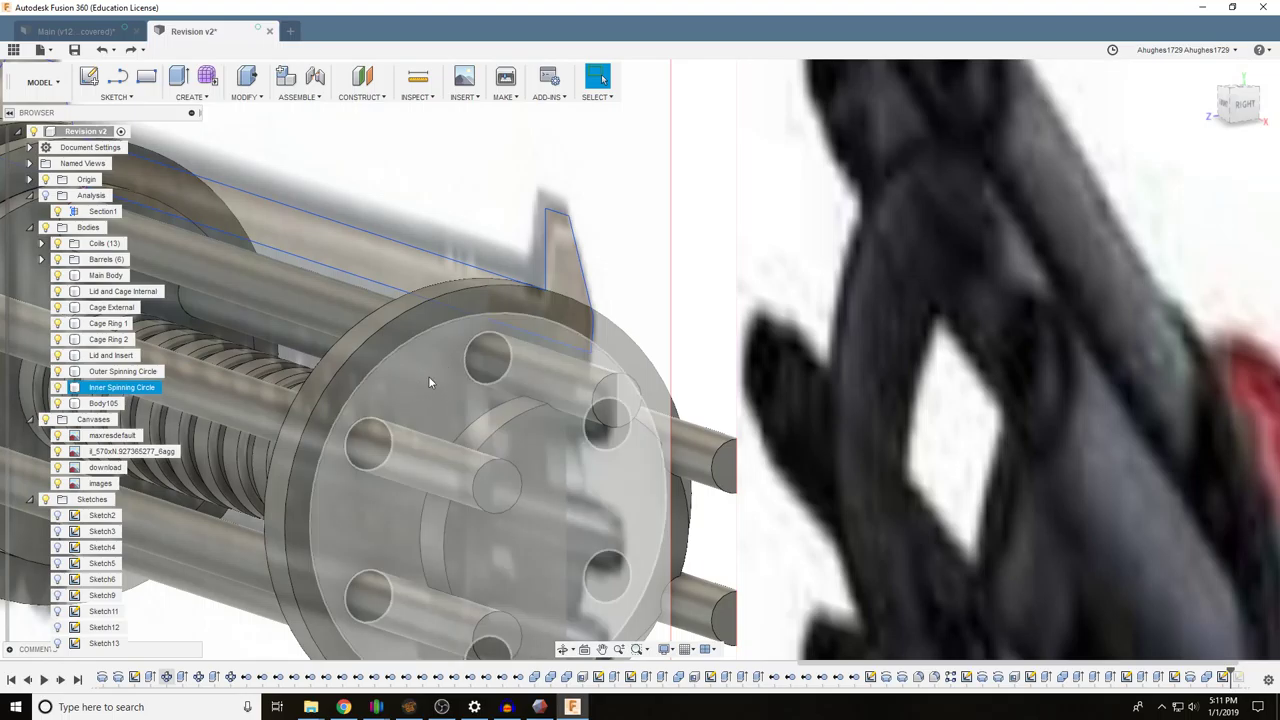
pyautogui.scroll(-2, 429, 377)
pyautogui.moveTo(429, 377); pyautogui.dragTo(753, 414, button='middle')
pyautogui.click(754, 287)
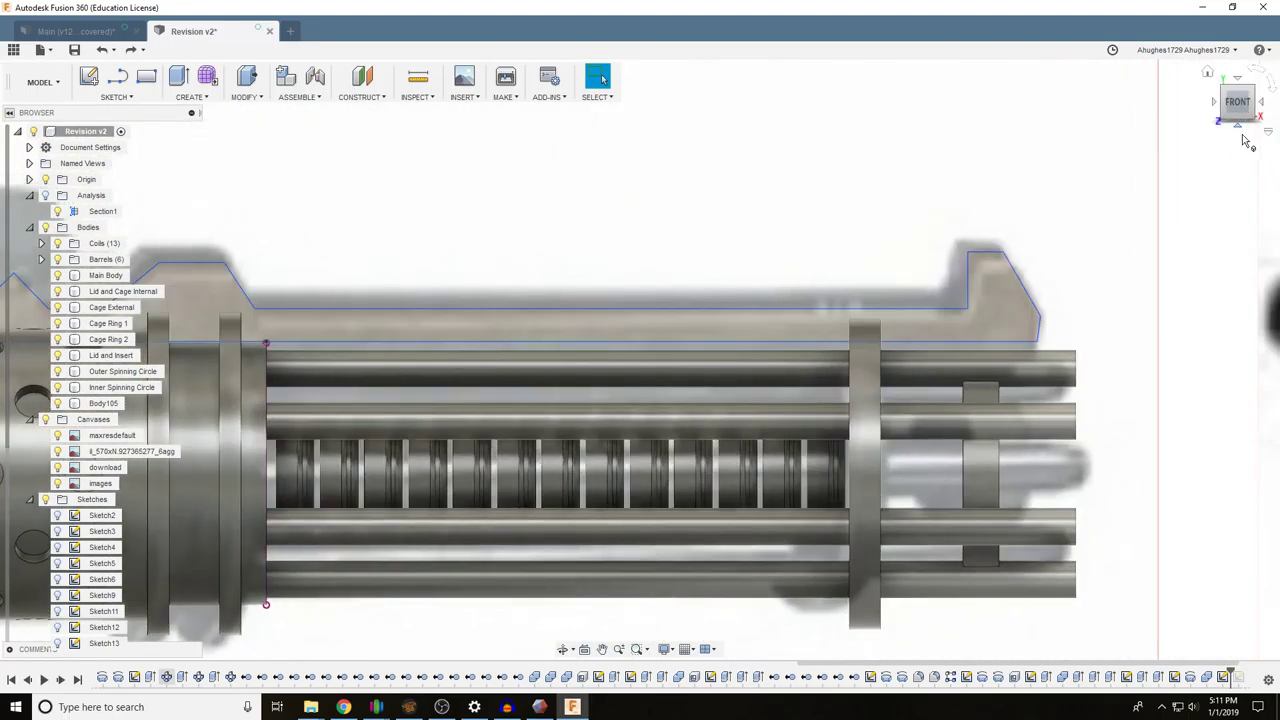
pyautogui.click(1252, 112)
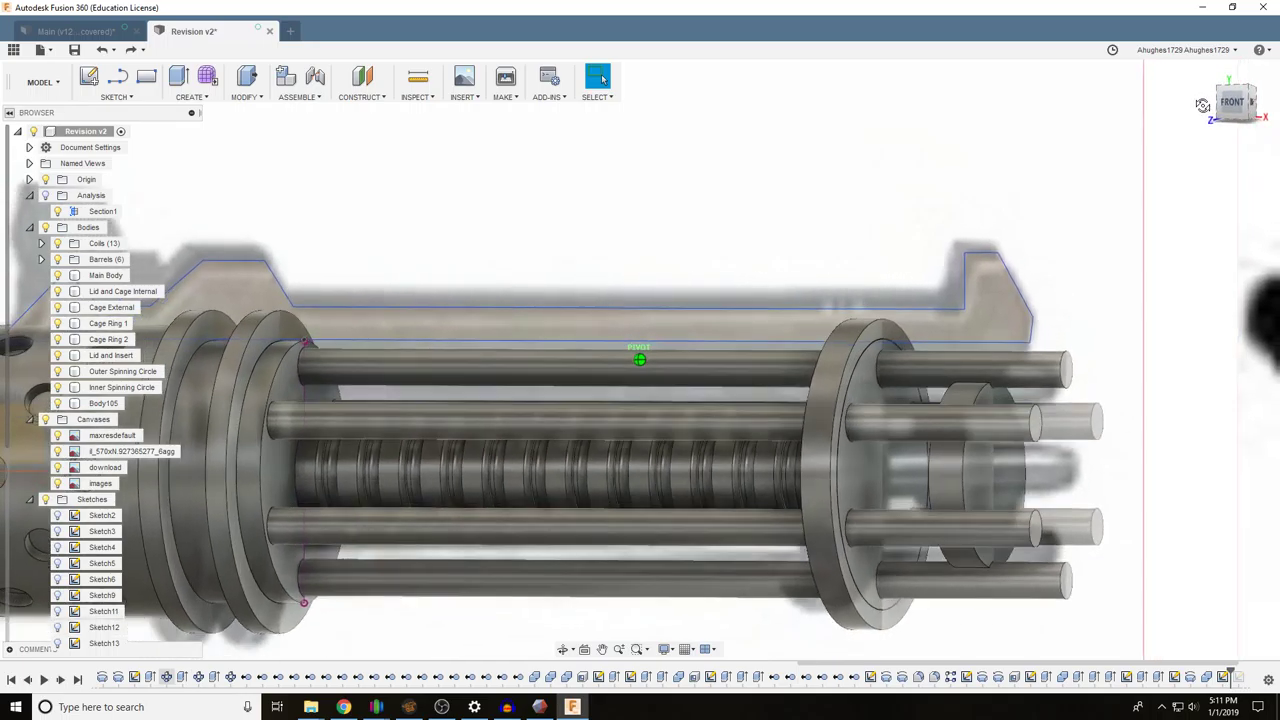
pyautogui.scroll(3, 883, 362)
pyautogui.scroll(2, 883, 362)
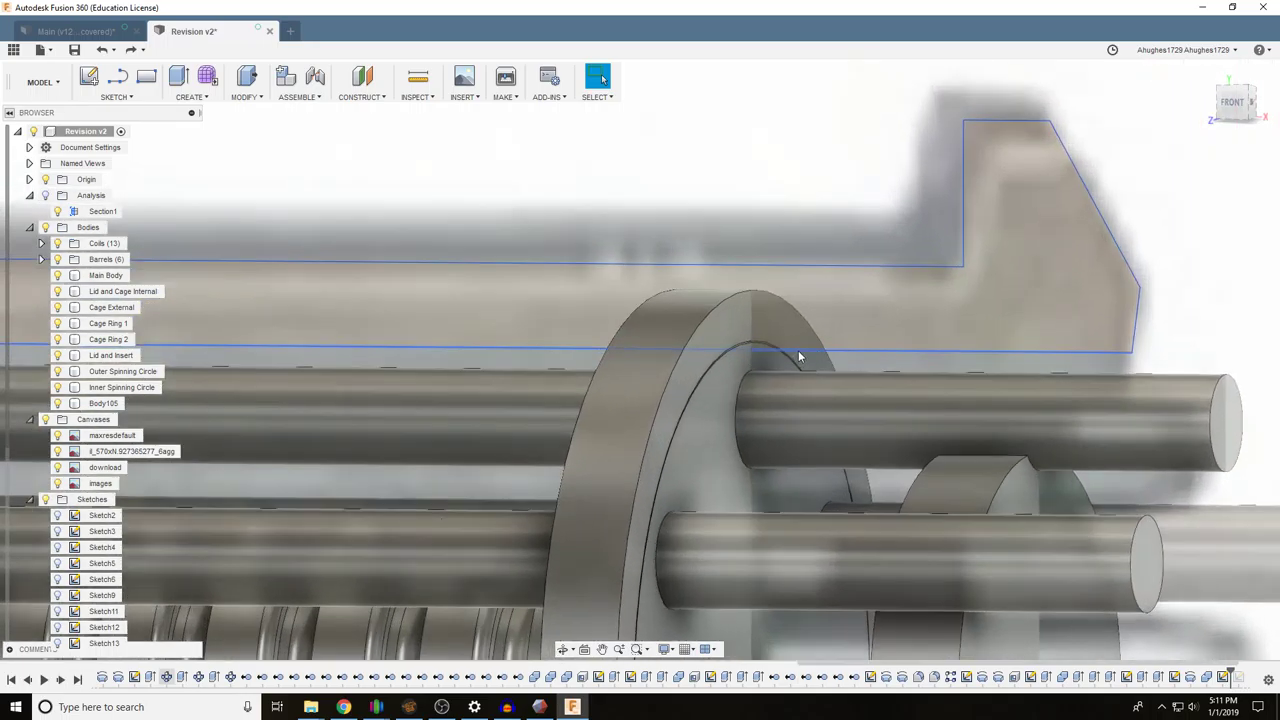
pyautogui.moveTo(798, 350); pyautogui.dragTo(797, 334)
pyautogui.scroll(-3, 549, 333)
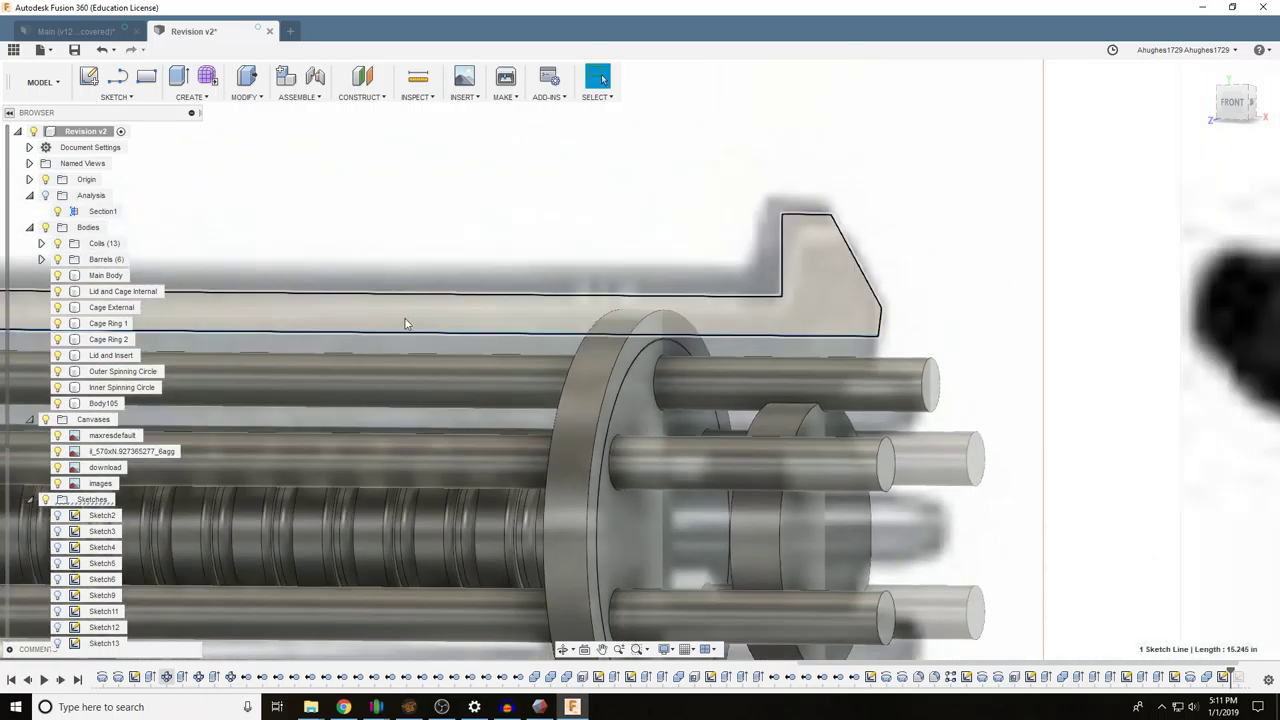
pyautogui.moveTo(384, 290); pyautogui.dragTo(1050, 350, button='middle')
pyautogui.moveTo(453, 342); pyautogui.dragTo(578, 334, button='middle')
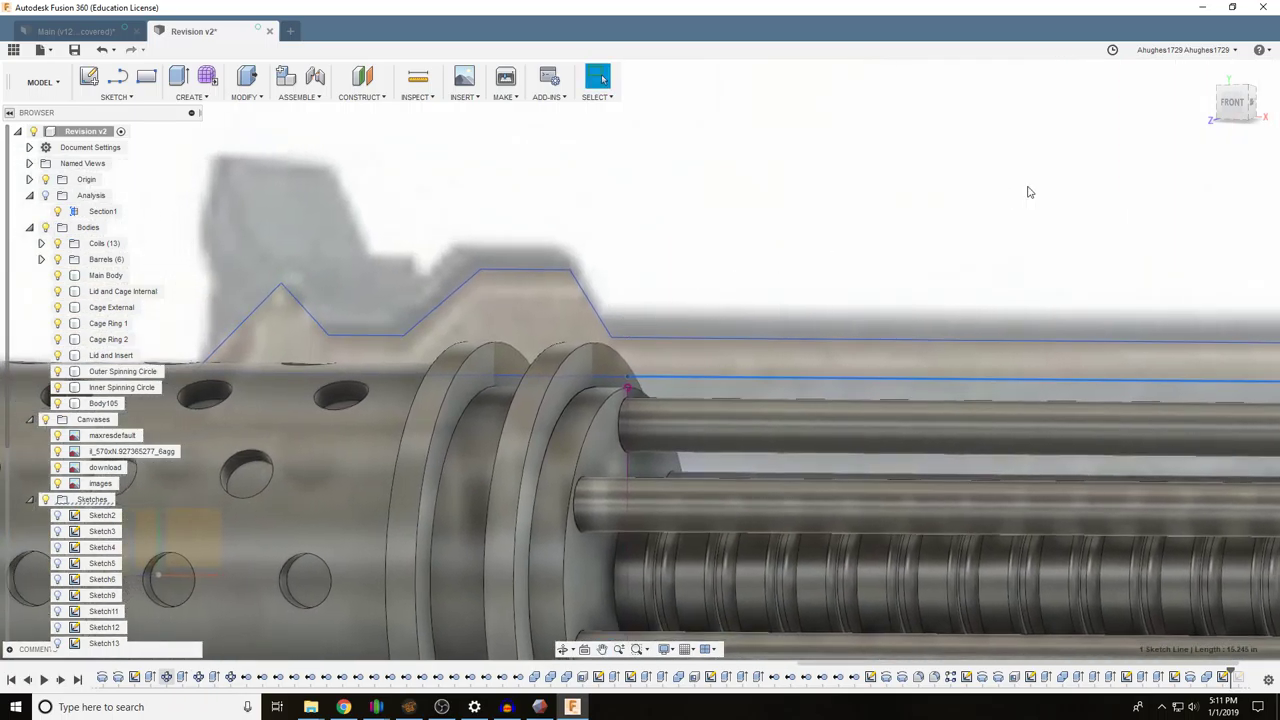
pyautogui.click(500, 470)
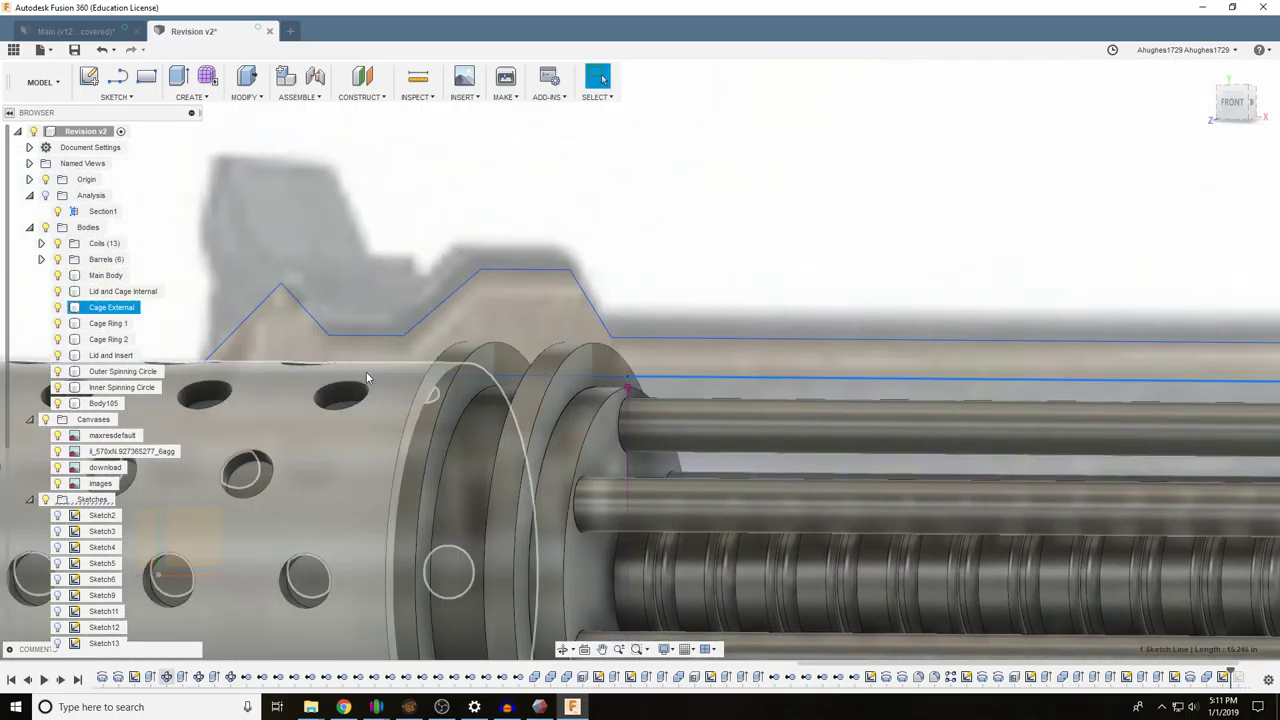
pyautogui.moveTo(994, 280); pyautogui.dragTo(437, 237, button='middle')
pyautogui.scroll(5, 1013, 344)
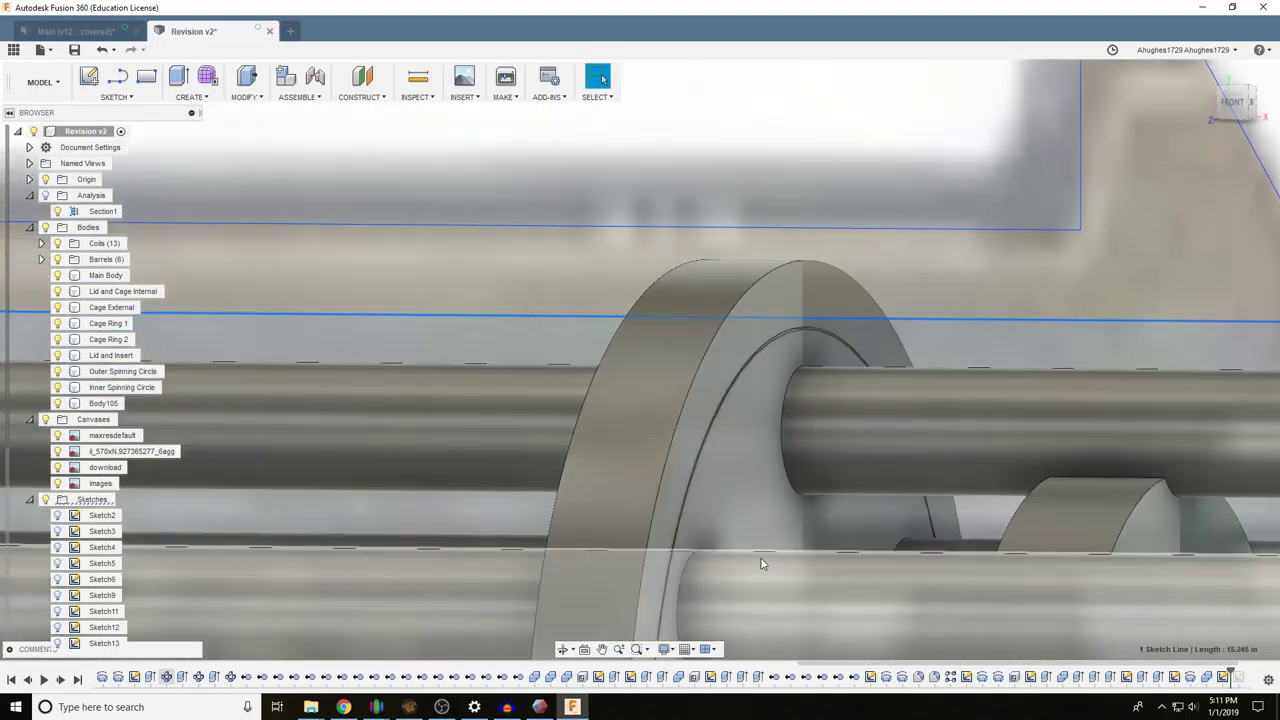
# Hide the reference canvases and check the rail profile's bottom edge against the spinning circles and barrels
pyautogui.click(760, 564)
pyautogui.moveTo(749, 489); pyautogui.dragTo(658, 238, button='middle')
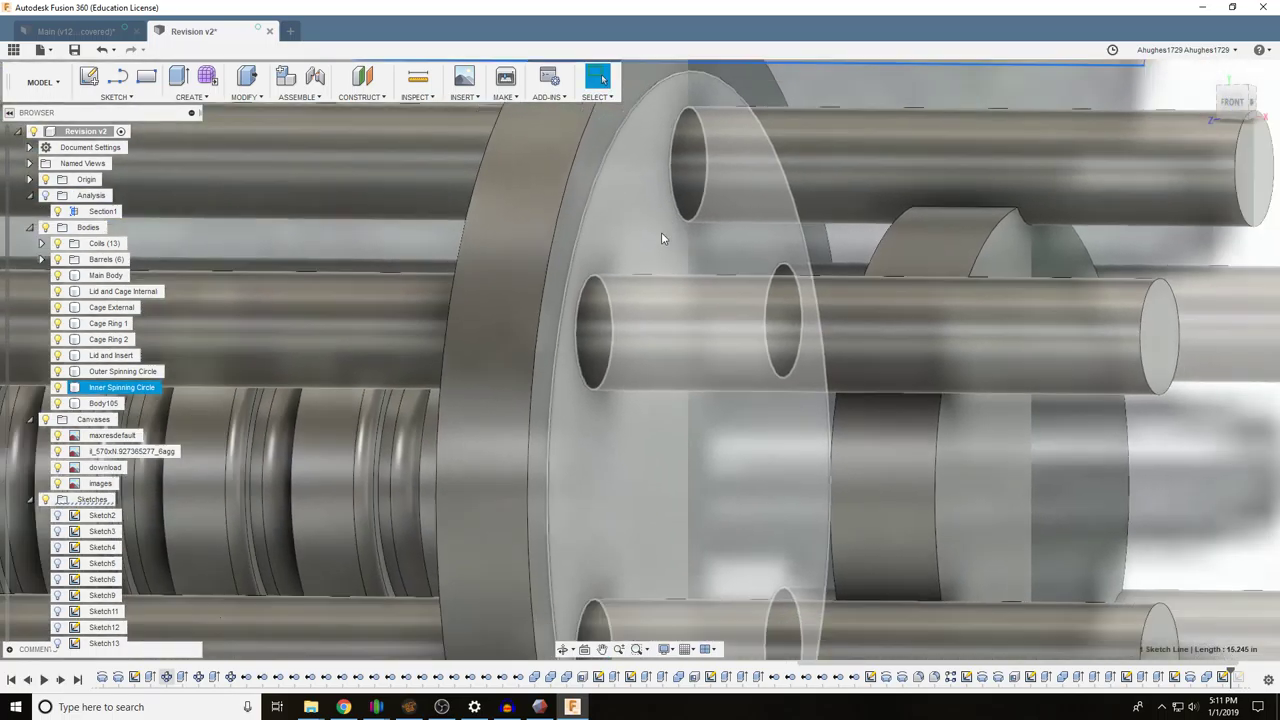
pyautogui.scroll(-2, 643, 398)
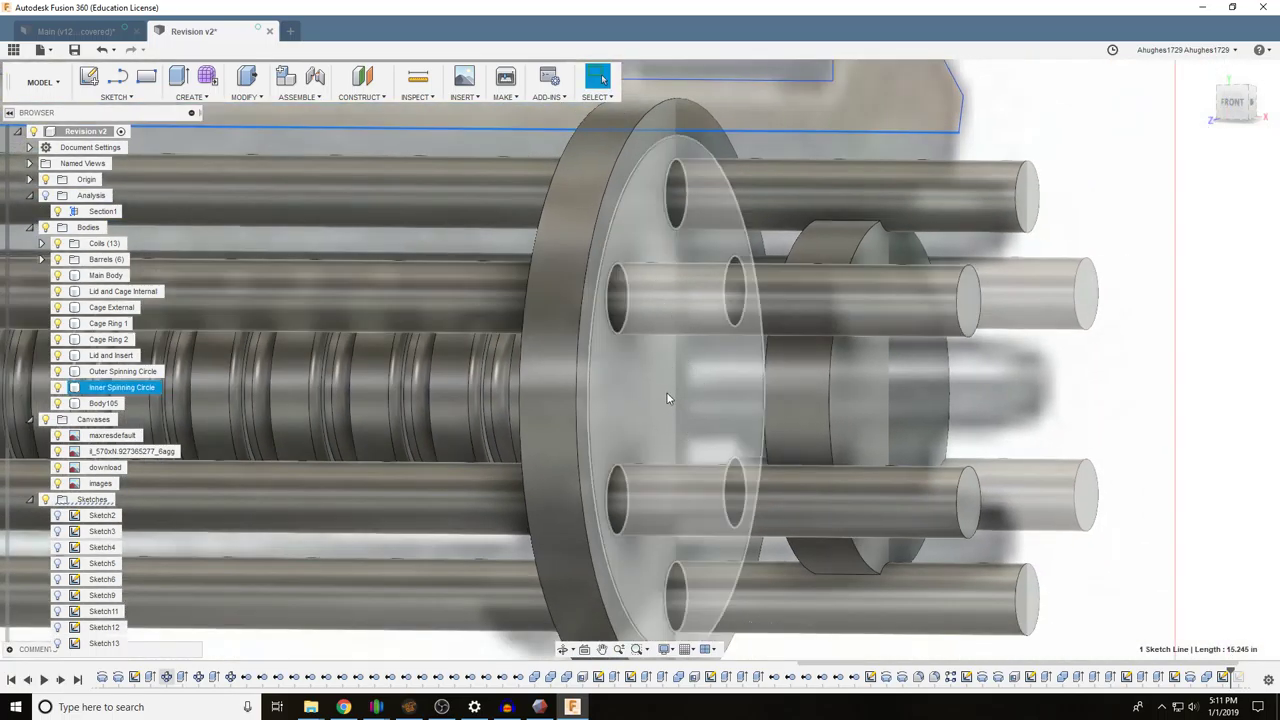
pyautogui.click(45, 420)
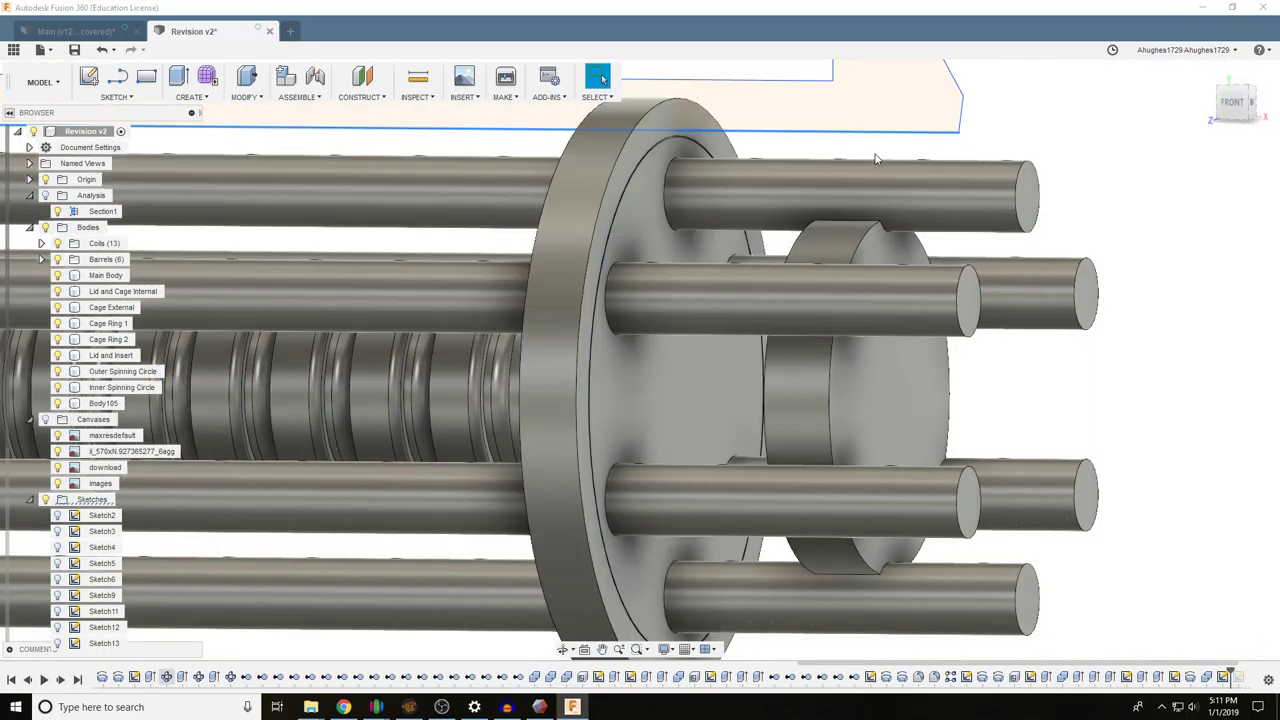
pyautogui.moveTo(796, 145); pyautogui.dragTo(776, 216, button='middle')
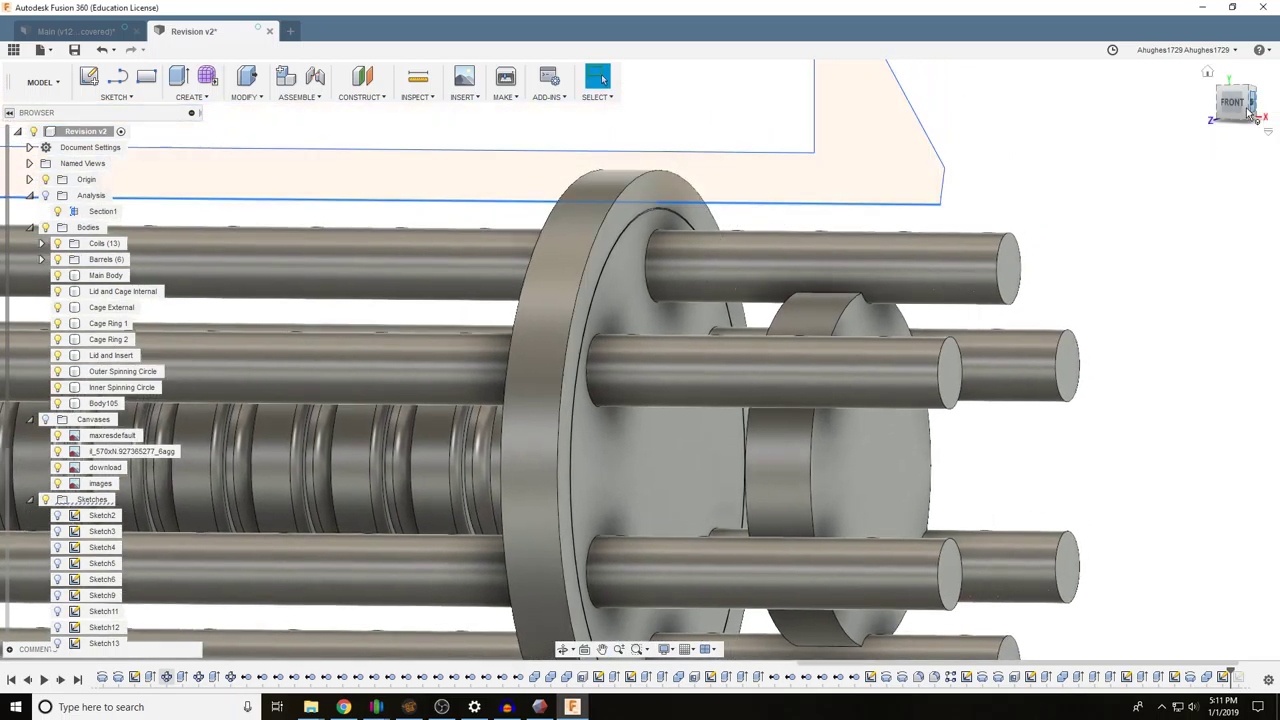
pyautogui.scroll(-3, 459, 205)
pyautogui.moveTo(373, 258); pyautogui.dragTo(871, 309, button='middle')
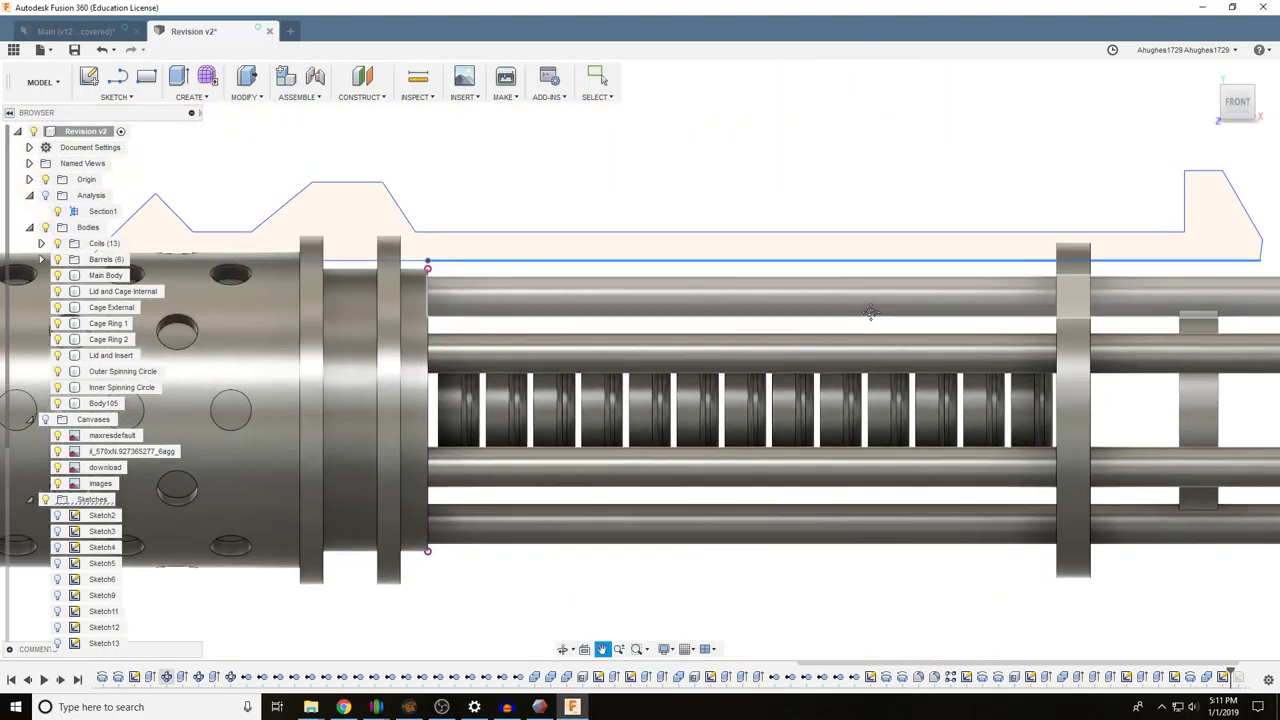
# Cut the rail profile symmetrically through the cage, rings and outer spinning circle with a distance of 0.76 in
pyautogui.press('Escape')
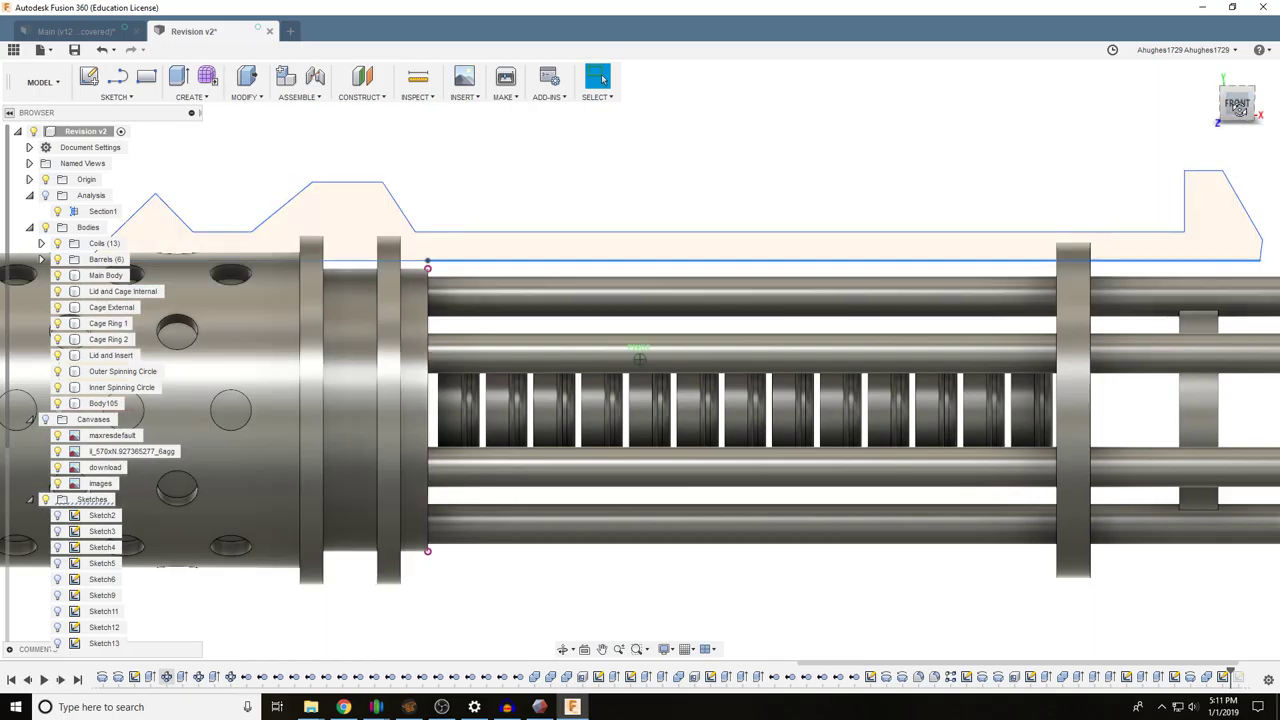
pyautogui.moveTo(1240, 110); pyautogui.dragTo(1228, 125)
pyautogui.click(179, 77)
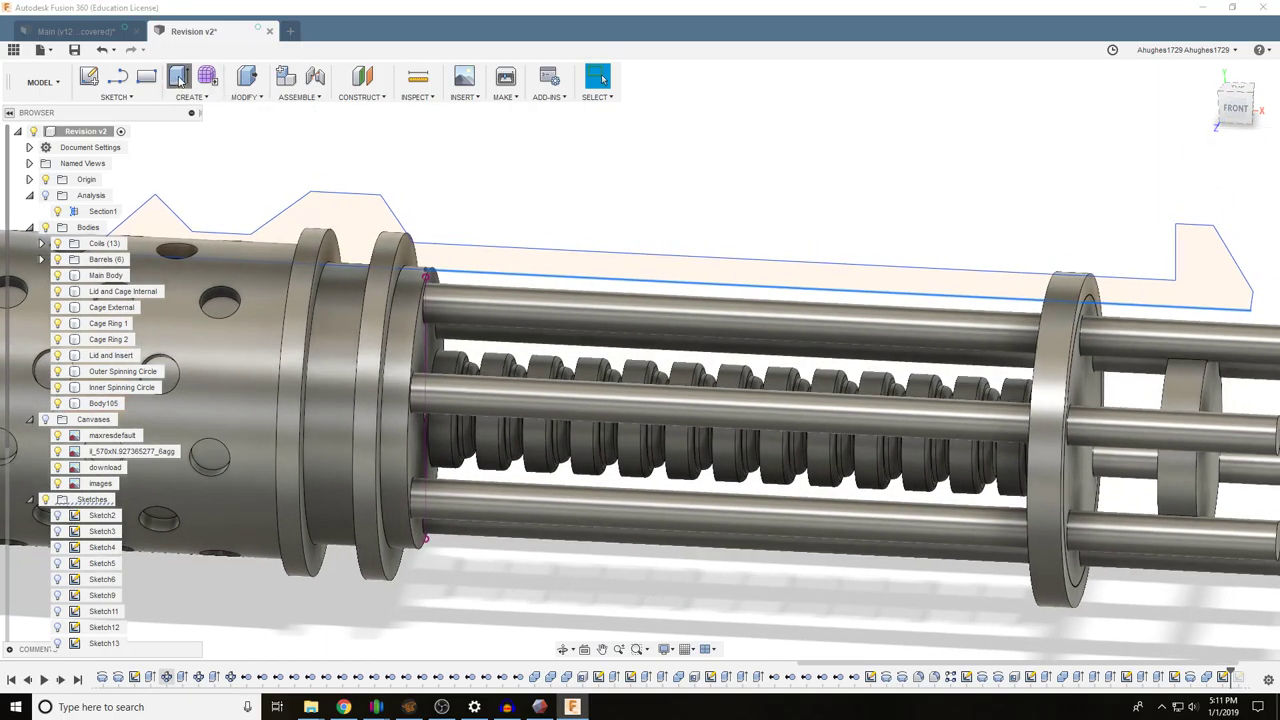
pyautogui.click(295, 219)
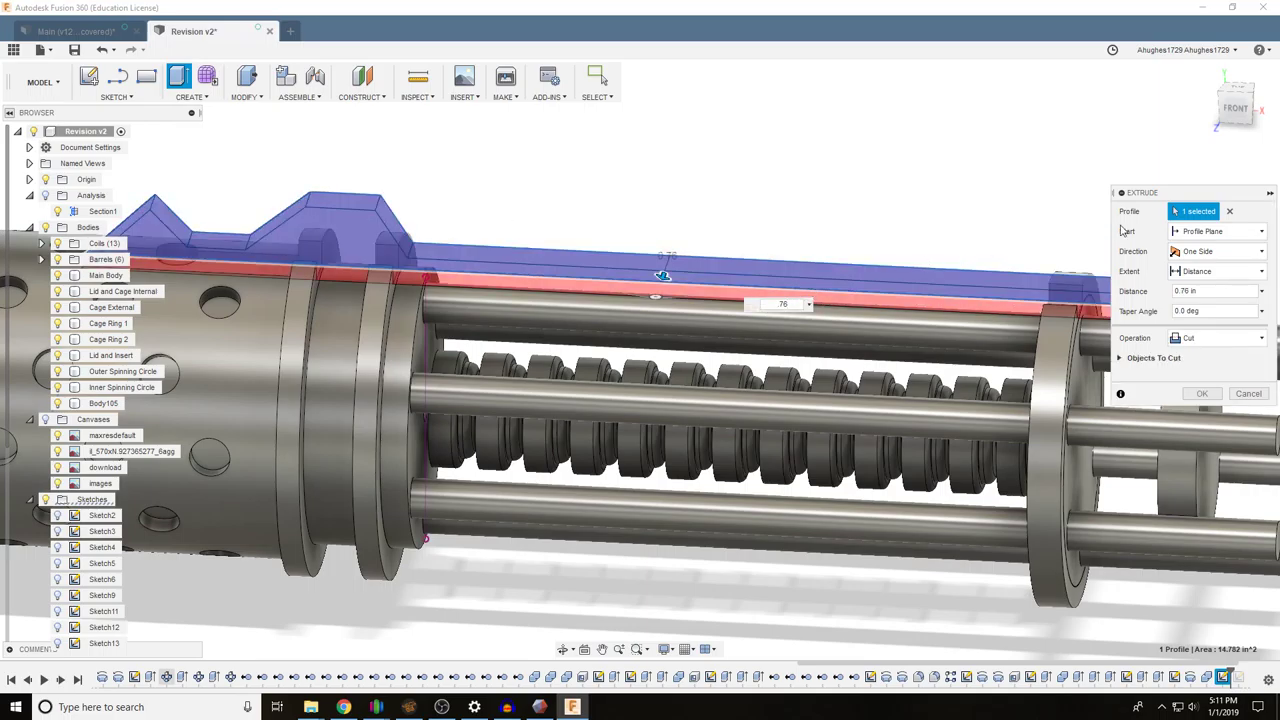
pyautogui.click(1215, 251)
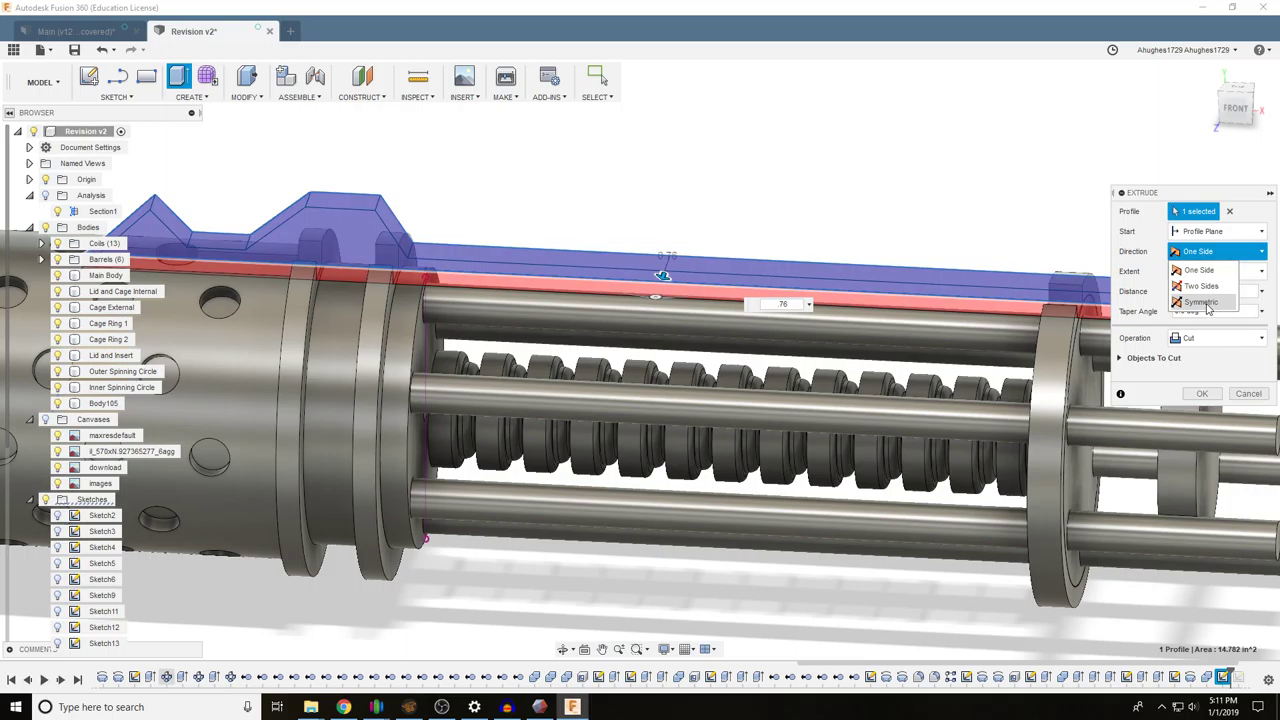
pyautogui.click(1206, 304)
pyautogui.moveTo(1240, 111); pyautogui.dragTo(1232, 122)
pyautogui.click(1190, 393)
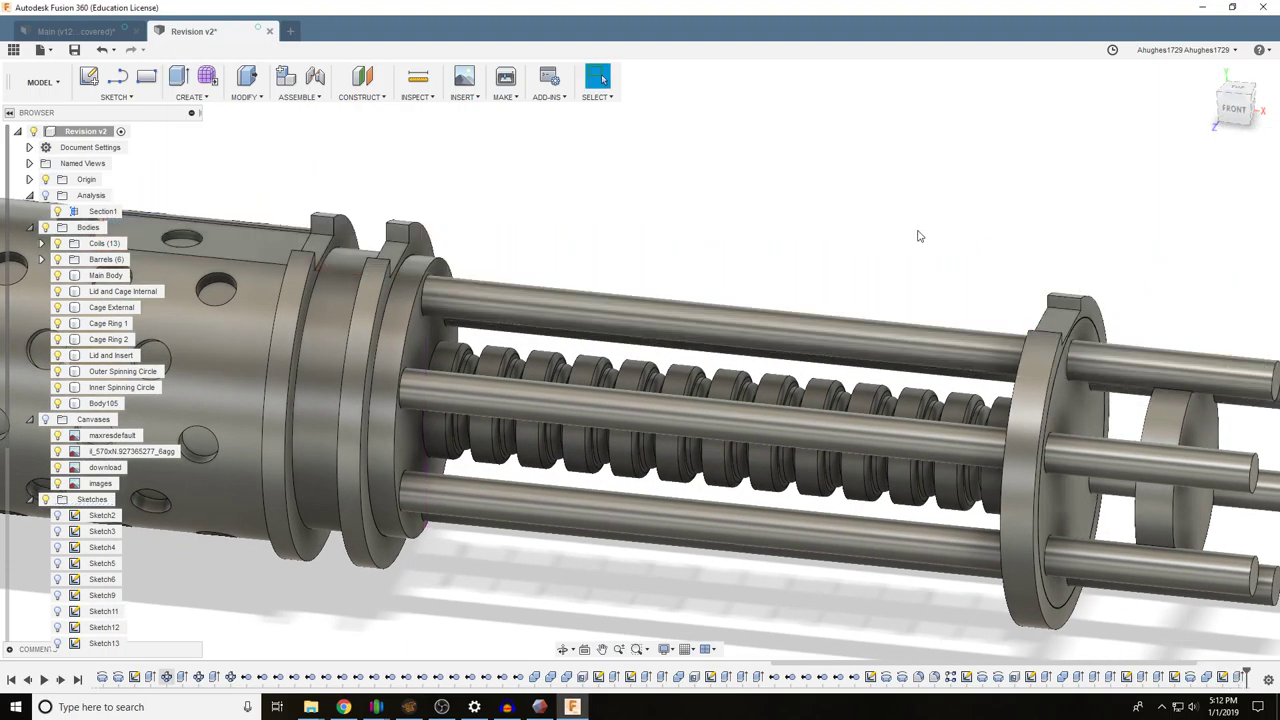
# Inspect the new notches, then show Sketch19 again and compare its pointed rear corner with the slot in the external cage
pyautogui.moveTo(697, 184); pyautogui.dragTo(882, 228, button='middle')
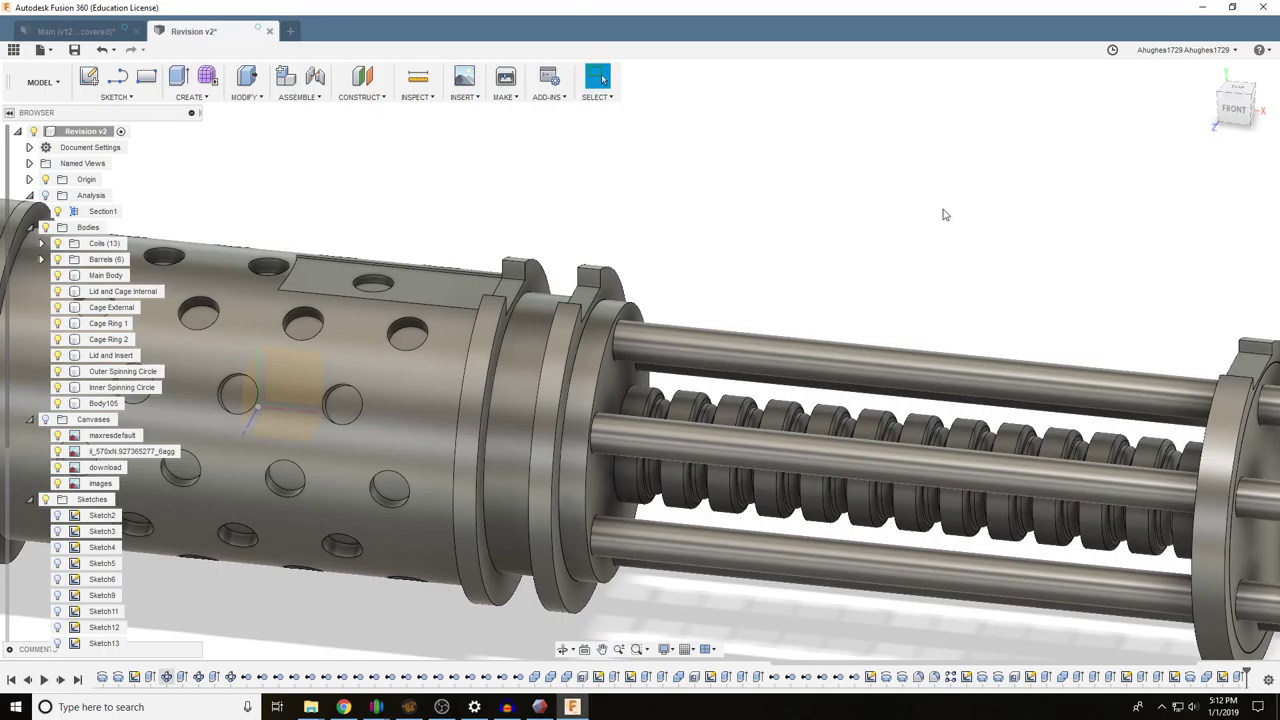
pyautogui.click(1237, 117)
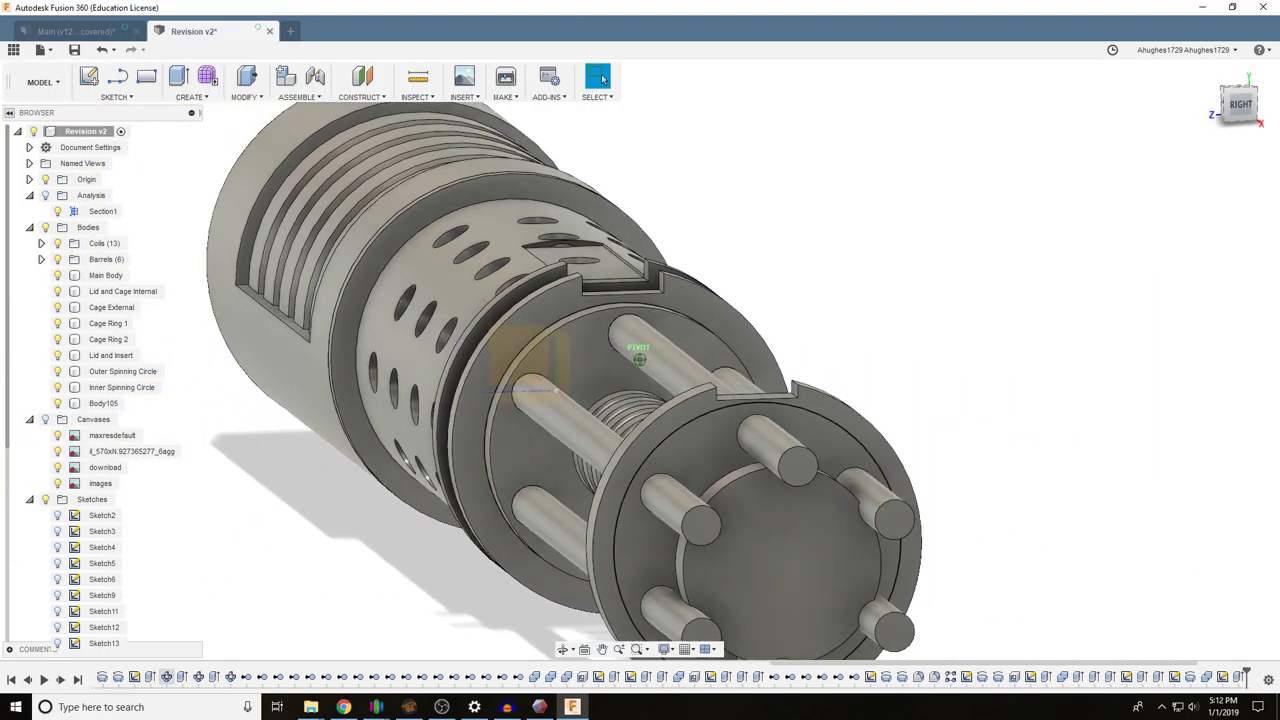
pyautogui.scroll(2, 861, 356)
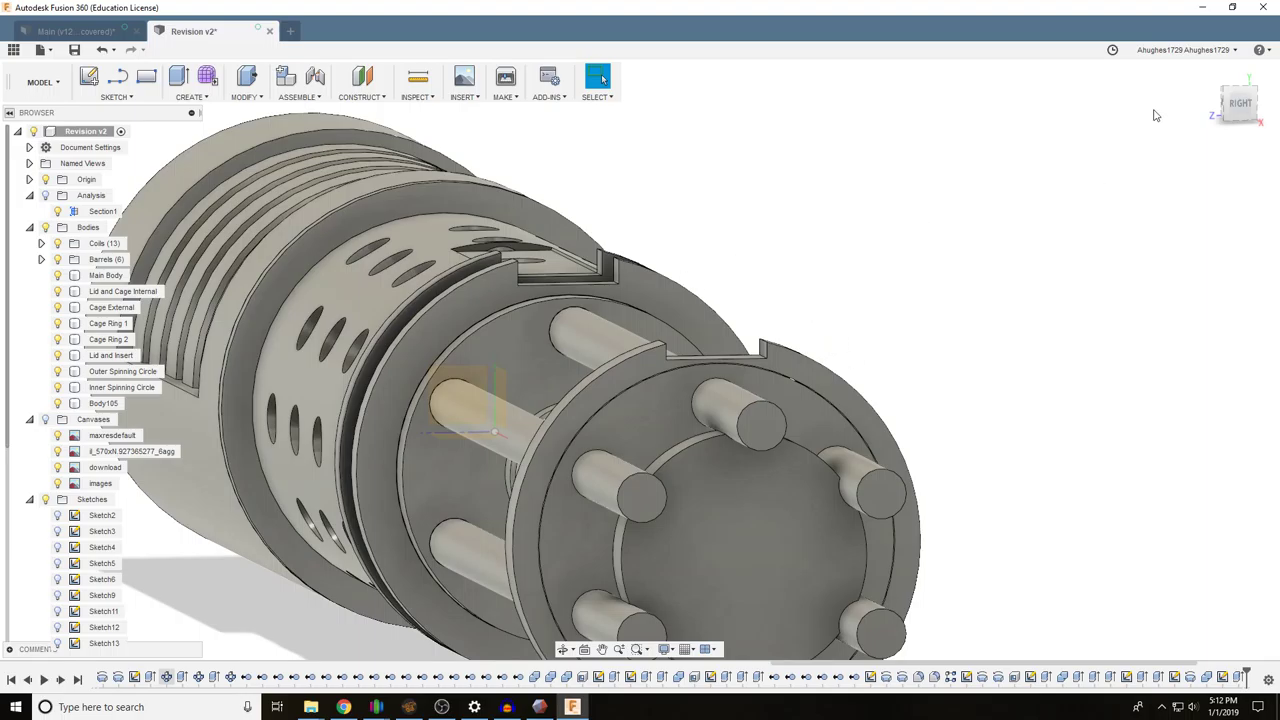
pyautogui.click(1237, 113)
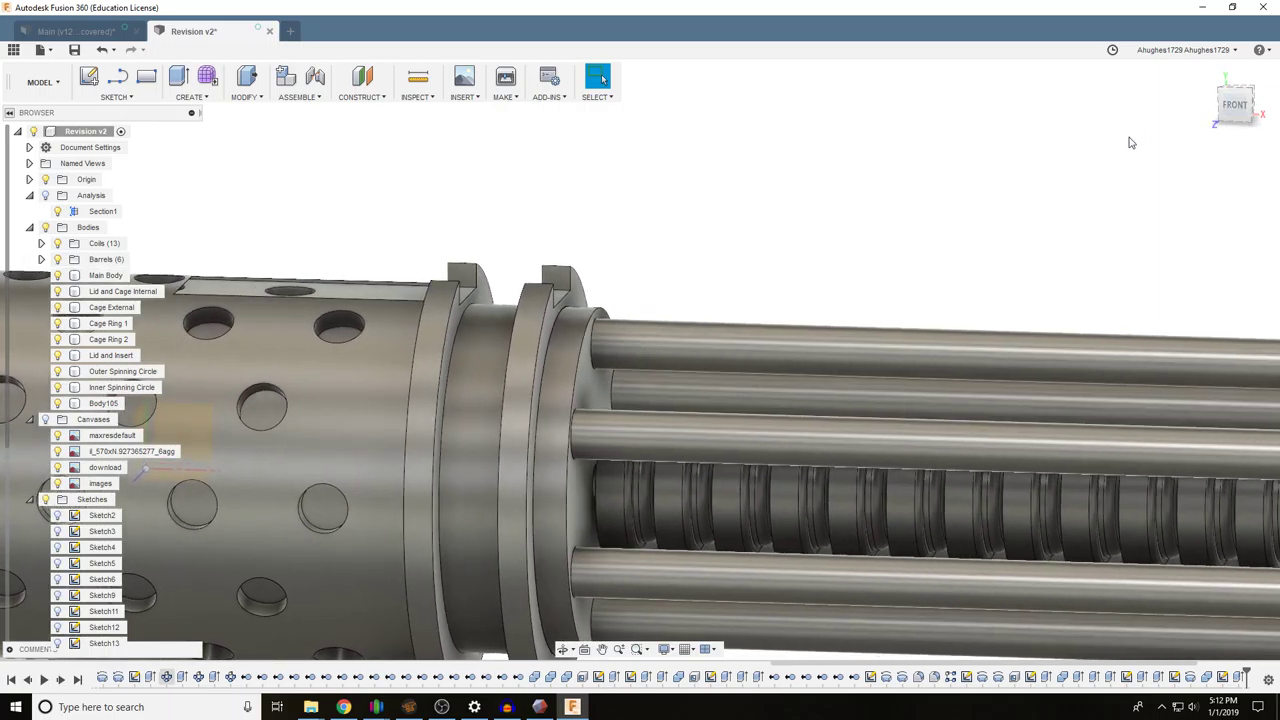
pyautogui.scroll(-2, 66, 600)
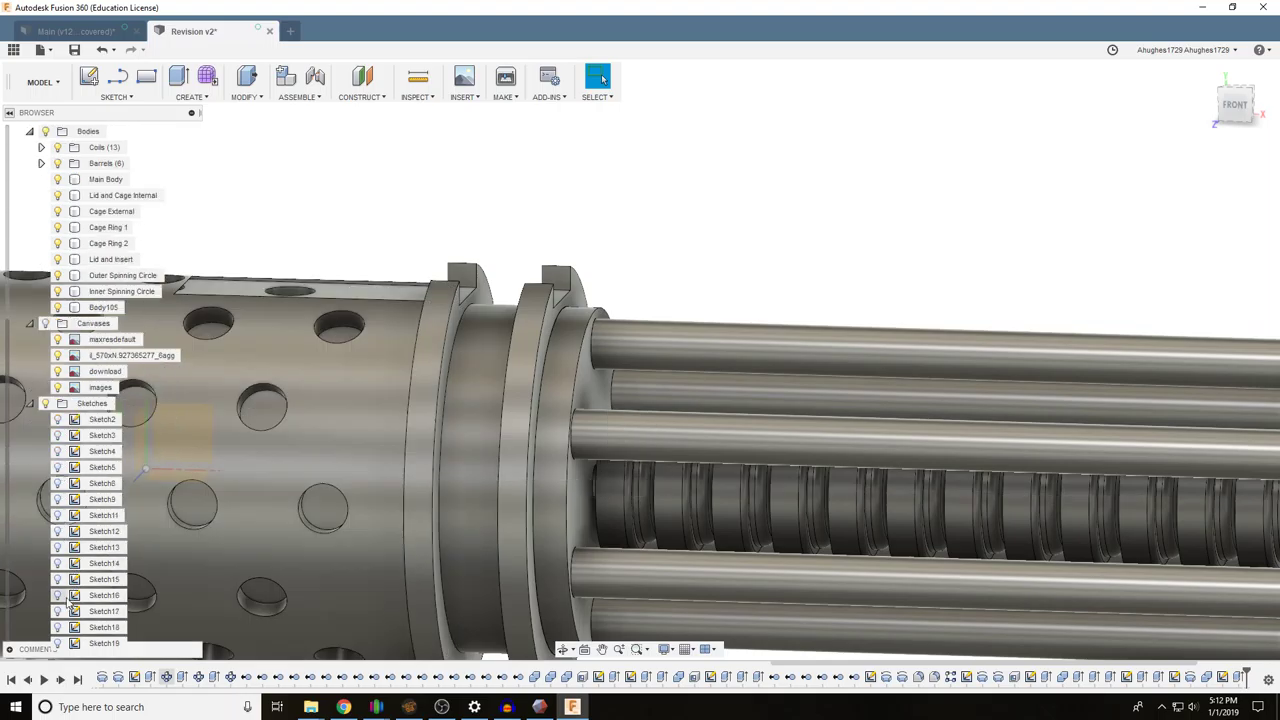
pyautogui.click(58, 643)
pyautogui.moveTo(362, 183); pyautogui.dragTo(432, 182, button='middle')
pyautogui.scroll(2, 204, 269)
pyautogui.scroll(5, 204, 272)
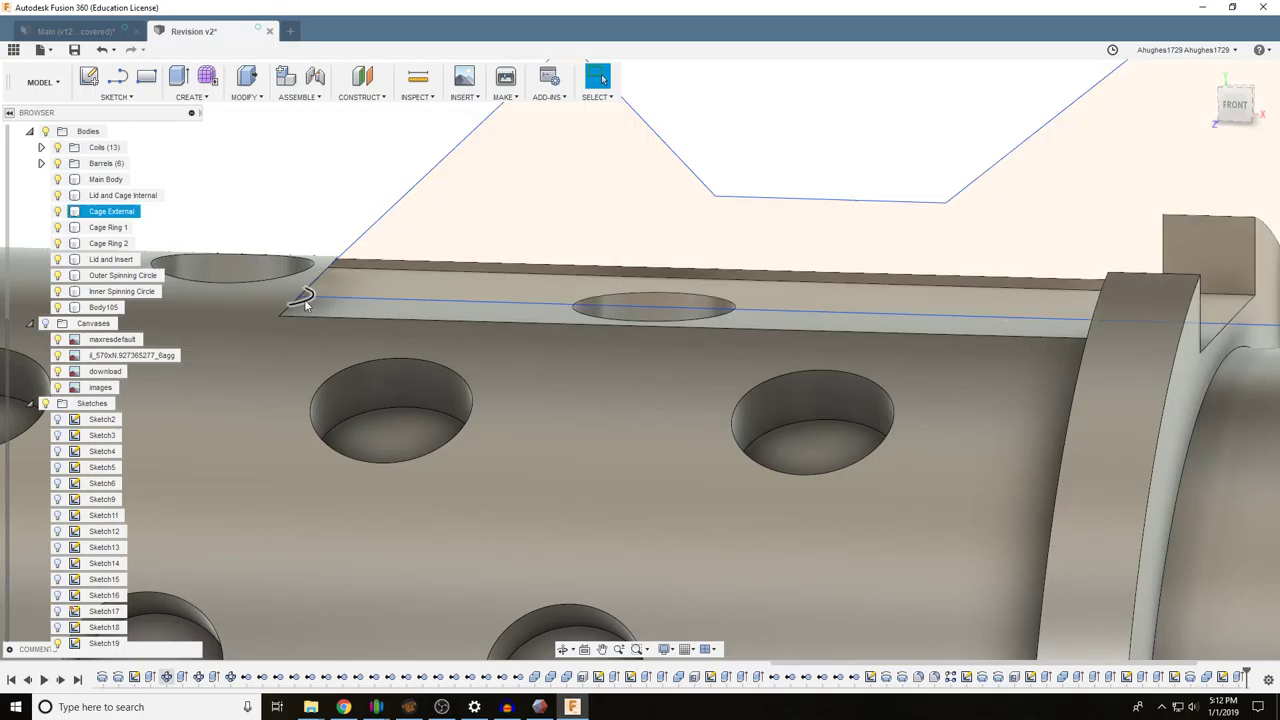
pyautogui.scroll(-2, 310, 298)
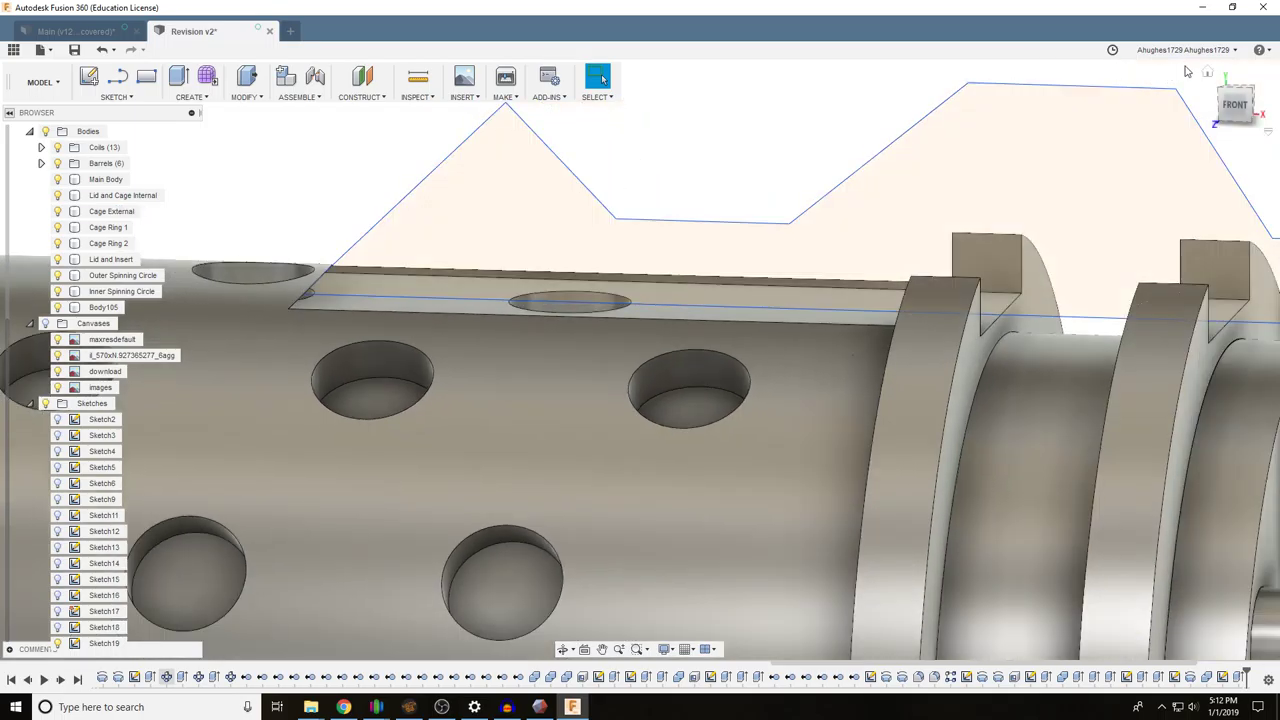
pyautogui.click(1236, 106)
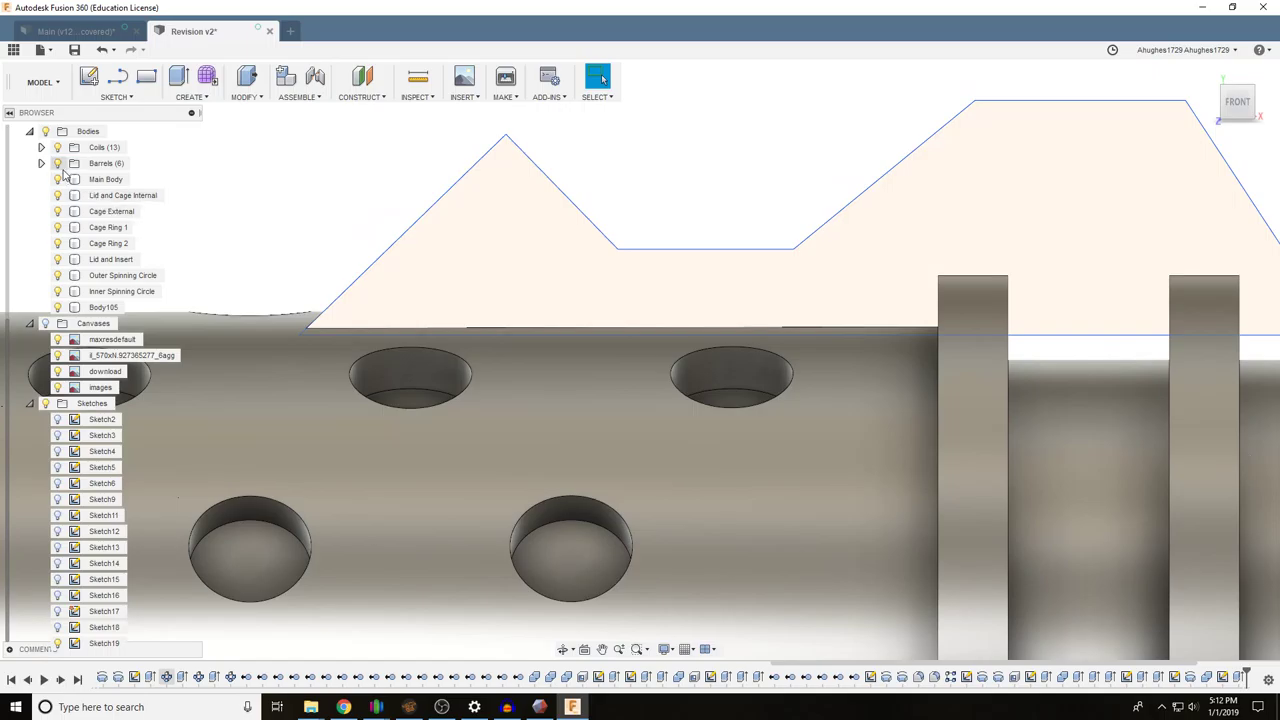
# With the bodies hidden, nudge the rail profile's pointed rear corner inward and draw a short vertical line from its bottom edge to the slope
pyautogui.click(45, 131)
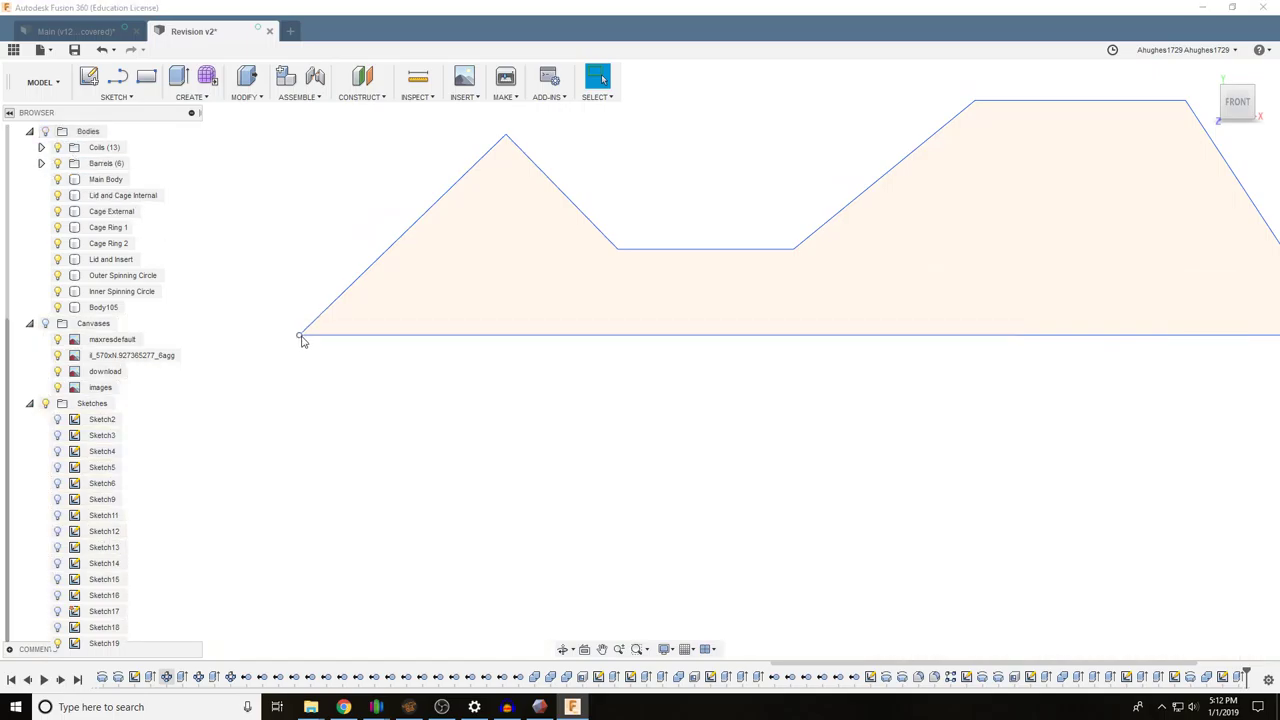
pyautogui.moveTo(301, 336); pyautogui.dragTo(313, 336)
pyautogui.press('l')
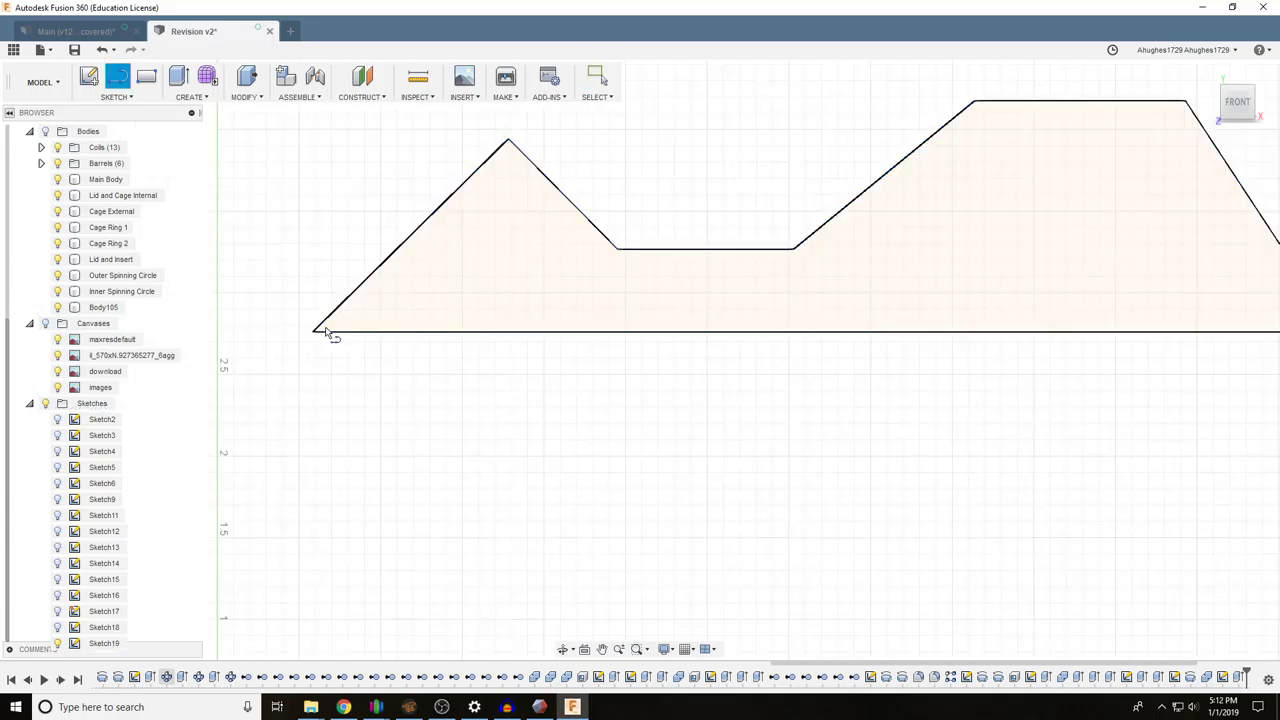
pyautogui.click(325, 329)
pyautogui.scroll(-4, 299, 294)
pyautogui.moveTo(311, 272); pyautogui.dragTo(689, 365, button='middle')
pyautogui.scroll(1, 234, 346)
pyautogui.scroll(5, 233, 350)
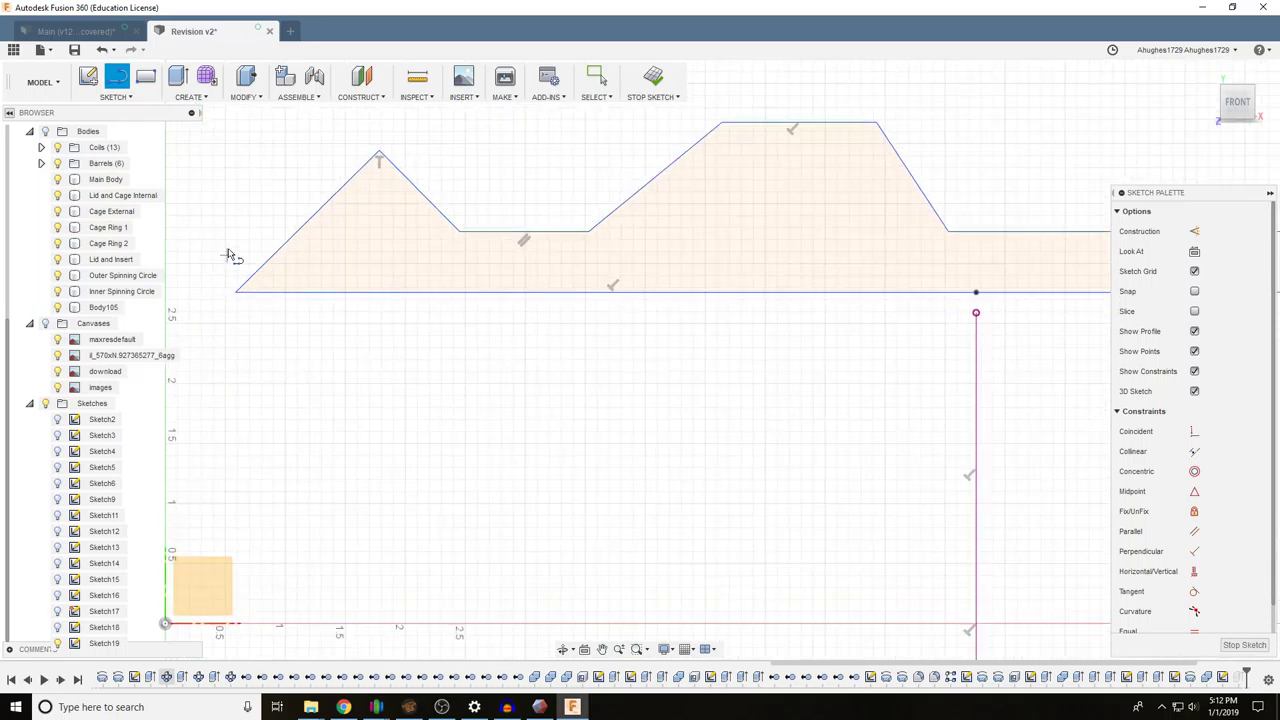
pyautogui.click(283, 372)
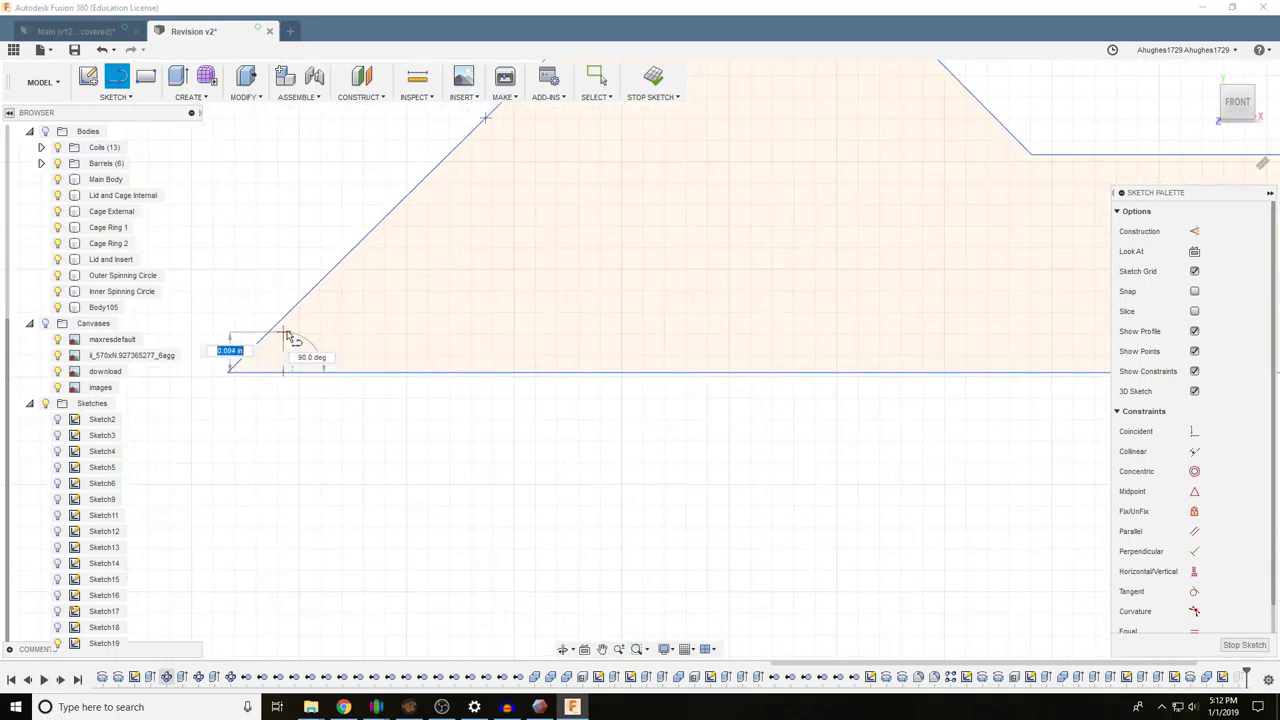
pyautogui.click(283, 318)
# Trim both edges of the pointed tip beyond the short vertical line and finish the sketch
pyautogui.press('t')
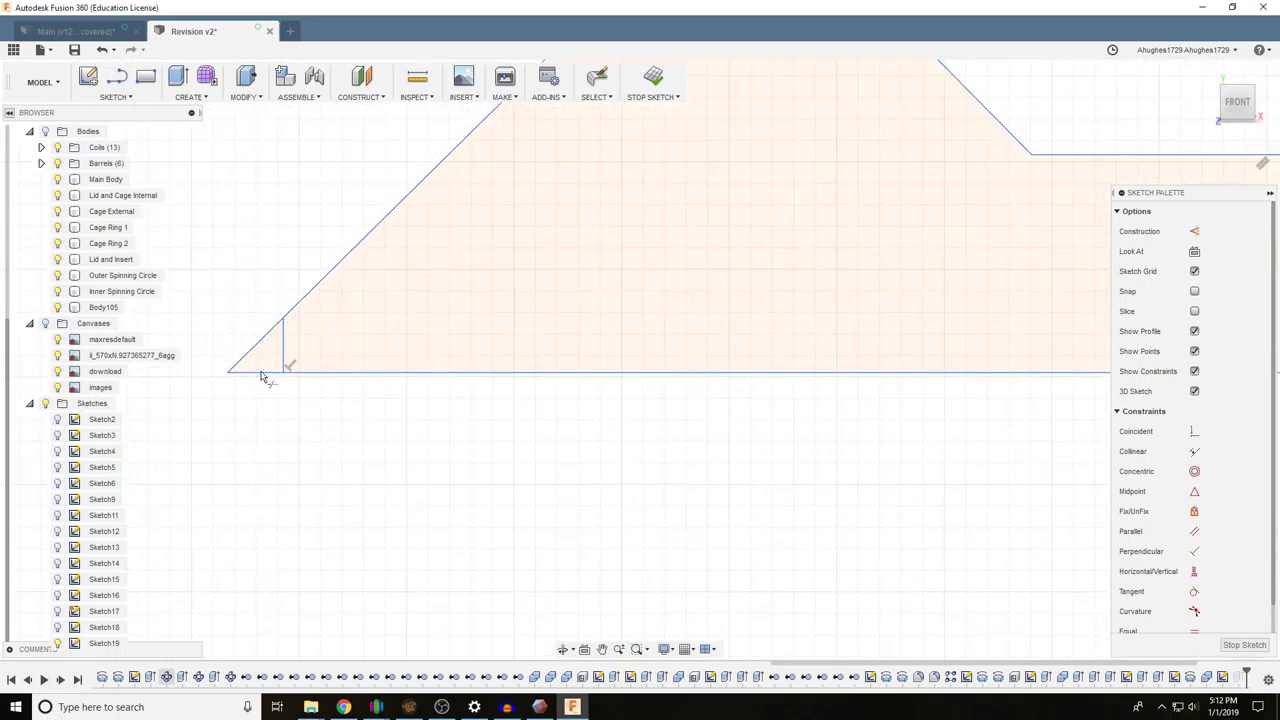
pyautogui.click(257, 343)
pyautogui.click(255, 372)
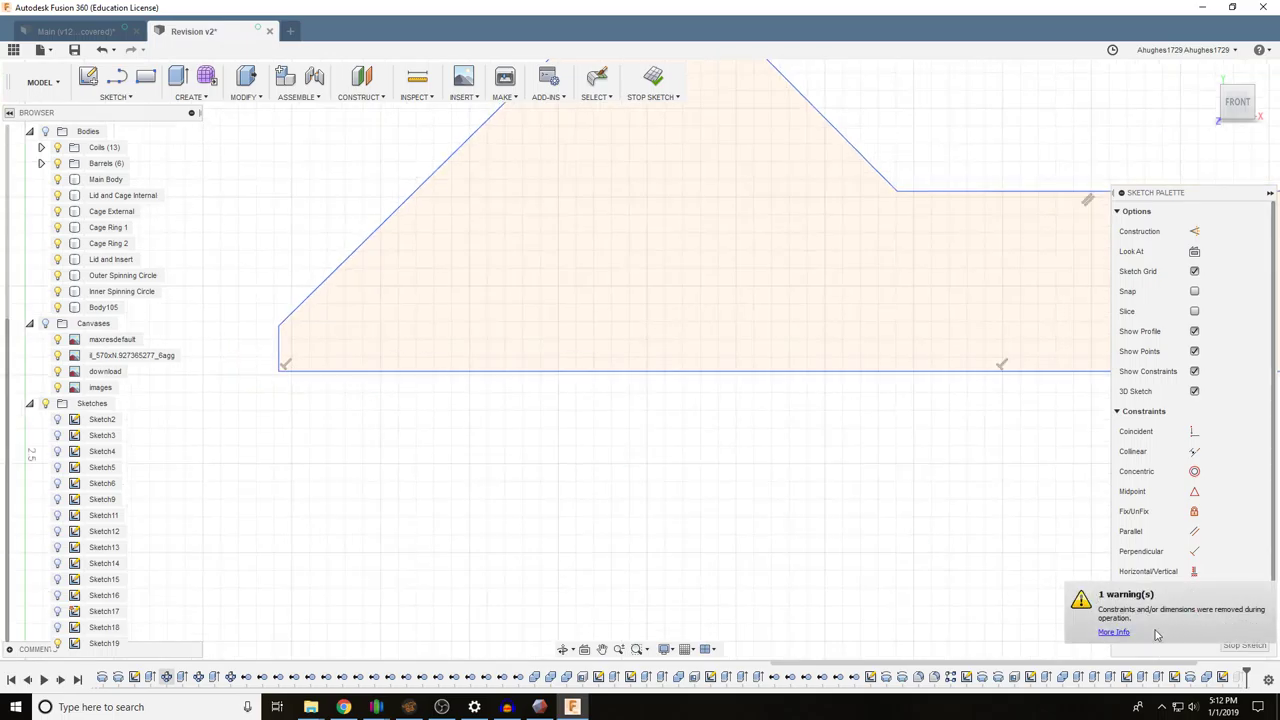
pyautogui.click(1244, 645)
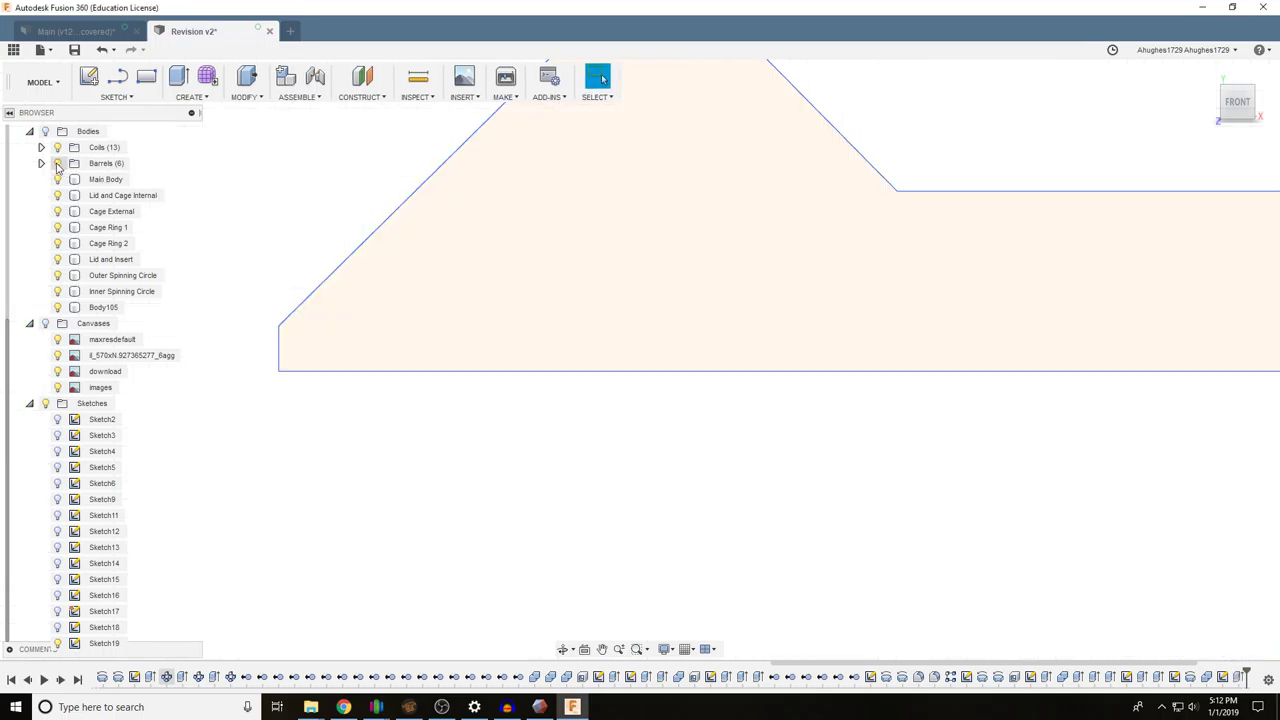
# Show the bodies again and check the profile's blunt rear end against the slot in the external cage
pyautogui.click(45, 131)
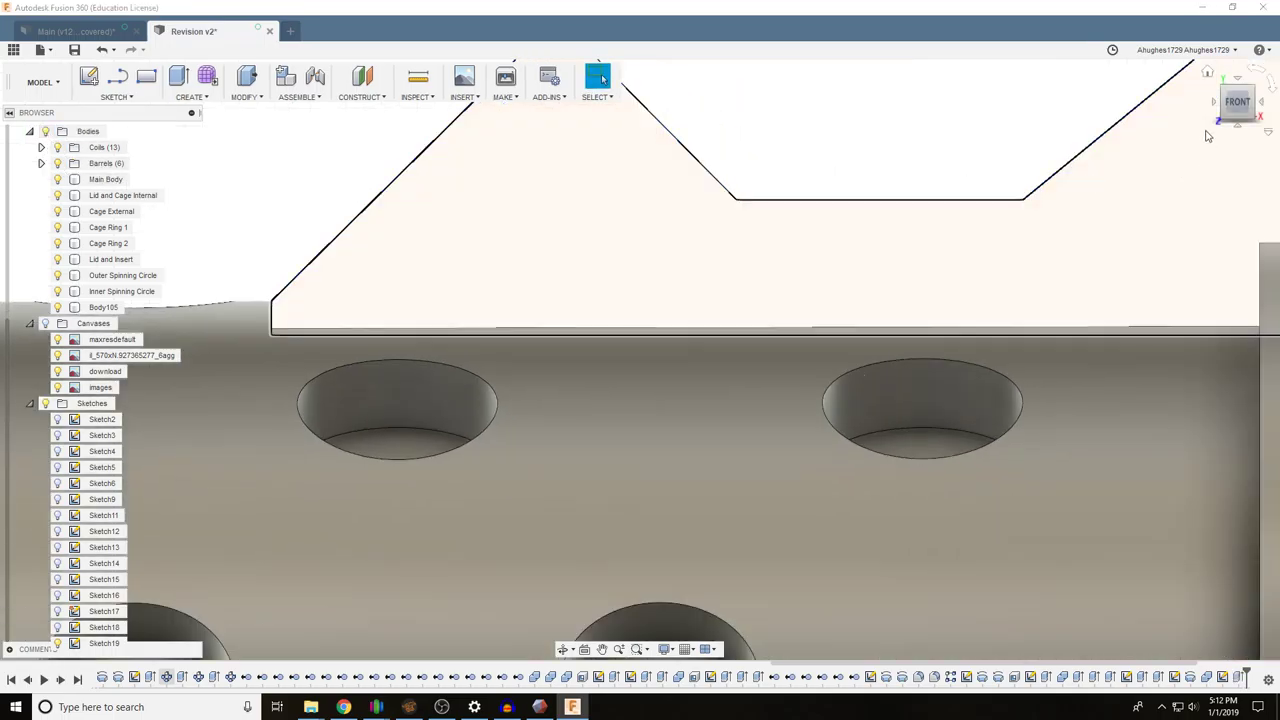
pyautogui.moveTo(1235, 107); pyautogui.dragTo(1220, 128)
pyautogui.scroll(-3, 267, 282)
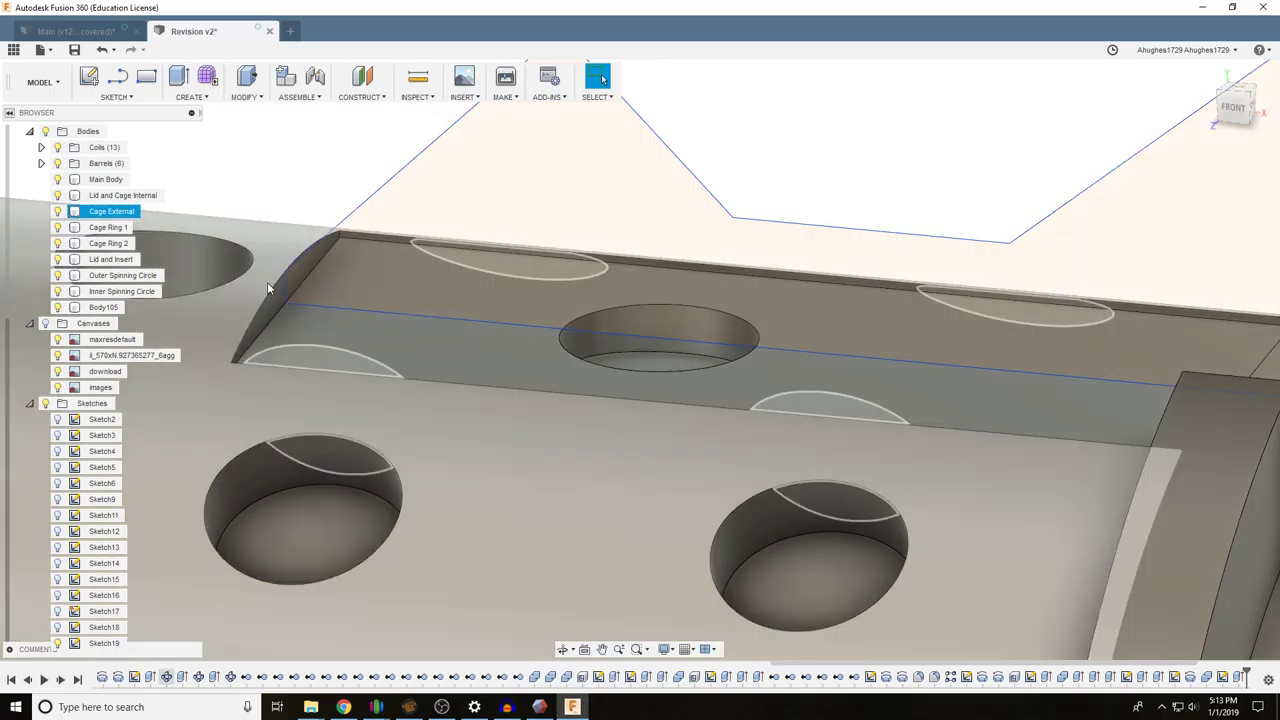
pyautogui.scroll(-4, 323, 191)
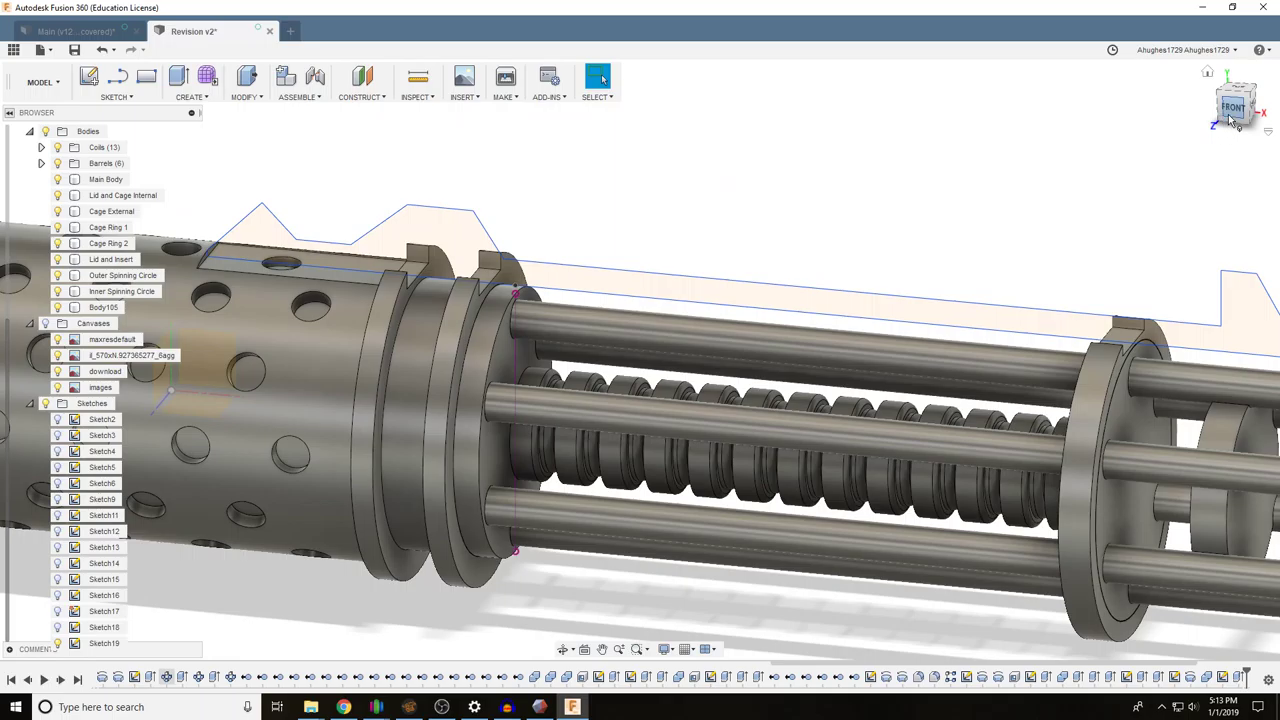
pyautogui.moveTo(1231, 118)
pyautogui.mouseDown()
pyautogui.moveTo(1190, 126)
pyautogui.moveTo(1222, 117)
pyautogui.mouseUp()
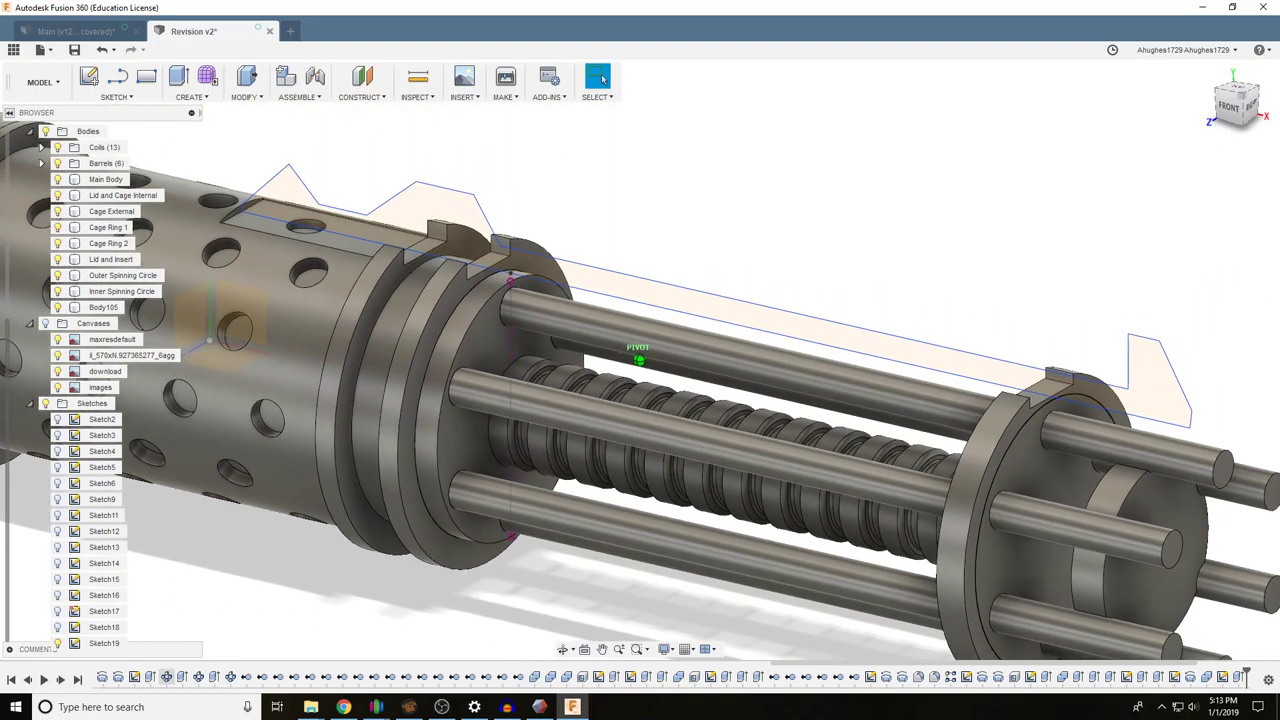
# Extrude the Sketch19 rail profile symmetrically by 0.75 in
pyautogui.click(178, 77)
pyautogui.click(450, 217)
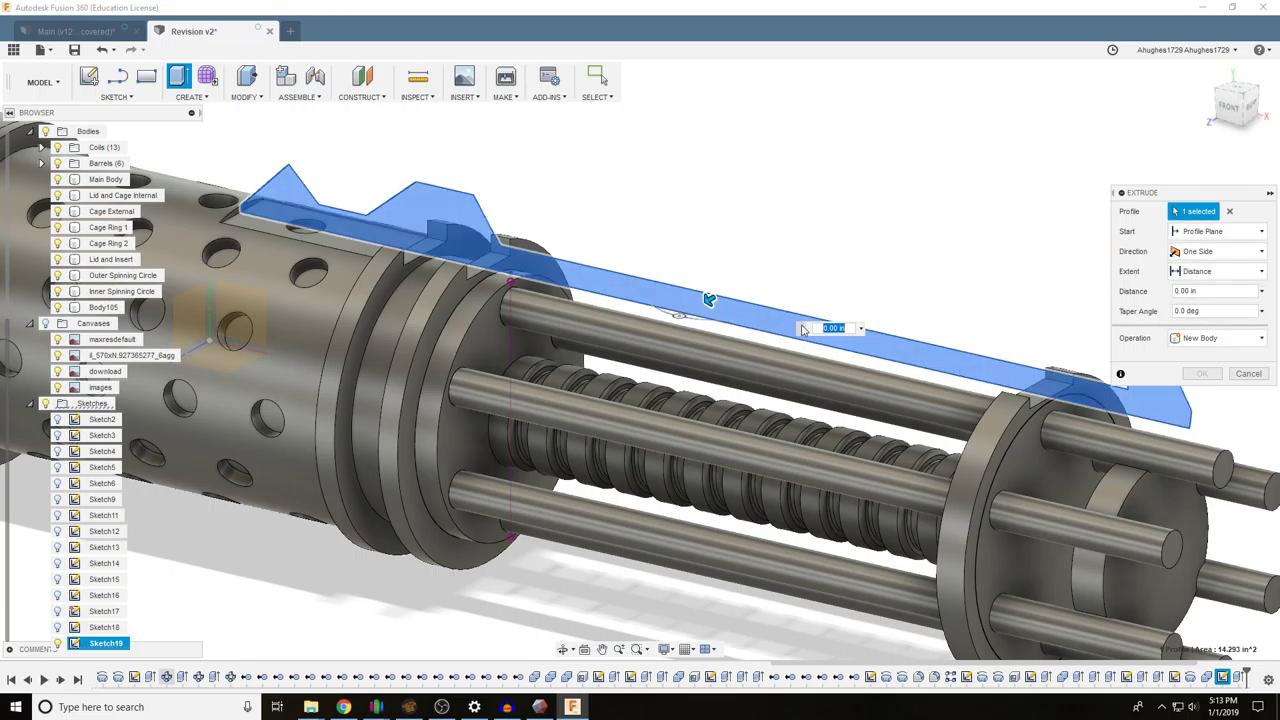
pyautogui.write('.75')
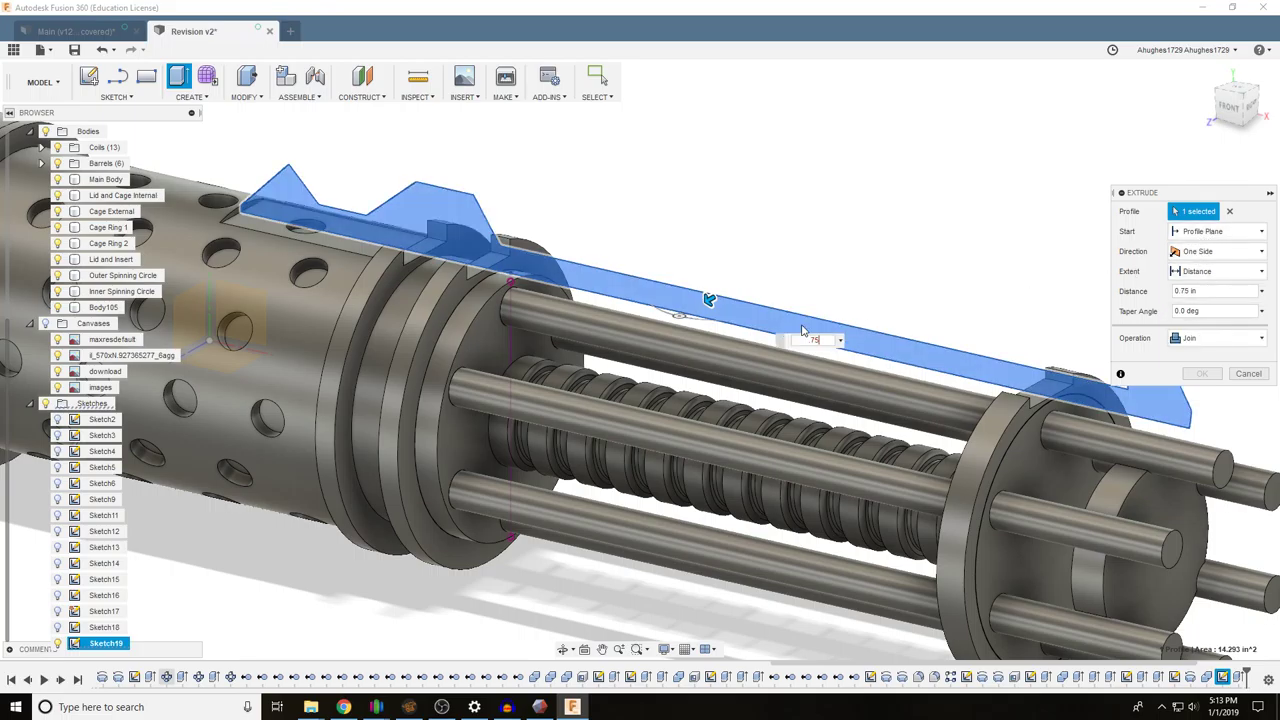
pyautogui.press('Return')
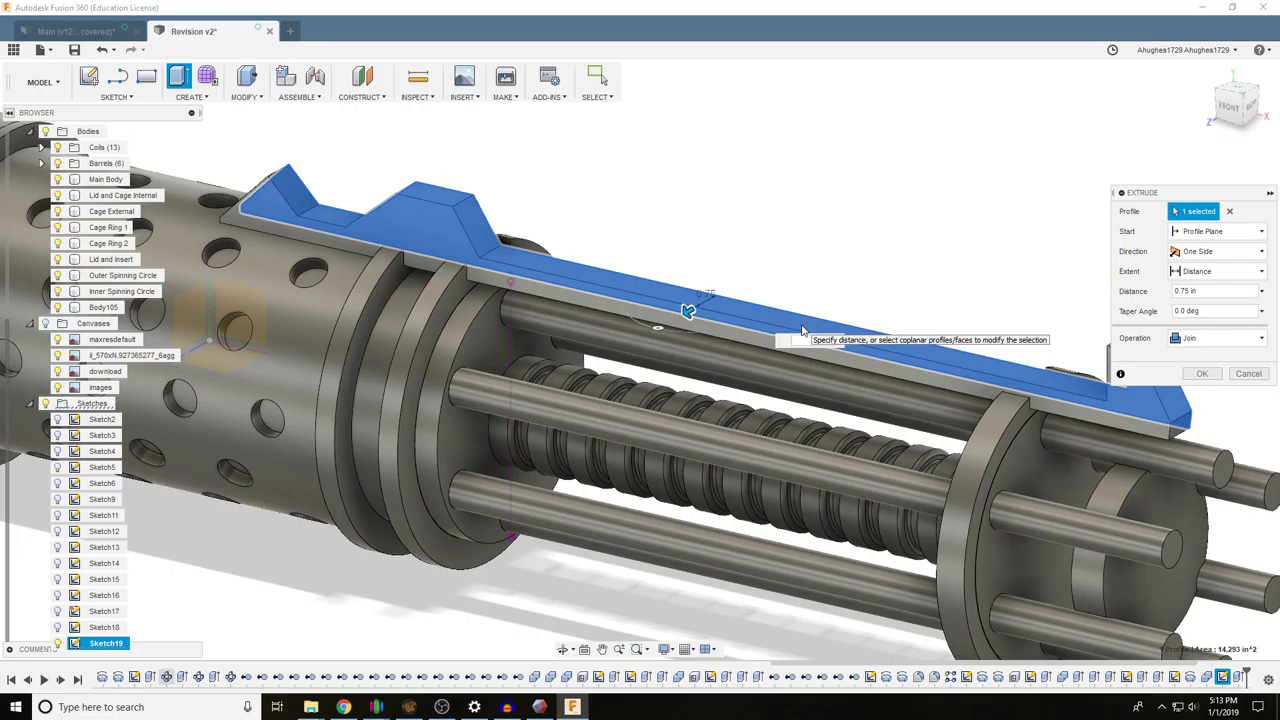
pyautogui.click(1195, 251)
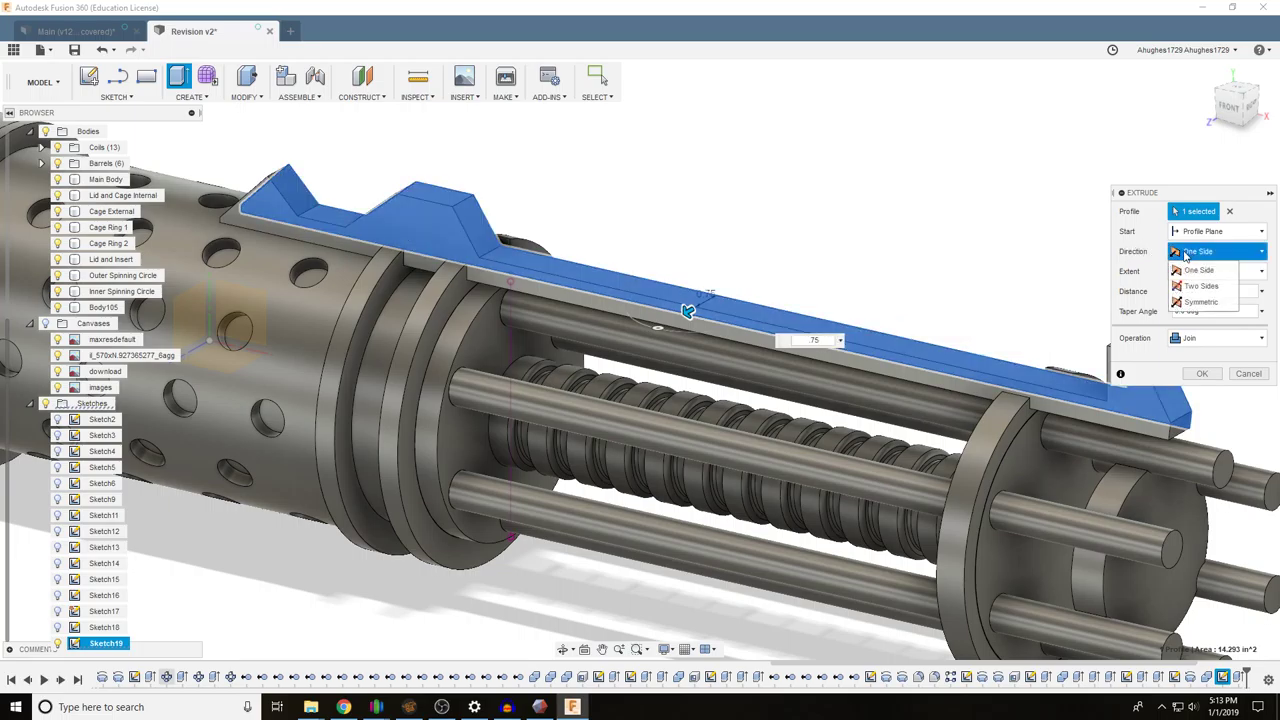
pyautogui.click(1200, 286)
pyautogui.click(1215, 251)
pyautogui.click(1200, 302)
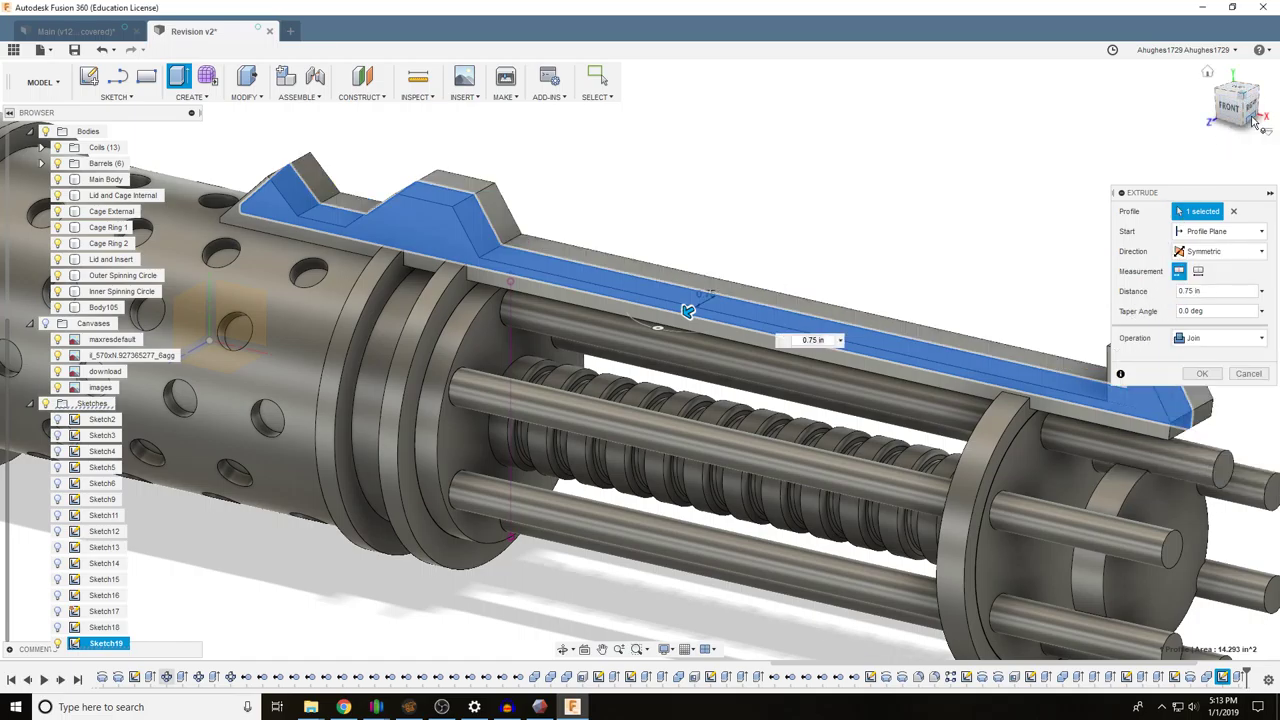
# Set the rail extrusion's operation to New Body and complete it
pyautogui.moveTo(1250, 109); pyautogui.dragTo(1236, 114)
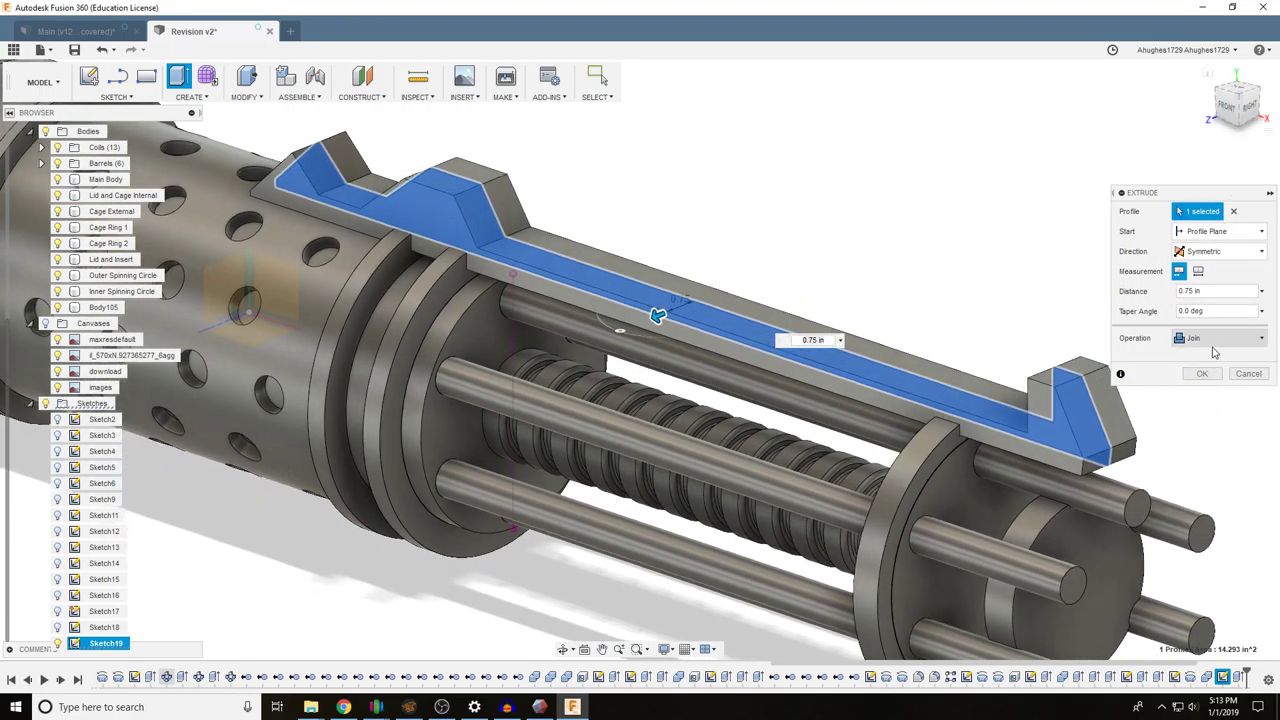
pyautogui.click(1215, 338)
pyautogui.click(1210, 424)
pyautogui.click(1222, 340)
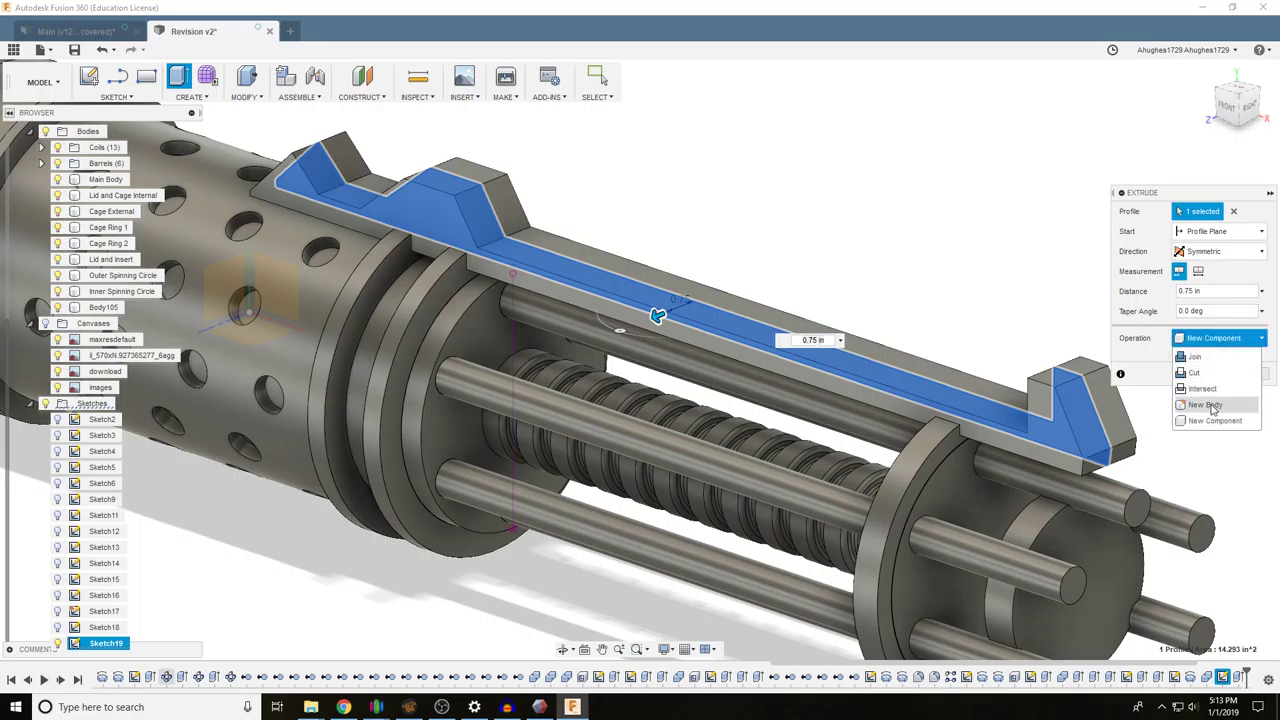
pyautogui.click(1207, 402)
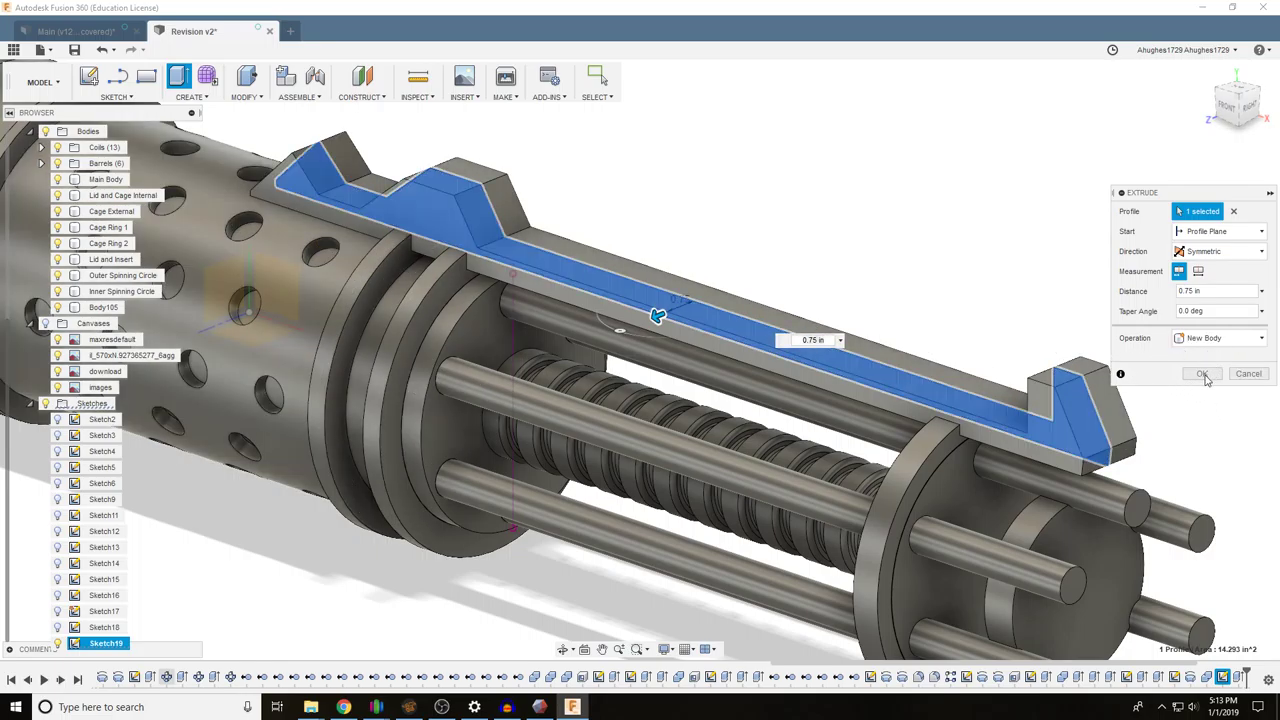
pyautogui.click(1202, 374)
# Rename the new rail body Sight Rail and the disc body at the barrel ends Barrel Connector
pyautogui.click(103, 323)
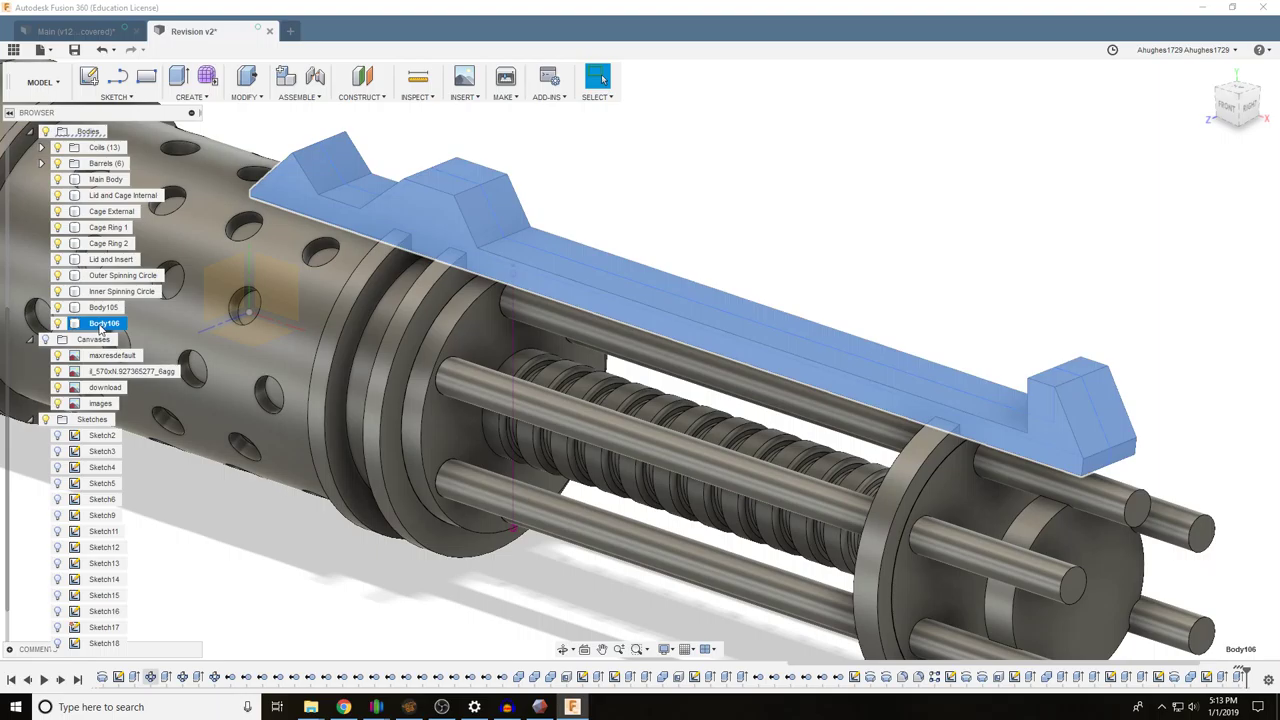
pyautogui.rightClick(93, 327)
pyautogui.click(93, 327)
pyautogui.click(95, 325)
pyautogui.press('Return')
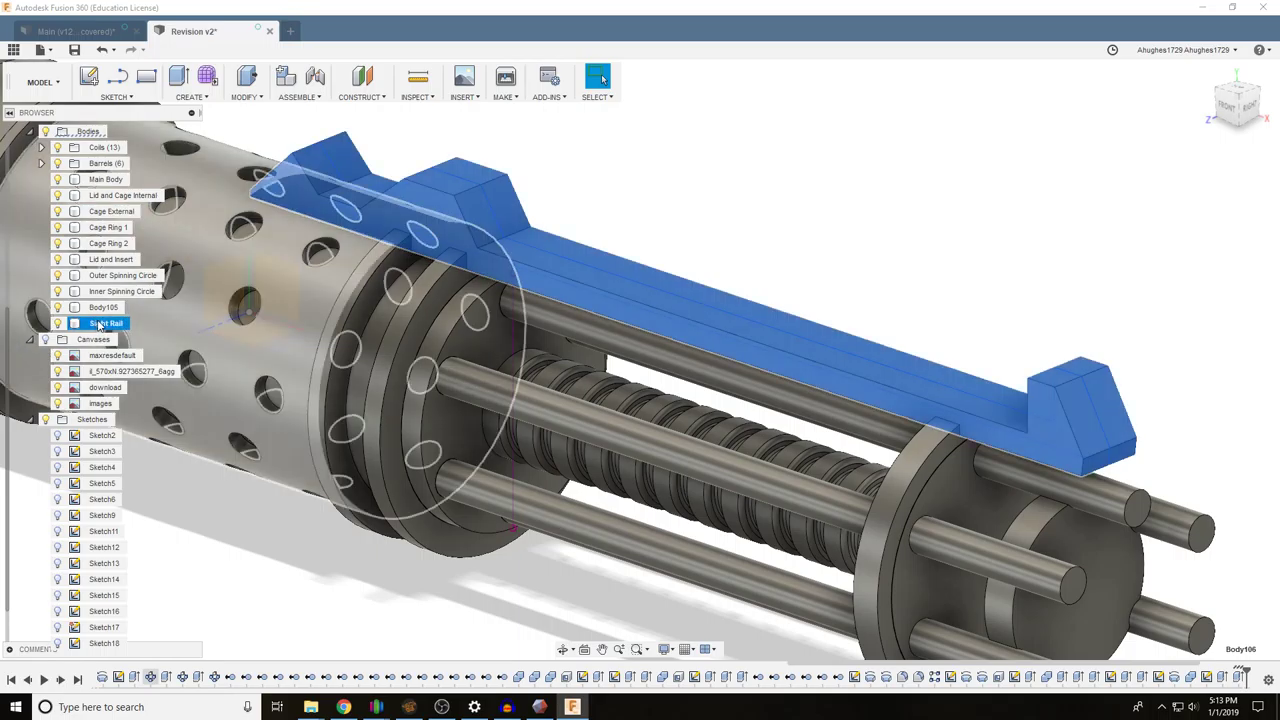
pyautogui.click(105, 308)
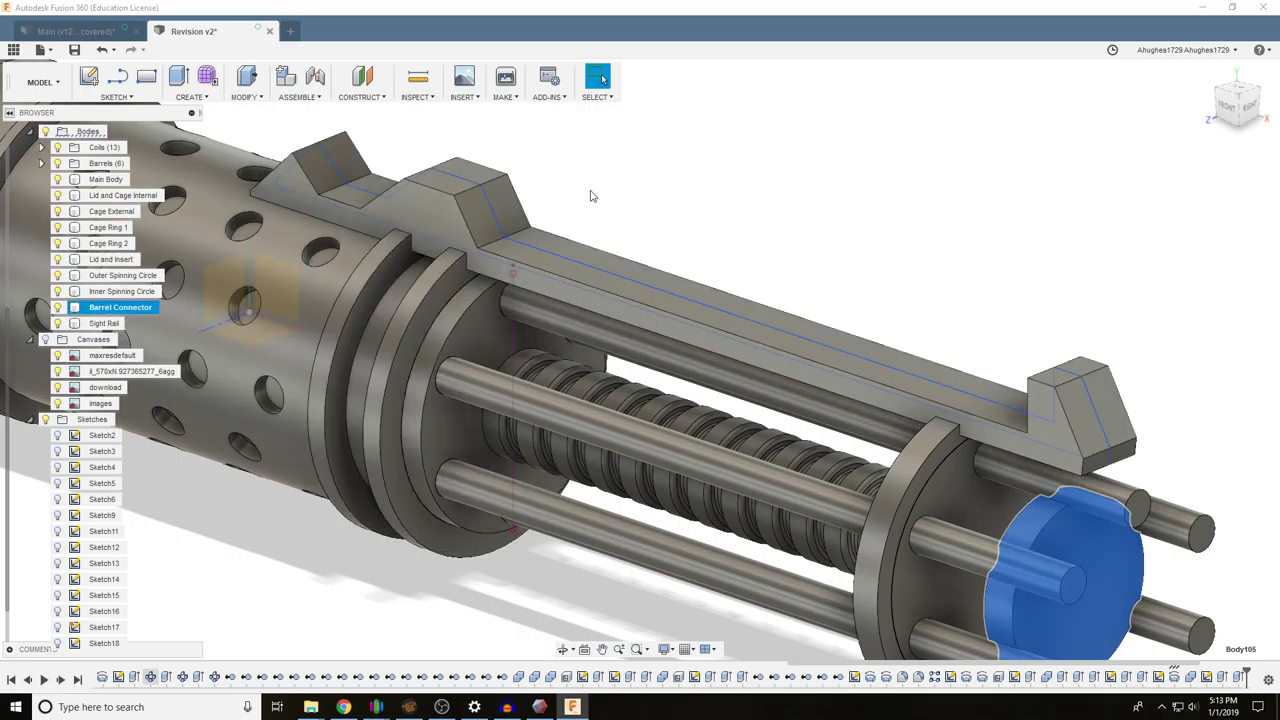
# Show the reference canvases and examine the rail's front and rear sights in the coloured blaster image
pyautogui.scroll(-3, 591, 196)
pyautogui.moveTo(657, 224); pyautogui.dragTo(843, 329, button='middle')
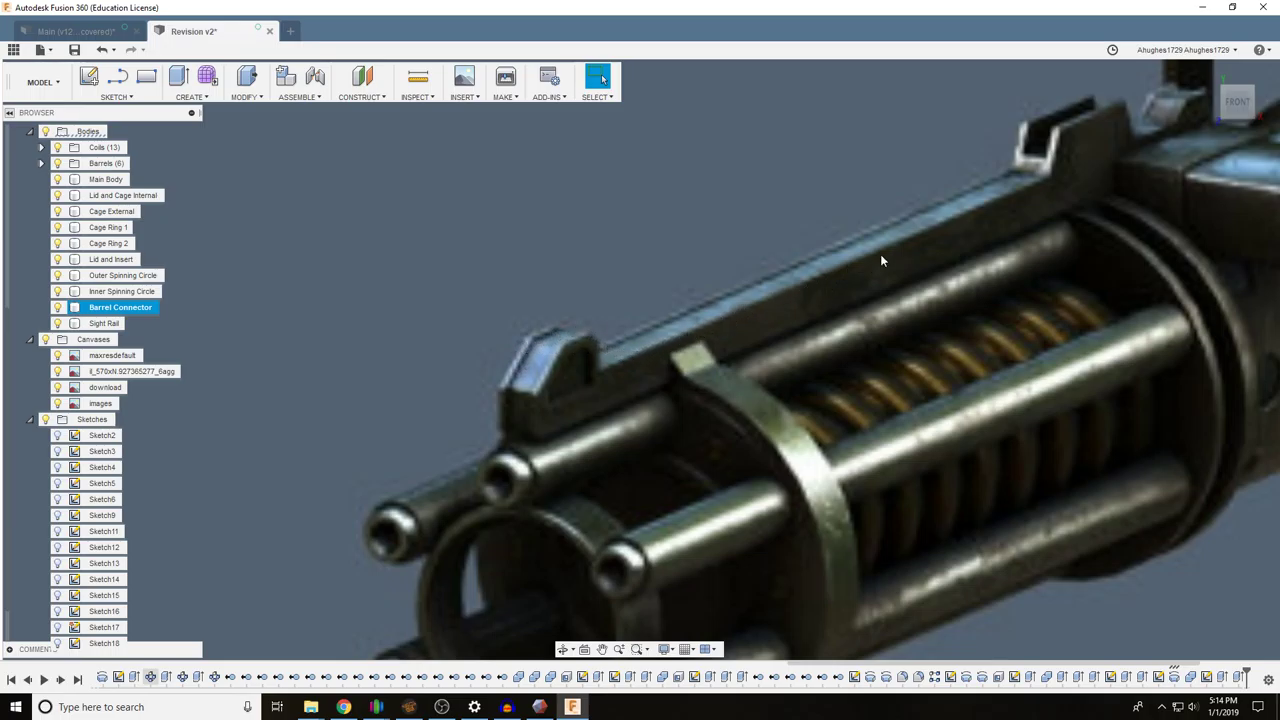
pyautogui.moveTo(1090, 120); pyautogui.dragTo(837, 288, button='middle')
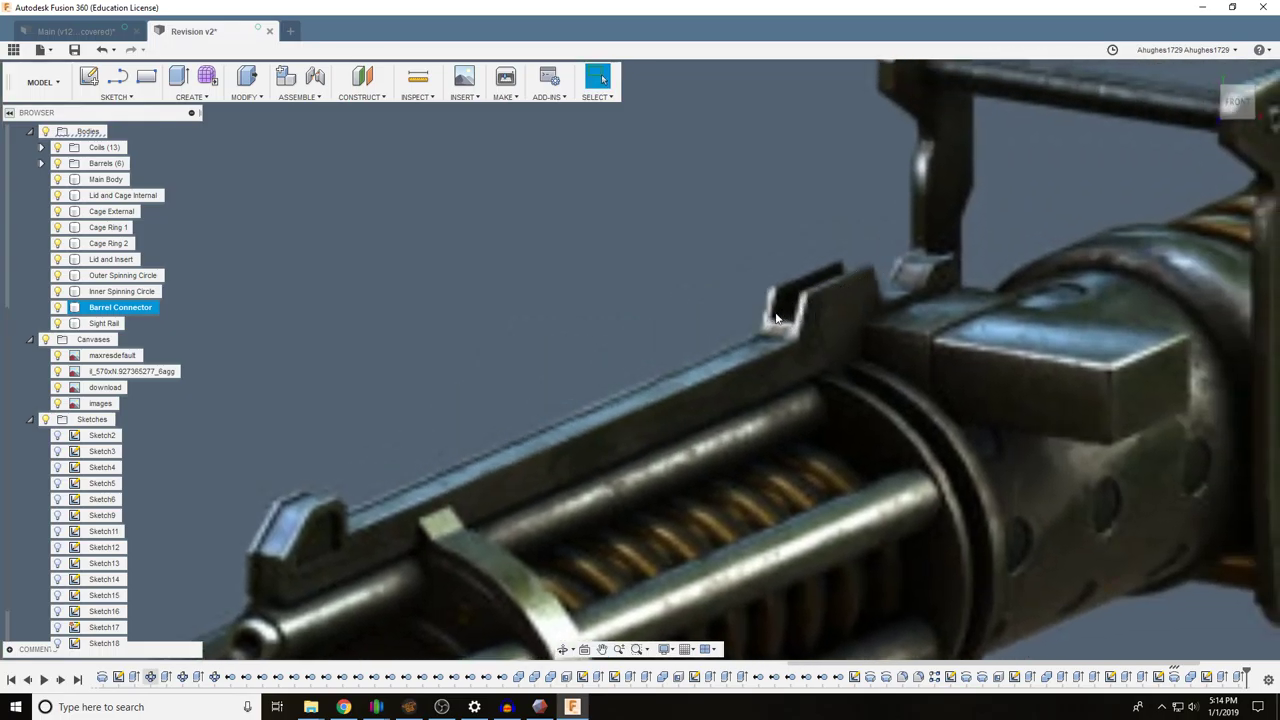
pyautogui.scroll(-8, 805, 305)
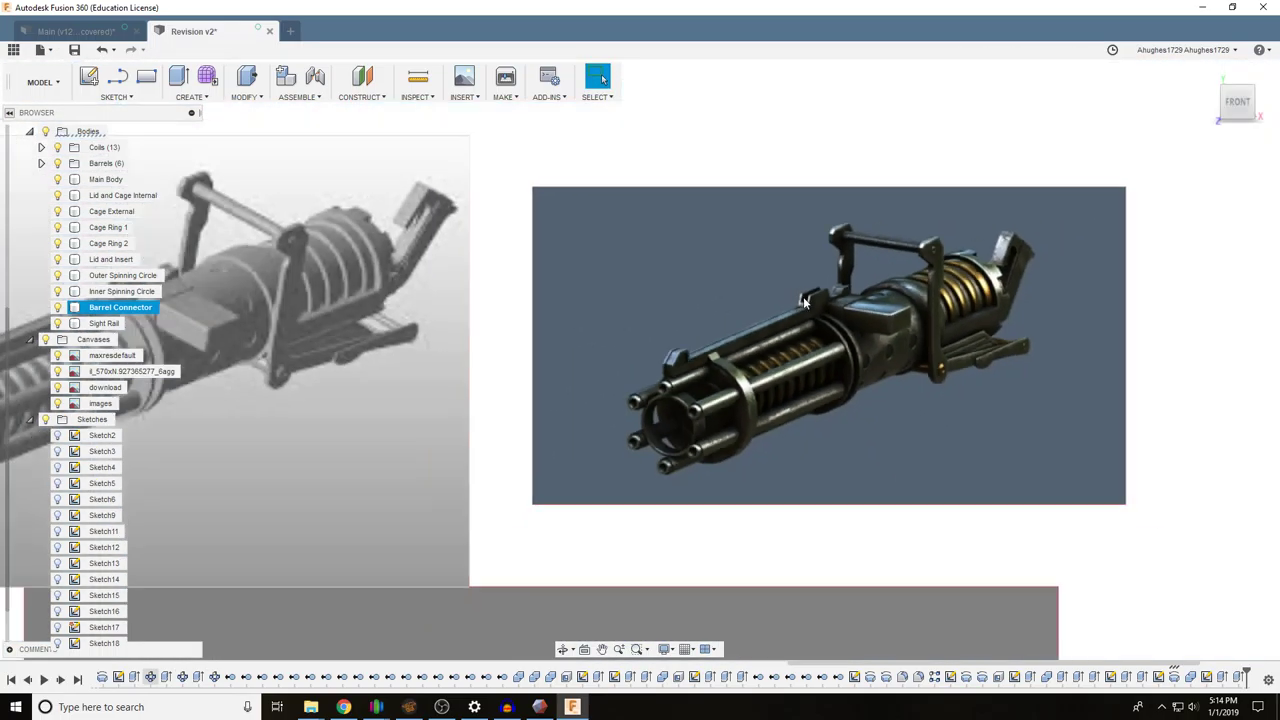
pyautogui.moveTo(530, 339); pyautogui.dragTo(724, 352, button='middle')
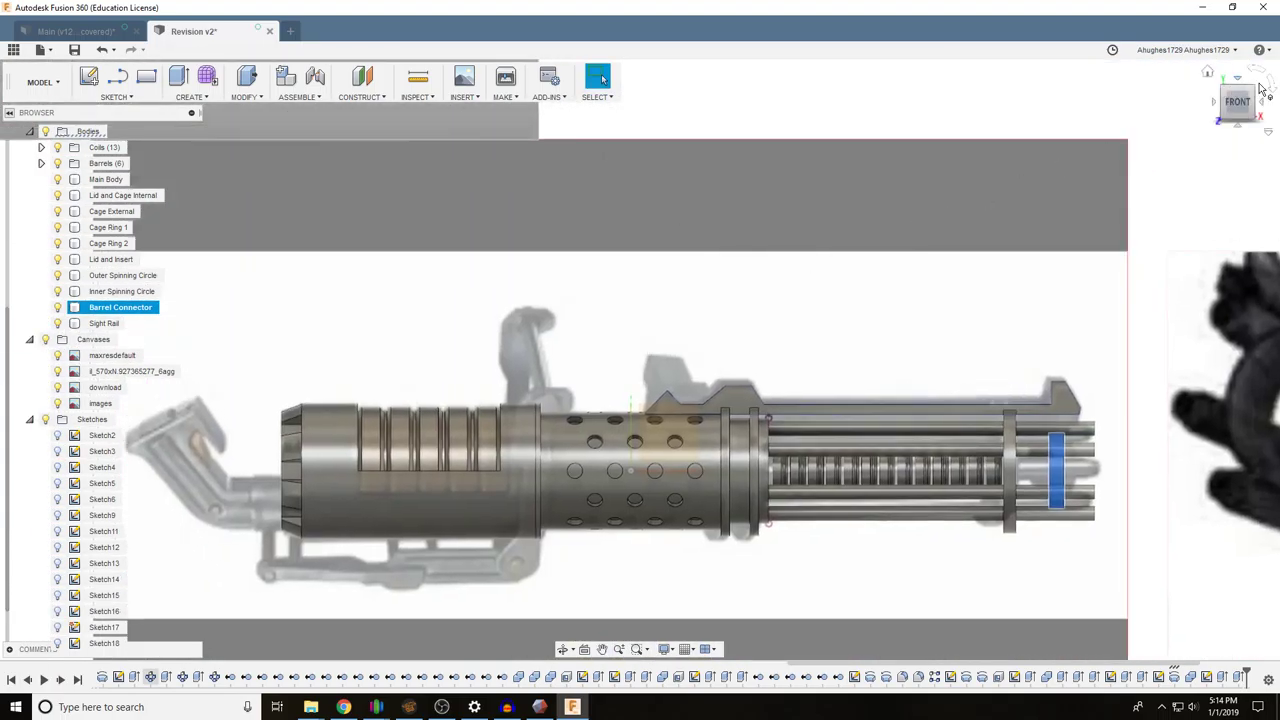
pyautogui.keyDown('shift'); pyautogui.moveTo(811, 257); pyautogui.dragTo(602, 80, button='middle'); pyautogui.keyUp('shift')
# Hide the canvases and sketches and inspect the sight rail body from above and from the back side
pyautogui.moveTo(1245, 122); pyautogui.dragTo(1096, 143)
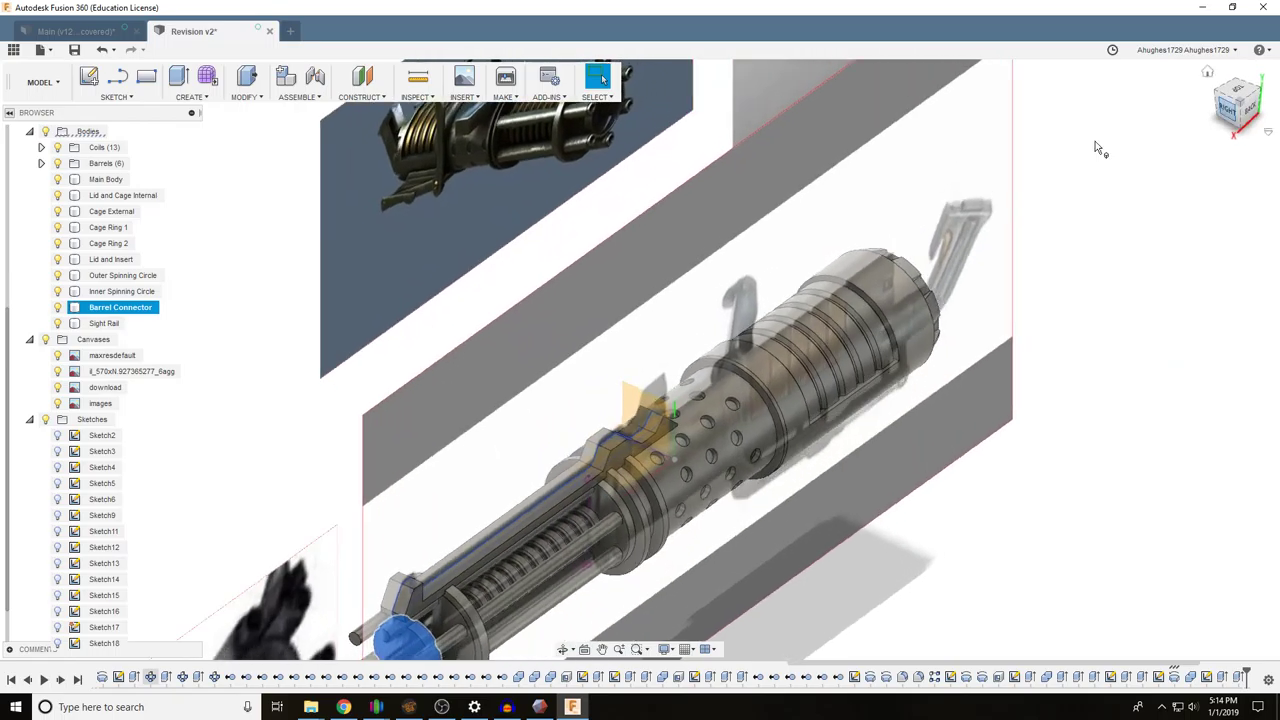
pyautogui.moveTo(642, 310); pyautogui.dragTo(764, 199, button='middle')
pyautogui.press('Escape')
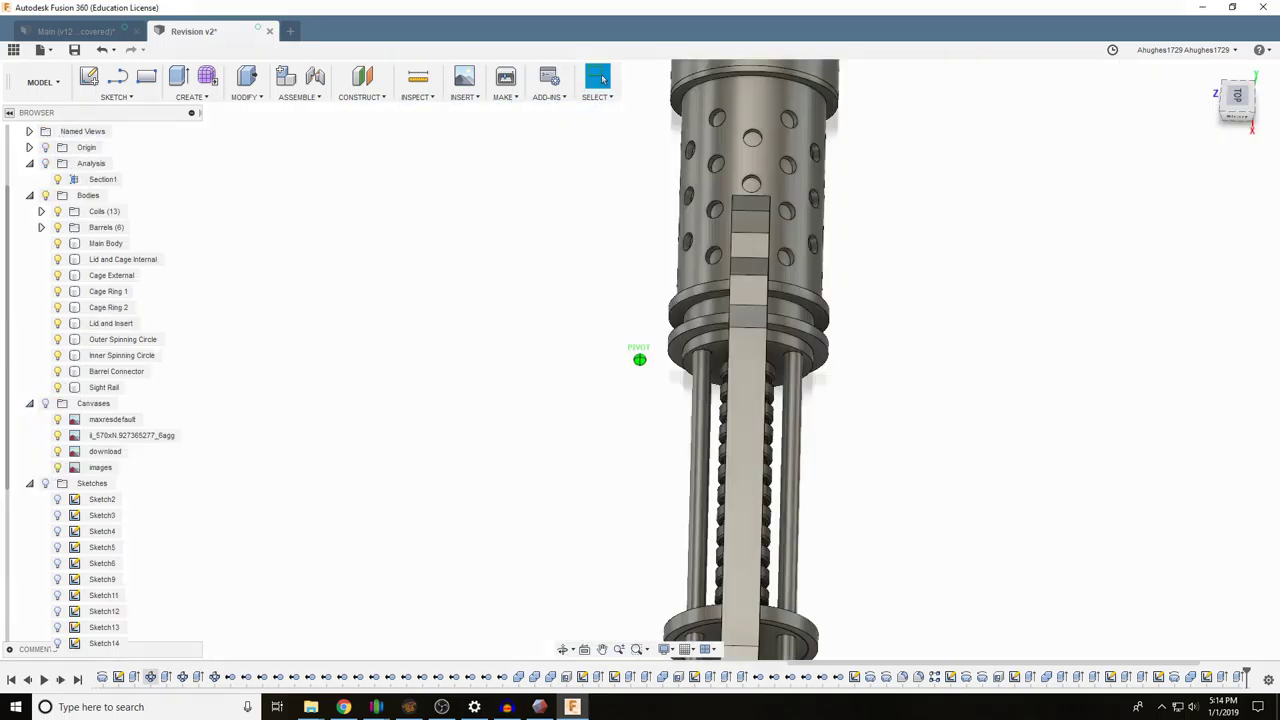
pyautogui.keyDown('shift'); pyautogui.moveTo(868, 482); pyautogui.dragTo(707, 395, button='middle'); pyautogui.keyUp('shift')
pyautogui.click(695, 397)
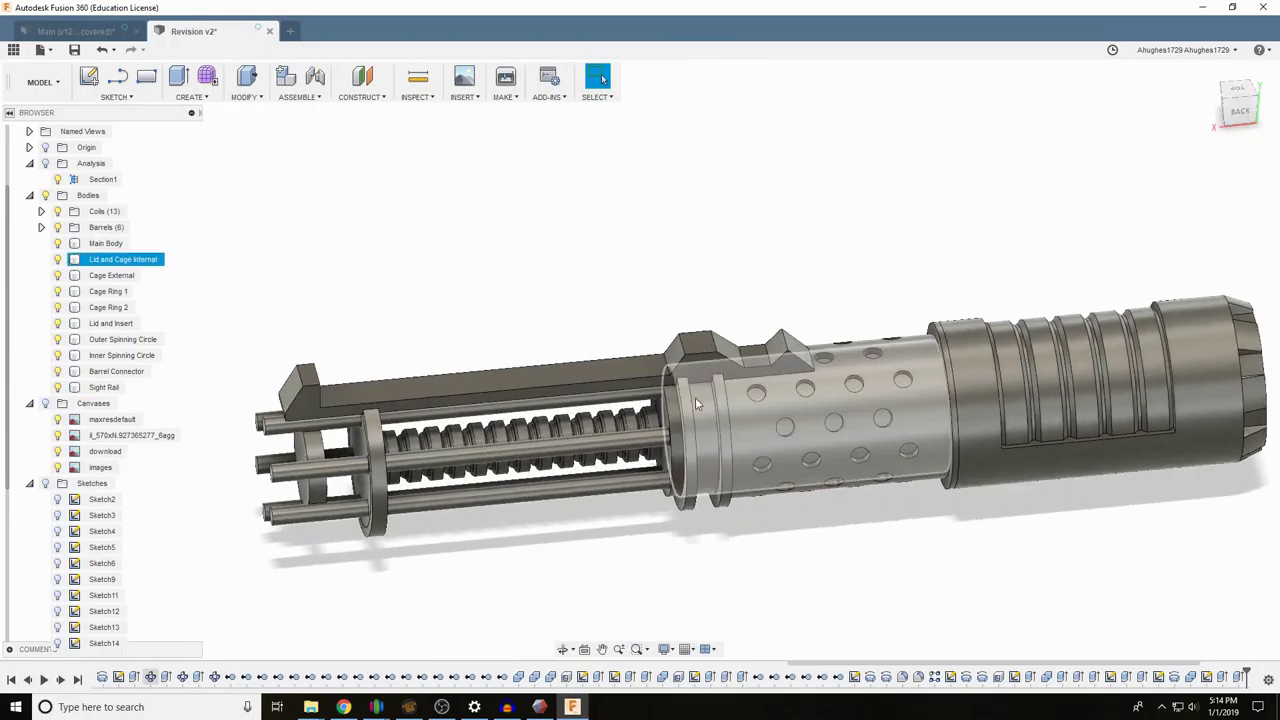
pyautogui.scroll(5, 695, 397)
# Try a Shell on the sight rail, selecting its long top face and the upper faces of both rear bumps for removal
pyautogui.click(190, 97)
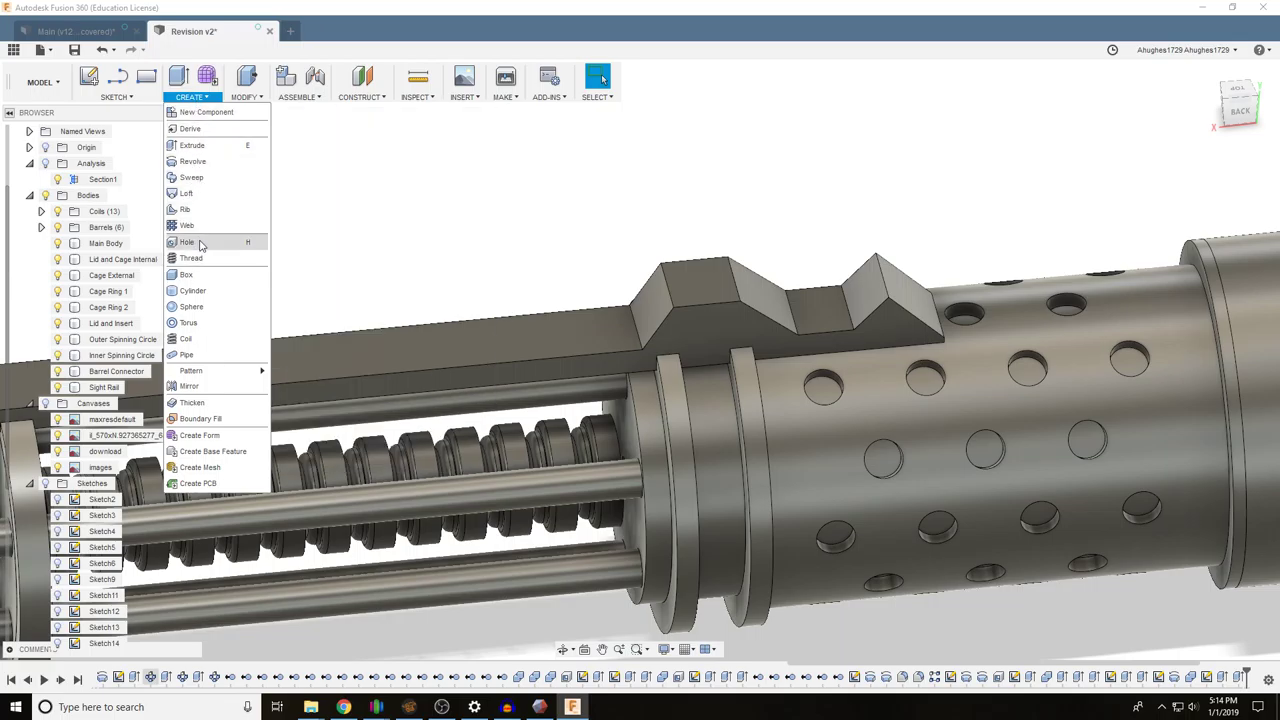
pyautogui.click(245, 97)
pyautogui.click(290, 163)
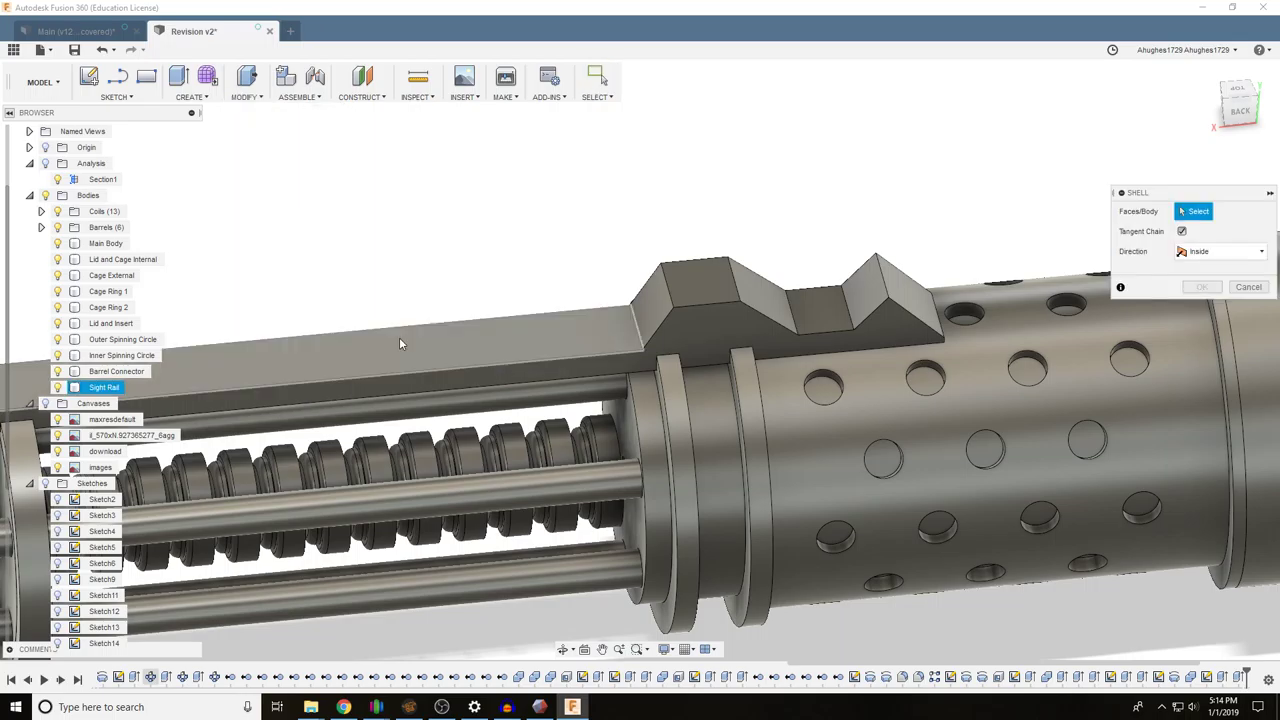
pyautogui.click(494, 345)
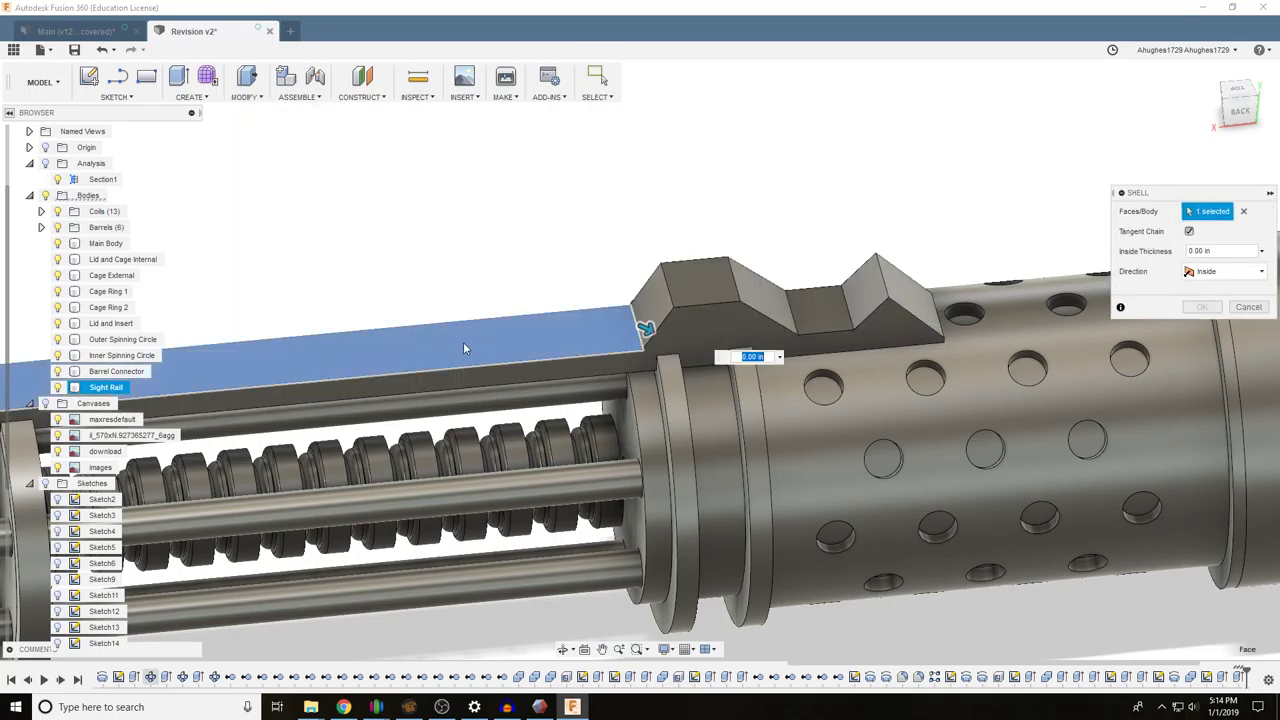
pyautogui.click(652, 320)
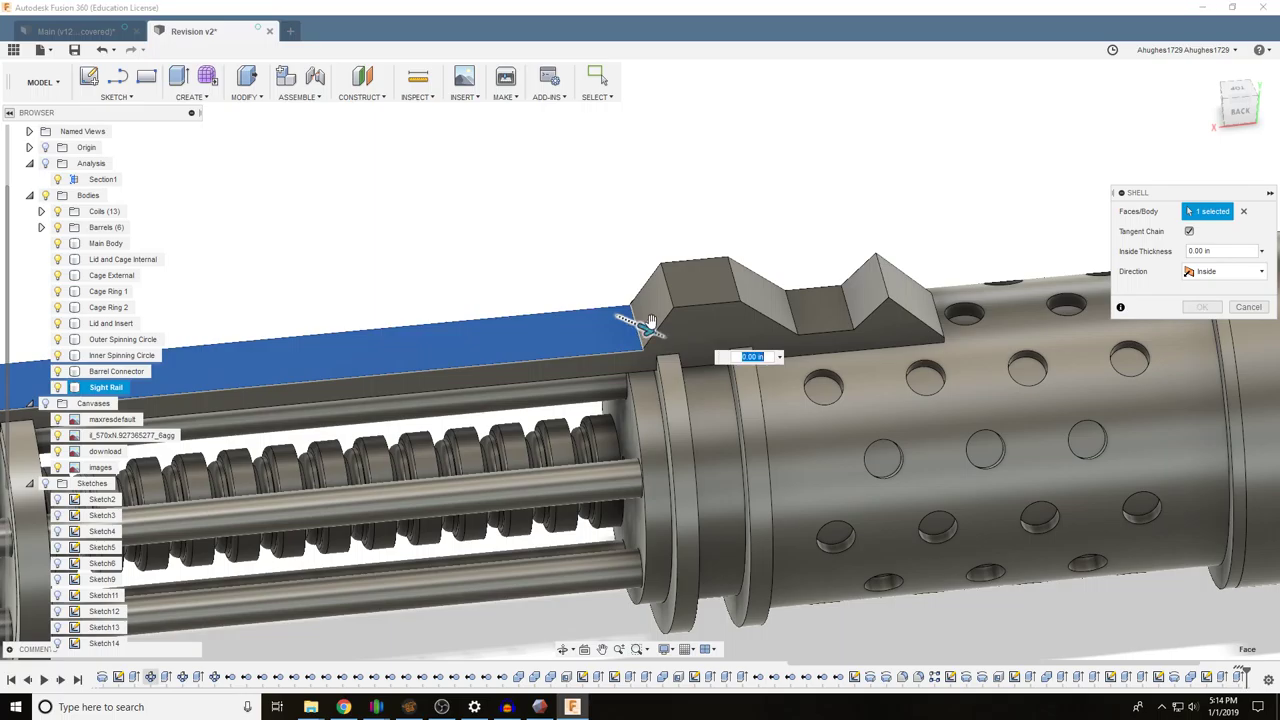
pyautogui.click(695, 275)
pyautogui.click(822, 301)
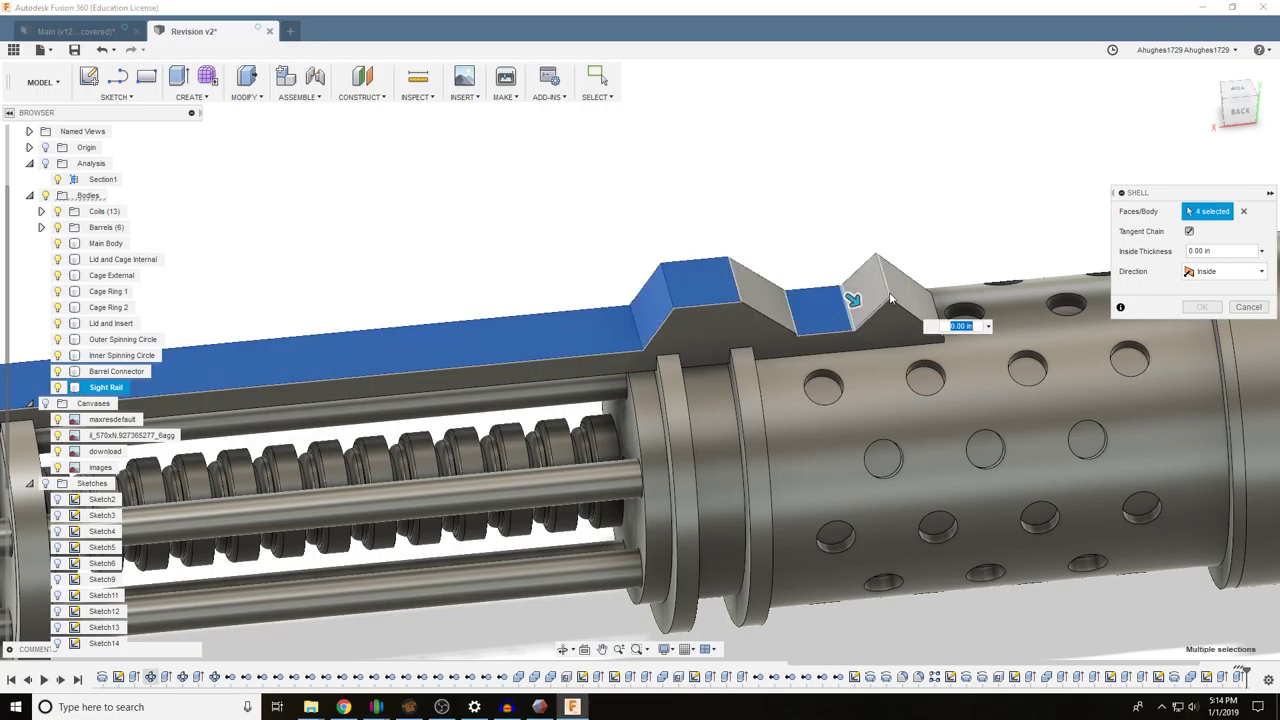
pyautogui.click(870, 290)
pyautogui.click(897, 292)
pyautogui.click(768, 298)
# Add the front sight's top, sloped front and vertical rear faces to the shell selection
pyautogui.moveTo(526, 209); pyautogui.dragTo(897, 197, button='middle')
pyautogui.scroll(-3, 900, 205)
pyautogui.scroll(4, 474, 320)
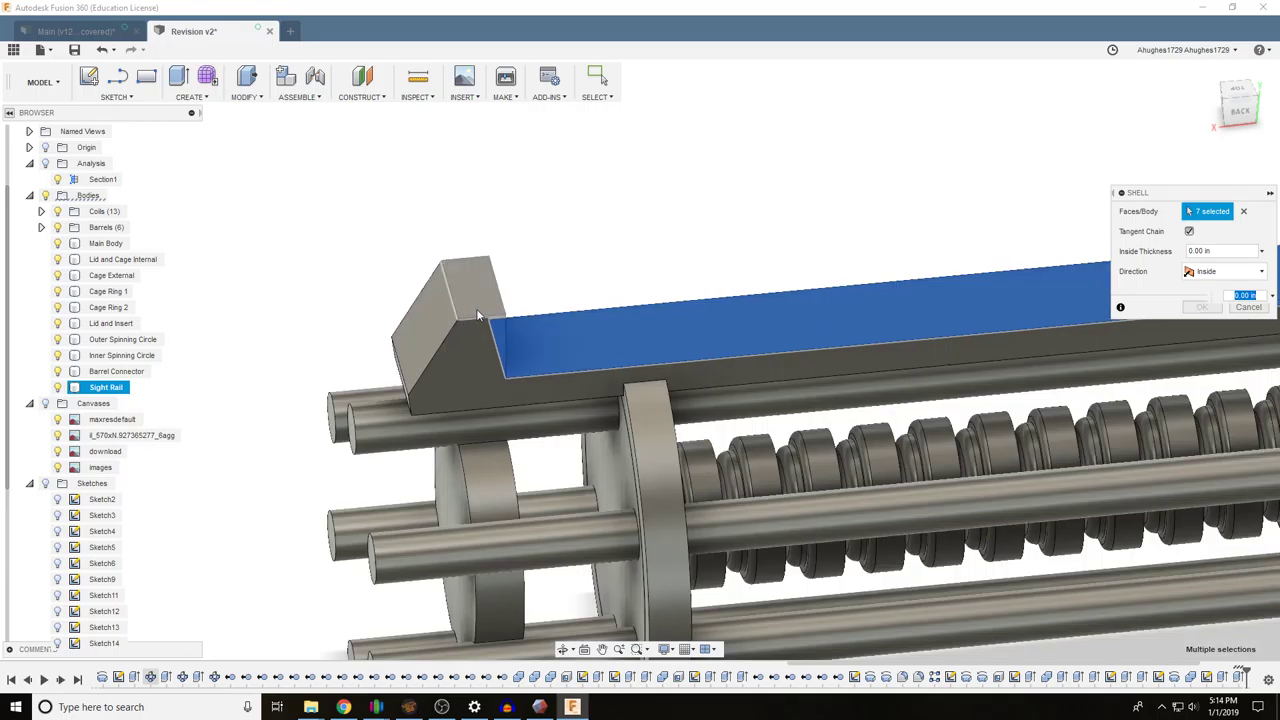
pyautogui.click(476, 312)
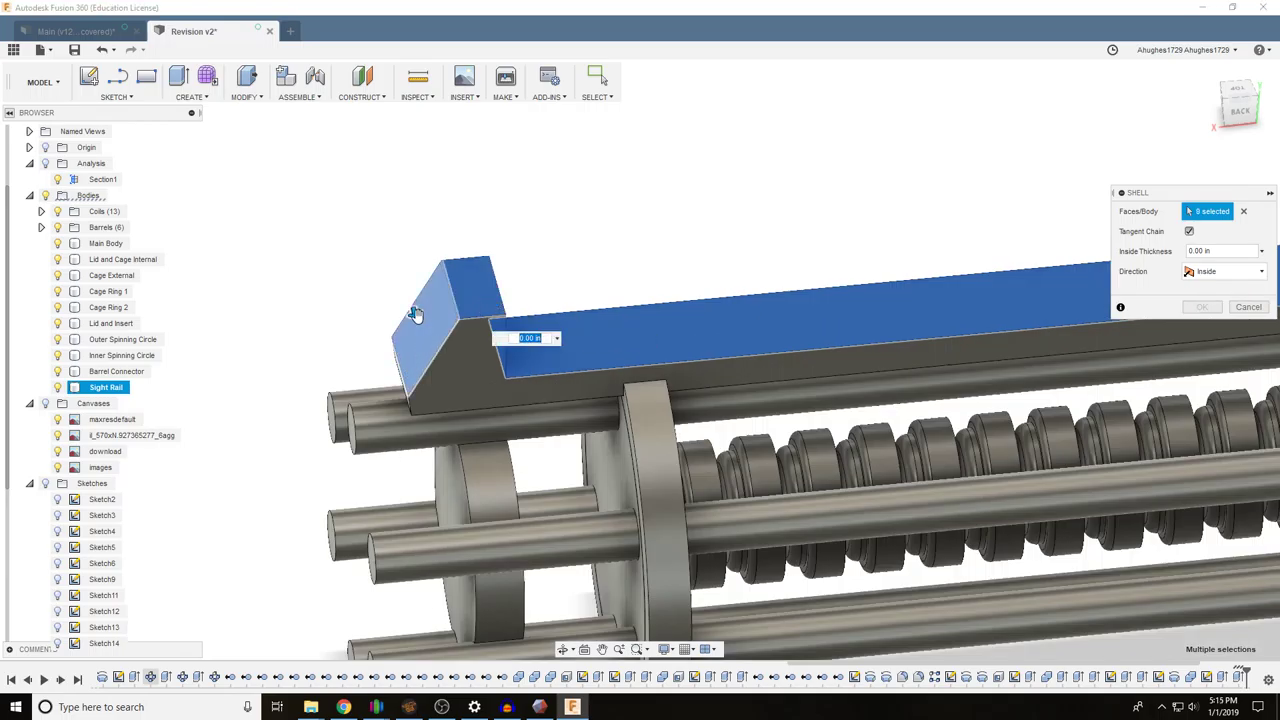
pyautogui.moveTo(416, 314); pyautogui.dragTo(414, 311)
pyautogui.moveTo(1244, 114); pyautogui.dragTo(1138, 153)
pyautogui.click(308, 258)
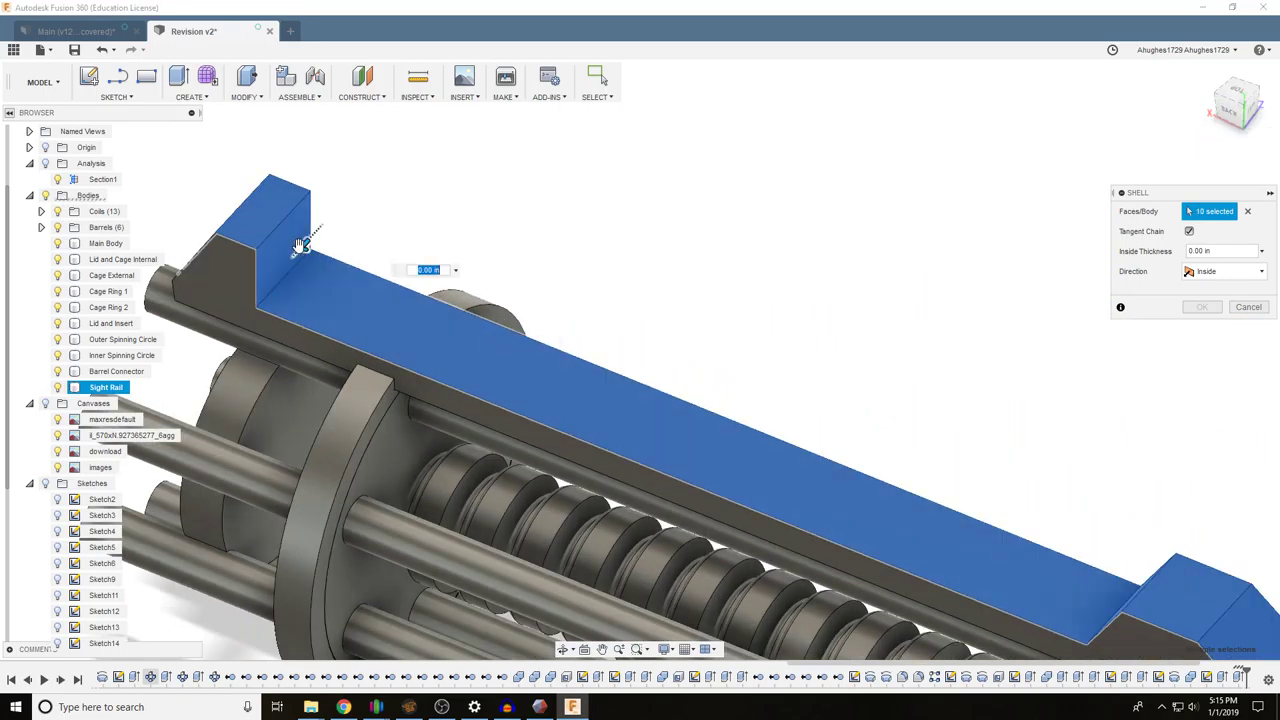
# Try an inside thickness of 0.10 in, add one more face to the shell and raise the thickness to 0.30 in
pyautogui.write('0.1')
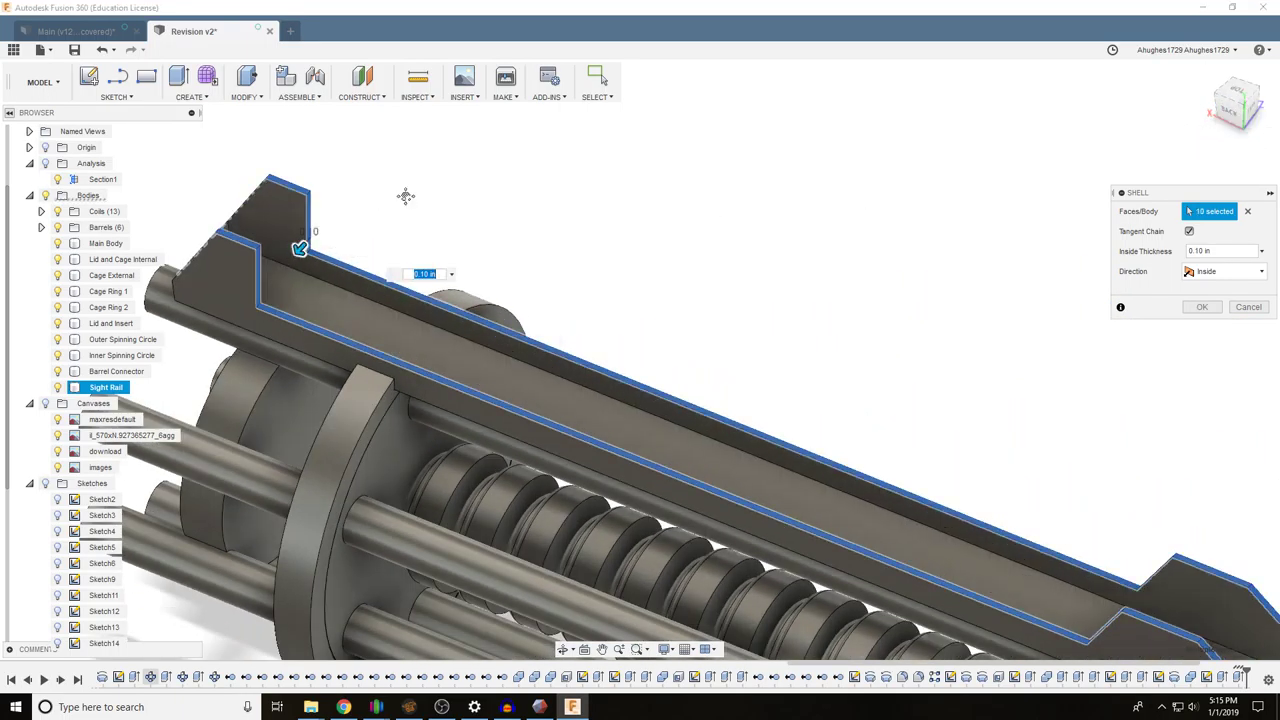
pyautogui.moveTo(406, 197); pyautogui.dragTo(376, 209, button='middle')
pyautogui.moveTo(1248, 108); pyautogui.dragTo(1252, 110)
pyautogui.moveTo(1252, 110); pyautogui.dragTo(1243, 114)
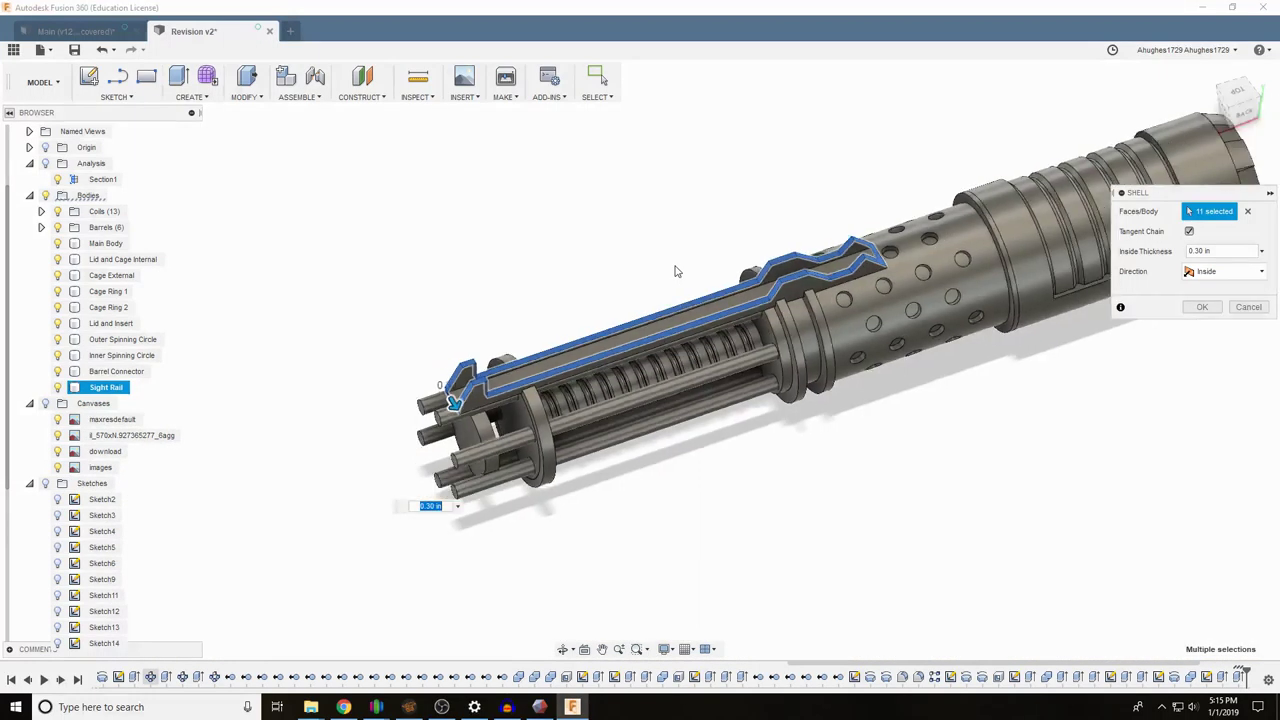
# Compare the shell preview with the sight rail in the coloured reference canvas and cancel the Shell
pyautogui.scroll(-3, 677, 270)
pyautogui.moveTo(777, 203); pyautogui.dragTo(743, 315, button='middle')
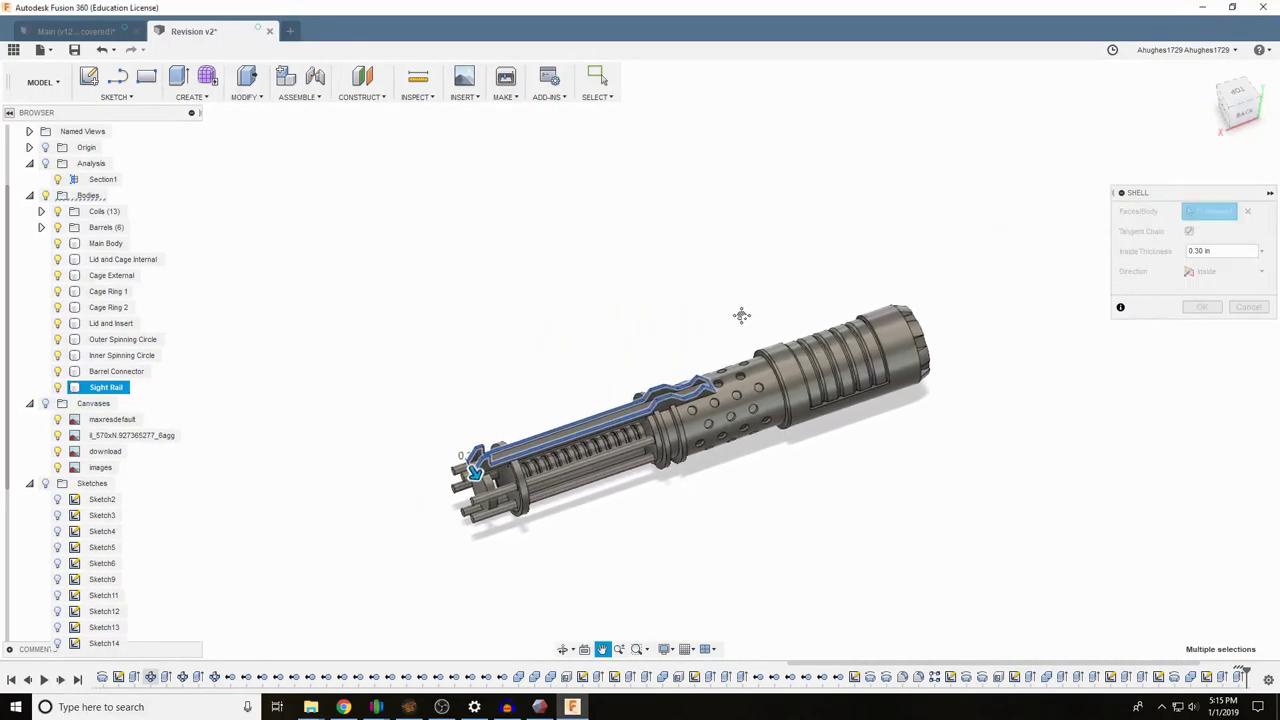
pyautogui.click(45, 403)
pyautogui.scroll(4, 564, 166)
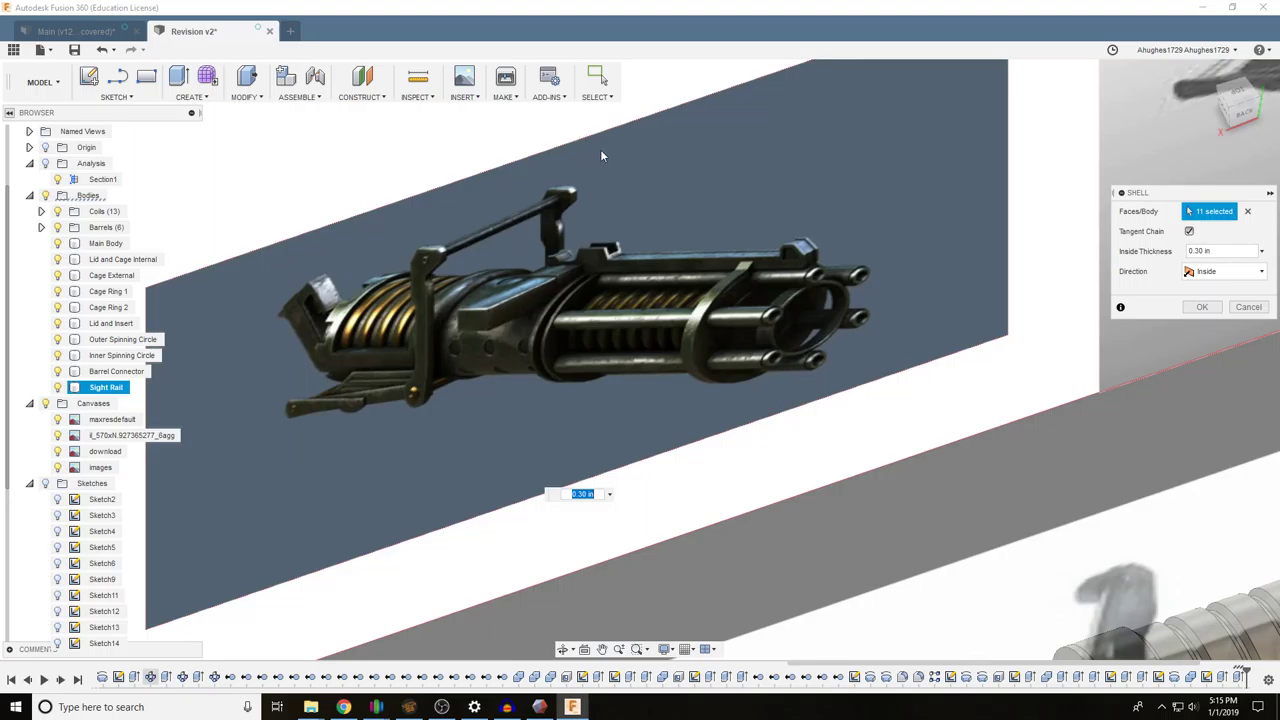
pyautogui.scroll(3, 730, 225)
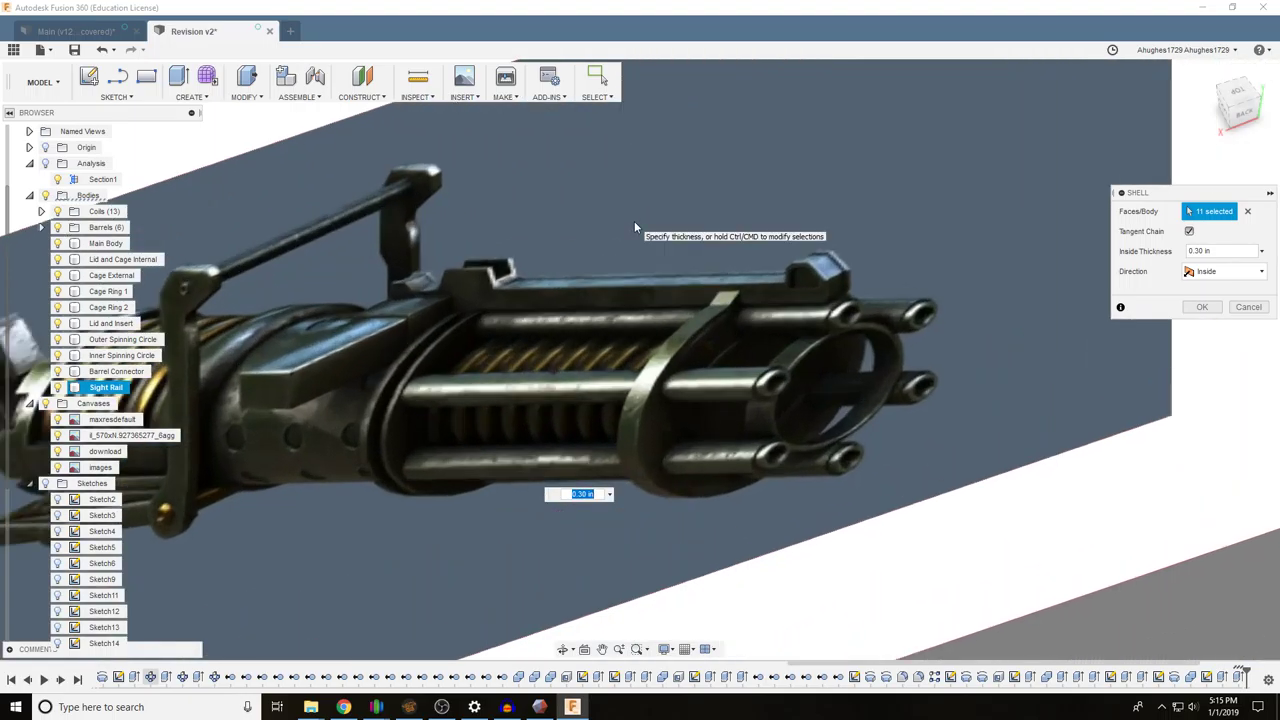
pyautogui.scroll(-3, 697, 231)
pyautogui.scroll(-2, 1042, 418)
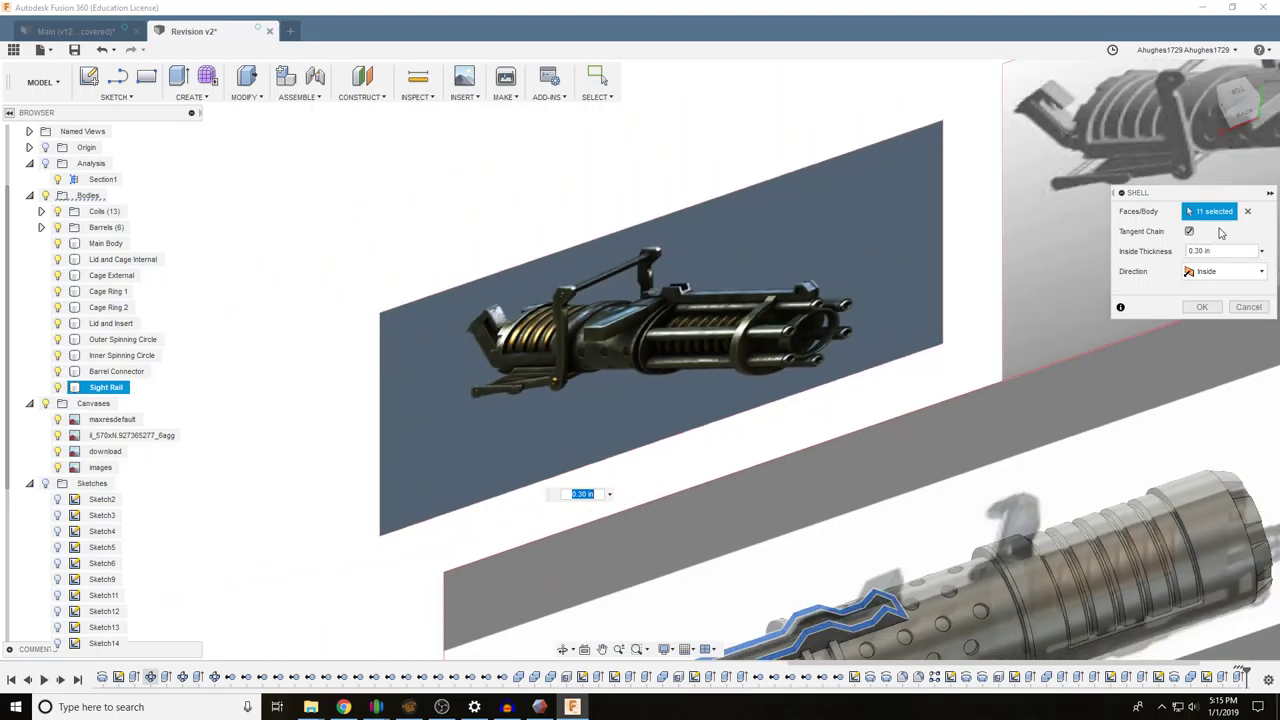
pyautogui.moveTo(841, 356); pyautogui.dragTo(653, 150, button='middle')
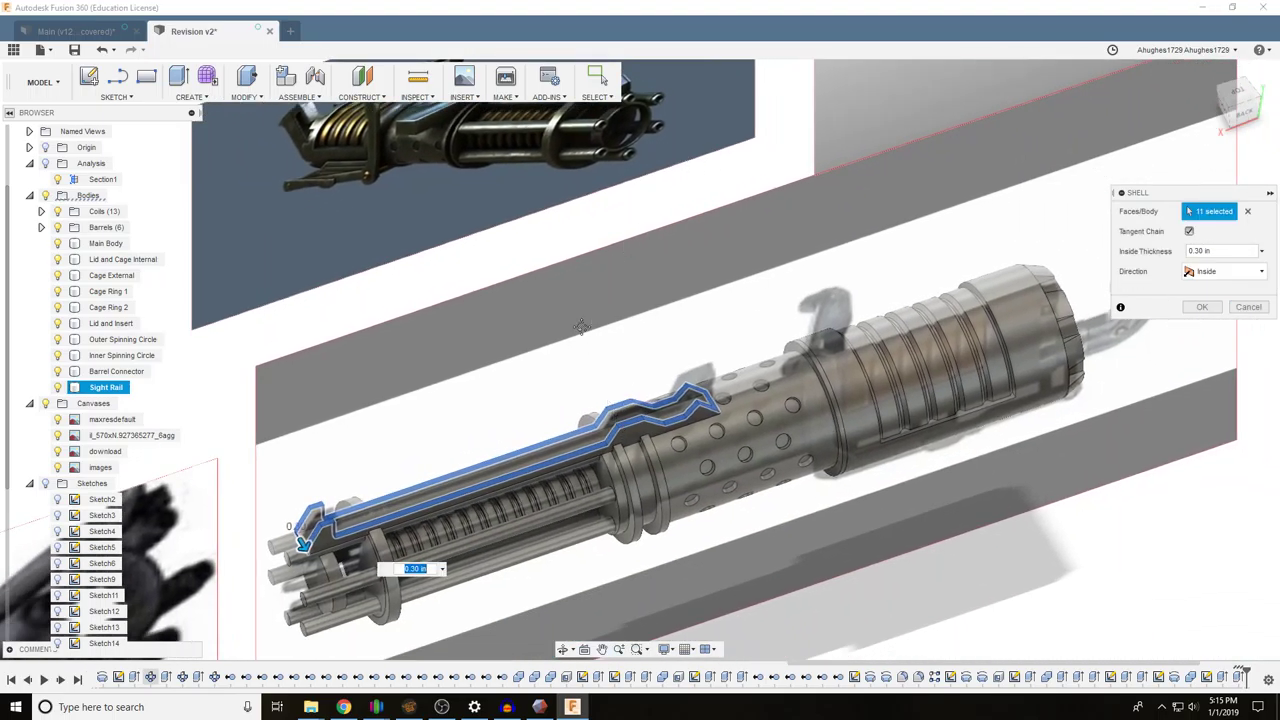
pyautogui.moveTo(582, 327); pyautogui.dragTo(620, 408, button='middle')
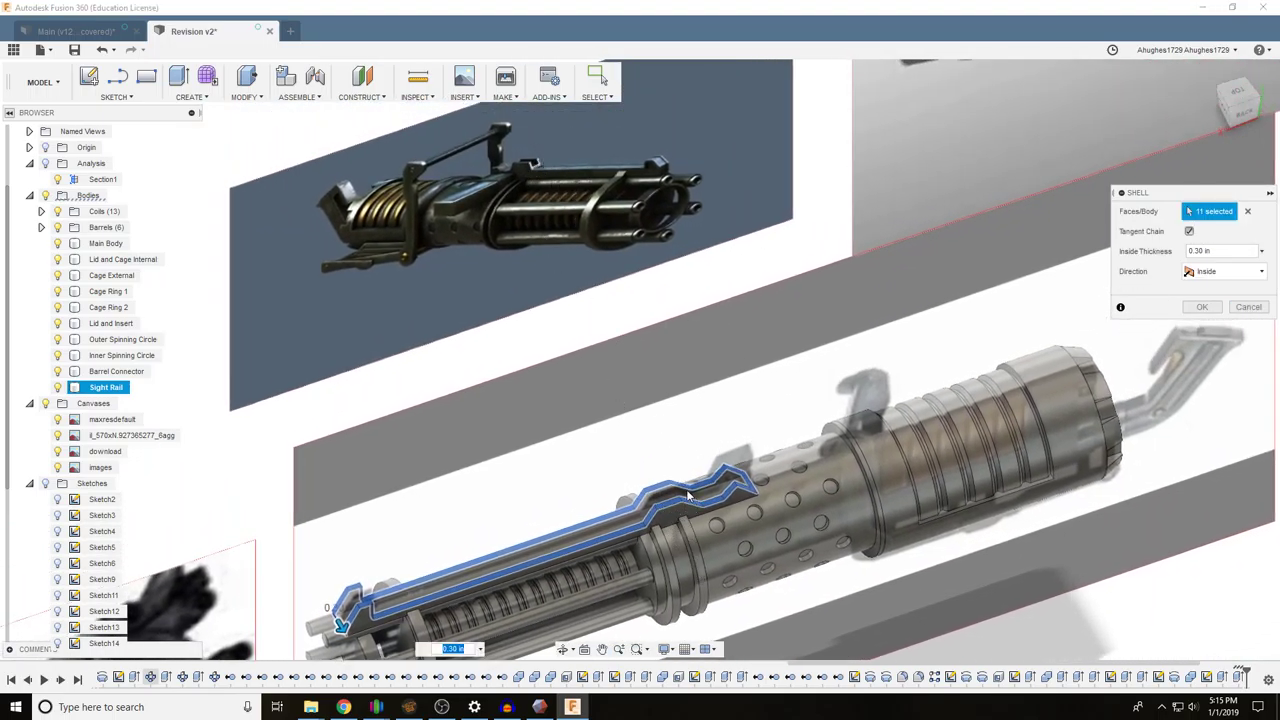
pyautogui.click(1248, 307)
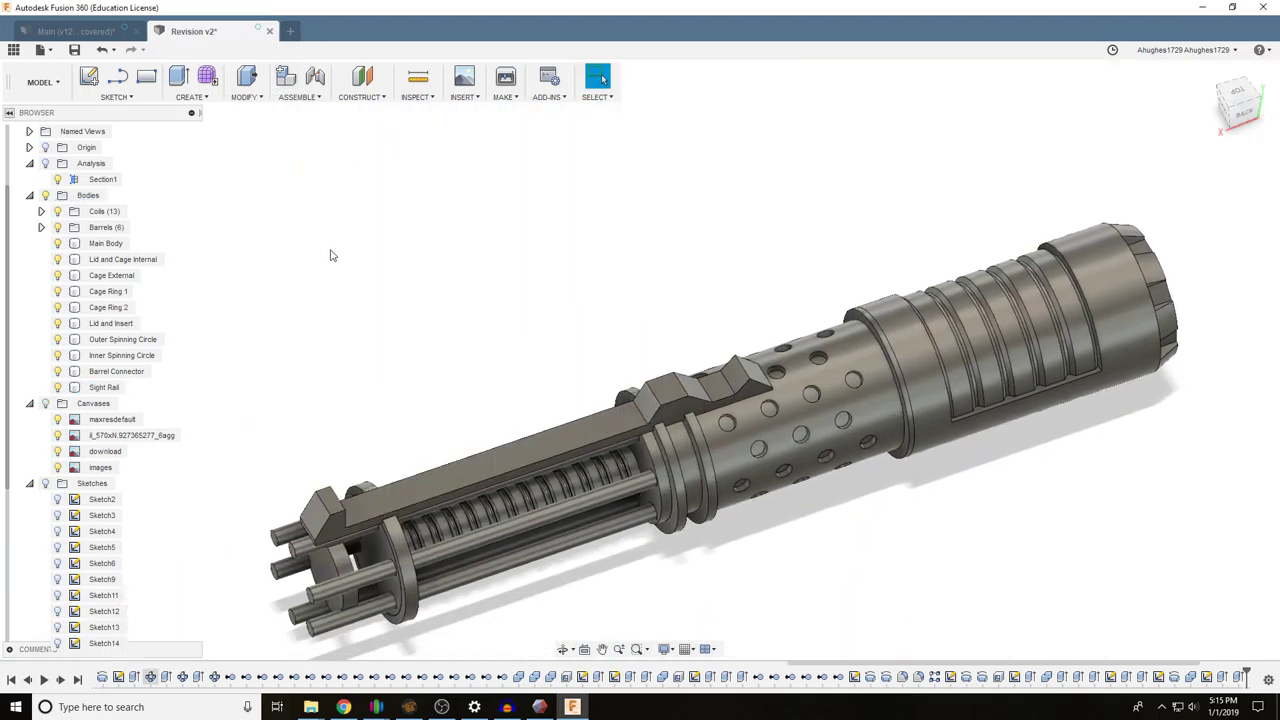
# Try a Shell on the sight rail, removing the forward bump's front slope, top and rear slope with a 0.30 in inside thickness
pyautogui.rightClick(315, 240)
pyautogui.click(334, 209)
pyautogui.scroll(4, 622, 387)
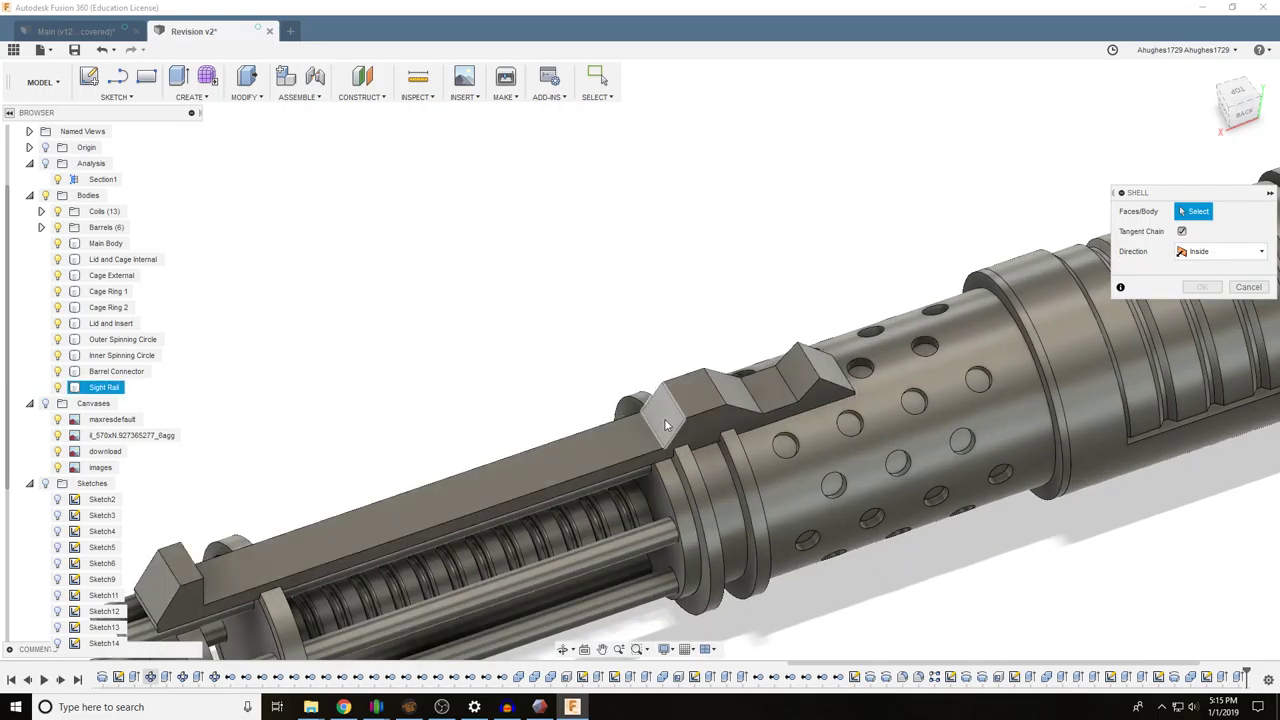
pyautogui.click(665, 425)
pyautogui.moveTo(754, 406); pyautogui.dragTo(720, 396)
pyautogui.scroll(4, 774, 421)
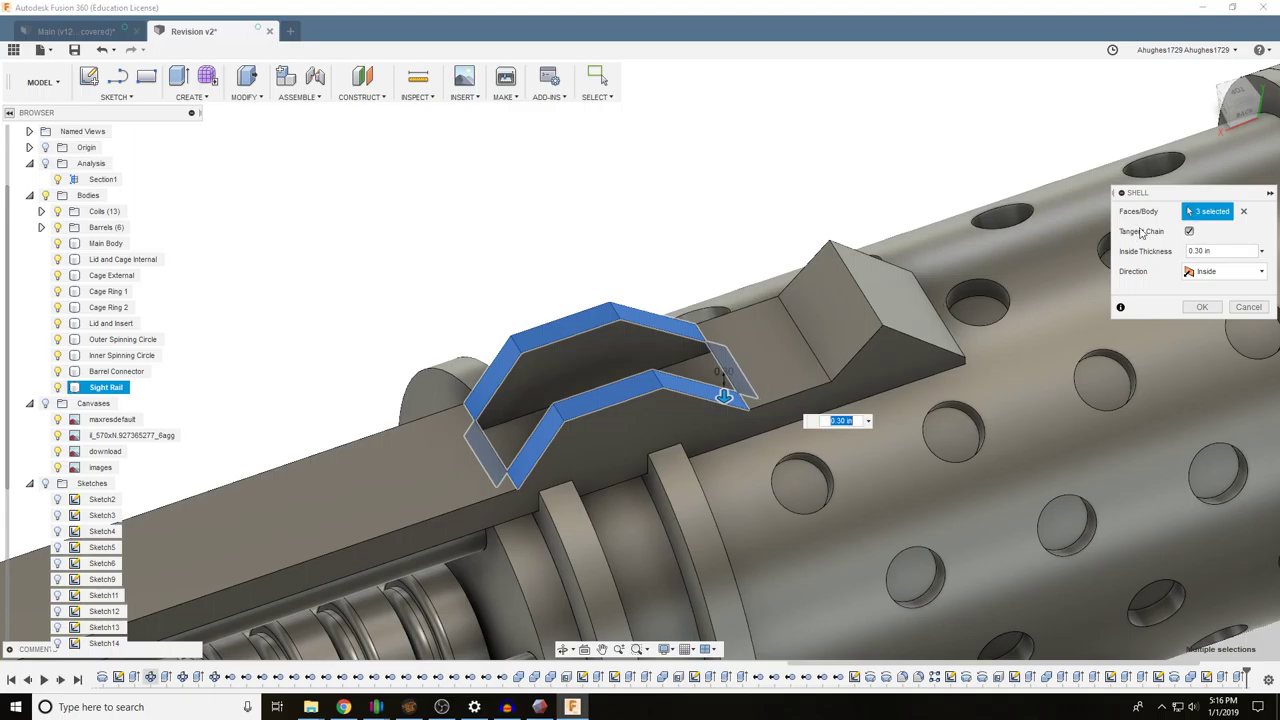
# Clear the shell faces, try removing only the forward bump's rear slope, and cancel the Shell
pyautogui.click(1243, 211)
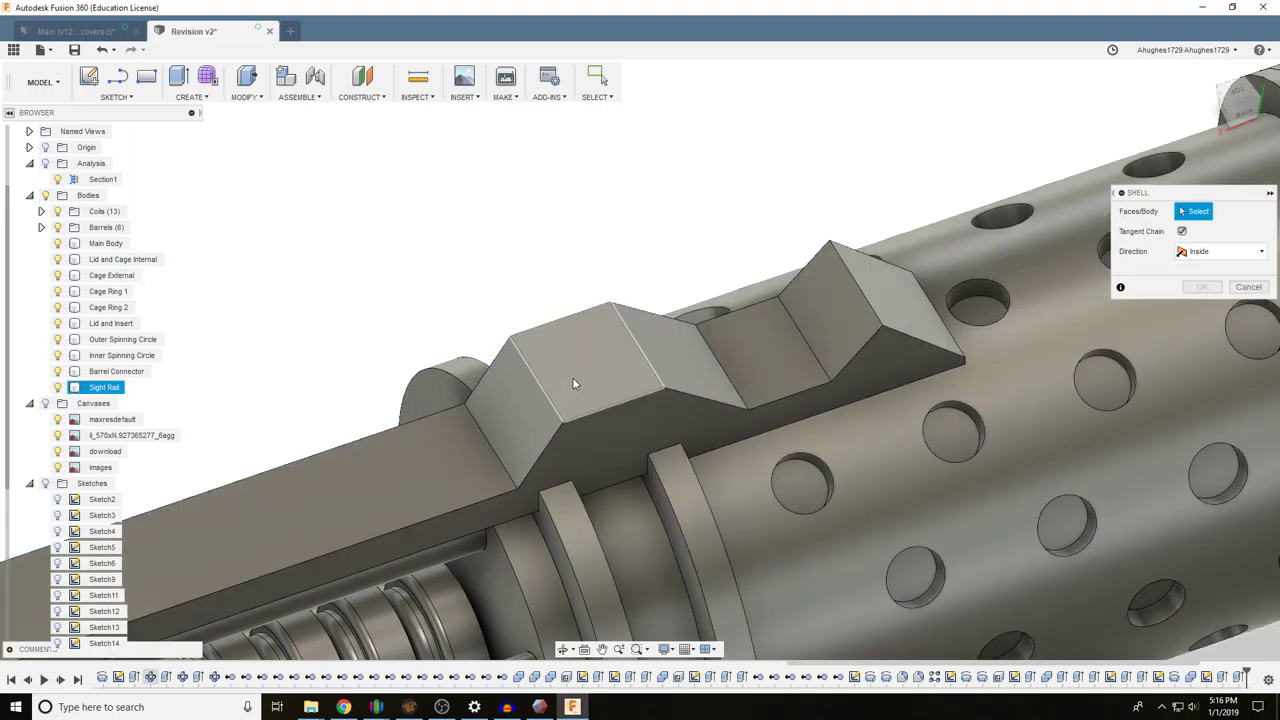
pyautogui.click(686, 349)
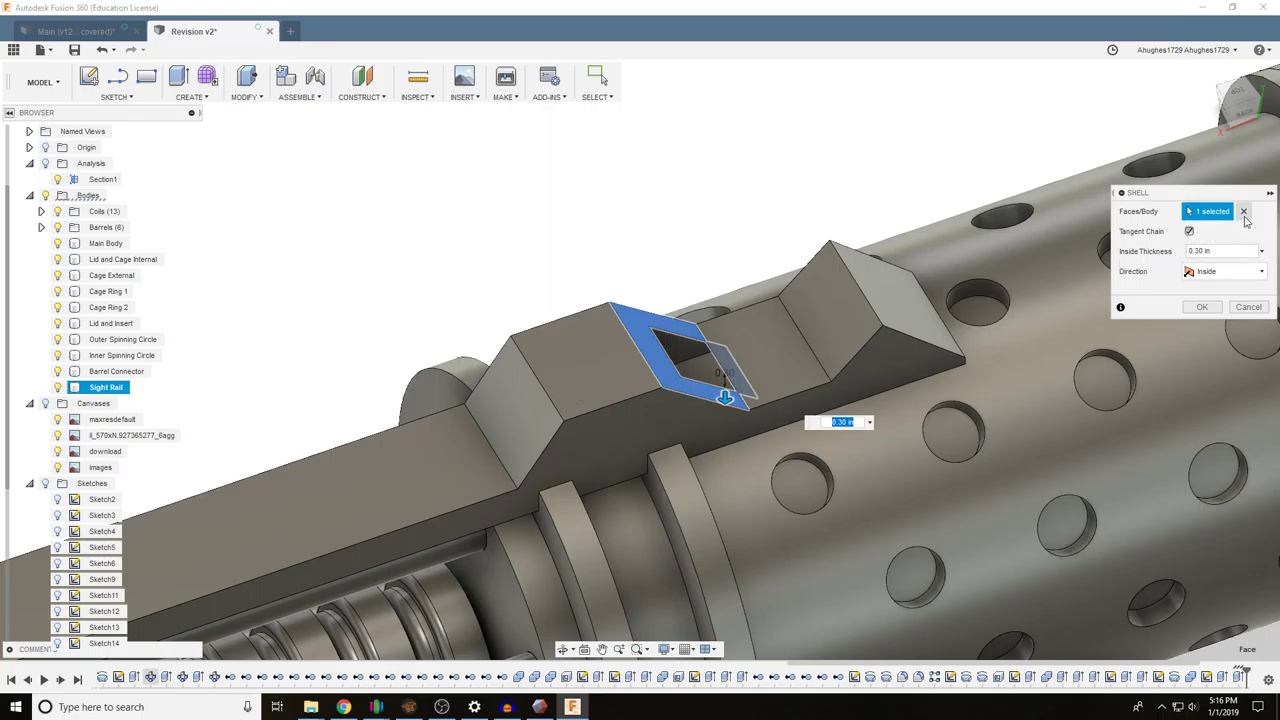
pyautogui.click(1243, 211)
pyautogui.click(1248, 287)
# Try a Shell on all six upper faces of both rear sight bumps with a 0.20 in inside thickness
pyautogui.rightClick(495, 205)
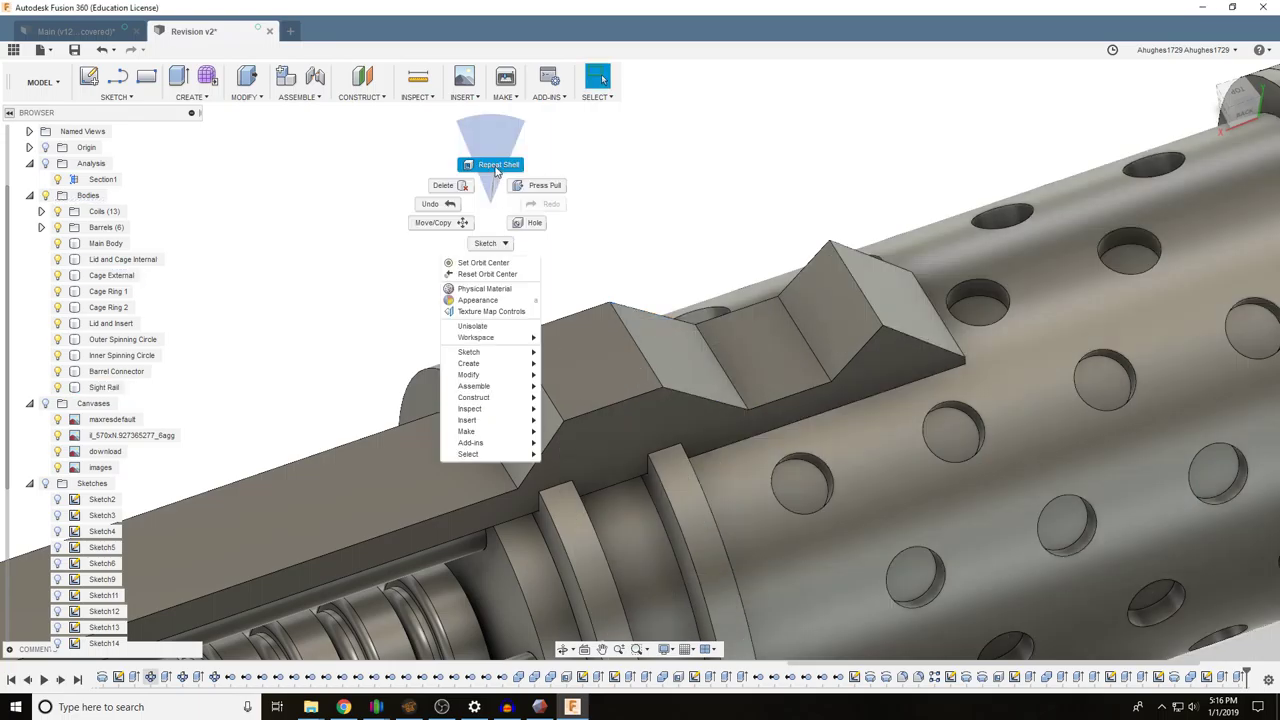
pyautogui.click(503, 164)
pyautogui.click(548, 403)
pyautogui.click(580, 378)
pyautogui.click(715, 357)
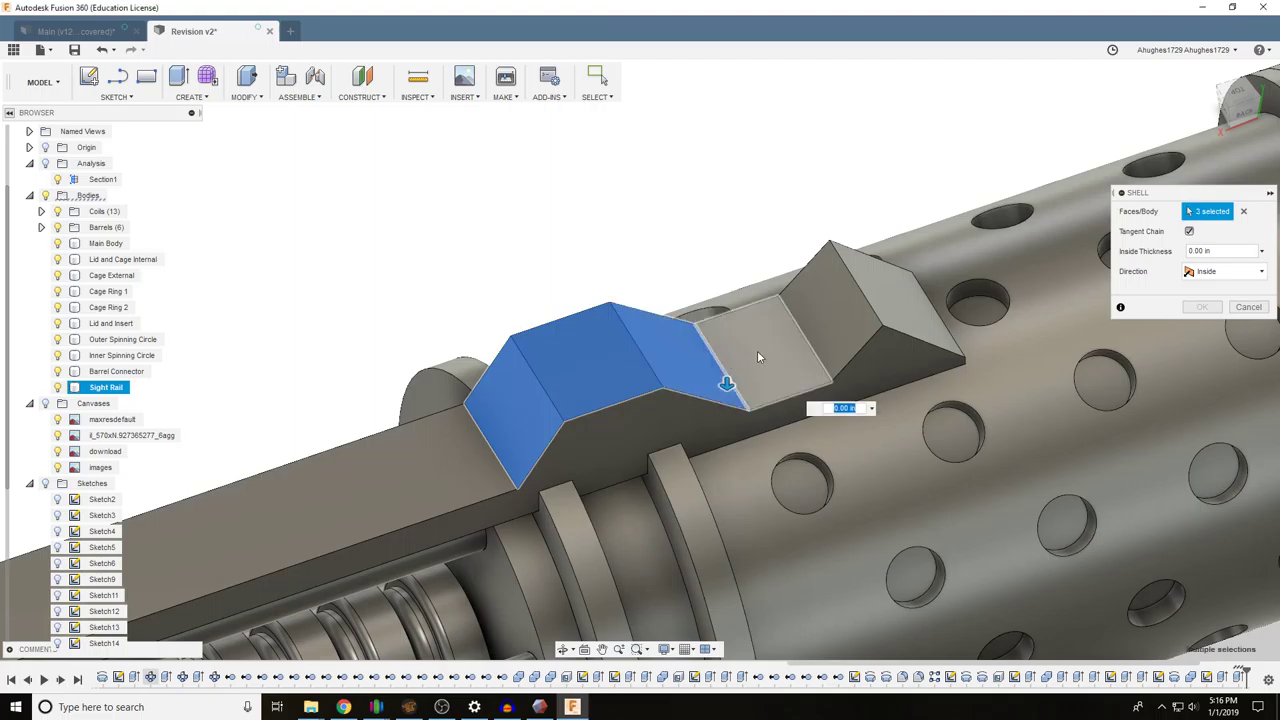
pyautogui.click(803, 350)
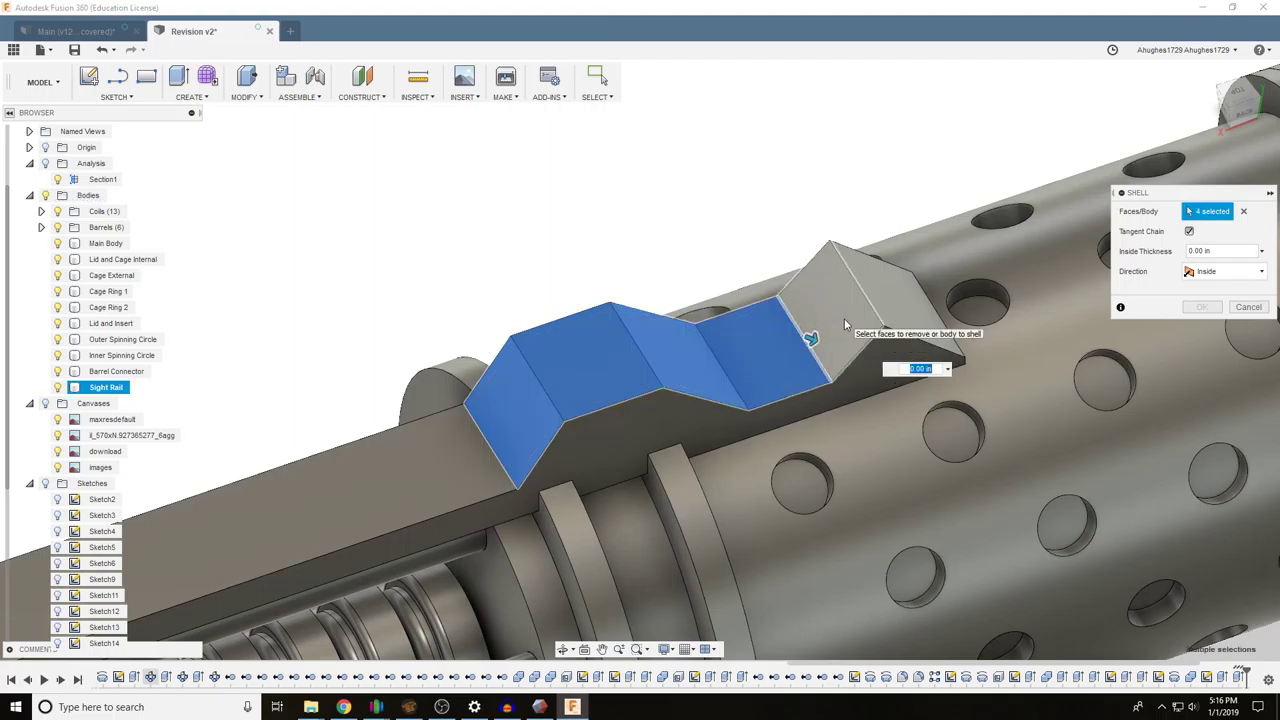
pyautogui.click(844, 318)
pyautogui.click(888, 303)
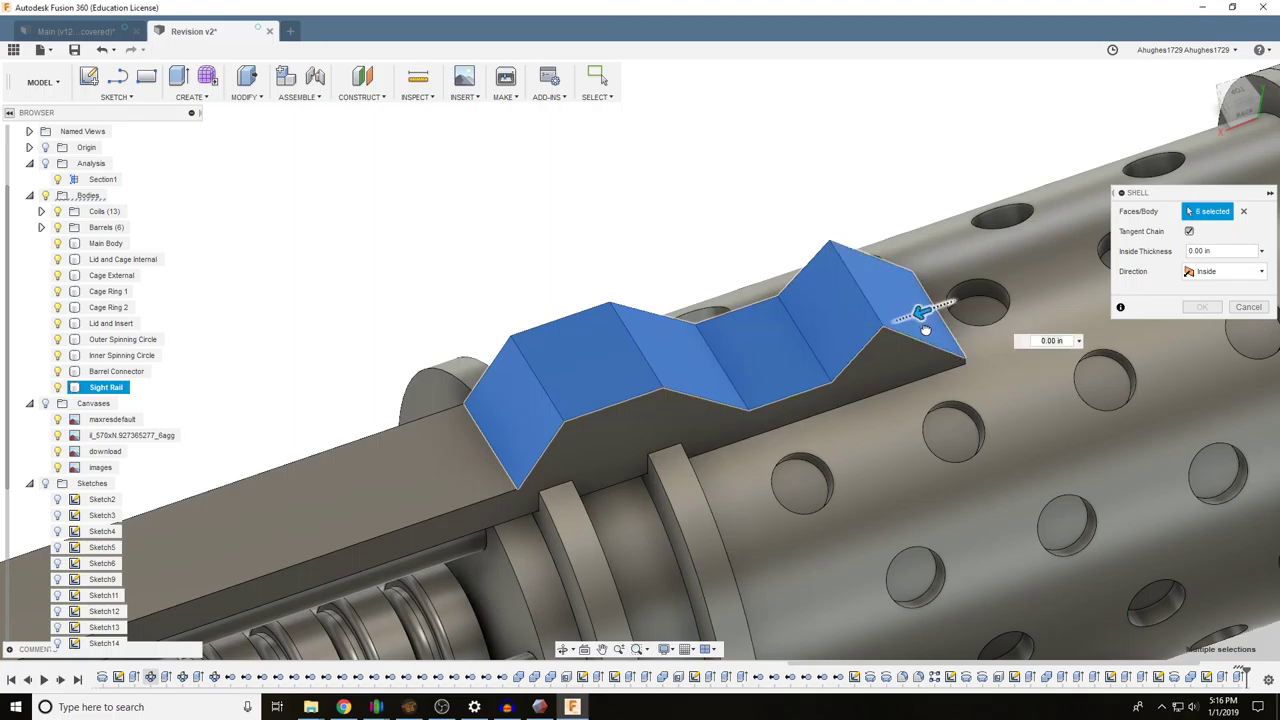
pyautogui.moveTo(922, 330)
pyautogui.mouseDown()
pyautogui.moveTo(894, 317)
pyautogui.moveTo(904, 314)
pyautogui.mouseUp()
pyautogui.scroll(-3, 905, 314)
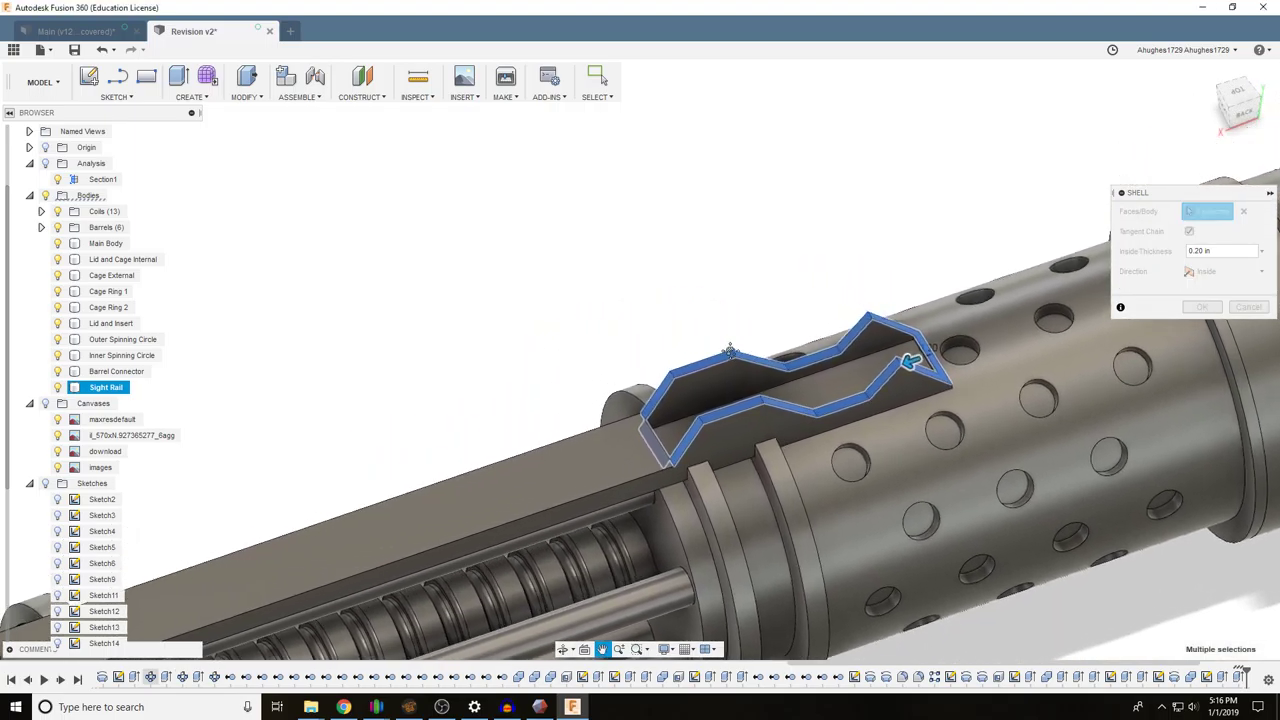
# Show the reference canvases and compare the sights in the coloured blaster image with the shell preview
pyautogui.moveTo(1235, 116); pyautogui.dragTo(1272, 102)
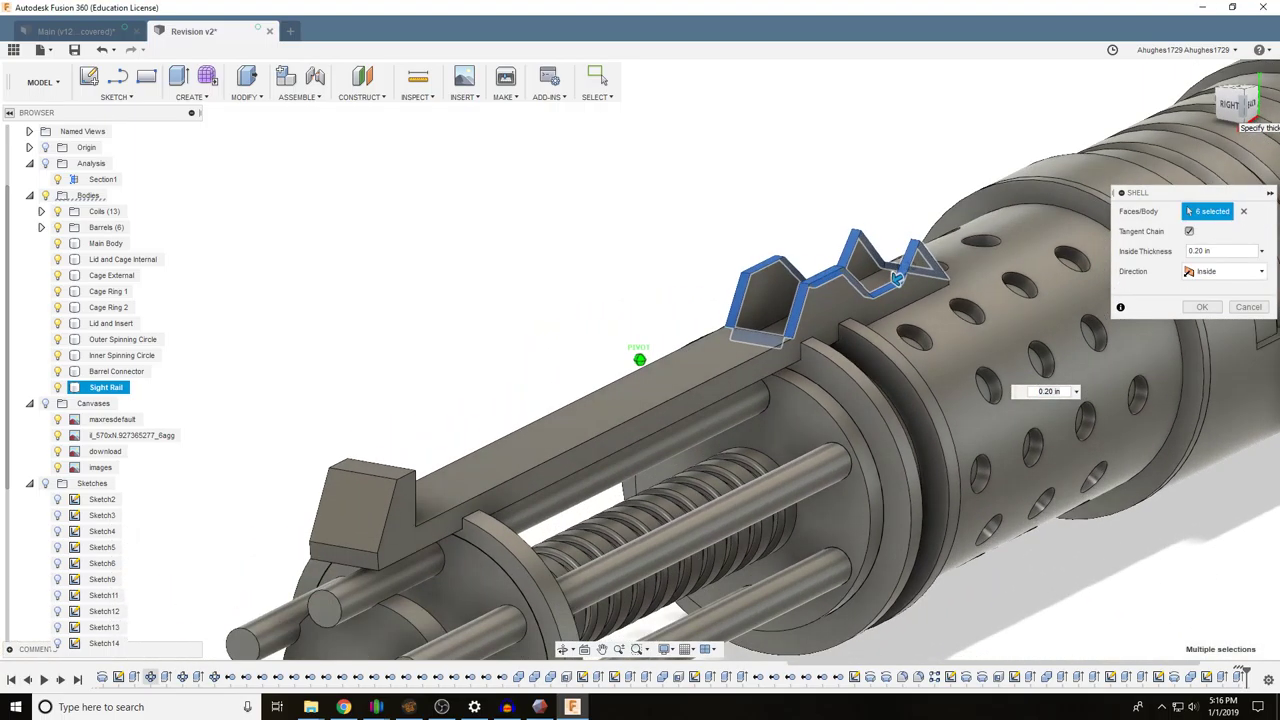
pyautogui.moveTo(1240, 108)
pyautogui.mouseDown()
pyautogui.moveTo(1268, 118)
pyautogui.moveTo(1238, 106)
pyautogui.mouseUp()
pyautogui.scroll(-2, 854, 145)
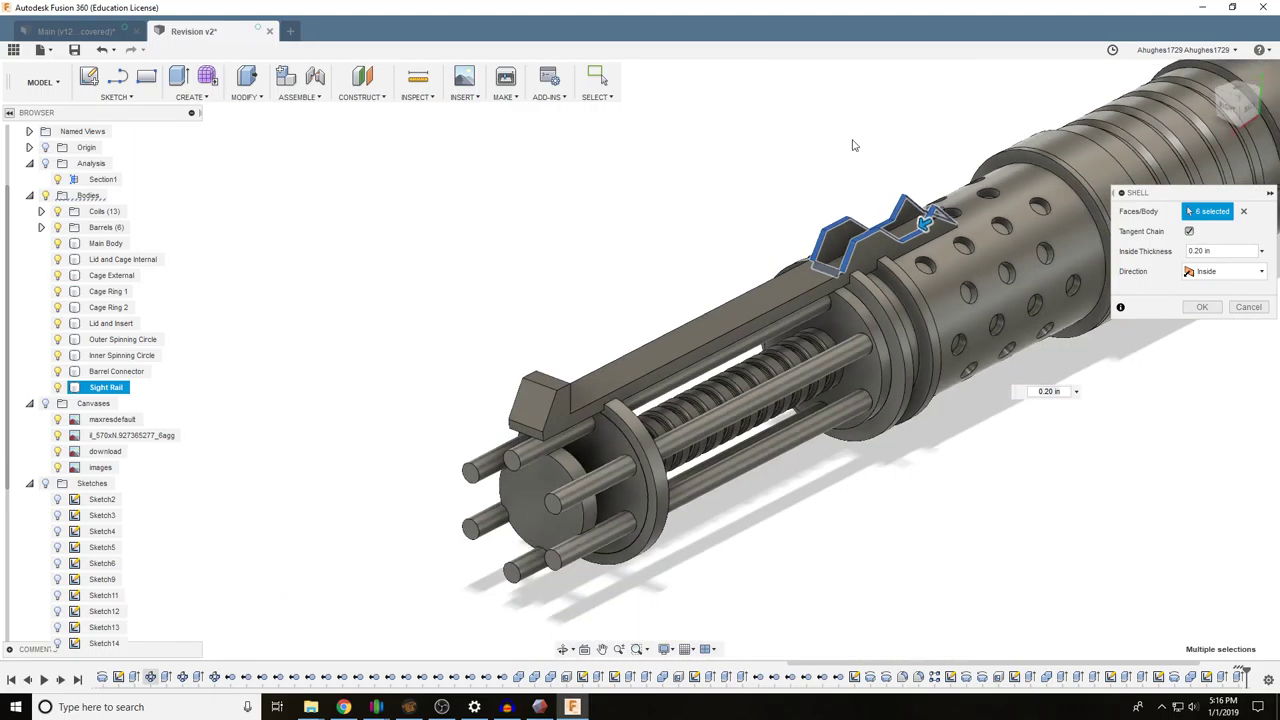
pyautogui.scroll(-5, 800, 146)
pyautogui.click(45, 404)
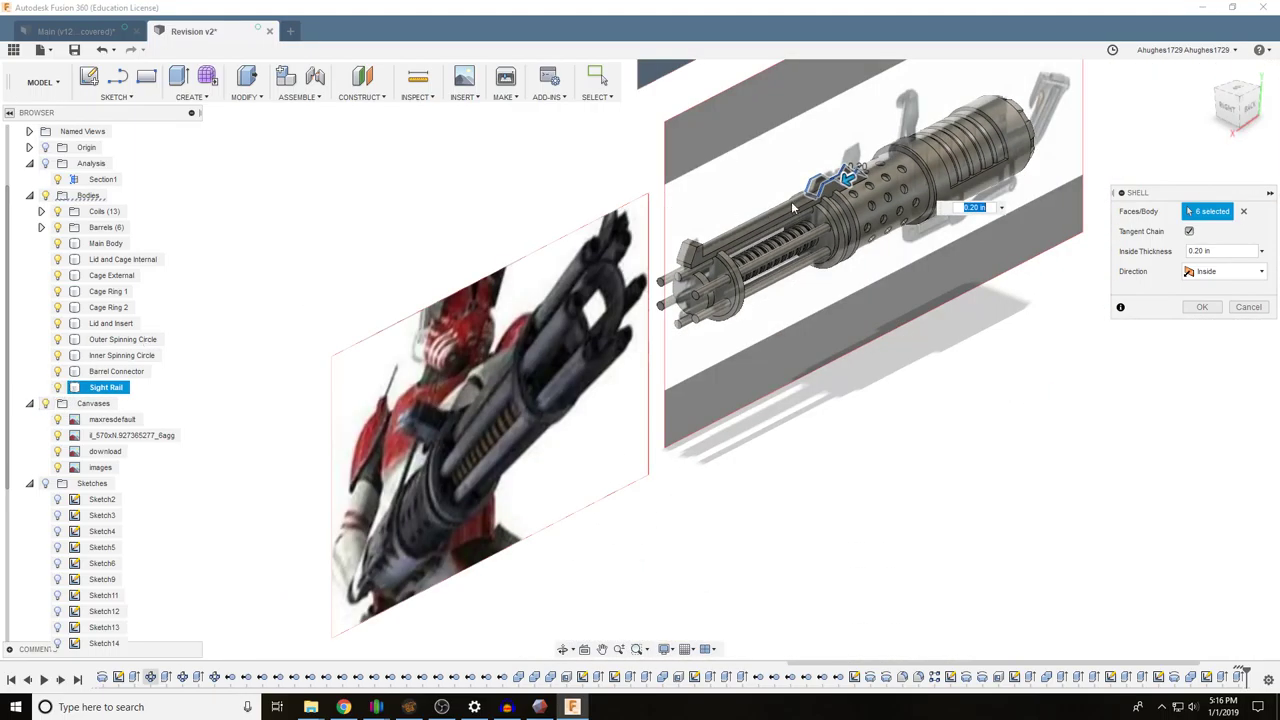
pyautogui.moveTo(775, 217); pyautogui.dragTo(562, 455, button='middle')
pyautogui.scroll(-1, 562, 455)
pyautogui.scroll(1, 668, 250)
pyautogui.scroll(8, 518, 166)
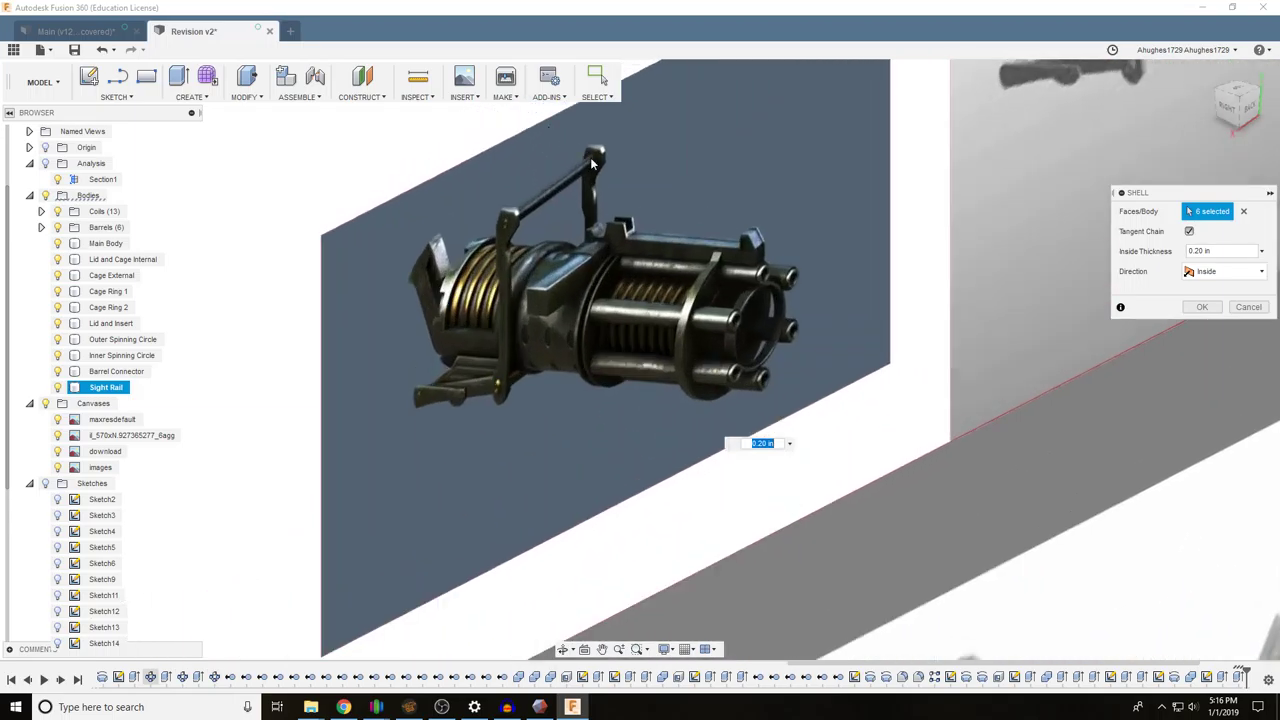
pyautogui.scroll(-1, 602, 222)
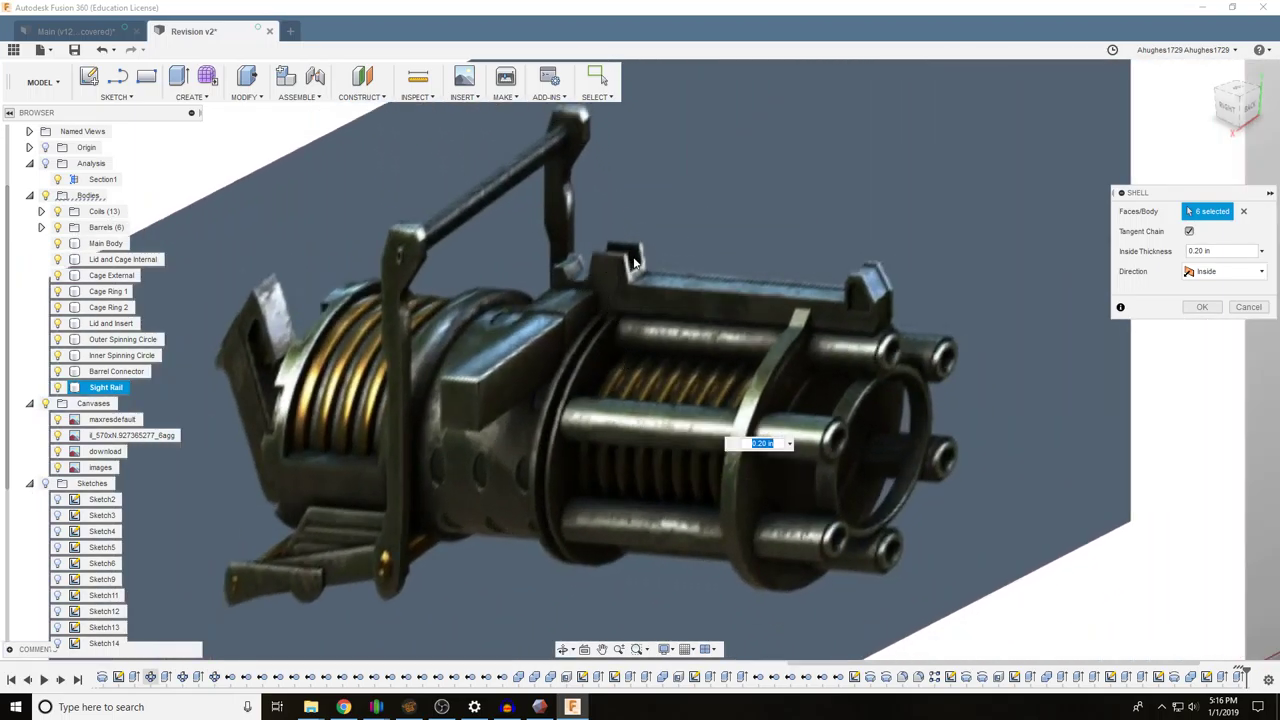
pyautogui.moveTo(617, 456); pyautogui.dragTo(571, 202, button='middle')
pyautogui.moveTo(745, 620); pyautogui.dragTo(680, 354, button='middle')
pyautogui.moveTo(790, 575); pyautogui.dragTo(680, 324, button='middle')
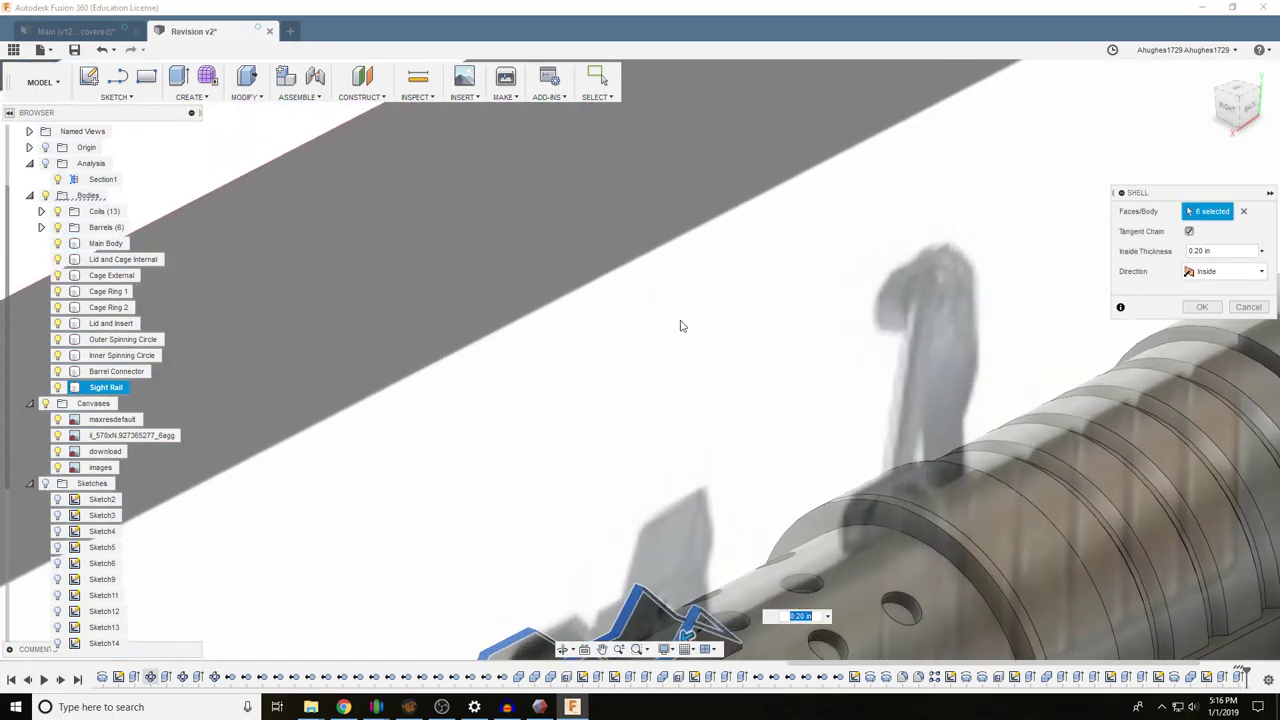
pyautogui.moveTo(740, 420); pyautogui.dragTo(760, 259, button='middle')
pyautogui.scroll(1, 404, 334)
# Clear the shell selection, try opening only the forward bump's front slope, and cancel the Shell
pyautogui.click(1243, 212)
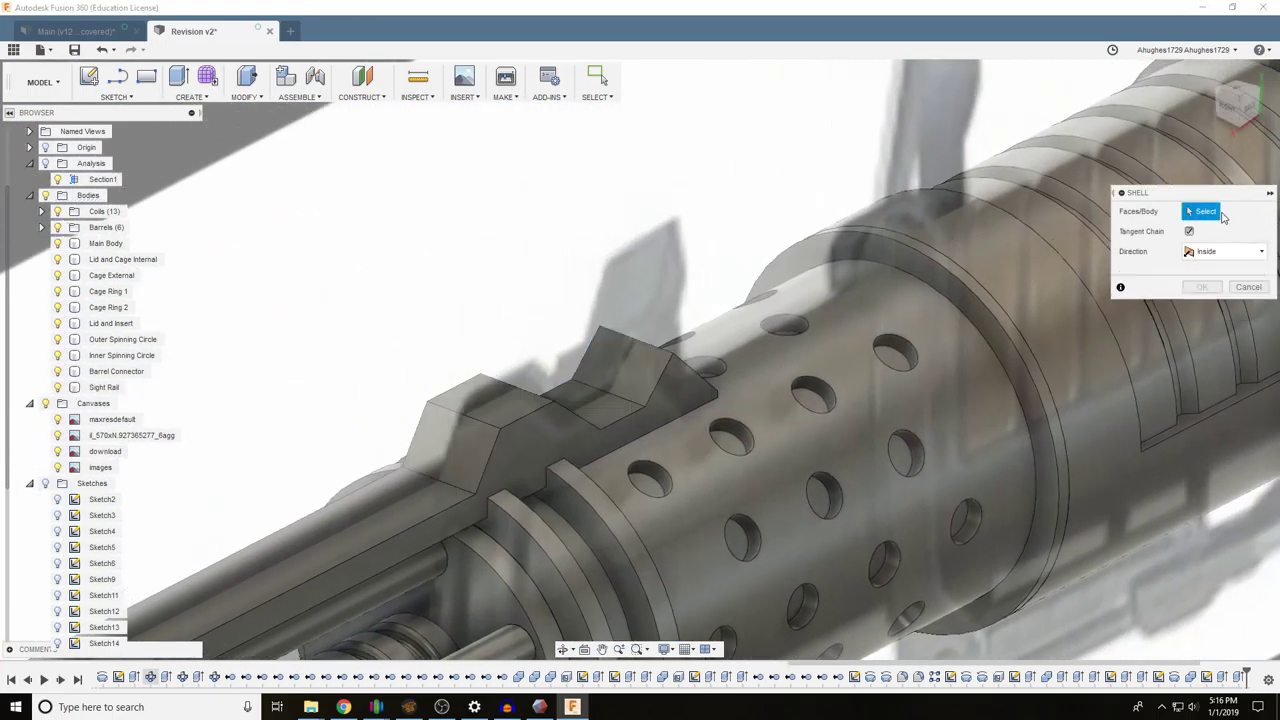
pyautogui.click(500, 432)
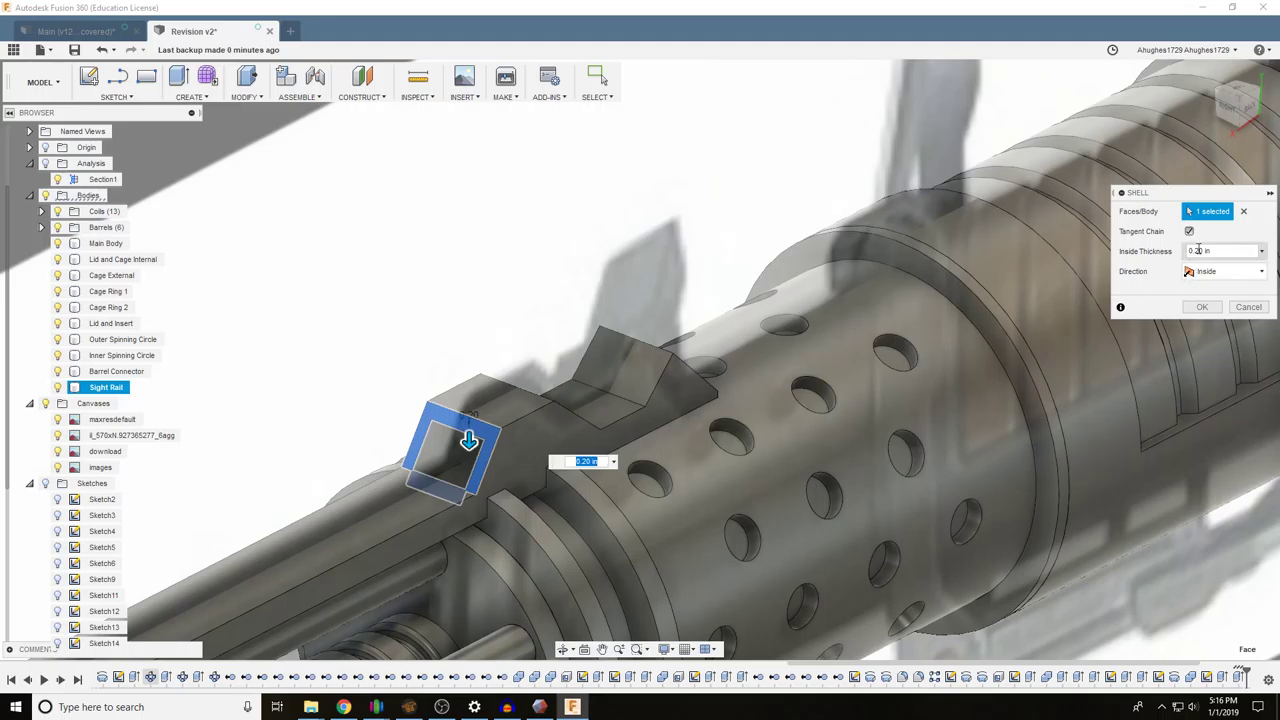
pyautogui.click(1245, 211)
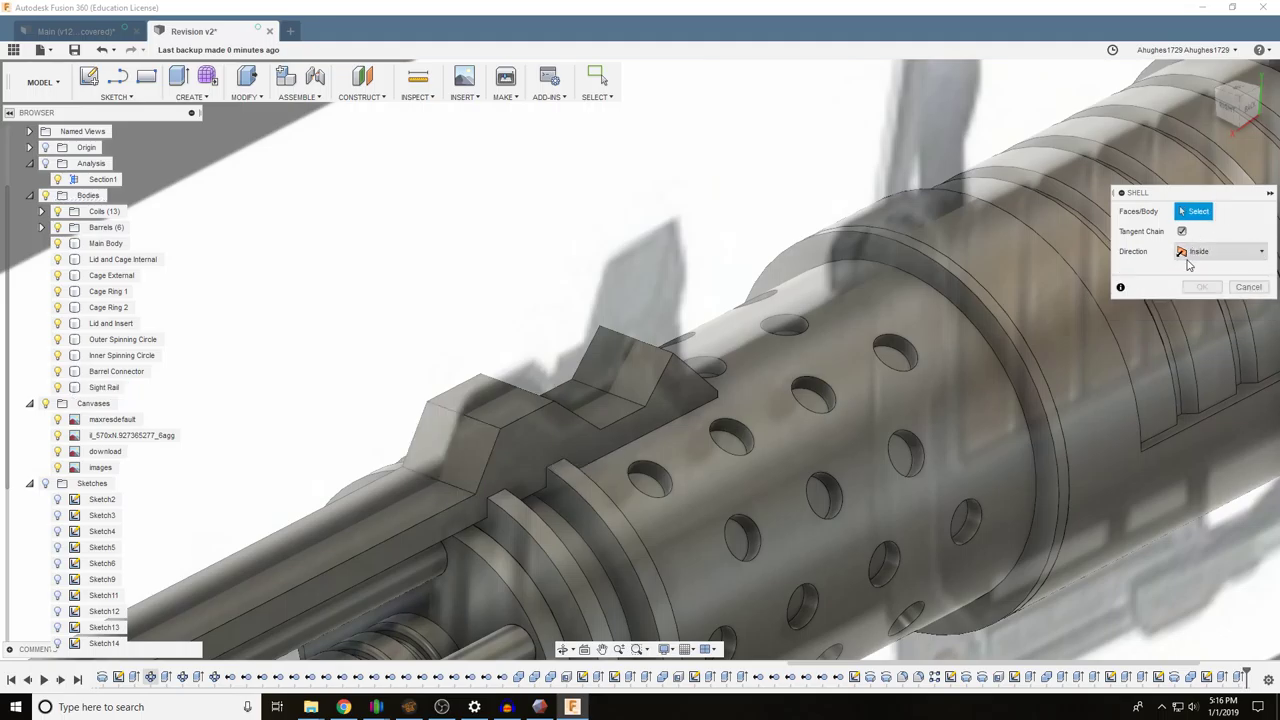
pyautogui.click(1248, 287)
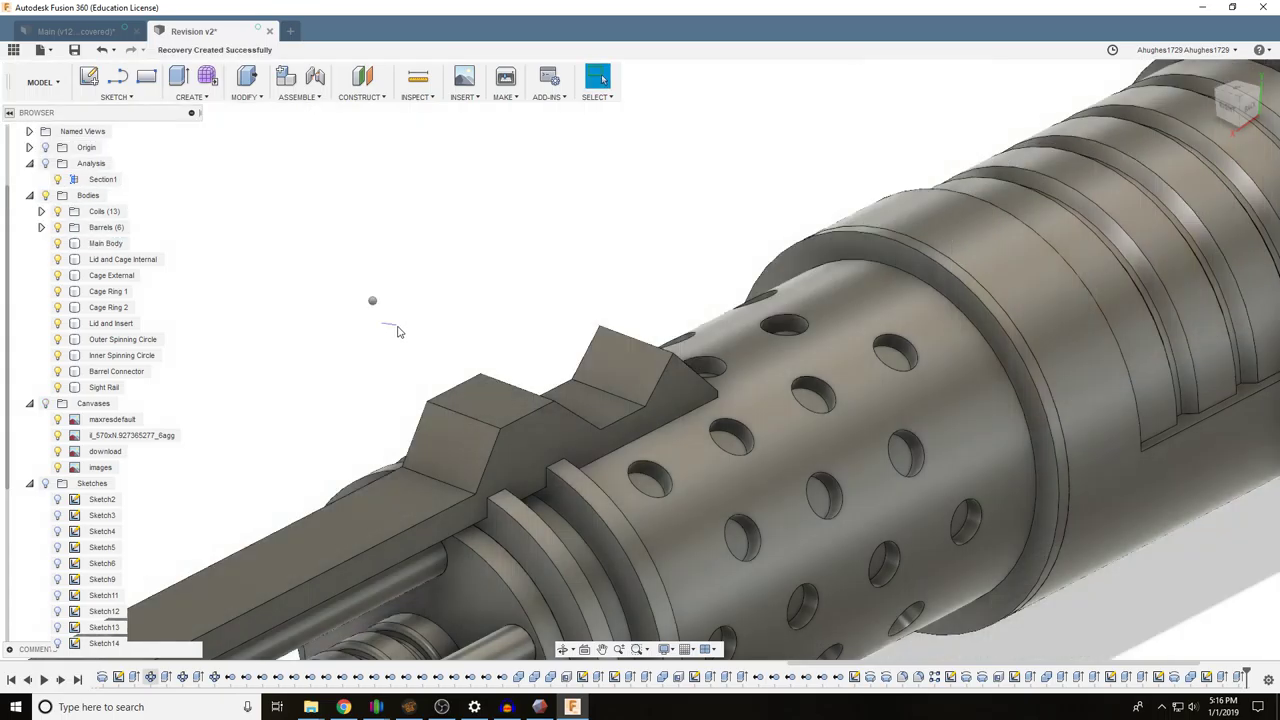
# Shell the forward sight bump through its front slope, top and rear slope with a 0.20 in inside thickness
pyautogui.rightClick(373, 301)
pyautogui.click(375, 260)
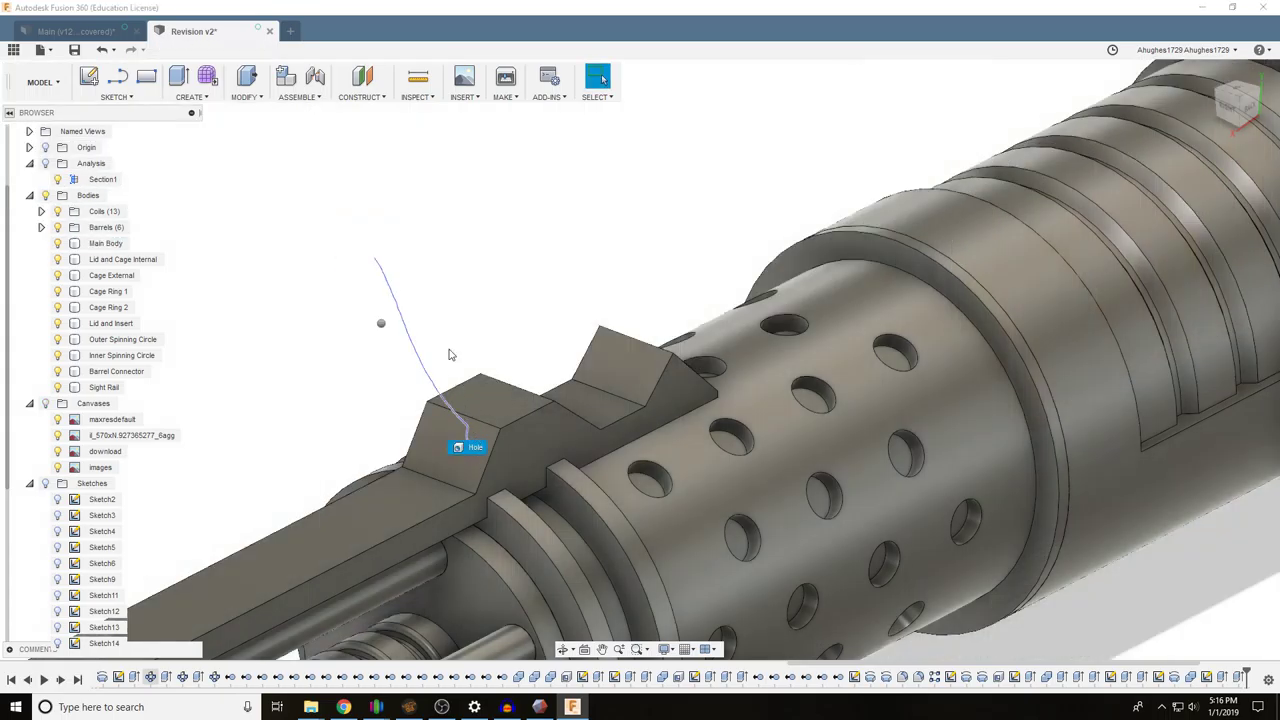
pyautogui.rightClick(451, 304)
pyautogui.click(432, 443)
pyautogui.click(467, 438)
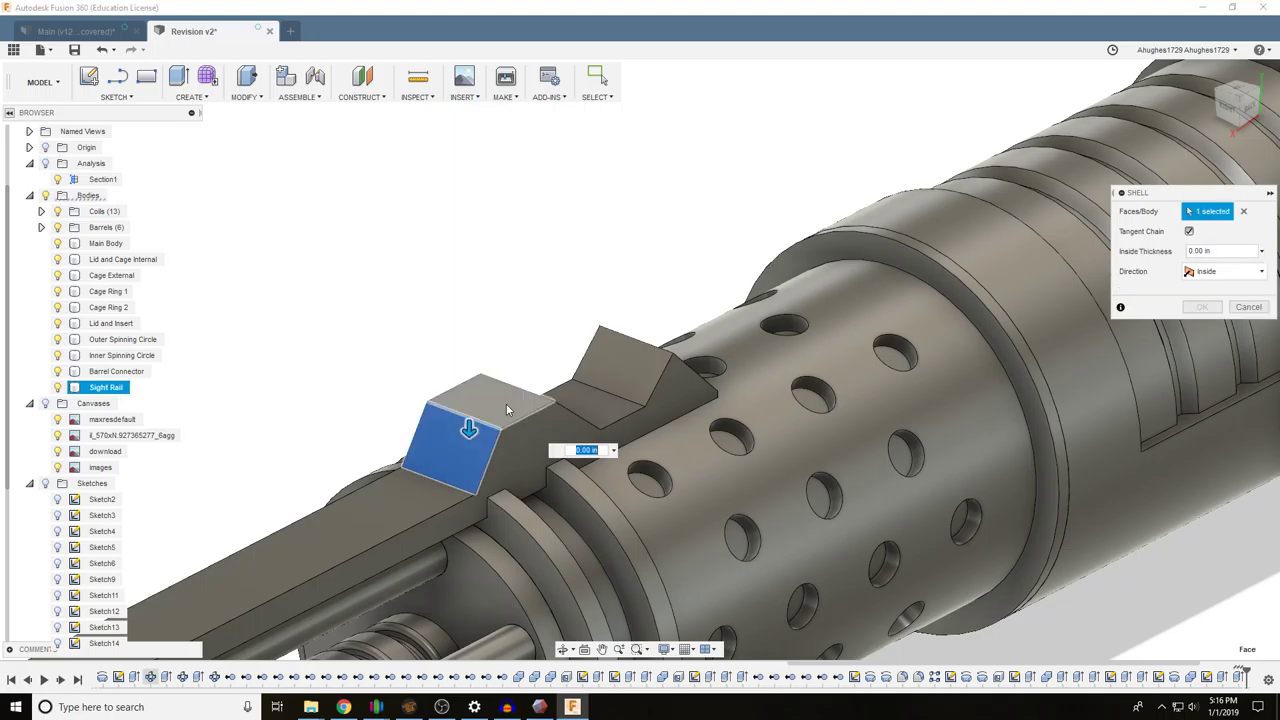
pyautogui.click(518, 405)
pyautogui.click(1239, 110)
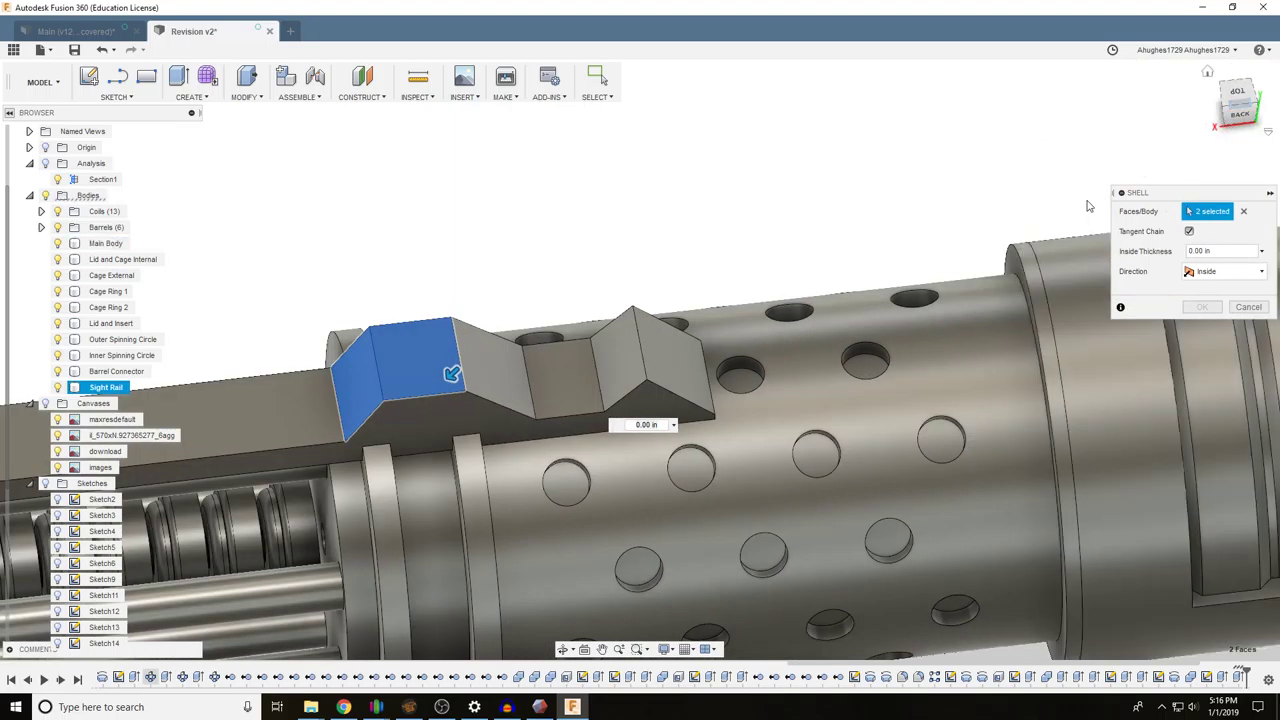
pyautogui.click(498, 381)
pyautogui.moveTo(529, 389); pyautogui.dragTo(530, 400)
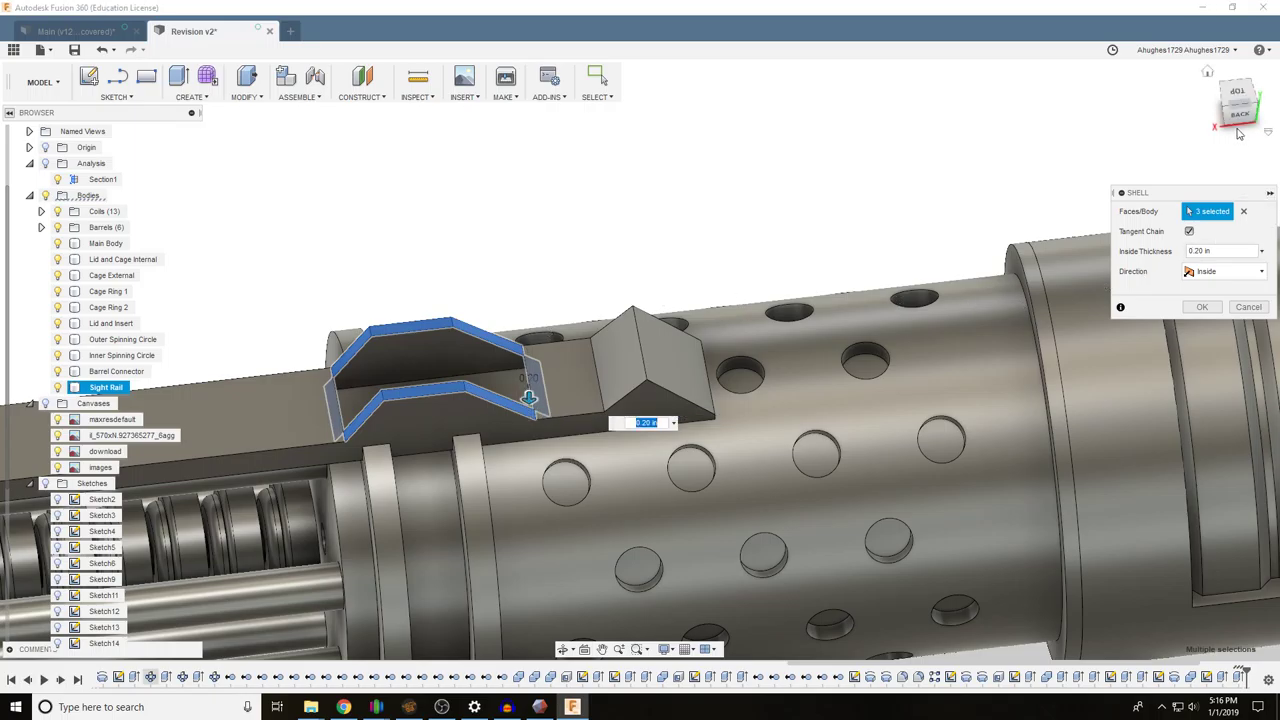
pyautogui.keyDown('shift'); pyautogui.moveTo(528, 397); pyautogui.dragTo(542, 428, button='middle'); pyautogui.keyUp('shift')
pyautogui.click(1202, 307)
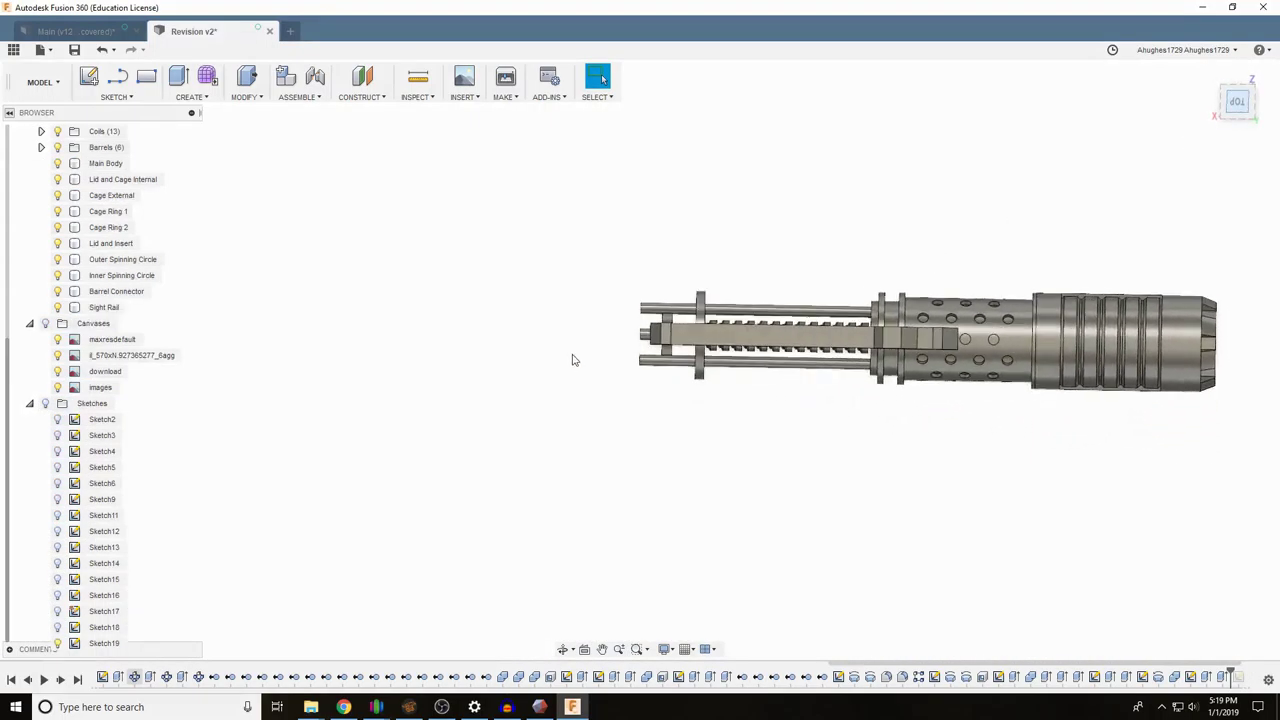
# Start a new sketch on the horizontal origin plane, viewing the sight rail from above
pyautogui.scroll(5, 572, 360)
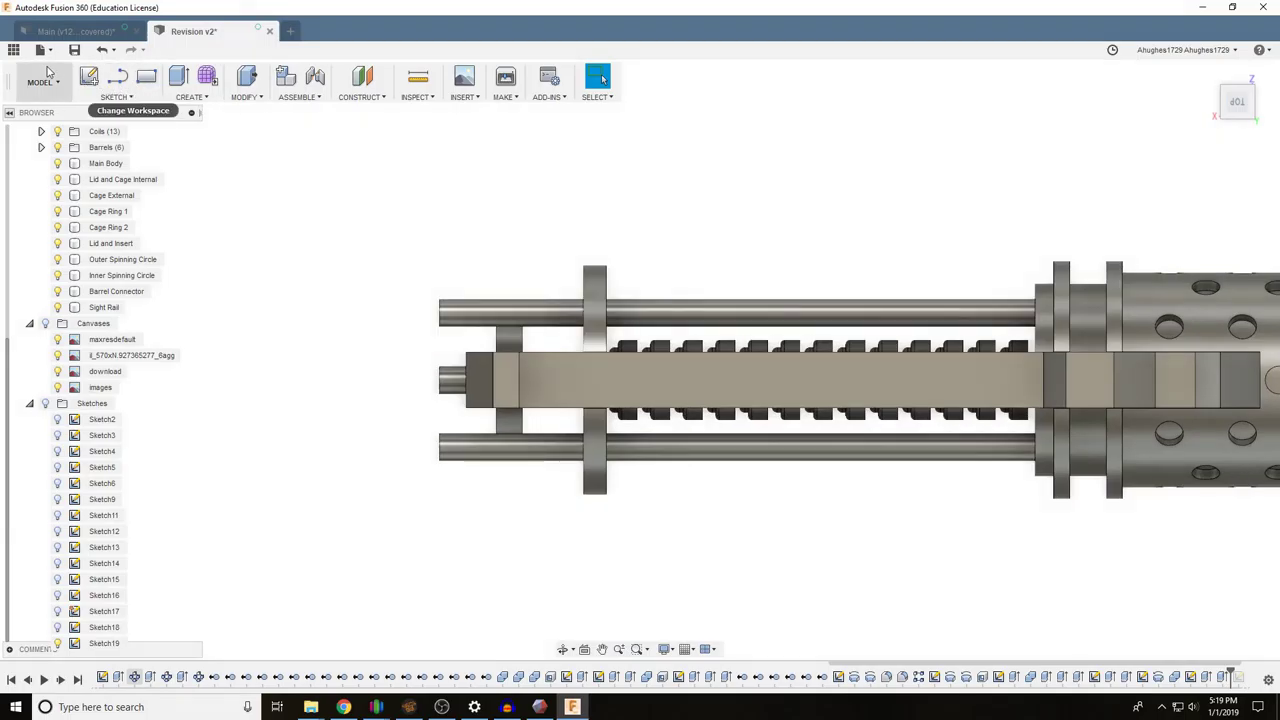
pyautogui.click(88, 79)
pyautogui.scroll(-4, 840, 378)
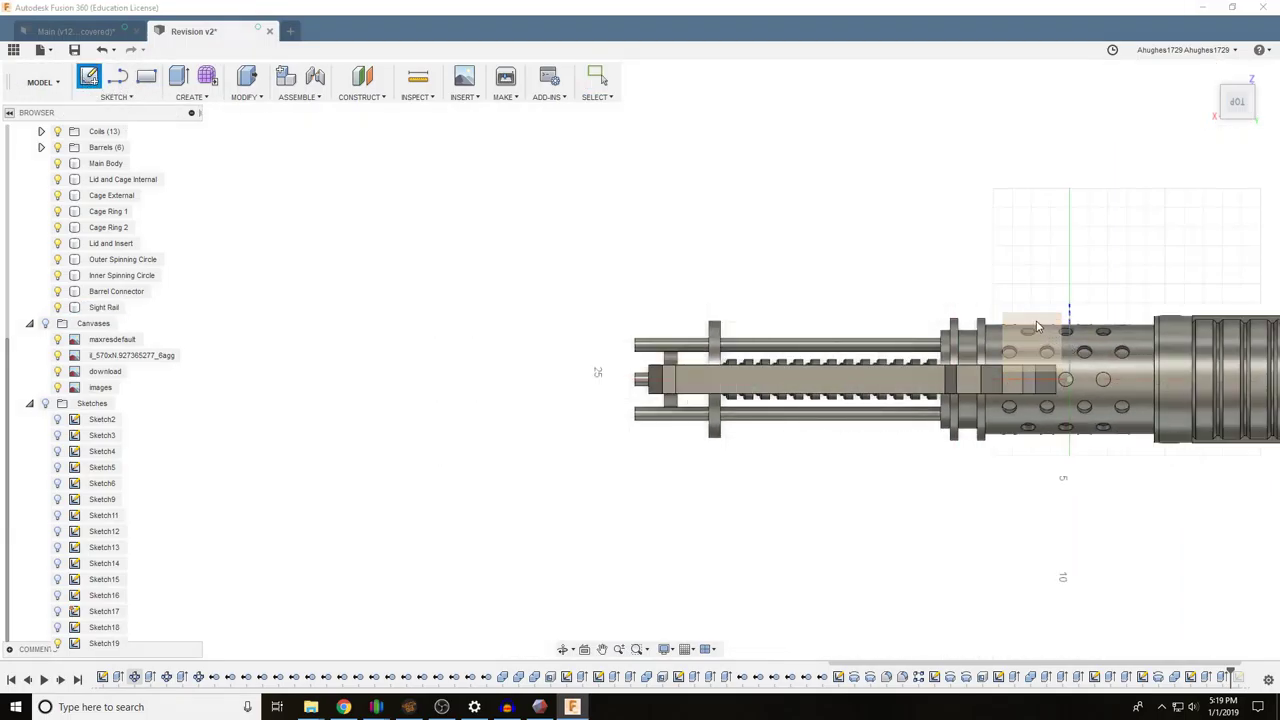
pyautogui.click(1037, 327)
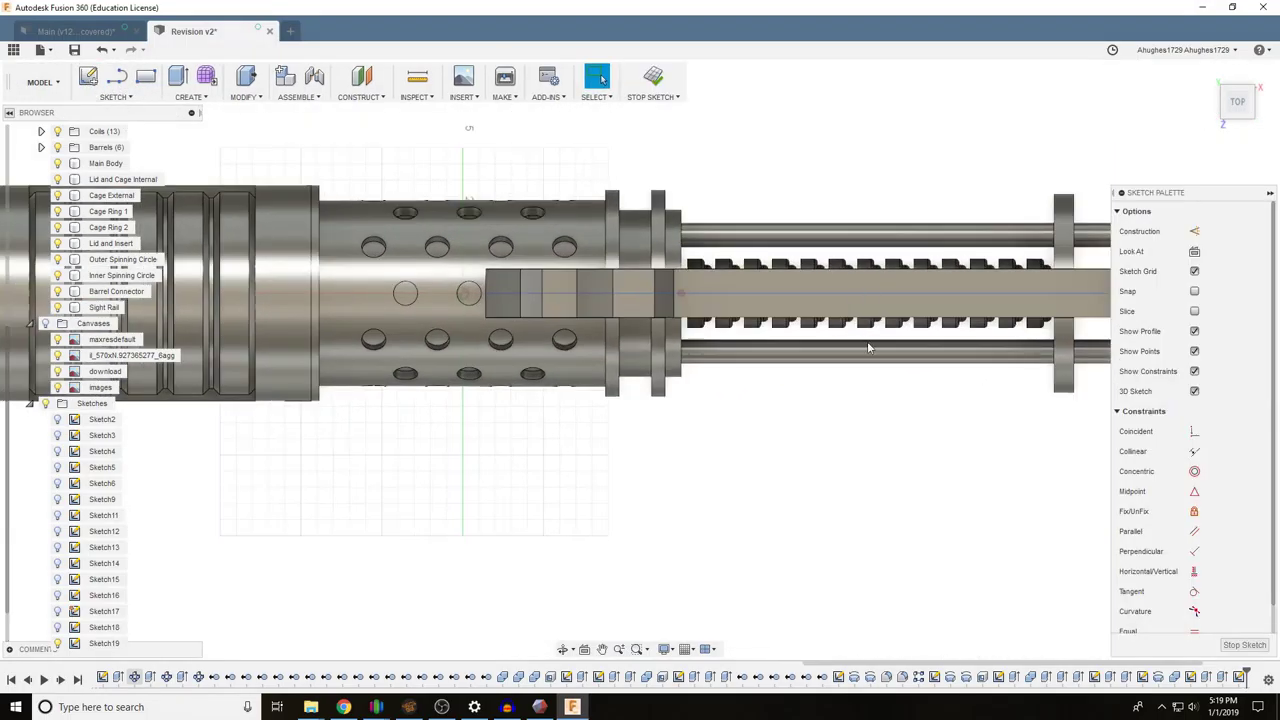
pyautogui.moveTo(860, 399); pyautogui.dragTo(682, 413, button='middle')
pyautogui.scroll(4, 884, 364)
pyautogui.scroll(-3, 940, 338)
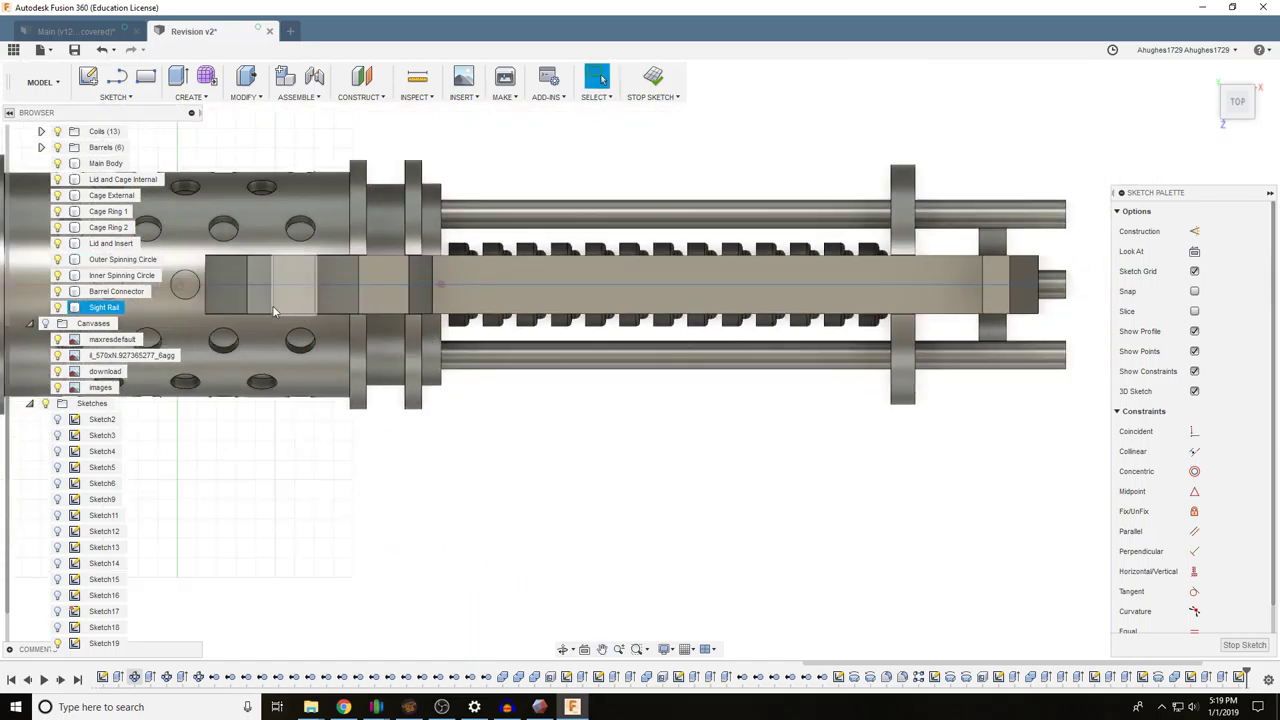
# Hide the coils, barrels and every other body so that only the Sight Rail is displayed
pyautogui.click(58, 291)
pyautogui.click(58, 275)
pyautogui.click(58, 259)
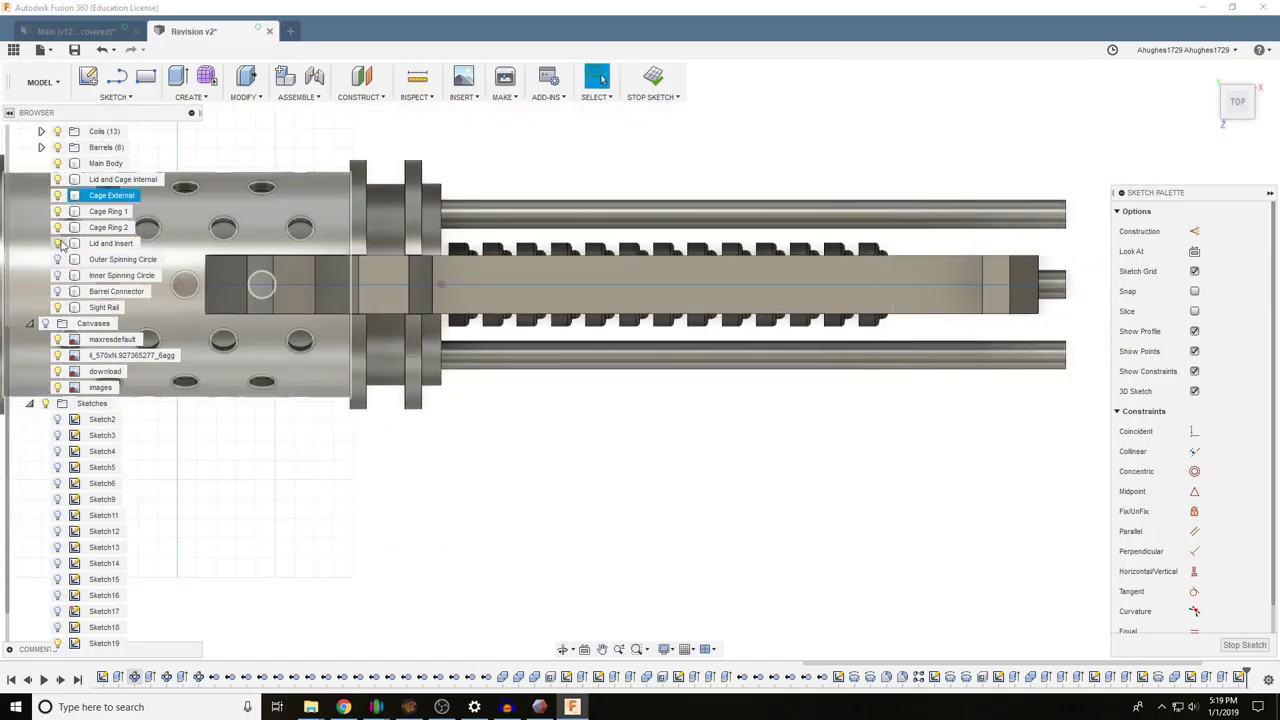
pyautogui.click(58, 243)
pyautogui.click(58, 227)
pyautogui.click(58, 211)
pyautogui.click(58, 195)
pyautogui.click(58, 179)
pyautogui.click(58, 163)
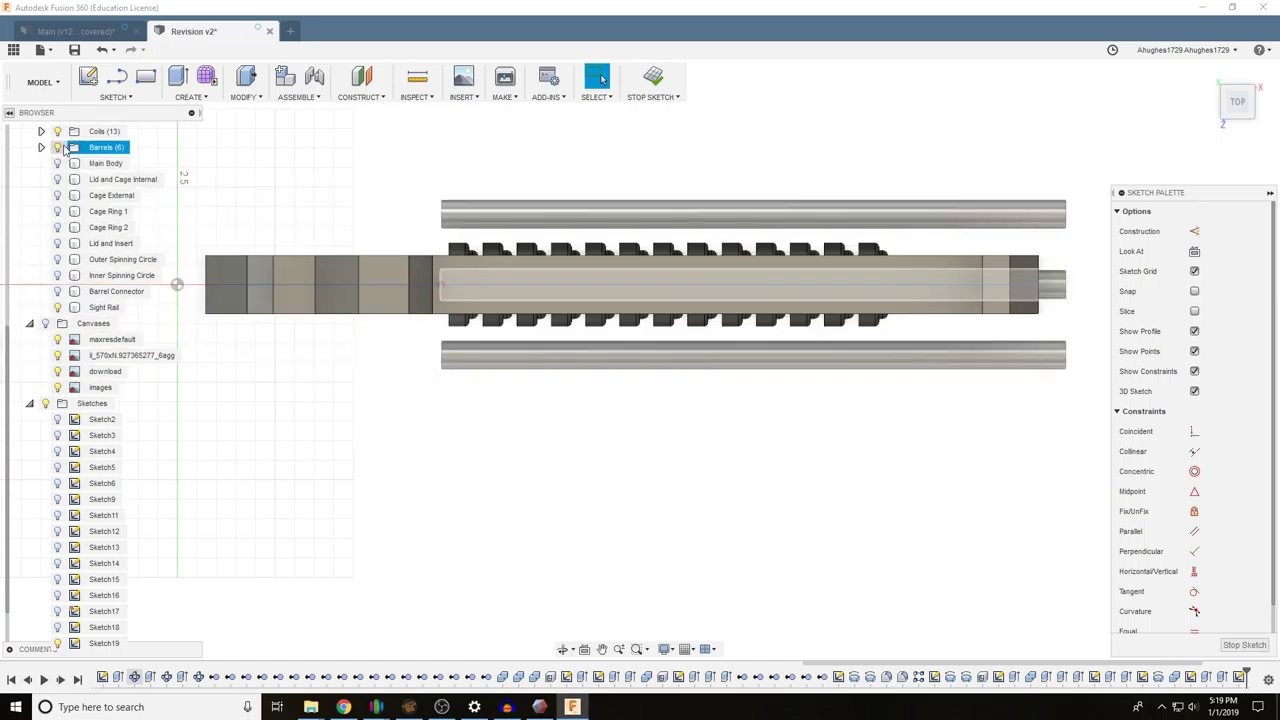
pyautogui.click(58, 147)
pyautogui.click(303, 259)
pyautogui.click(57, 147)
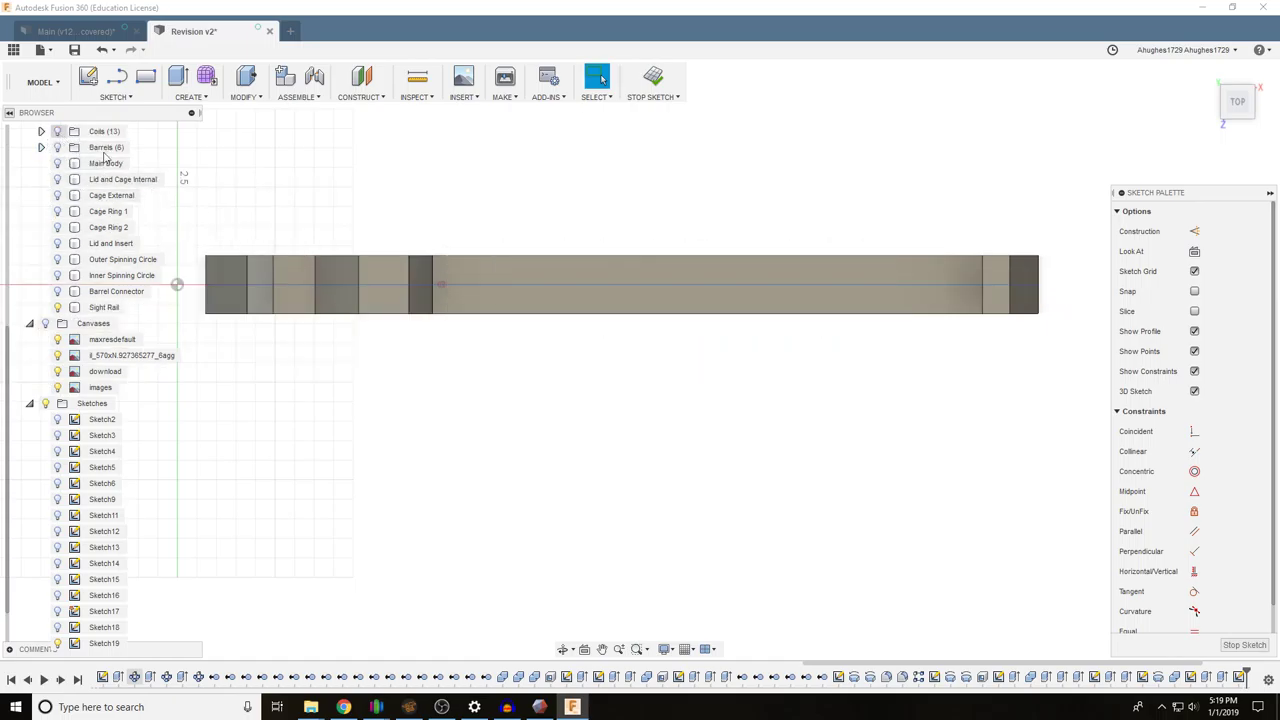
# Trace the sight rail's outer rectangle with lines through its four corners, about 21.34 in long
pyautogui.press('l')
pyautogui.click(206, 257)
pyautogui.click(205, 314)
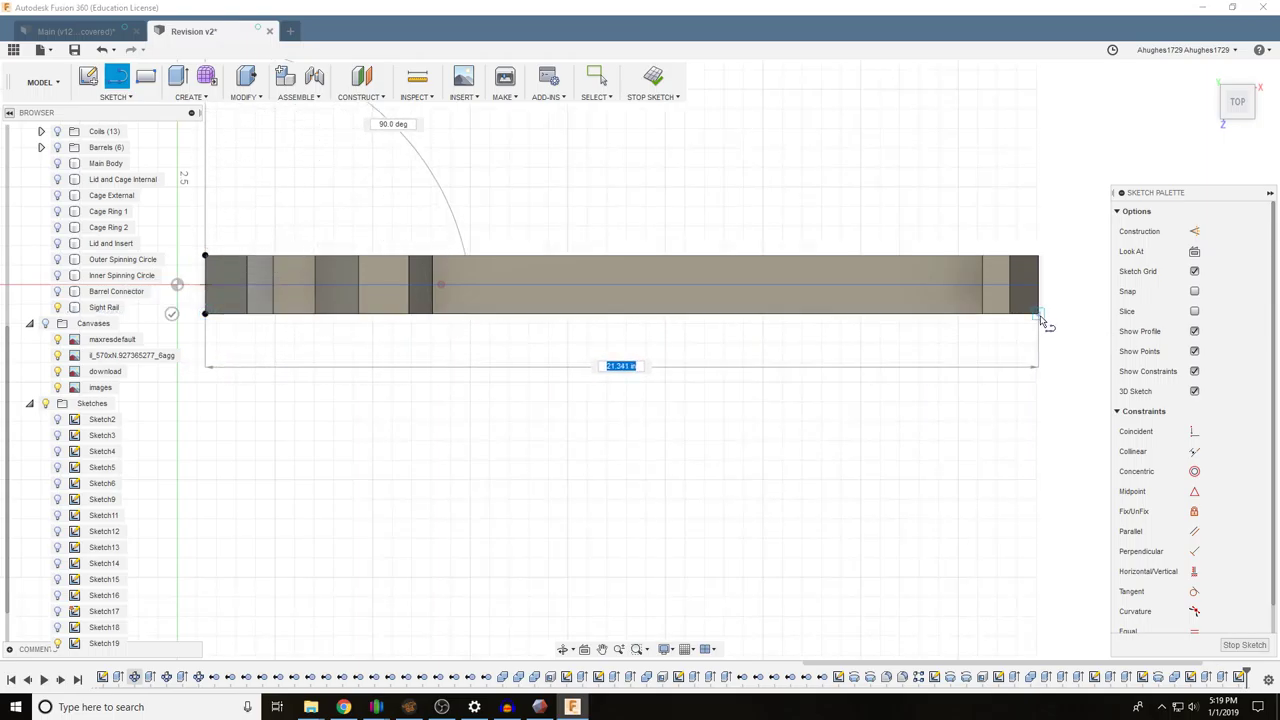
pyautogui.scroll(8, 1040, 320)
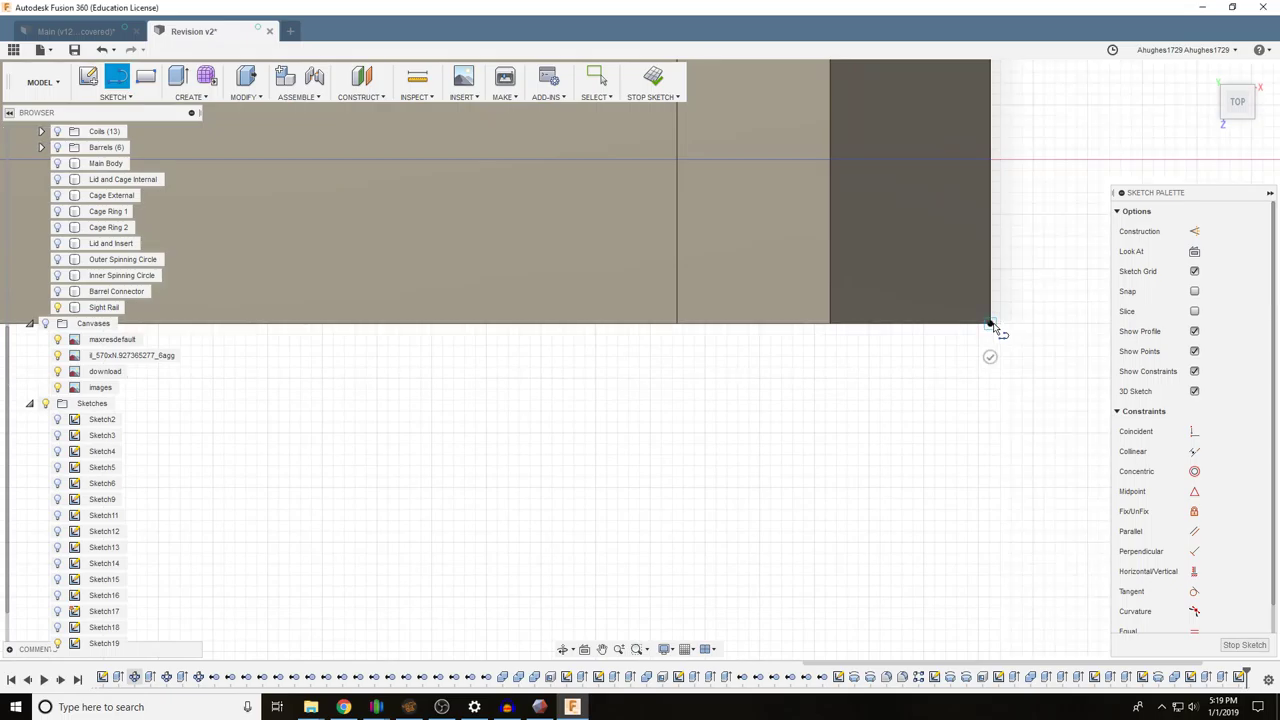
pyautogui.click(990, 323)
pyautogui.scroll(-8, 990, 325)
pyautogui.click(991, 190)
pyautogui.scroll(-3, 734, 194)
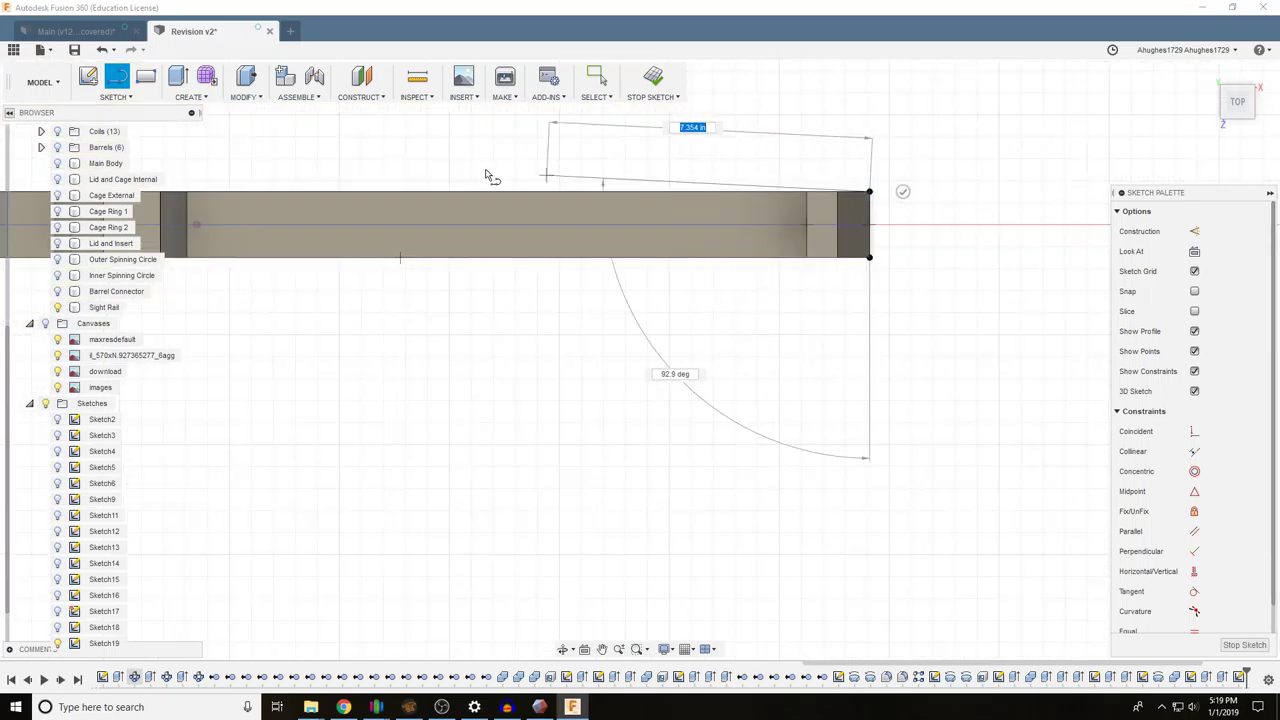
pyautogui.moveTo(487, 176); pyautogui.dragTo(965, 201, button='middle')
pyautogui.click(435, 215)
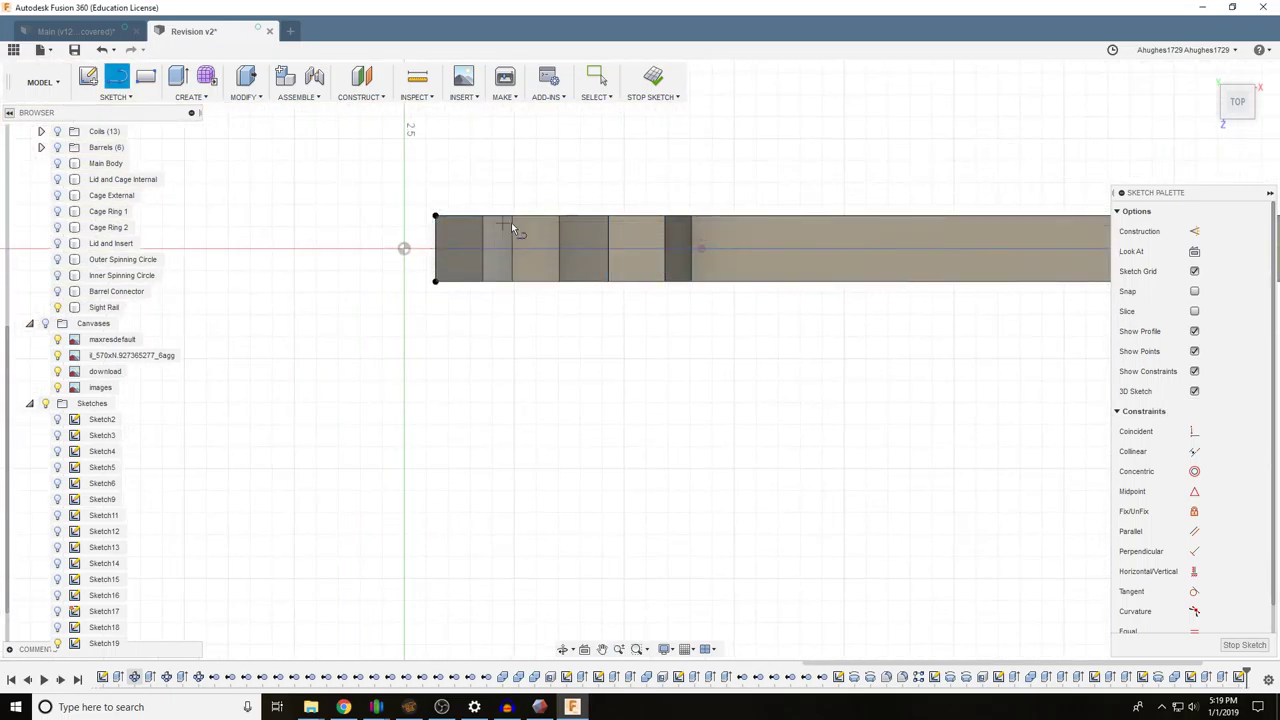
# Draw lines across the full width of the rail outline at each slope edge of the sights at both ends
pyautogui.click(1237, 113)
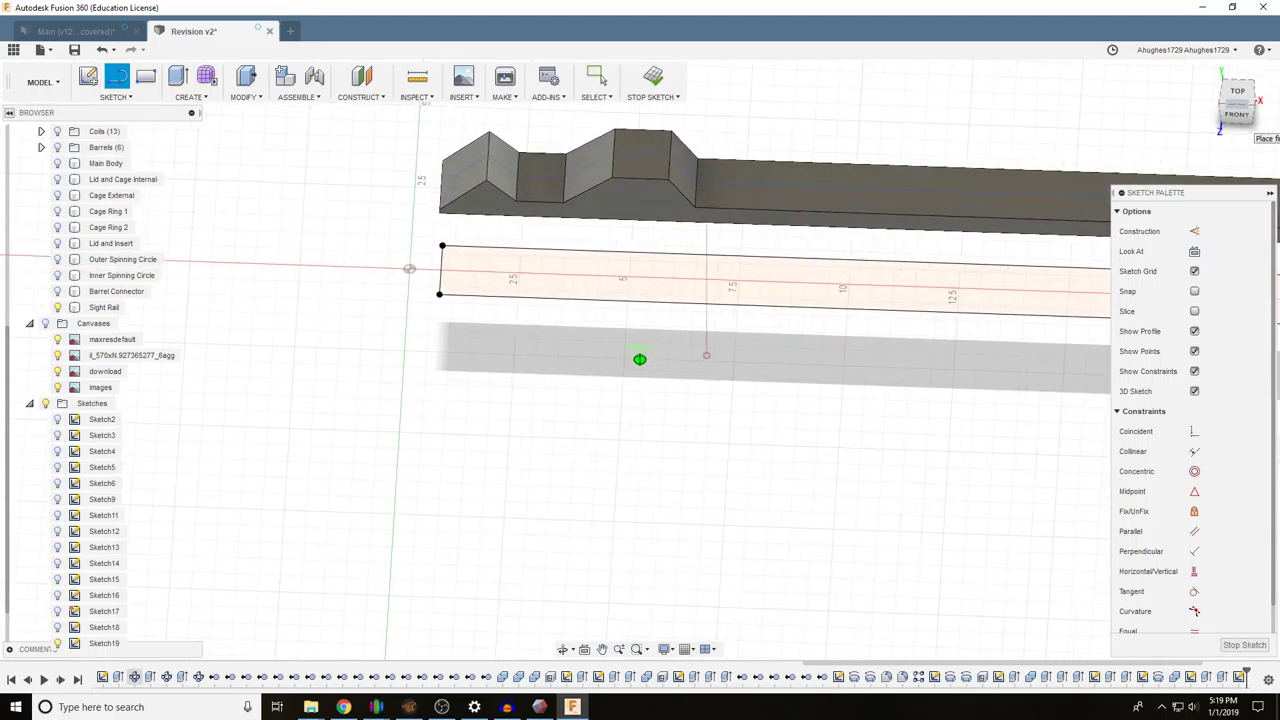
pyautogui.click(1237, 95)
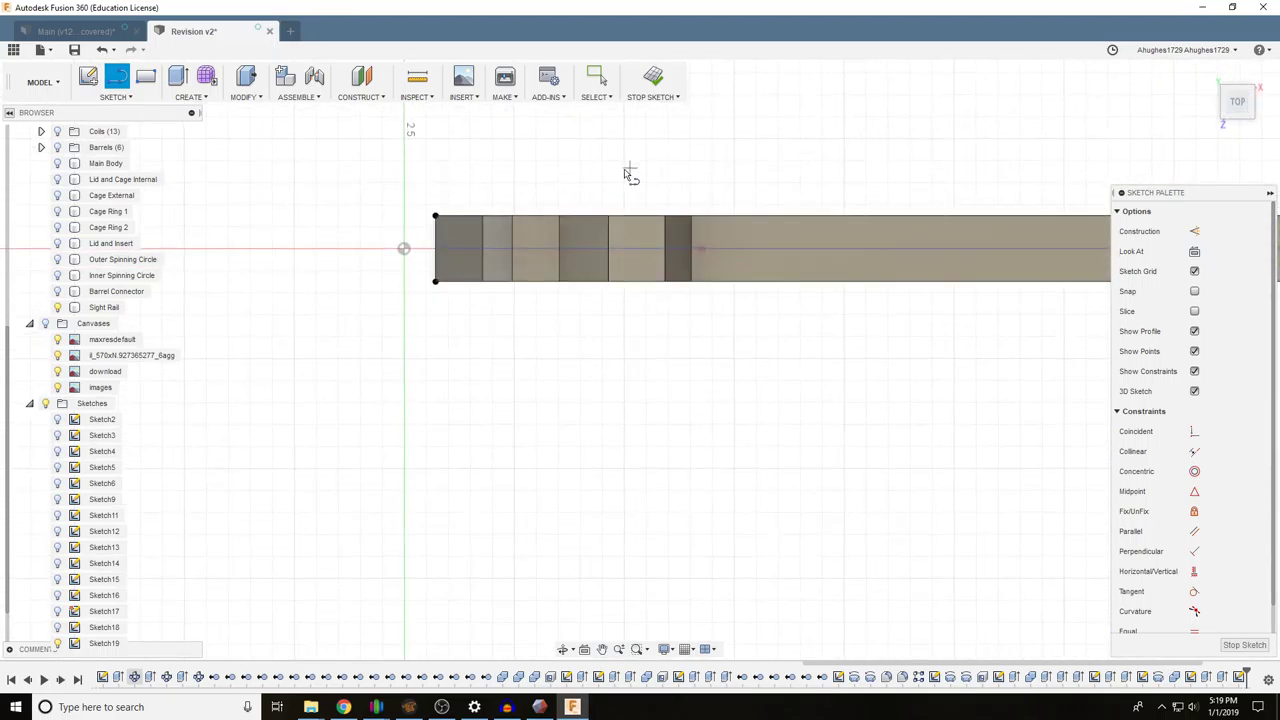
pyautogui.scroll(5, 495, 215)
pyautogui.click(455, 215)
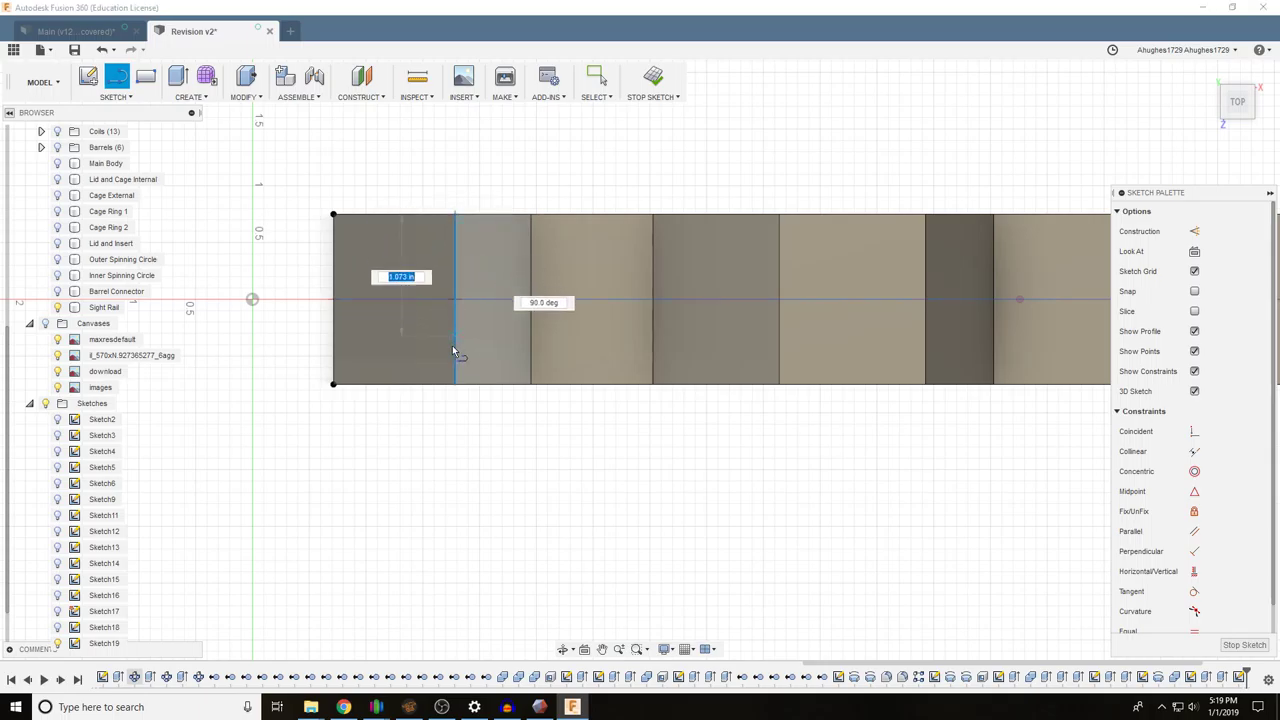
pyautogui.click(455, 384)
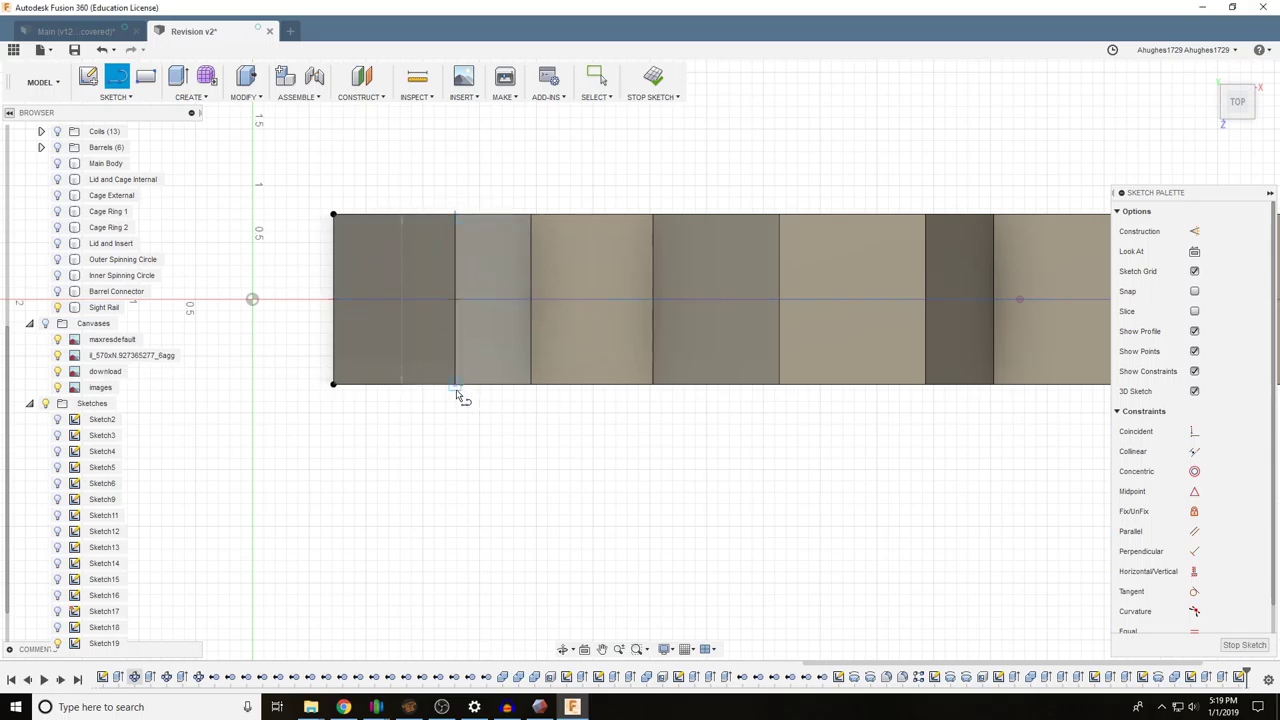
pyautogui.click(531, 215)
pyautogui.click(532, 385)
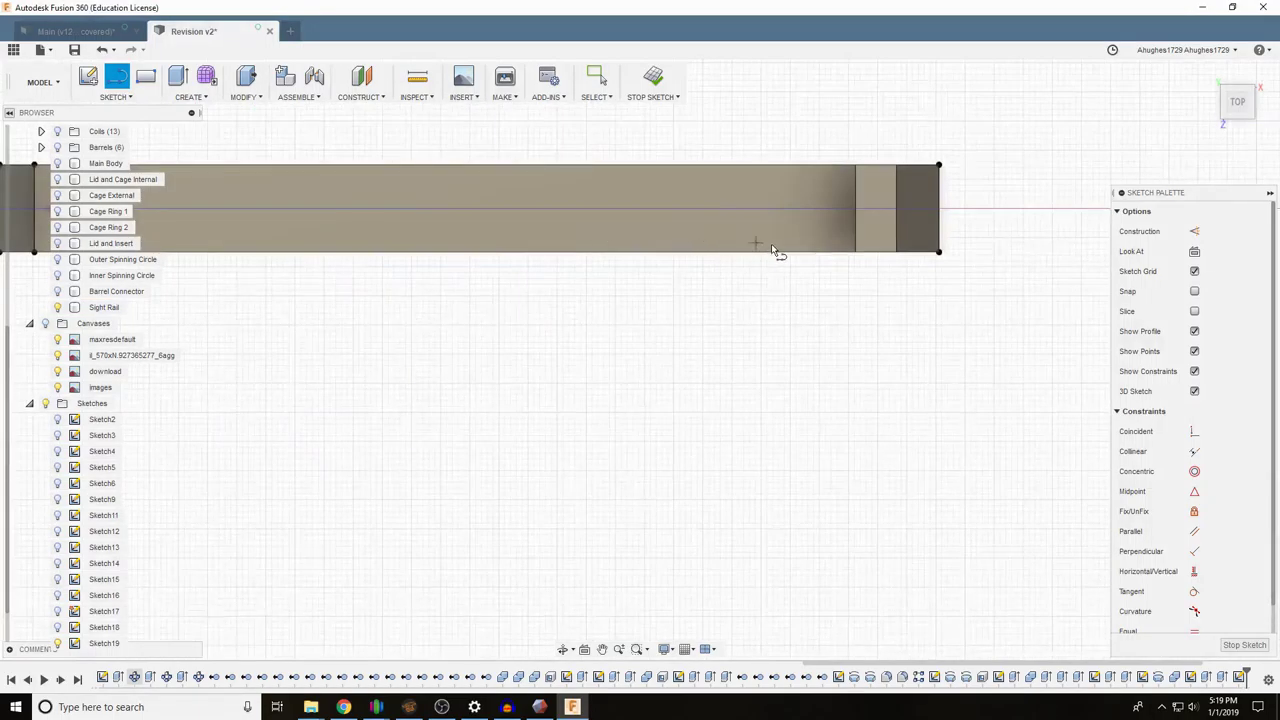
pyautogui.click(857, 253)
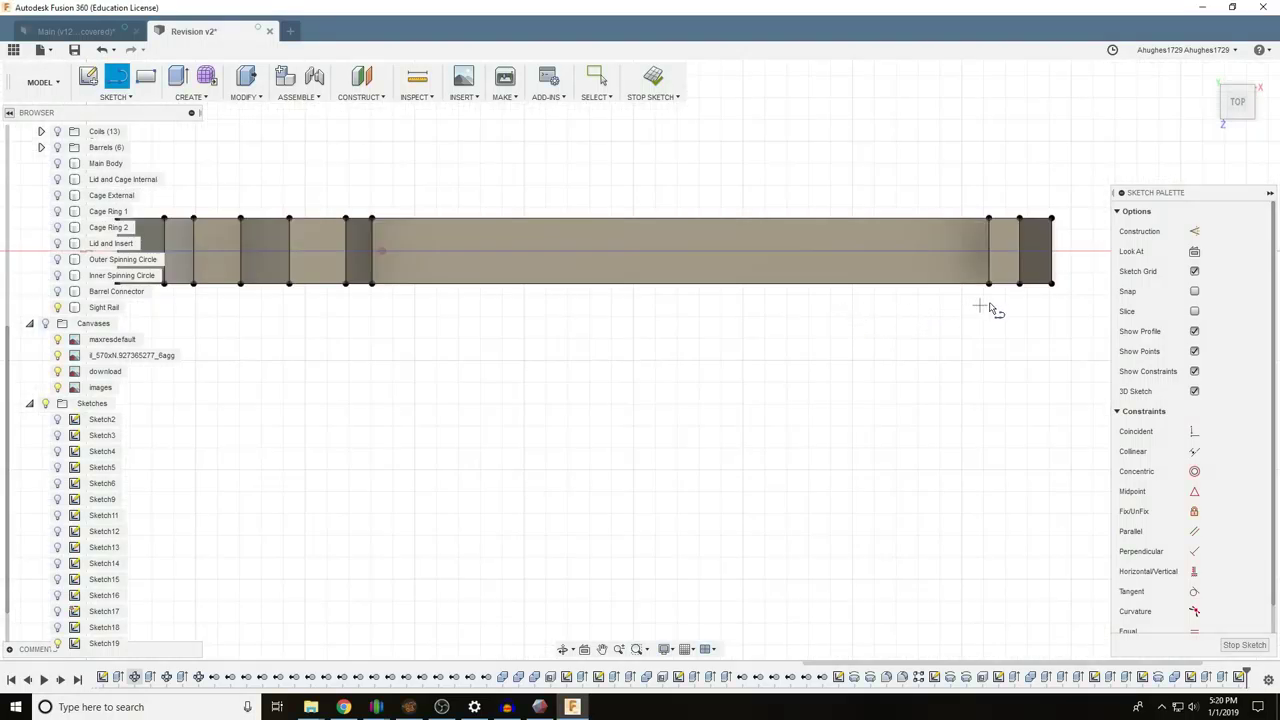
# Sketch a long line about 21.60 in long, parallel to and just inside the rail outline's lower edge, running past the sloped sight end
pyautogui.scroll(5, 1048, 294)
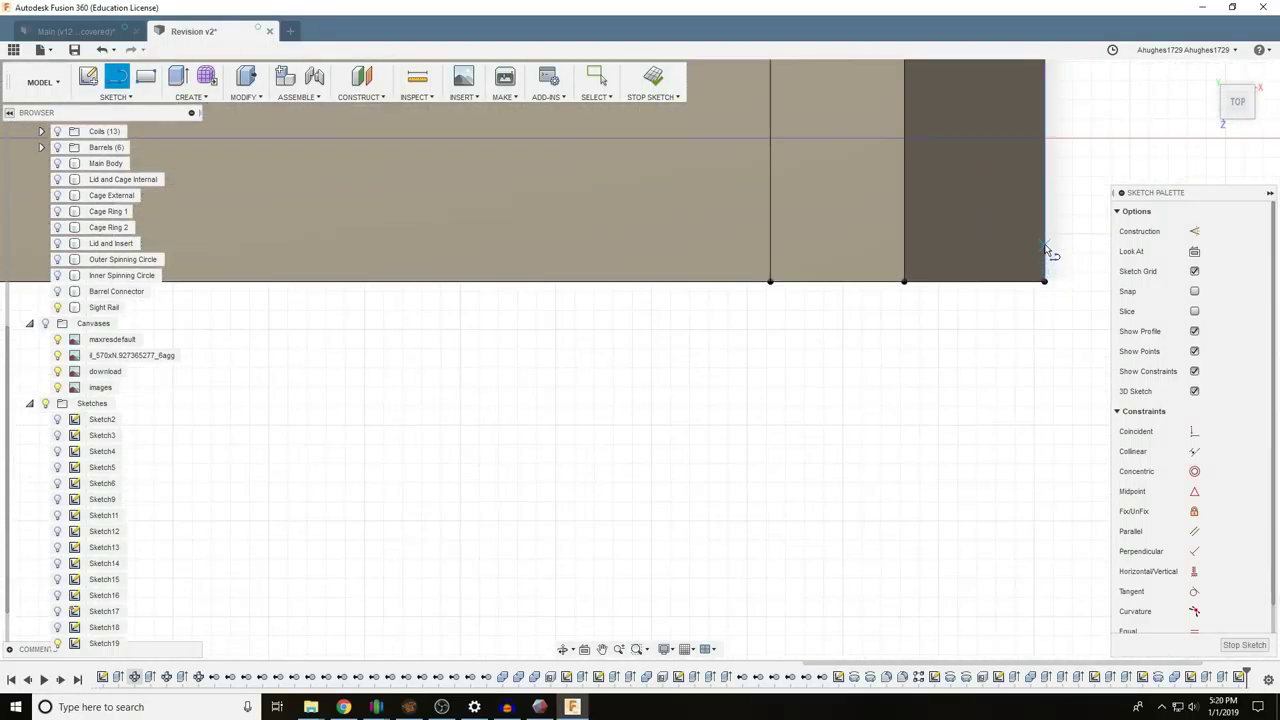
pyautogui.scroll(-4, 1046, 250)
pyautogui.scroll(3, 1043, 240)
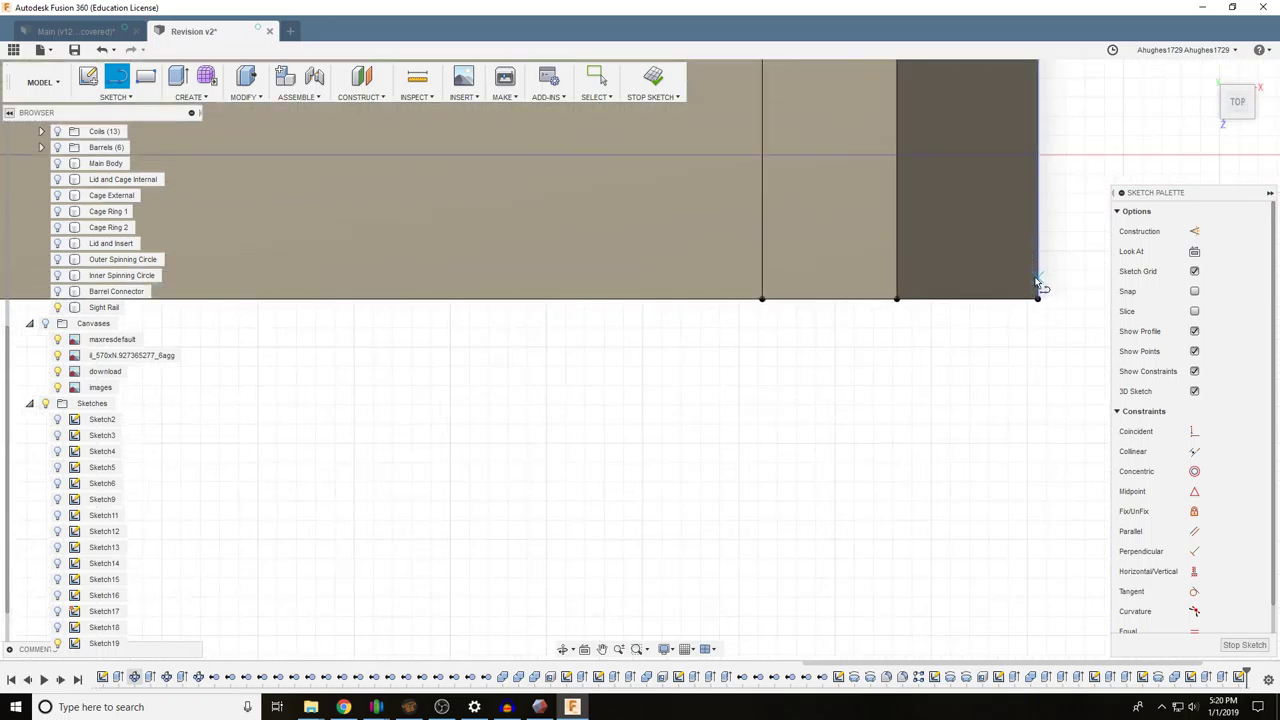
pyautogui.click(1037, 279)
pyautogui.scroll(-4, 662, 248)
pyautogui.moveTo(298, 254); pyautogui.dragTo(784, 294, button='middle')
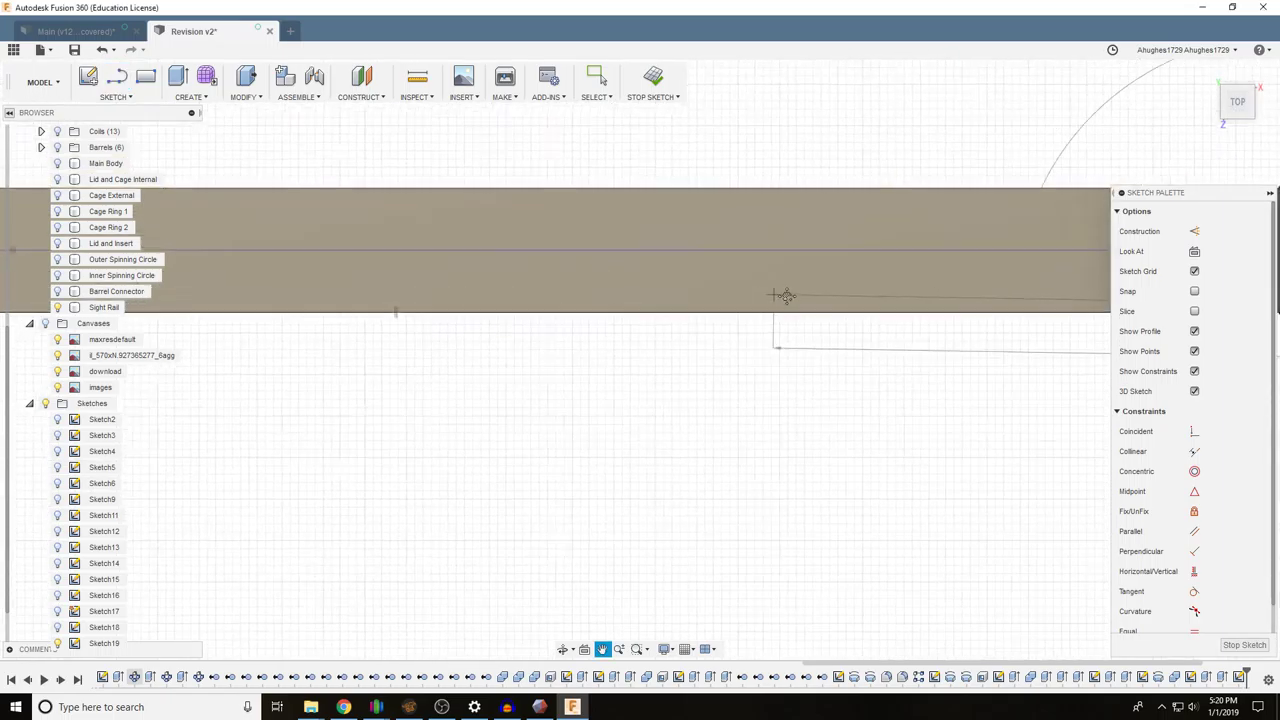
pyautogui.scroll(-2, 498, 297)
pyautogui.scroll(-1, 501, 297)
pyautogui.moveTo(248, 301); pyautogui.dragTo(500, 294, button='middle')
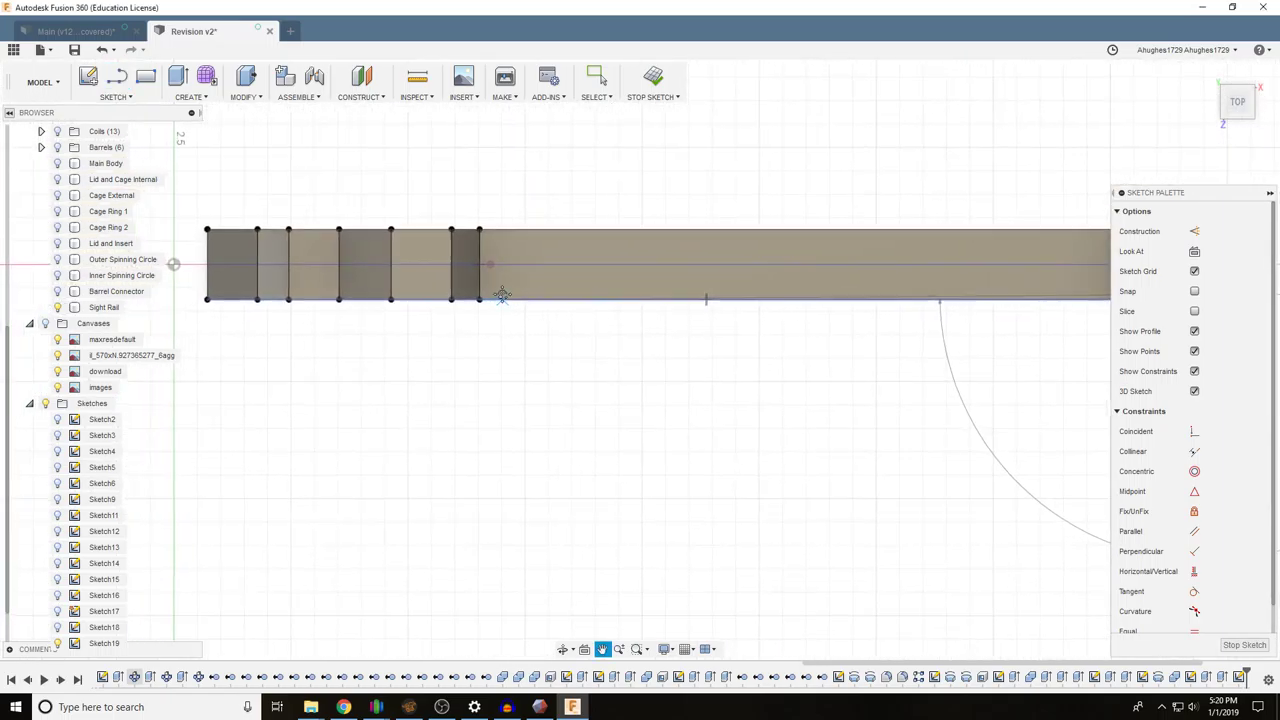
pyautogui.click(203, 298)
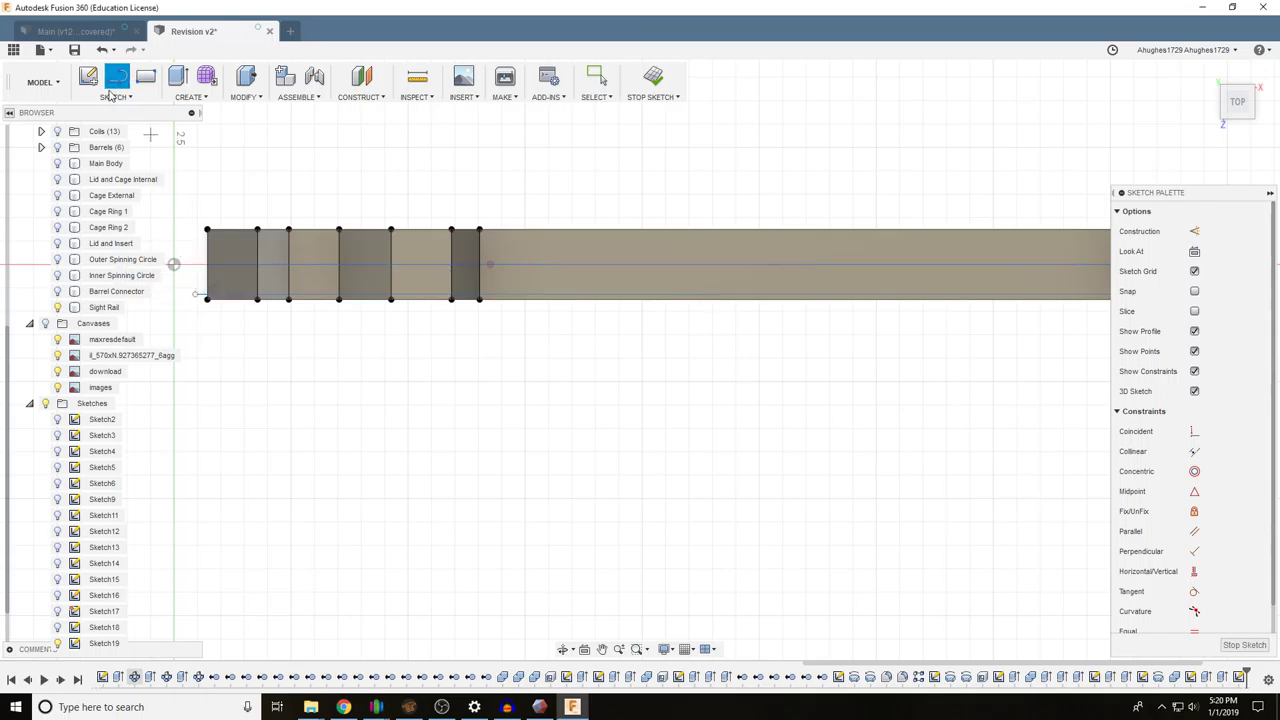
pyautogui.click(113, 96)
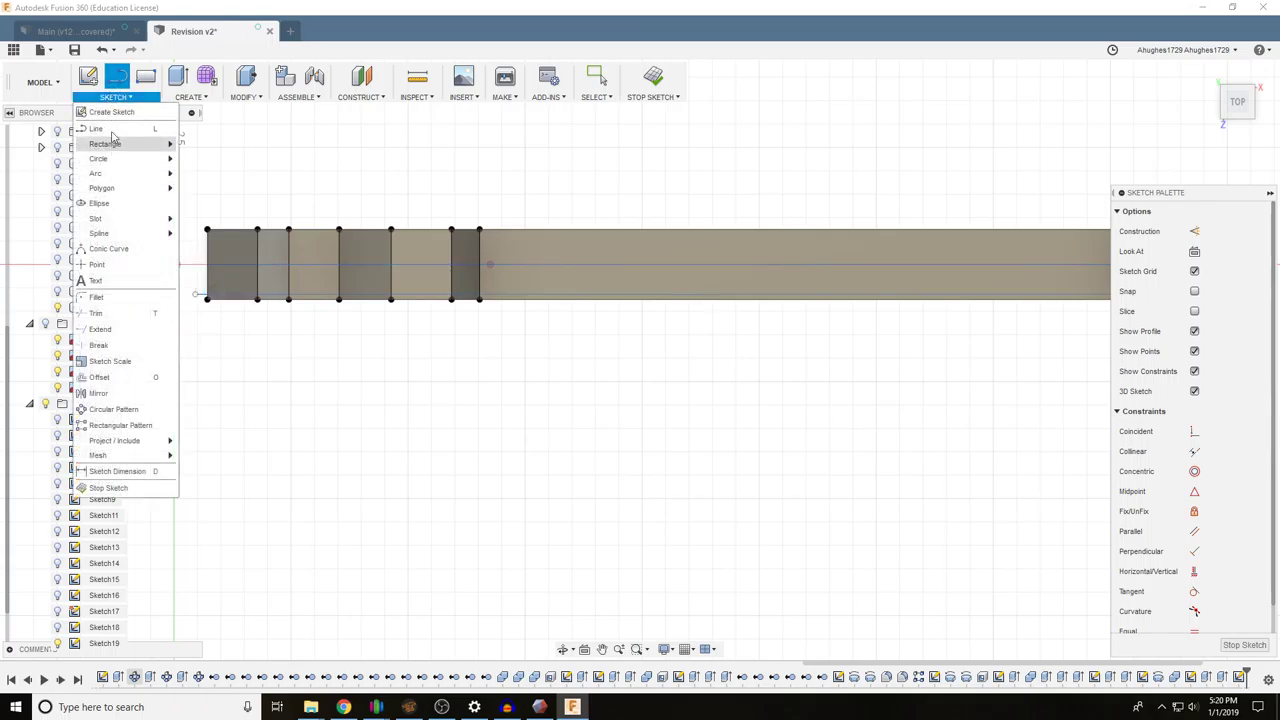
pyautogui.click(100, 393)
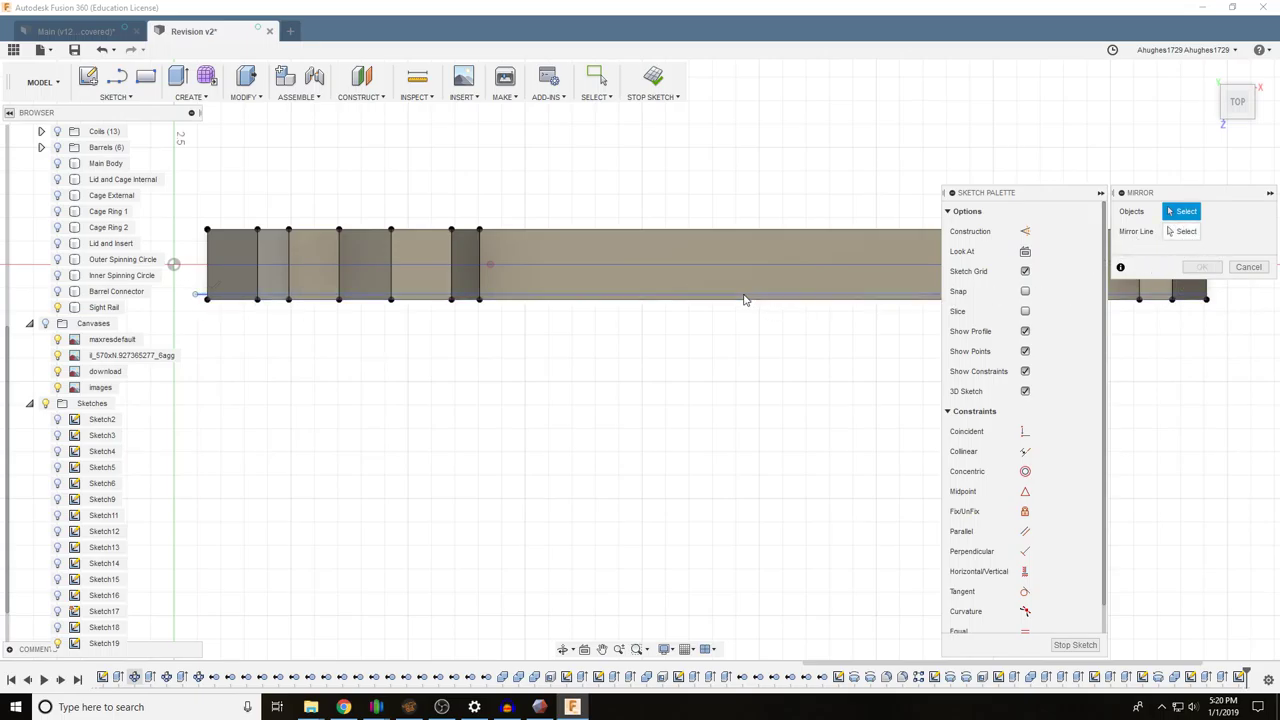
pyautogui.click(748, 296)
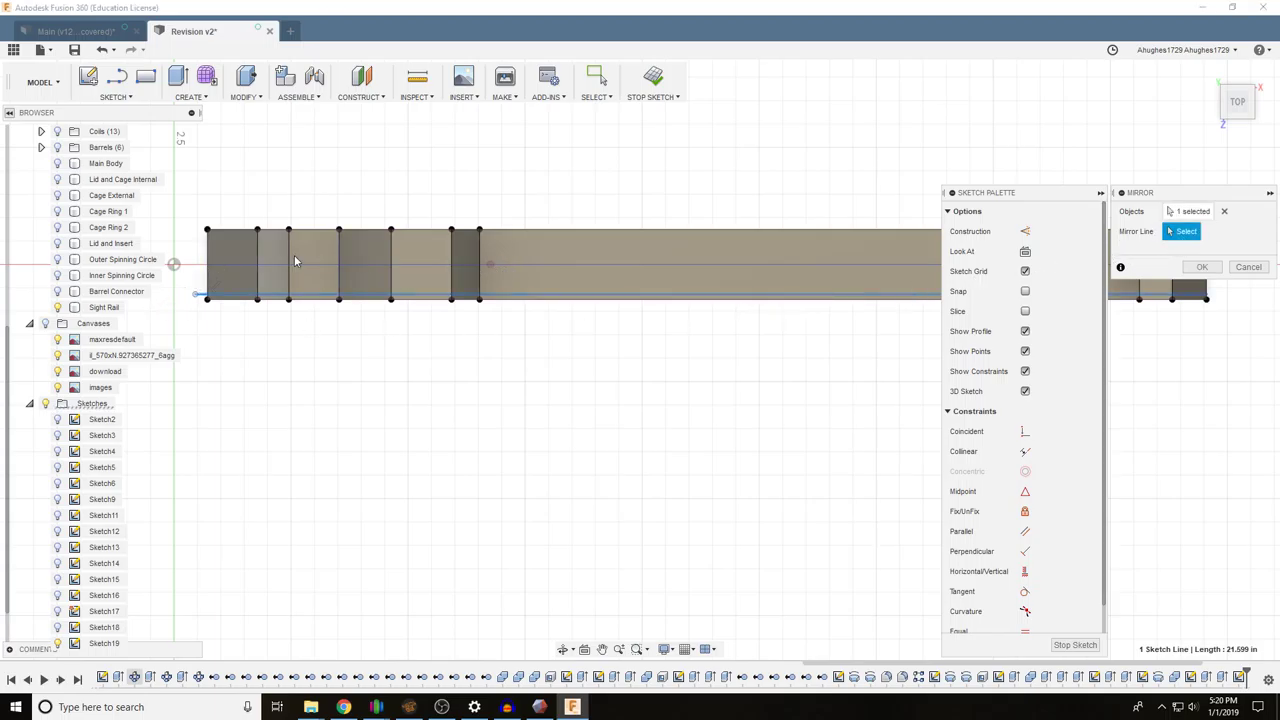
pyautogui.click(1247, 267)
# Draw a centre line along the rail's axis, starting from the midpoint of the end edge beside the origin
pyautogui.press('l')
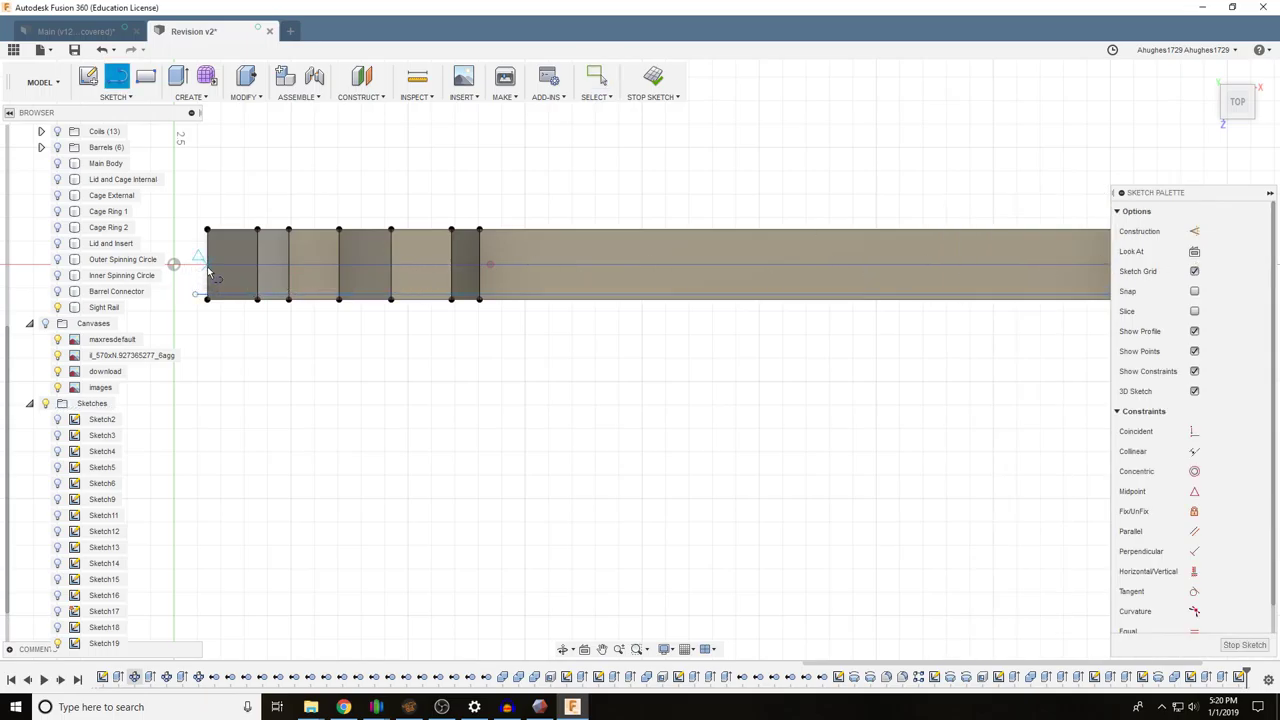
pyautogui.click(207, 266)
pyautogui.click(941, 264)
pyautogui.click(941, 297)
pyautogui.rightClick(263, 193)
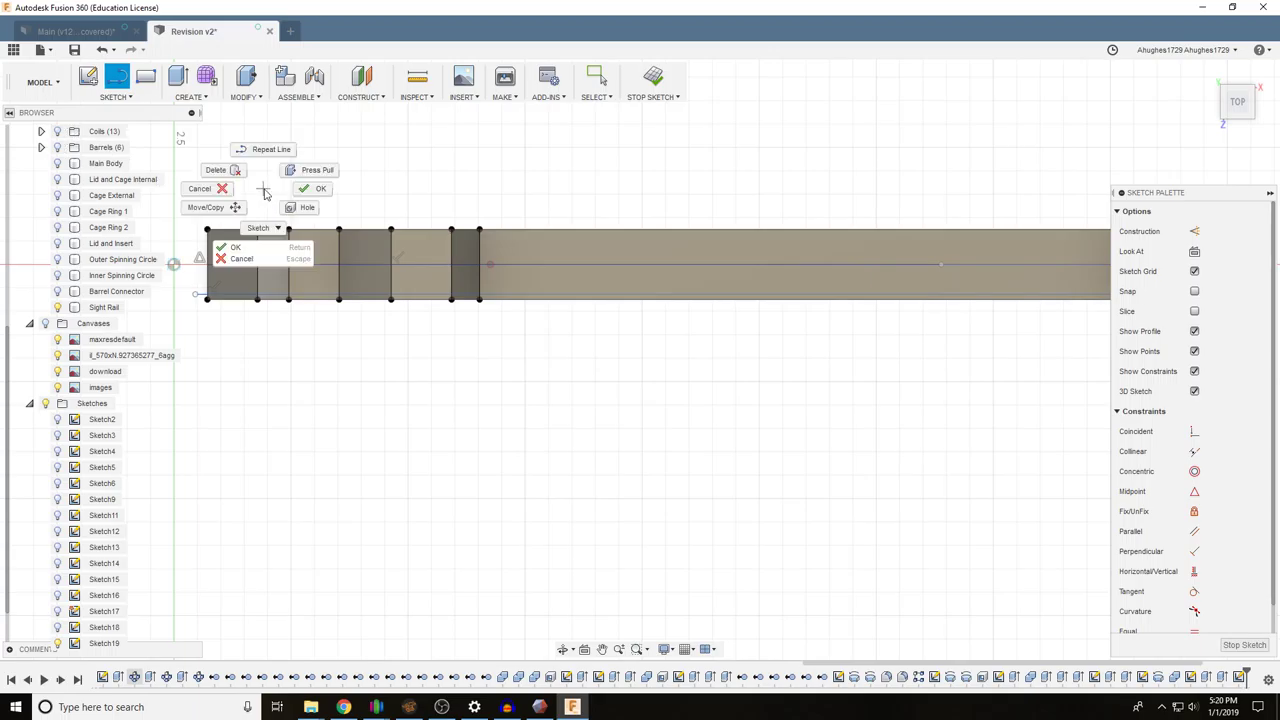
# Mirror the long inner line across the rail's centre line to get a matching line inside the opposite edge
pyautogui.click(122, 100)
pyautogui.click(118, 97)
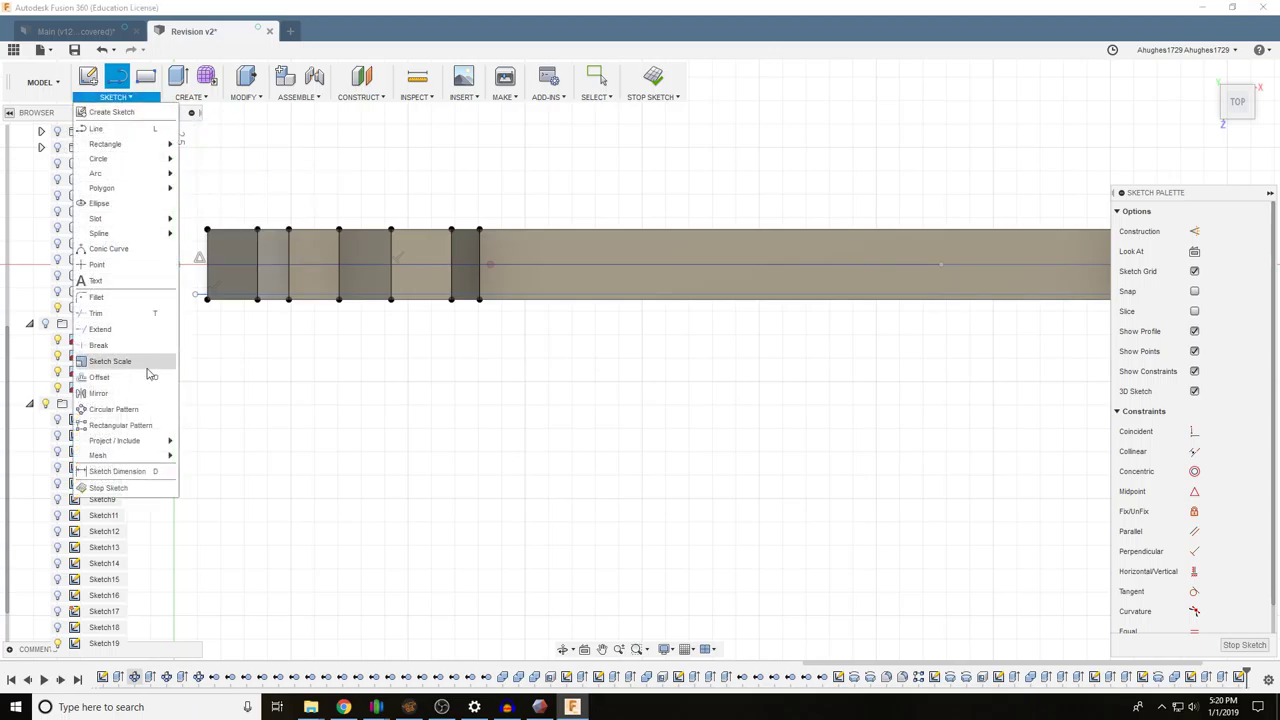
pyautogui.click(99, 393)
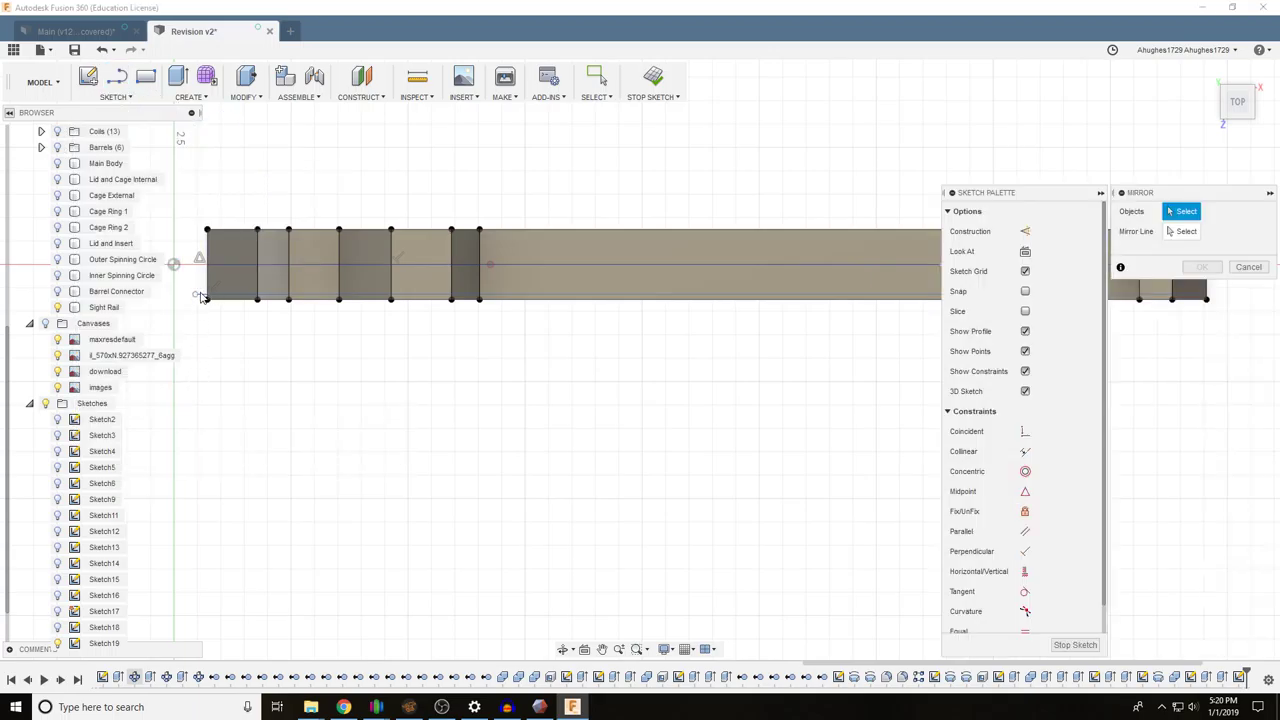
pyautogui.click(201, 299)
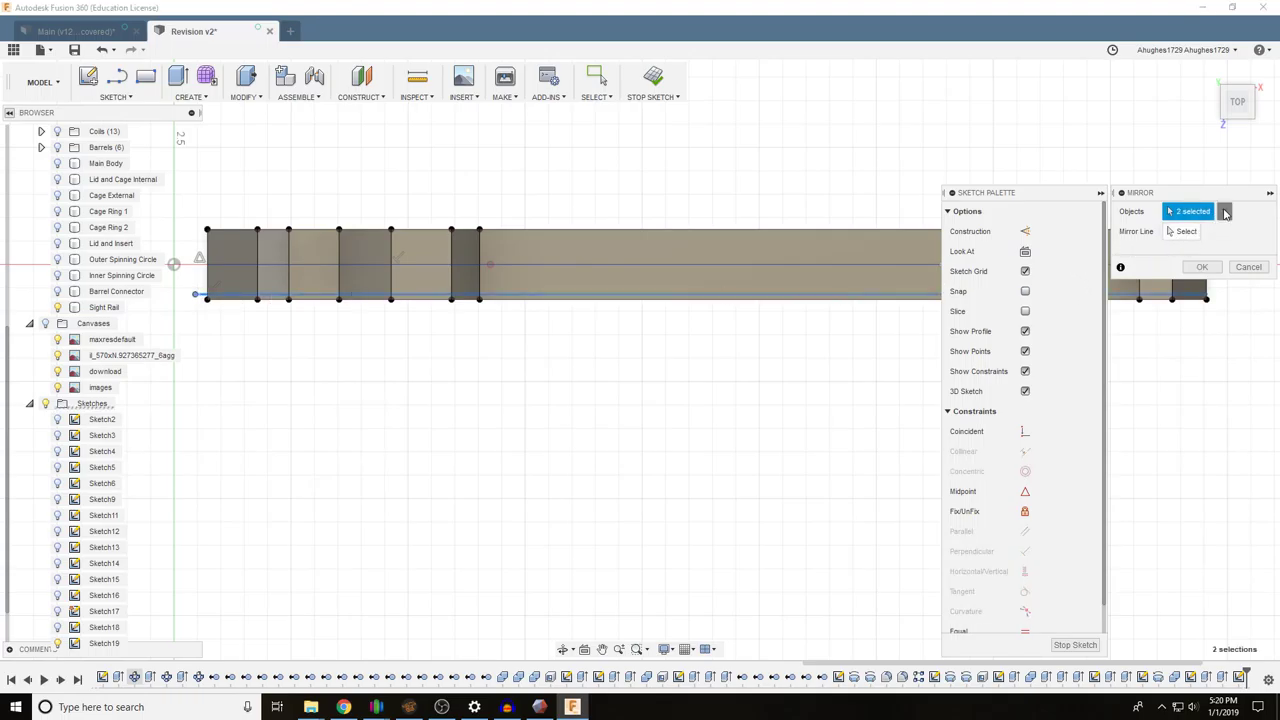
pyautogui.click(1226, 212)
pyautogui.click(721, 298)
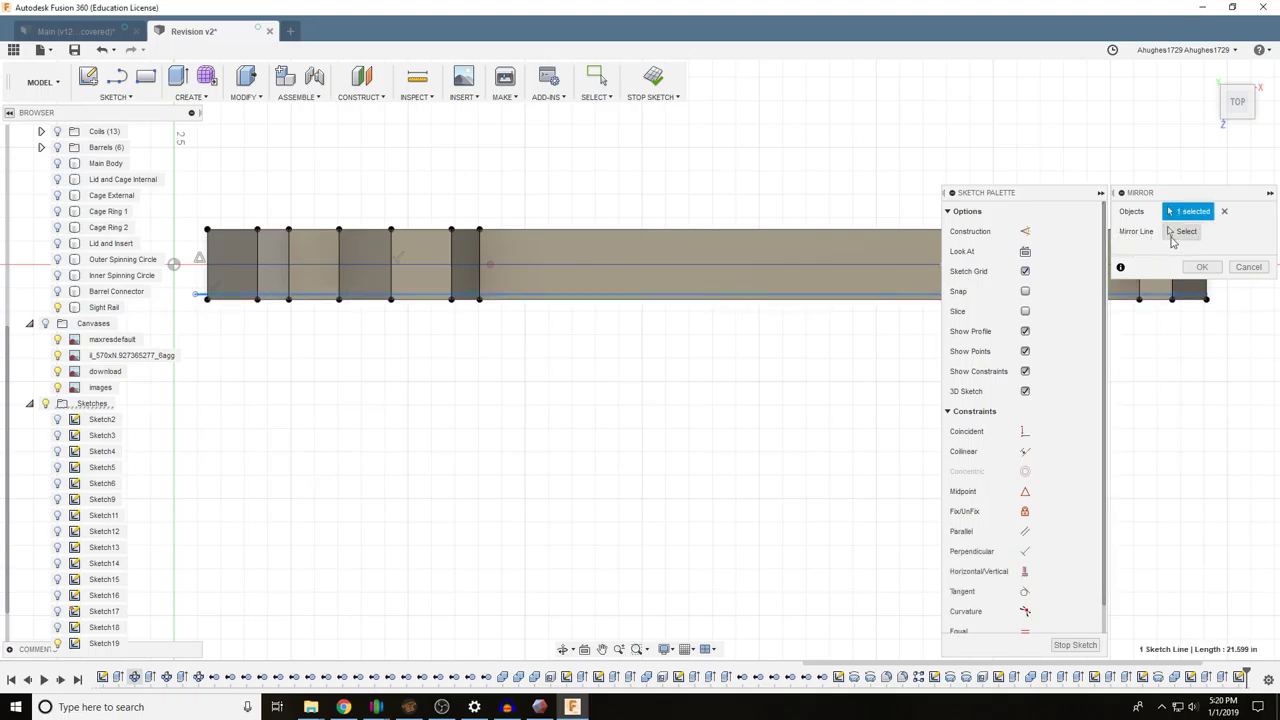
pyautogui.click(1177, 233)
pyautogui.click(710, 266)
pyautogui.click(1202, 267)
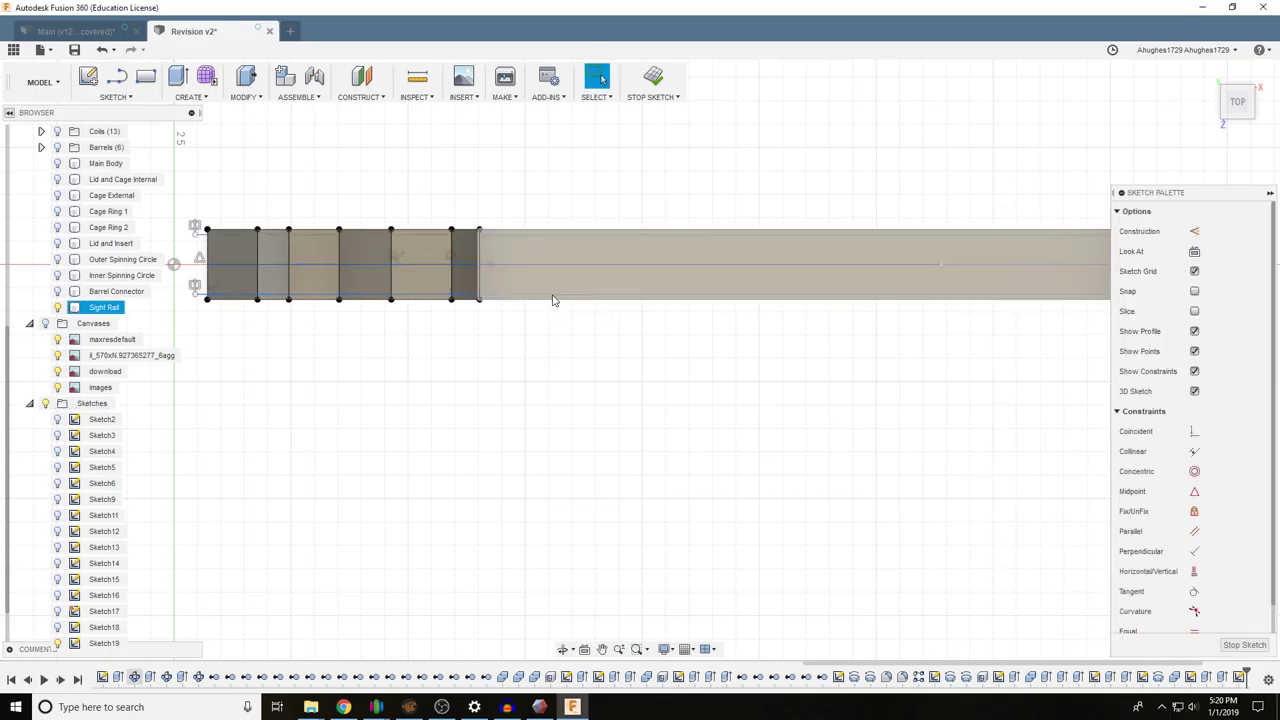
pyautogui.moveTo(591, 356); pyautogui.dragTo(511, 360)
pyautogui.press('Escape')
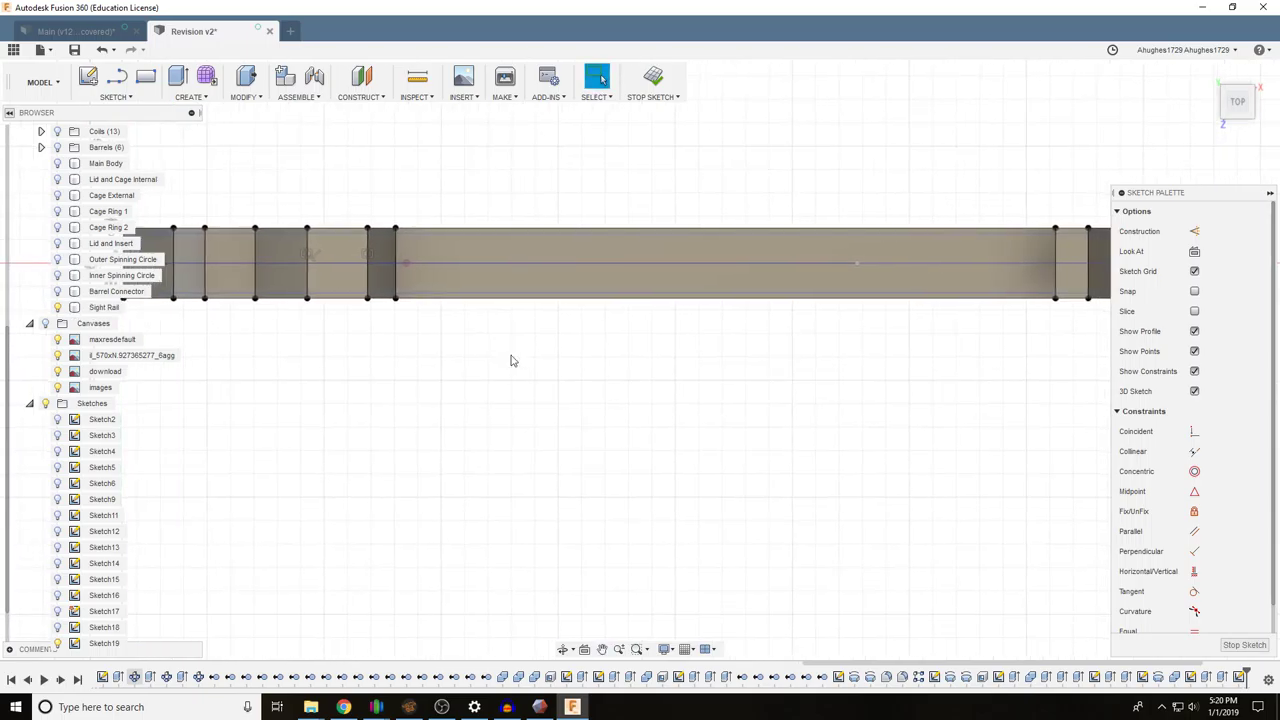
# Start extruding the long inner profile between the two sights, hiding the Sight Rail body to select it and showing the body again
pyautogui.scroll(-1, 512, 360)
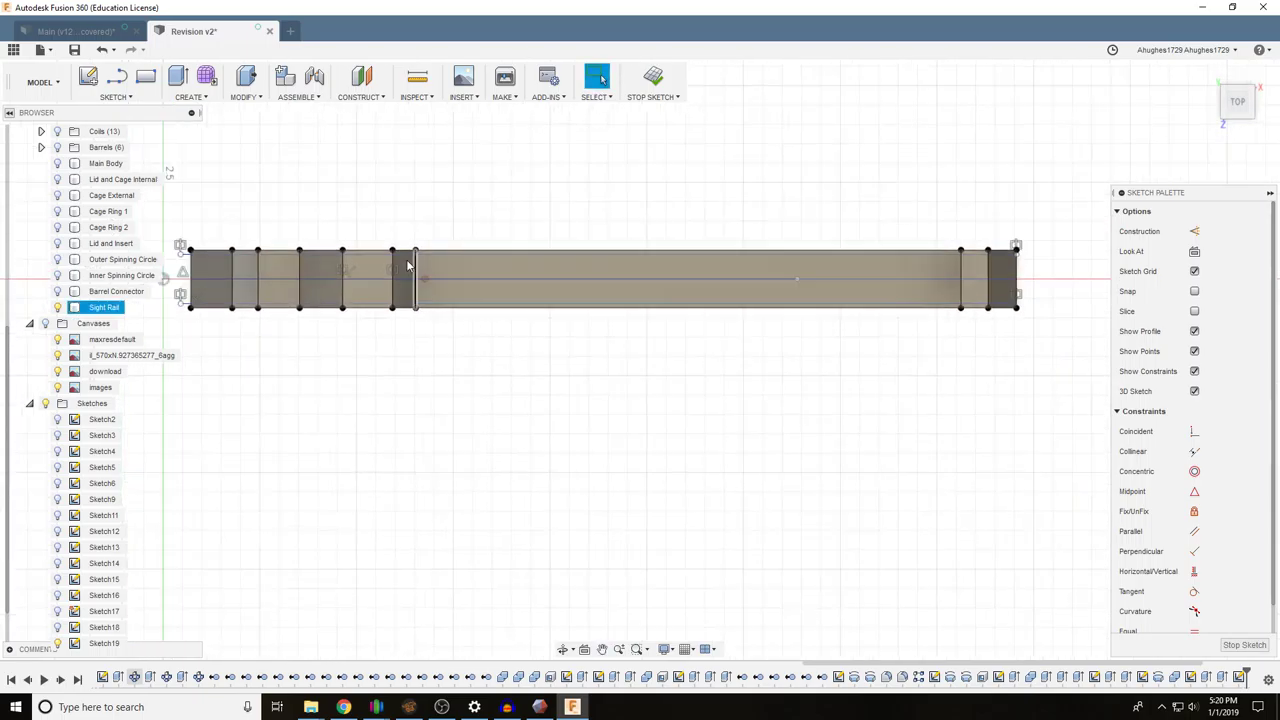
pyautogui.click(180, 88)
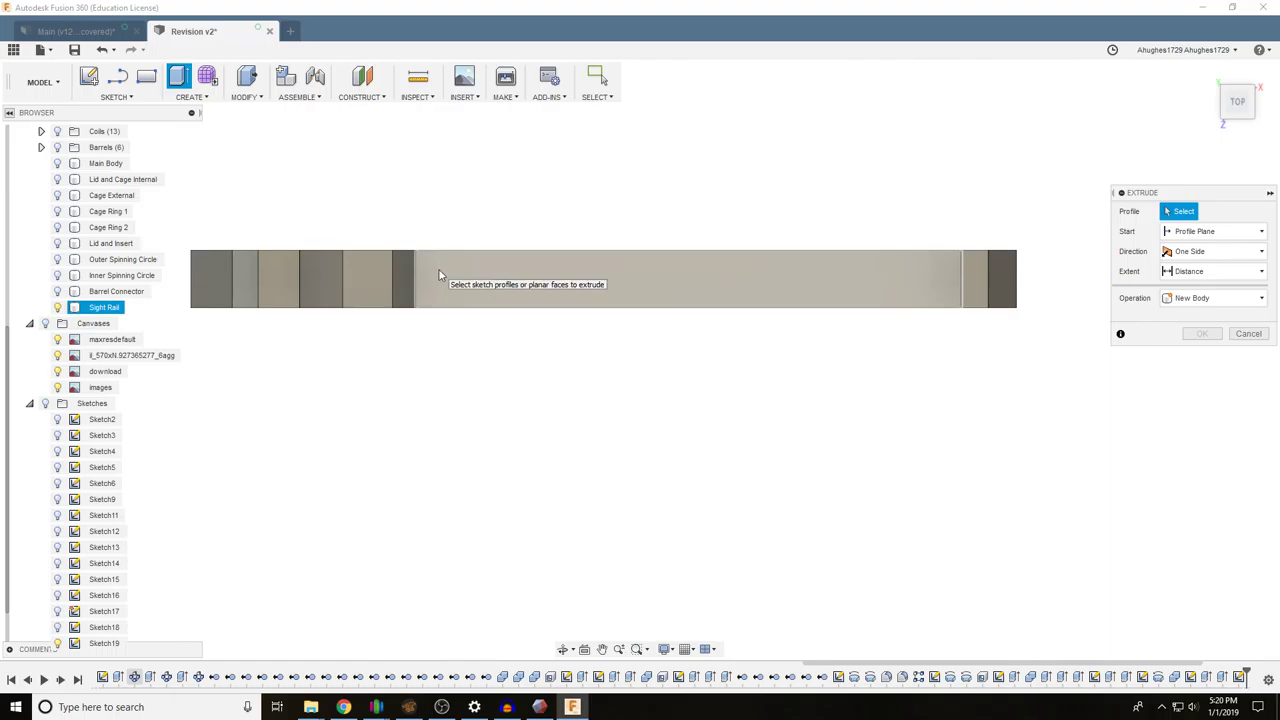
pyautogui.scroll(-1, 40, 498)
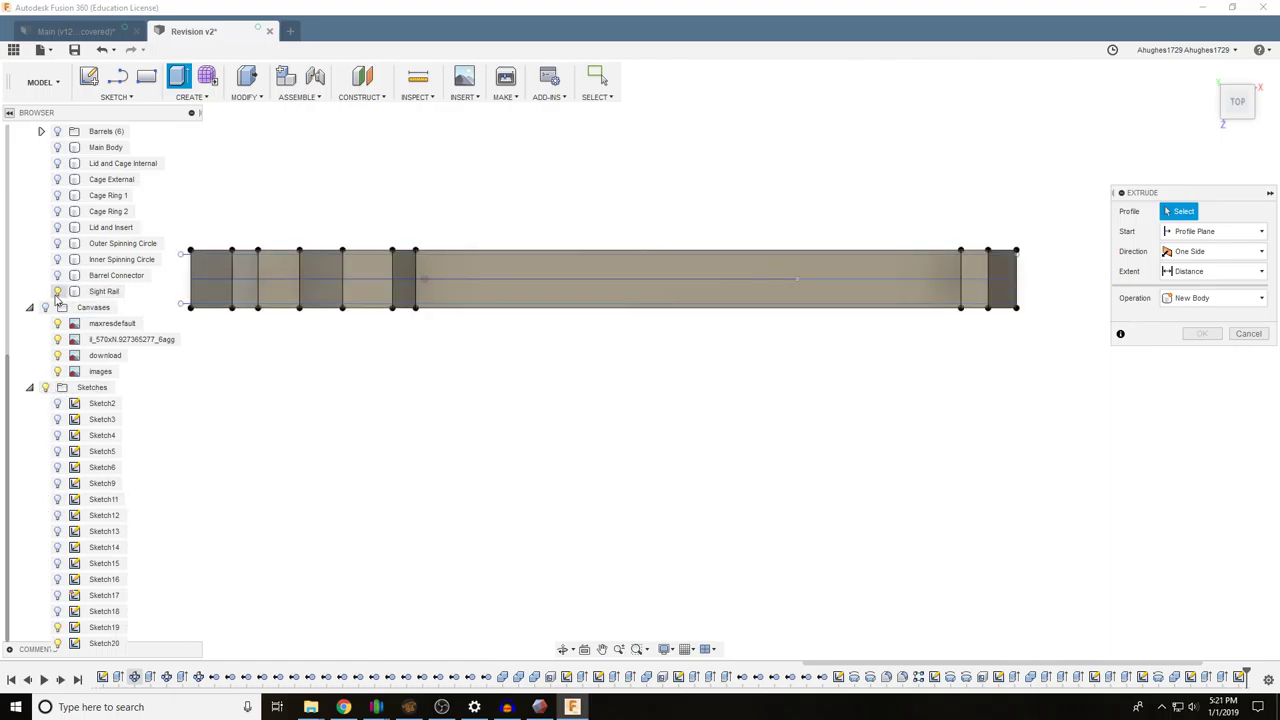
pyautogui.scroll(1, 460, 297)
pyautogui.scroll(1, 461, 298)
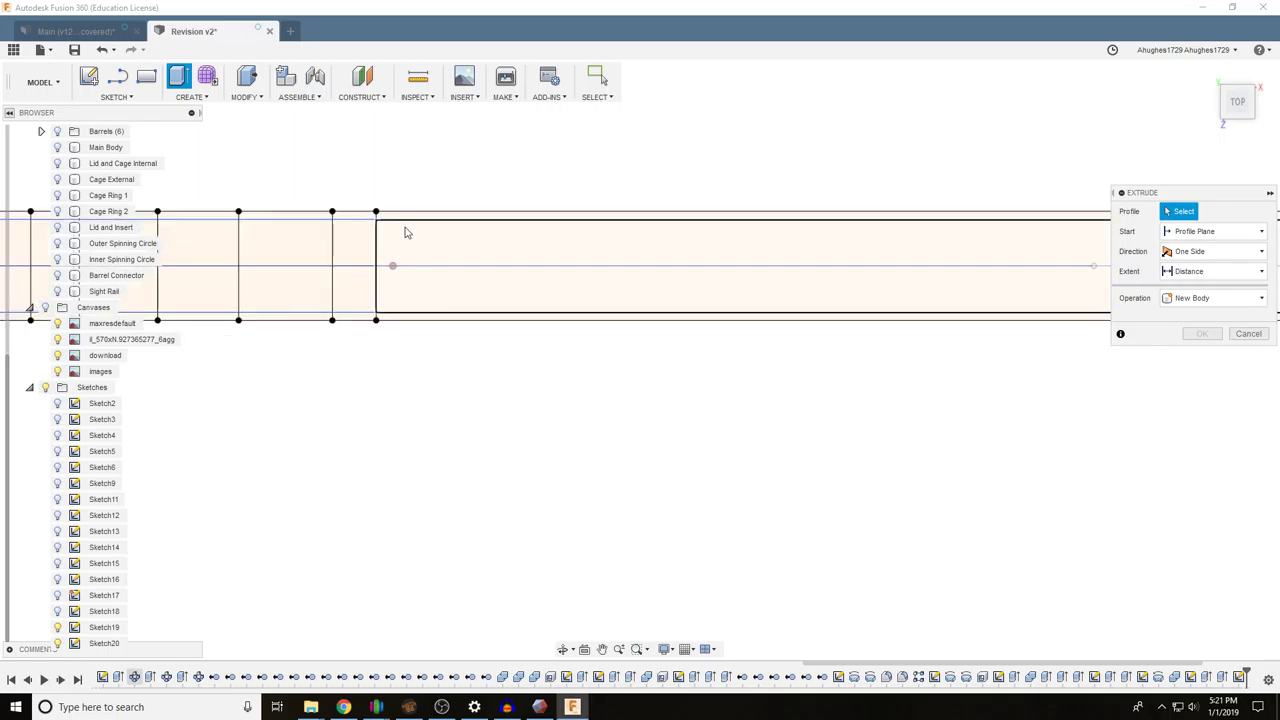
pyautogui.click(473, 275)
pyautogui.scroll(-2, 1019, 237)
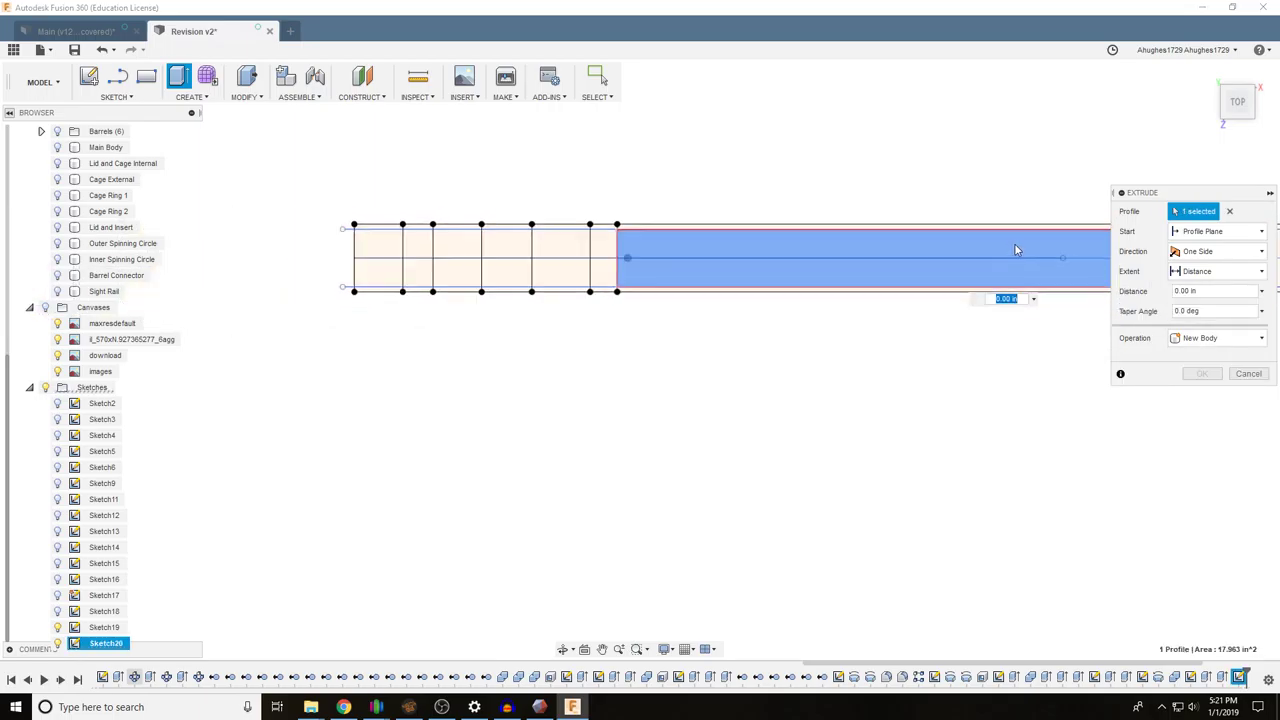
pyautogui.click(1239, 131)
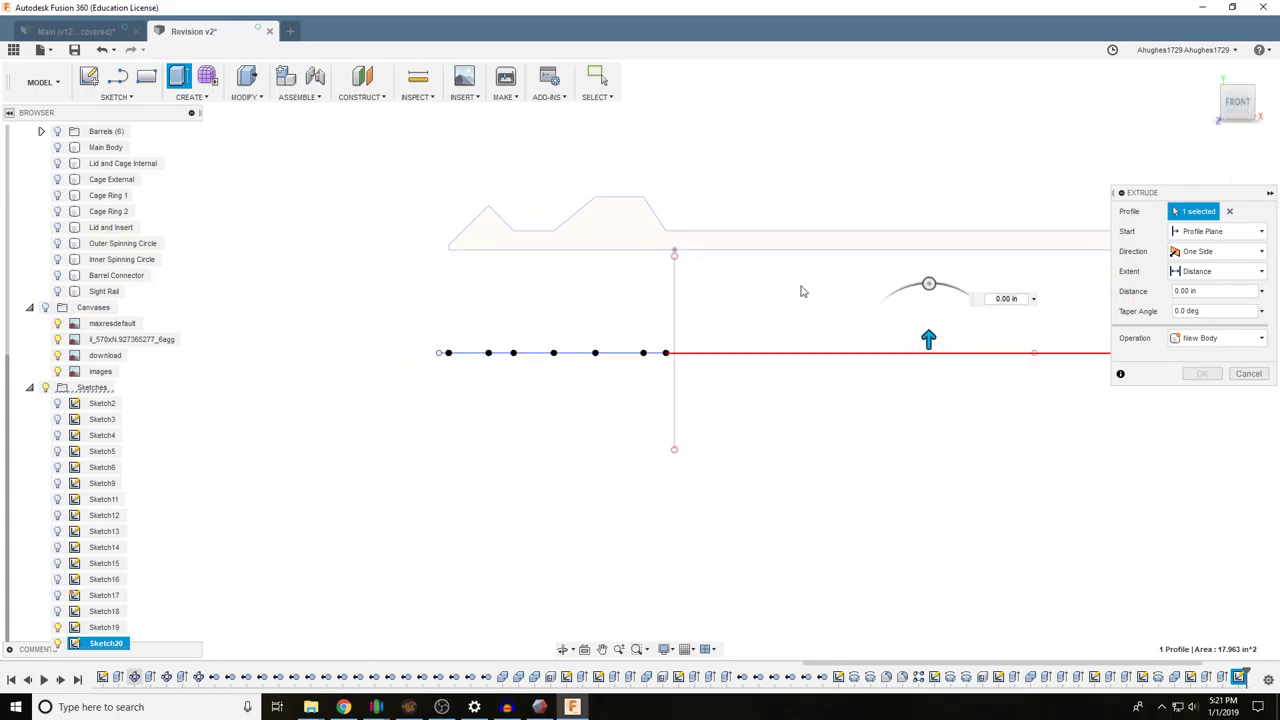
pyautogui.click(57, 291)
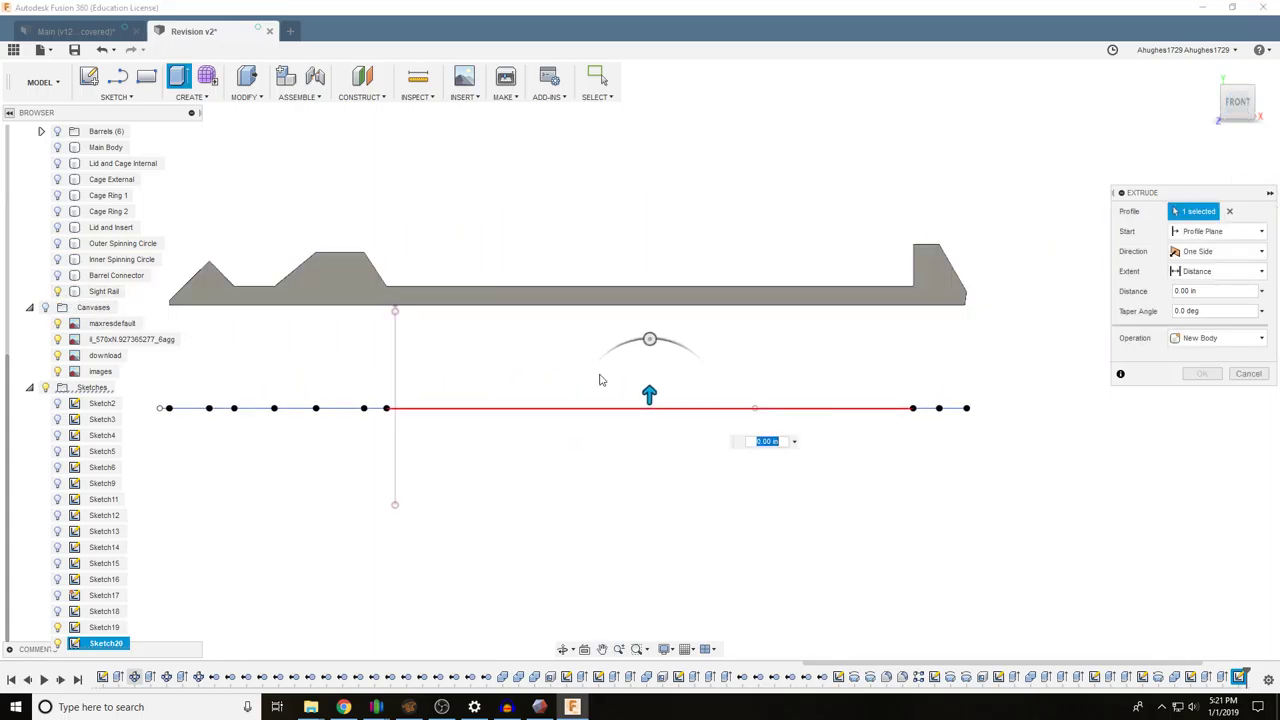
# Cut the recessed channel from the long inner profile with a two-sided extrude, 4.00 in on side 1 and -3.20 in on side 2
pyautogui.moveTo(649, 395); pyautogui.dragTo(649, 245)
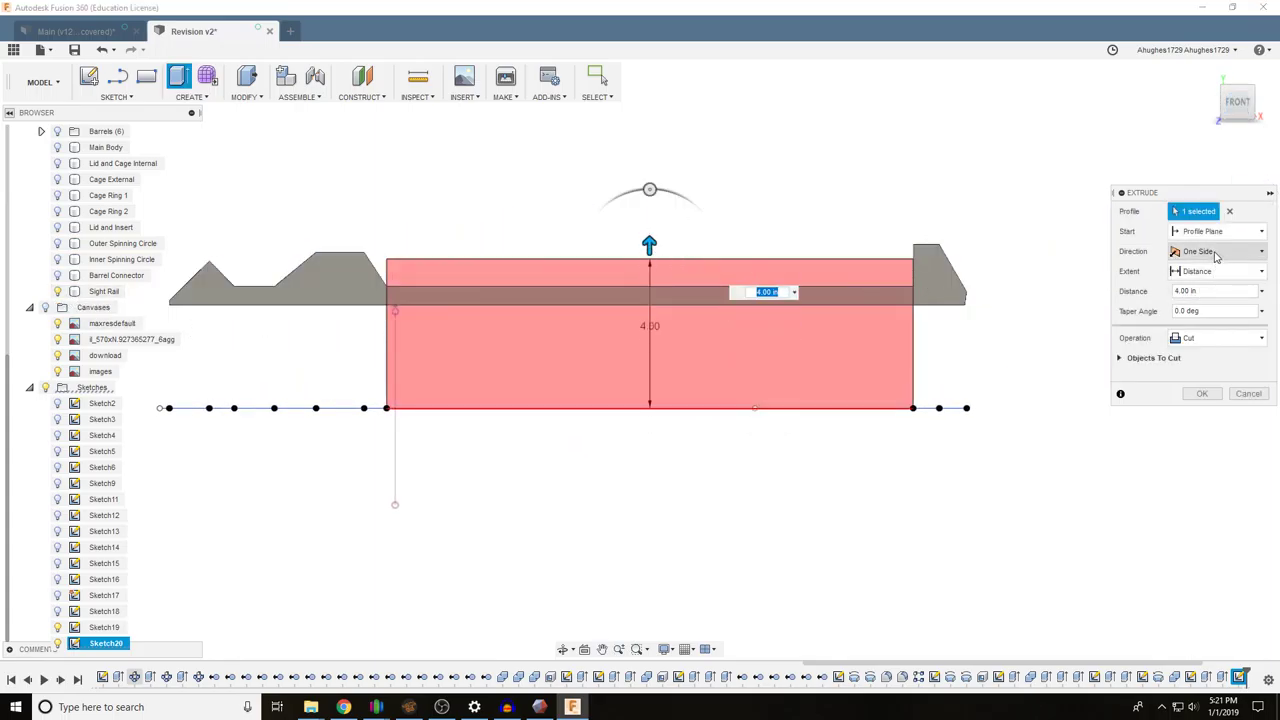
pyautogui.click(1215, 251)
pyautogui.click(1205, 281)
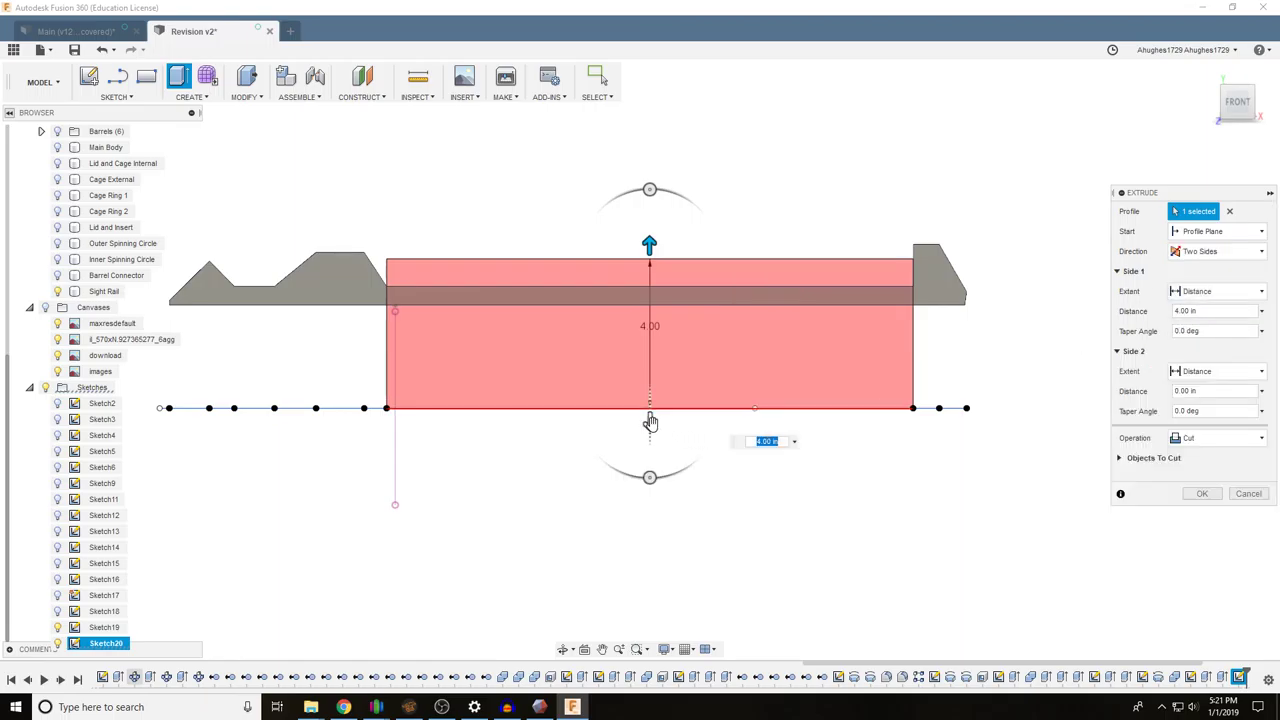
pyautogui.moveTo(650, 422); pyautogui.dragTo(650, 281)
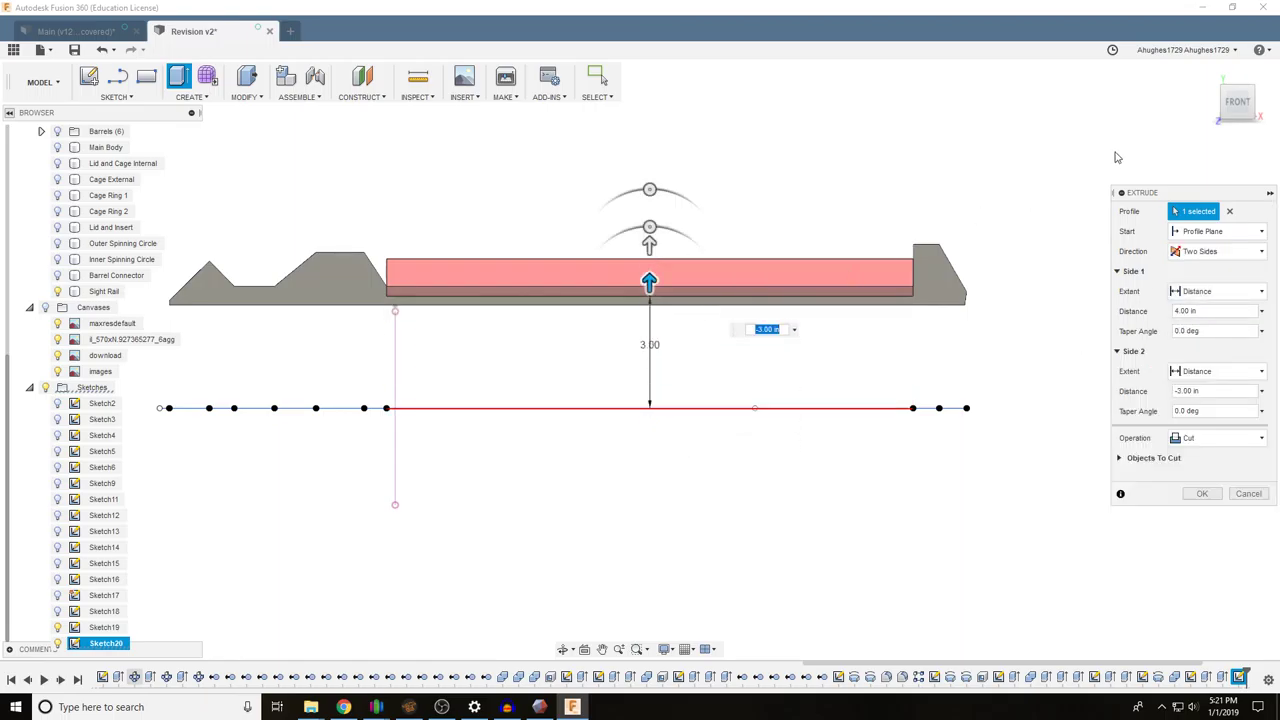
pyautogui.moveTo(1240, 108); pyautogui.dragTo(1231, 125)
pyautogui.scroll(3, 612, 201)
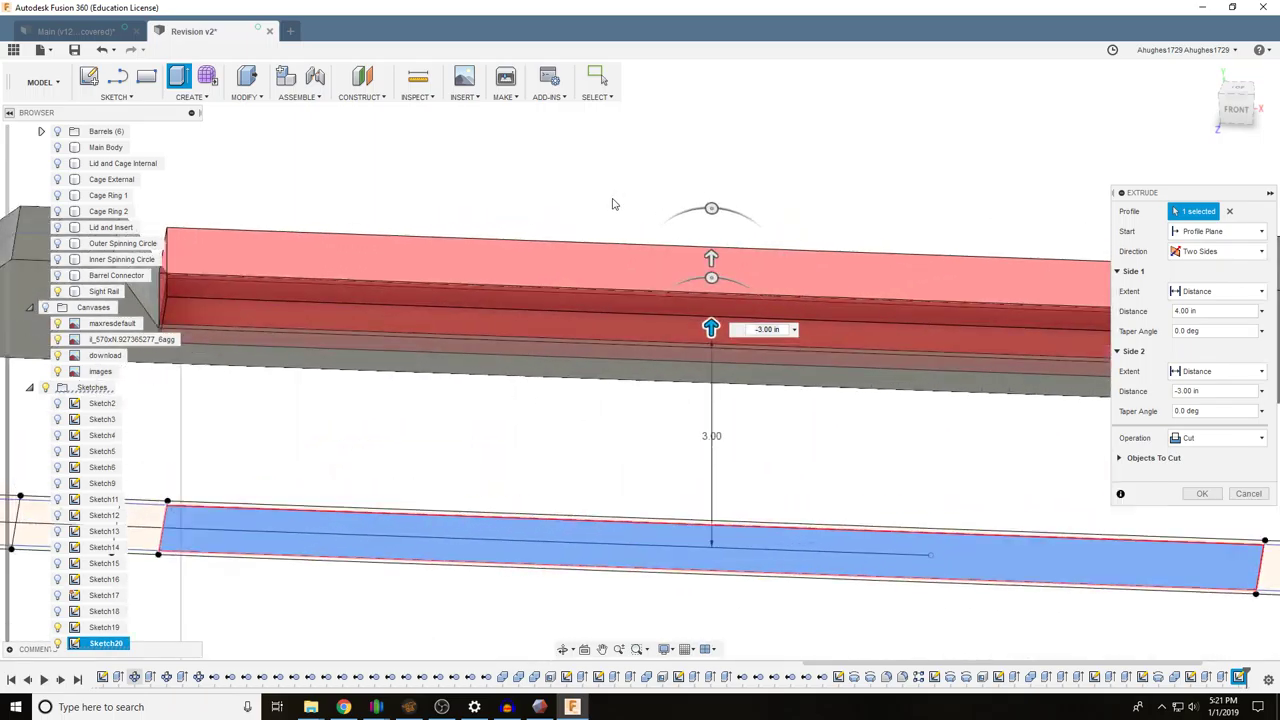
pyautogui.moveTo(711, 329); pyautogui.dragTo(713, 311)
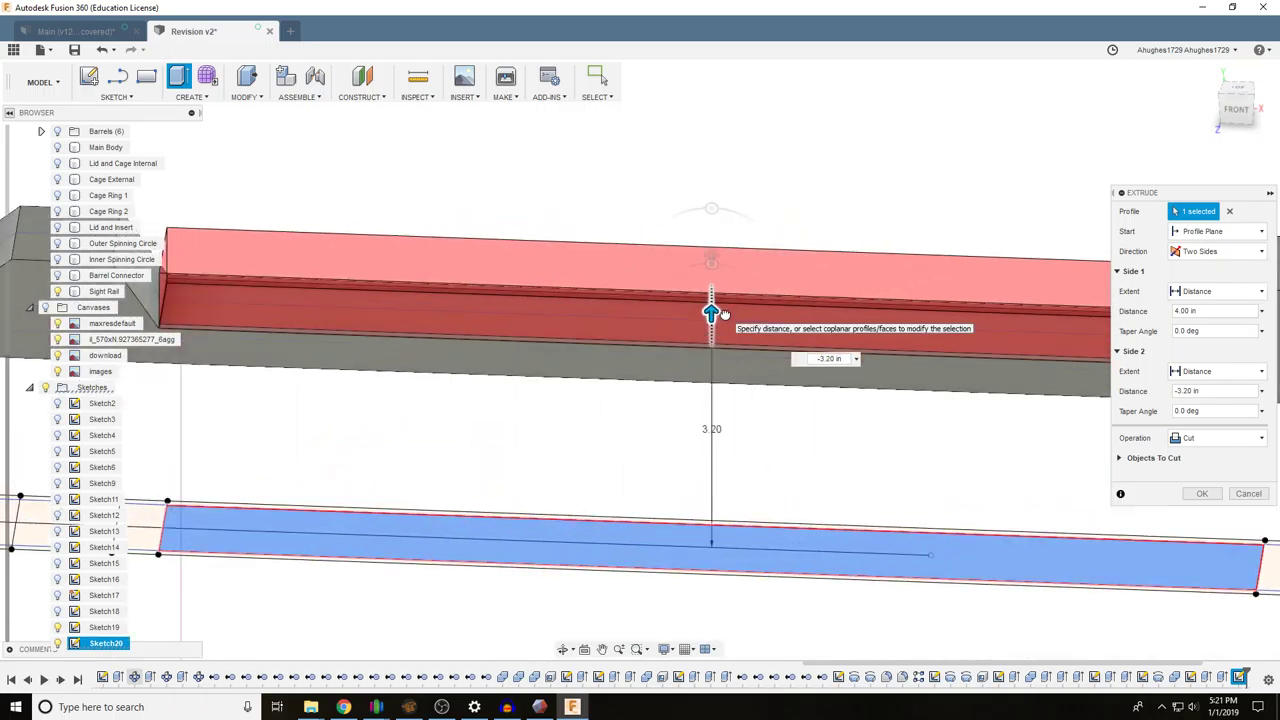
pyautogui.scroll(-2, 714, 311)
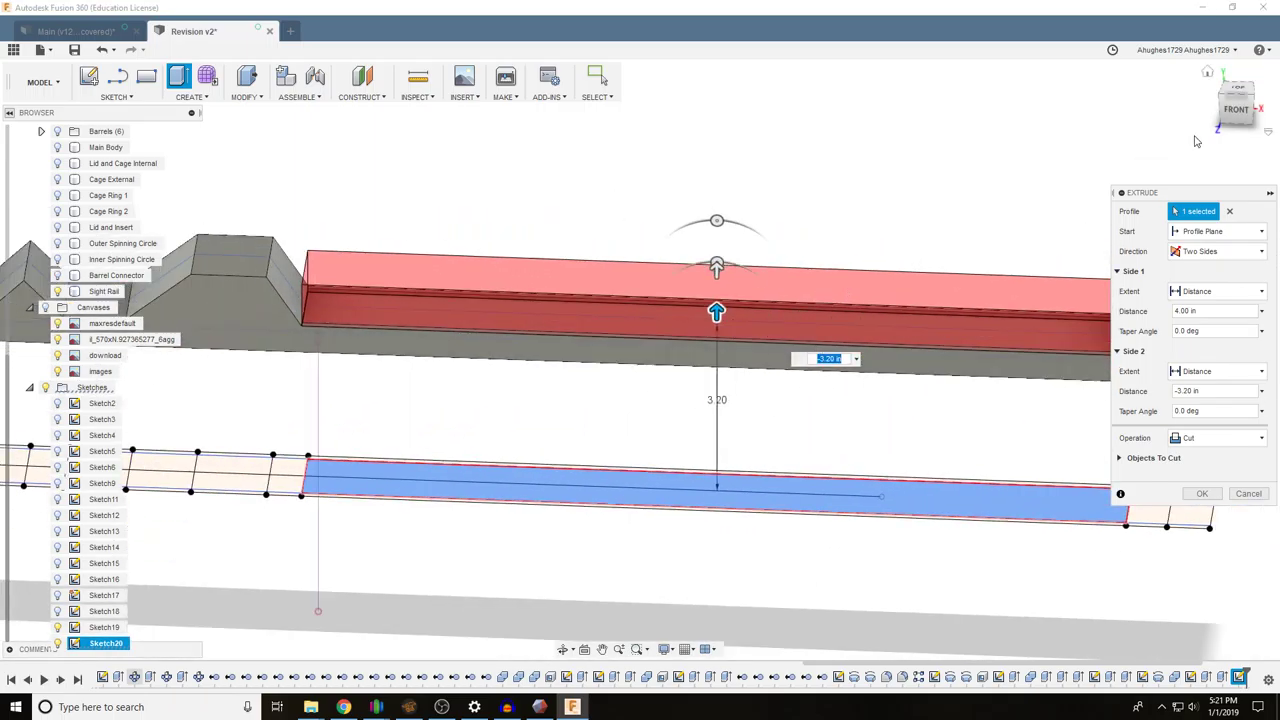
pyautogui.moveTo(1237, 110); pyautogui.dragTo(1258, 106)
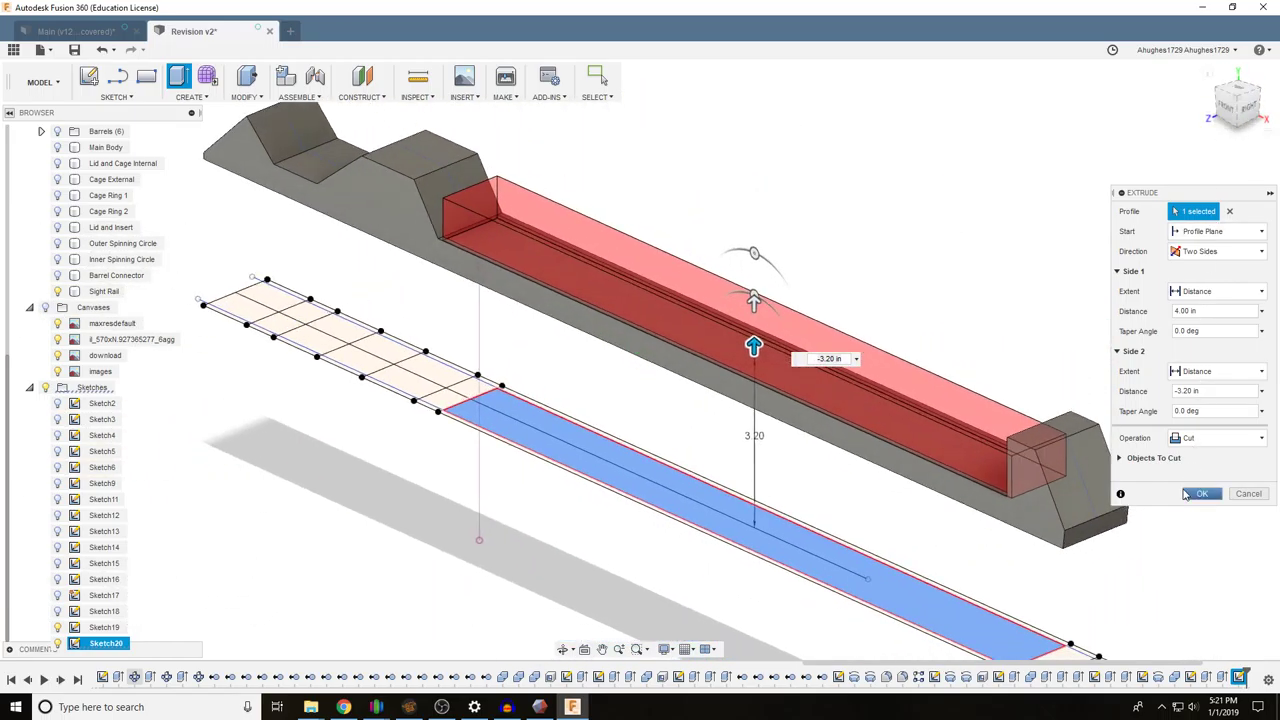
pyautogui.click(1200, 494)
# Show Sketch20 again and cut its inner profile under the end sight's flat top with a two-sided extrude of 6.60 in and -4.10 in
pyautogui.moveTo(1025, 367); pyautogui.dragTo(771, 334, button='middle')
pyautogui.moveTo(1250, 104)
pyautogui.mouseDown()
pyautogui.moveTo(1268, 108)
pyautogui.moveTo(1250, 125)
pyautogui.mouseUp()
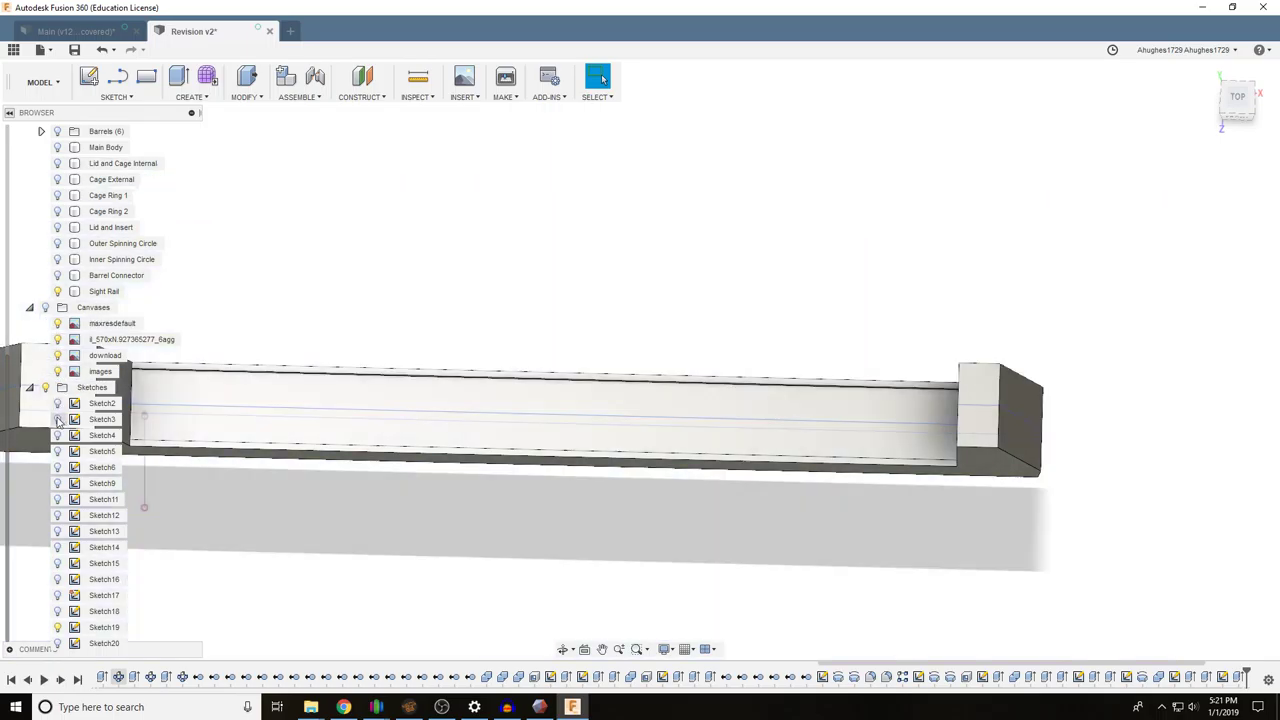
pyautogui.click(57, 643)
pyautogui.scroll(1, 703, 460)
pyautogui.moveTo(703, 460); pyautogui.dragTo(597, 322, button='middle')
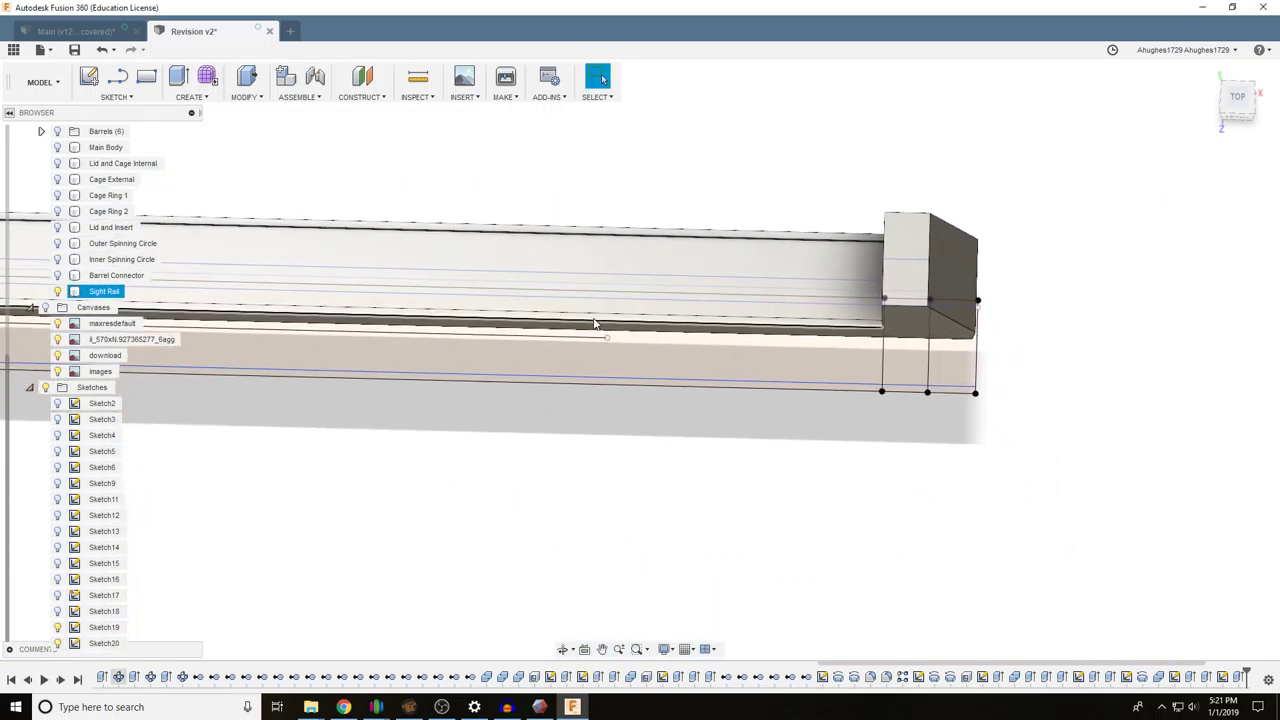
pyautogui.click(178, 76)
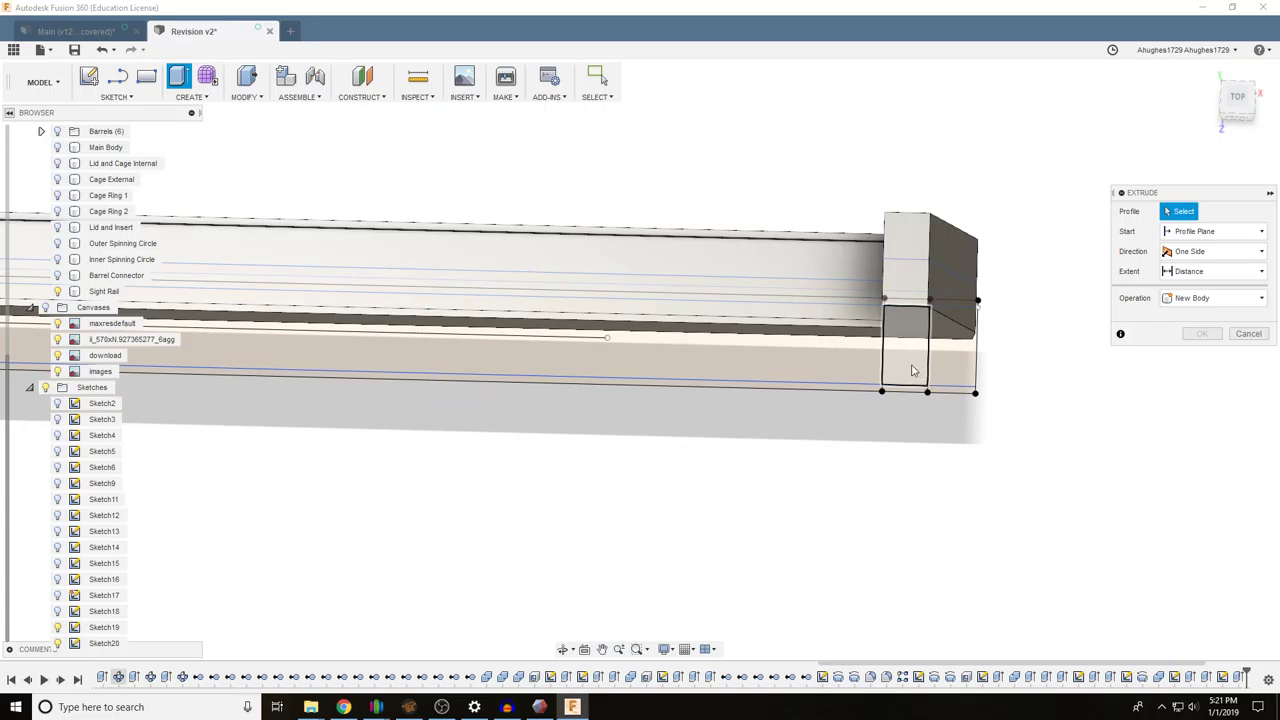
pyautogui.click(907, 366)
pyautogui.moveTo(906, 340); pyautogui.dragTo(906, 210)
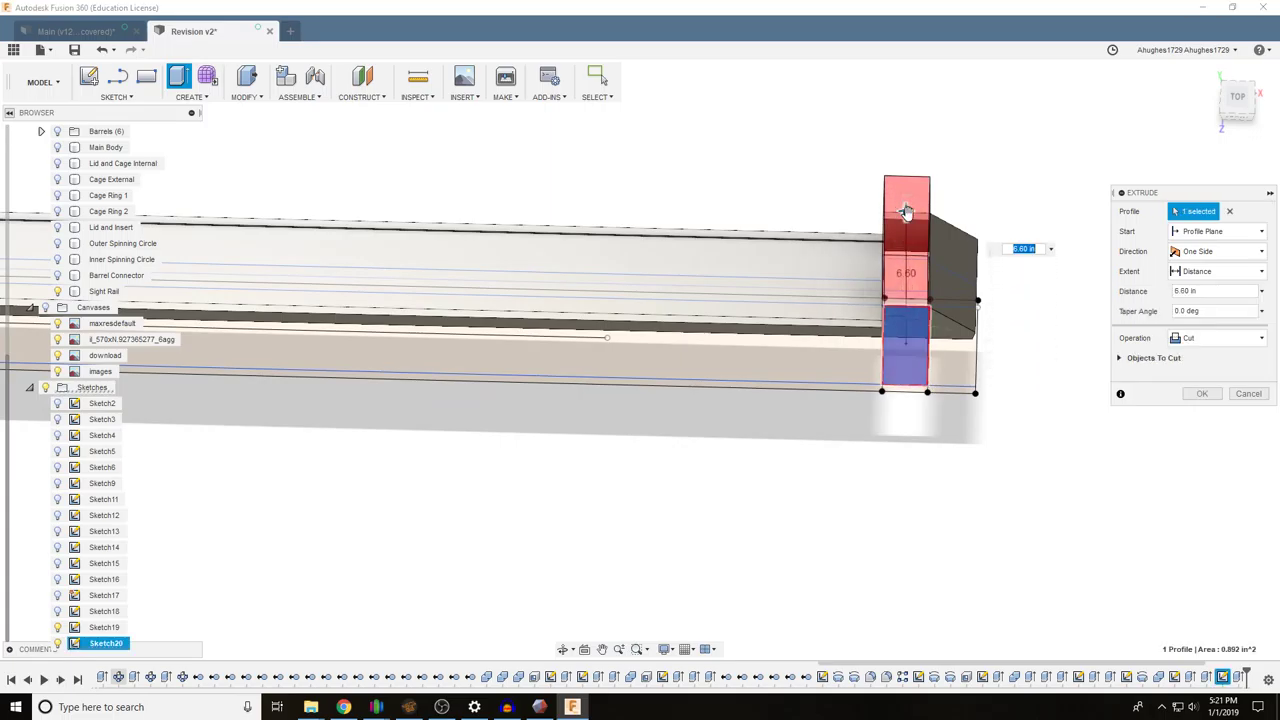
pyautogui.click(1218, 251)
pyautogui.click(1205, 283)
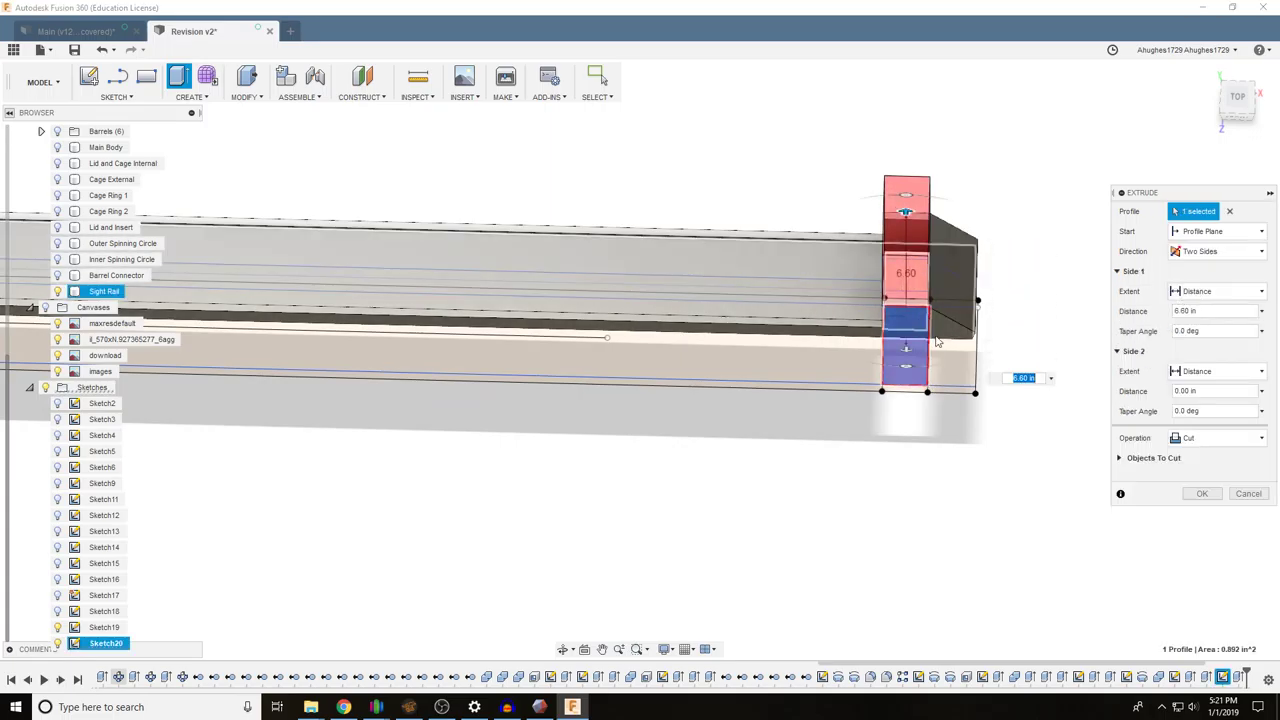
pyautogui.moveTo(906, 352); pyautogui.dragTo(908, 270)
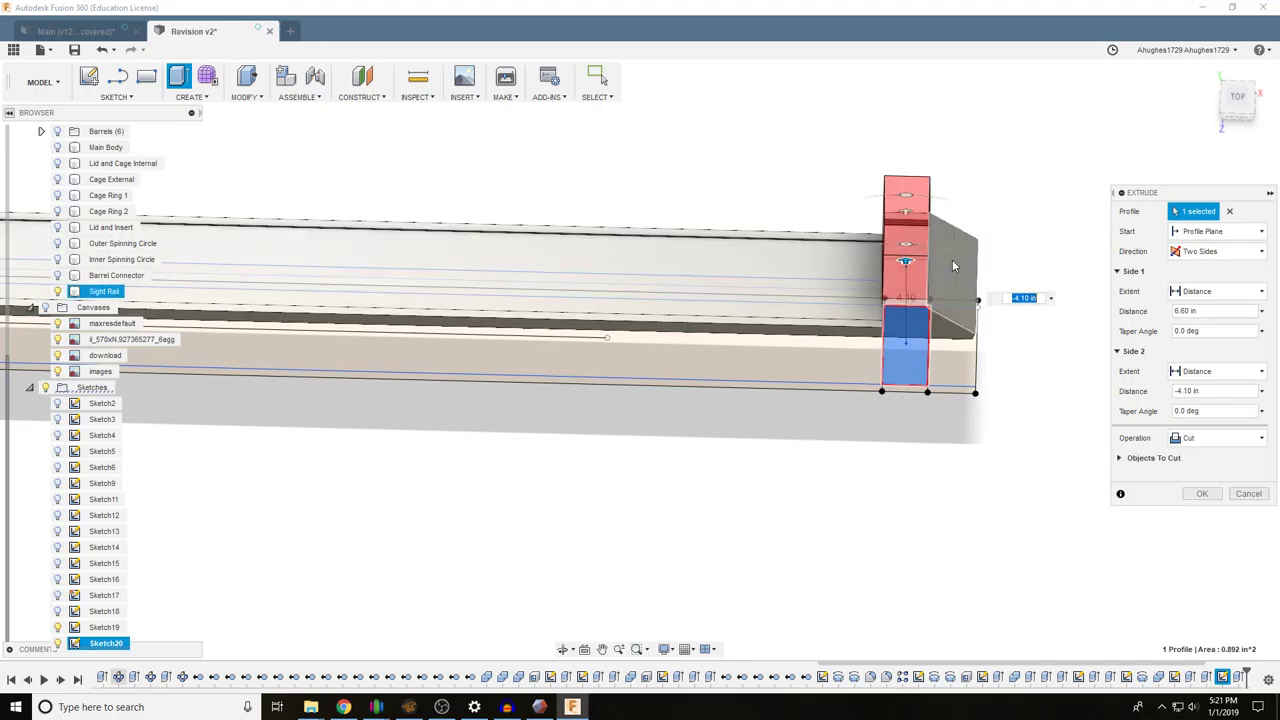
pyautogui.click(1250, 115)
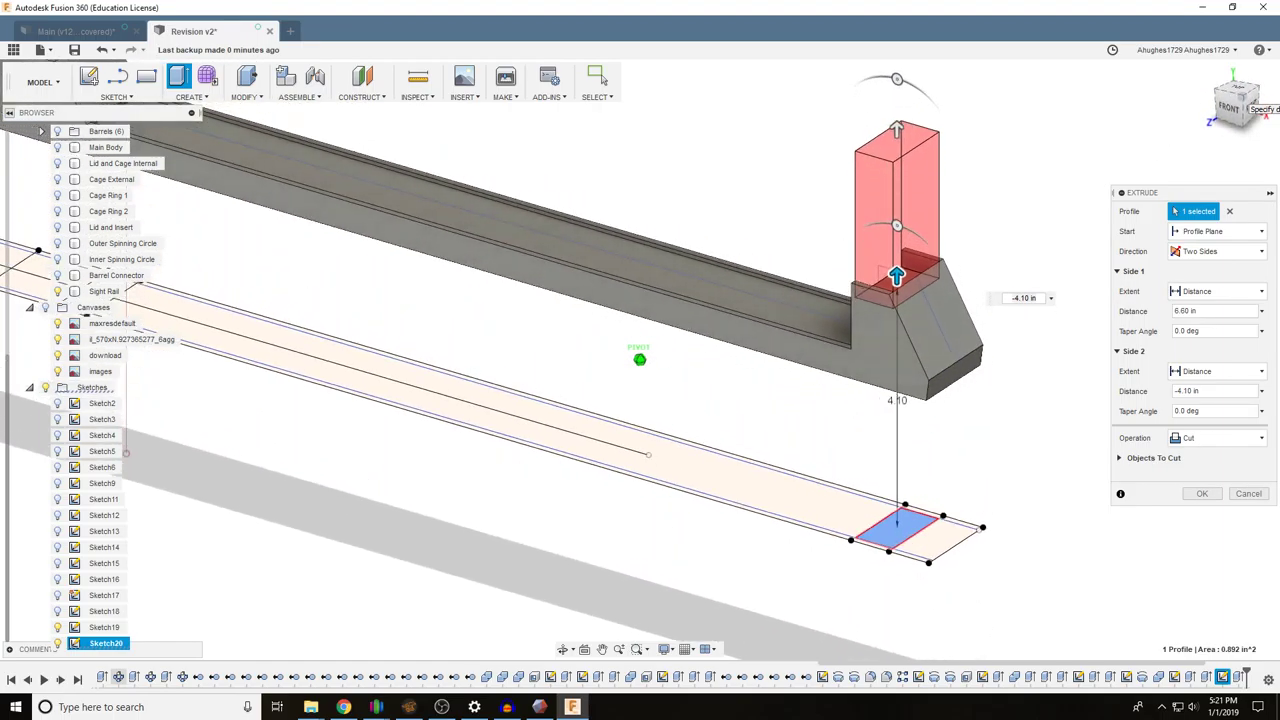
pyautogui.moveTo(1240, 106)
pyautogui.mouseDown()
pyautogui.moveTo(1220, 120)
pyautogui.moveTo(1232, 112)
pyautogui.mouseUp()
pyautogui.click(1203, 494)
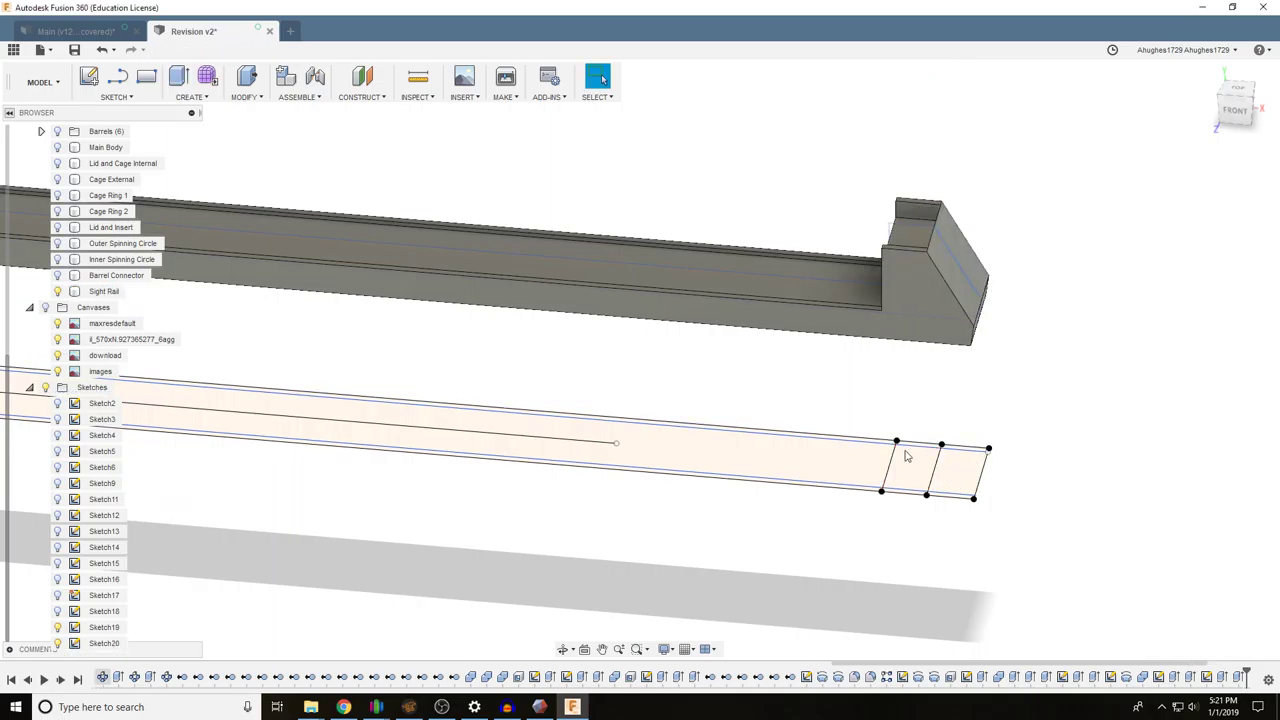
# Start a new sketch on the sloped face of the end sight
pyautogui.click(192, 84)
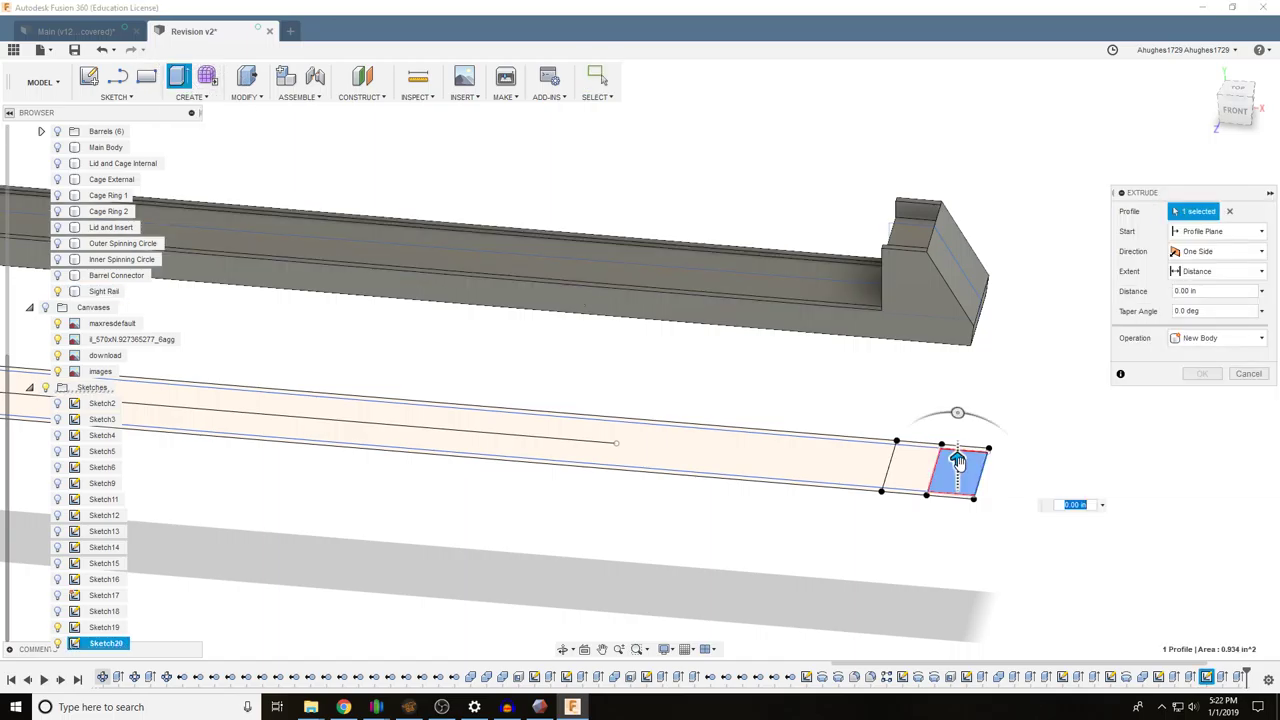
pyautogui.moveTo(957, 460); pyautogui.dragTo(985, 120)
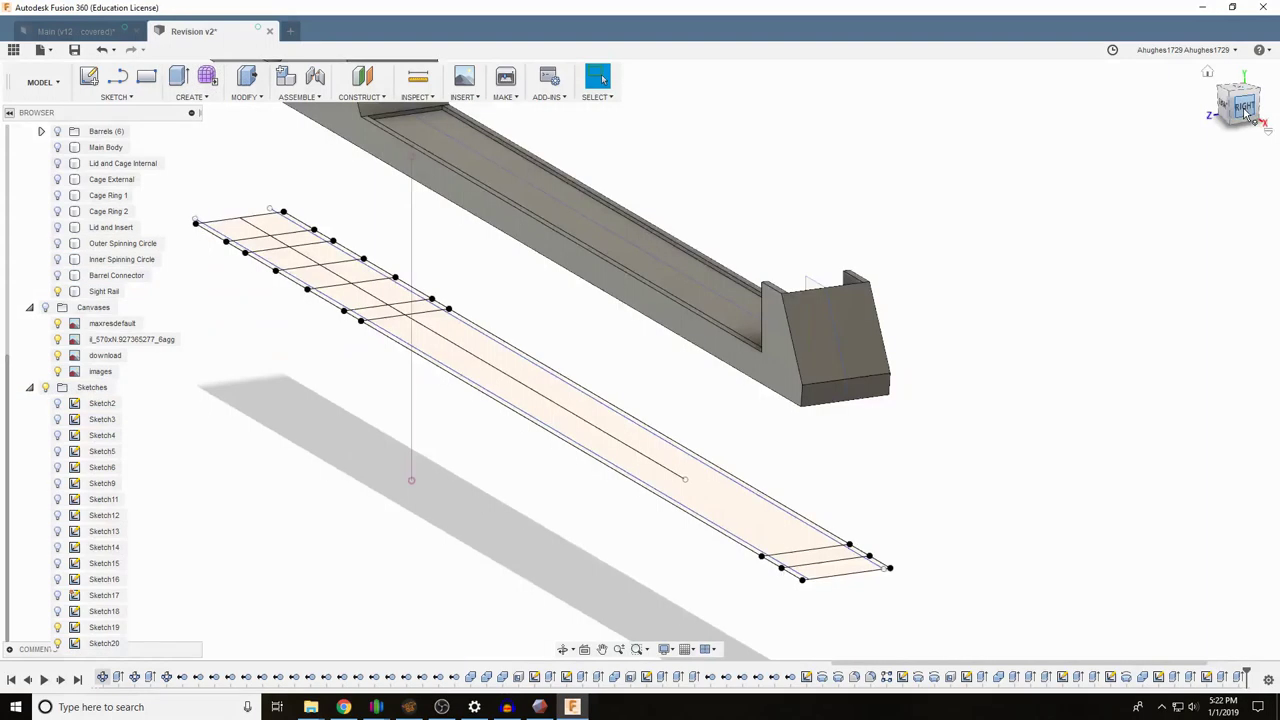
pyautogui.click(1250, 114)
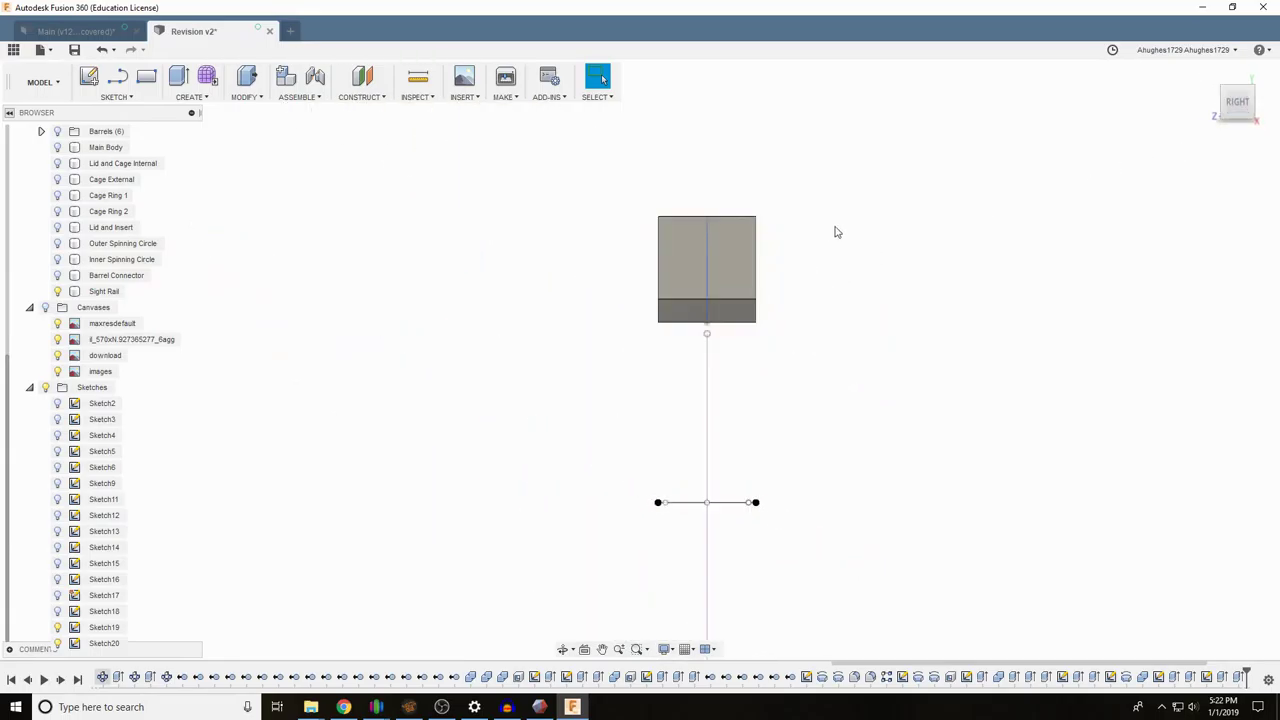
pyautogui.click(86, 78)
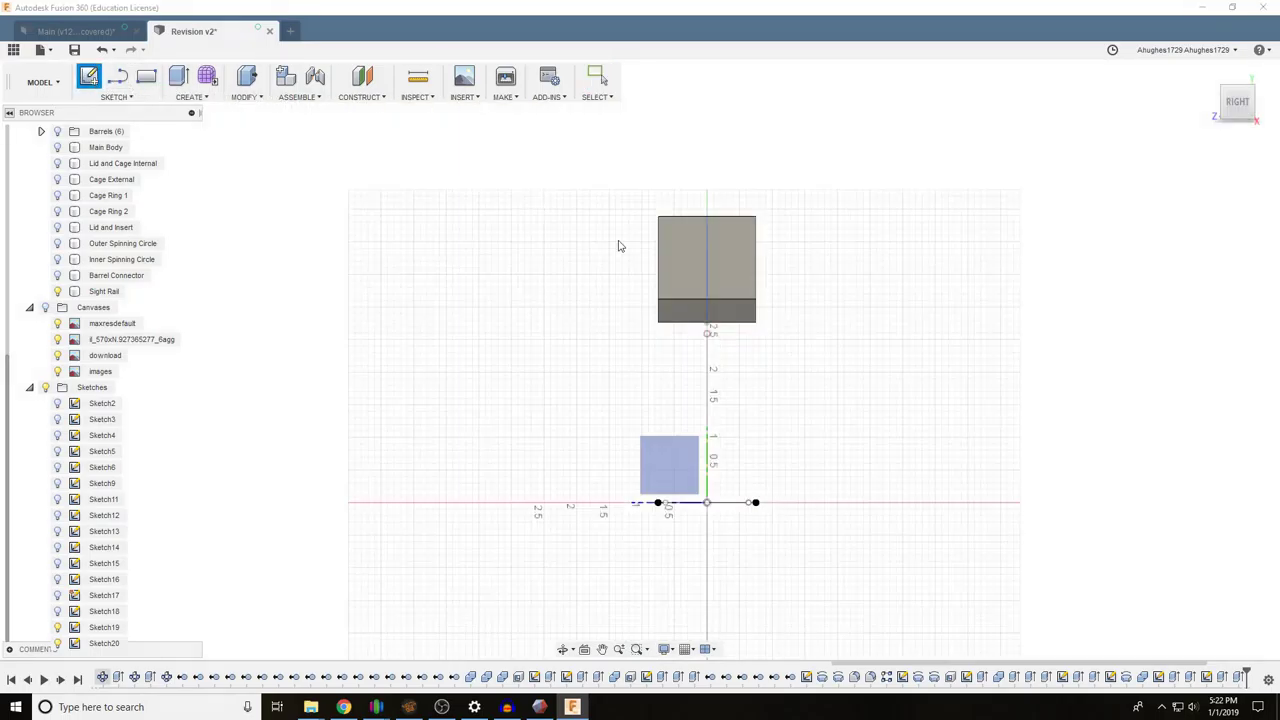
pyautogui.click(688, 263)
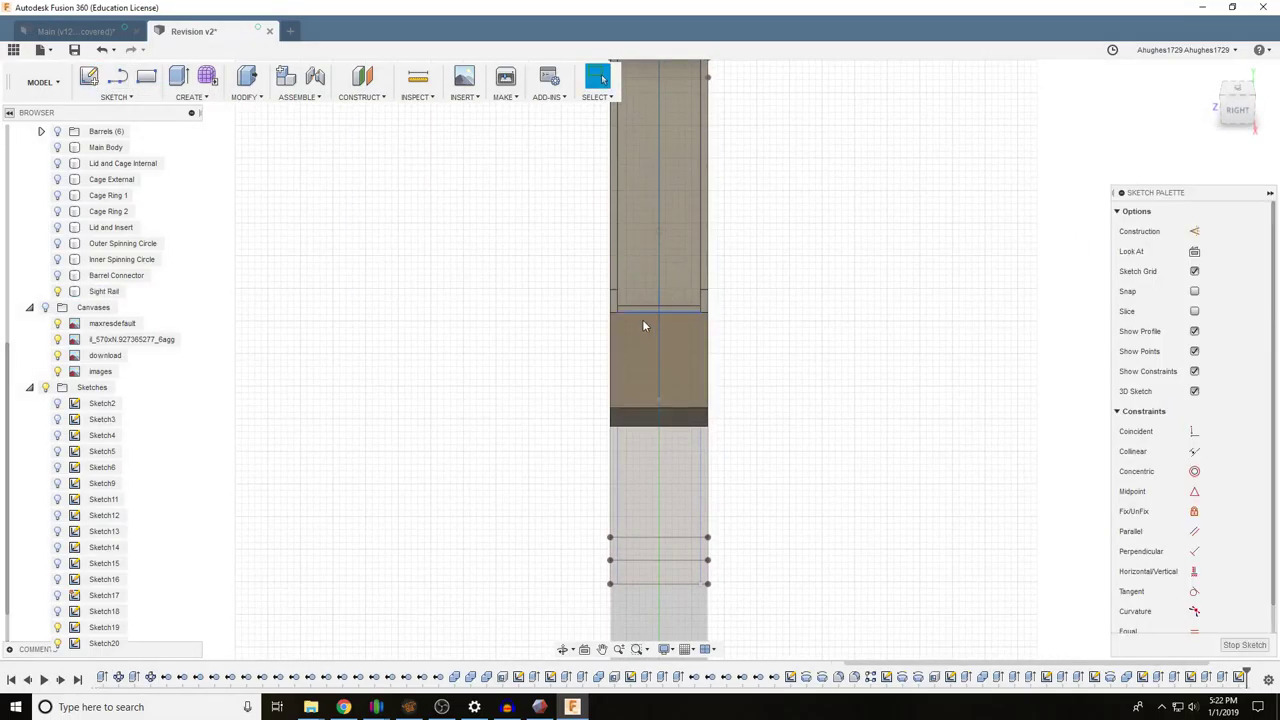
# Draw a line about 1.465 in long down the sloped face from one inner corner of the sight recess to the face's lower edge
pyautogui.press('l')
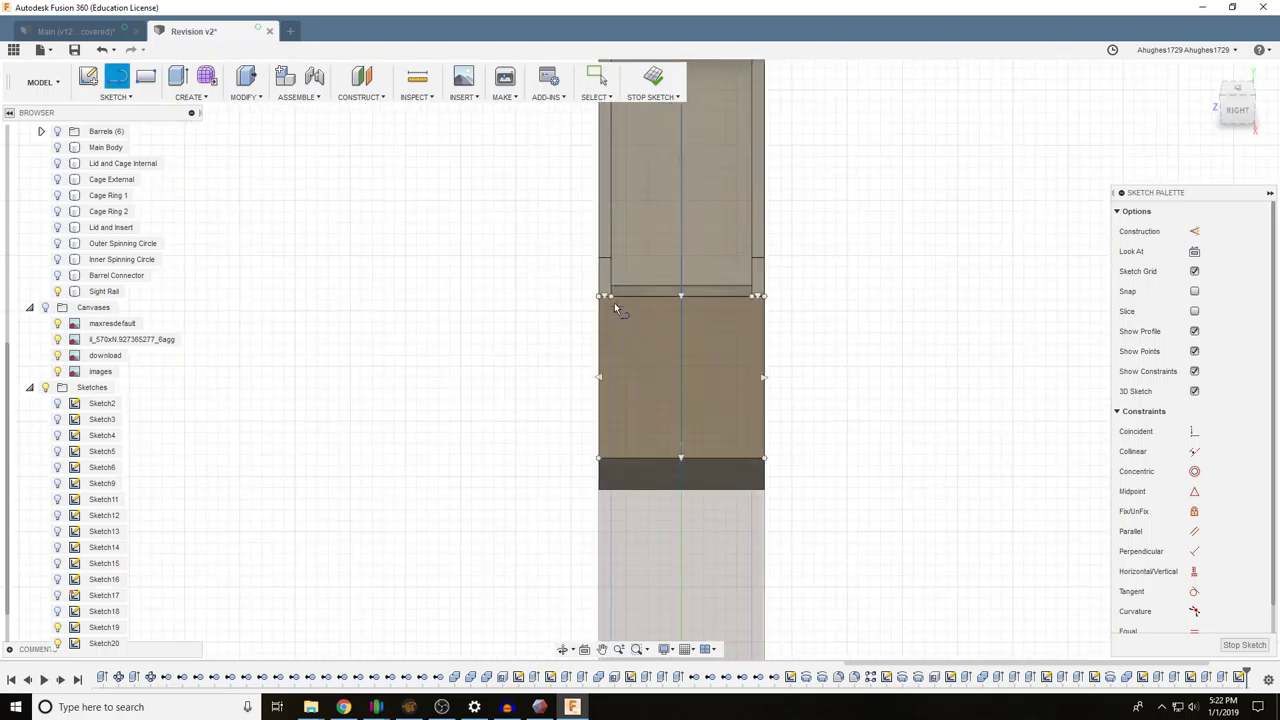
pyautogui.scroll(2, 612, 300)
pyautogui.click(612, 292)
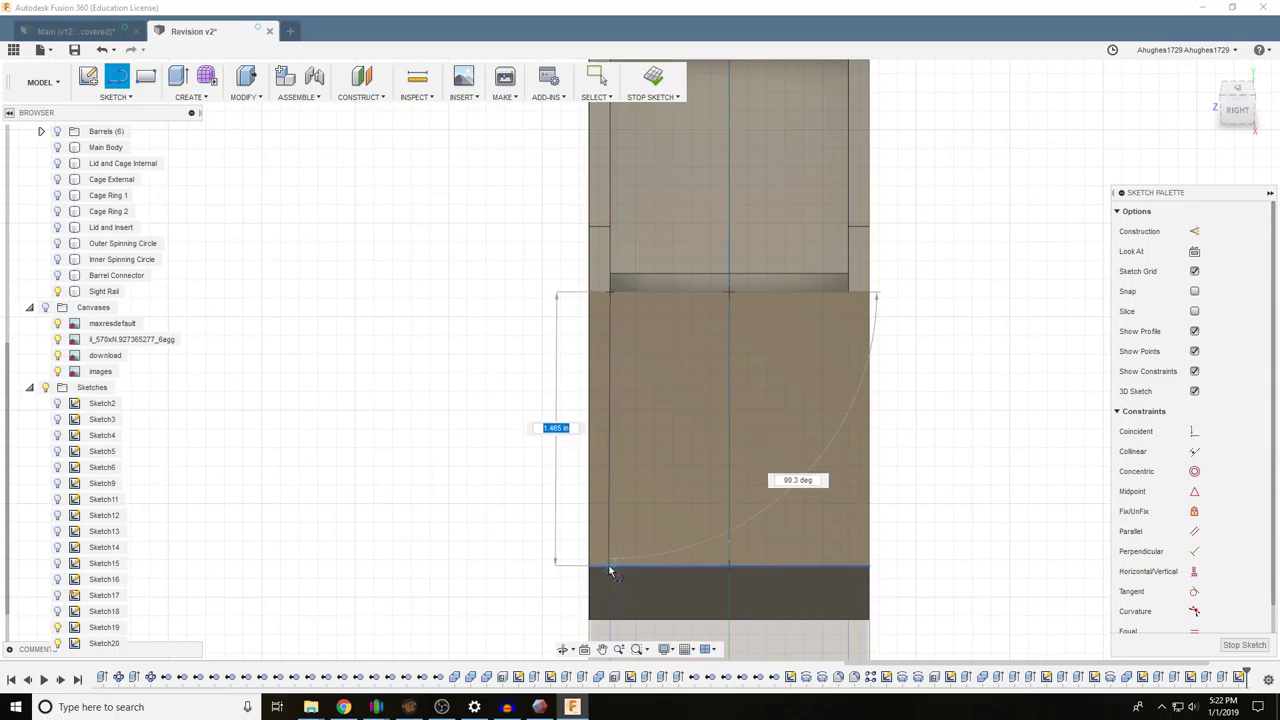
pyautogui.scroll(2, 612, 570)
pyautogui.click(612, 572)
pyautogui.scroll(-3, 612, 572)
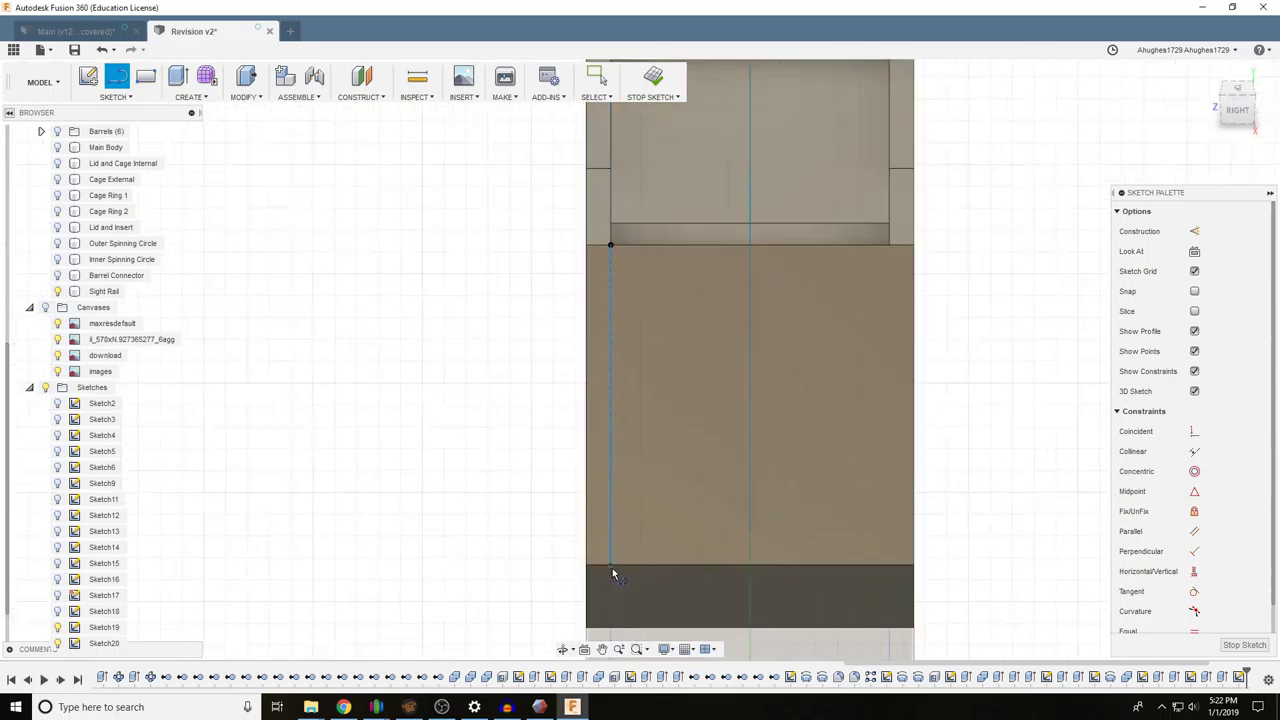
pyautogui.press('Escape')
# Draw the matching line down from the recess's other inner corner and bring its end onto the sloped face's lower edge
pyautogui.click(844, 303)
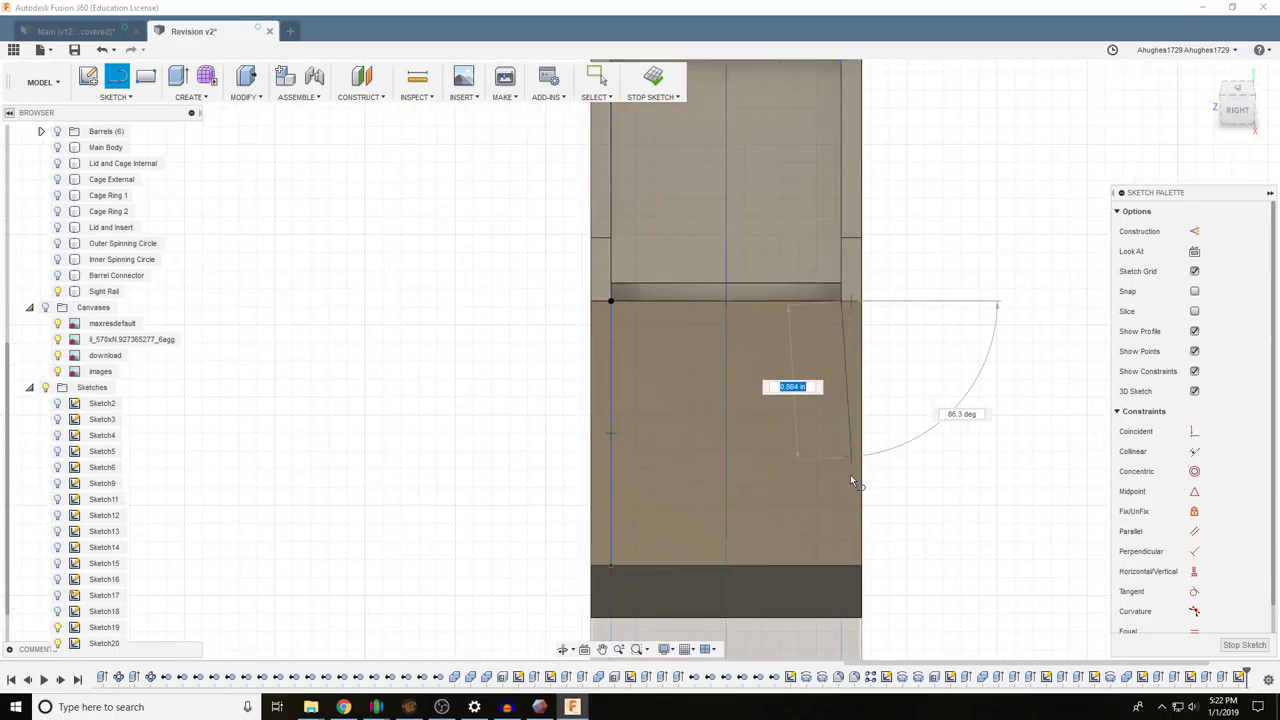
pyautogui.click(842, 576)
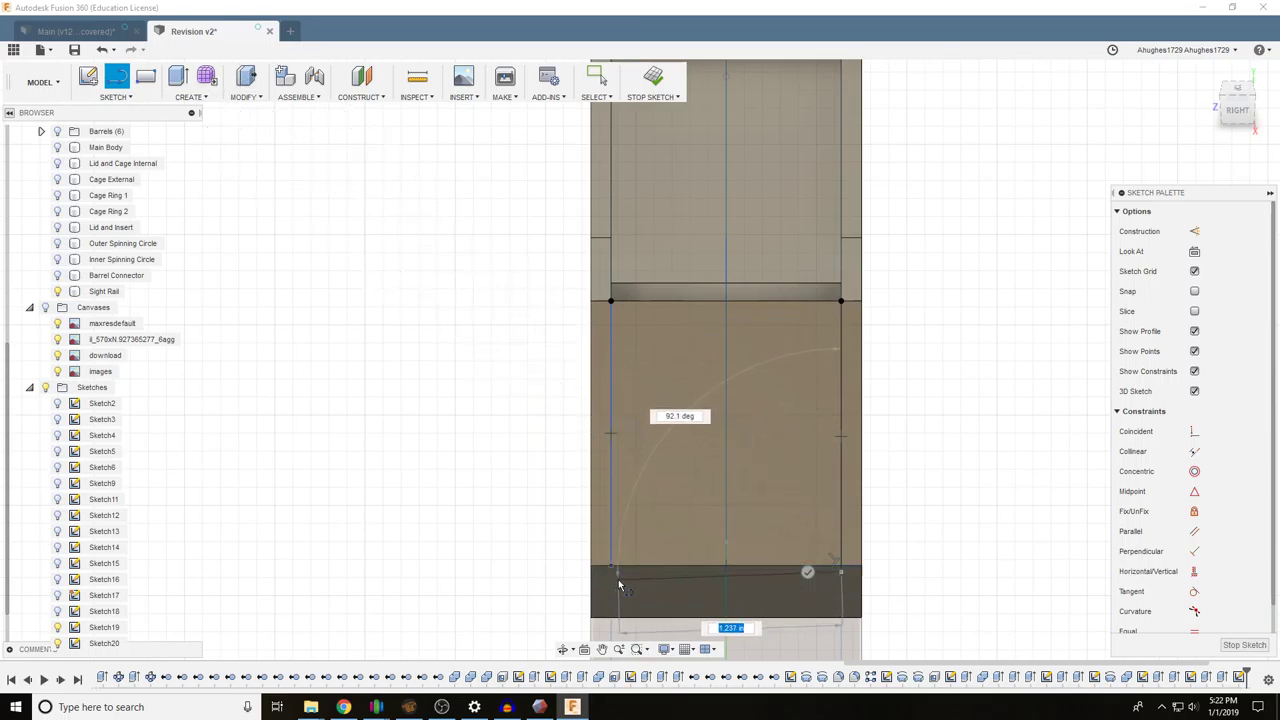
pyautogui.scroll(3, 615, 572)
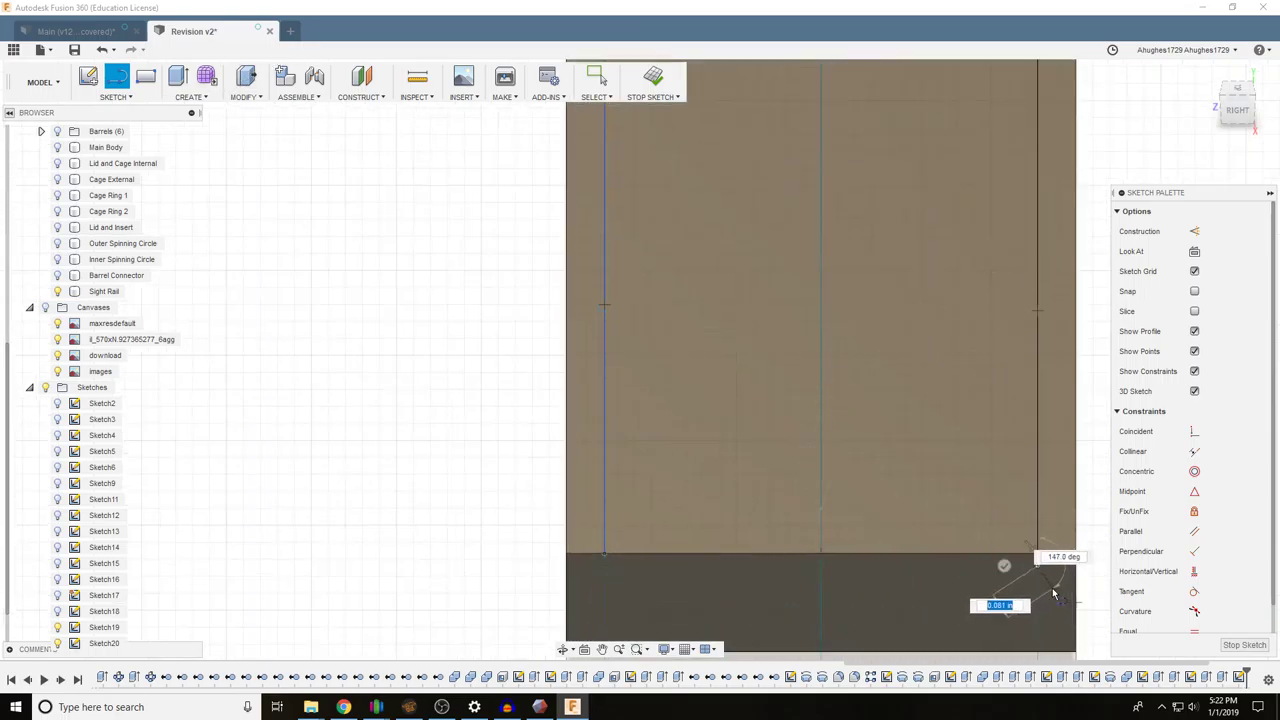
pyautogui.press('Escape')
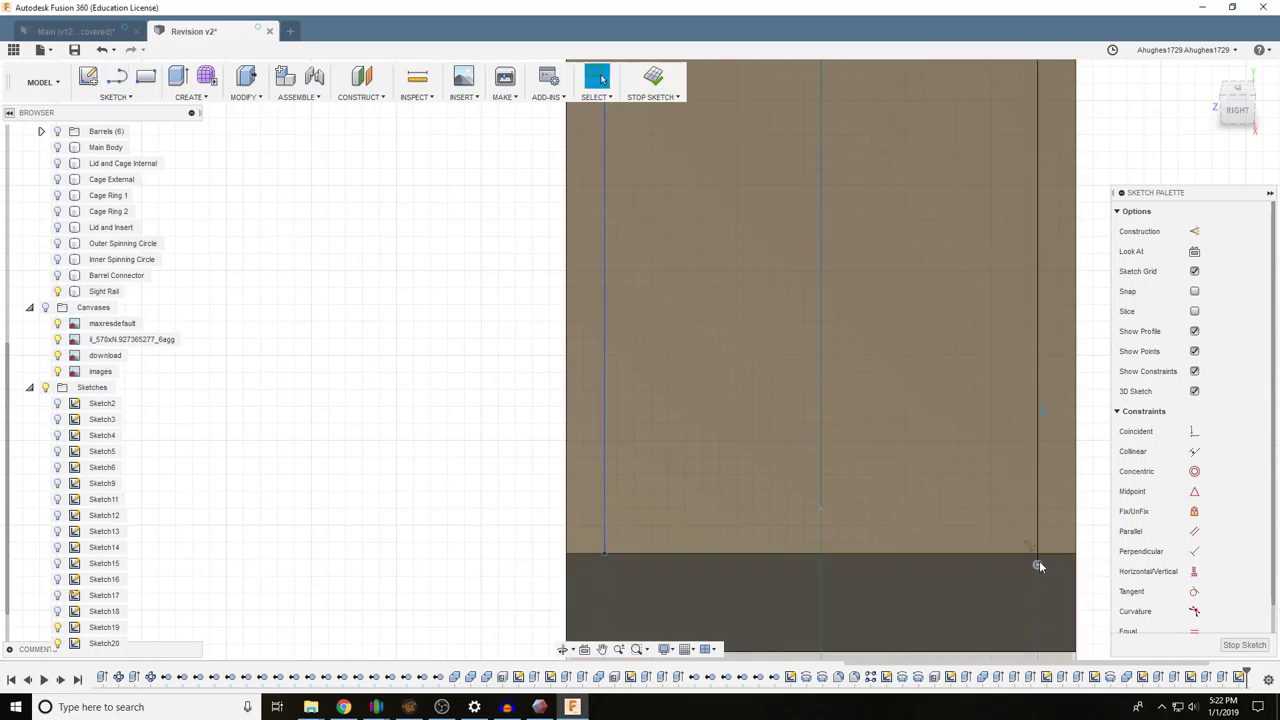
pyautogui.click(1012, 619)
# Close the rectangle on the sloped face by joining the two side lines along its lower and upper edges
pyautogui.press('l')
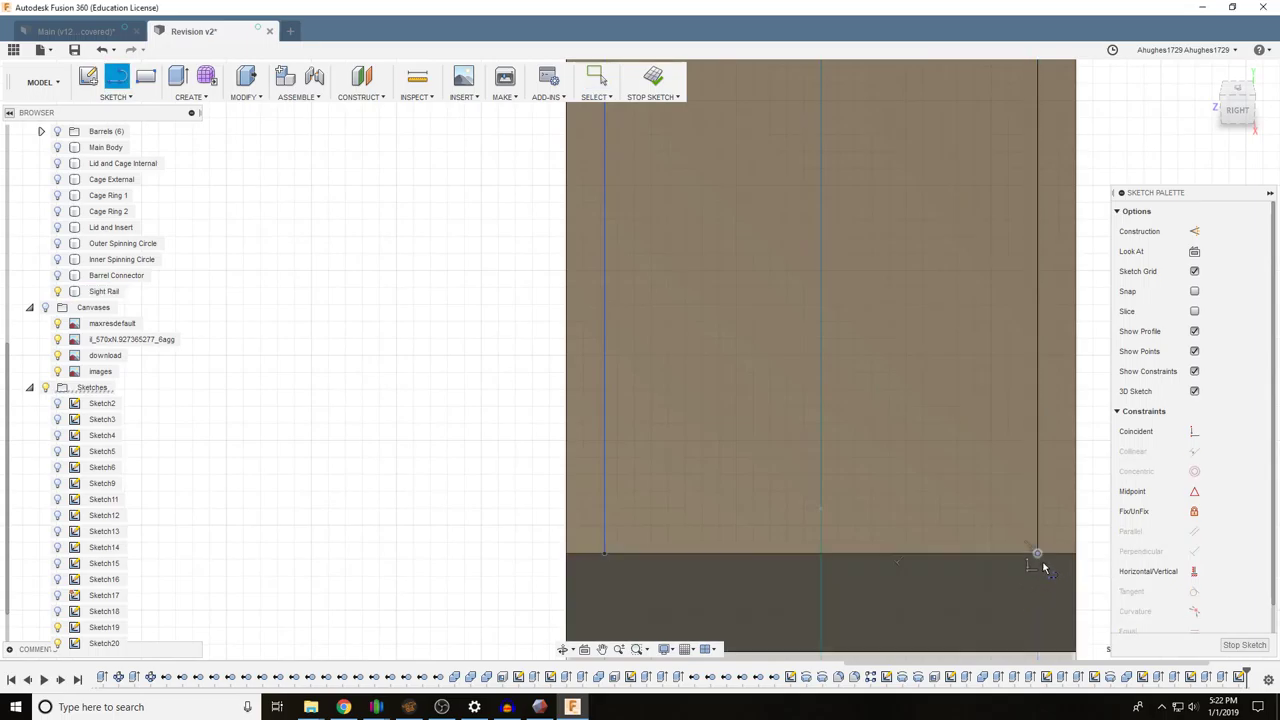
pyautogui.click(1037, 555)
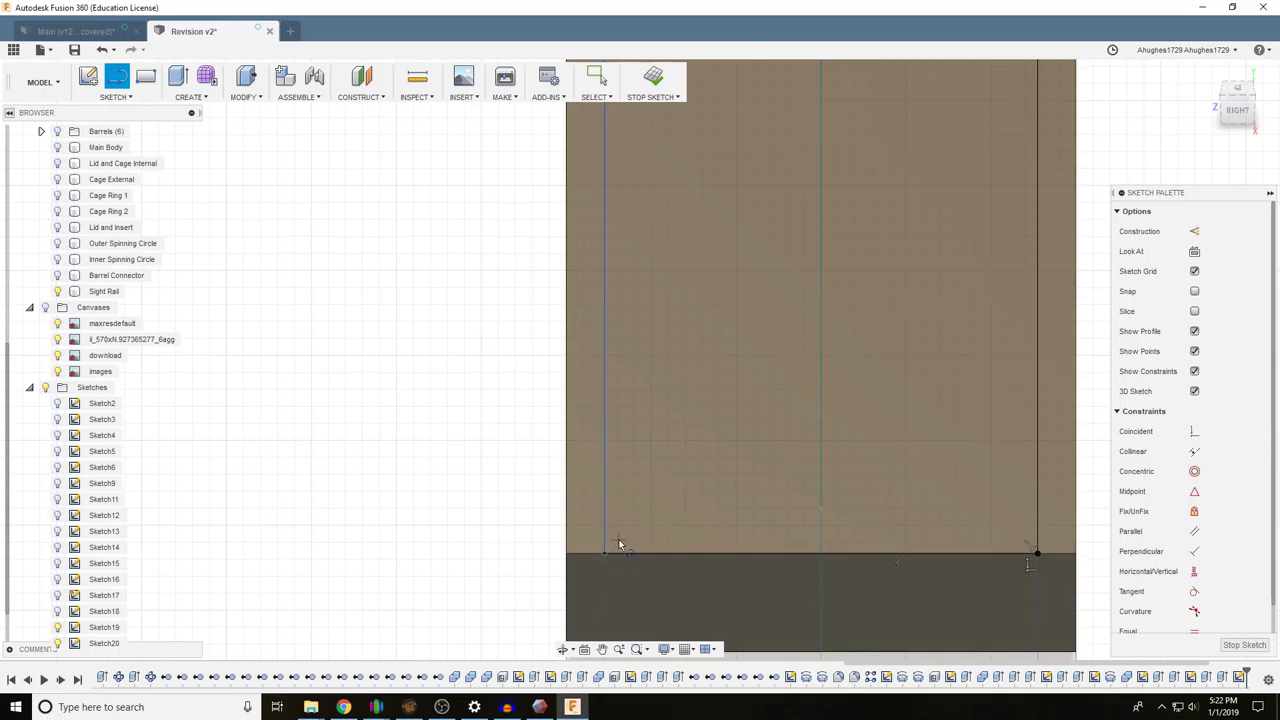
pyautogui.click(605, 553)
pyautogui.scroll(-5, 618, 540)
pyautogui.click(611, 291)
pyautogui.click(836, 293)
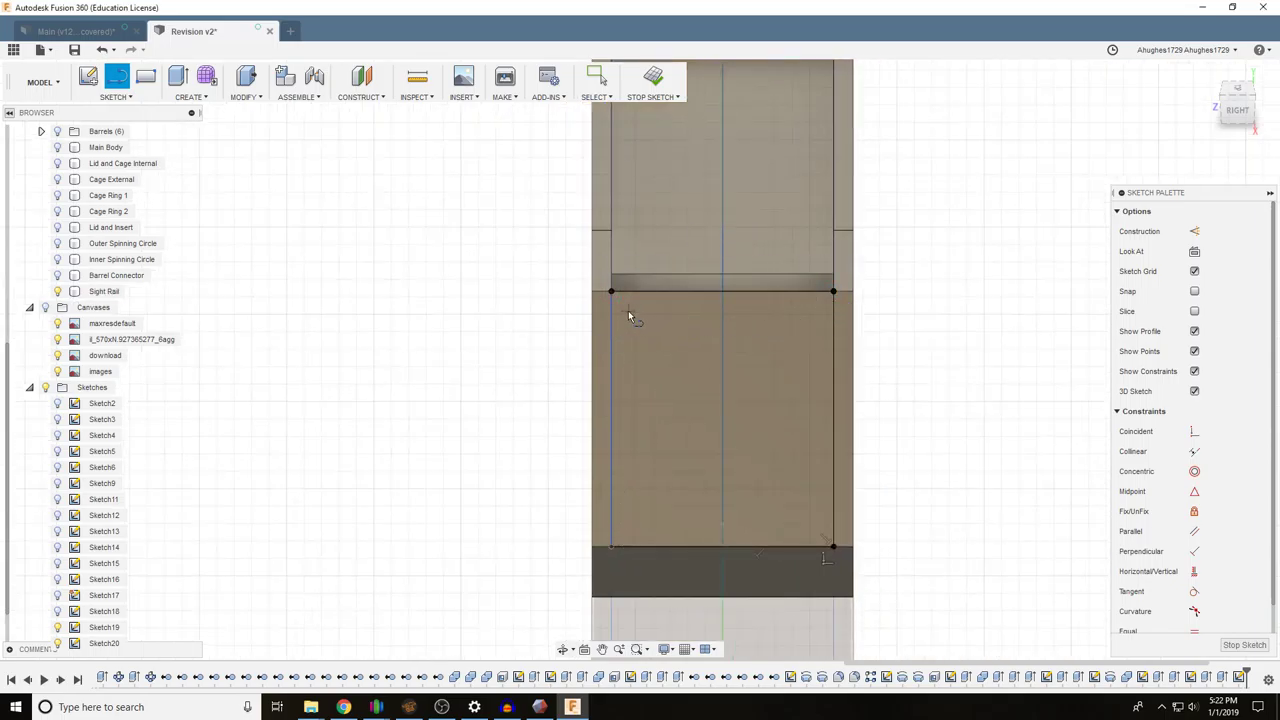
# Try to cut the rectangular profile into the sight's sloped face with an extrude of -0.10 in
pyautogui.press('e')
pyautogui.click(708, 382)
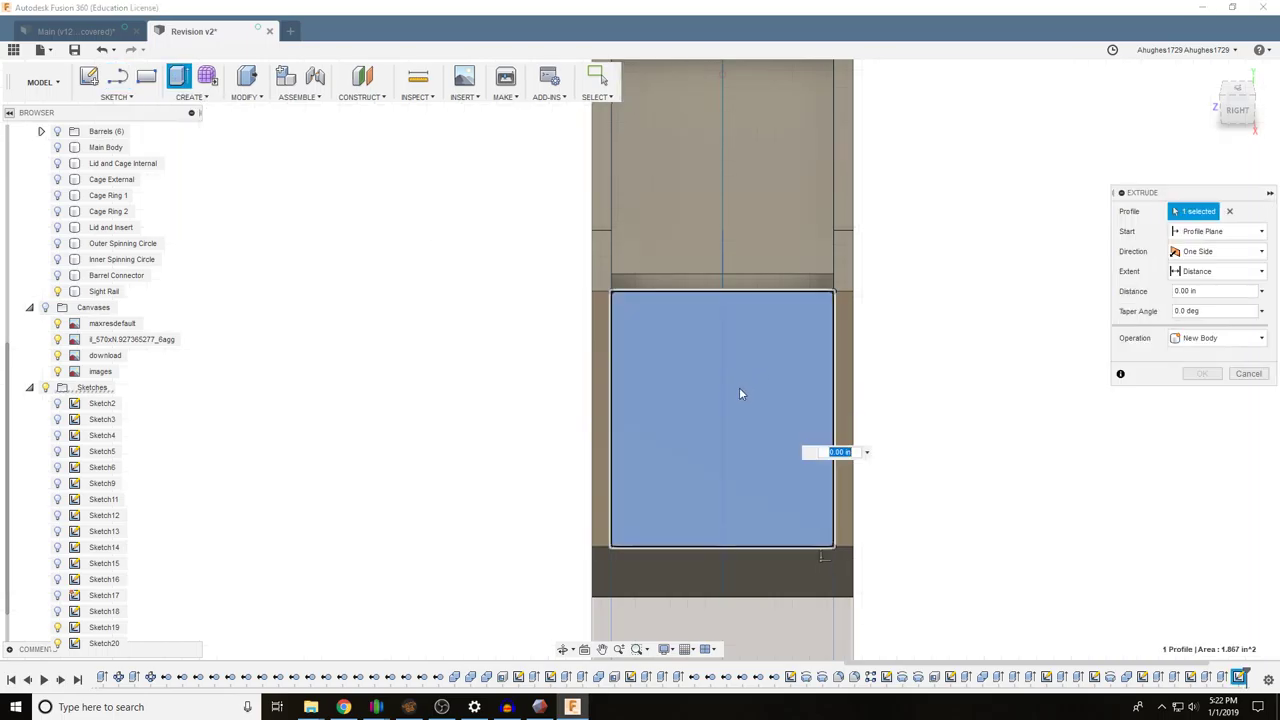
pyautogui.moveTo(1230, 126); pyautogui.dragTo(1272, 98)
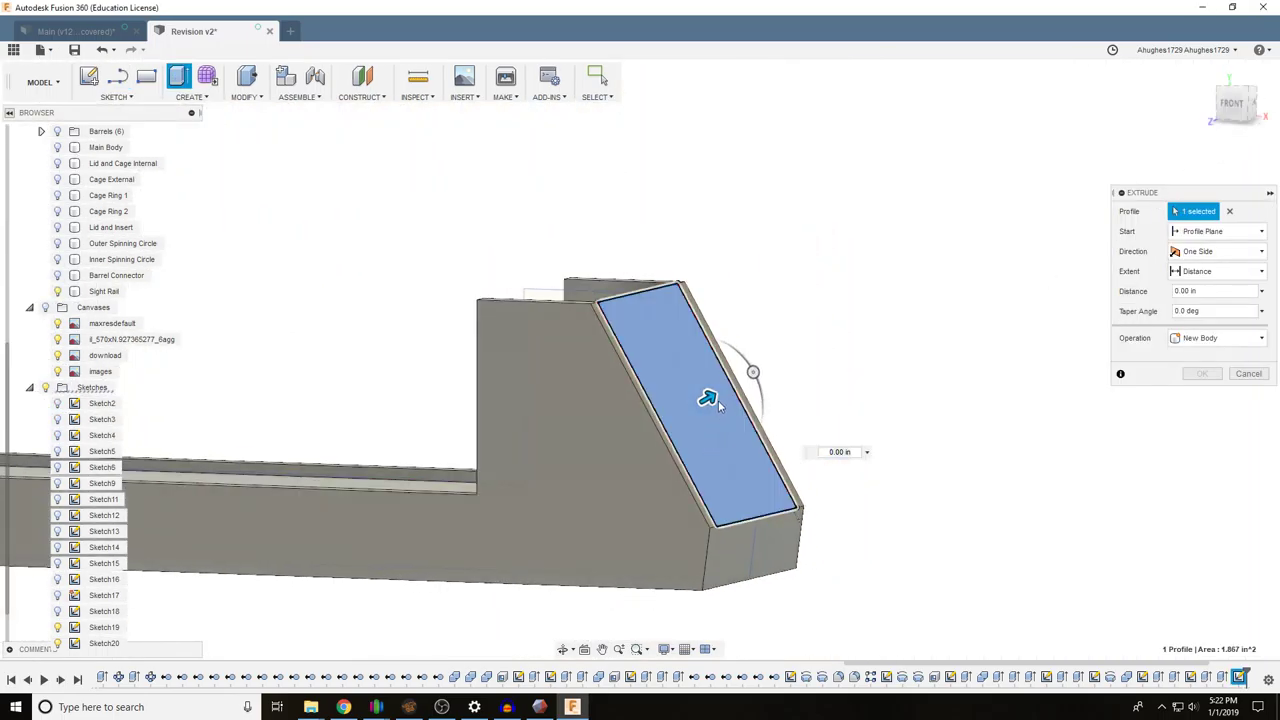
pyautogui.moveTo(706, 398); pyautogui.dragTo(672, 420)
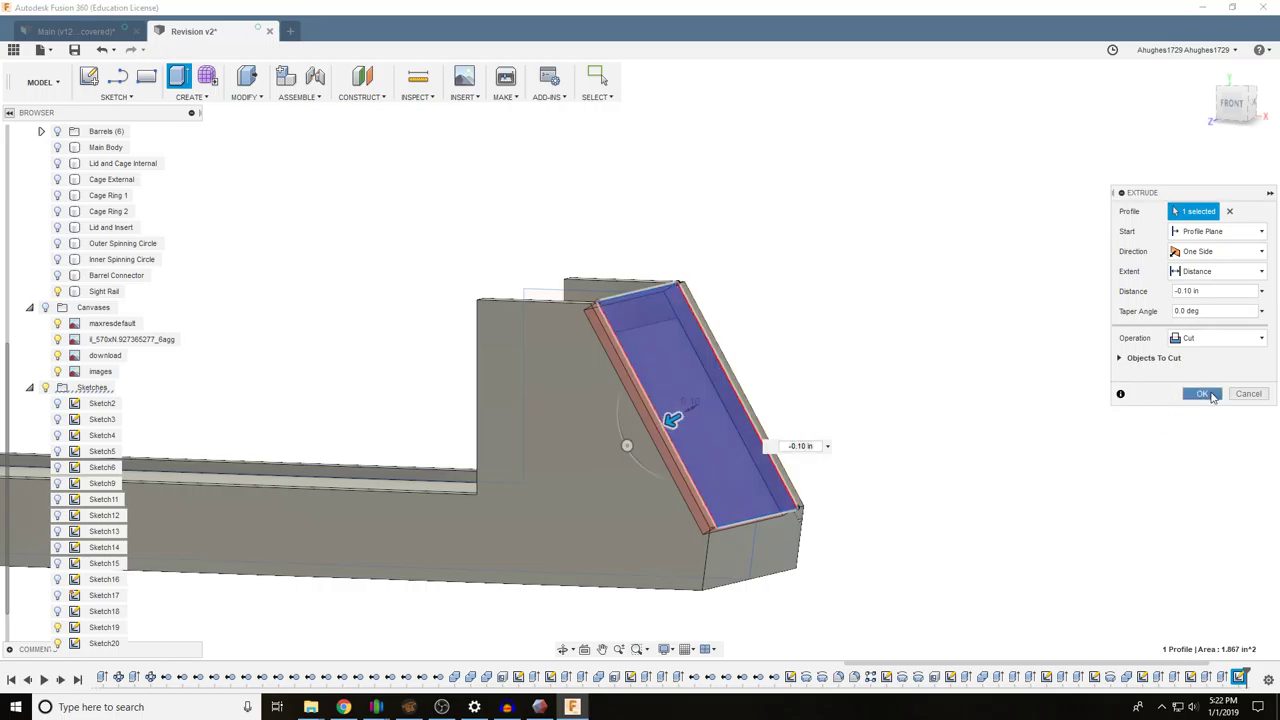
pyautogui.click(1203, 394)
# Check the recess at the top of the sight and undo the sloped-face cut
pyautogui.moveTo(1234, 110)
pyautogui.mouseDown()
pyautogui.moveTo(1213, 144)
pyautogui.moveTo(1255, 132)
pyautogui.mouseUp()
pyautogui.keyDown('shift'); pyautogui.moveTo(680, 320); pyautogui.dragTo(665, 322, button='middle'); pyautogui.keyUp('shift')
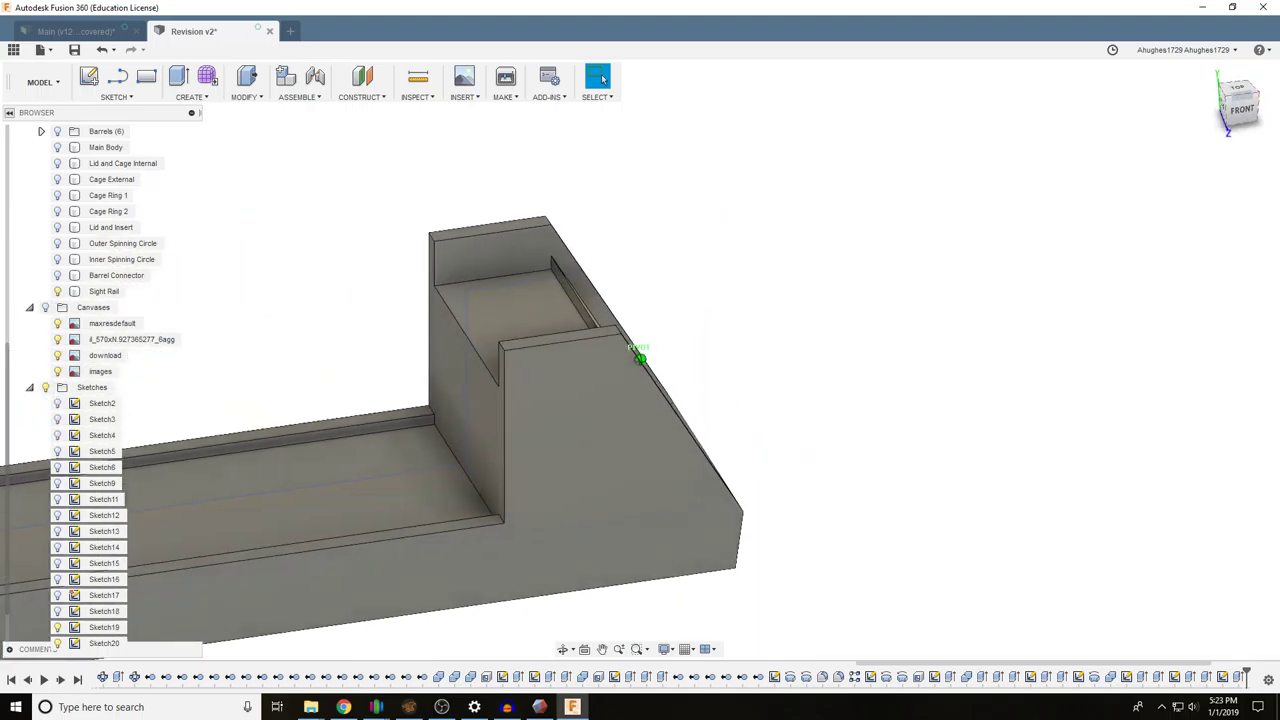
pyautogui.hotkey('ctrl', 'z')
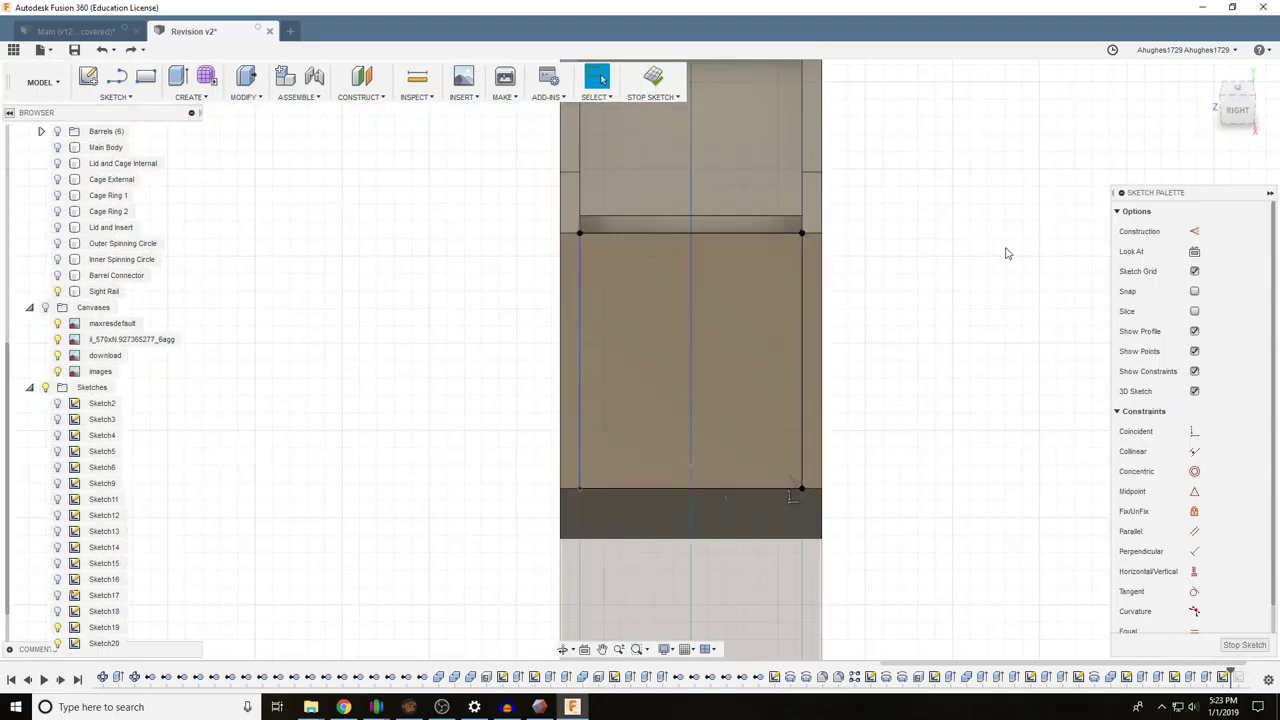
# Finish the sketch and cut its rectangular profile 0.20 in deep into the end sight's sloped face
pyautogui.rightClick(1006, 249)
pyautogui.click(1005, 205)
pyautogui.press('e')
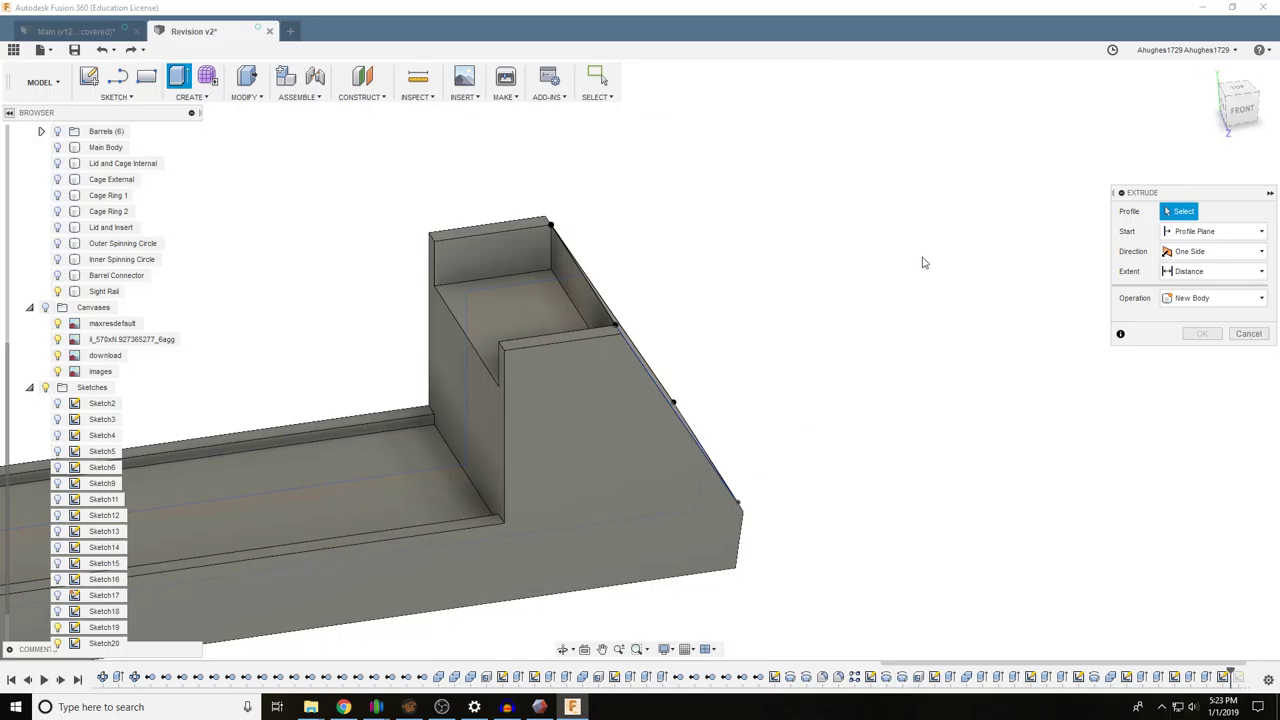
pyautogui.keyDown('shift'); pyautogui.moveTo(640, 357); pyautogui.dragTo(929, 334, button='middle'); pyautogui.keyUp('shift')
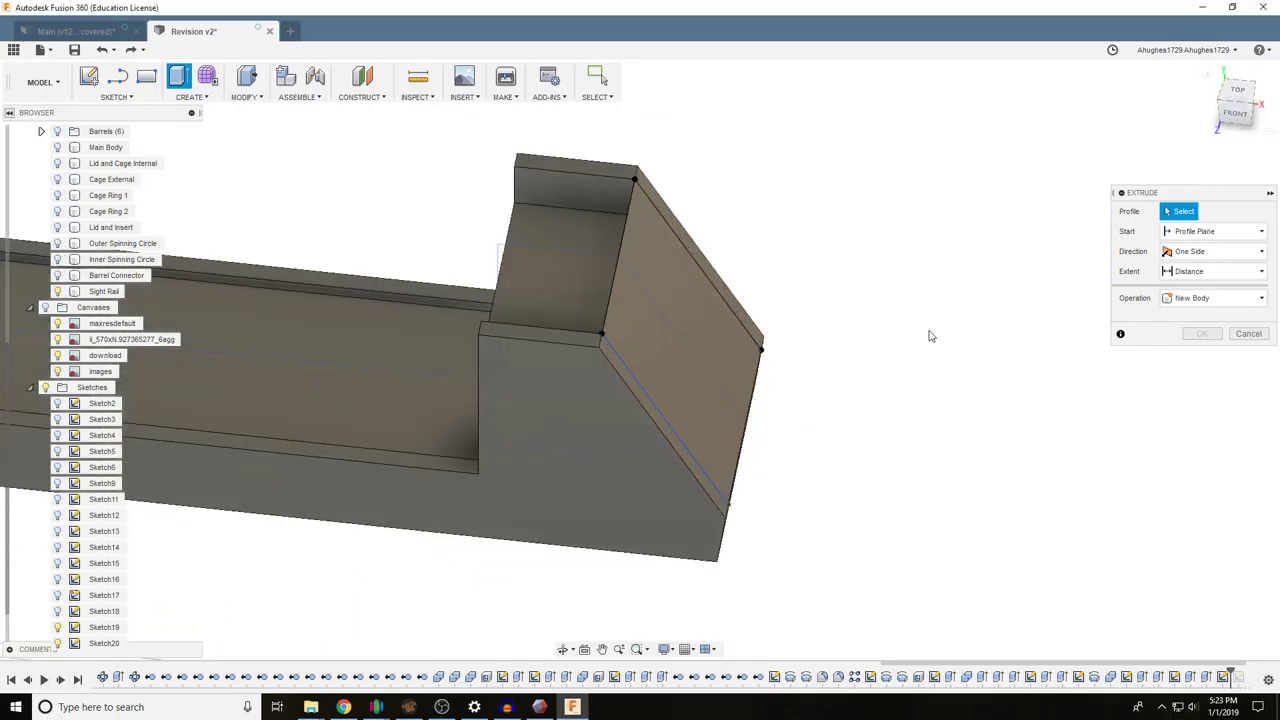
pyautogui.click(688, 338)
pyautogui.moveTo(670, 348); pyautogui.dragTo(660, 350)
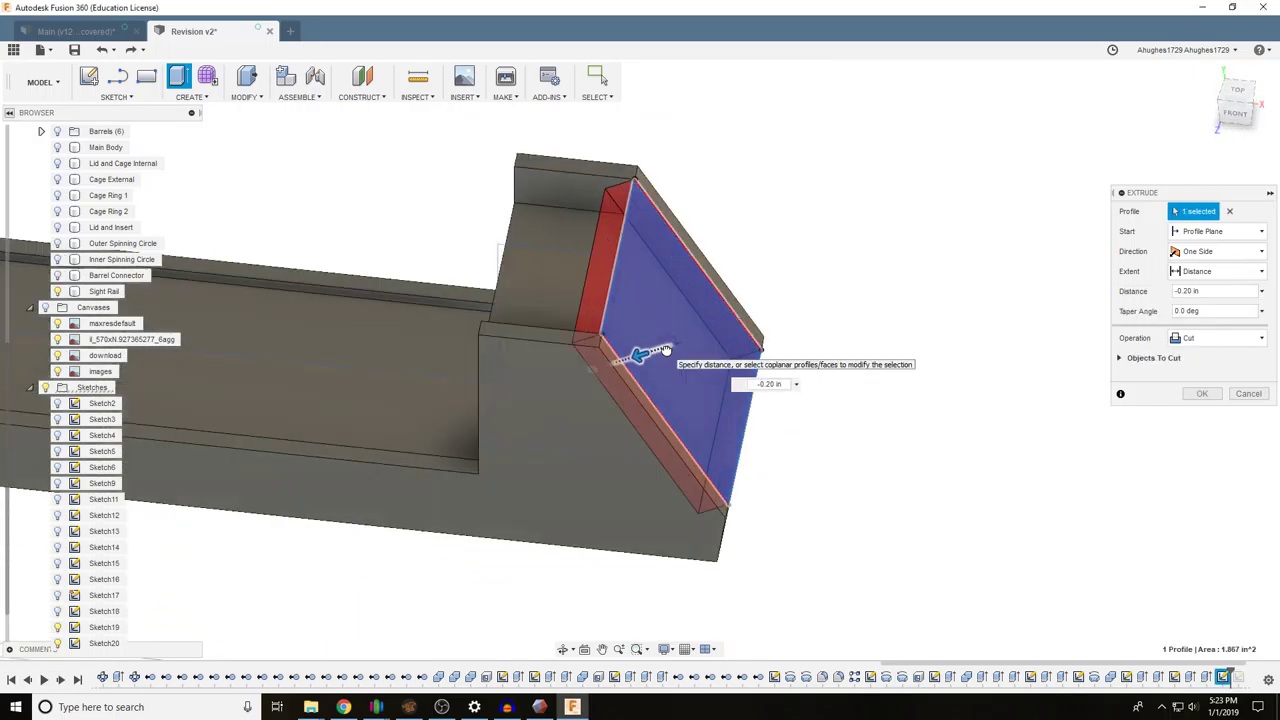
pyautogui.keyDown('shift'); pyautogui.moveTo(640, 358); pyautogui.dragTo(745, 335, button='middle'); pyautogui.keyUp('shift')
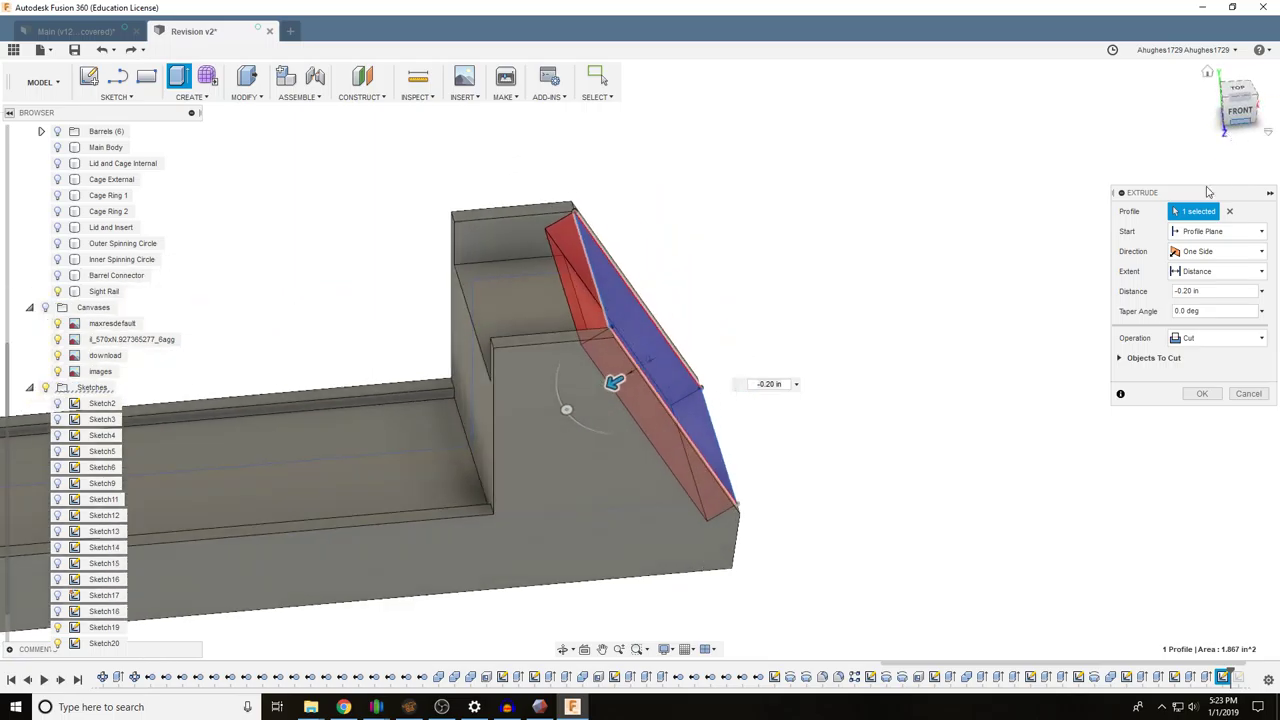
pyautogui.click(1198, 393)
# Examine the recessed sight rail along its length and compare its sights with the blue-background reference image
pyautogui.scroll(-5, 901, 392)
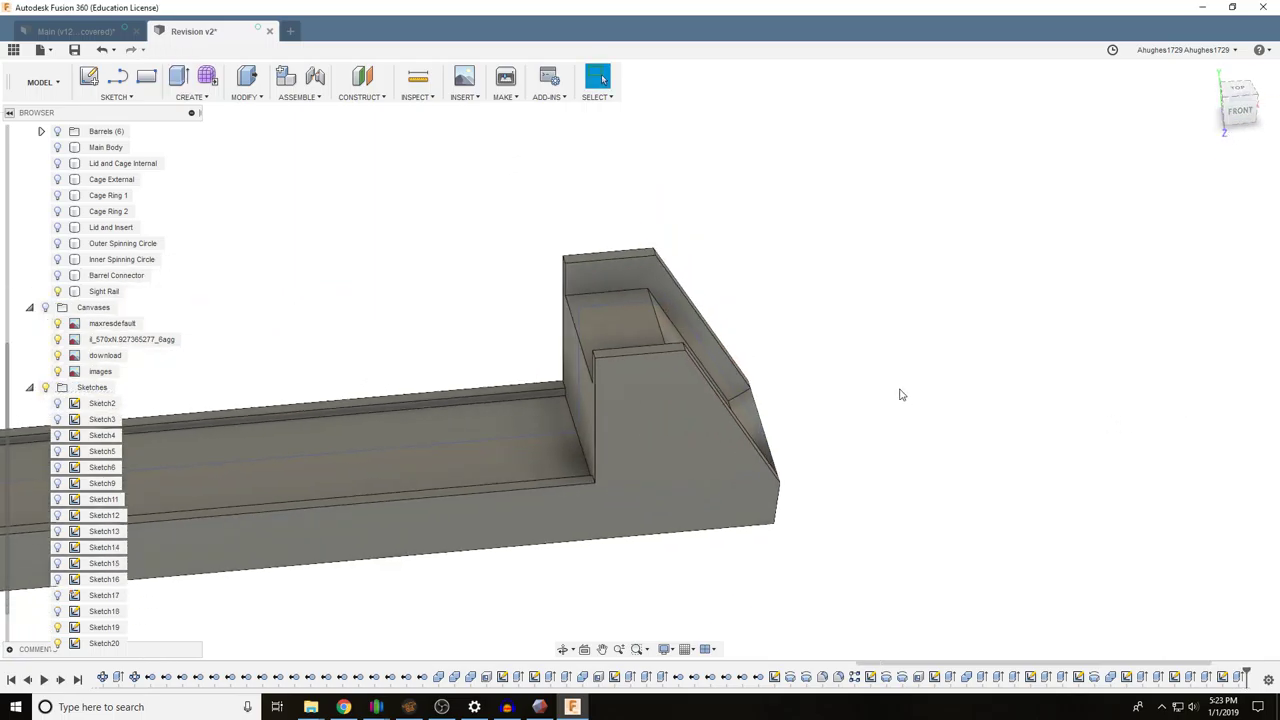
pyautogui.moveTo(555, 472); pyautogui.dragTo(1079, 320, button='middle')
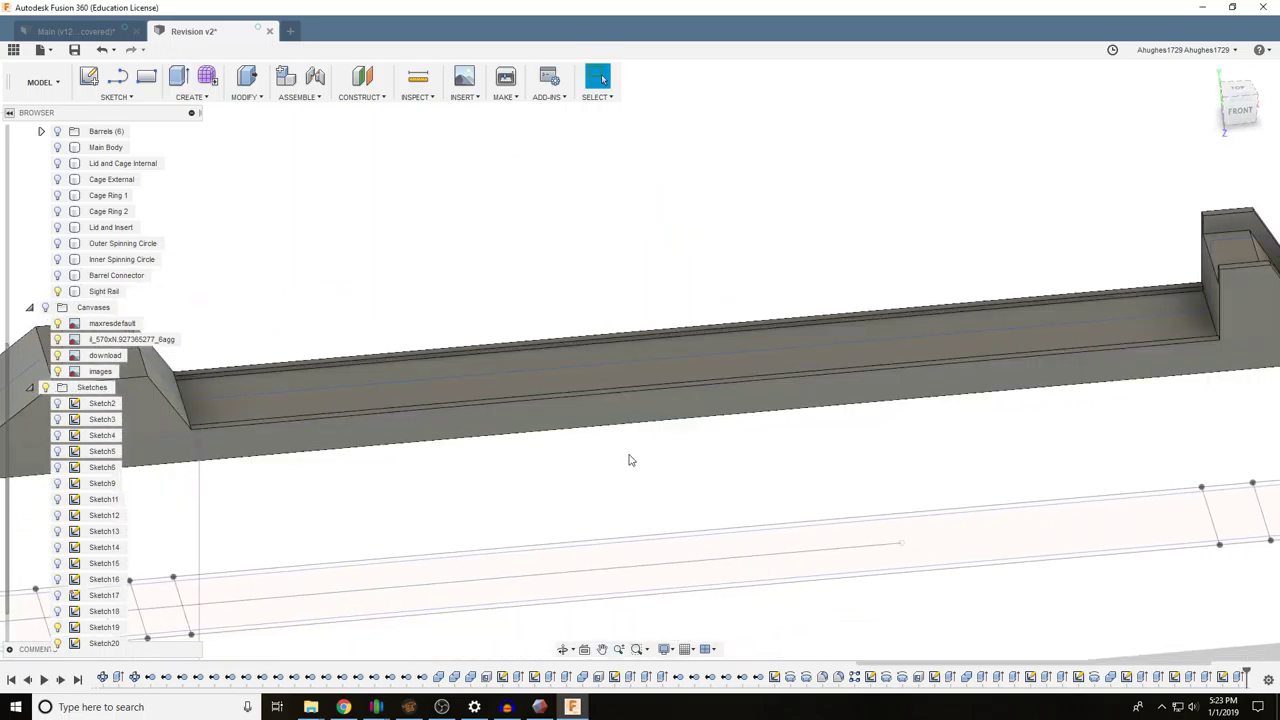
pyautogui.scroll(-5, 630, 455)
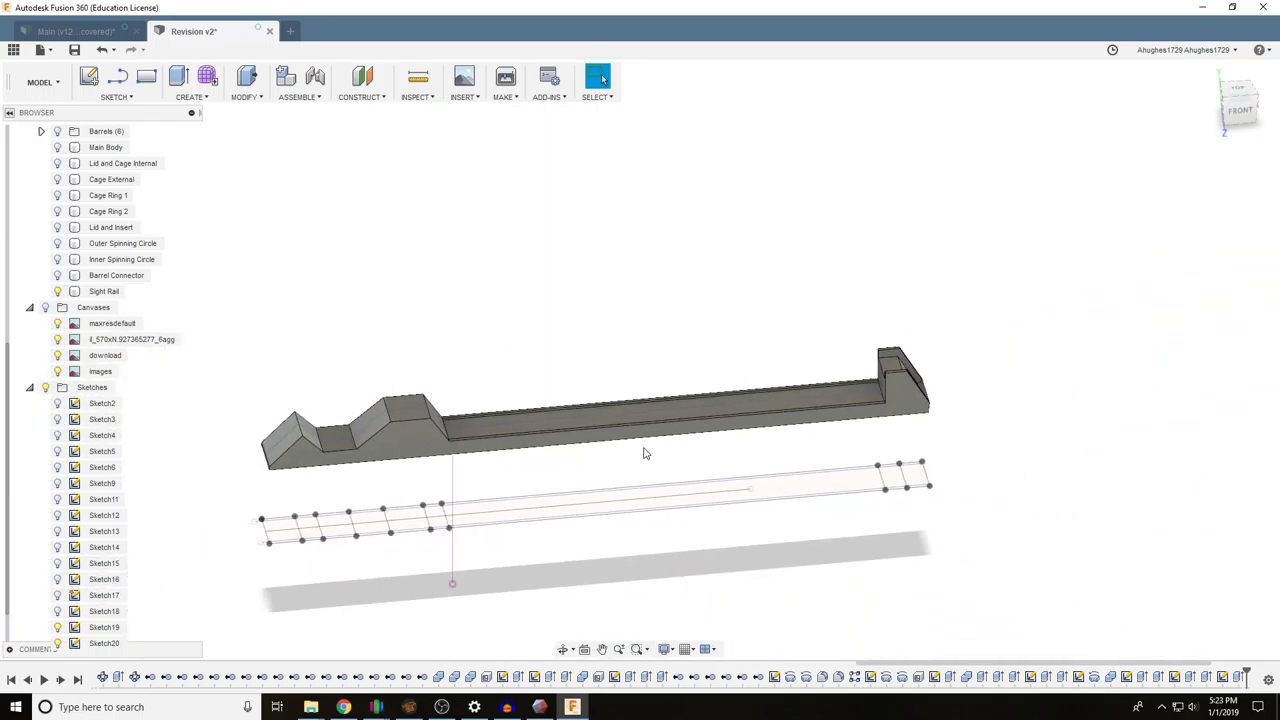
pyautogui.scroll(2, 388, 430)
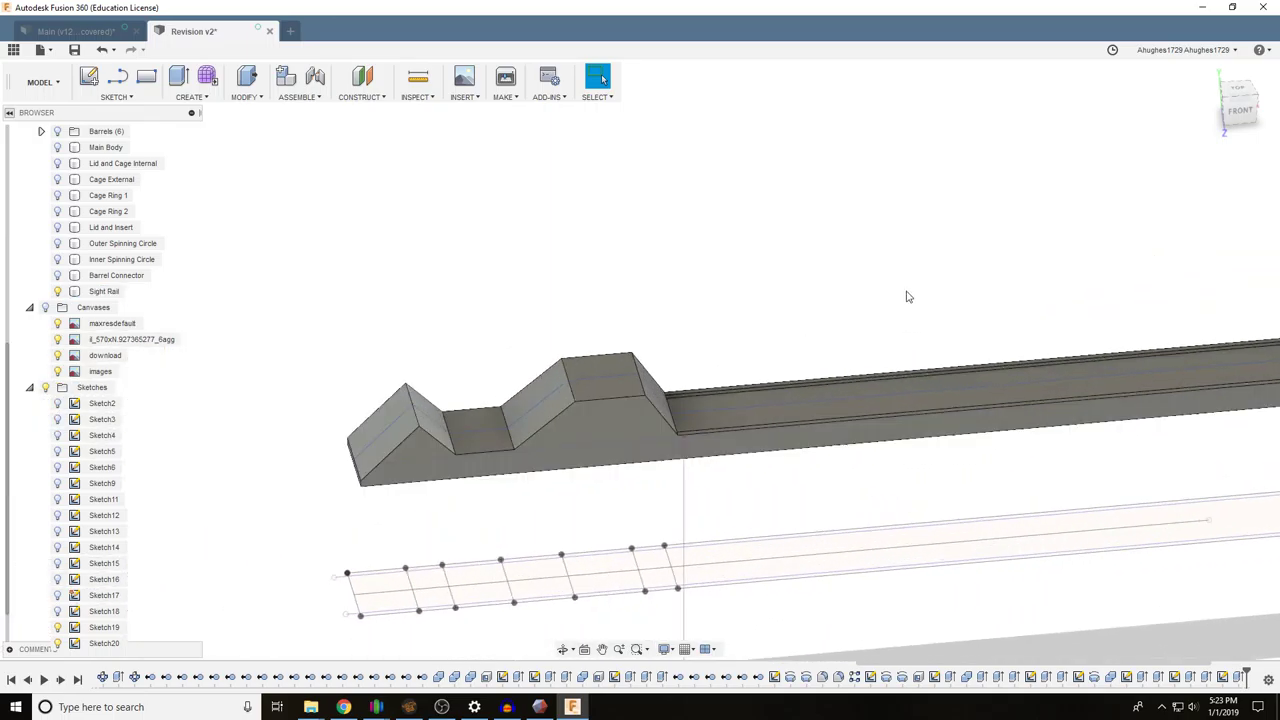
pyautogui.keyDown('shift'); pyautogui.moveTo(640, 360); pyautogui.dragTo(676, 231, button='middle'); pyautogui.keyUp('shift')
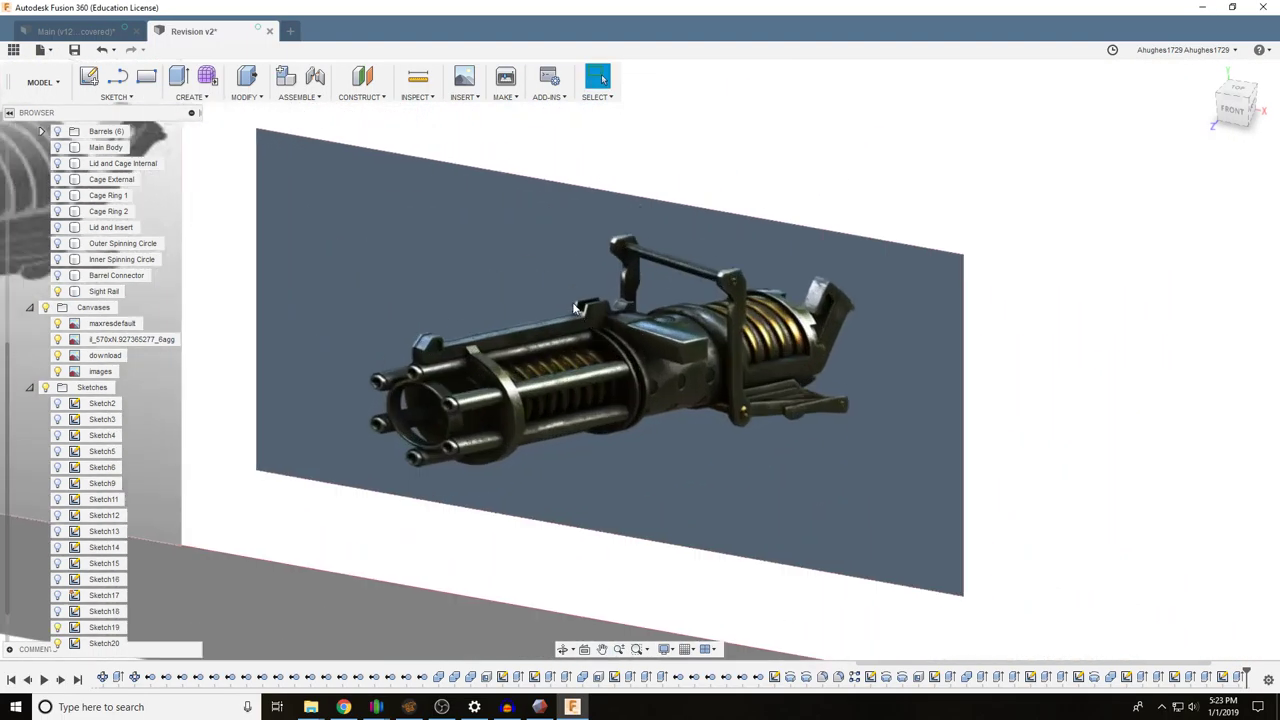
pyautogui.scroll(5, 578, 293)
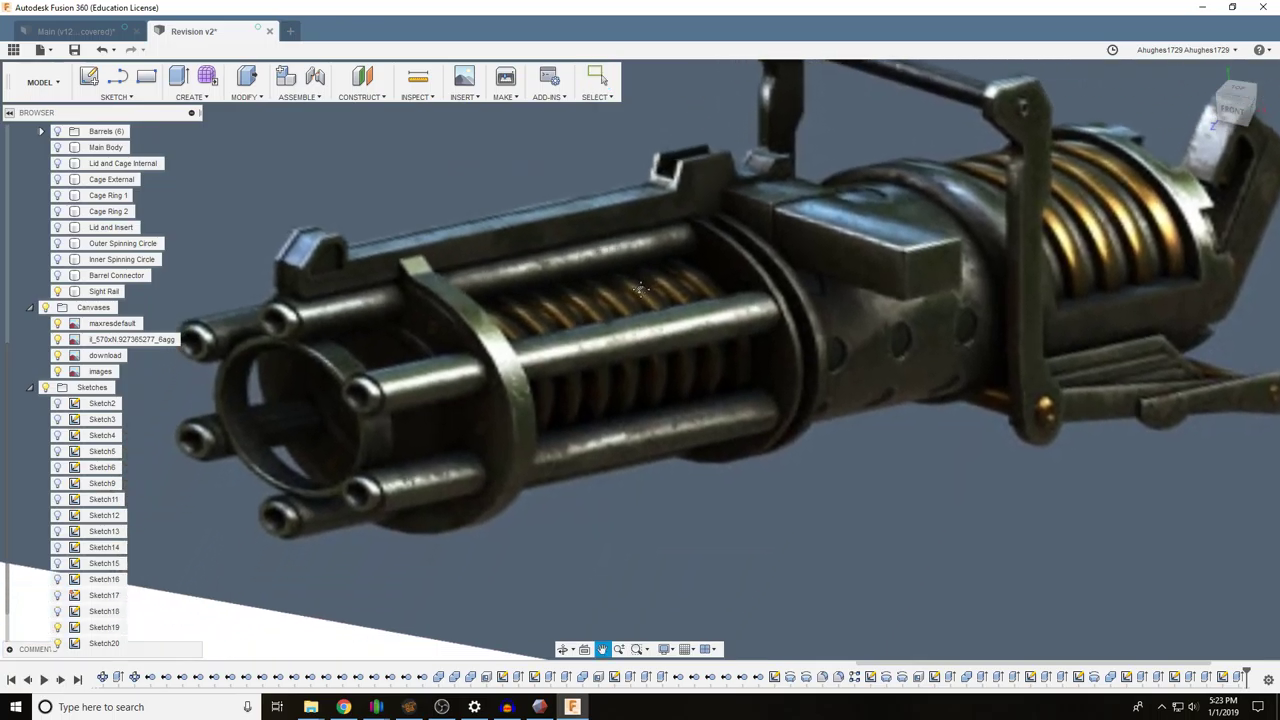
pyautogui.scroll(-5, 616, 460)
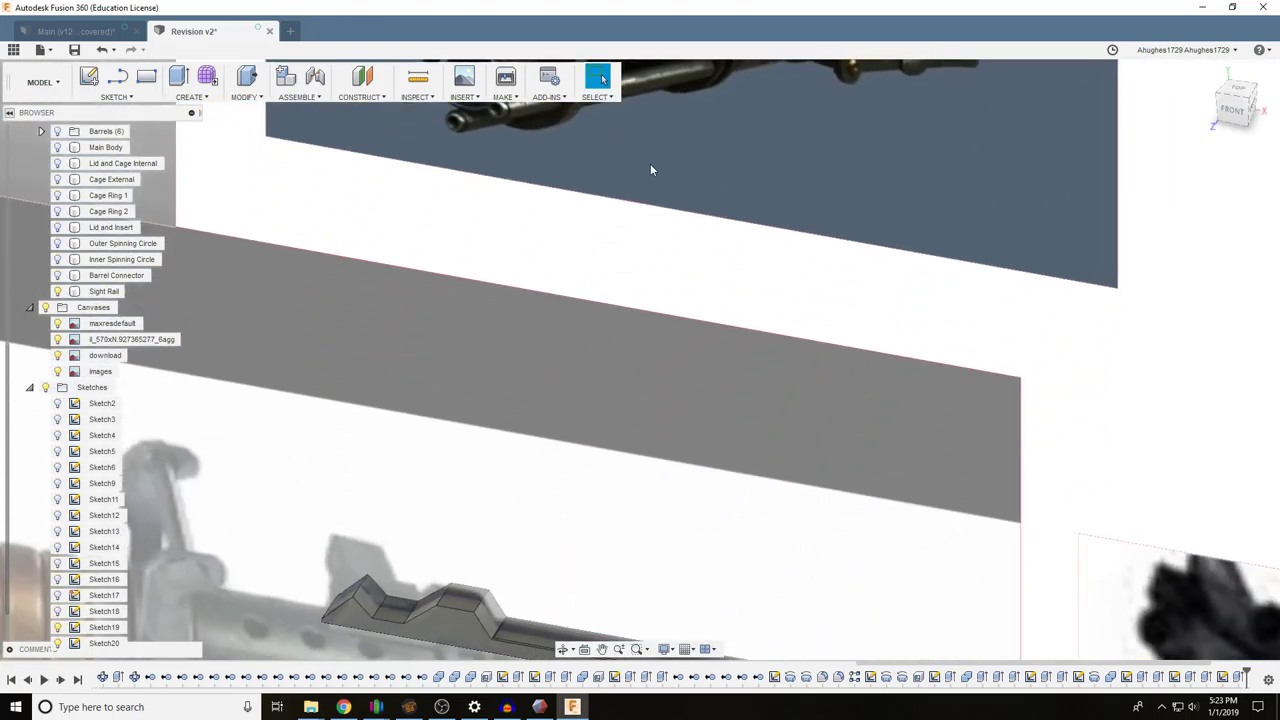
pyautogui.moveTo(650, 165)
pyautogui.mouseDown(button='middle')
pyautogui.moveTo(665, 218)
pyautogui.moveTo(786, 232)
pyautogui.mouseUp(button='middle')
# Start an extrude with the six inner sketch profiles below the rear sight's flat-topped hump, covering both slopes and the flat
pyautogui.click(1237, 98)
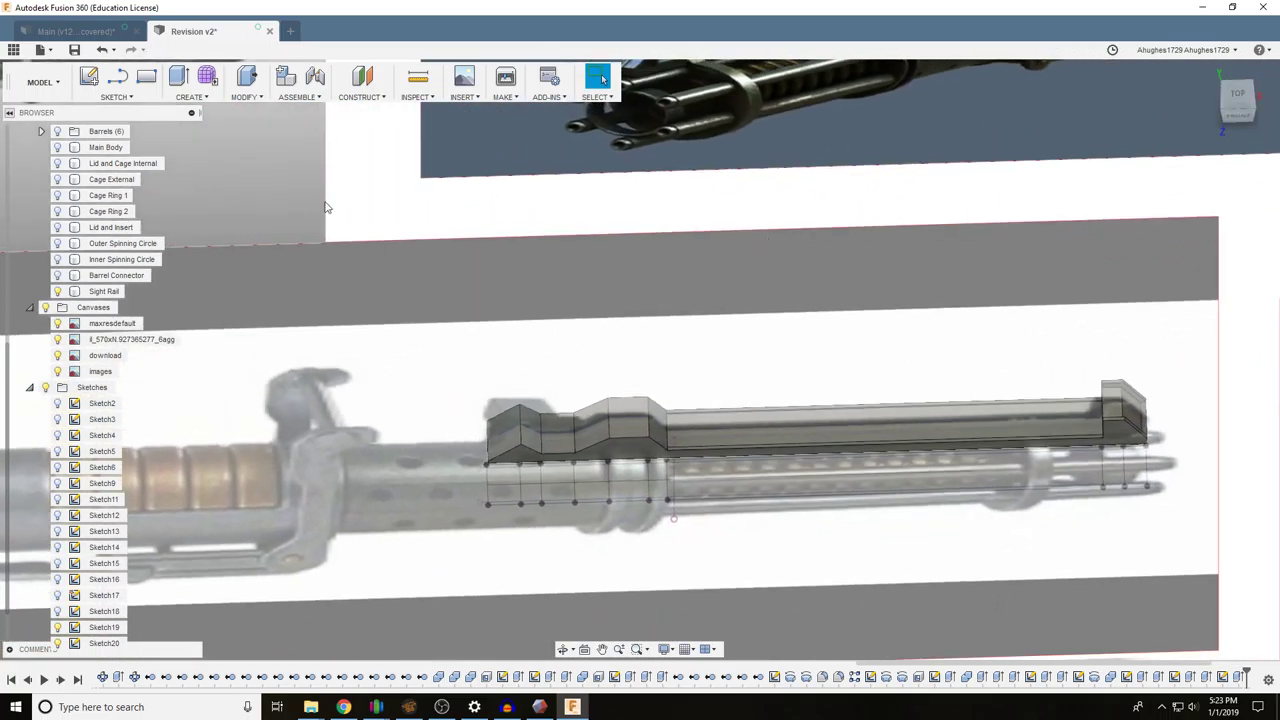
pyautogui.click(178, 78)
pyautogui.scroll(5, 586, 475)
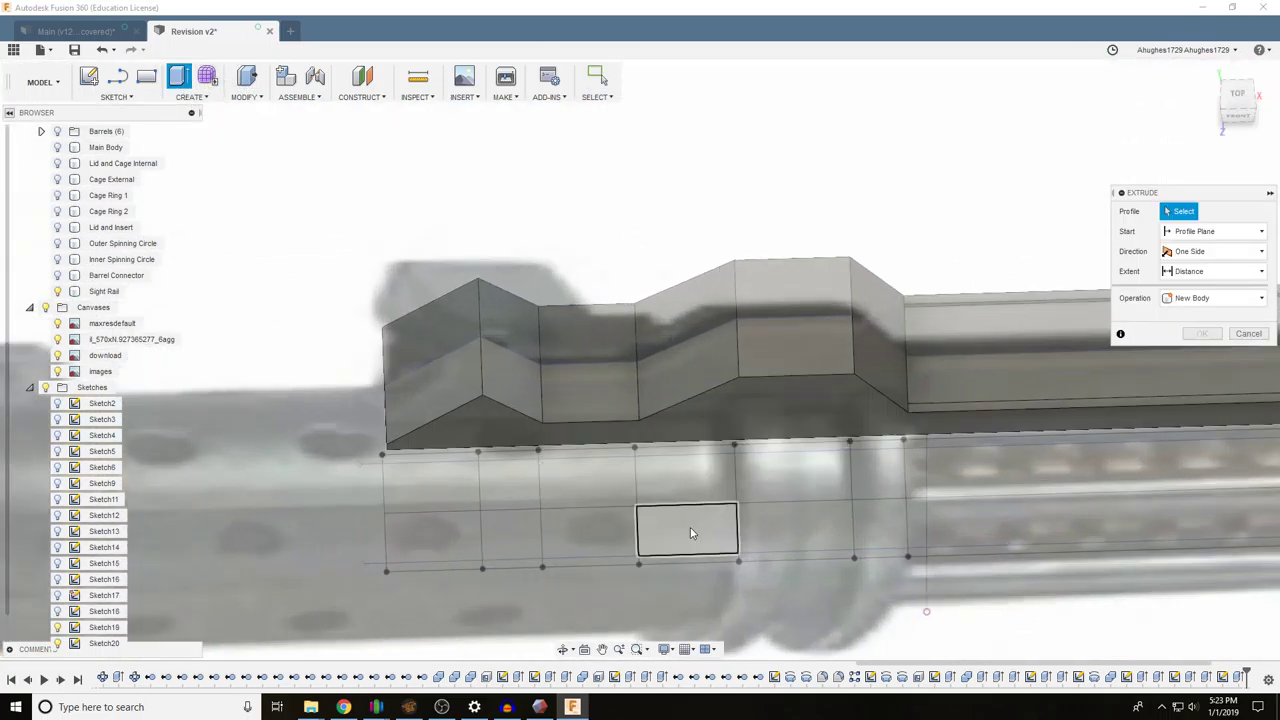
pyautogui.click(708, 498)
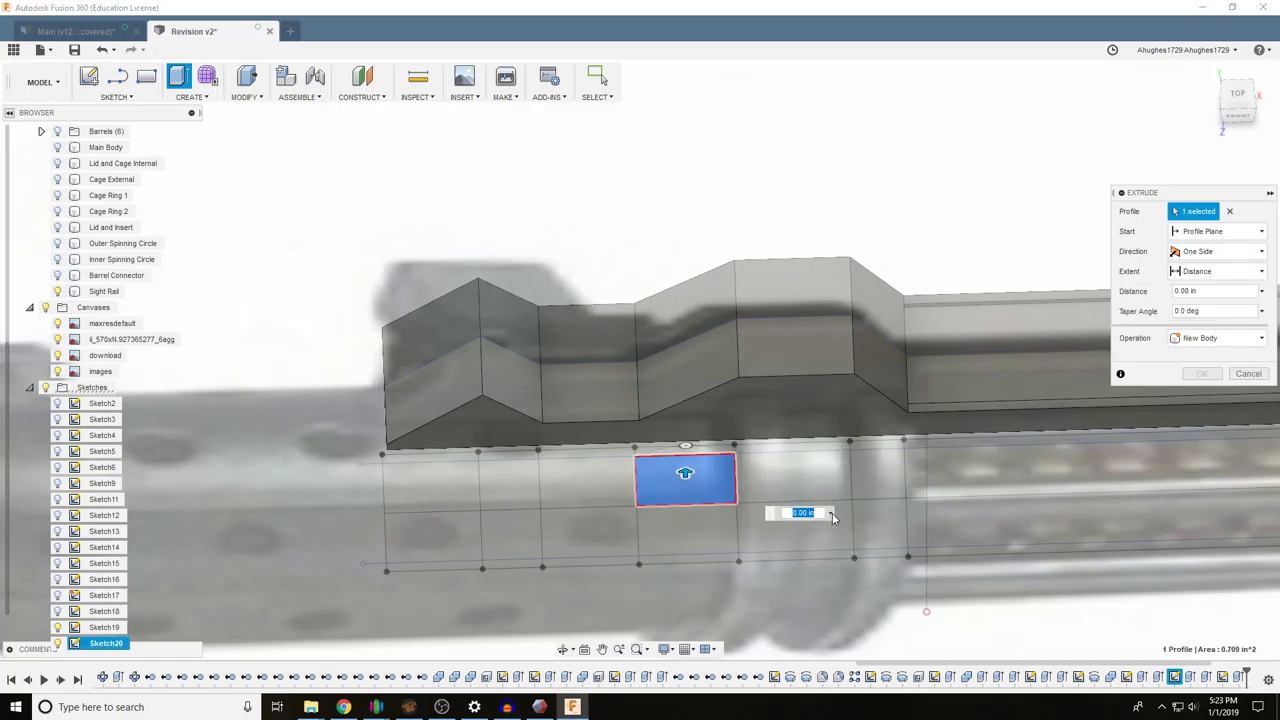
pyautogui.moveTo(884, 399); pyautogui.dragTo(698, 314, button='middle')
pyautogui.scroll(5, 507, 474)
pyautogui.click(528, 398)
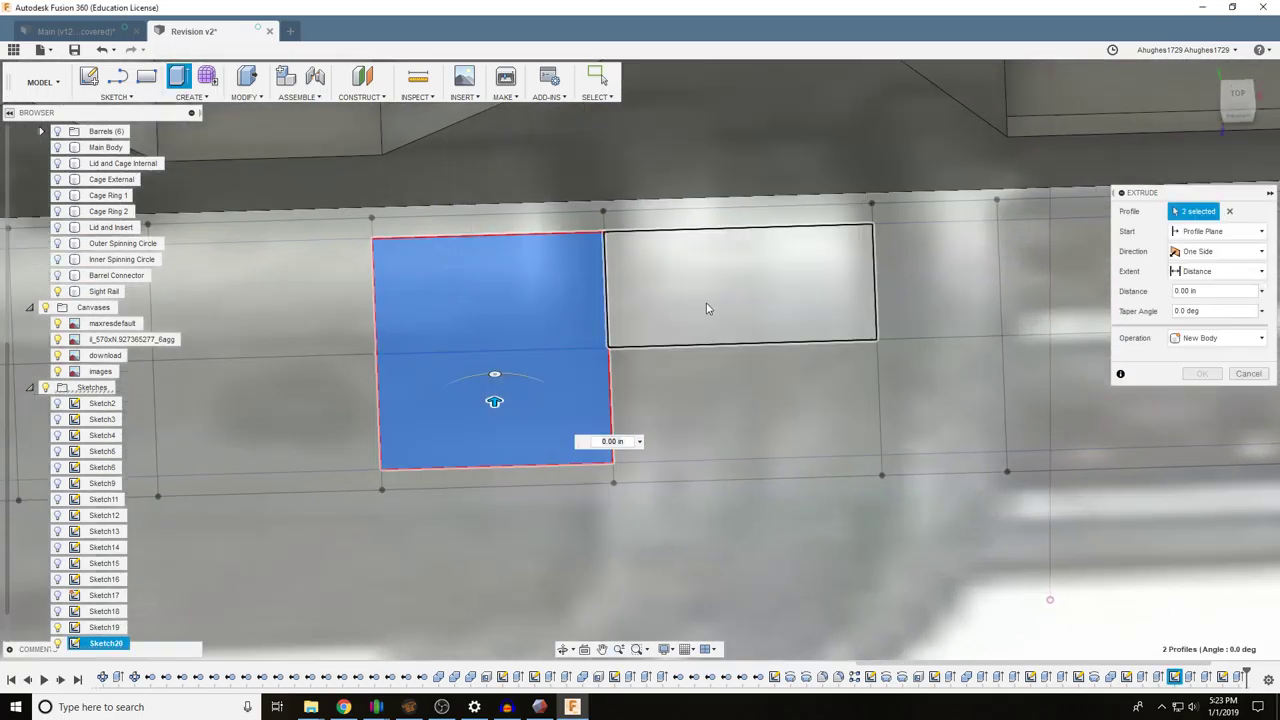
pyautogui.click(709, 306)
pyautogui.click(745, 390)
pyautogui.click(919, 306)
pyautogui.click(930, 374)
pyautogui.scroll(-4, 826, 353)
pyautogui.moveTo(815, 366); pyautogui.dragTo(677, 438, button='middle')
pyautogui.click(701, 471)
# Cut a channel through the flat-topped hump with a two-sided extrude of 6.00 in and -3.50 in
pyautogui.moveTo(749, 430); pyautogui.dragTo(749, 91)
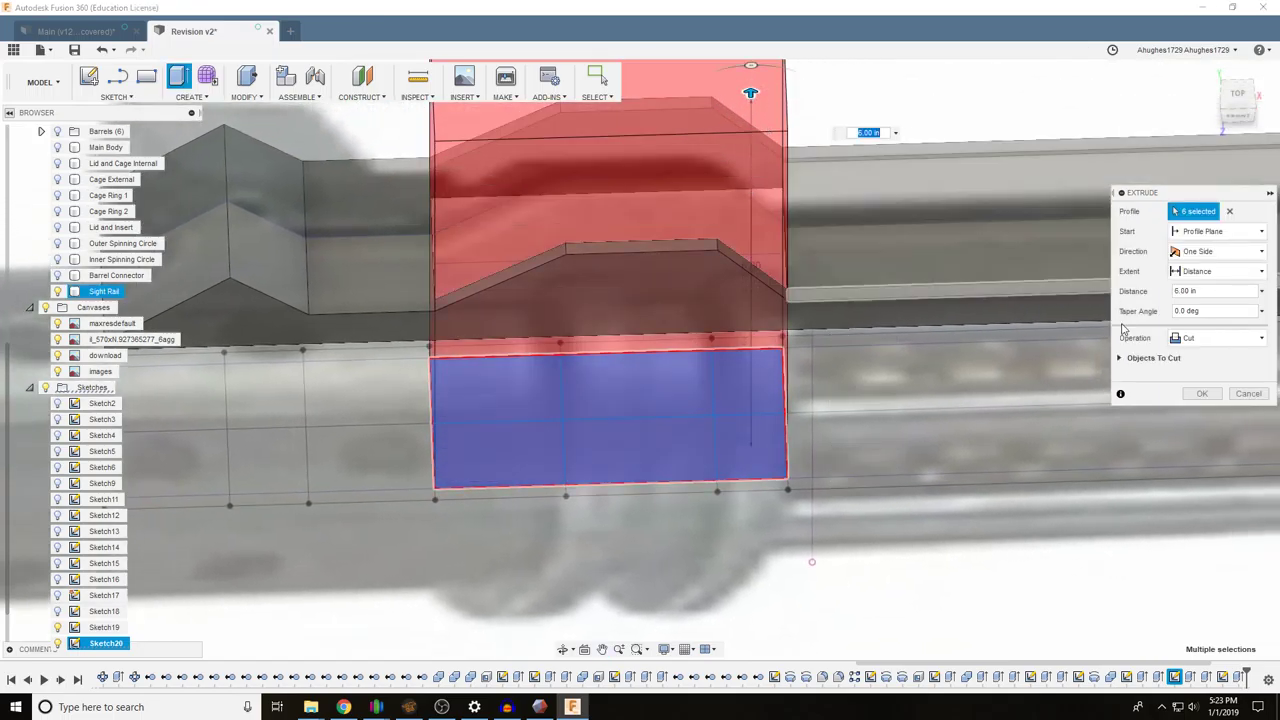
pyautogui.click(1190, 340)
pyautogui.click(1218, 251)
pyautogui.click(1200, 285)
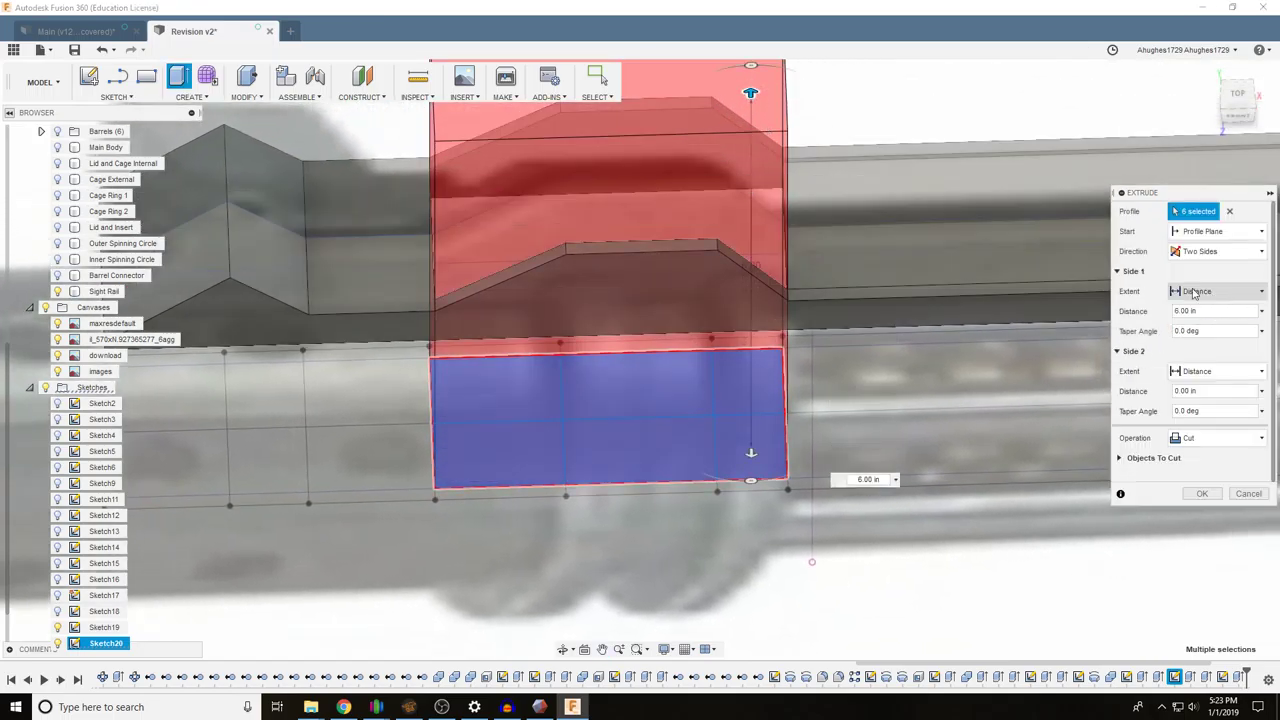
pyautogui.moveTo(751, 453); pyautogui.dragTo(750, 256)
pyautogui.click(1232, 120)
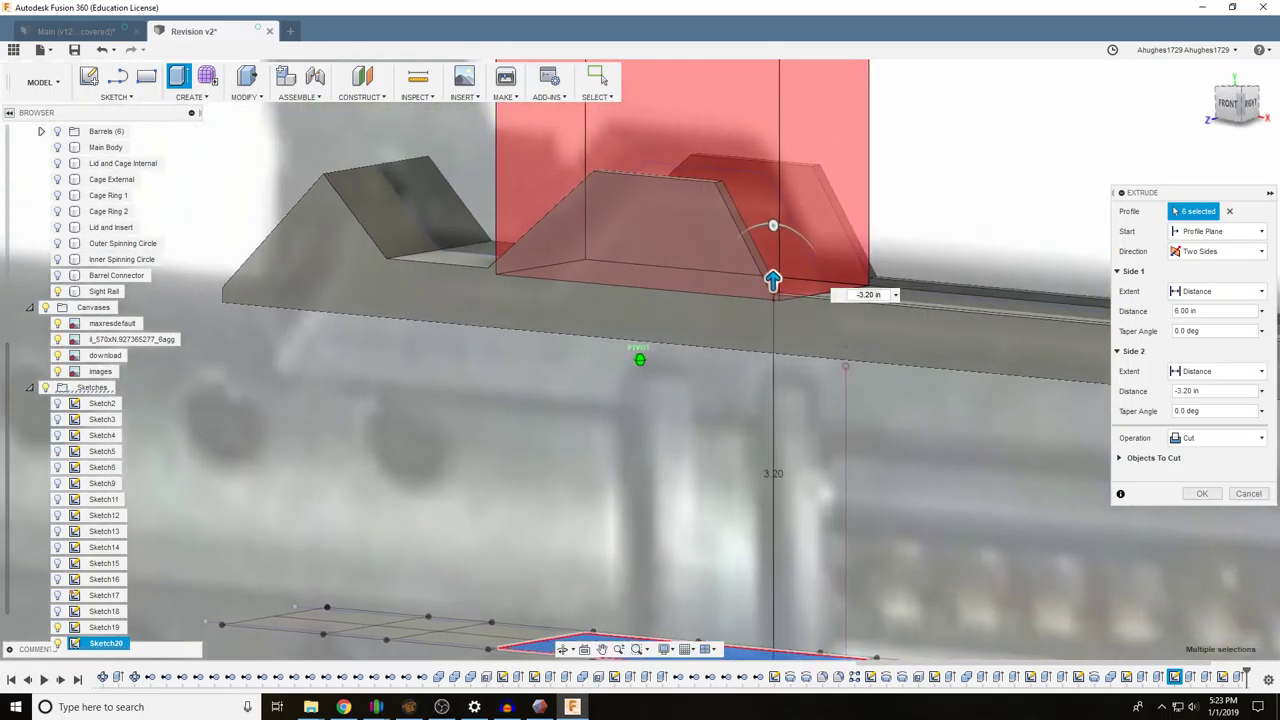
pyautogui.moveTo(773, 280); pyautogui.dragTo(773, 246)
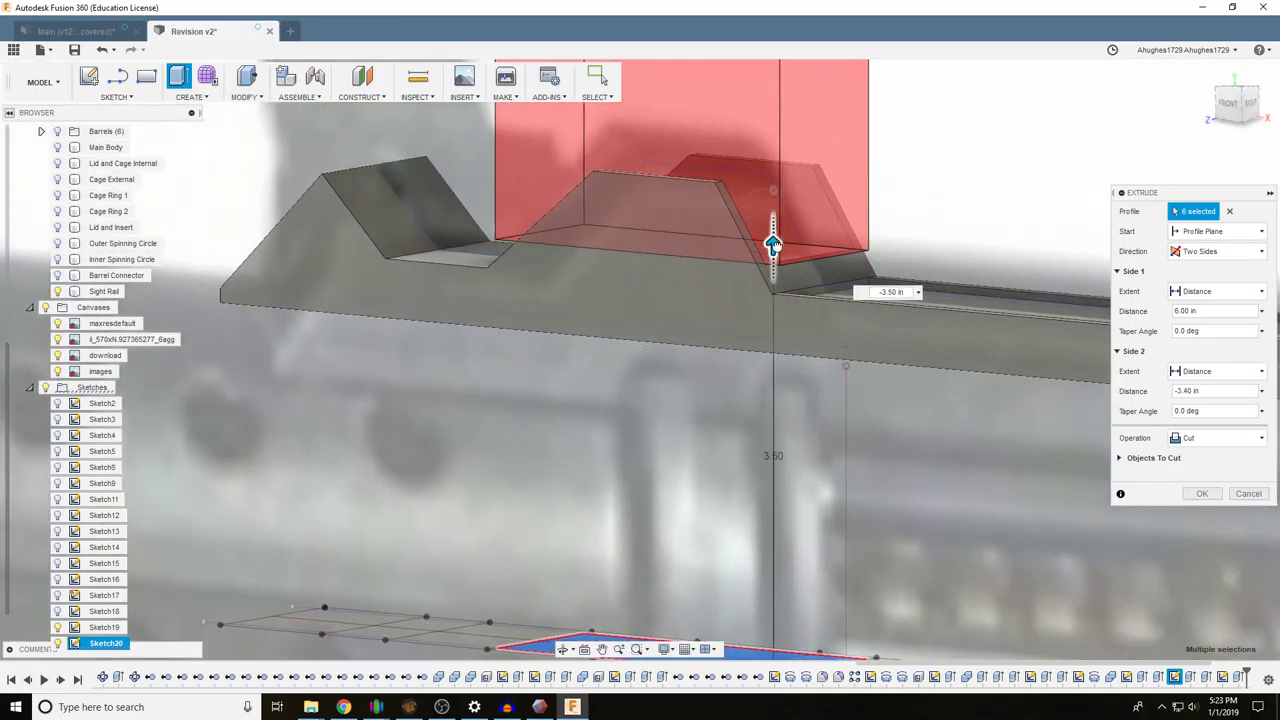
pyautogui.click(1210, 495)
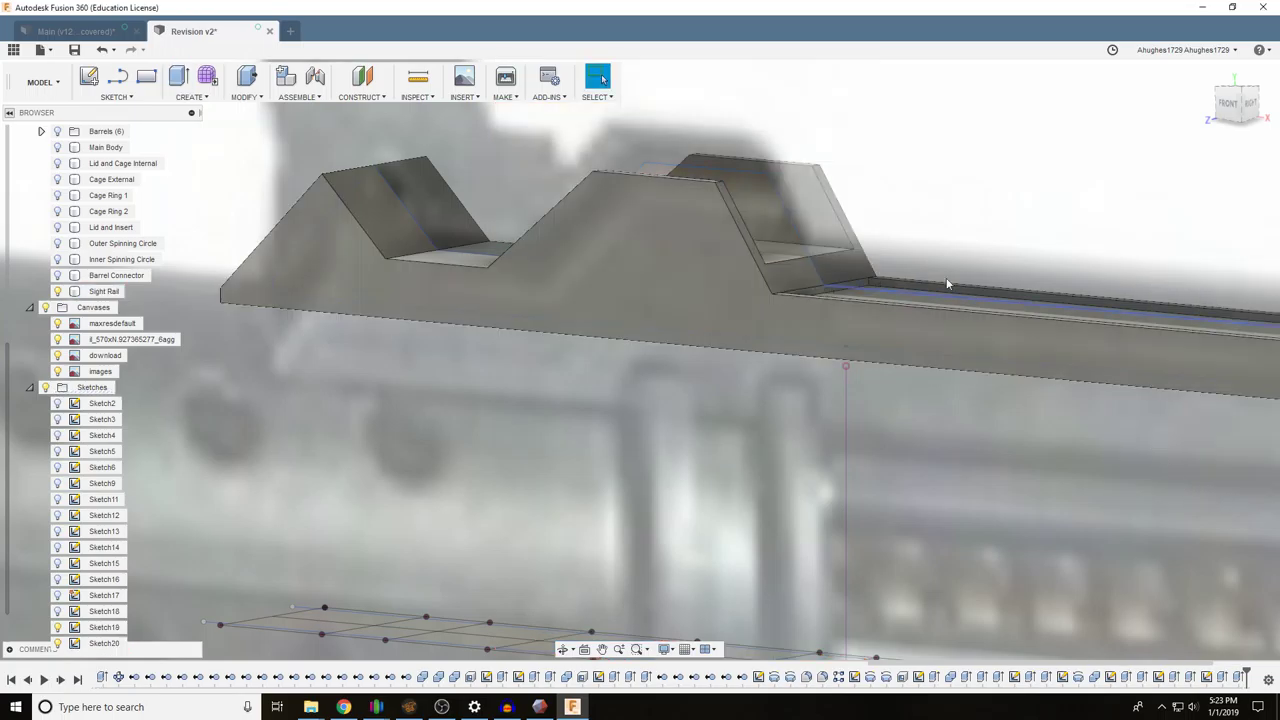
# Examine the reference images from the other side for the shape of the rear sight and the parts behind it
pyautogui.scroll(-2, 928, 234)
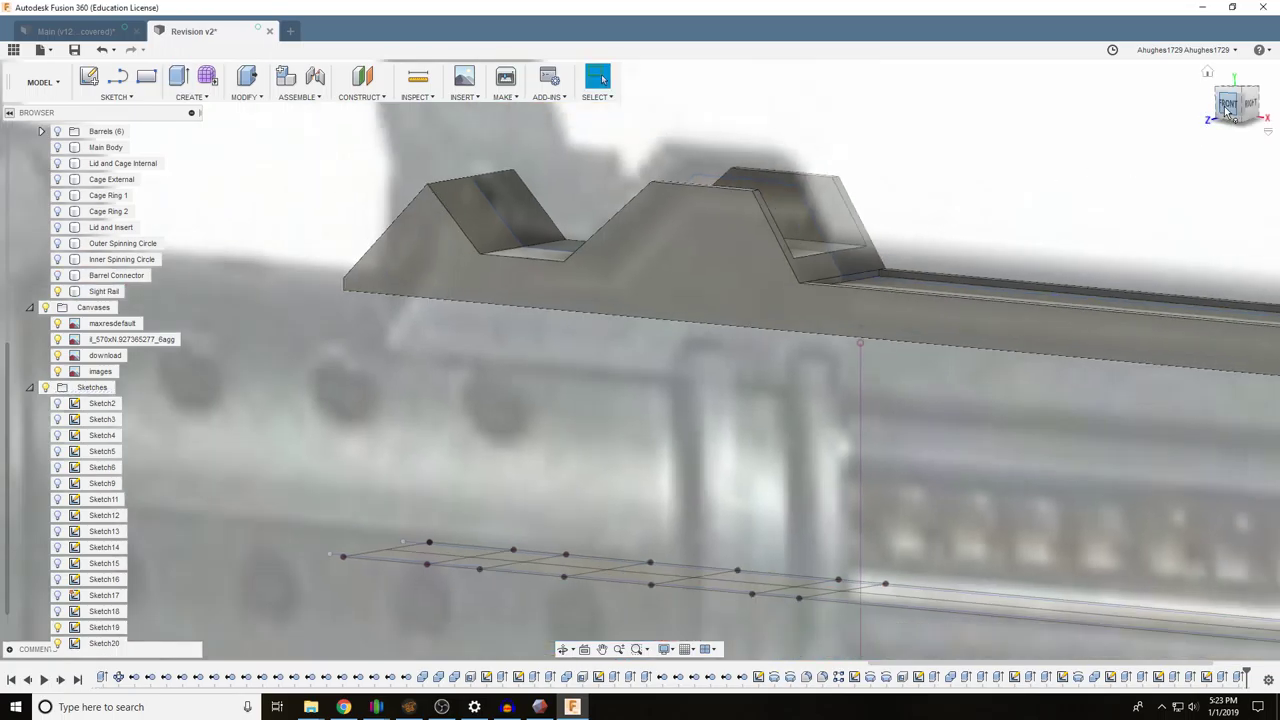
pyautogui.moveTo(1224, 106)
pyautogui.mouseDown()
pyautogui.moveTo(1200, 128)
pyautogui.moveTo(1160, 132)
pyautogui.moveTo(1122, 108)
pyautogui.moveTo(1080, 150)
pyautogui.moveTo(1057, 207)
pyautogui.mouseUp()
pyautogui.scroll(-5, 1006, 240)
pyautogui.scroll(-3, 748, 267)
pyautogui.scroll(-4, 855, 215)
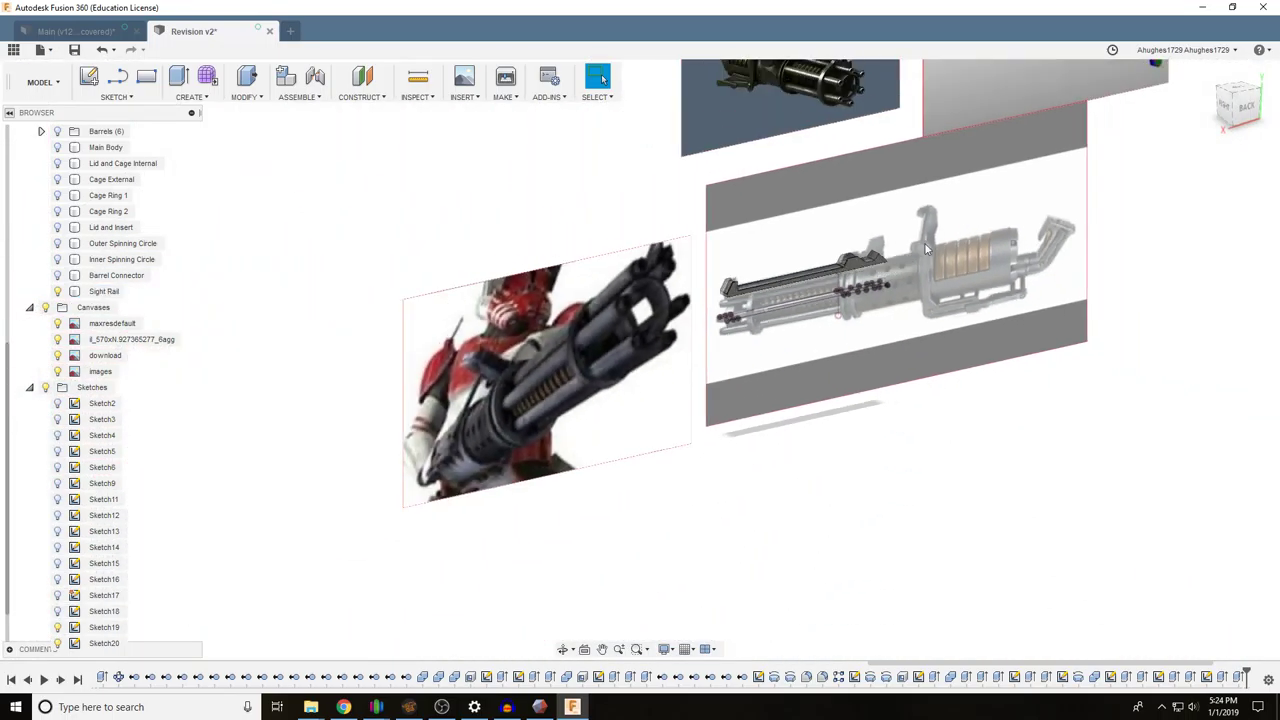
pyautogui.moveTo(992, 166); pyautogui.dragTo(897, 348, button='middle')
pyautogui.scroll(1, 897, 348)
pyautogui.scroll(9, 658, 175)
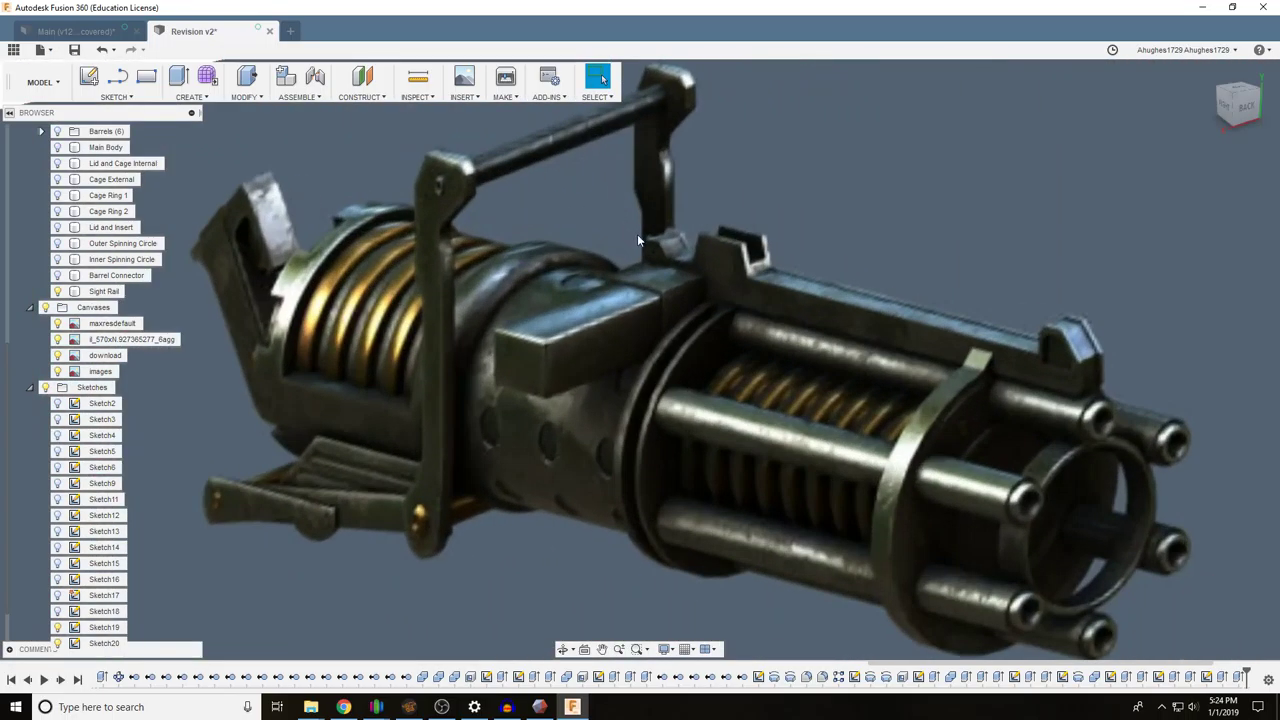
pyautogui.scroll(-5, 663, 248)
pyautogui.scroll(-3, 925, 281)
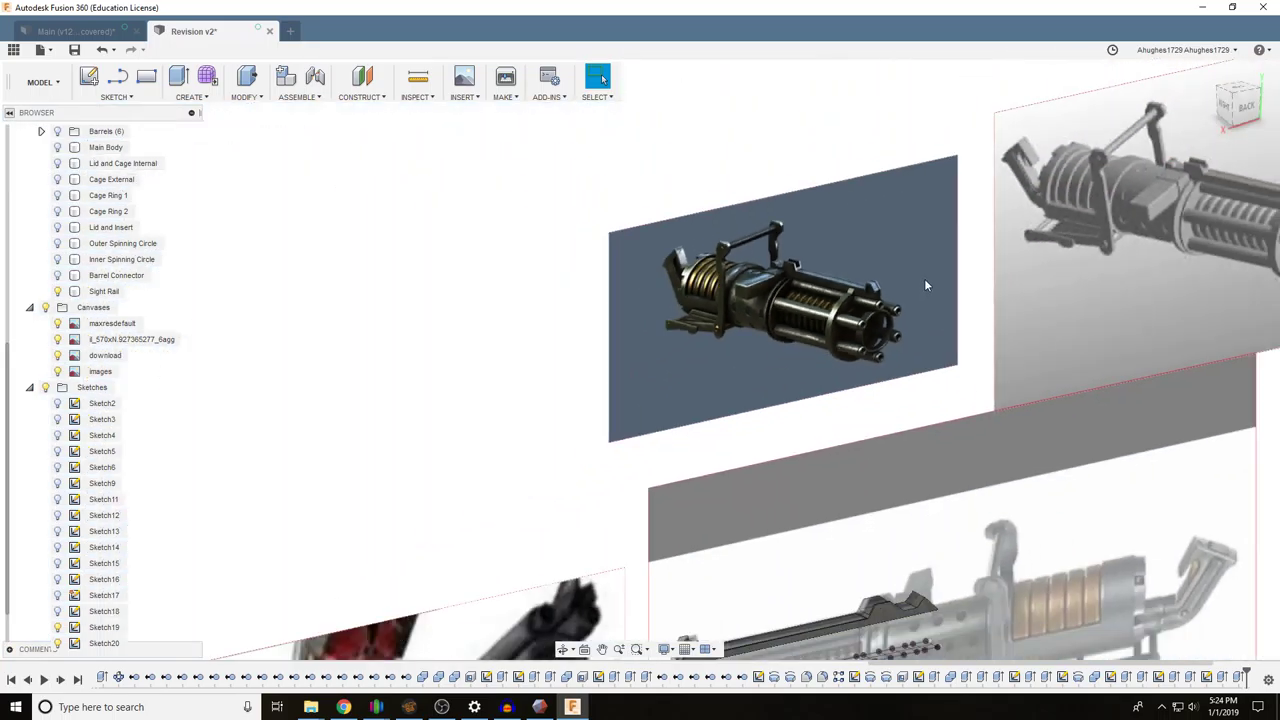
pyautogui.moveTo(1046, 238); pyautogui.dragTo(657, 282, button='middle')
pyautogui.moveTo(662, 400); pyautogui.dragTo(922, 408, button='middle')
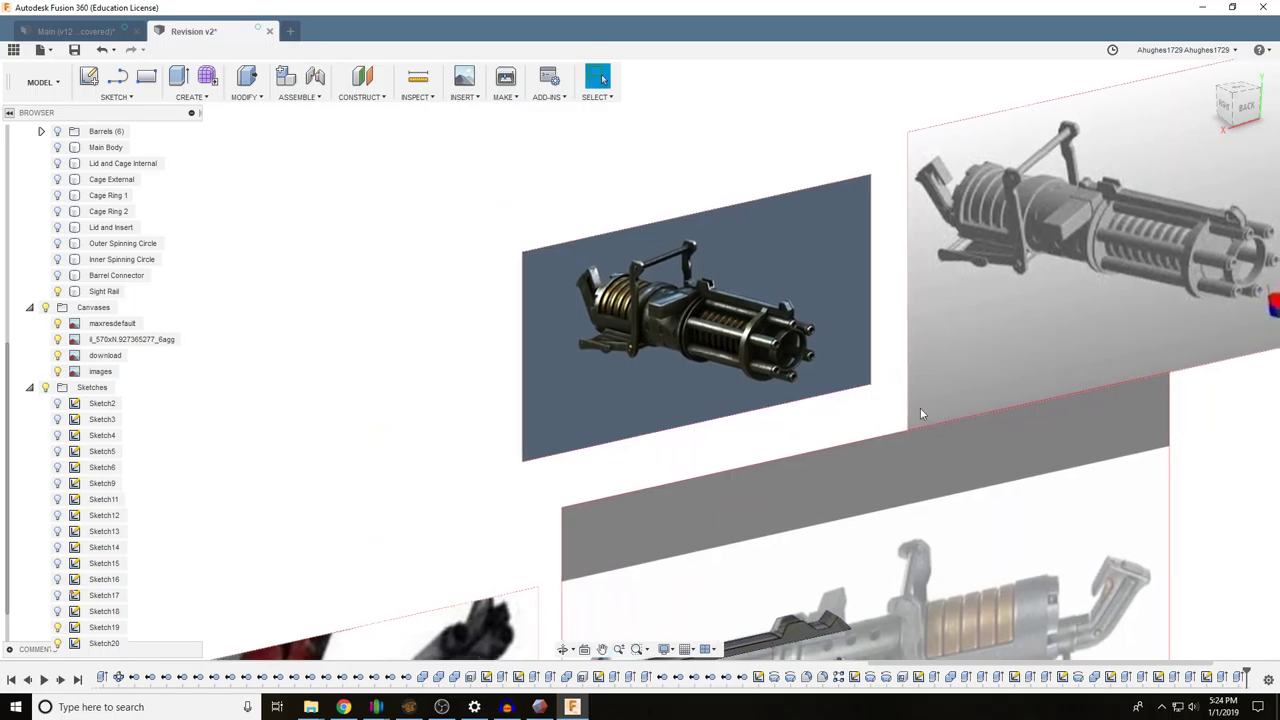
pyautogui.scroll(3, 728, 281)
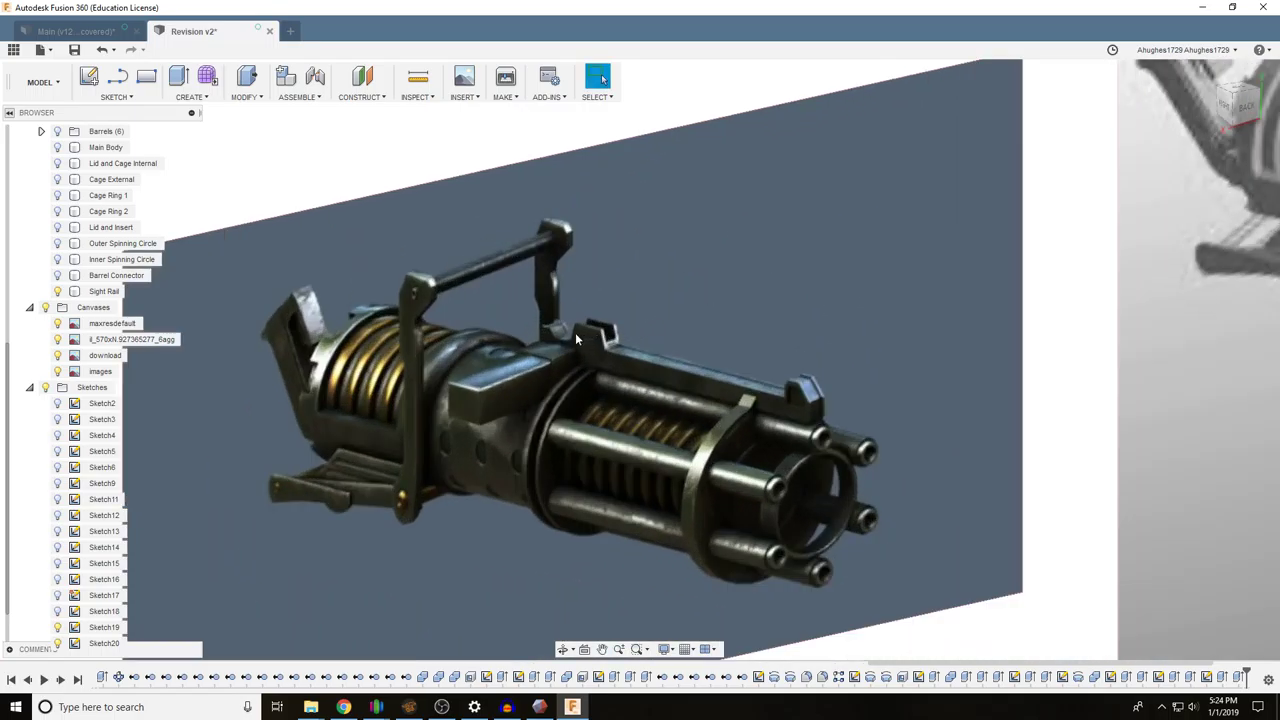
pyautogui.scroll(-3, 576, 338)
pyautogui.moveTo(1014, 380); pyautogui.dragTo(1050, 149, button='middle')
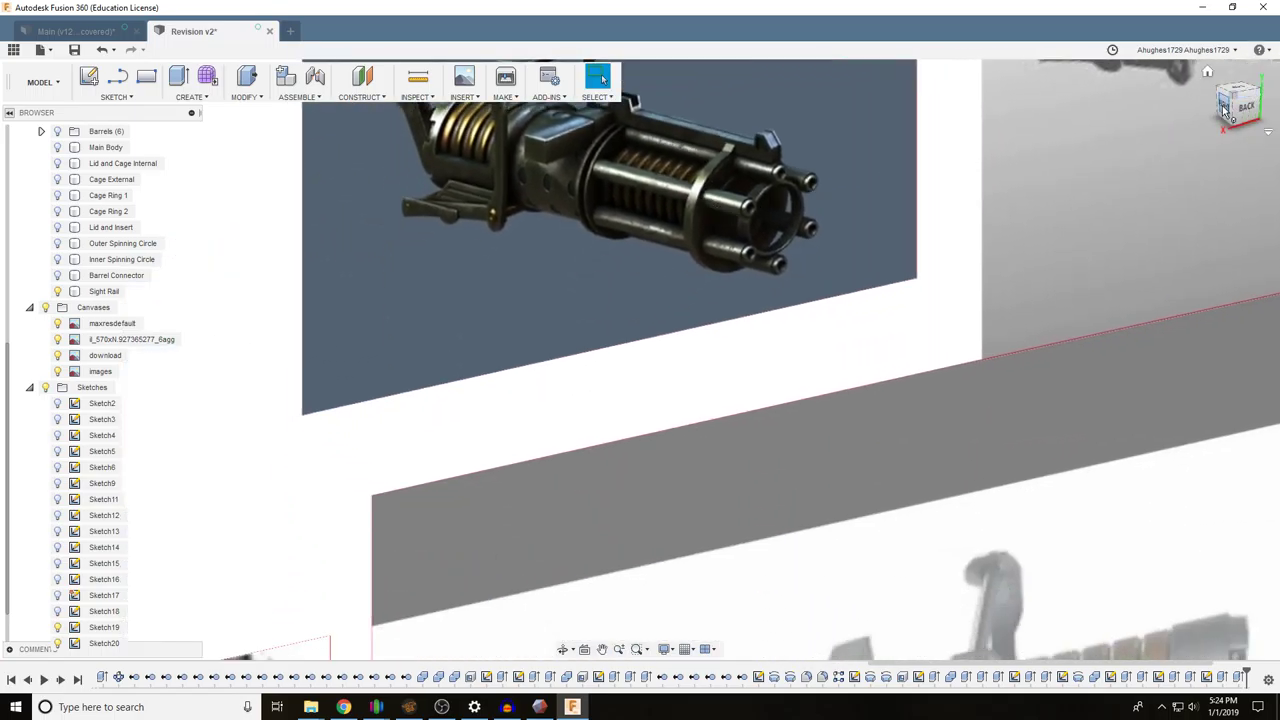
# Return to the front side of the side-view reference image and hide all bodies covering it
pyautogui.moveTo(1225, 111); pyautogui.dragTo(1272, 112)
pyautogui.moveTo(918, 205); pyautogui.dragTo(929, 99, button='middle')
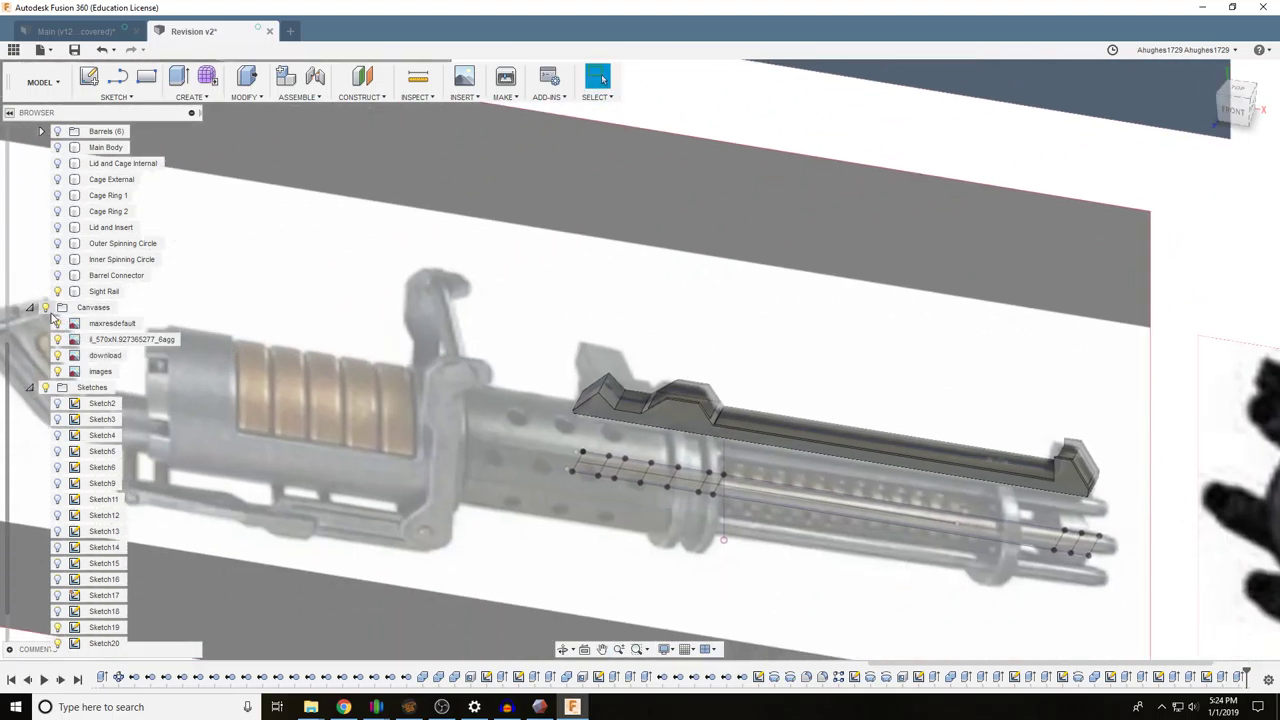
pyautogui.scroll(3, 58, 248)
pyautogui.click(44, 229)
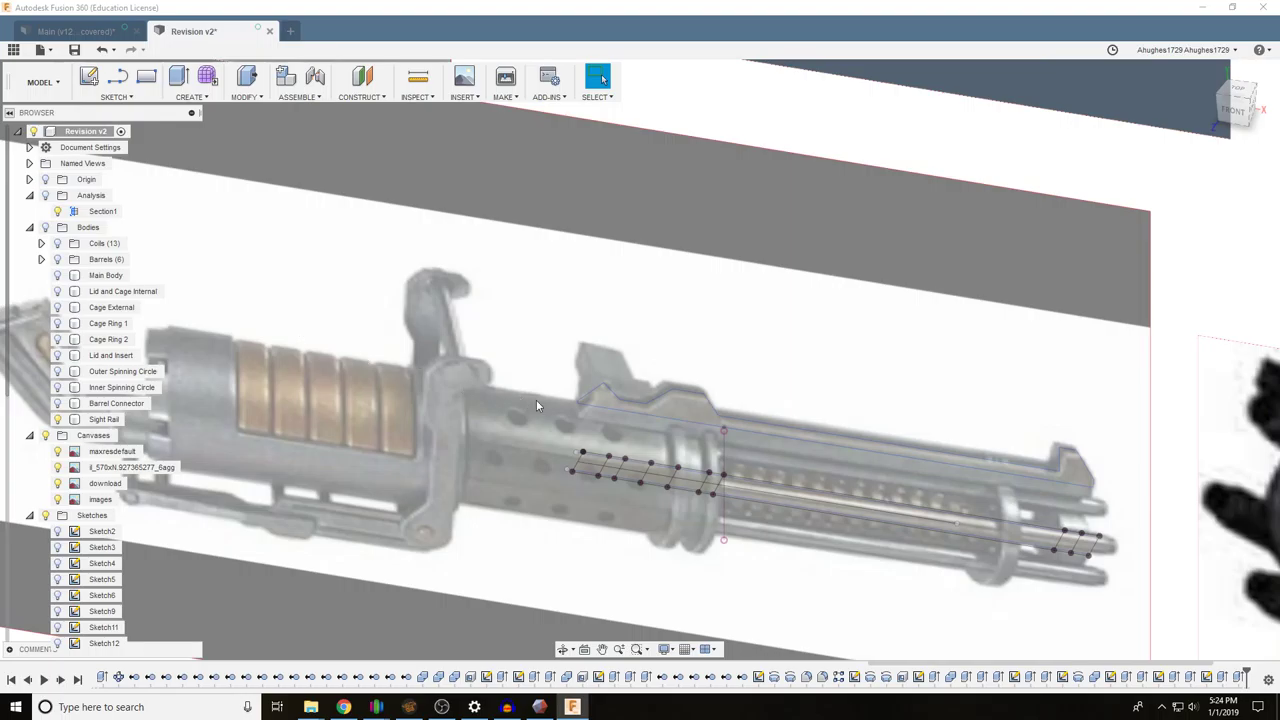
# Open the sight rail's profile sketch for editing and draw a horizontal line across the pointed rear peak
pyautogui.scroll(4, 547, 404)
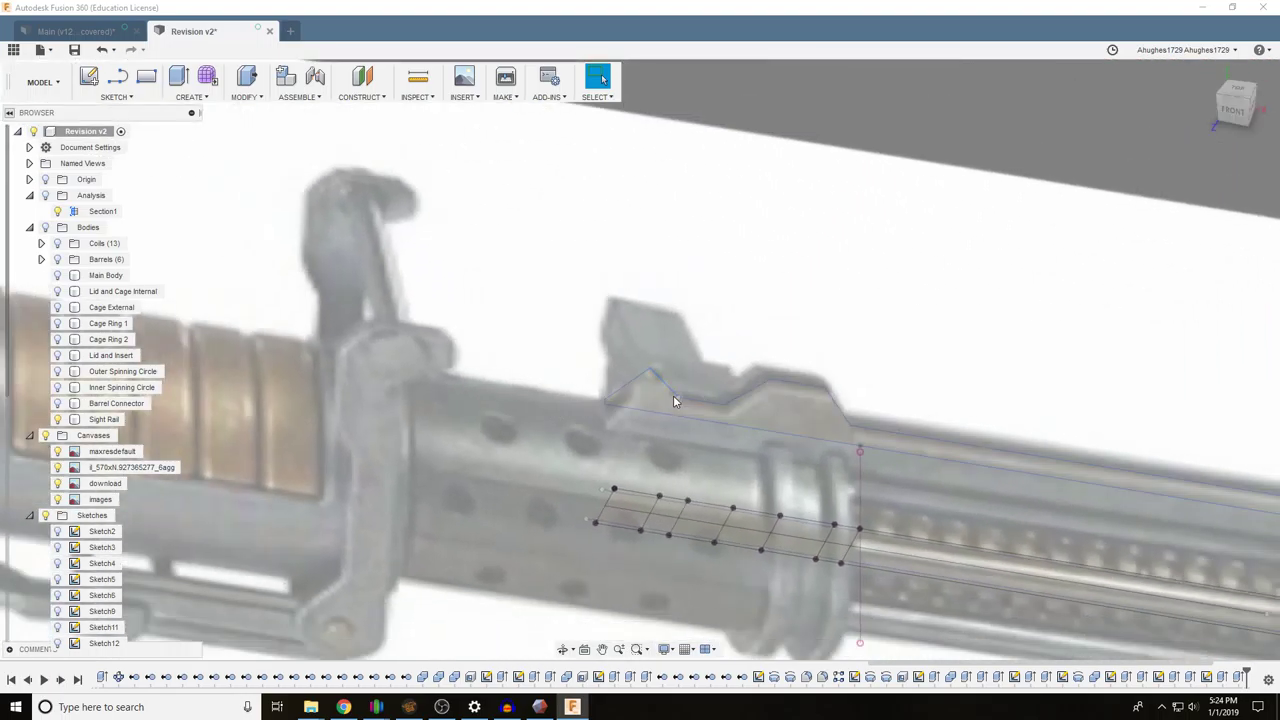
pyautogui.scroll(3, 673, 395)
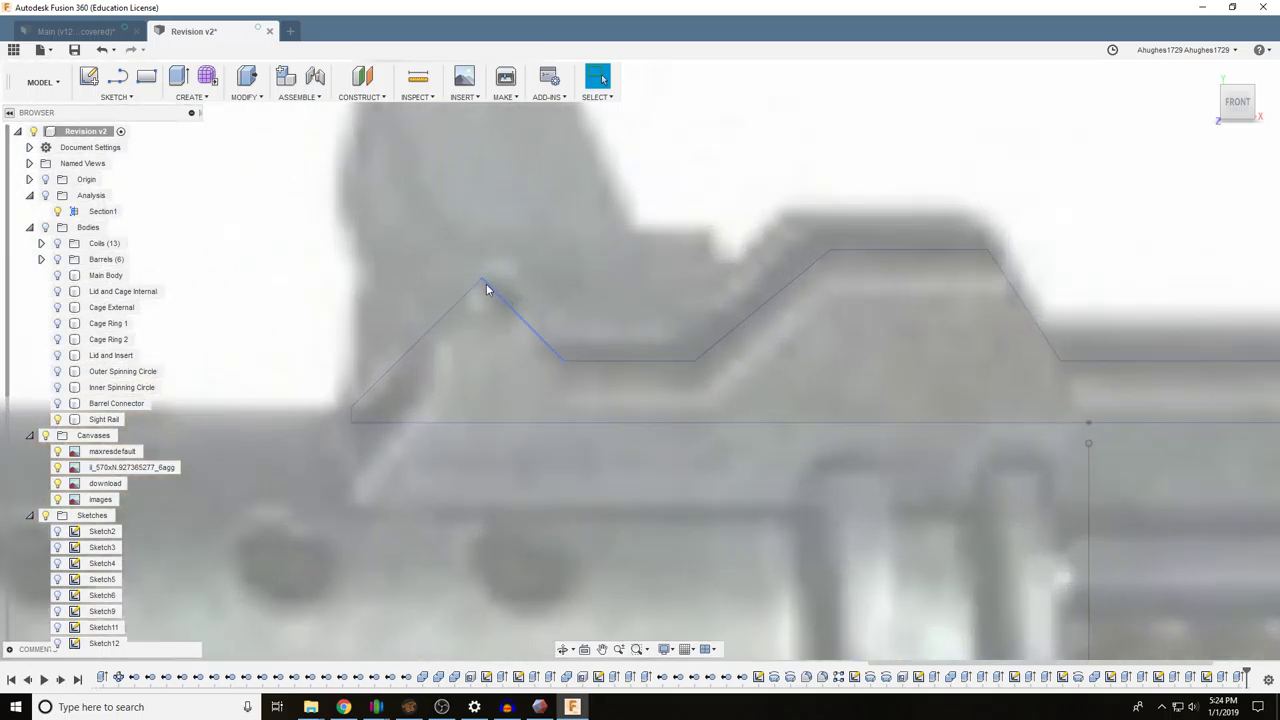
pyautogui.doubleClick(486, 283)
pyautogui.press('l')
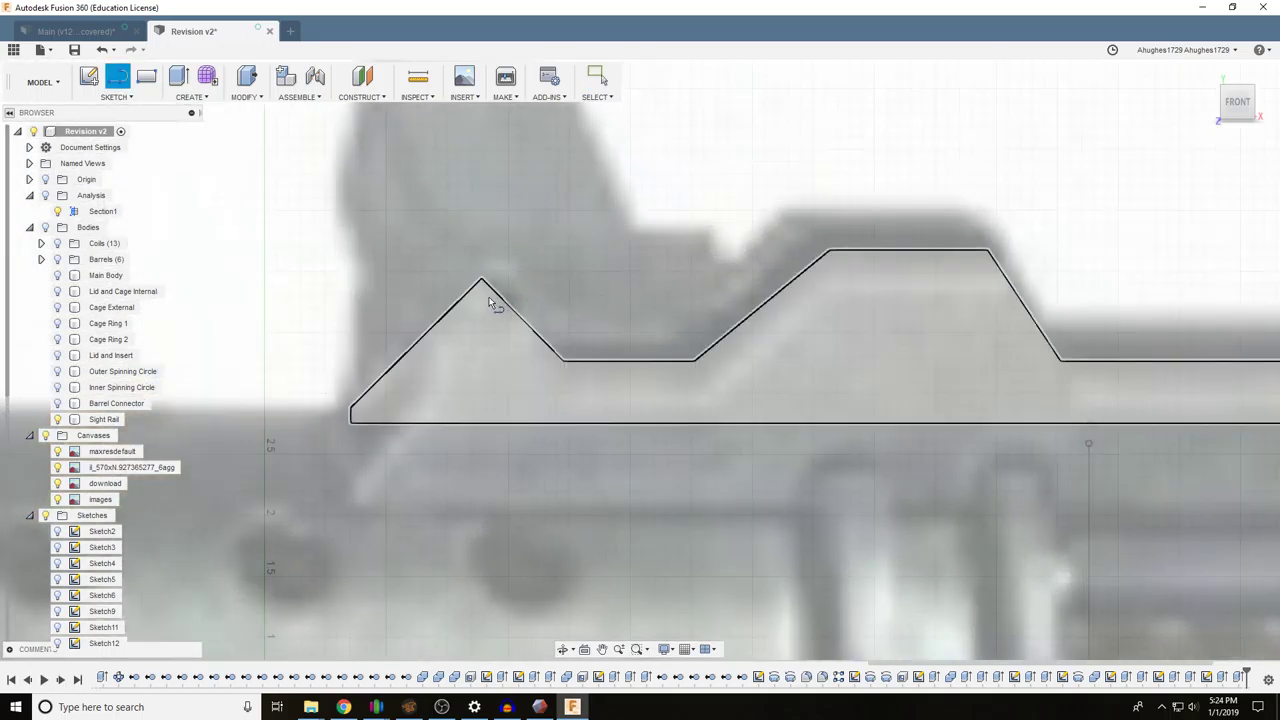
pyautogui.click(490, 300)
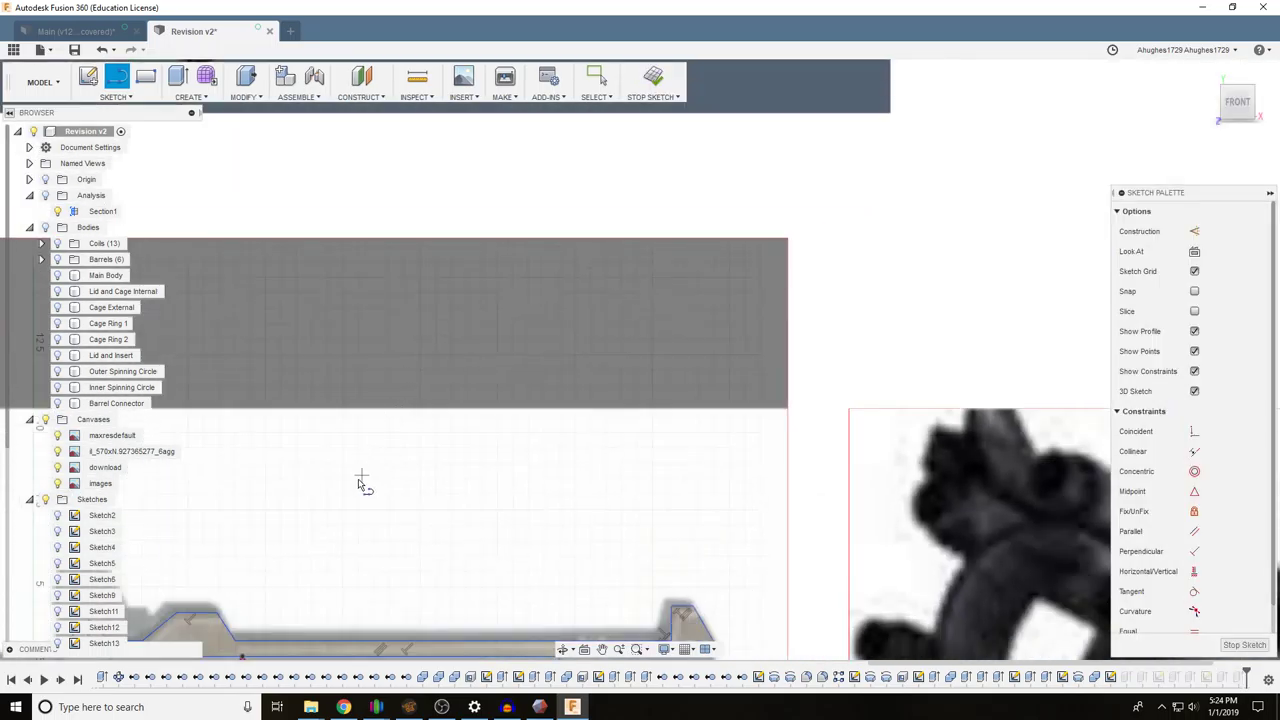
pyautogui.scroll(8, 356, 410)
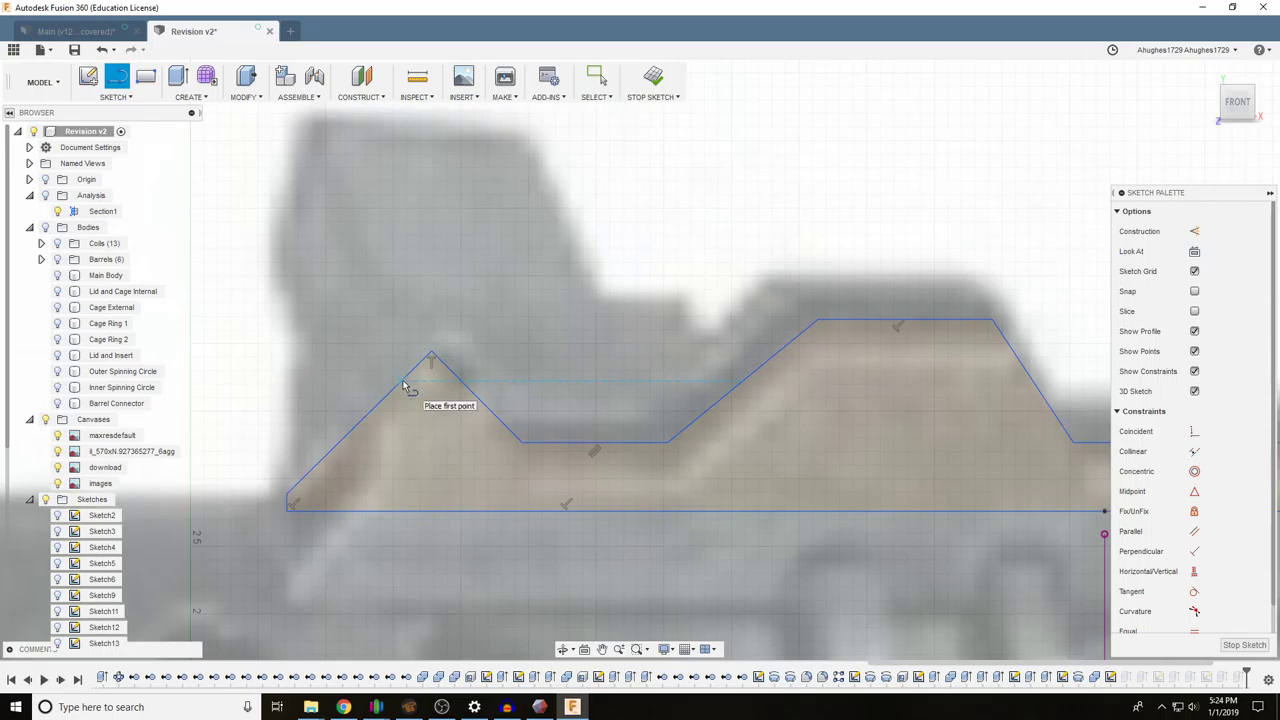
pyautogui.click(476, 398)
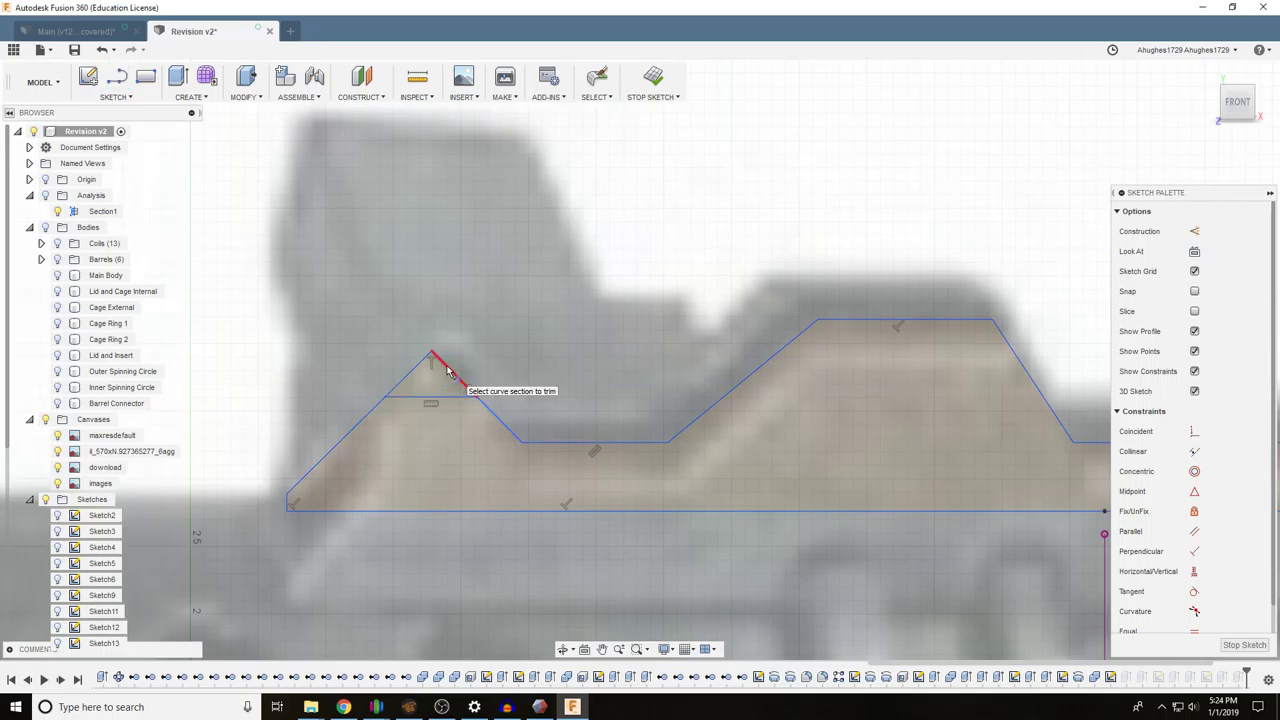
# Trim away the rear peak's tip above the horizontal line, finish the sketch and show the bodies
pyautogui.click(411, 371)
pyautogui.scroll(-3, 467, 377)
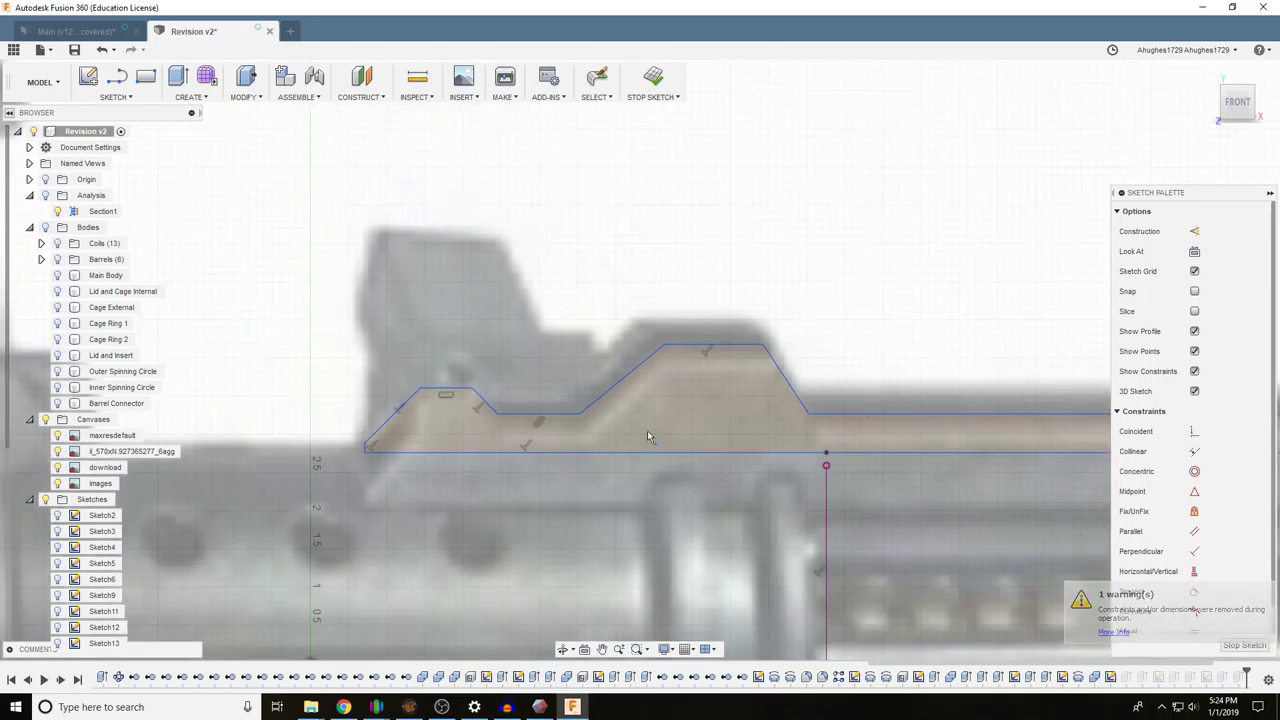
pyautogui.click(653, 77)
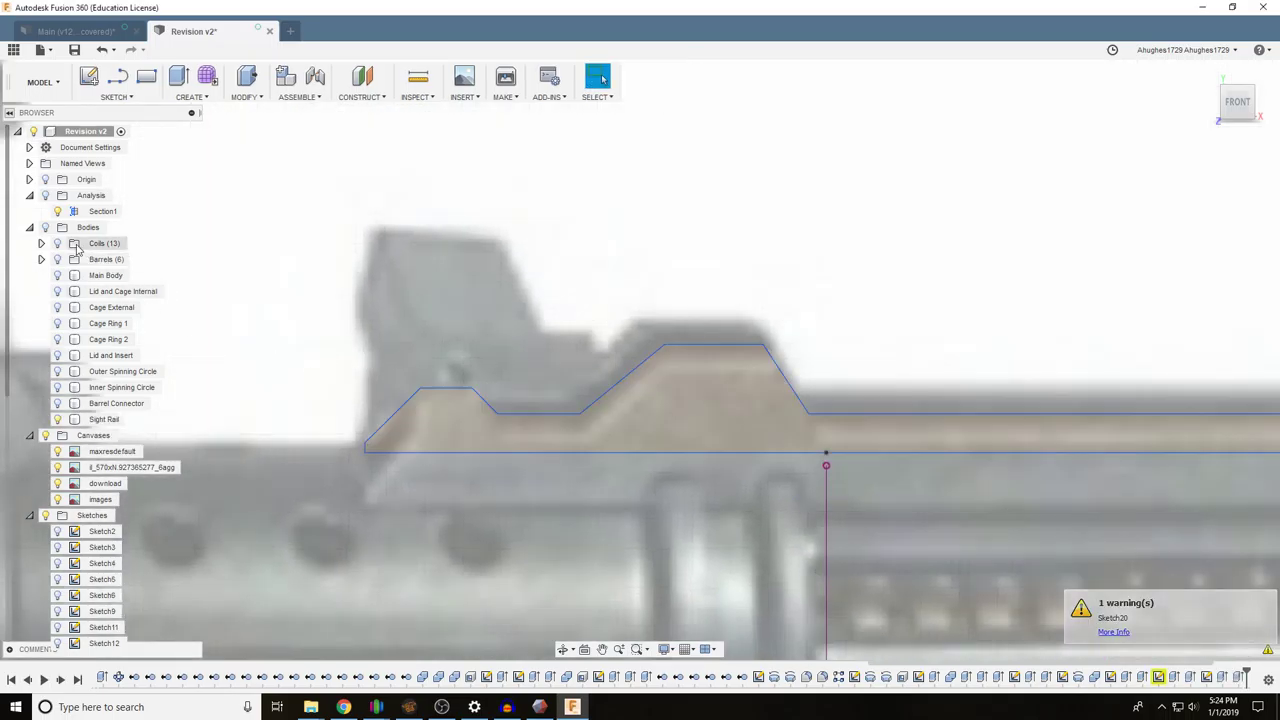
pyautogui.click(46, 228)
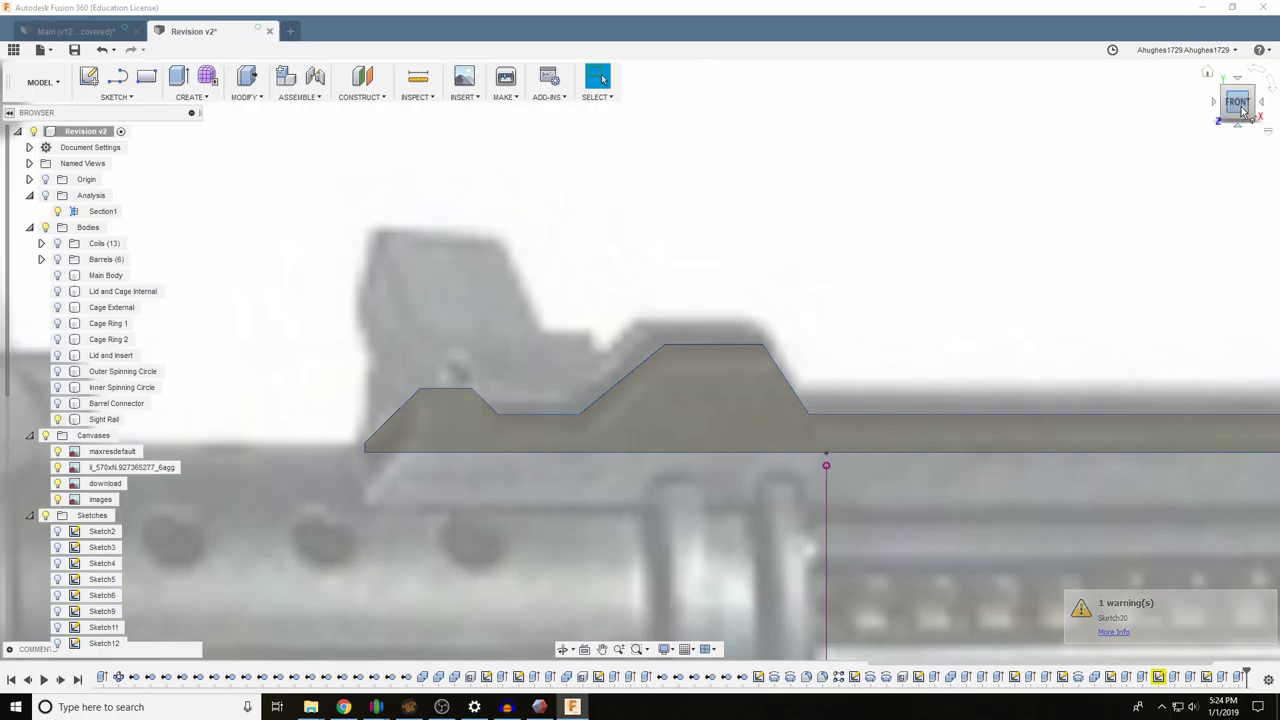
pyautogui.moveTo(1242, 110)
pyautogui.mouseDown()
pyautogui.moveTo(1206, 148)
pyautogui.moveTo(1246, 146)
pyautogui.moveTo(1240, 118)
pyautogui.moveTo(1252, 133)
pyautogui.mouseUp()
pyautogui.scroll(-5, 1050, 229)
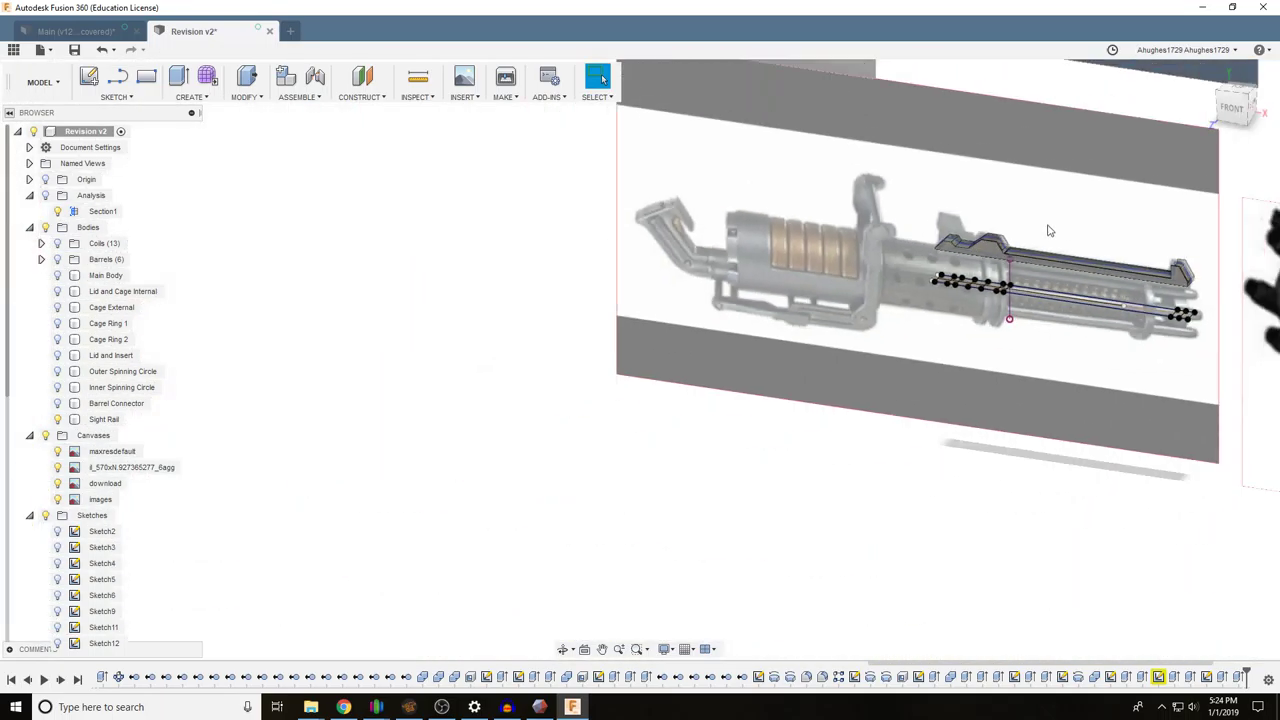
pyautogui.moveTo(1048, 228); pyautogui.dragTo(661, 473, button='middle')
pyautogui.scroll(4, 750, 185)
pyautogui.scroll(-4, 645, 208)
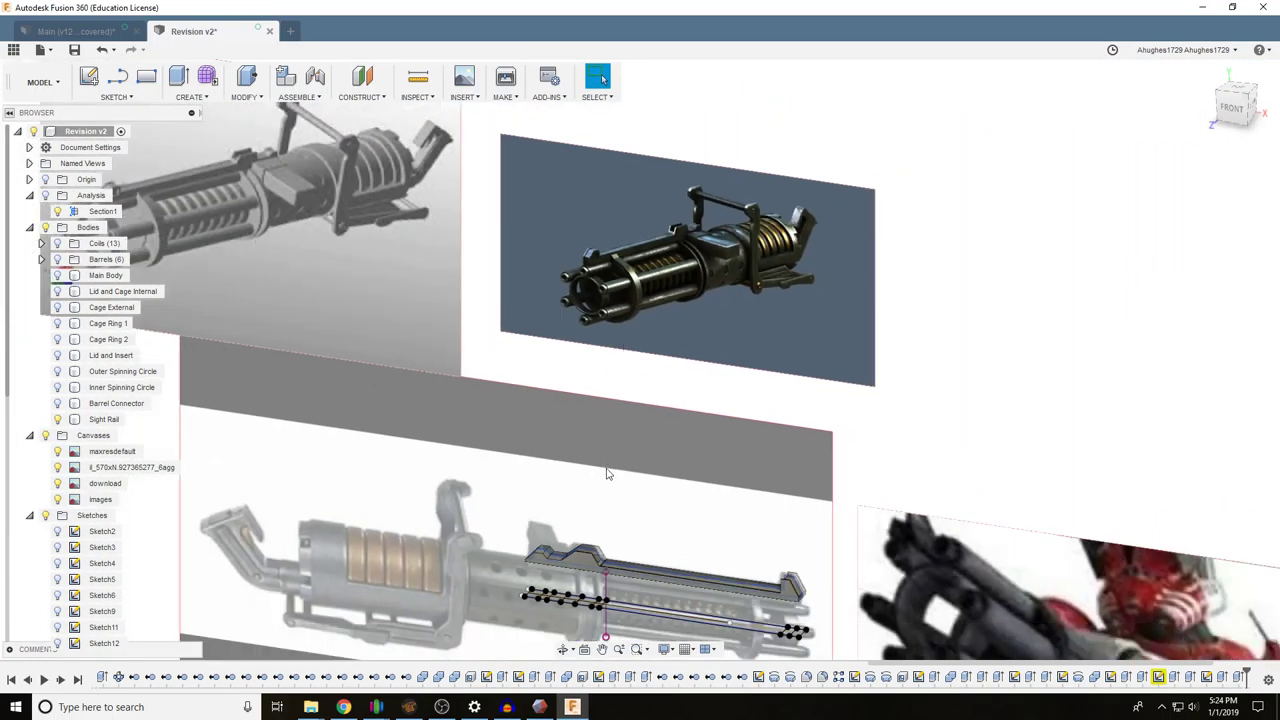
pyautogui.scroll(10, 607, 473)
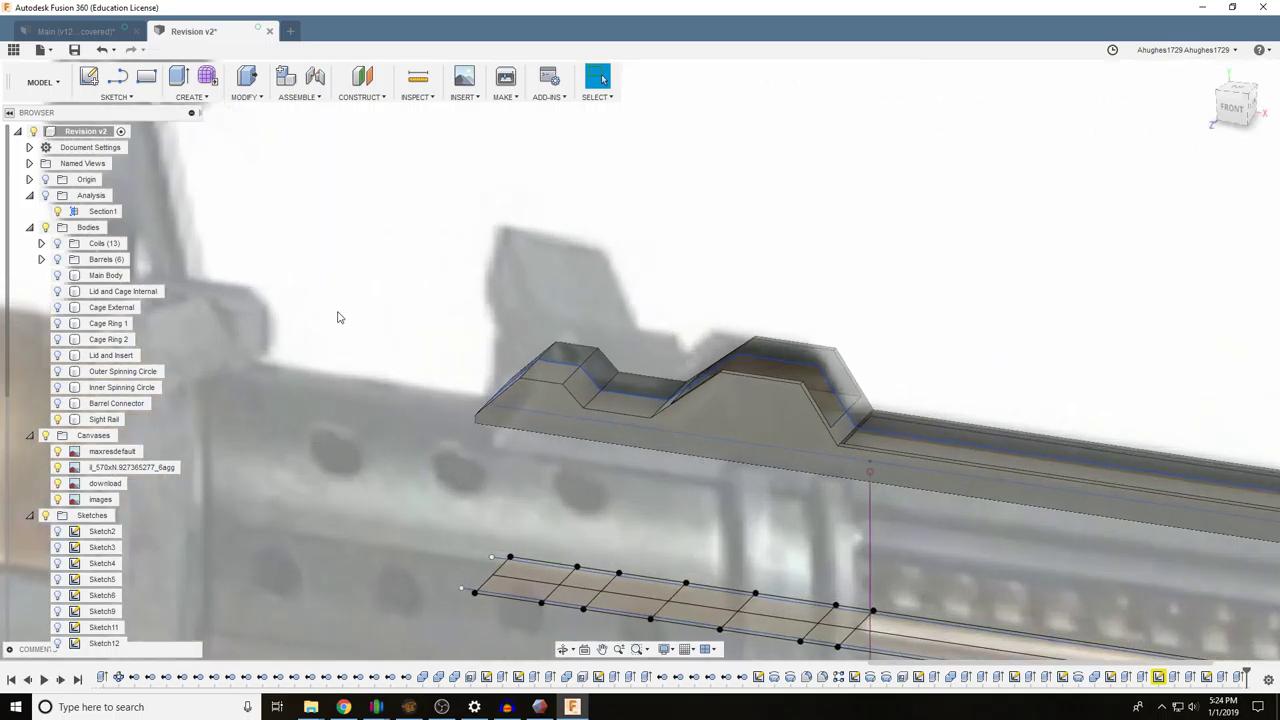
pyautogui.click(178, 78)
pyautogui.click(517, 590)
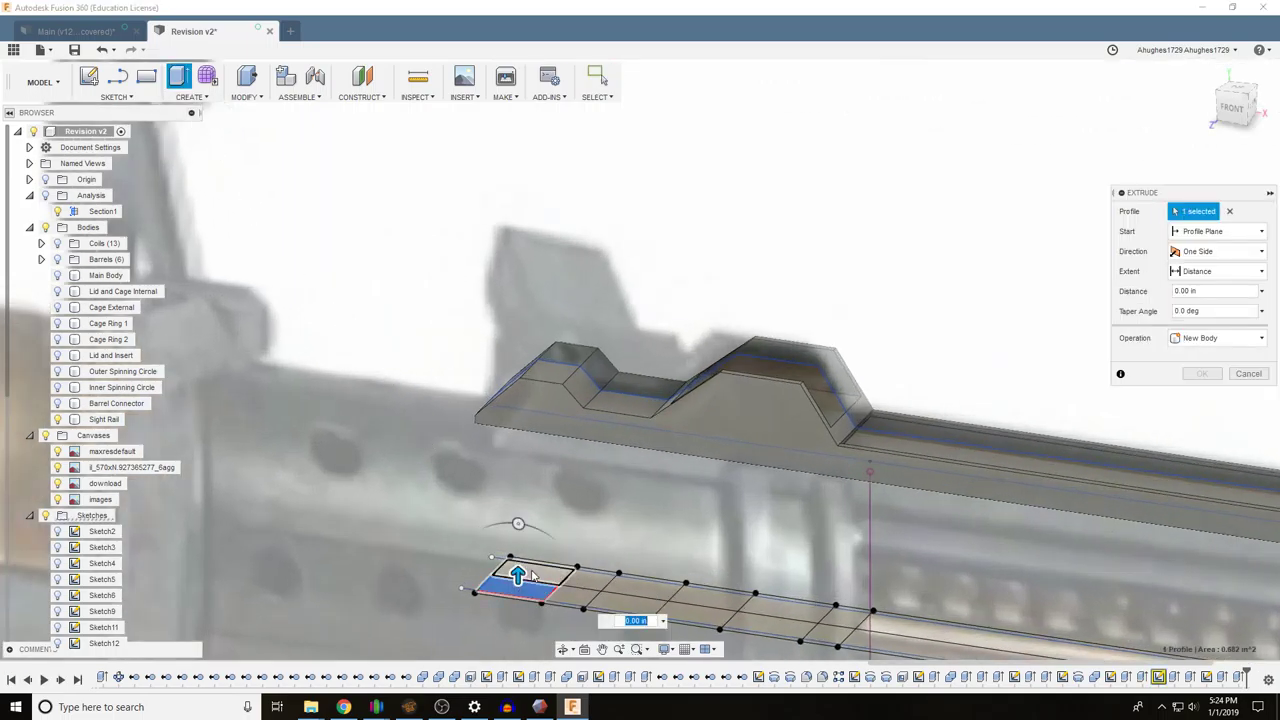
pyautogui.click(534, 572)
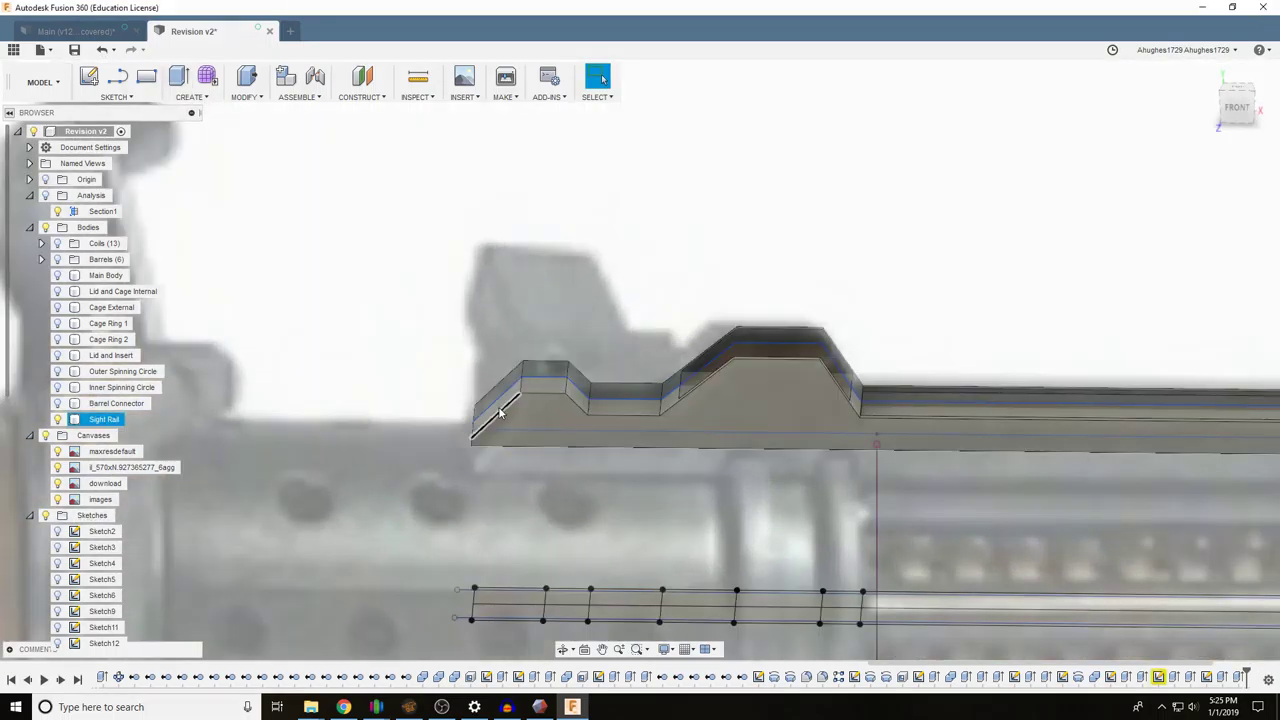
# Start a sketch on the sight rail's sloped rear end face and draw a vertical line about 1.02 in long just inside one side edge
pyautogui.click(502, 404)
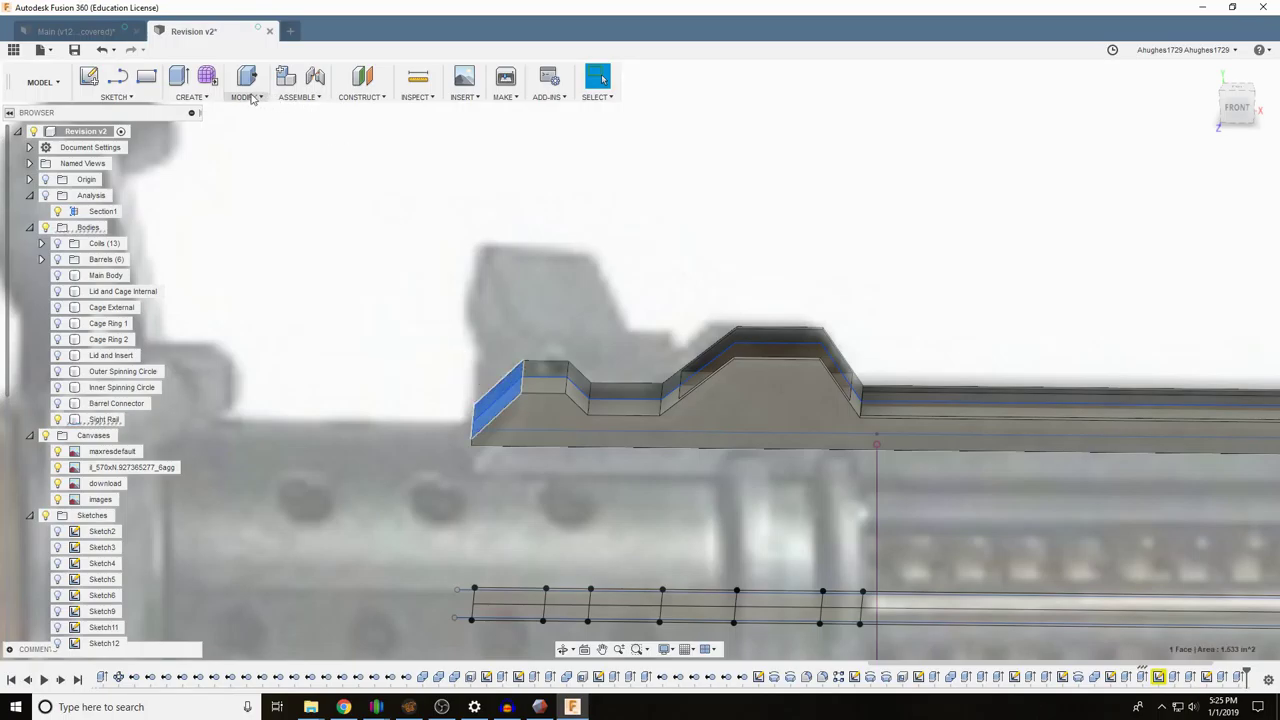
pyautogui.click(96, 84)
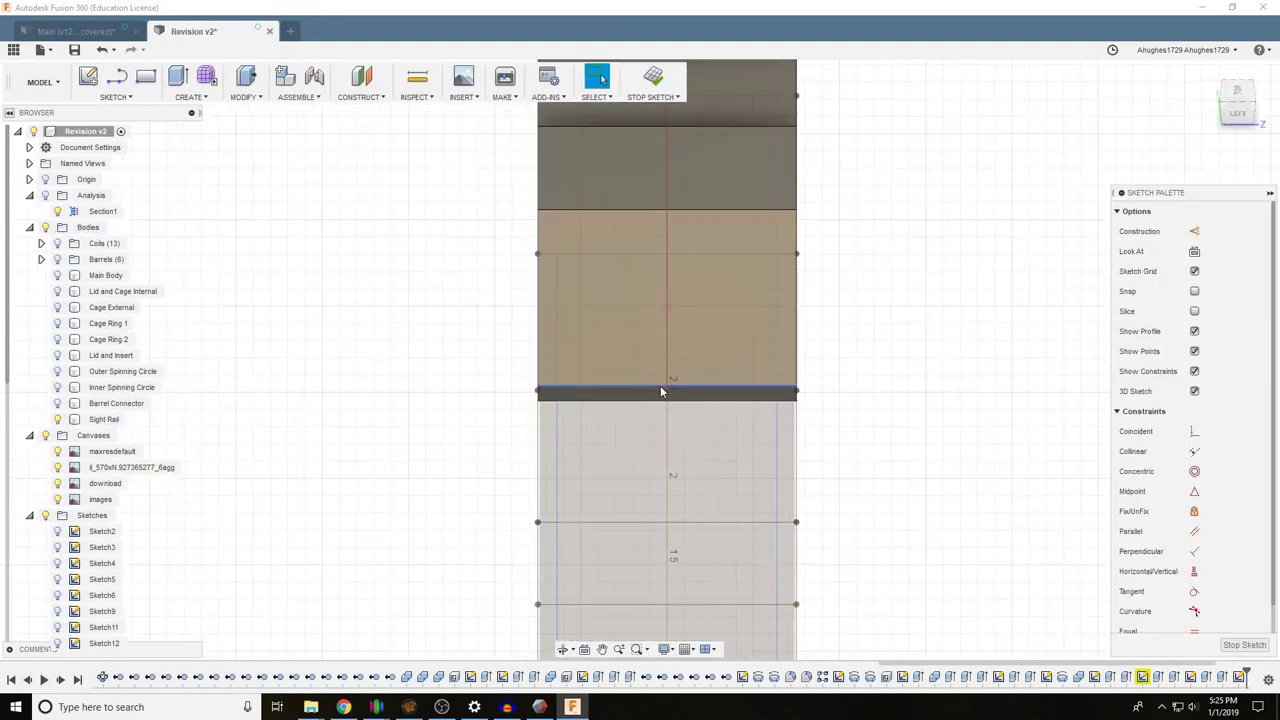
pyautogui.press('l')
pyautogui.scroll(-3, 654, 385)
pyautogui.moveTo(657, 228)
pyautogui.mouseDown(button='middle')
pyautogui.moveTo(604, 313)
pyautogui.moveTo(573, 332)
pyautogui.moveTo(580, 301)
pyautogui.mouseUp(button='middle')
pyautogui.press('l')
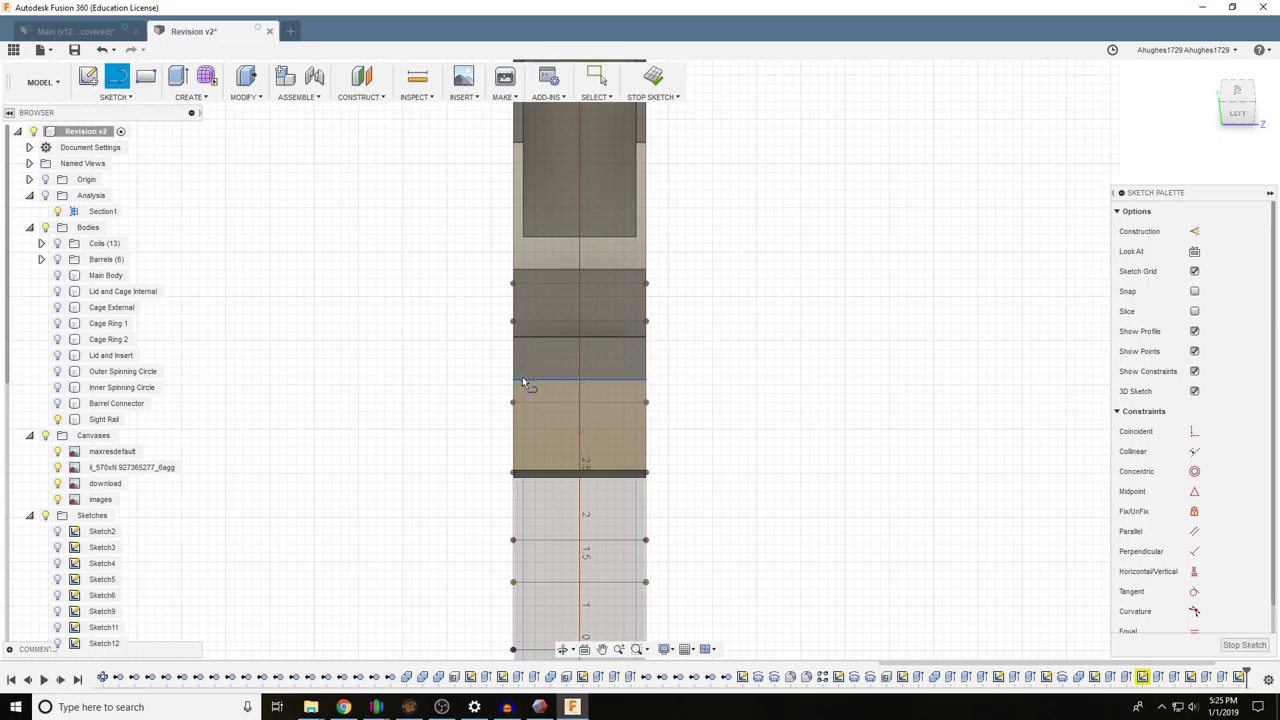
pyautogui.click(522, 383)
pyautogui.click(523, 473)
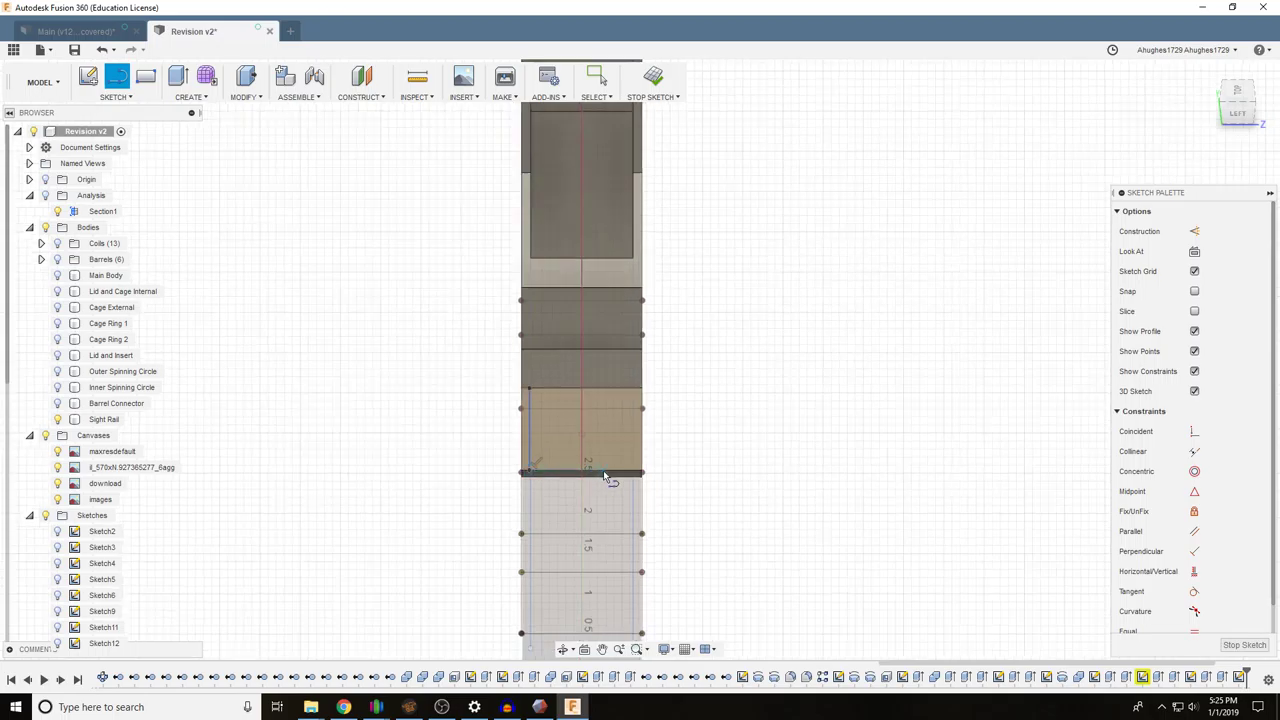
# Draw a vertical centre line on the sloped face between the midpoints of its lower and upper edges
pyautogui.scroll(3, 604, 477)
pyautogui.click(114, 97)
pyautogui.click(110, 408)
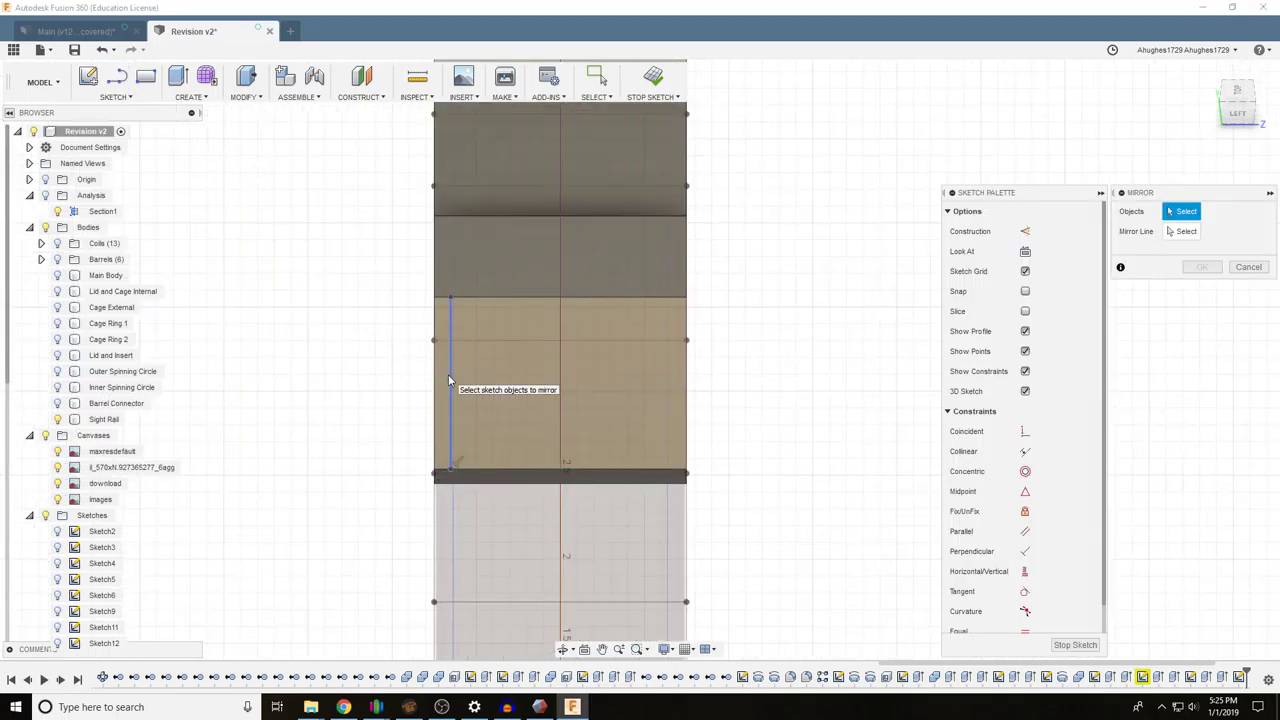
pyautogui.press('l')
pyautogui.click(559, 470)
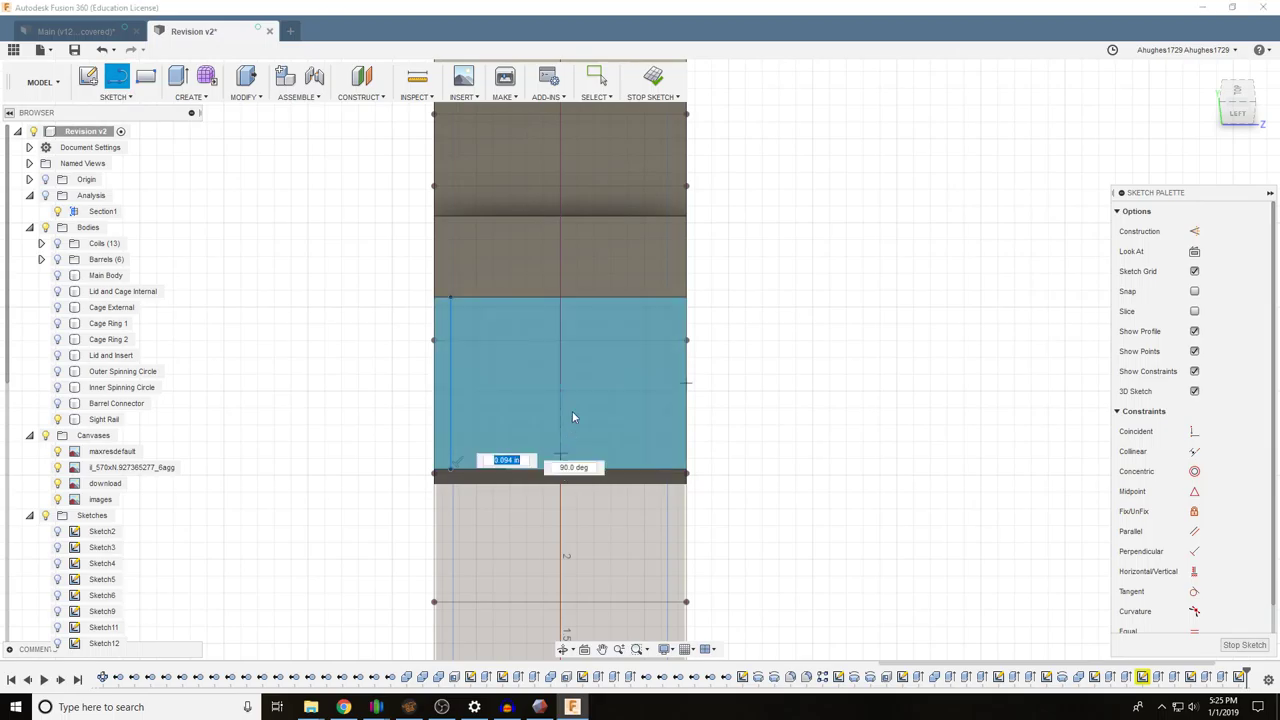
pyautogui.click(561, 297)
# Mirror the side line about the centre line and connect the upper ends of the two side lines
pyautogui.click(114, 97)
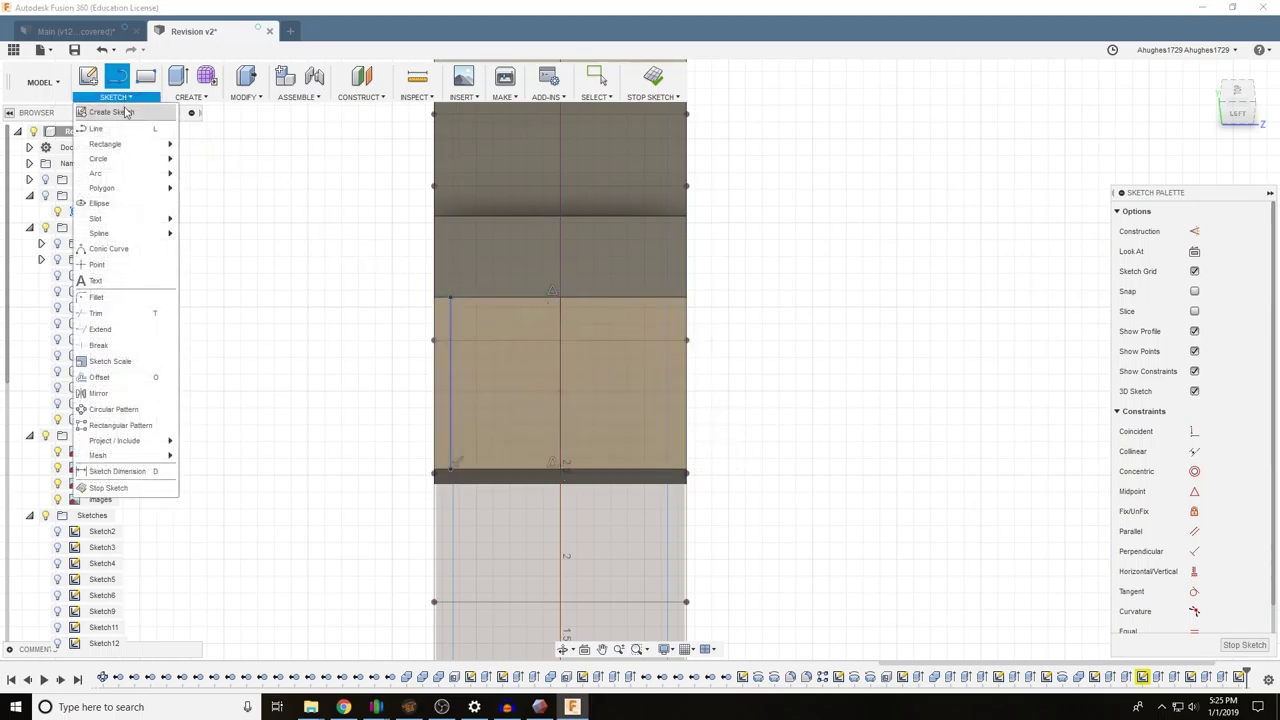
pyautogui.click(110, 404)
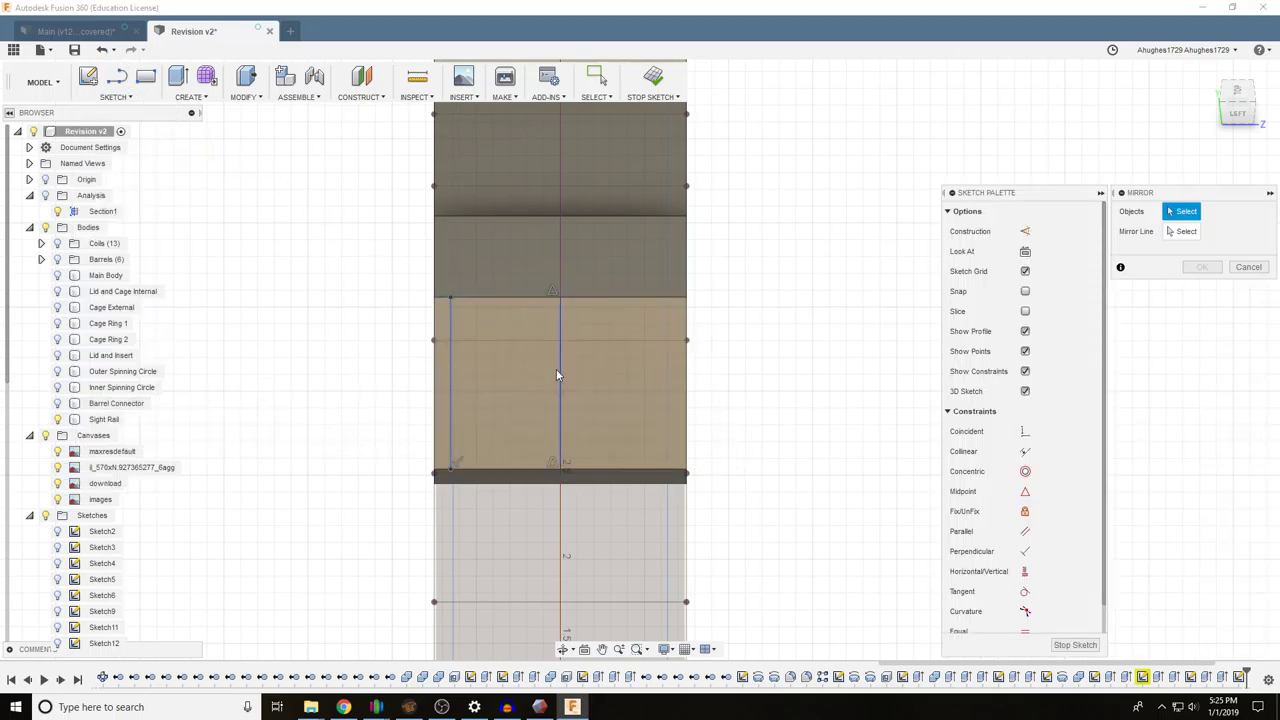
pyautogui.click(450, 376)
pyautogui.click(1175, 234)
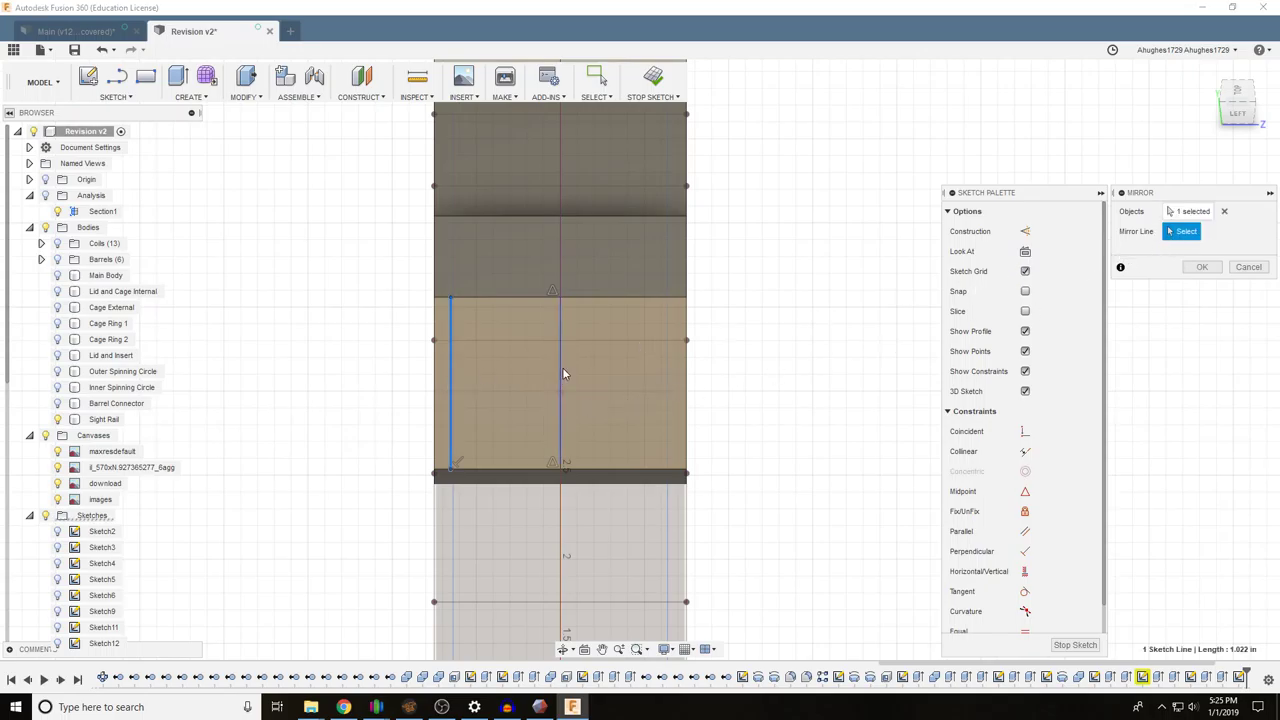
pyautogui.click(560, 368)
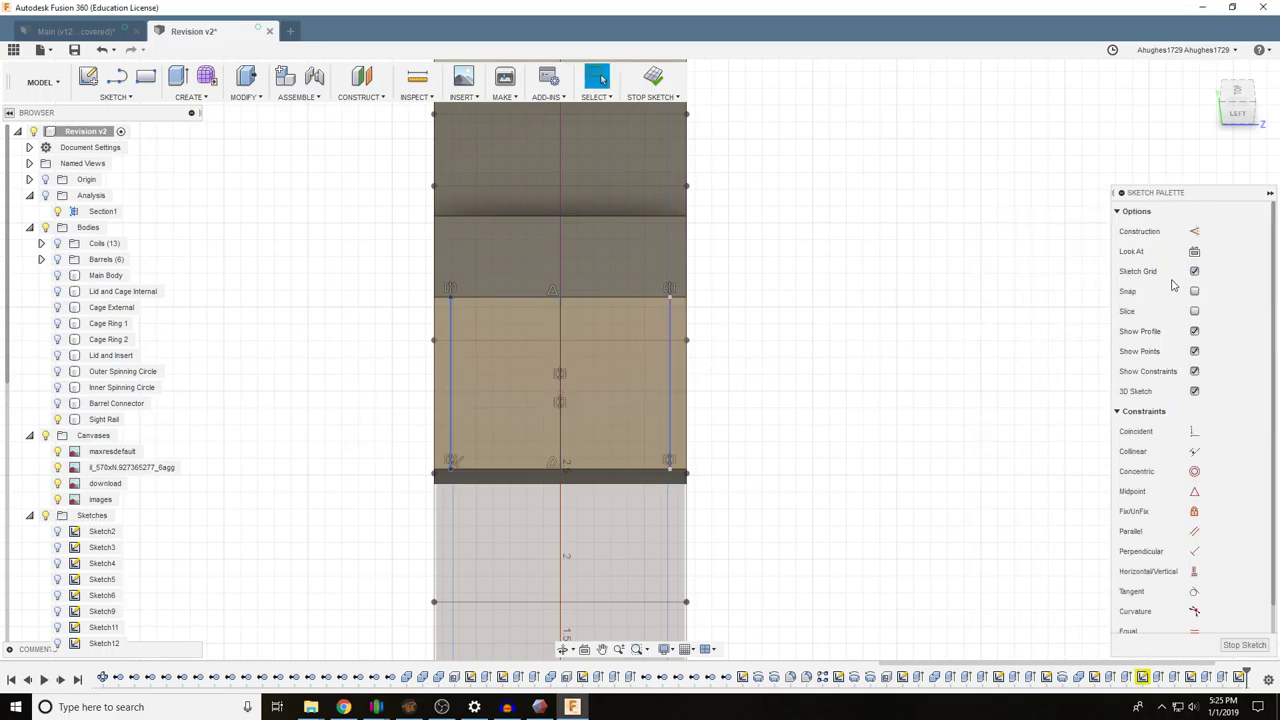
pyautogui.click(669, 297)
pyautogui.click(450, 297)
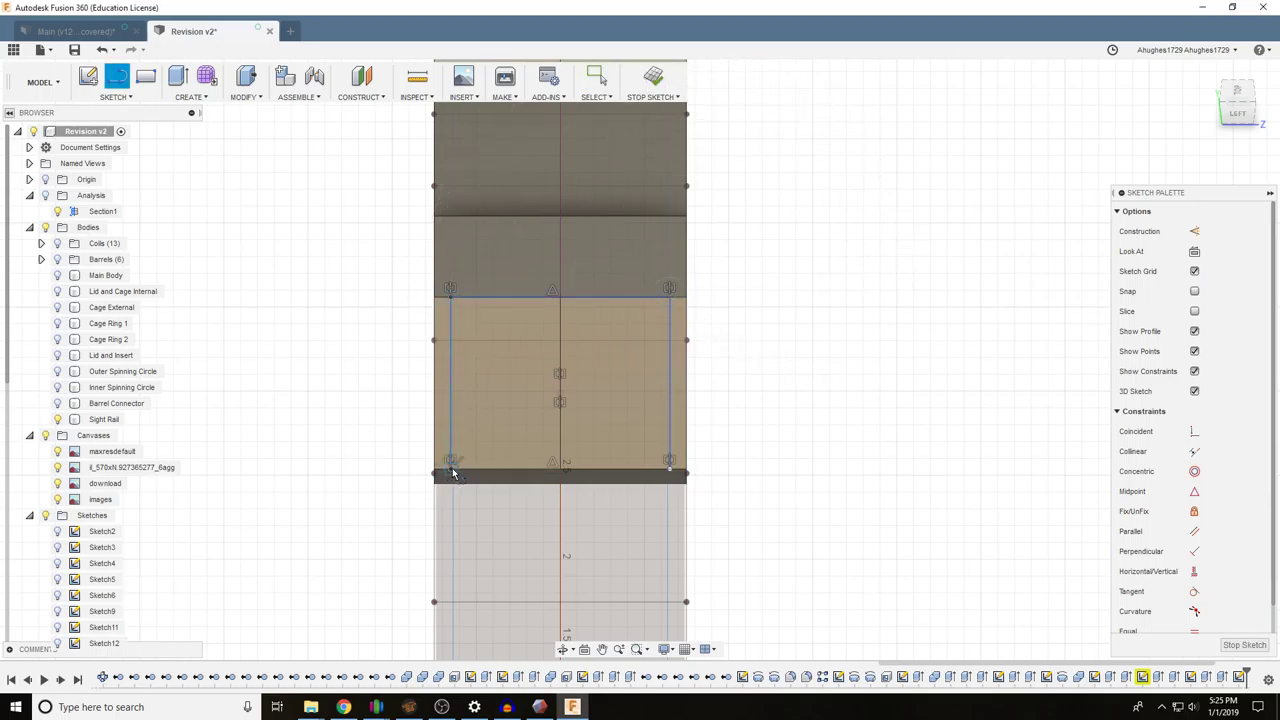
# Extrude the two inner profiles on the sloped face as a cut with a distance of -0.10 in
pyautogui.click(180, 78)
pyautogui.click(508, 337)
pyautogui.click(625, 389)
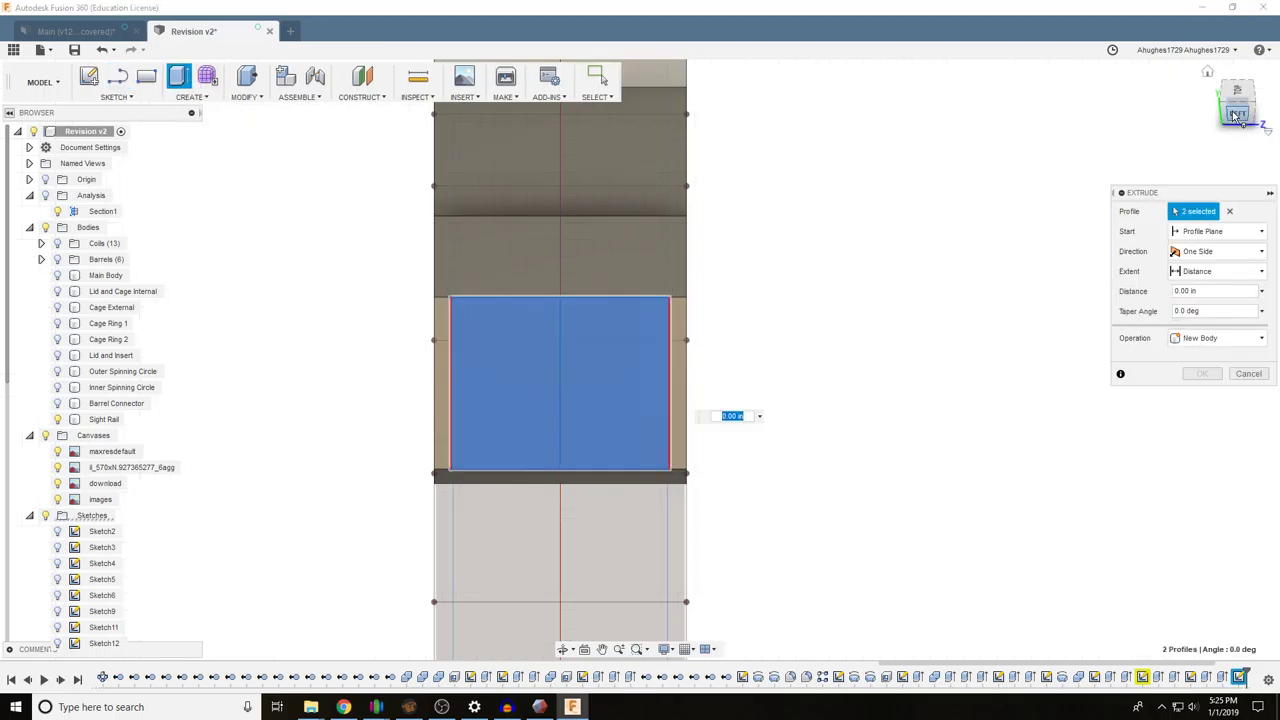
pyautogui.moveTo(1235, 117); pyautogui.dragTo(1156, 108)
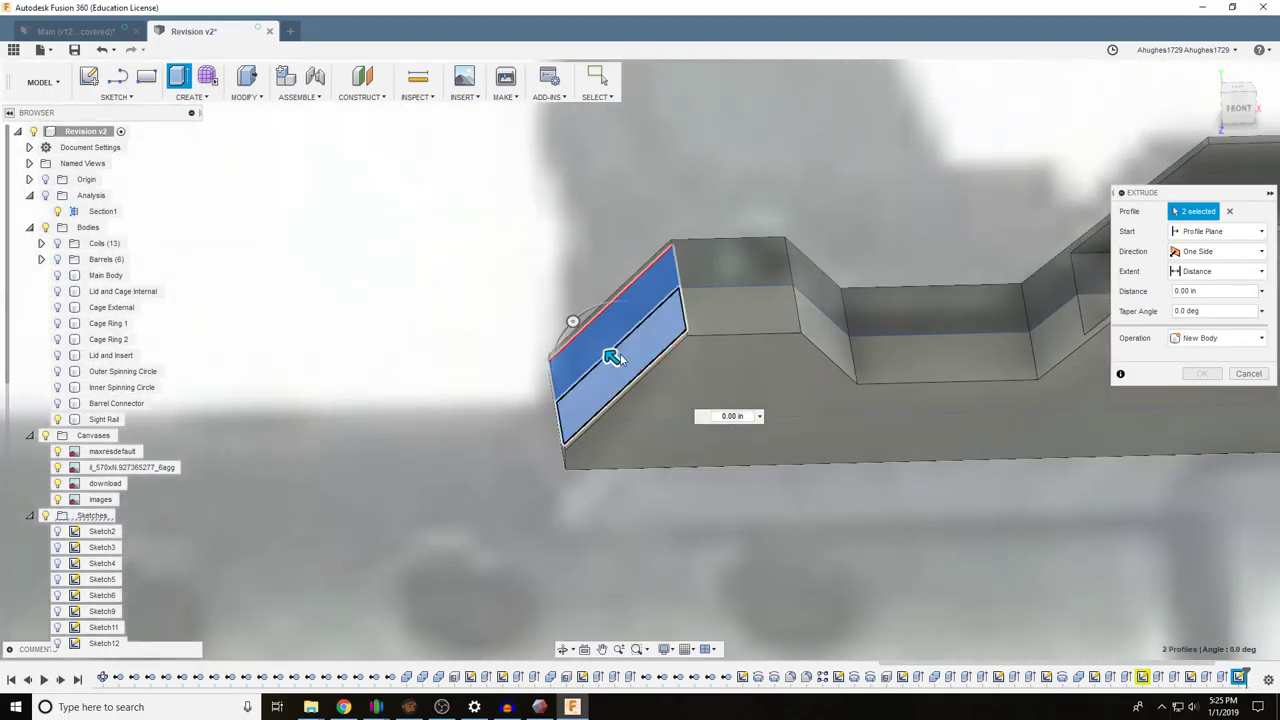
pyautogui.moveTo(612, 358); pyautogui.dragTo(624, 366)
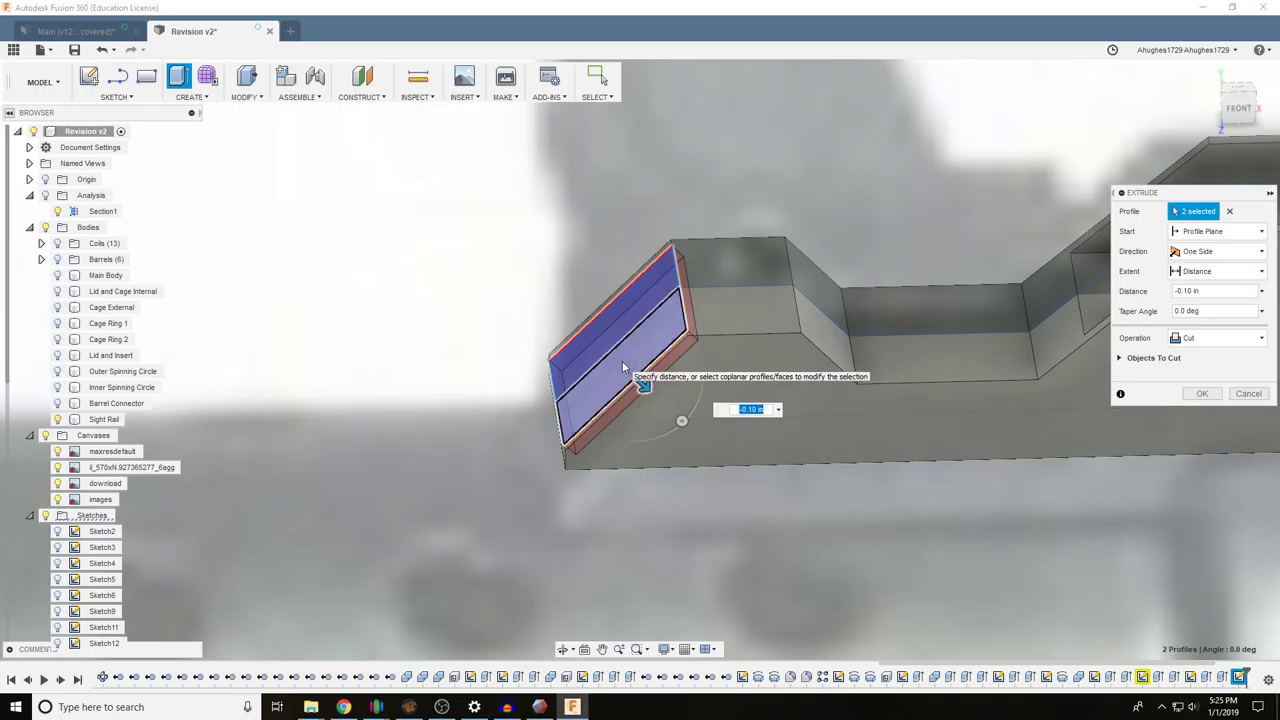
pyautogui.click(1202, 393)
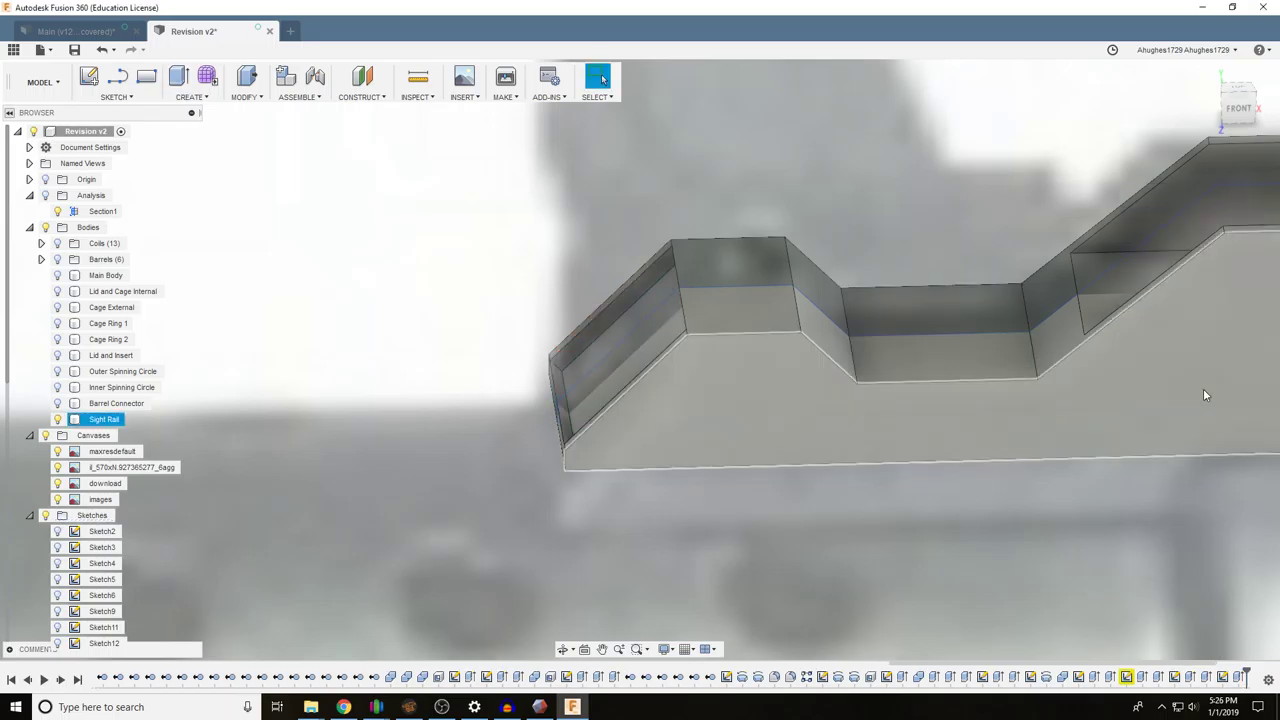
# Create a sketch on the flat top face of the sight rail's rear bump
pyautogui.click(88, 78)
pyautogui.click(760, 279)
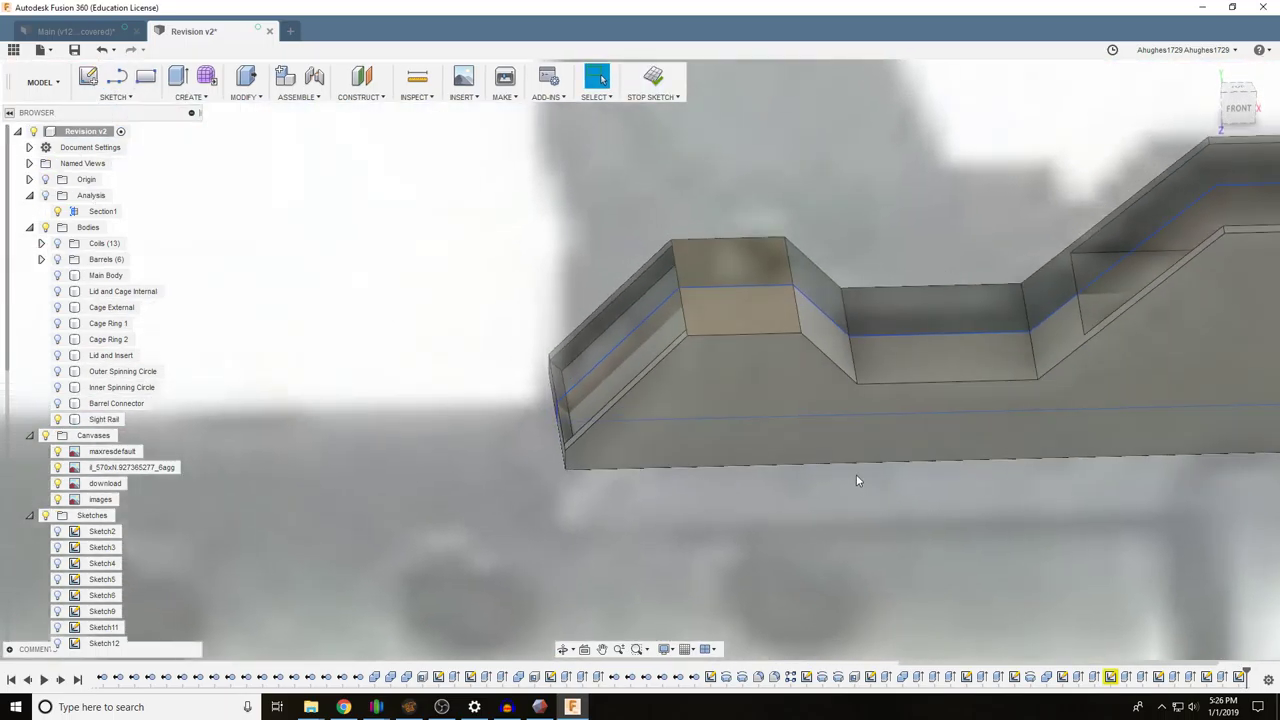
pyautogui.scroll(3, 872, 424)
pyautogui.scroll(-5, 880, 440)
pyautogui.moveTo(915, 503); pyautogui.dragTo(750, 164, button='middle')
pyautogui.scroll(1, 759, 388)
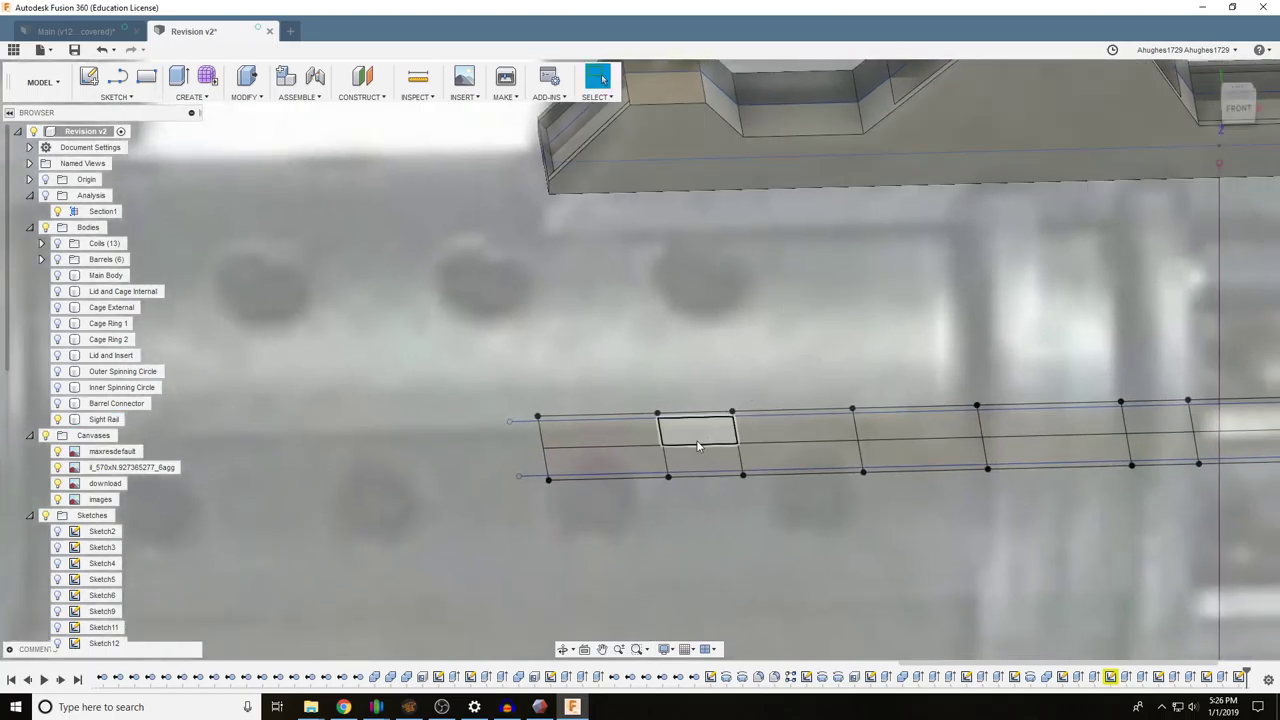
pyautogui.rightClick(581, 390)
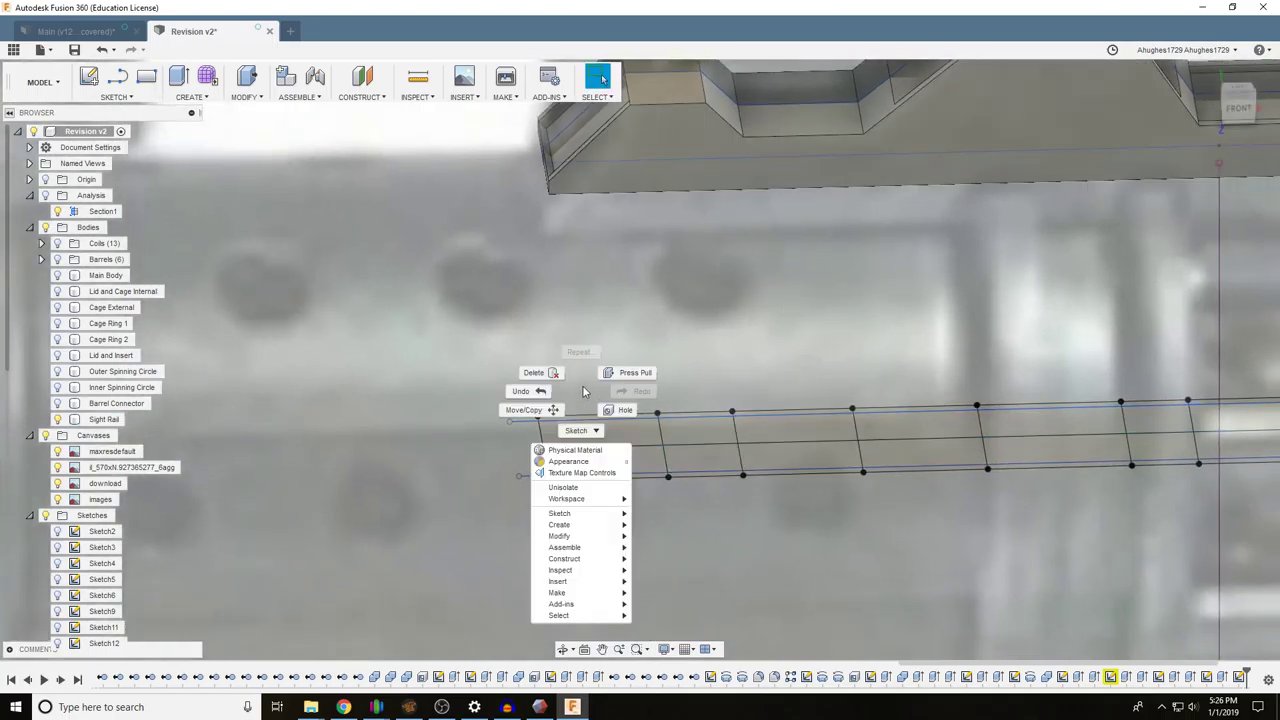
pyautogui.click(562, 386)
pyautogui.press('e')
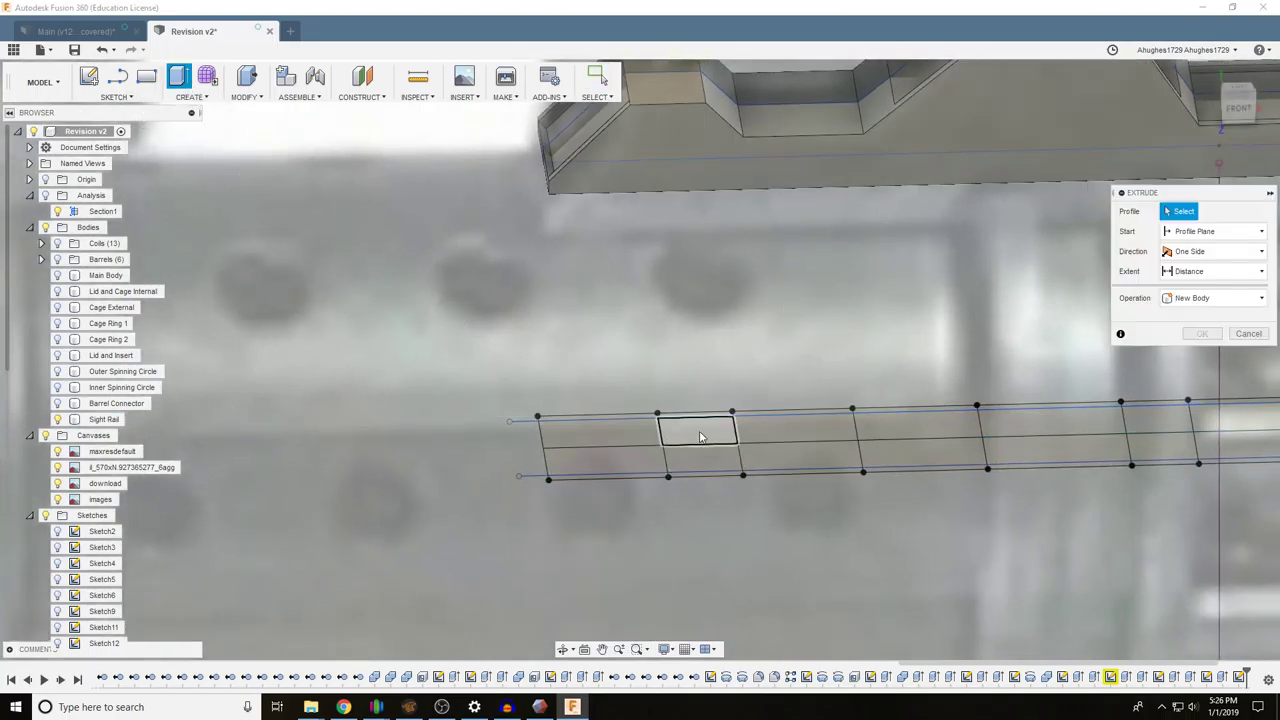
pyautogui.click(701, 436)
pyautogui.click(700, 452)
pyautogui.moveTo(700, 394)
pyautogui.mouseDown()
pyautogui.moveTo(700, 80)
pyautogui.moveTo(667, 96)
pyautogui.moveTo(695, 78)
pyautogui.moveTo(731, 251)
pyautogui.moveTo(735, 371)
pyautogui.moveTo(772, 372)
pyautogui.mouseUp()
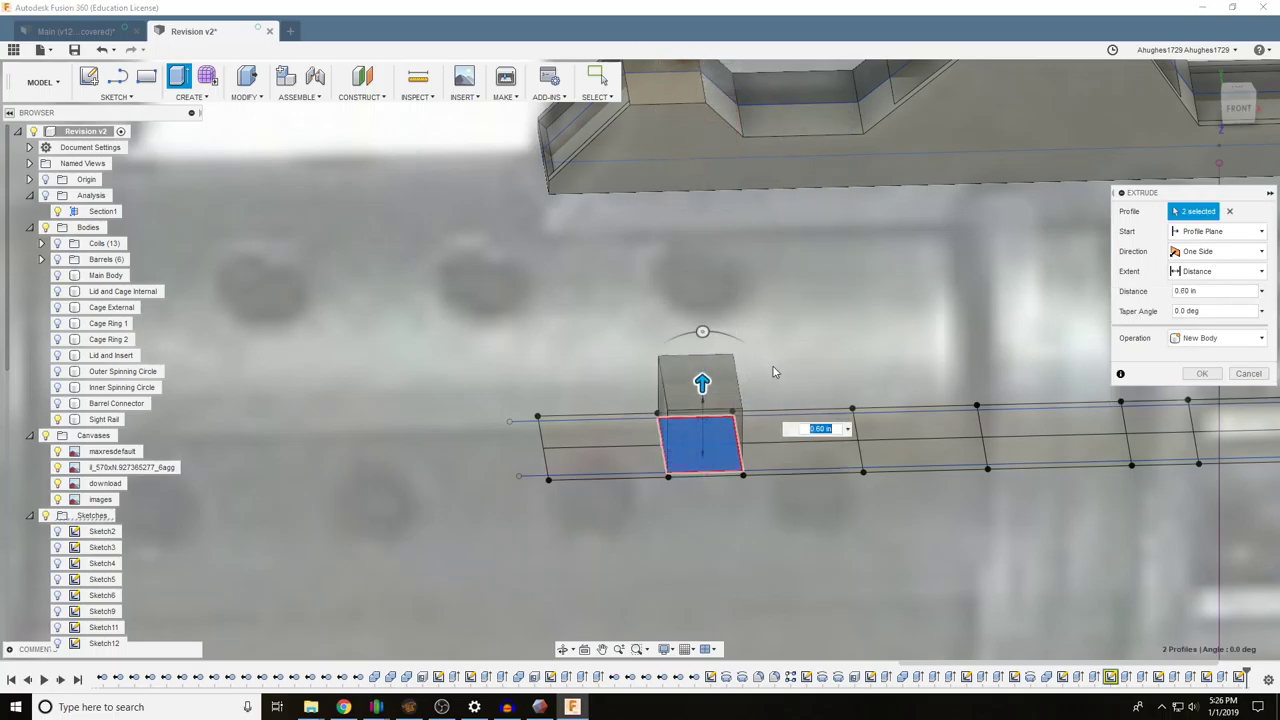
pyautogui.click(1248, 374)
# Open Sketch20, the layout sketch below the sight rail with the cross lines, for editing
pyautogui.click(1242, 89)
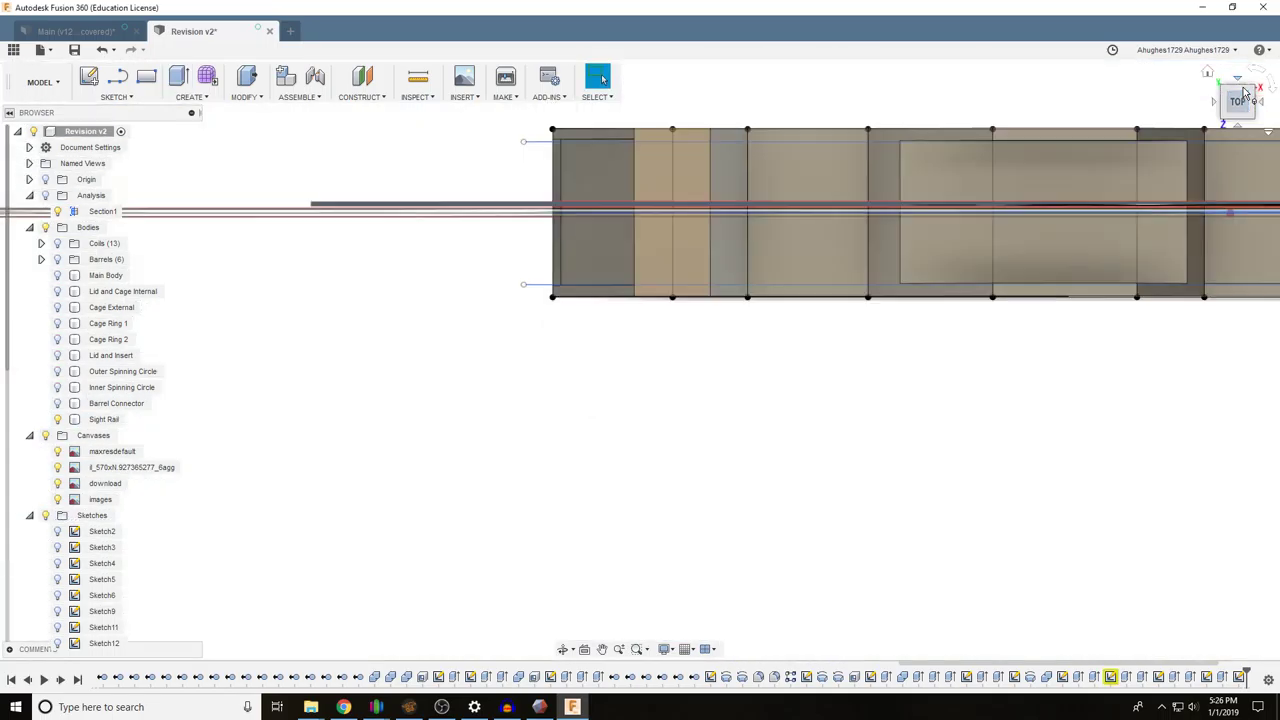
pyautogui.scroll(3, 755, 95)
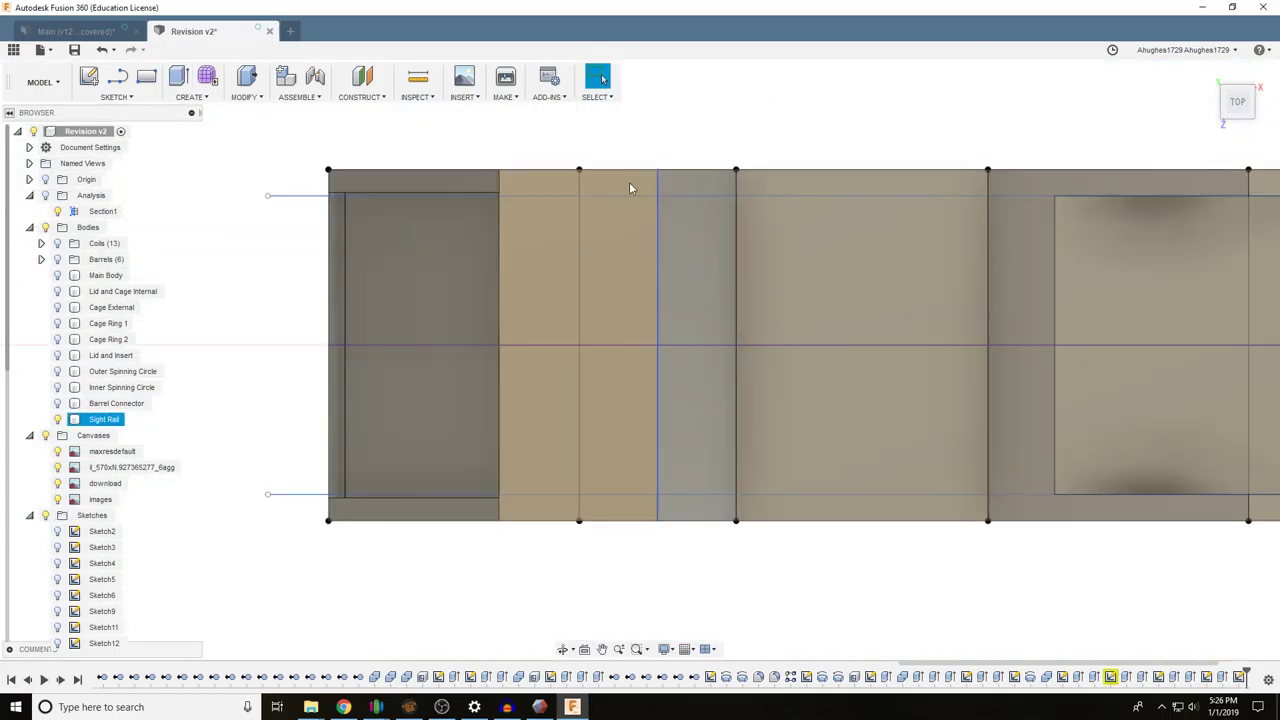
pyautogui.click(1238, 110)
pyautogui.click(538, 596)
pyautogui.rightClick(540, 598)
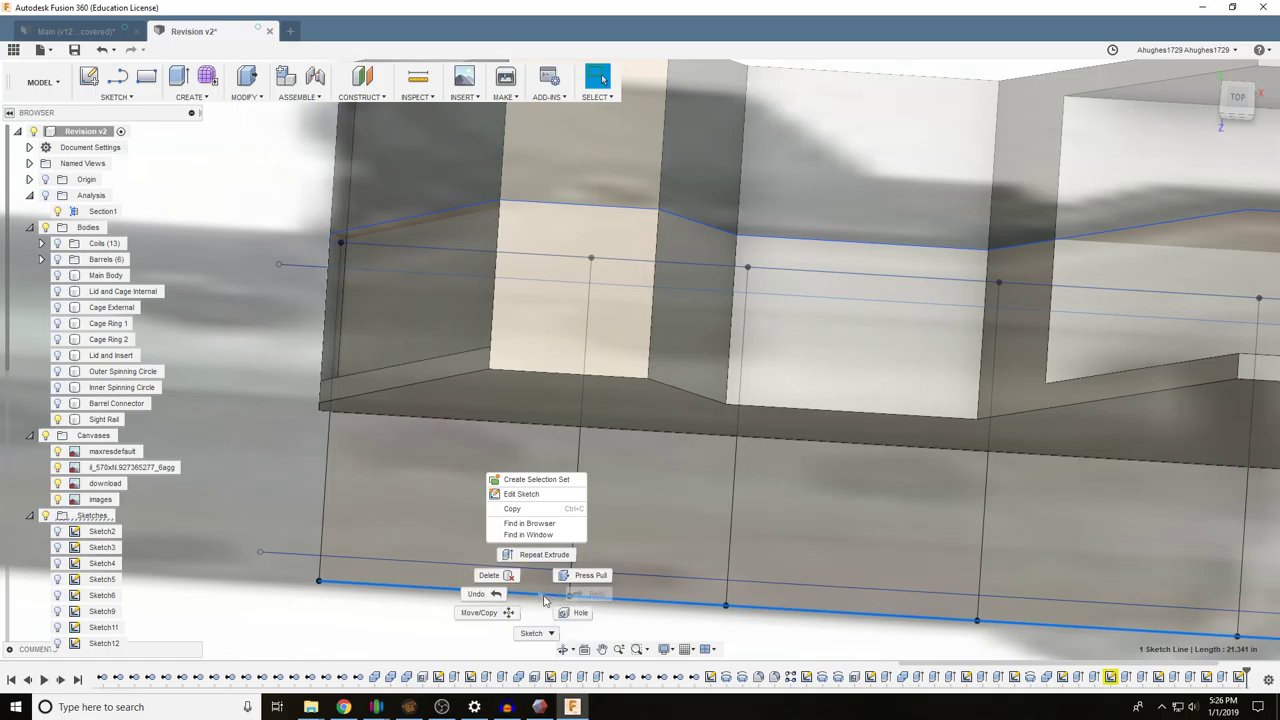
pyautogui.press('Escape')
pyautogui.scroll(-5, 96, 558)
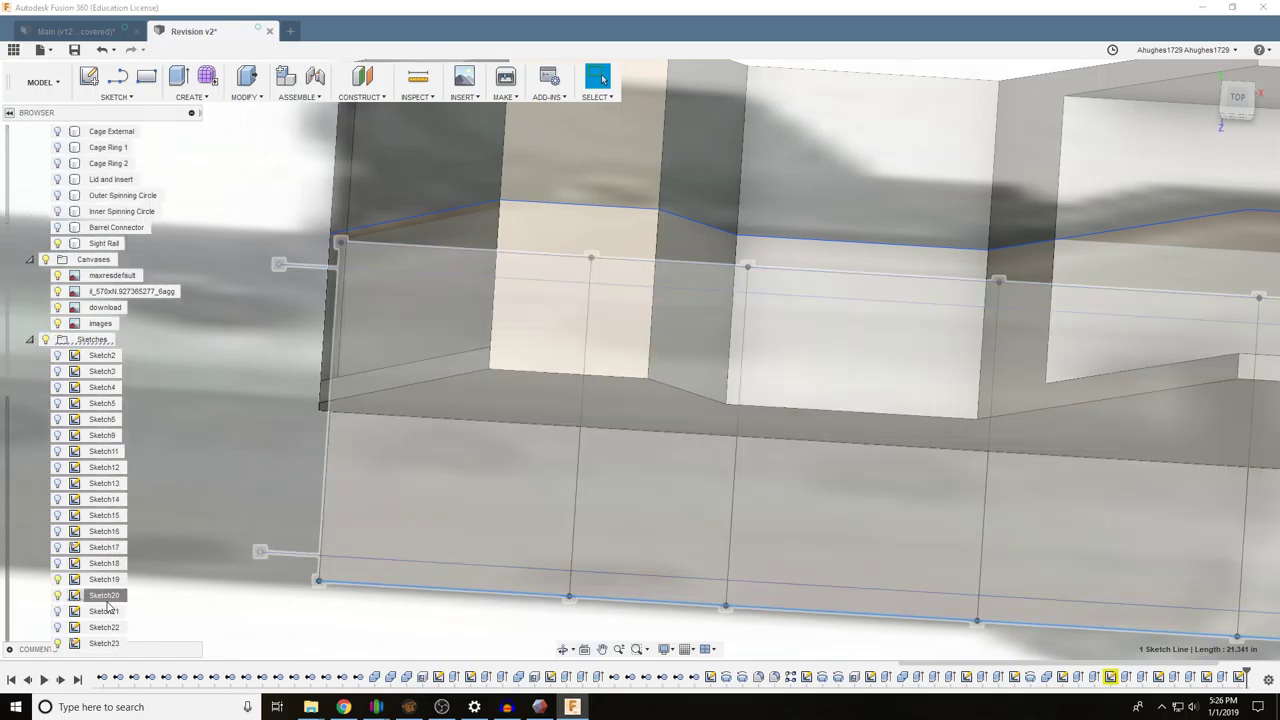
pyautogui.rightClick(106, 598)
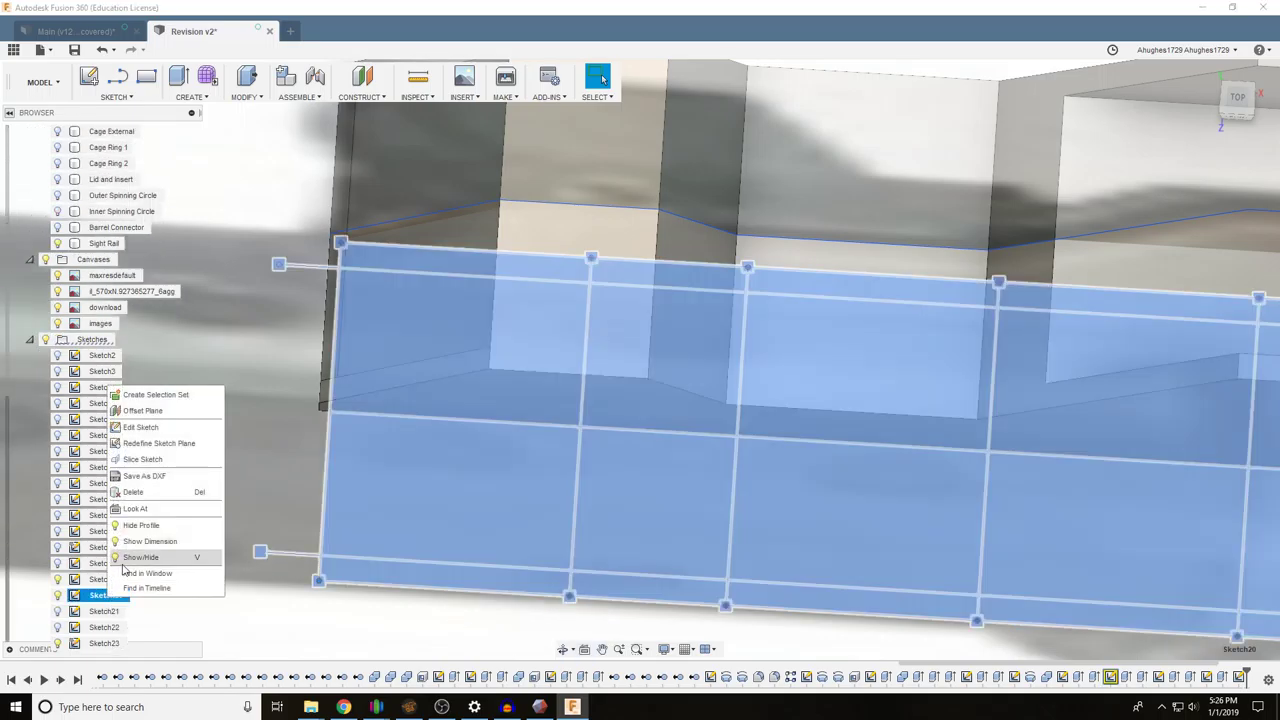
pyautogui.click(140, 427)
# Draw two lines across the layout sketch at both edges of the rear bump's flat top and finish the sketch
pyautogui.press('l')
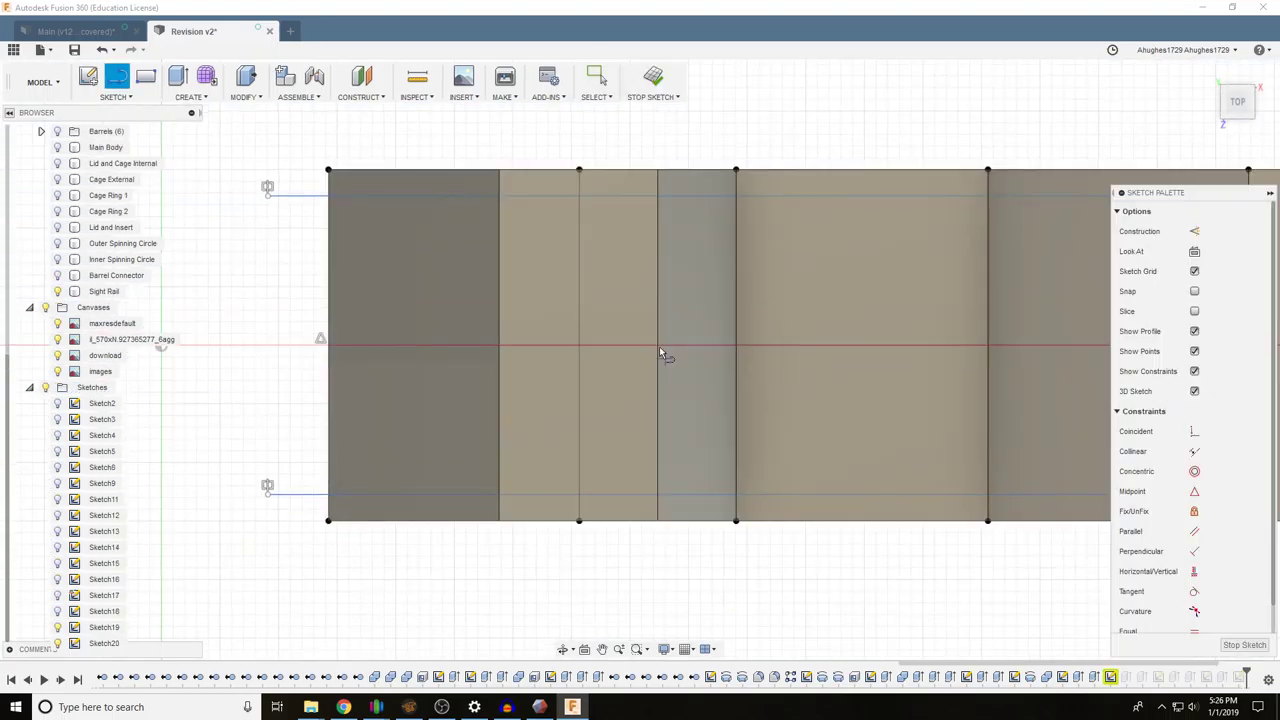
pyautogui.click(499, 170)
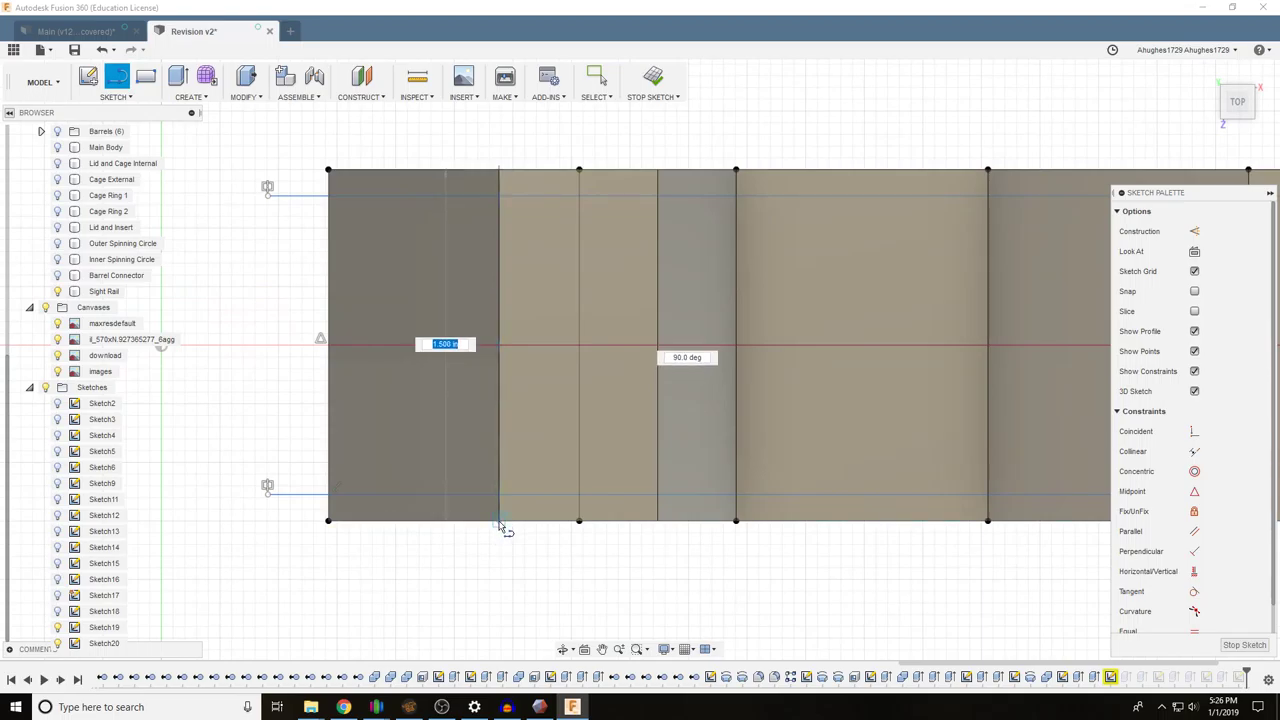
pyautogui.click(657, 170)
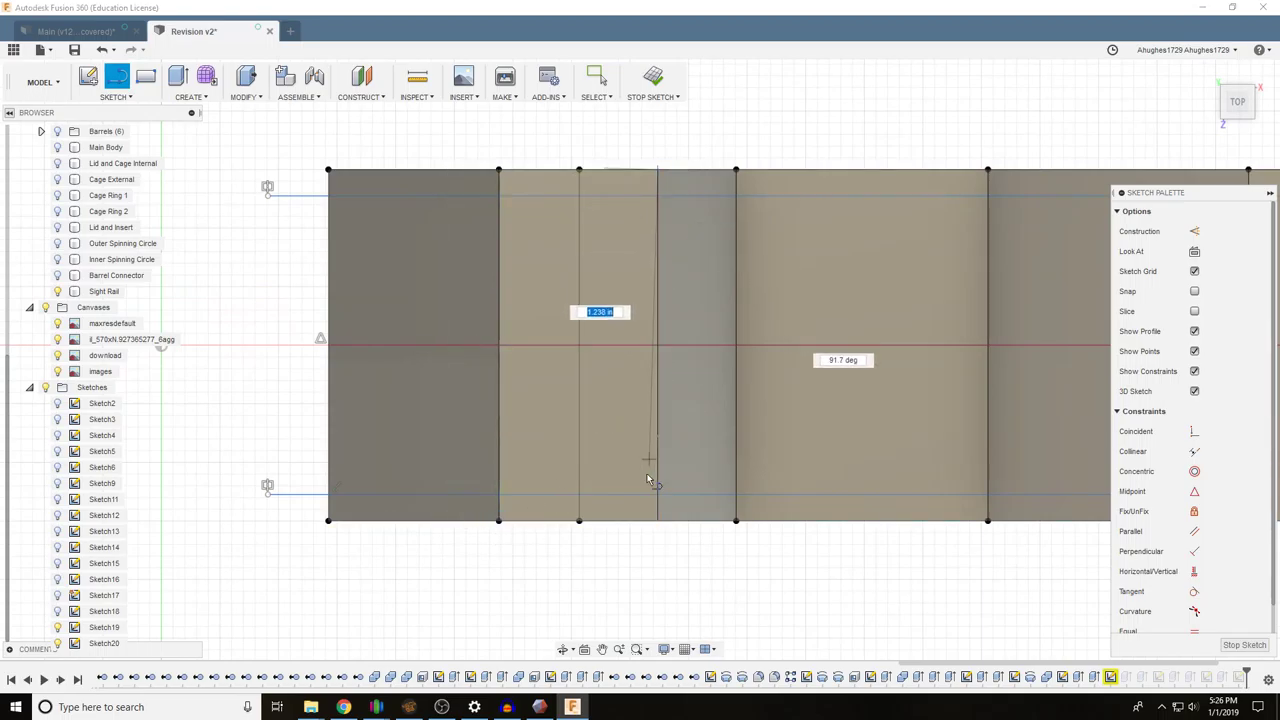
pyautogui.click(658, 524)
pyautogui.scroll(-2, 868, 568)
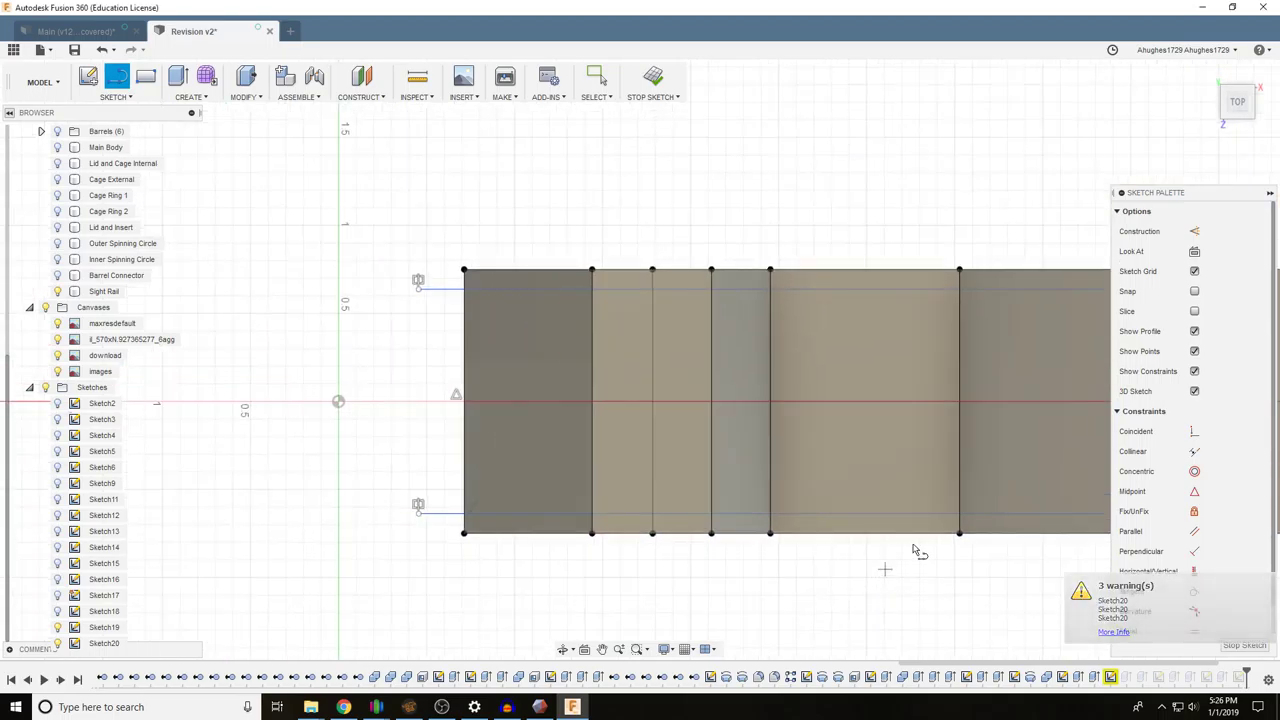
pyautogui.moveTo(1237, 102)
pyautogui.mouseDown()
pyautogui.moveTo(1239, 88)
pyautogui.moveTo(1170, 101)
pyautogui.mouseUp()
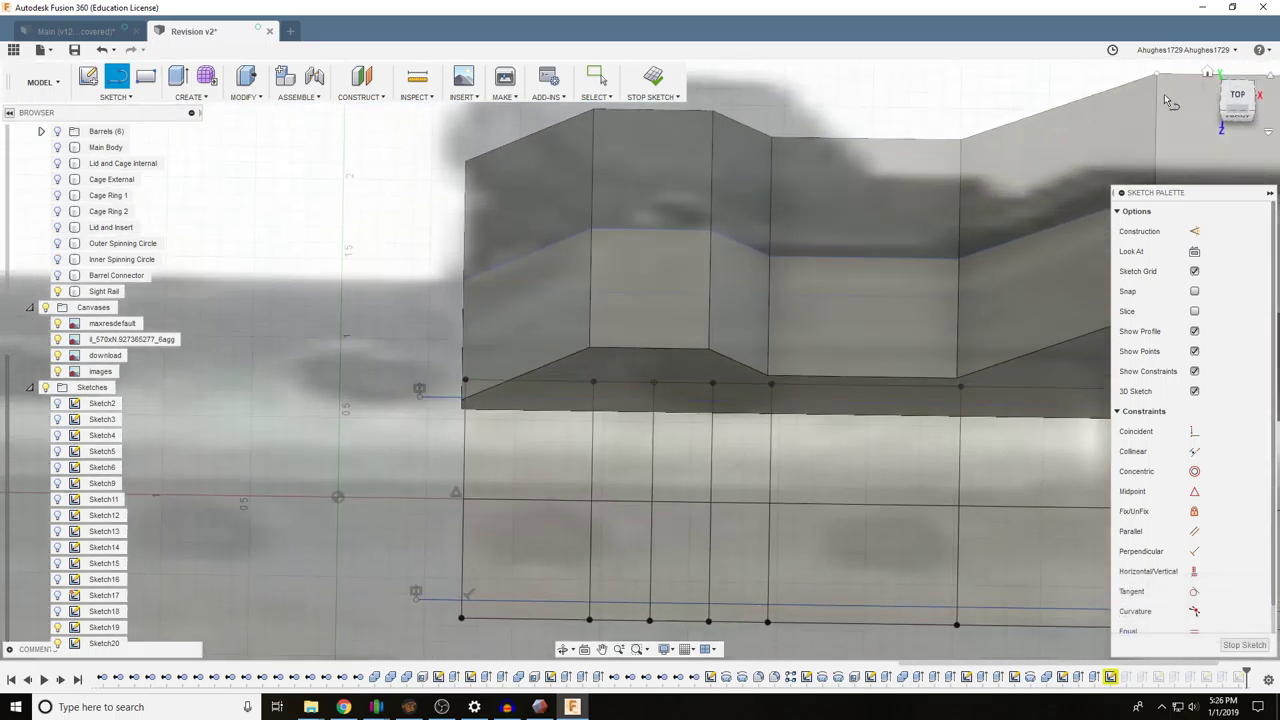
pyautogui.click(1244, 645)
# Extrude the four inner profiles between the two new cross lines 4.50 in upward through the rear bump as a cut
pyautogui.click(178, 77)
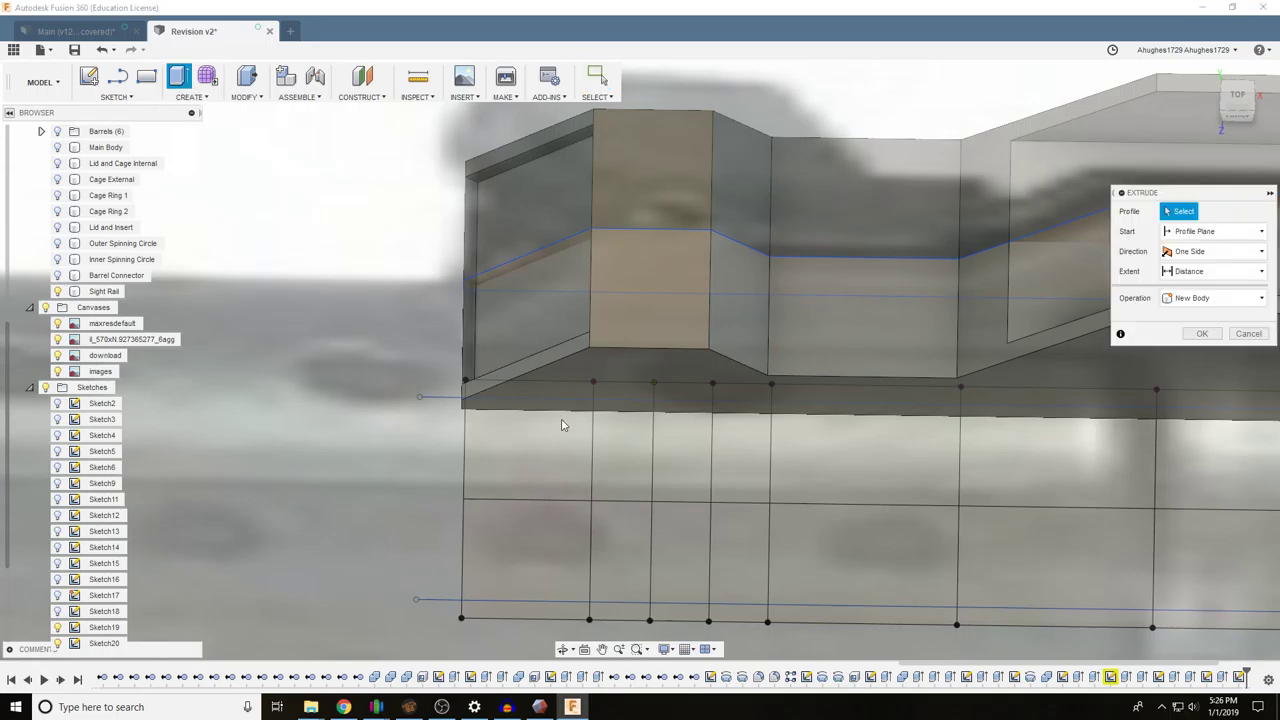
pyautogui.click(630, 448)
pyautogui.click(682, 460)
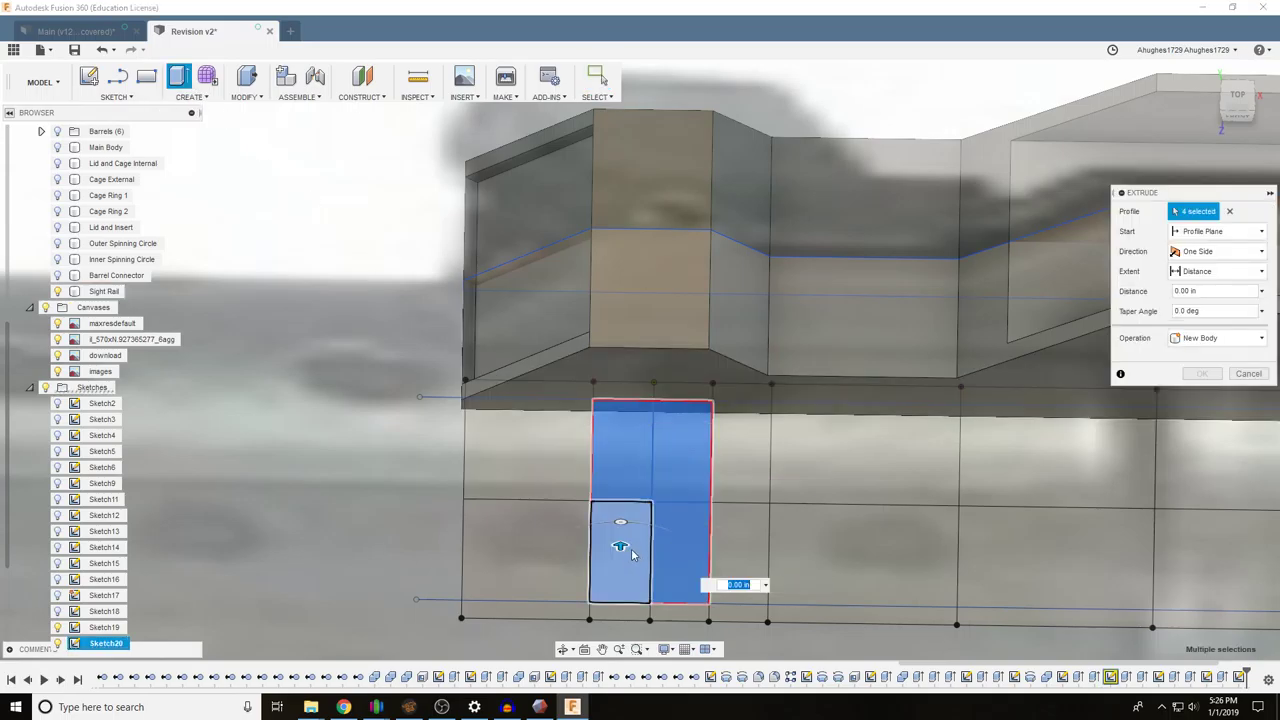
pyautogui.moveTo(628, 553); pyautogui.dragTo(620, 206)
pyautogui.click(1212, 340)
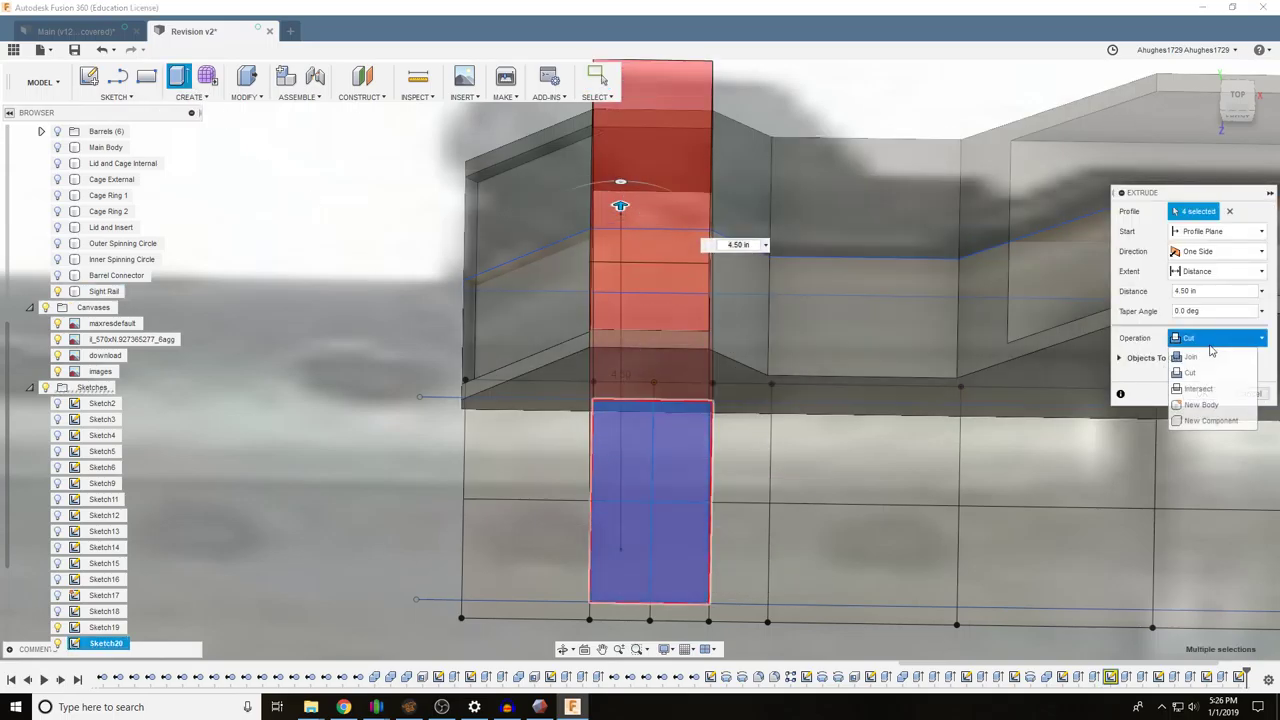
# Make the cut two-sided with a second-side distance of -3.50 in and apply it to recess the bump's flat top
pyautogui.click(1220, 251)
pyautogui.click(1200, 278)
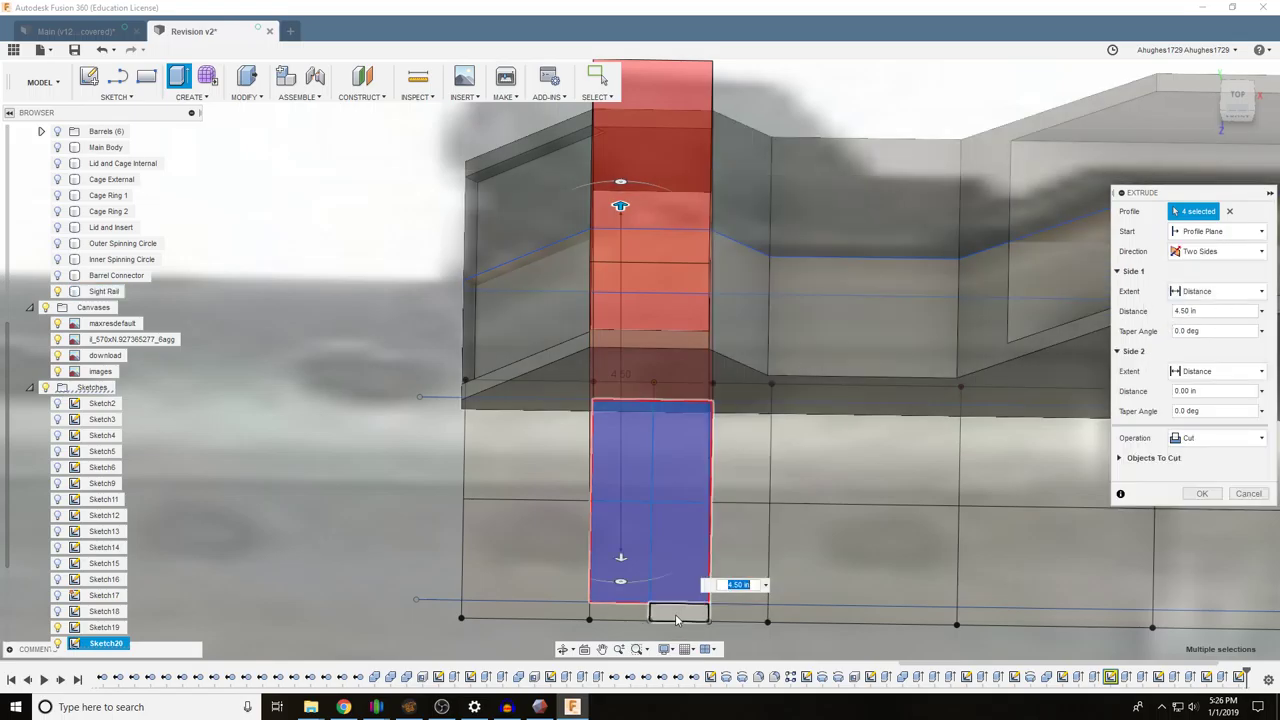
pyautogui.moveTo(625, 573); pyautogui.dragTo(617, 289)
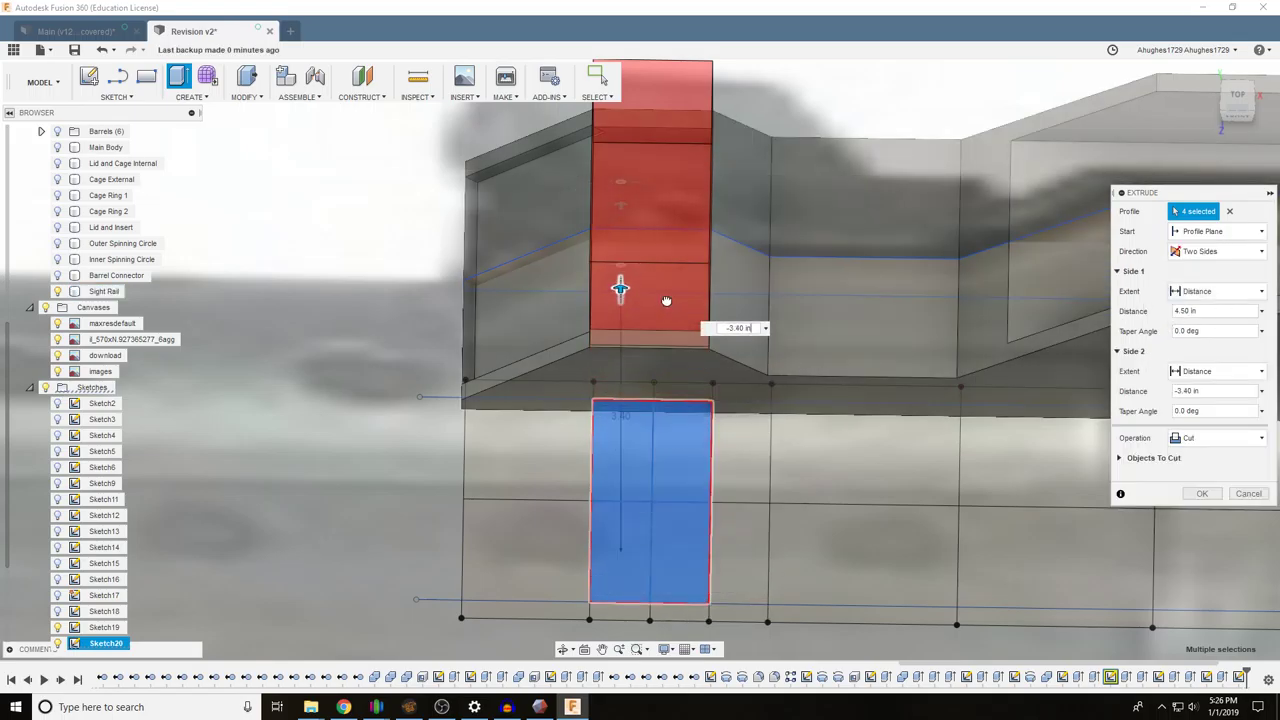
pyautogui.moveTo(1241, 101); pyautogui.dragTo(939, 166)
pyautogui.moveTo(798, 160); pyautogui.dragTo(677, 412, button='middle')
pyautogui.scroll(3, 560, 340)
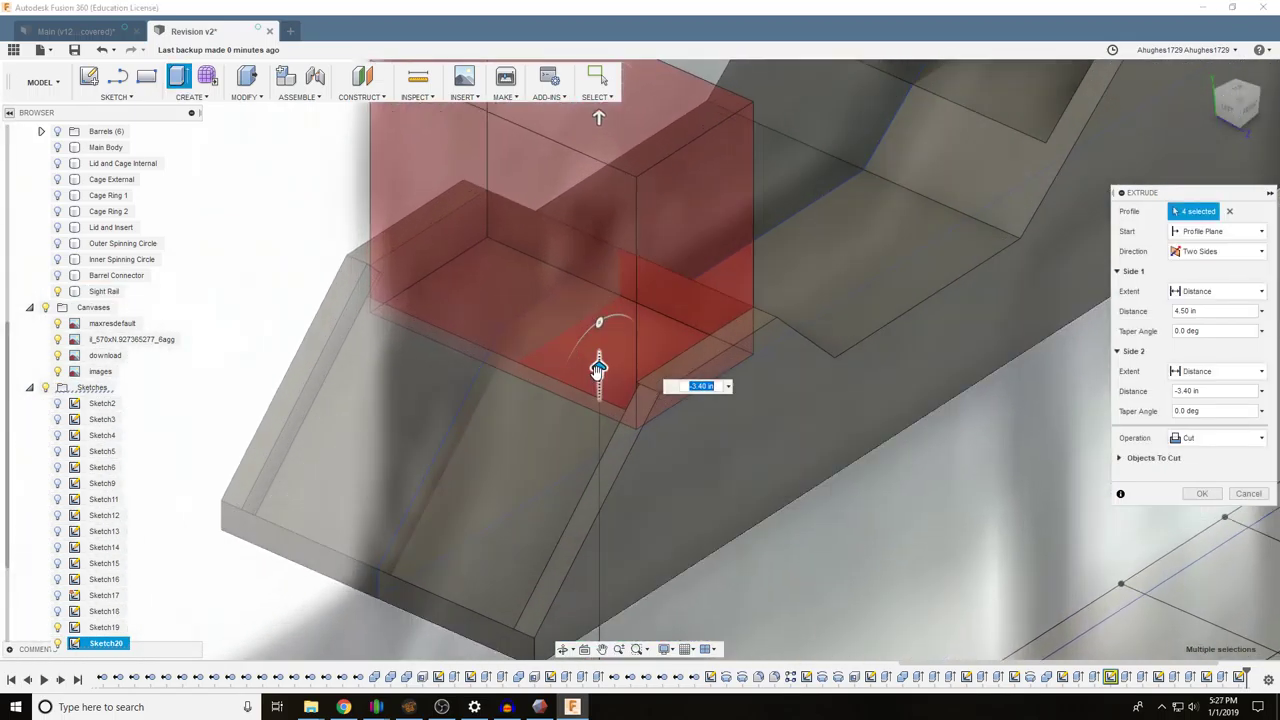
pyautogui.moveTo(600, 371); pyautogui.dragTo(632, 354)
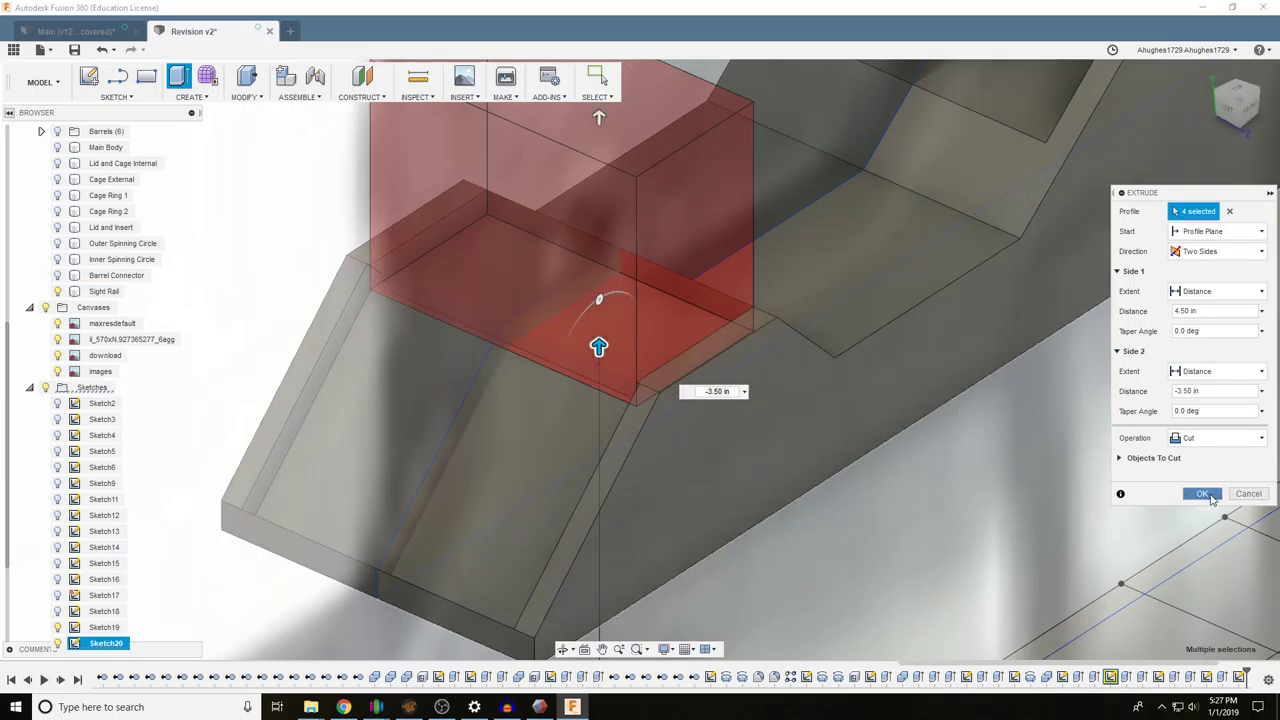
pyautogui.click(1203, 494)
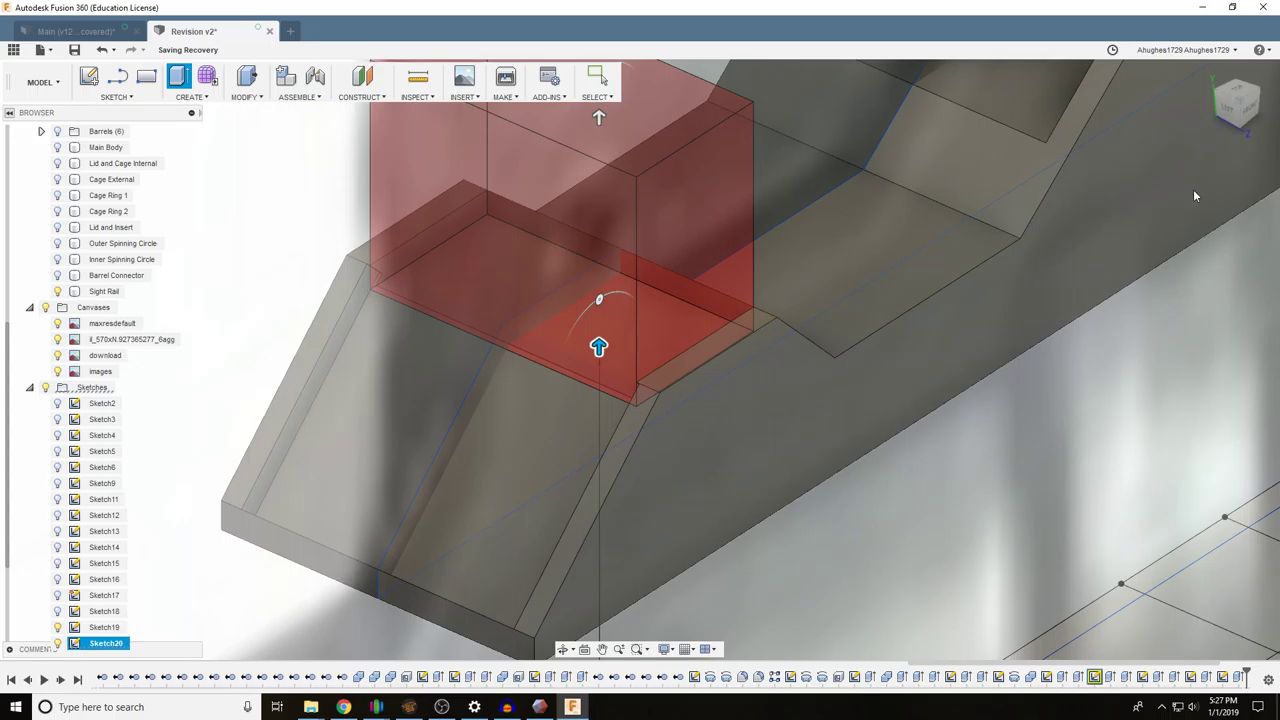
# Examine how the flat-top recess meets the side edges of the recess in the rear sloped face
pyautogui.moveTo(1229, 107); pyautogui.dragTo(1261, 96)
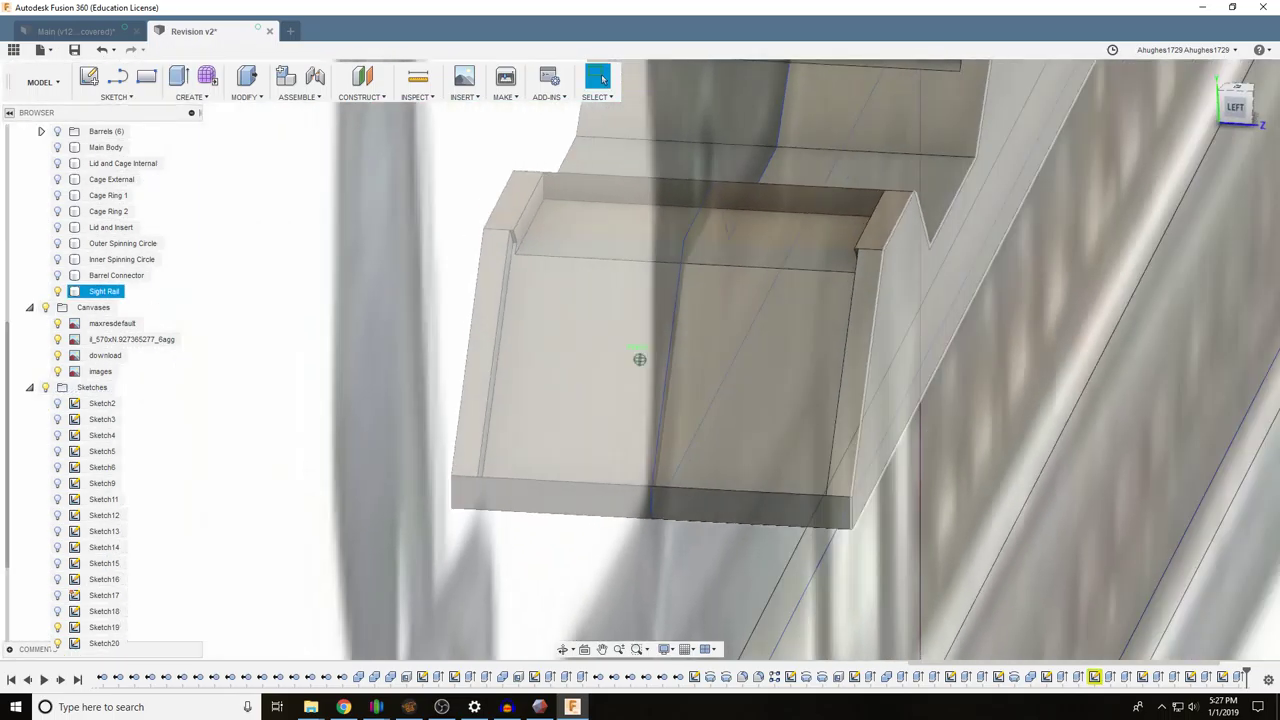
pyautogui.moveTo(640, 359)
pyautogui.keyDown('shift'); pyautogui.mouseDown(button='middle')
pyautogui.moveTo(758, 354)
pyautogui.moveTo(740, 358)
pyautogui.mouseUp(button='middle'); pyautogui.keyUp('shift')
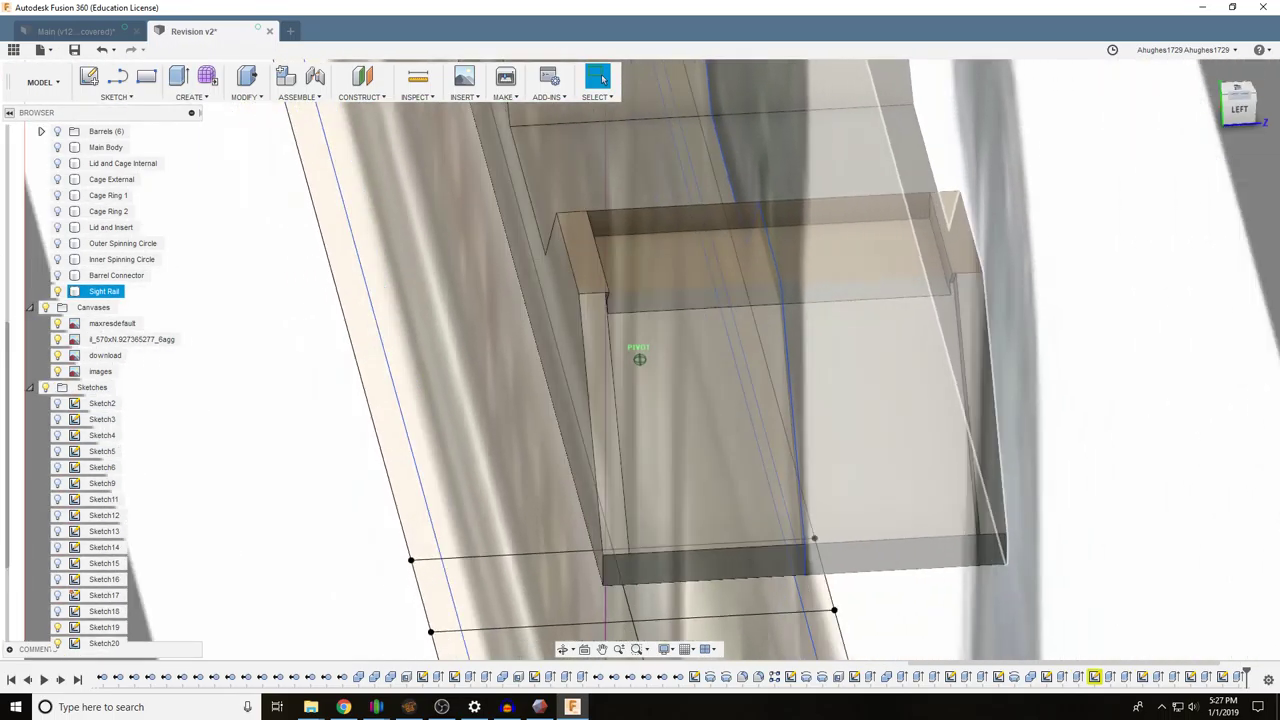
pyautogui.moveTo(1240, 108); pyautogui.dragTo(1208, 130)
pyautogui.scroll(-3, 1012, 390)
pyautogui.moveTo(997, 534); pyautogui.dragTo(875, 245, button='middle')
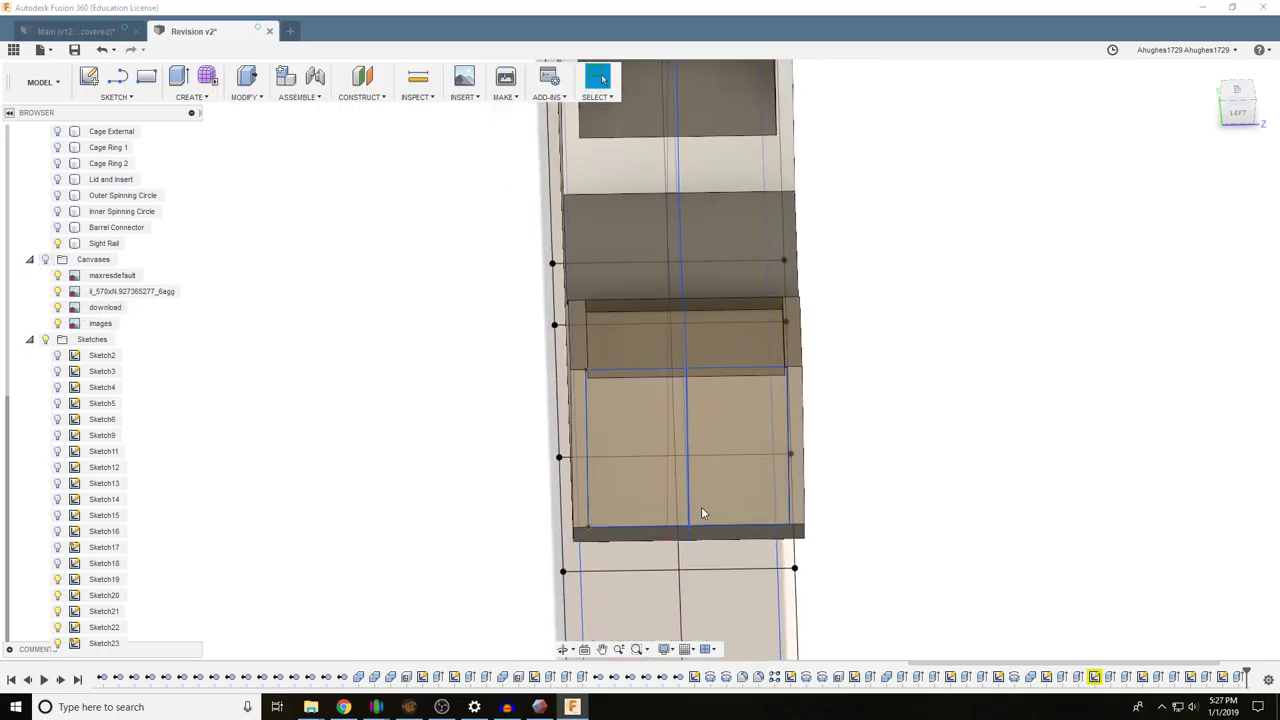
pyautogui.scroll(1, 501, 212)
pyautogui.scroll(5, 525, 344)
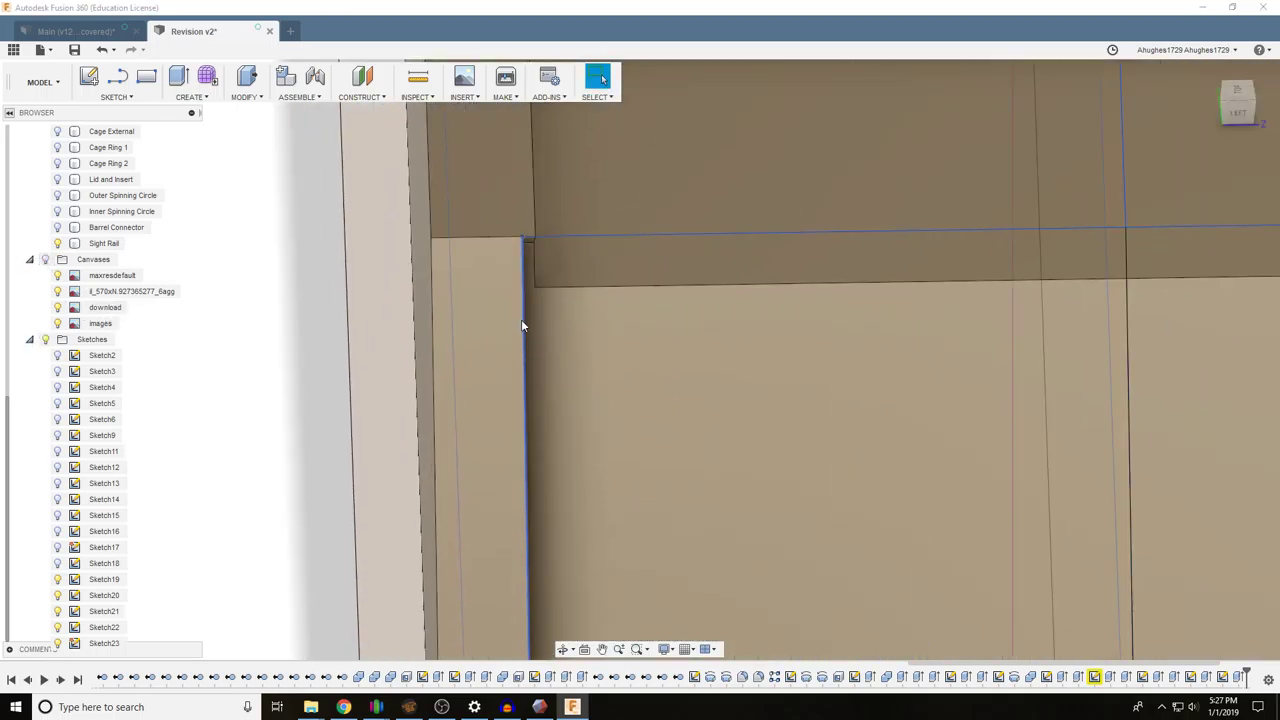
pyautogui.click(530, 321)
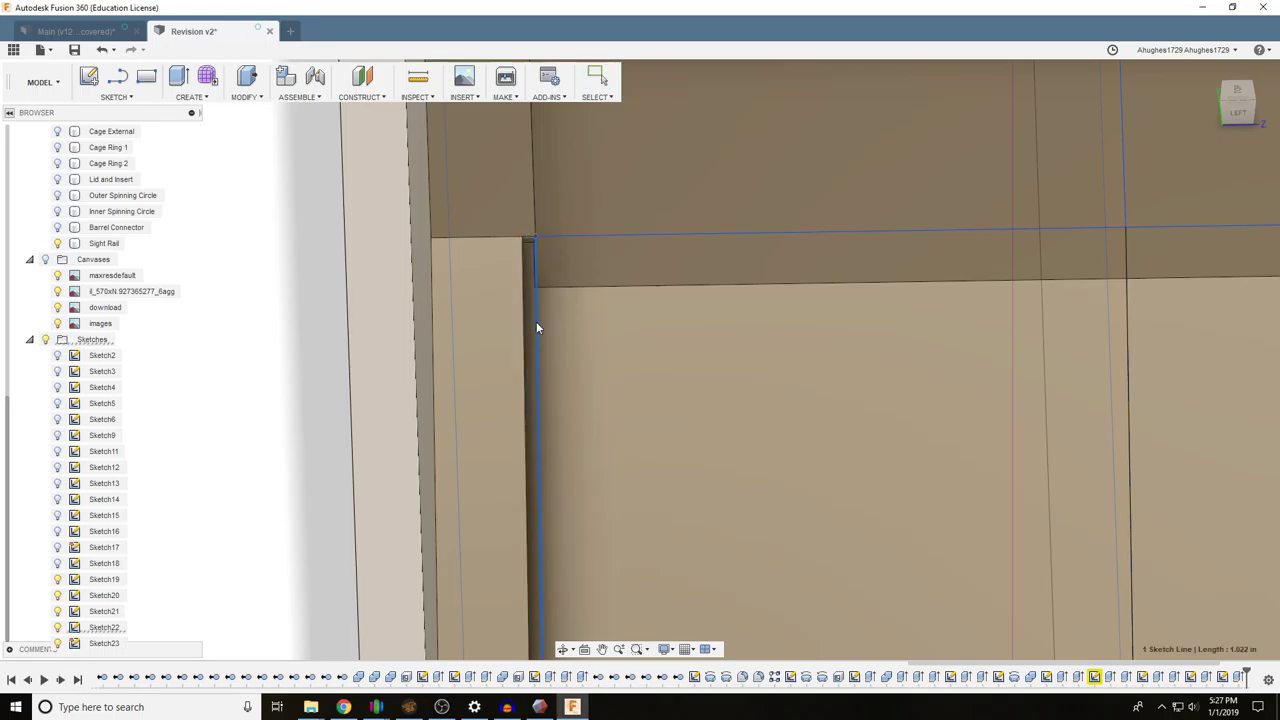
pyautogui.scroll(-3, 538, 324)
pyautogui.moveTo(1245, 370); pyautogui.dragTo(1046, 360, button='middle')
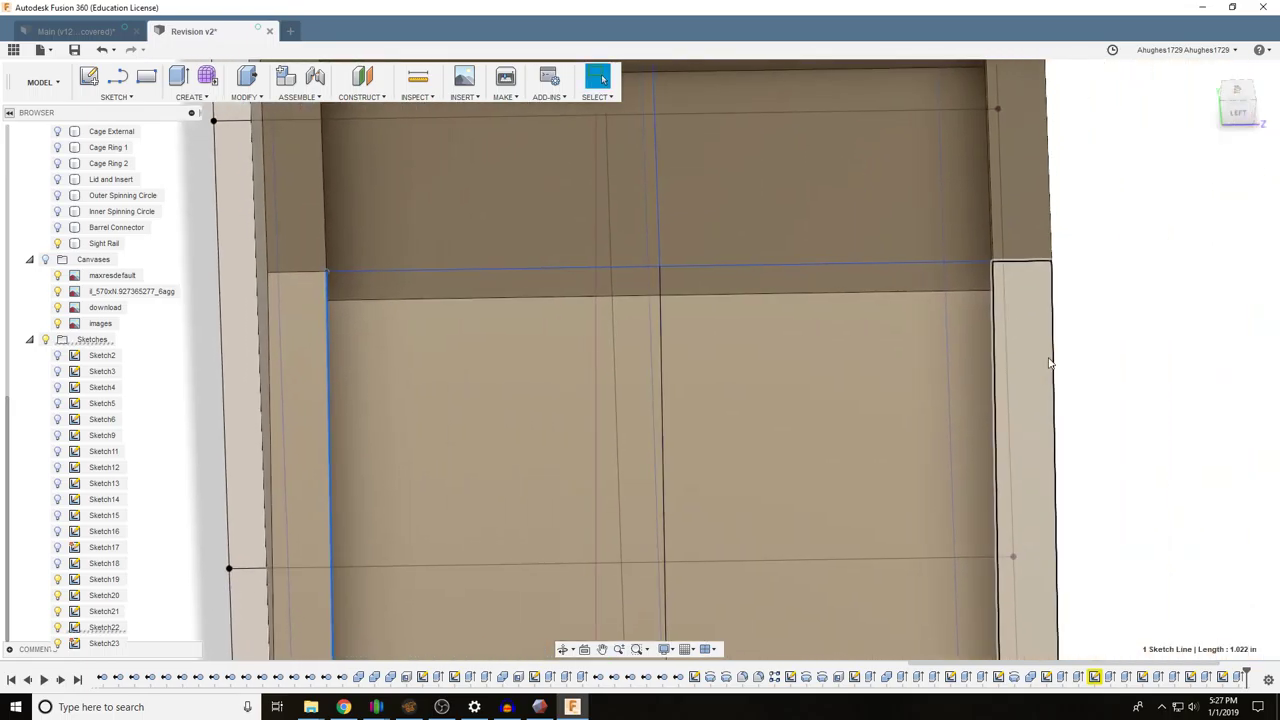
pyautogui.moveTo(1247, 117); pyautogui.dragTo(1240, 127)
pyautogui.scroll(-3, 1110, 190)
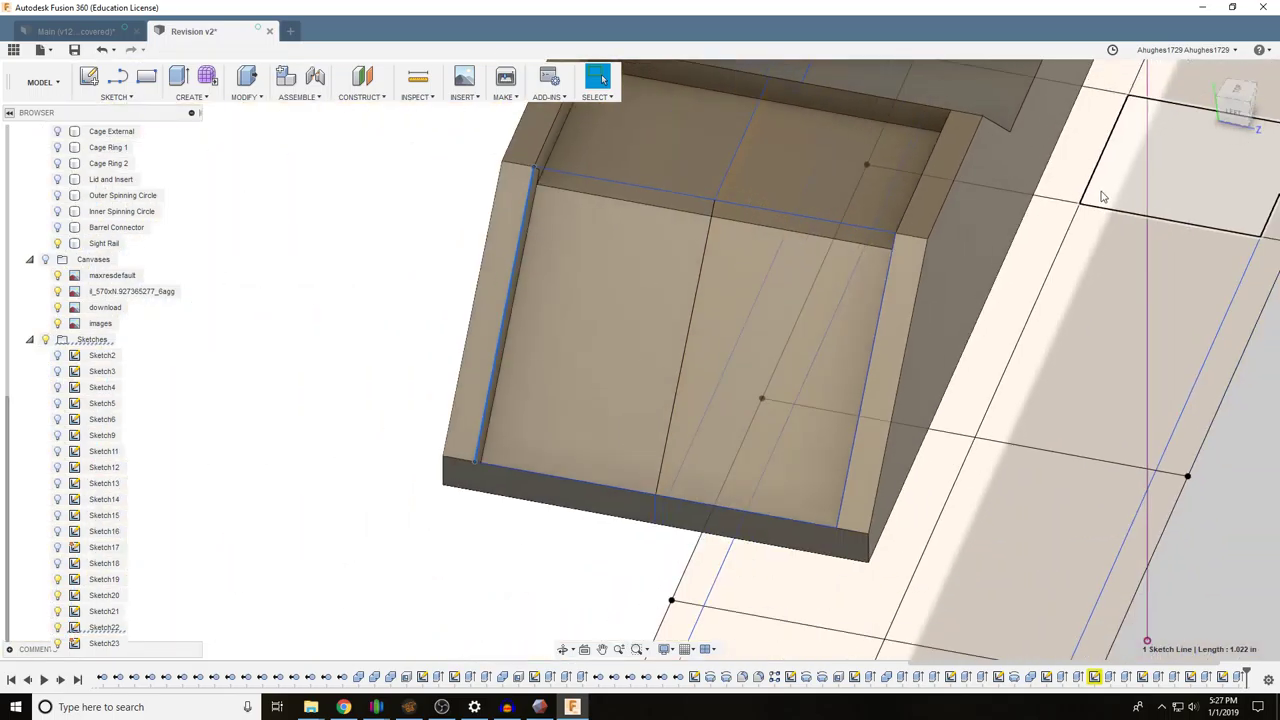
pyautogui.moveTo(1178, 281); pyautogui.dragTo(971, 401, button='middle')
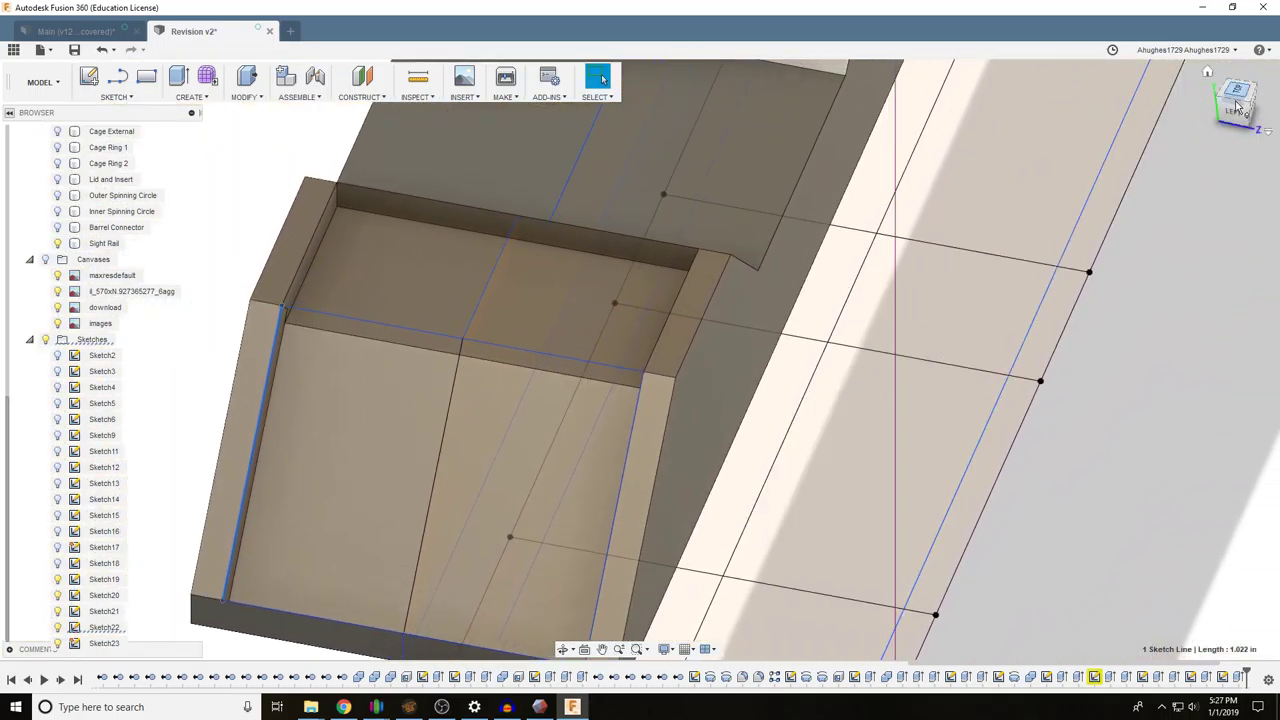
pyautogui.moveTo(1237, 106); pyautogui.dragTo(1203, 132)
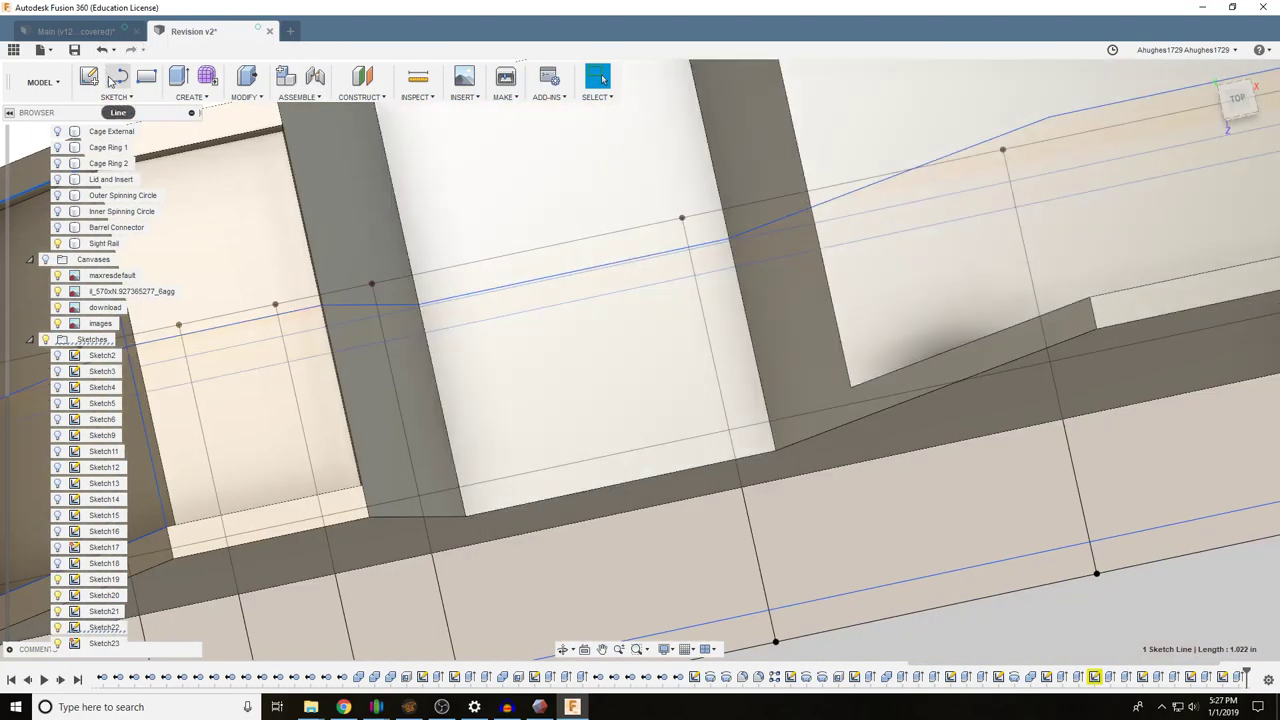
pyautogui.click(92, 79)
pyautogui.scroll(-5, 823, 238)
pyautogui.moveTo(982, 187); pyautogui.dragTo(759, 320, button='middle')
pyautogui.click(1224, 121)
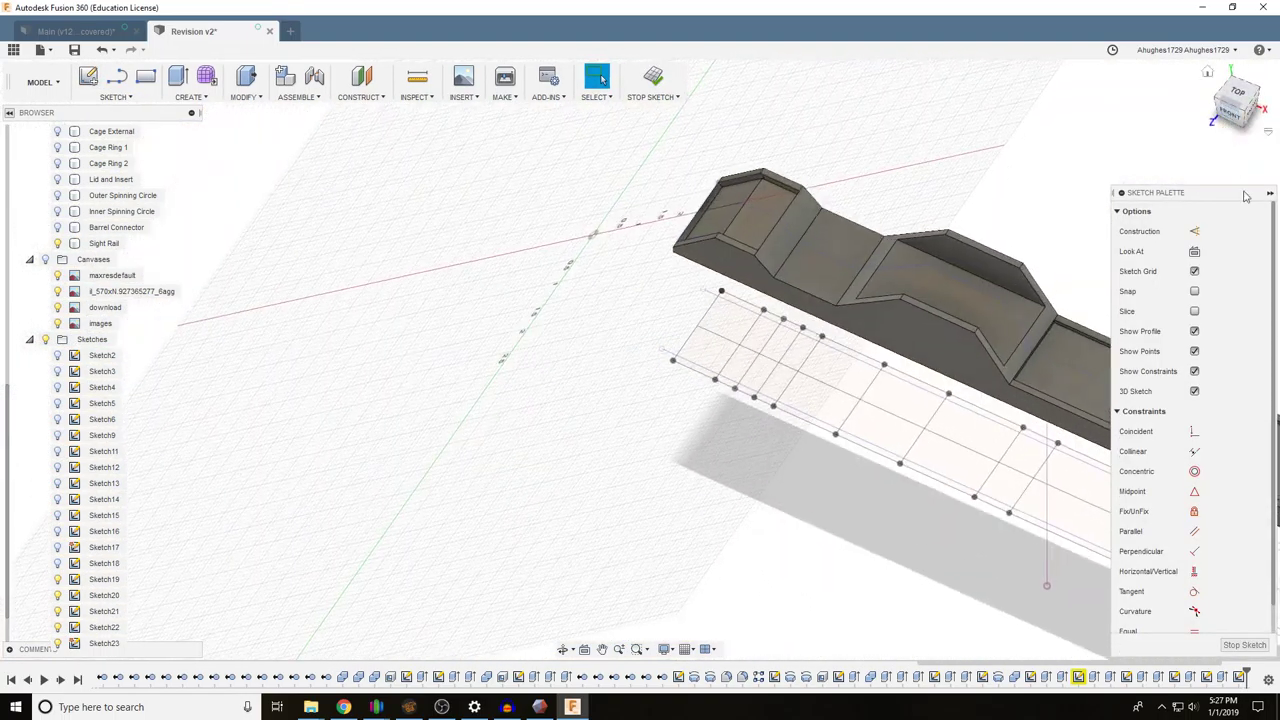
# Create a sketch on the bump's front sloped face and draw a line about 0.50 in long from the flat-top recess corner down past the lower edge
pyautogui.scroll(5, 1080, 207)
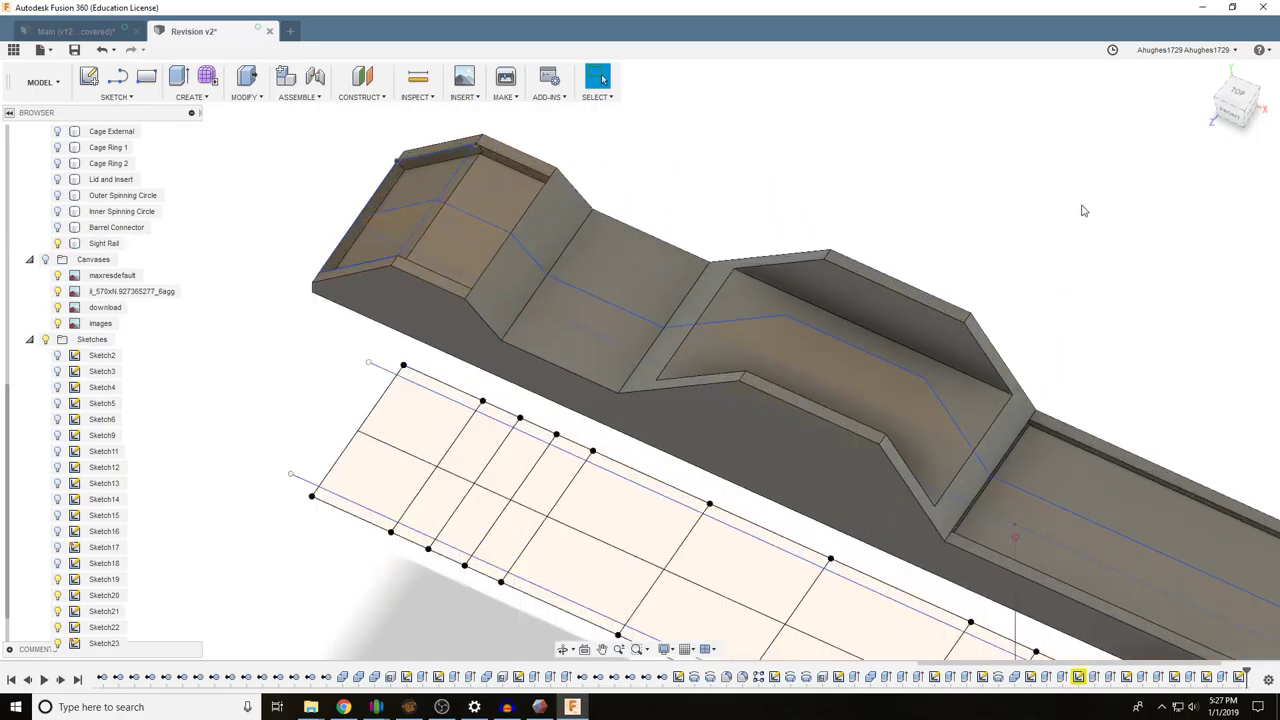
pyautogui.click(96, 80)
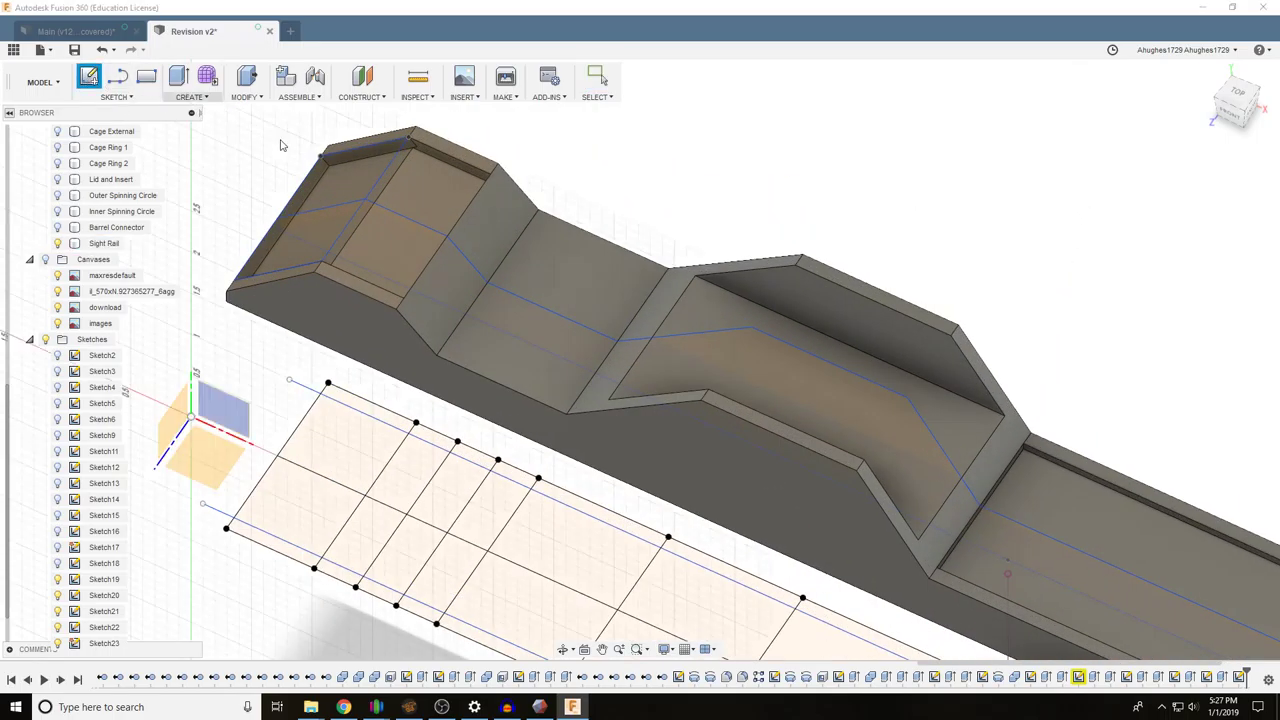
pyautogui.click(444, 277)
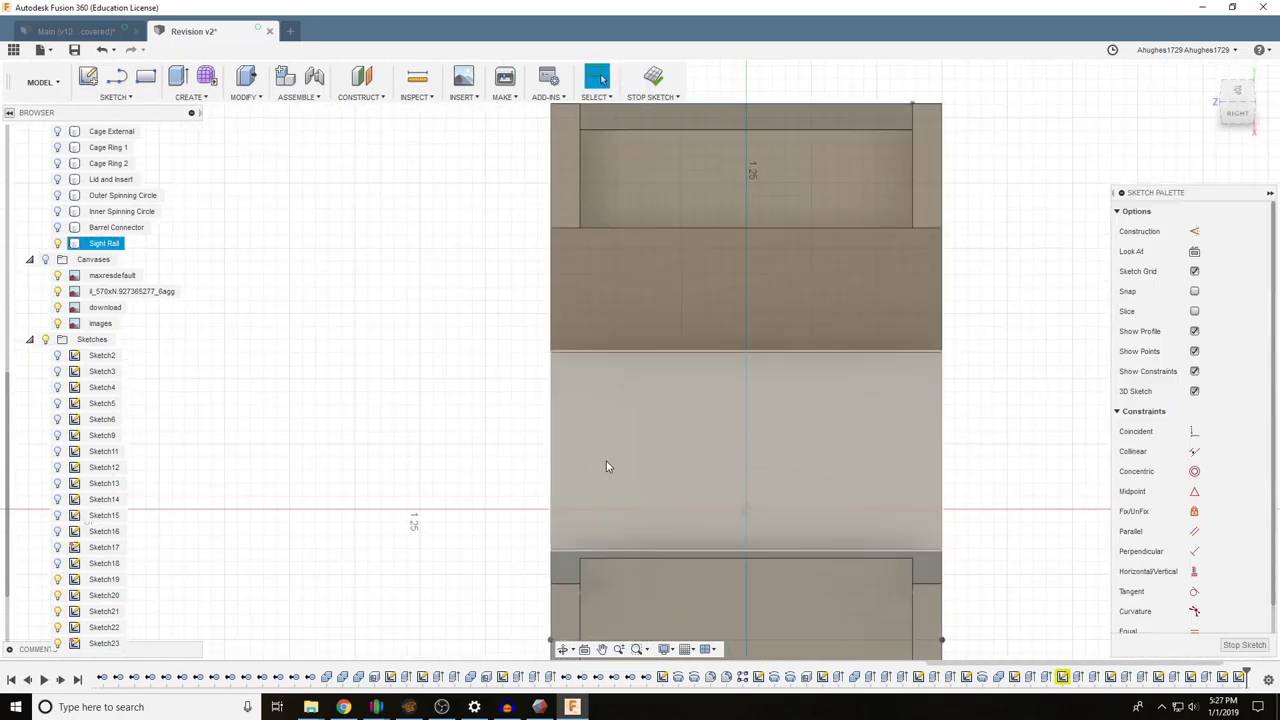
pyautogui.click(580, 231)
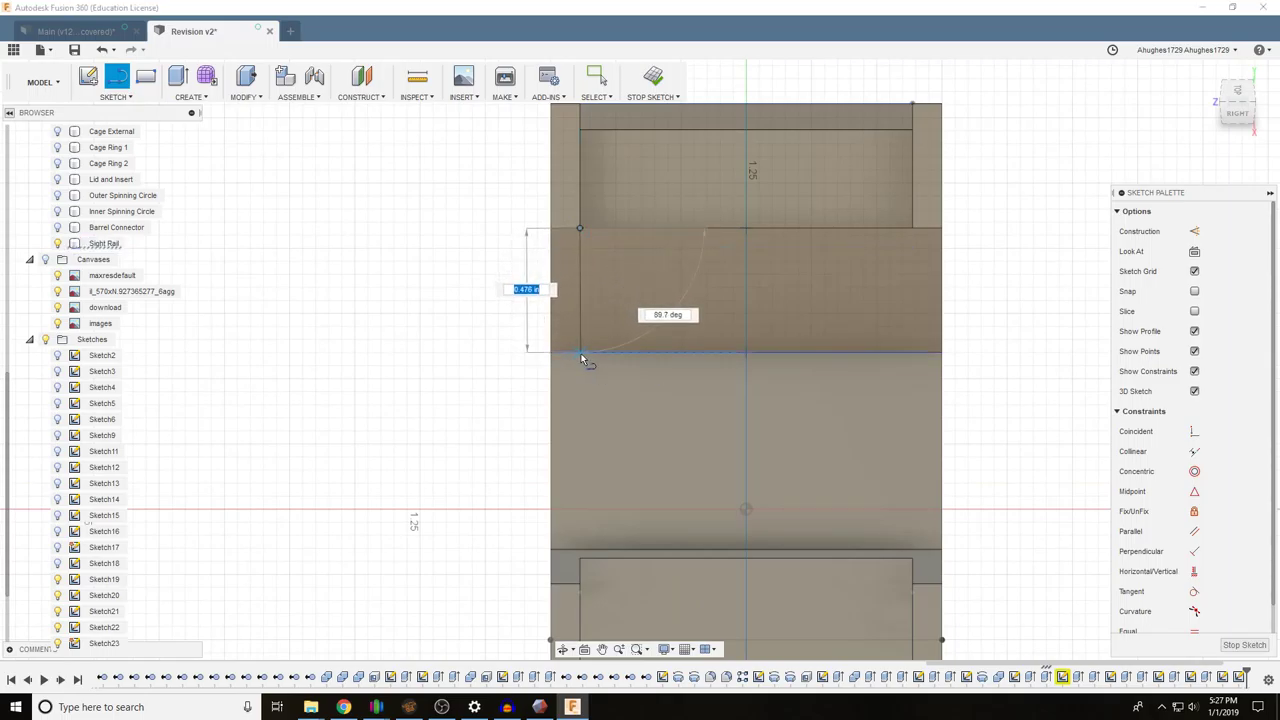
pyautogui.scroll(1, 581, 356)
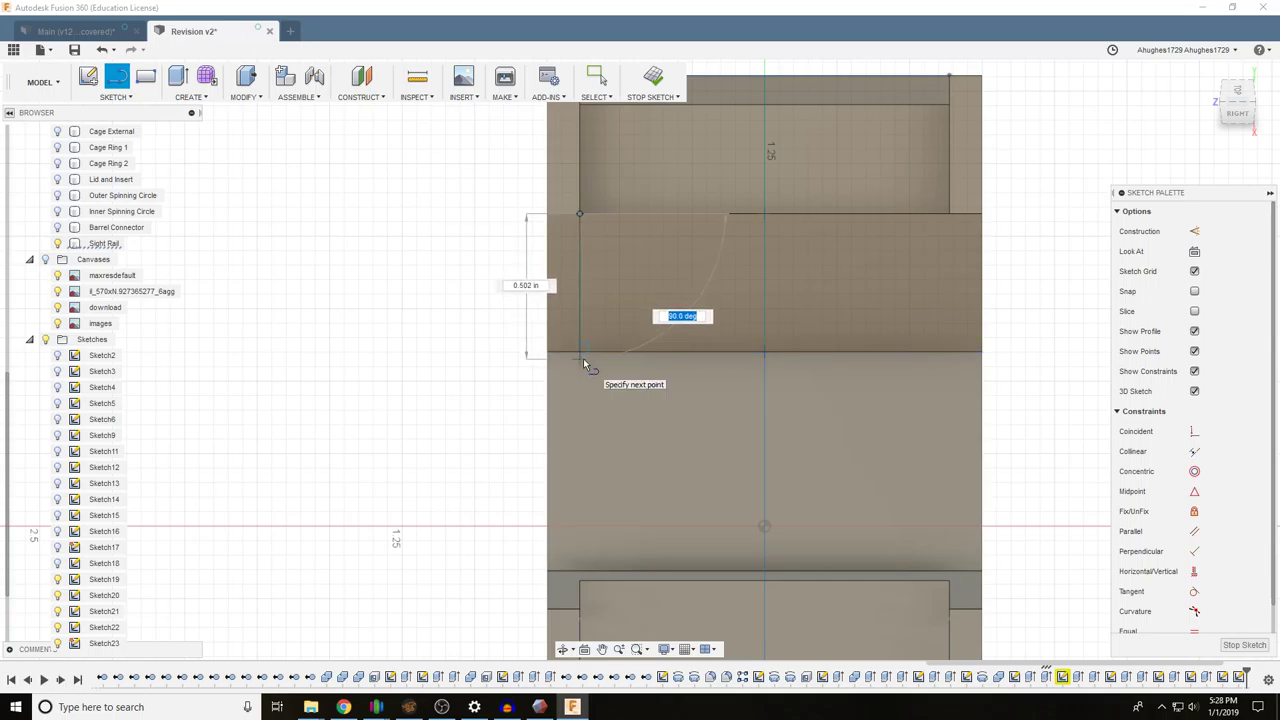
pyautogui.click(580, 357)
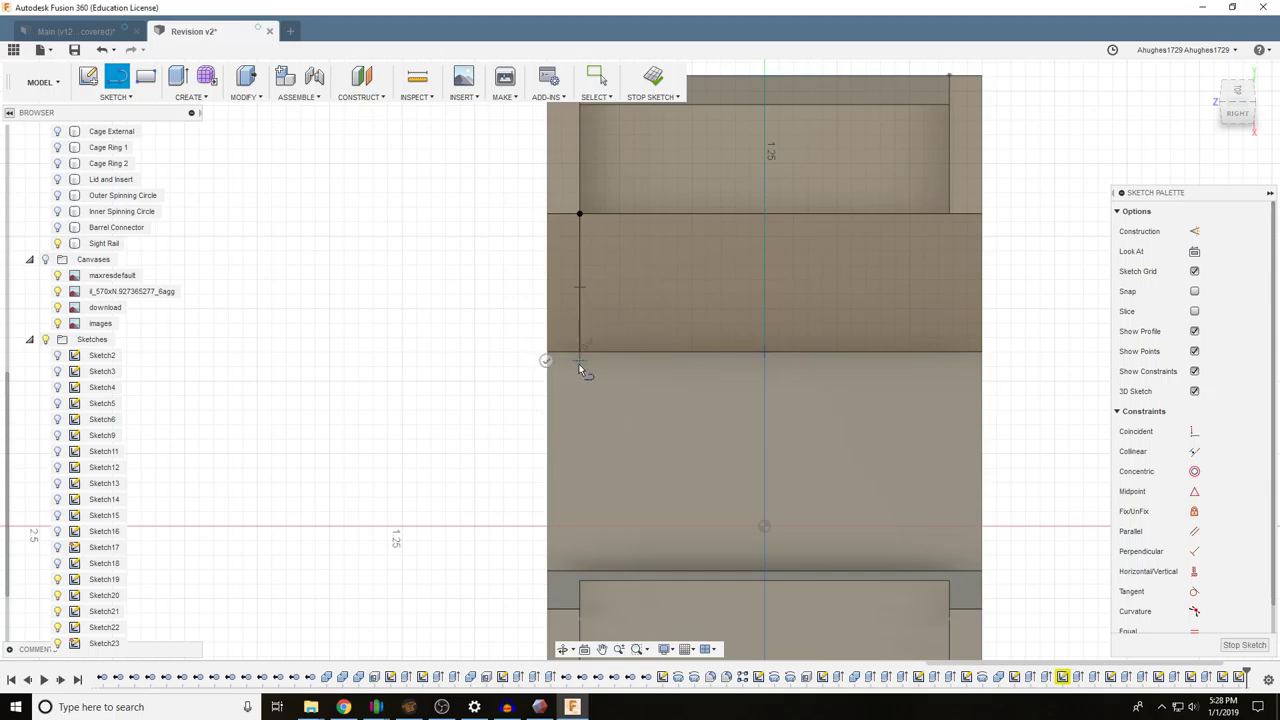
pyautogui.press('Escape')
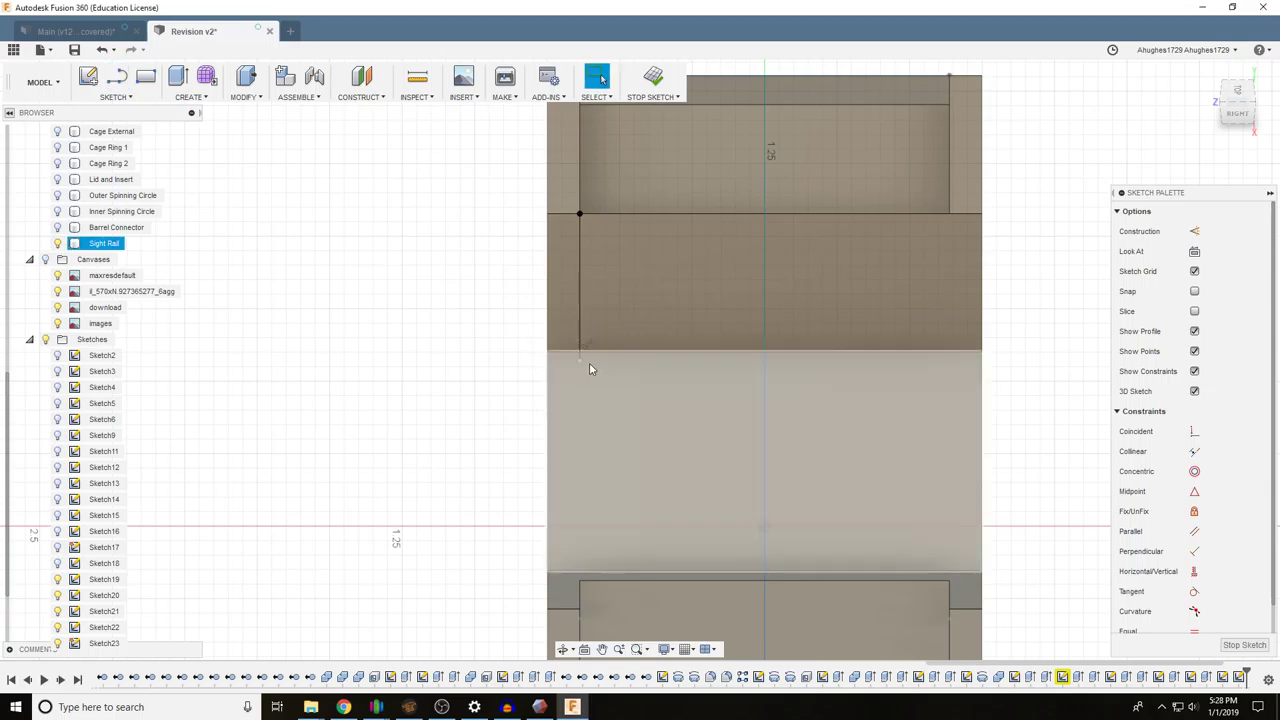
# Draw three lines along the front sloped face's lower edge, up the opposite side and across its upper edge to close the rectangular recess profile
pyautogui.press('l')
pyautogui.scroll(3, 580, 352)
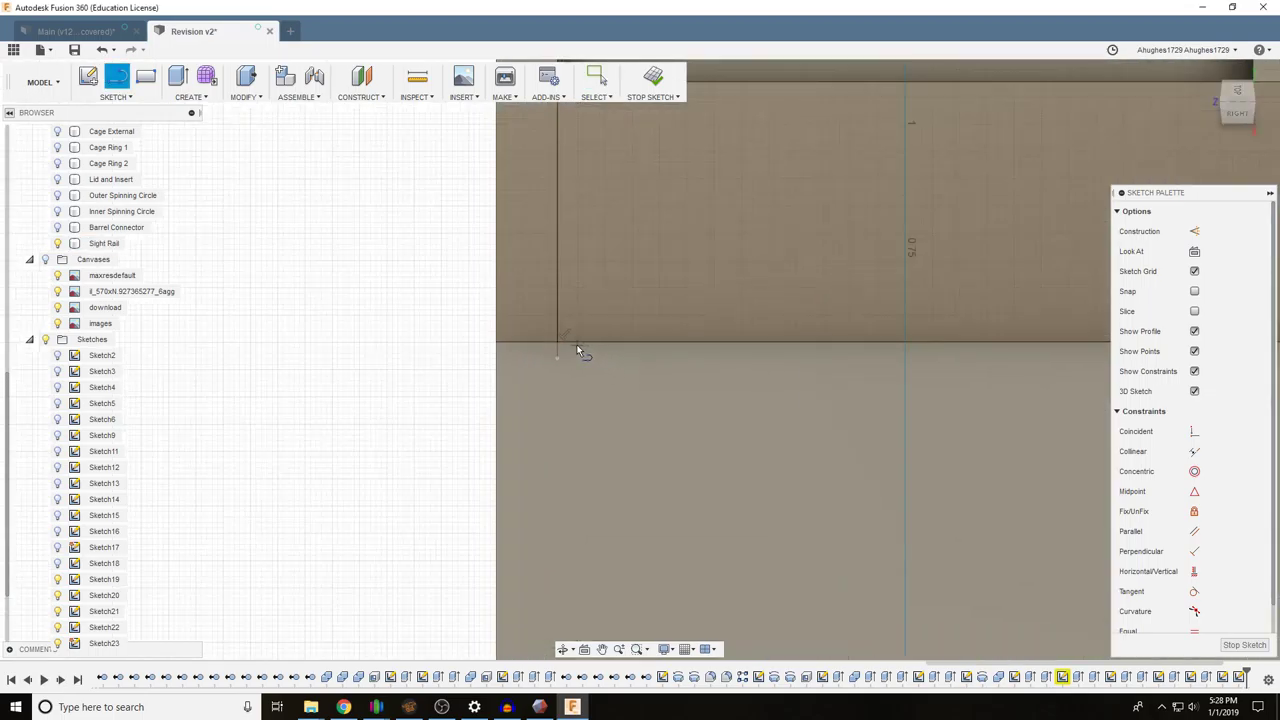
pyautogui.click(558, 342)
pyautogui.scroll(-3, 681, 344)
pyautogui.moveTo(791, 335); pyautogui.dragTo(563, 351, button='middle')
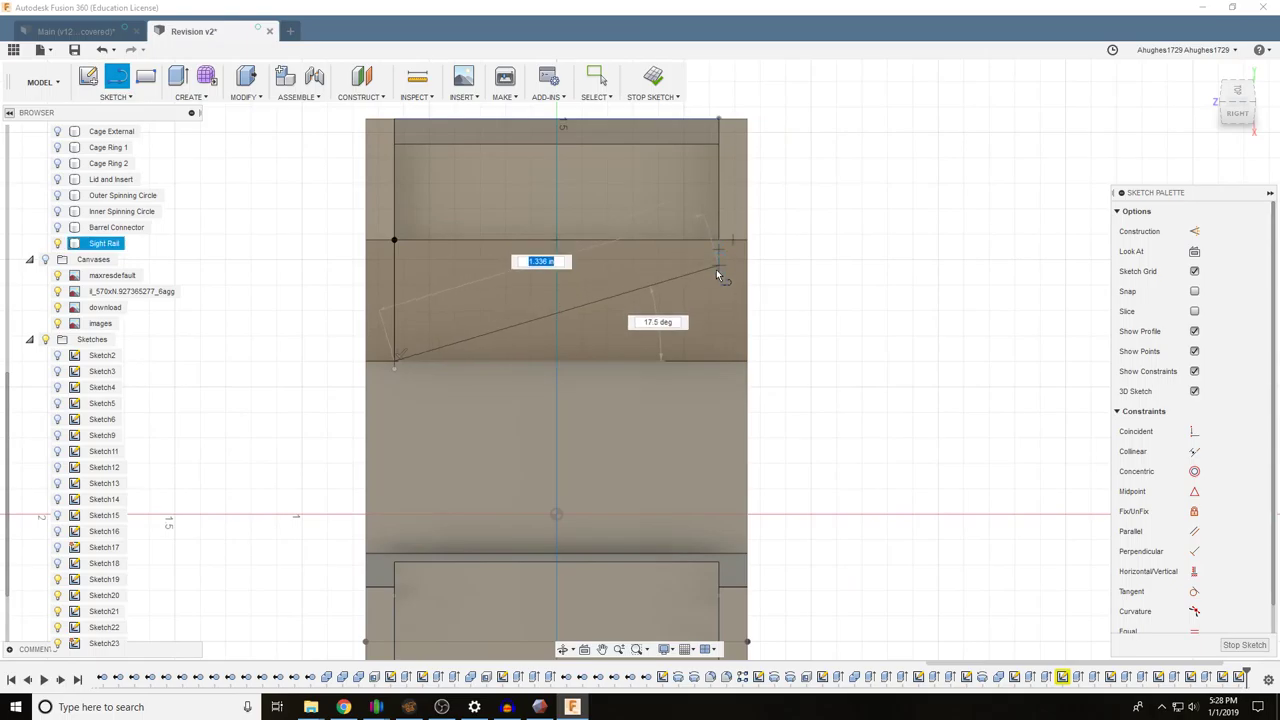
pyautogui.doubleClick(719, 360)
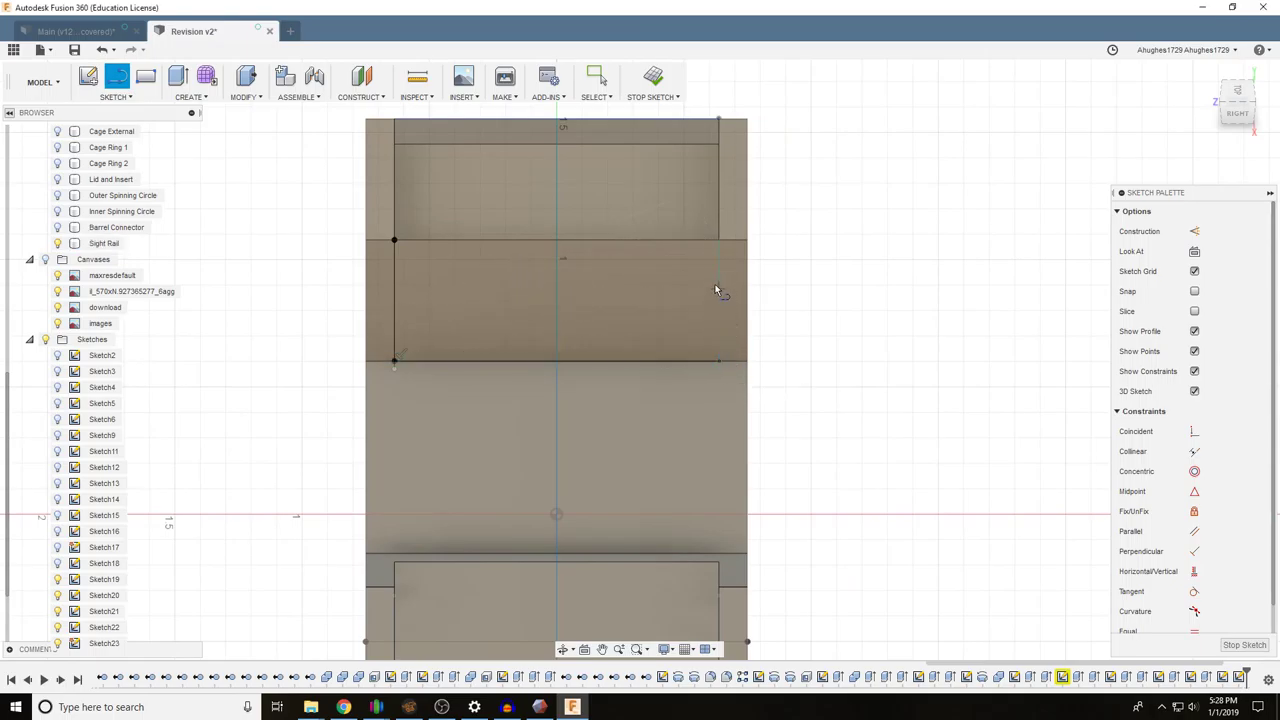
pyautogui.click(719, 361)
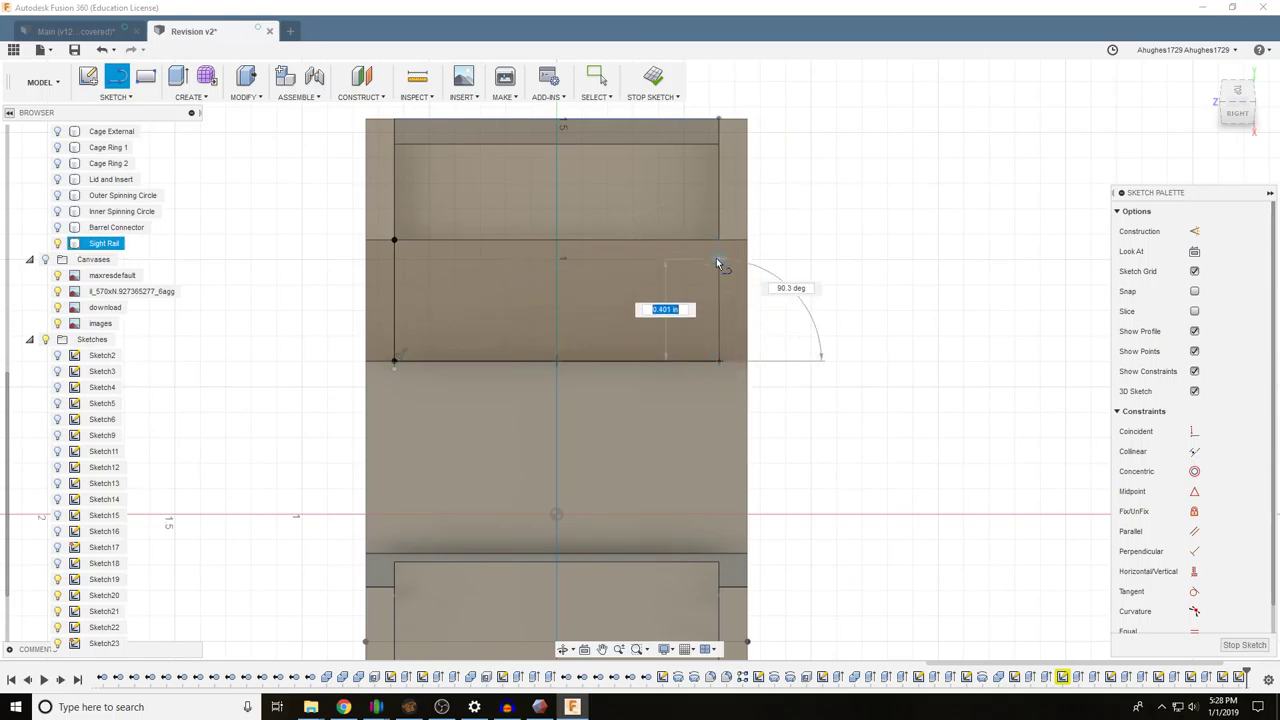
pyautogui.click(719, 243)
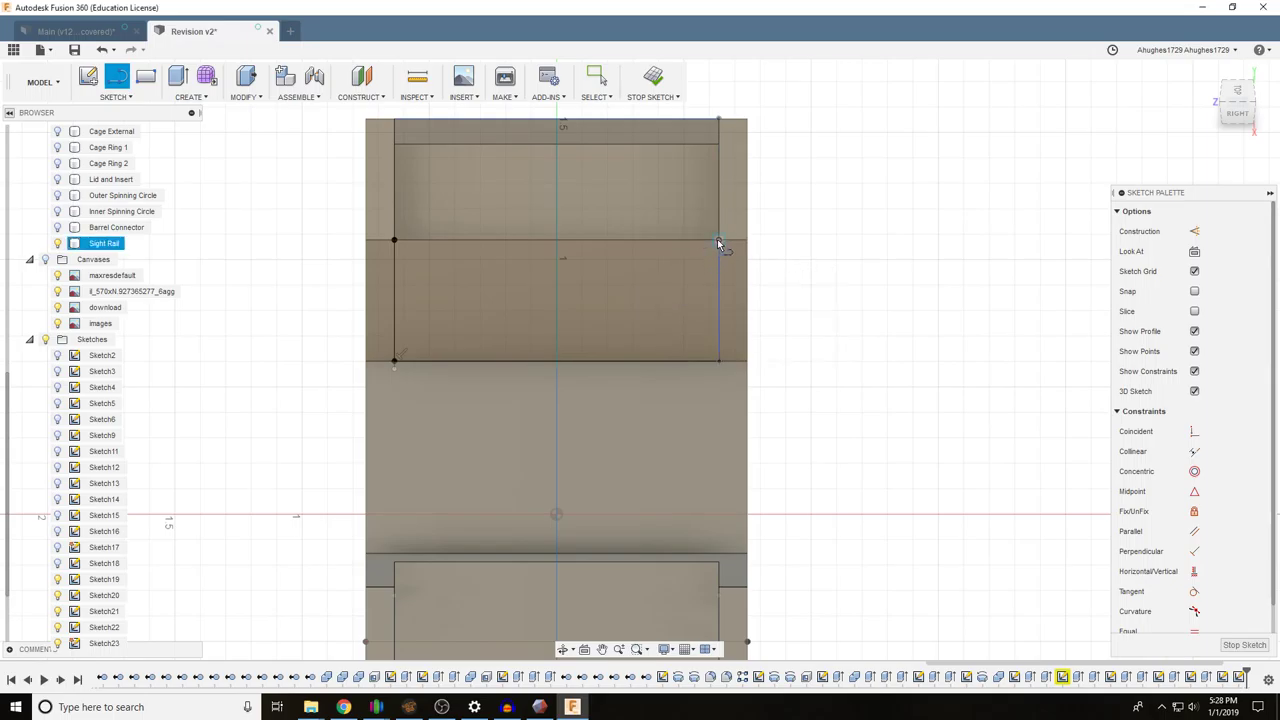
pyautogui.doubleClick(395, 240)
# Extrude the rectangular profile -0.10 in as a cut to recess the rear bump's front sloped face
pyautogui.click(178, 80)
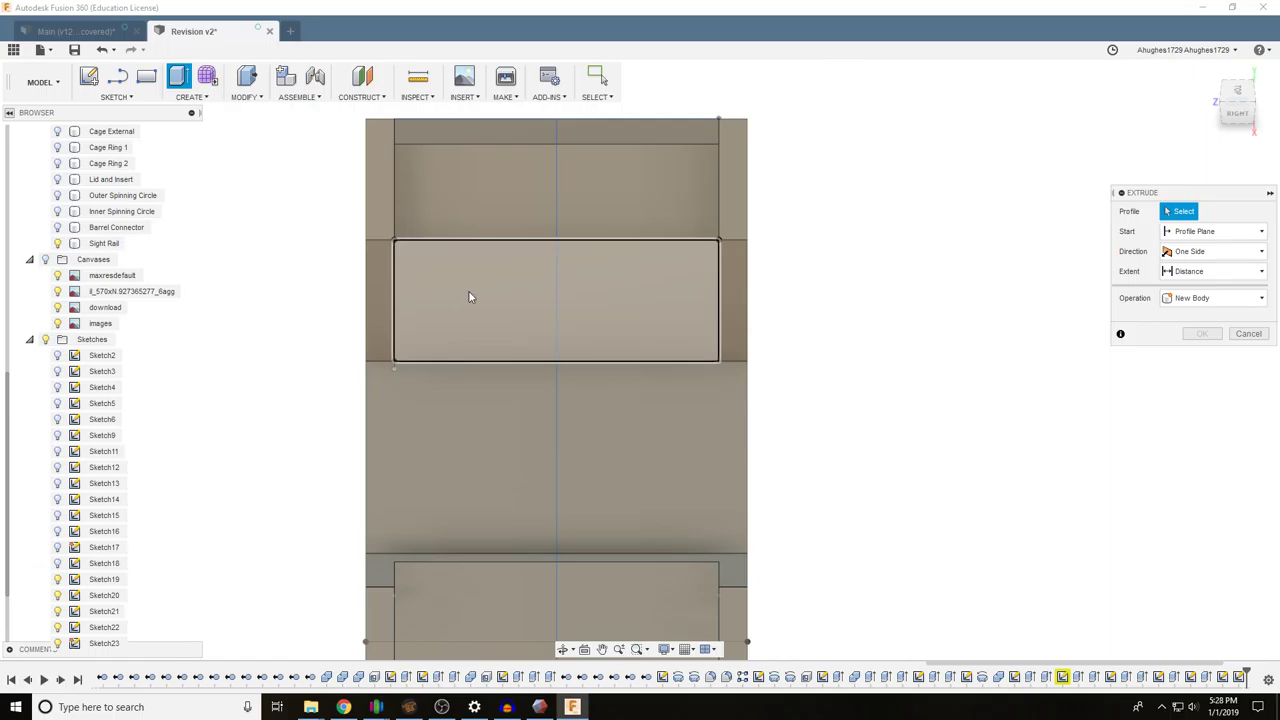
pyautogui.click(468, 290)
pyautogui.click(1228, 115)
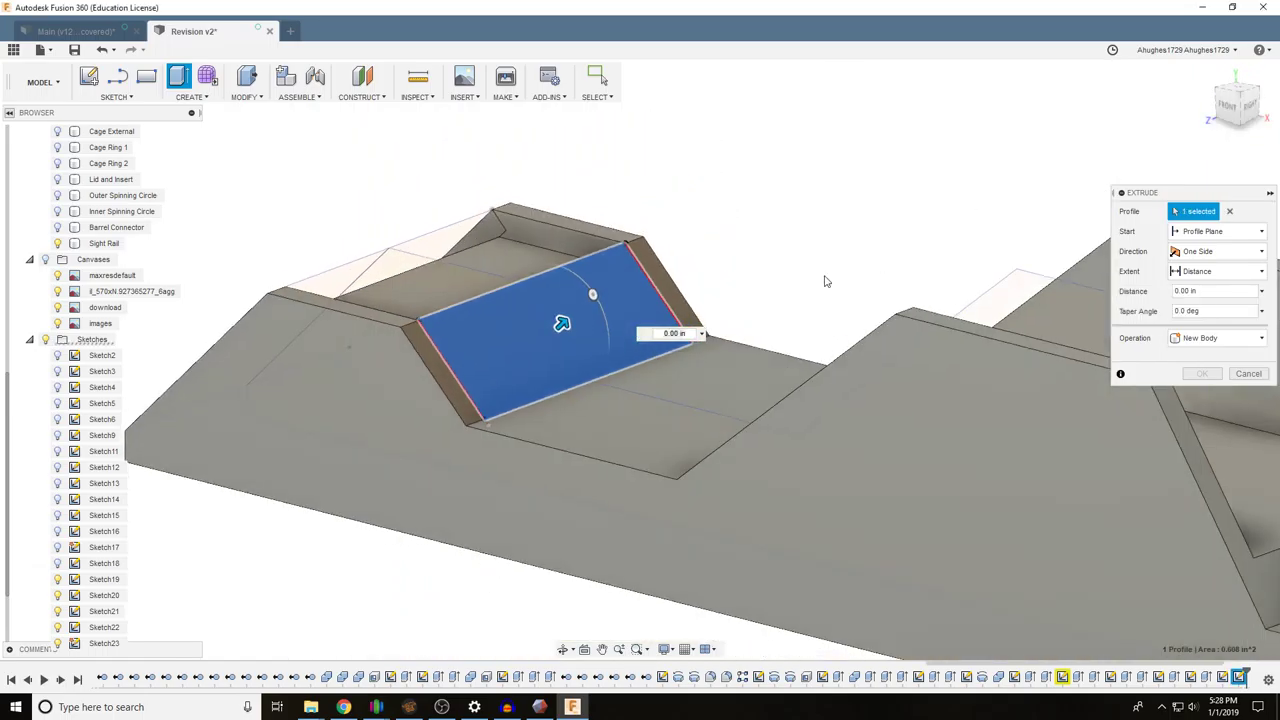
pyautogui.moveTo(547, 333)
pyautogui.mouseDown()
pyautogui.moveTo(559, 326)
pyautogui.moveTo(530, 324)
pyautogui.mouseUp()
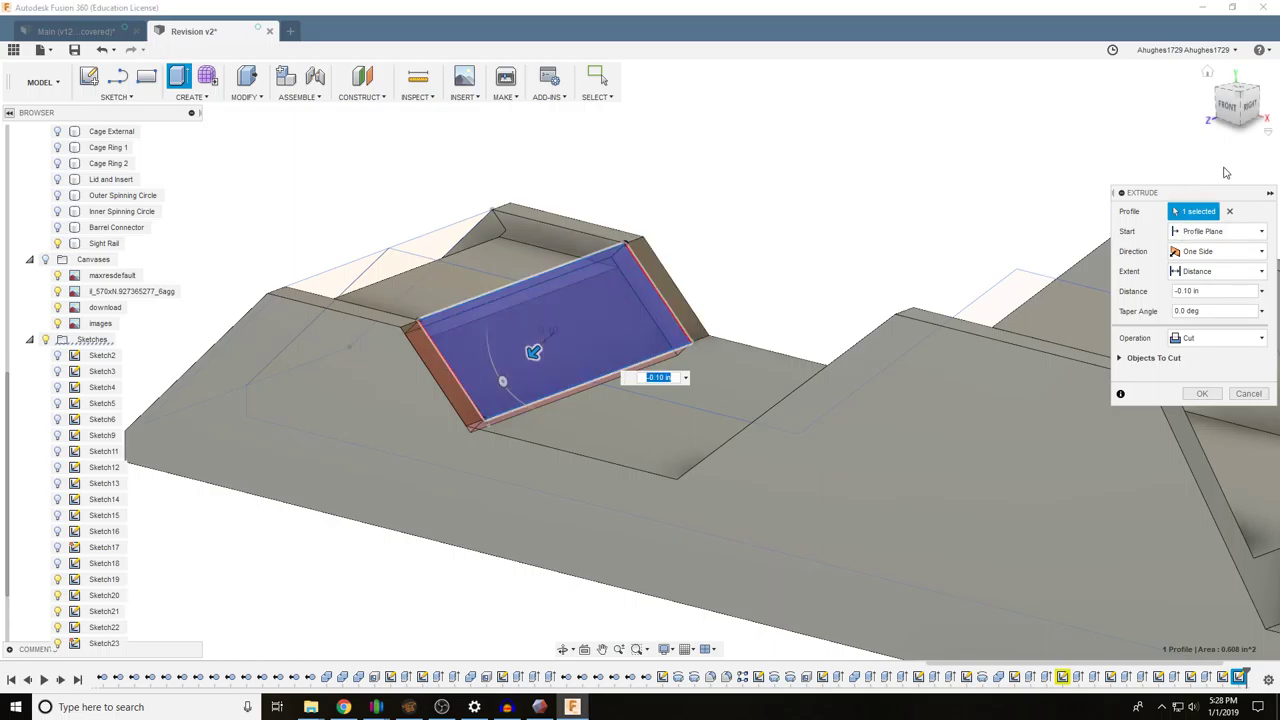
pyautogui.click(1227, 110)
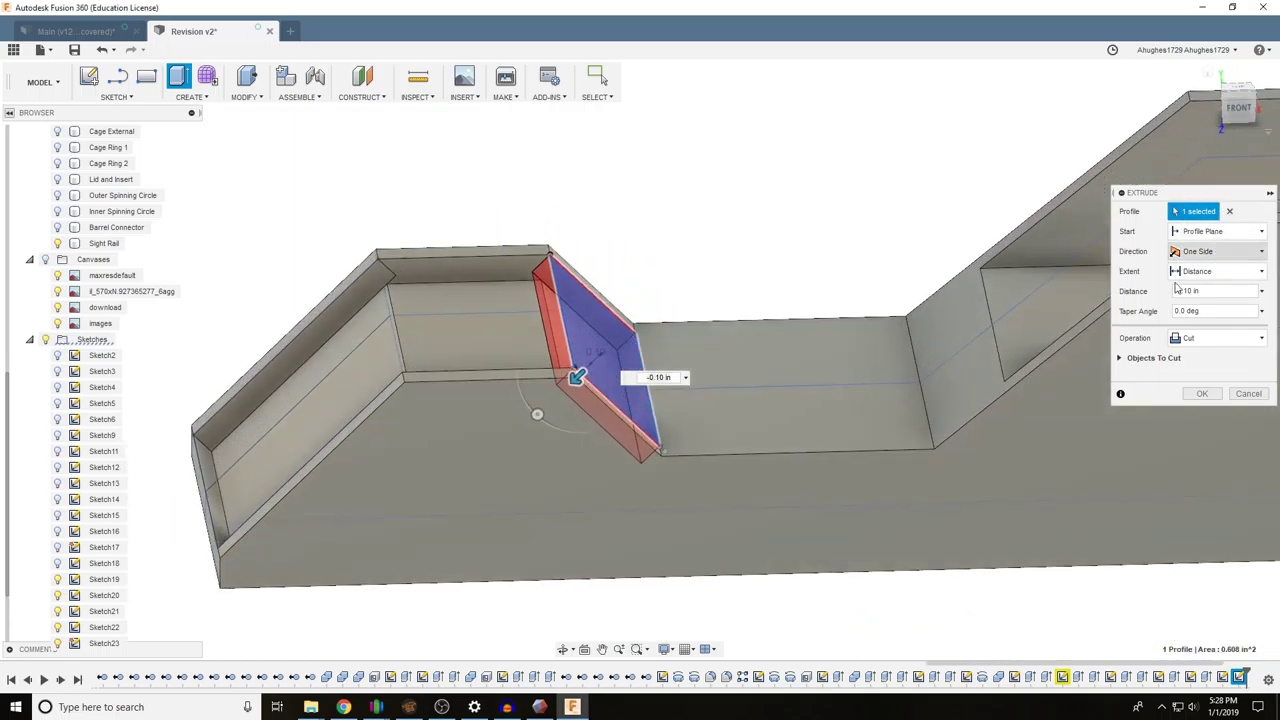
pyautogui.click(1202, 395)
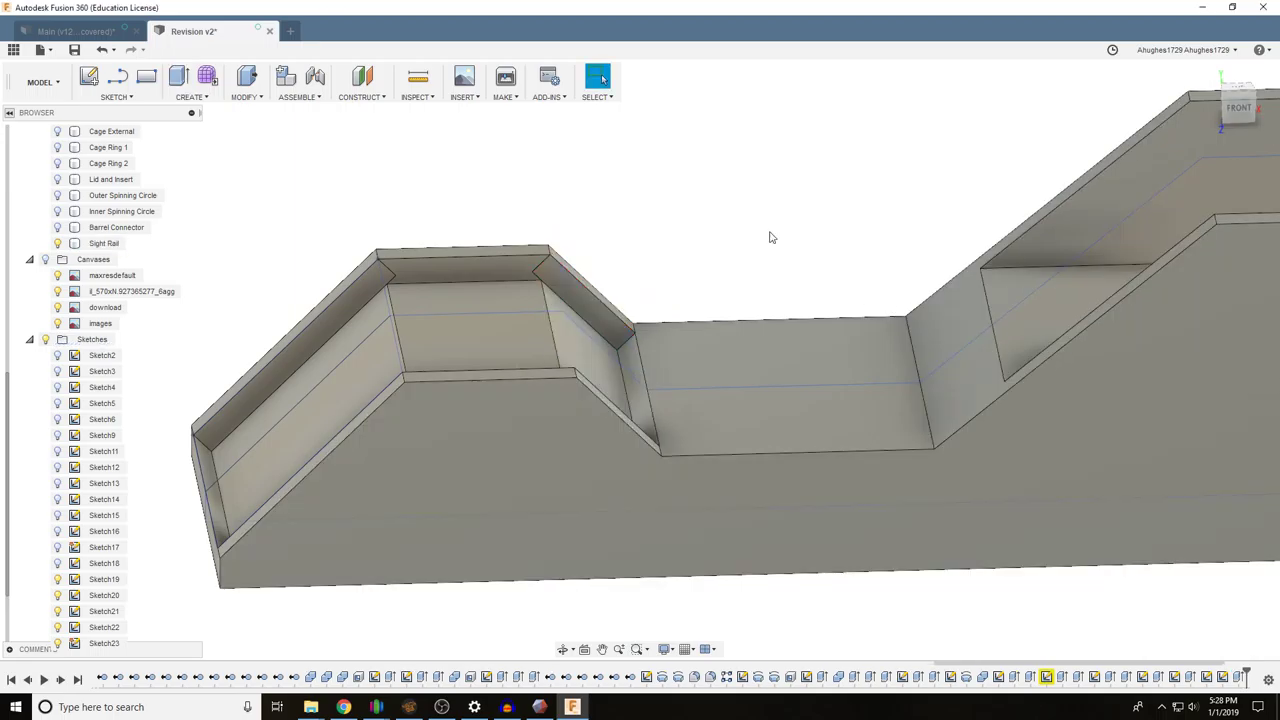
pyautogui.keyDown('shift'); pyautogui.moveTo(1087, 207); pyautogui.dragTo(816, 367, button='middle'); pyautogui.keyUp('shift')
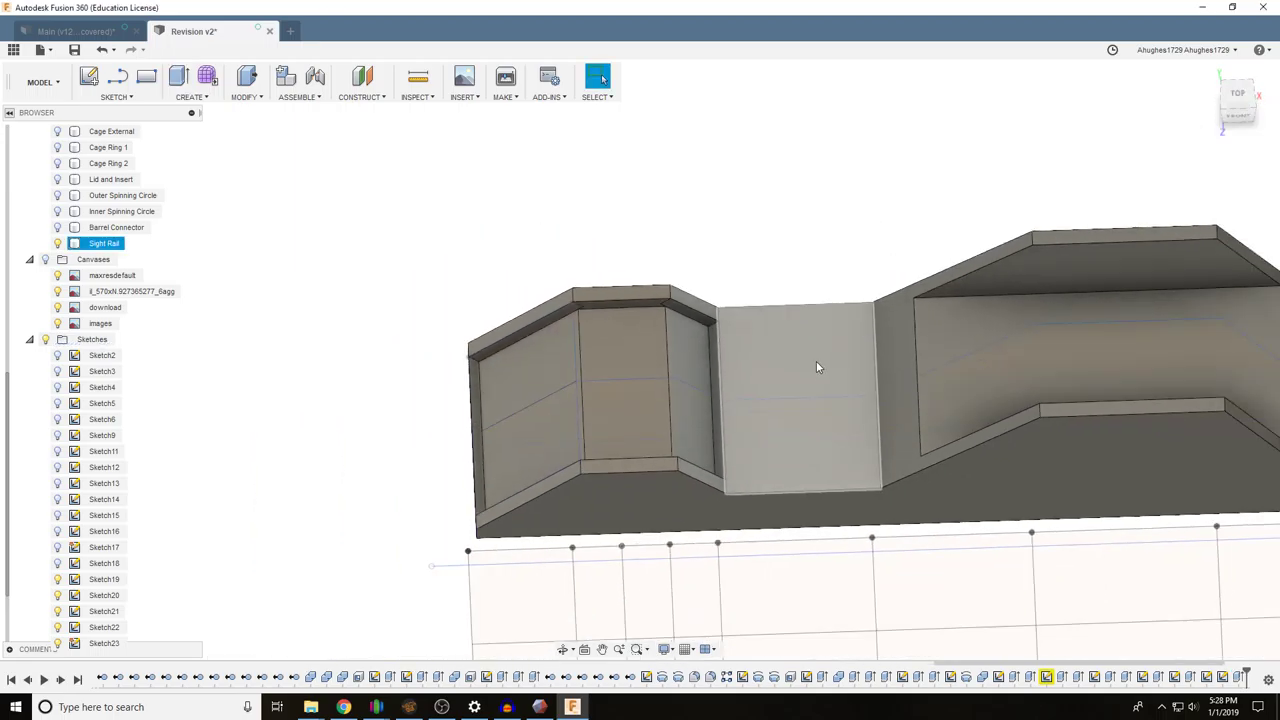
pyautogui.click(1238, 98)
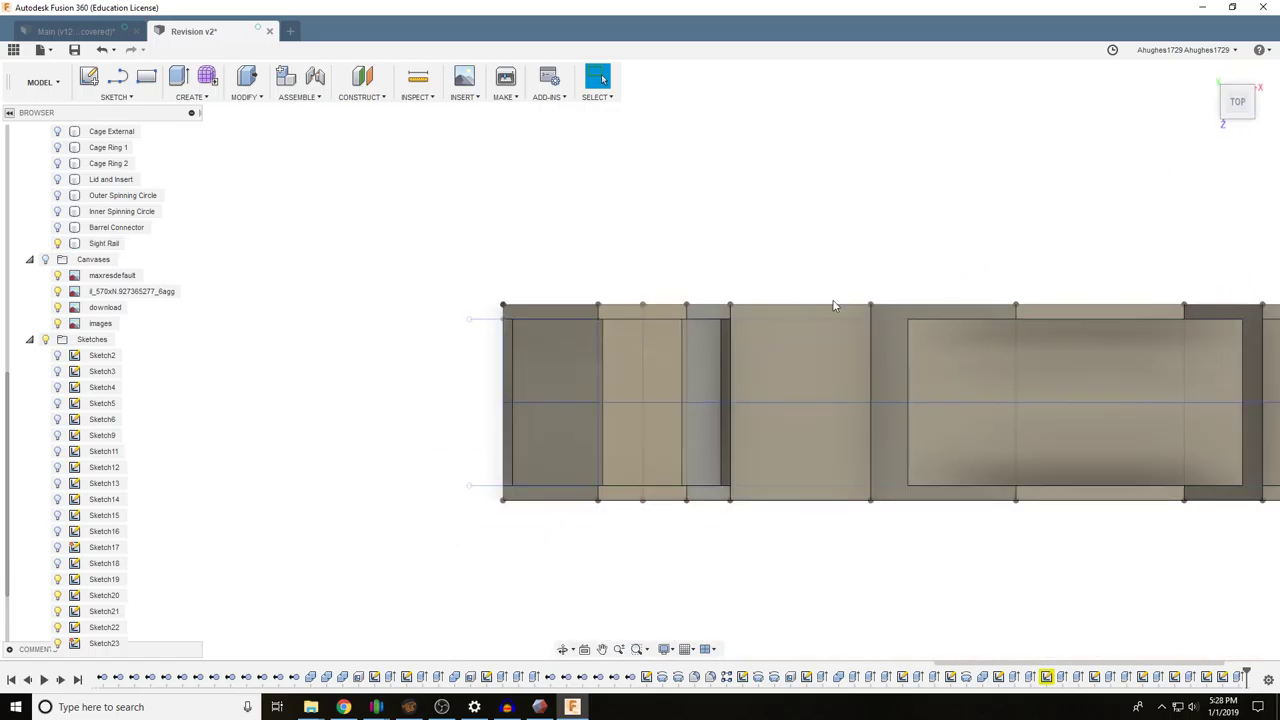
pyautogui.press('e')
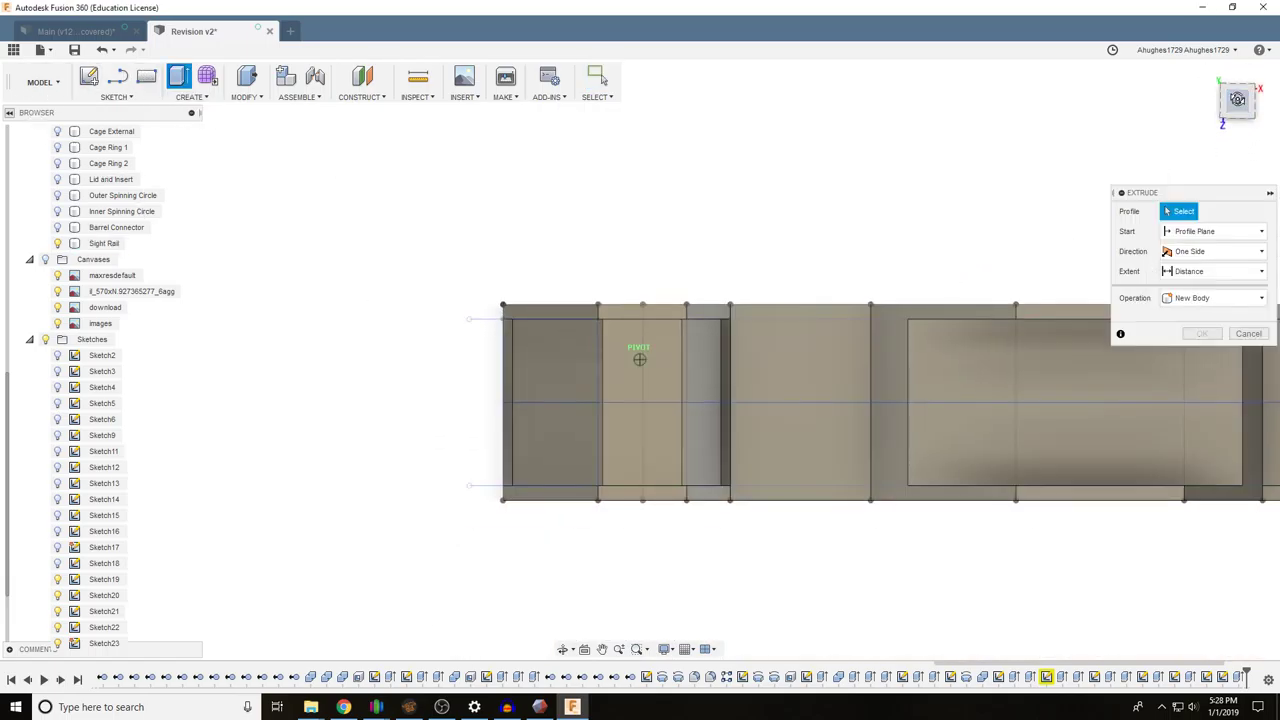
pyautogui.moveTo(1238, 98); pyautogui.dragTo(1235, 82)
pyautogui.click(800, 559)
pyautogui.click(809, 535)
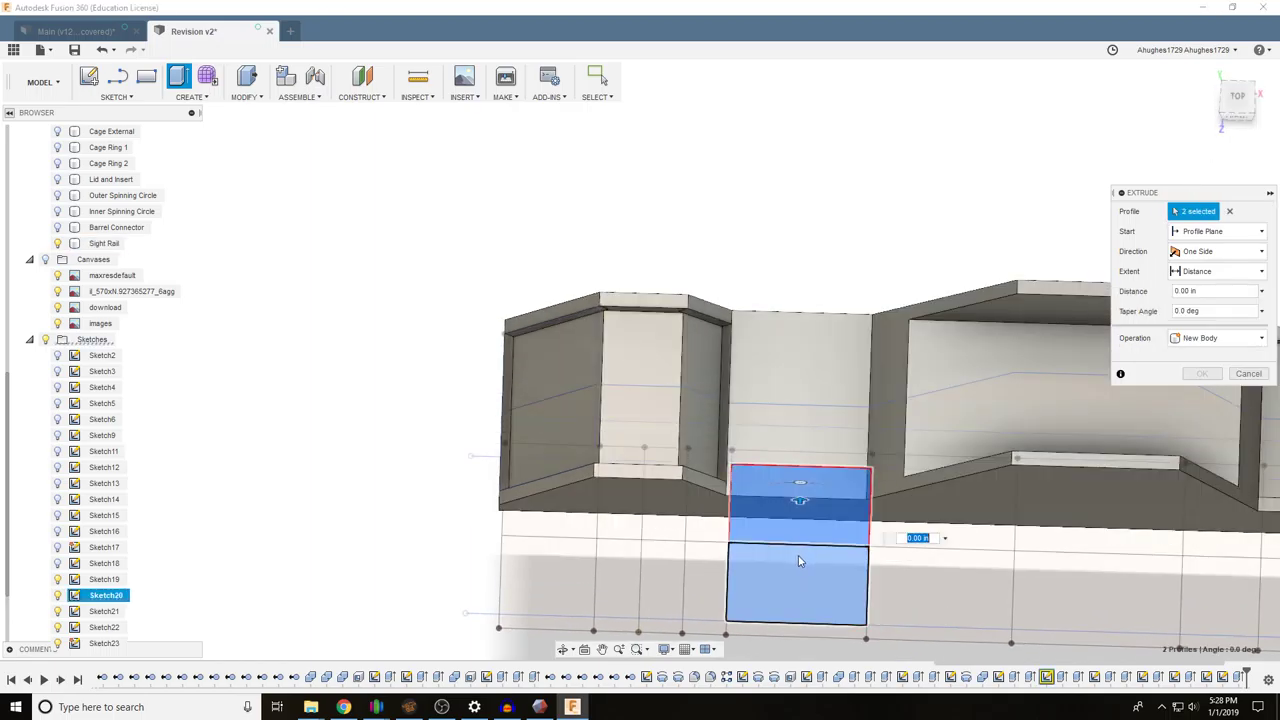
pyautogui.moveTo(800, 504); pyautogui.dragTo(800, 285)
pyautogui.click(1220, 251)
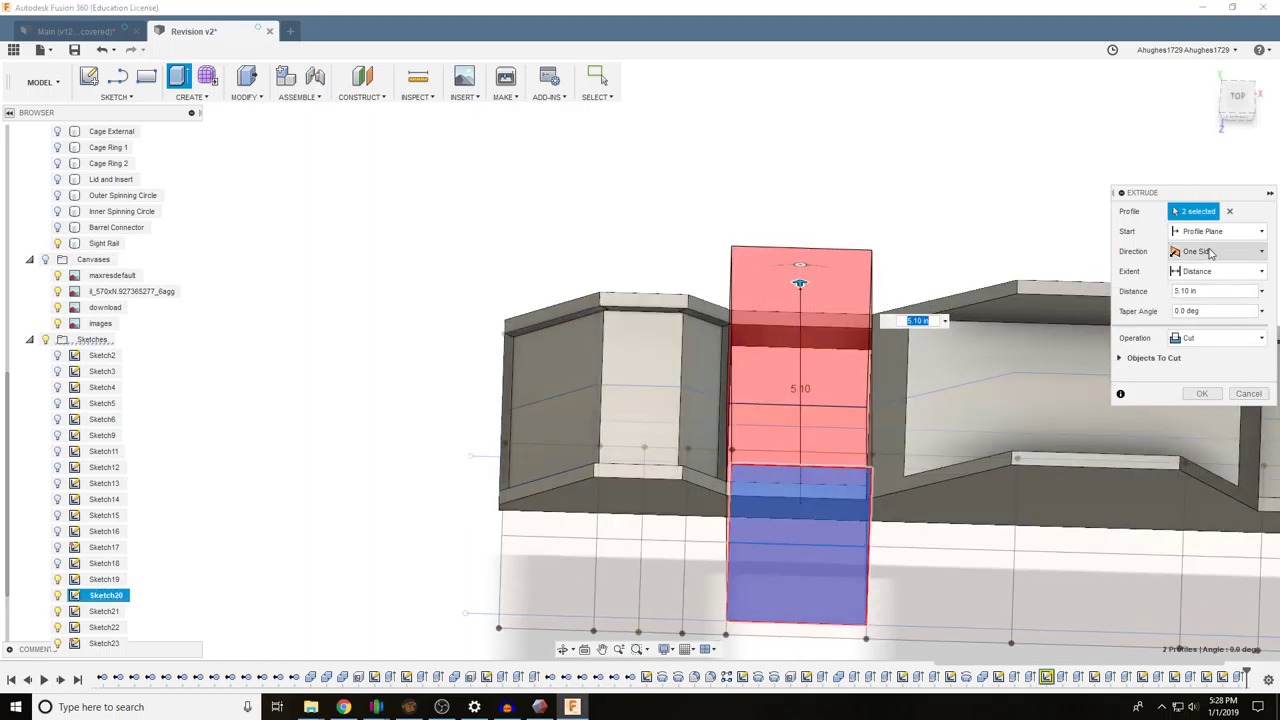
pyautogui.click(1200, 285)
pyautogui.moveTo(801, 524); pyautogui.dragTo(810, 366)
pyautogui.scroll(5, 839, 397)
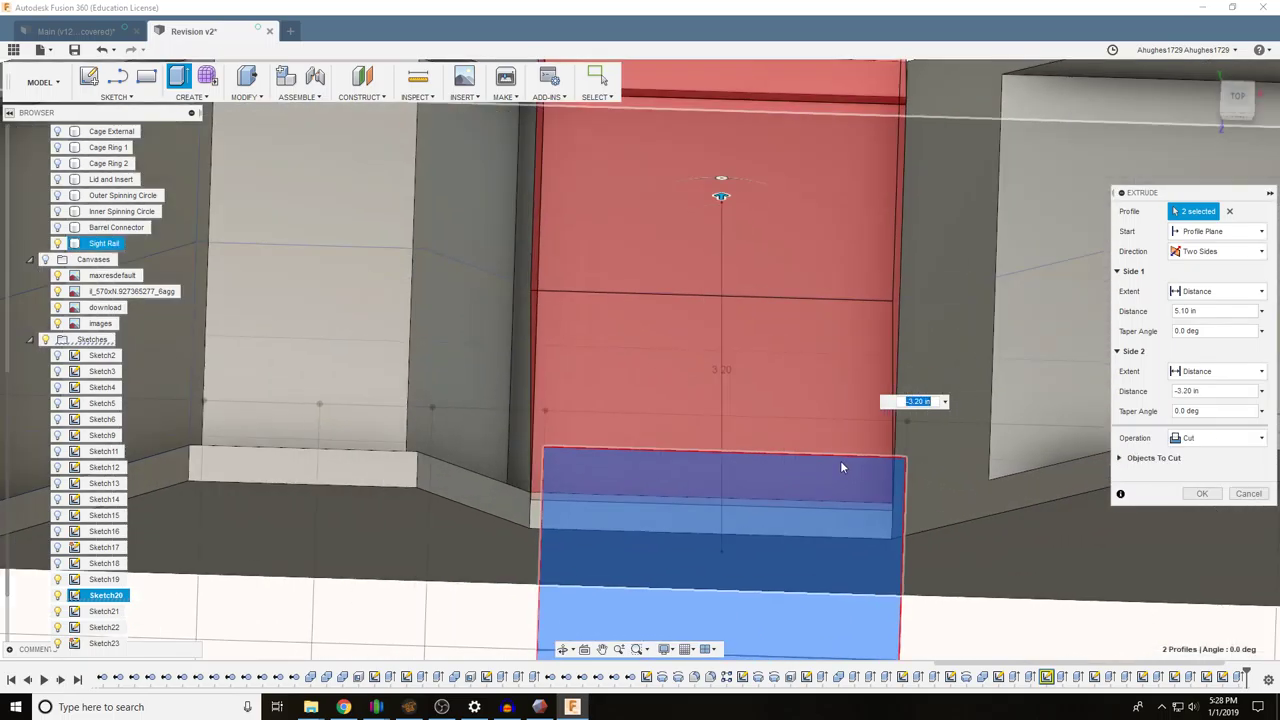
pyautogui.click(1240, 115)
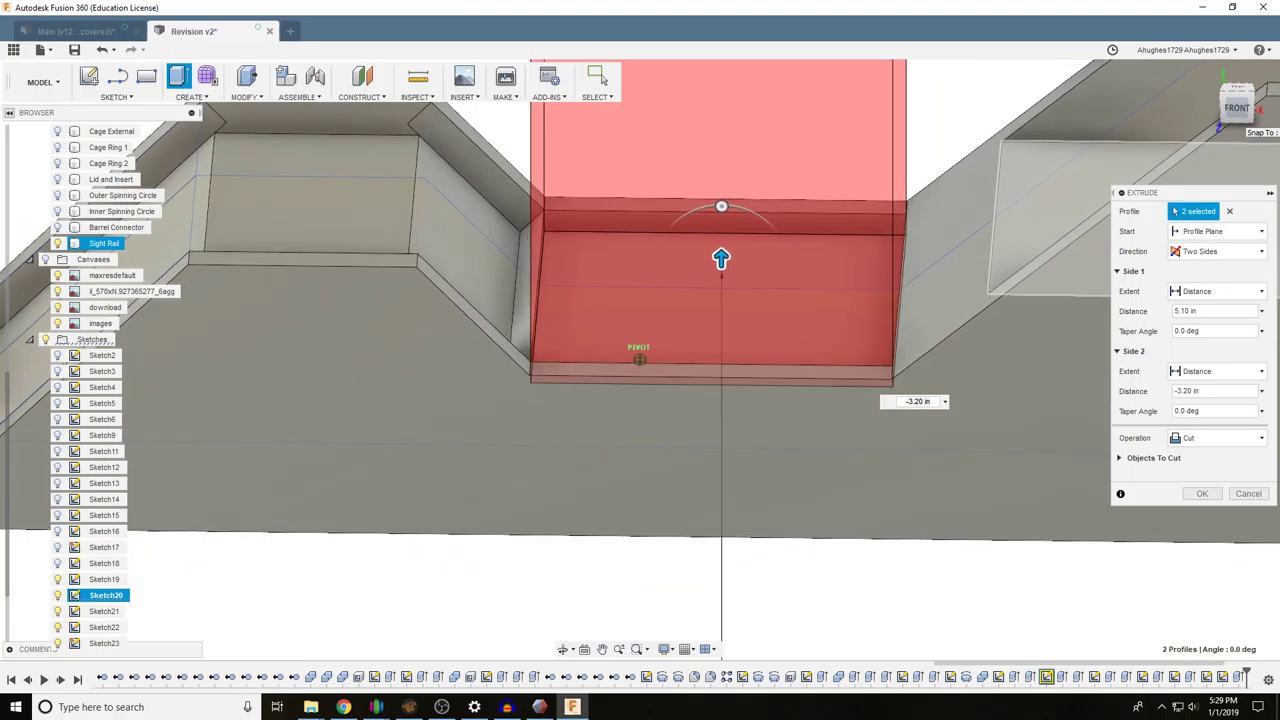
pyautogui.moveTo(1240, 112)
pyautogui.mouseDown()
pyautogui.moveTo(1255, 114)
pyautogui.moveTo(1239, 108)
pyautogui.mouseUp()
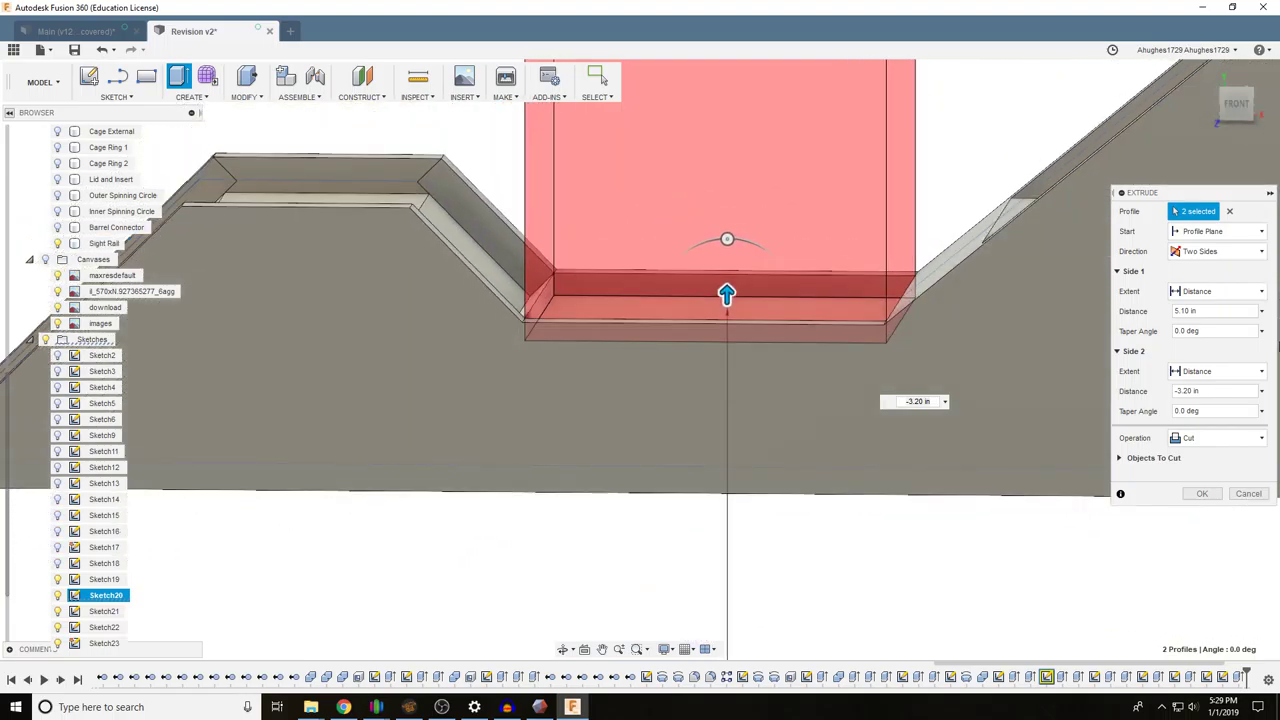
pyautogui.click(1255, 495)
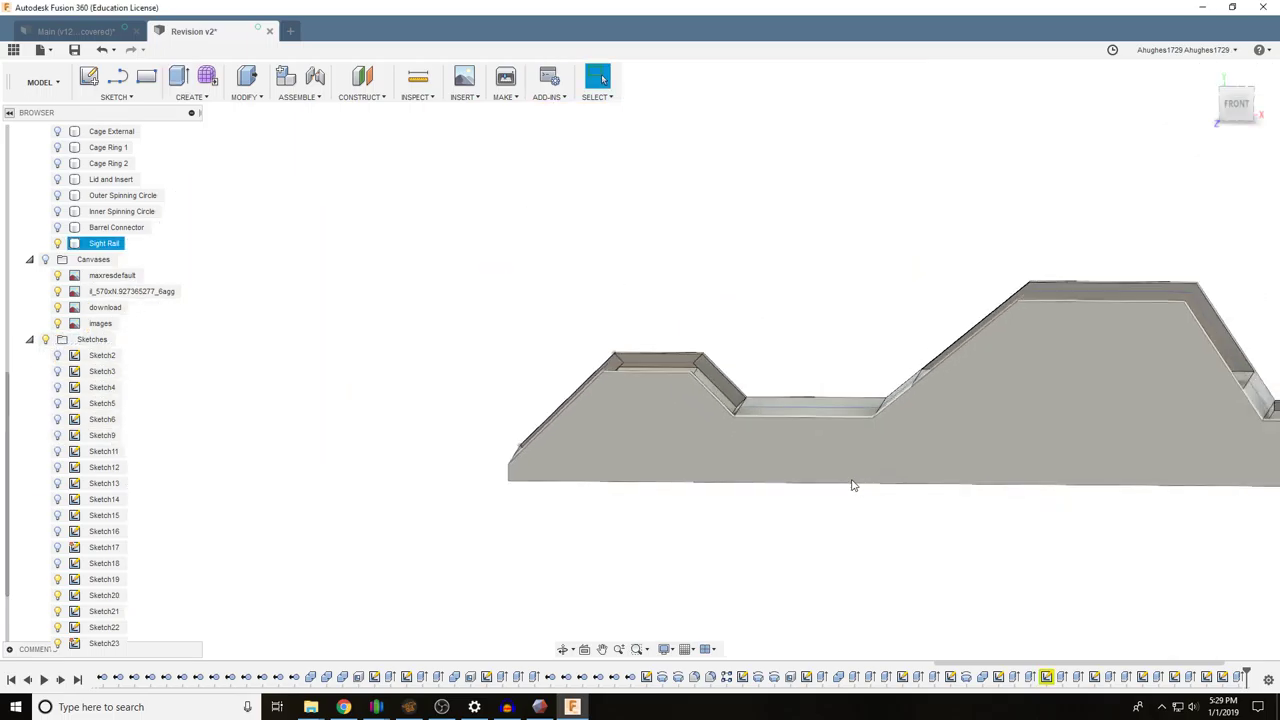
# Show the reference canvases and compare the sight rail's bumps and the valley between them with the minigun images
pyautogui.scroll(-1, 853, 485)
pyautogui.click(917, 358)
pyautogui.scroll(-3, 917, 358)
pyautogui.click(50, 260)
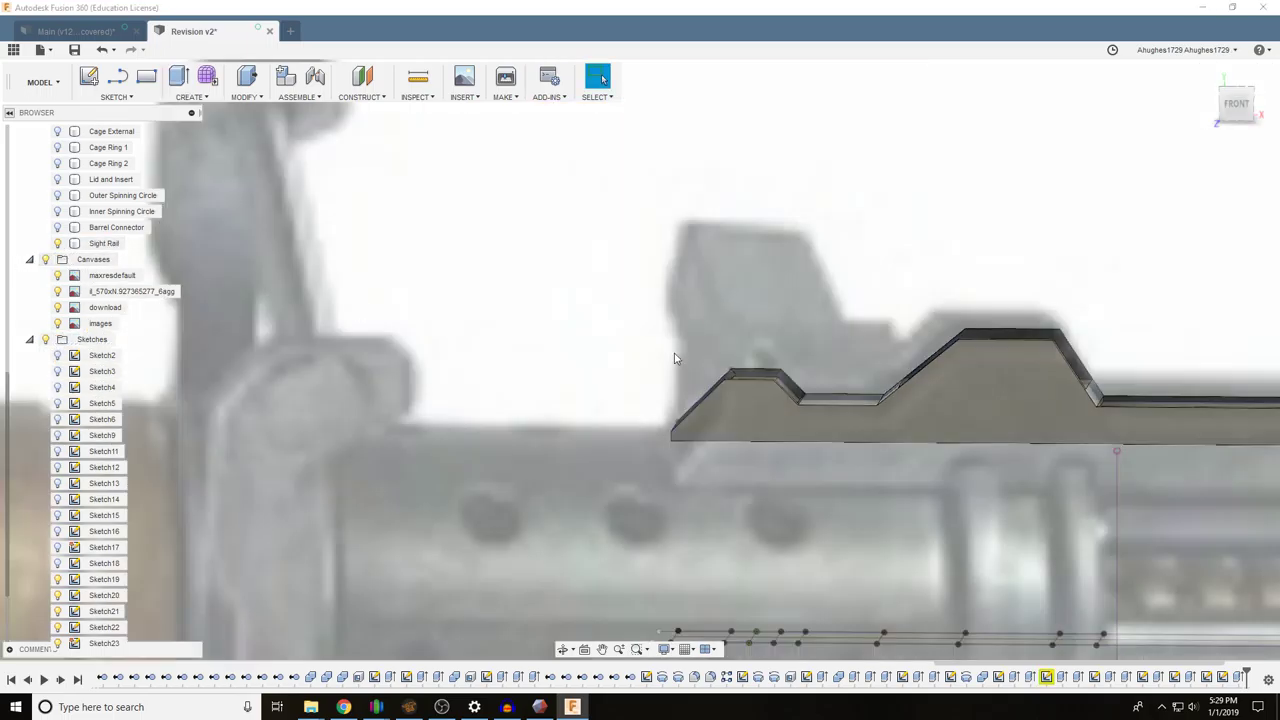
pyautogui.scroll(-3, 1060, 223)
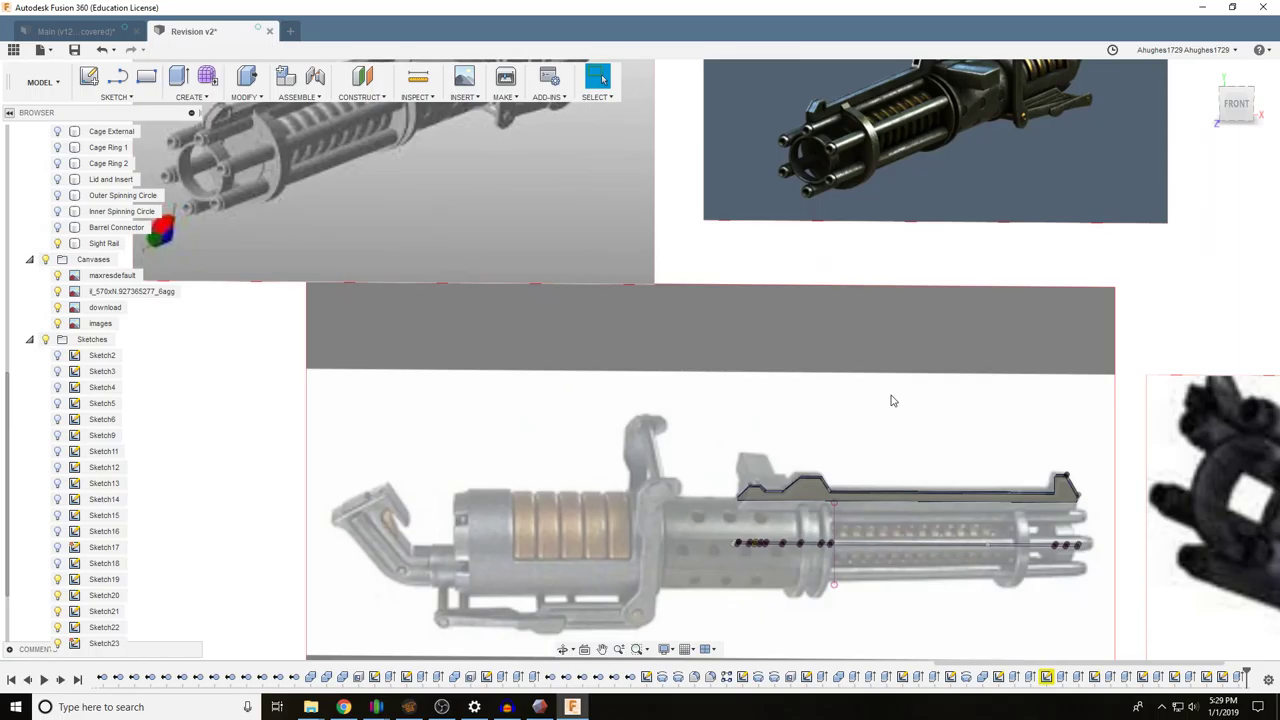
pyautogui.moveTo(893, 401); pyautogui.dragTo(700, 448, button='middle')
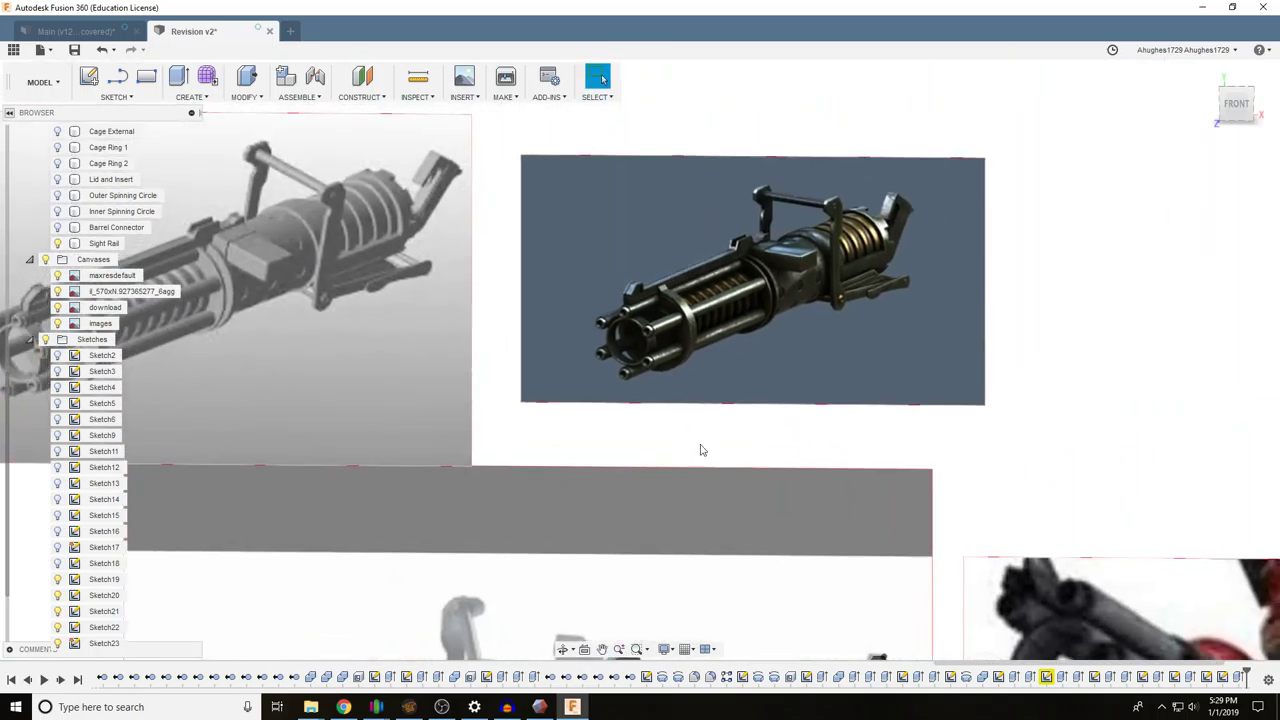
pyautogui.scroll(10, 802, 232)
pyautogui.scroll(-6, 850, 294)
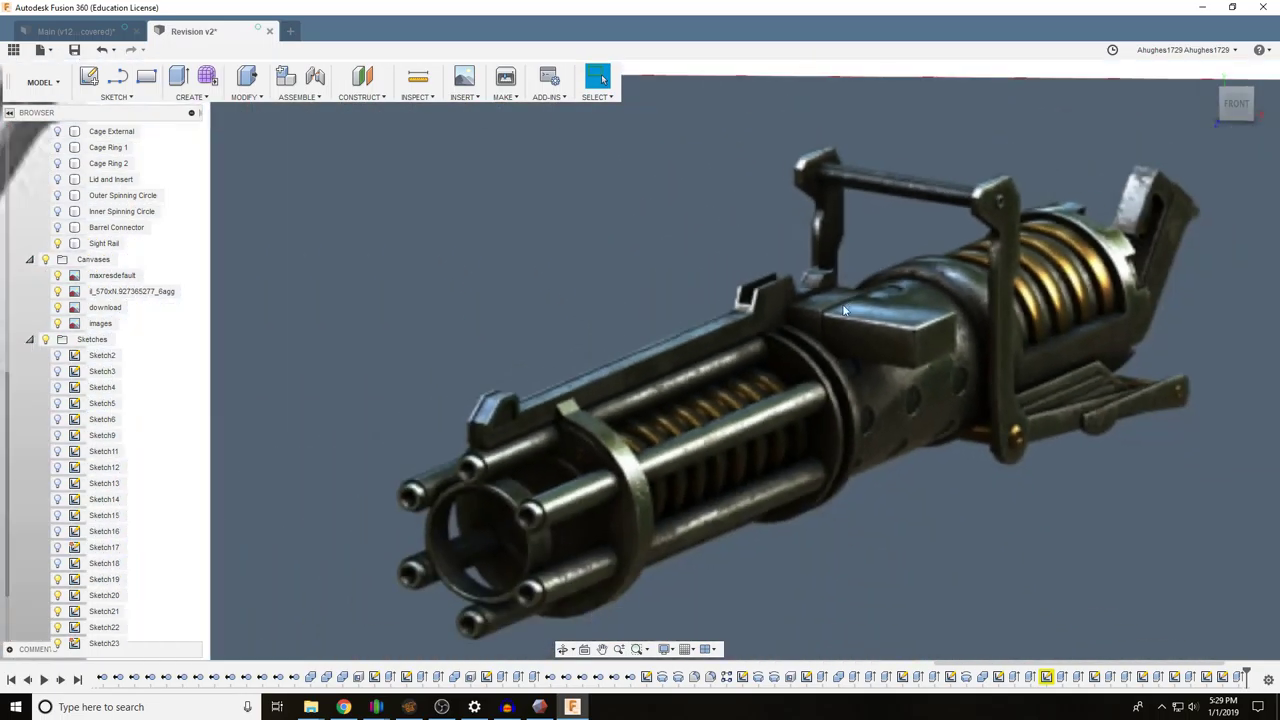
pyautogui.moveTo(700, 615); pyautogui.dragTo(777, 231, button='middle')
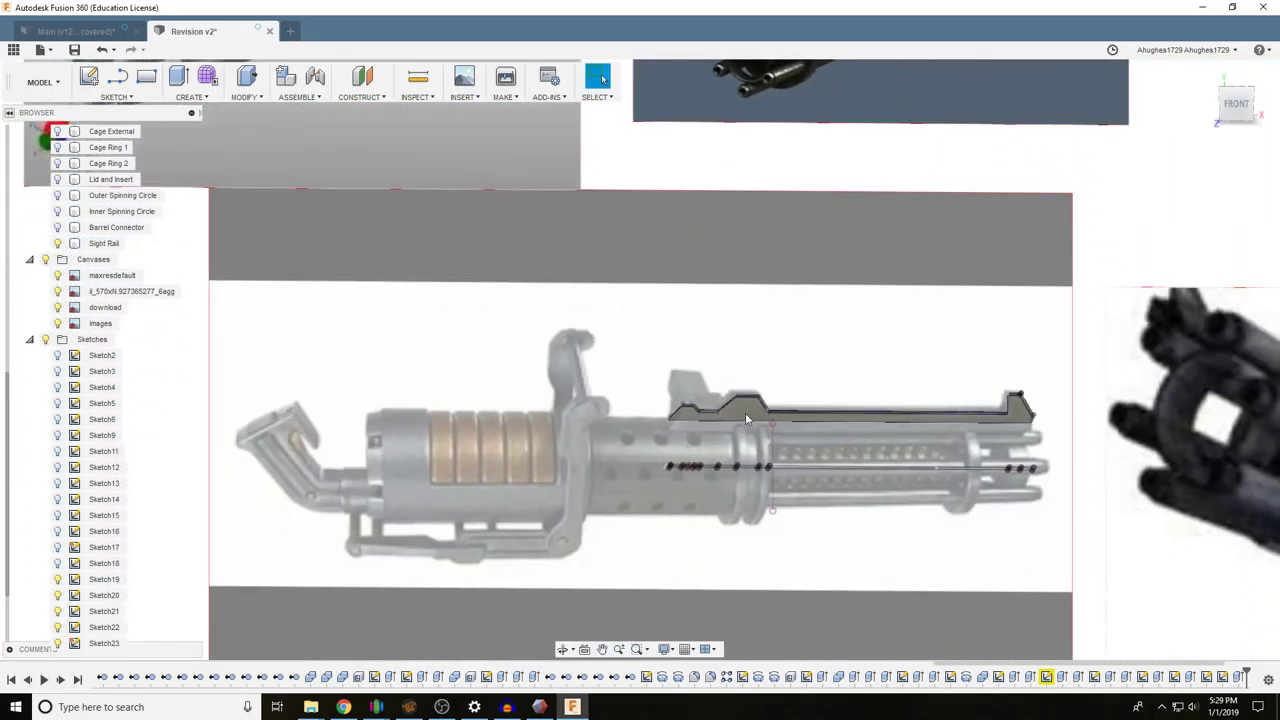
pyautogui.moveTo(1243, 99); pyautogui.dragTo(1230, 106)
pyautogui.keyDown('shift'); pyautogui.moveTo(765, 236); pyautogui.dragTo(886, 389, button='middle'); pyautogui.keyUp('shift')
pyautogui.scroll(5, 700, 400)
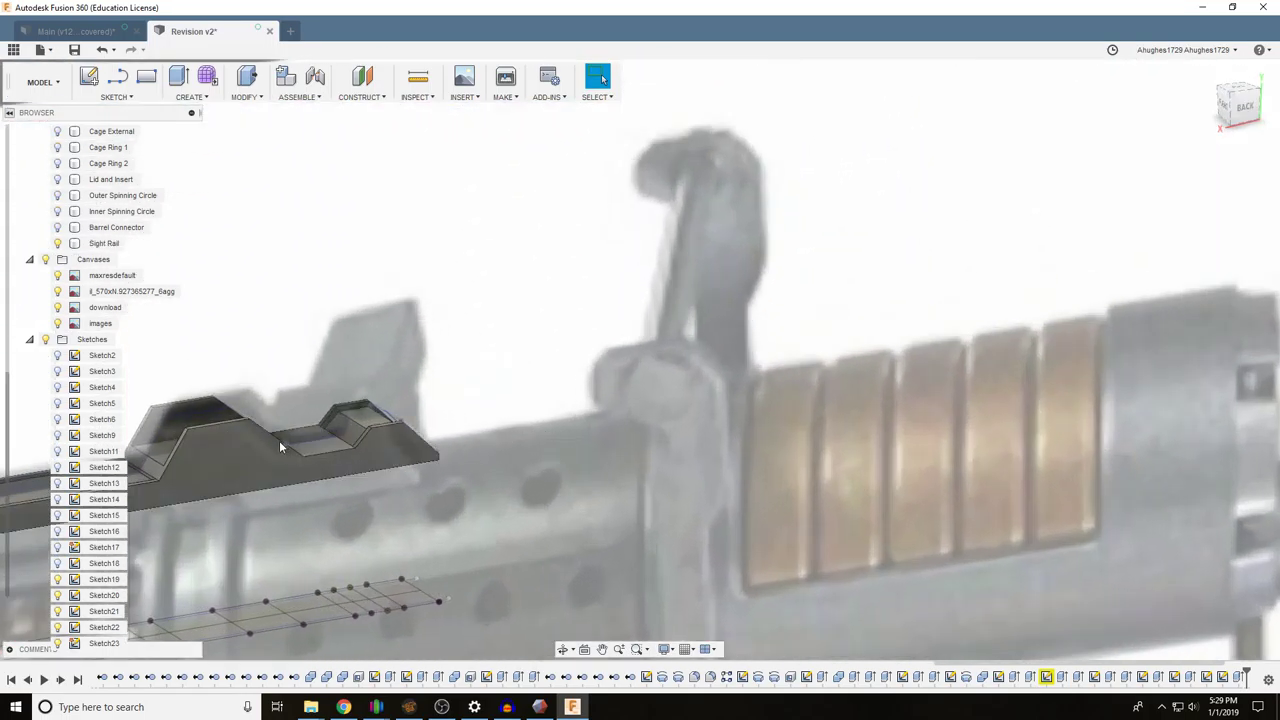
pyautogui.scroll(3, 260, 420)
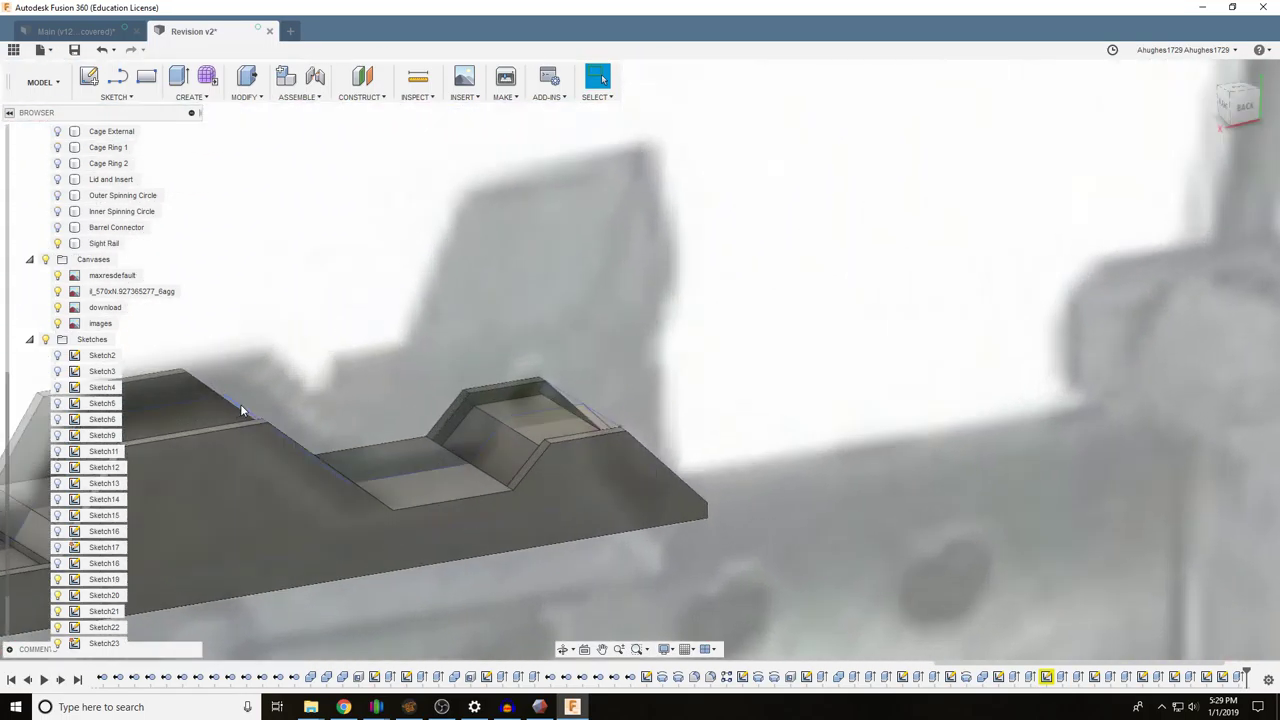
pyautogui.click(243, 97)
pyautogui.click(265, 164)
pyautogui.click(412, 477)
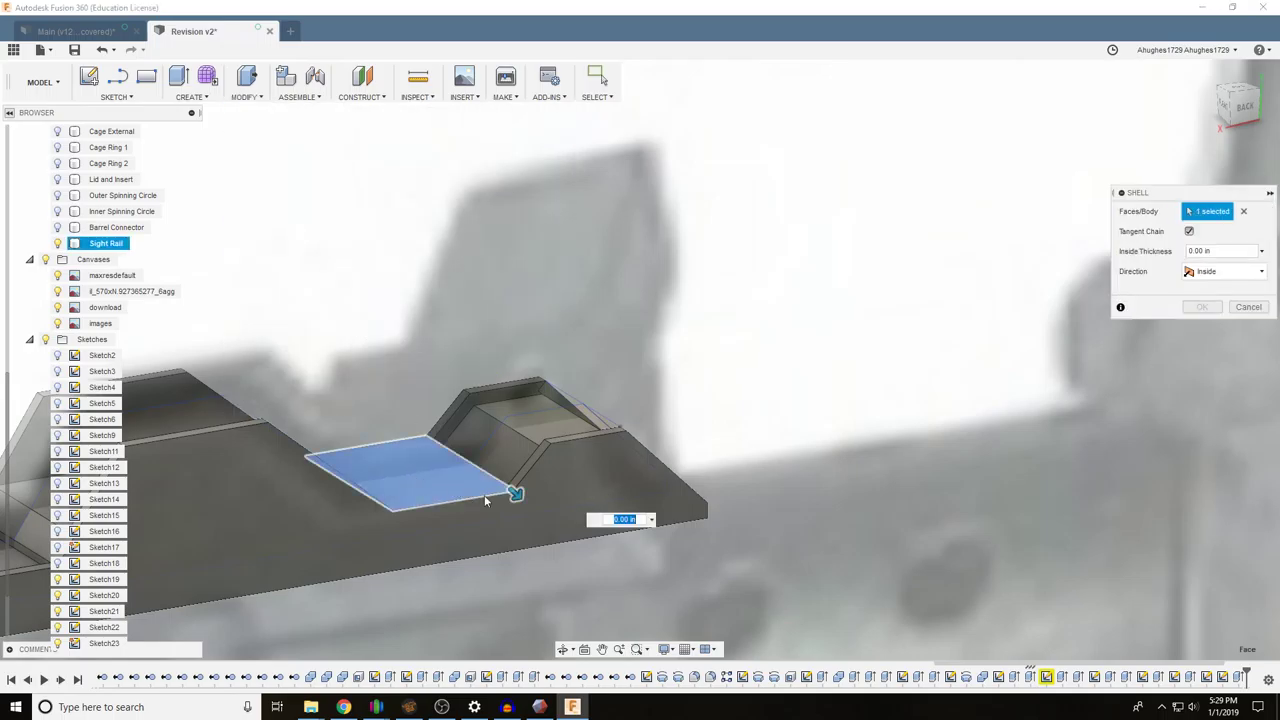
pyautogui.moveTo(516, 494)
pyautogui.mouseDown()
pyautogui.moveTo(540, 514)
pyautogui.moveTo(508, 486)
pyautogui.moveTo(517, 491)
pyautogui.mouseUp()
pyautogui.click(246, 97)
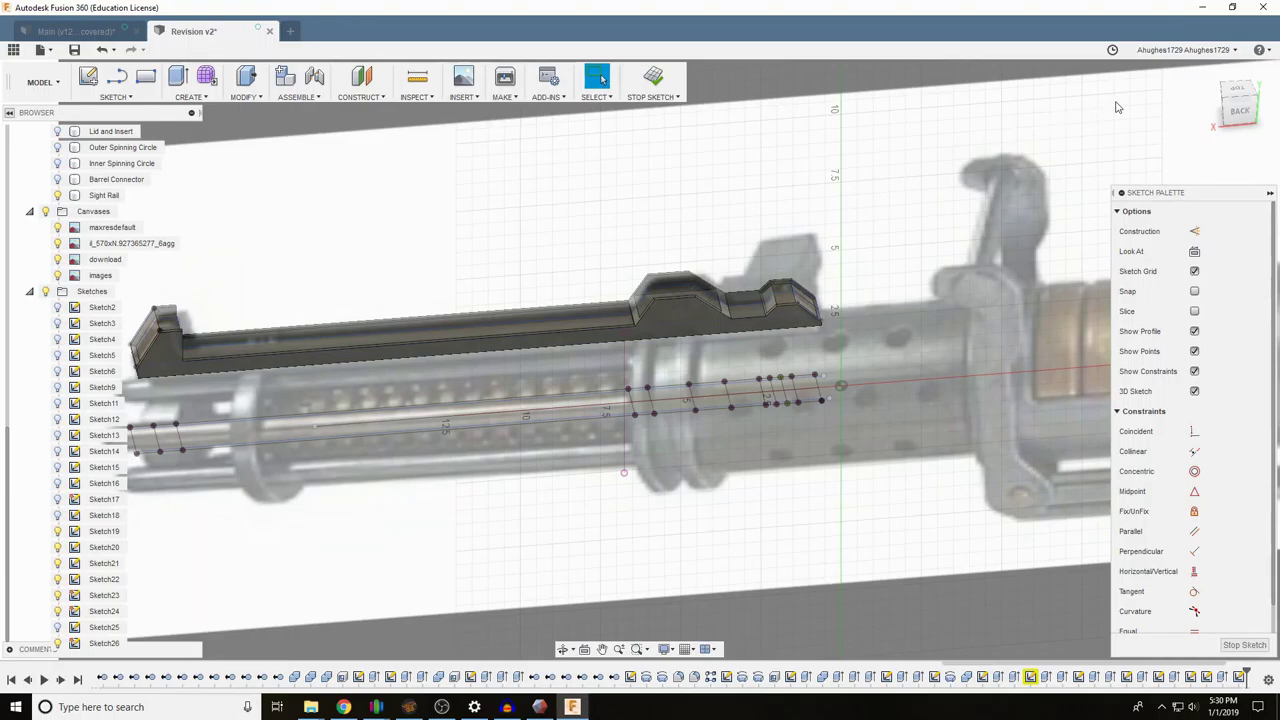
# Show the coils, barrels, main body, lid, cage, ring, spinning circle and barrel connector bodies and hide the reference canvases
pyautogui.moveTo(1240, 112); pyautogui.dragTo(1121, 112)
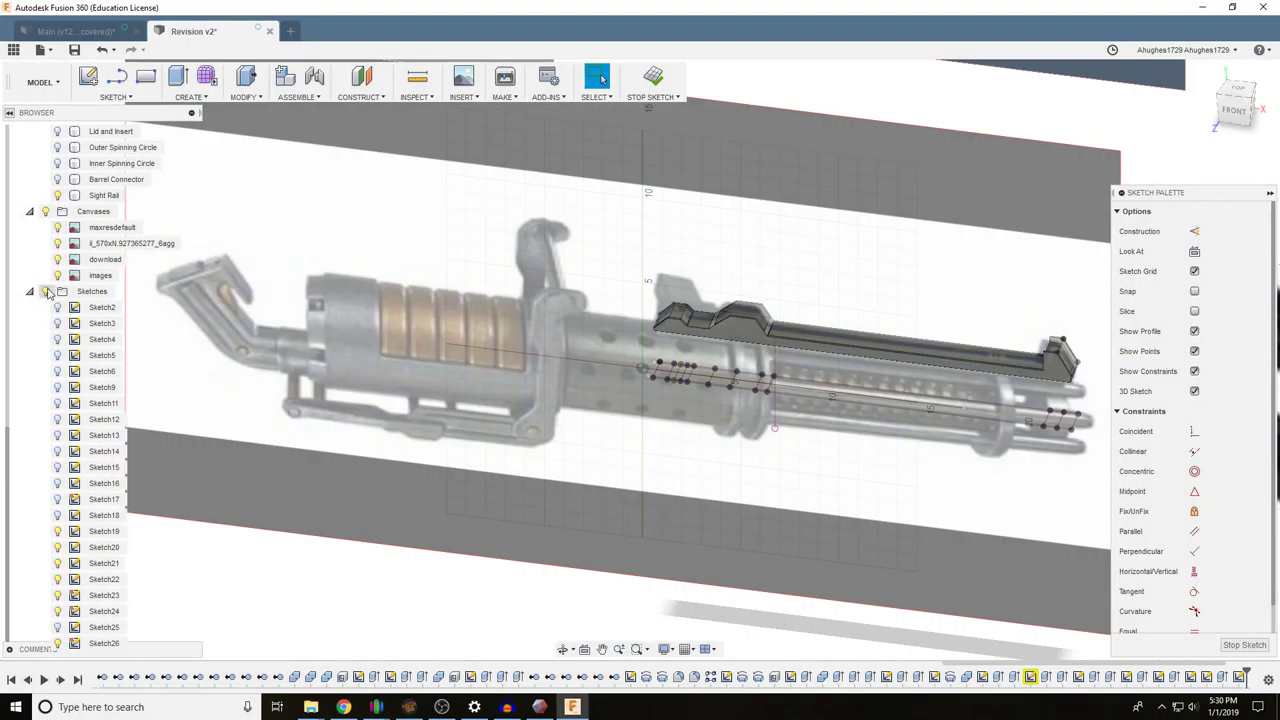
pyautogui.scroll(5, 46, 270)
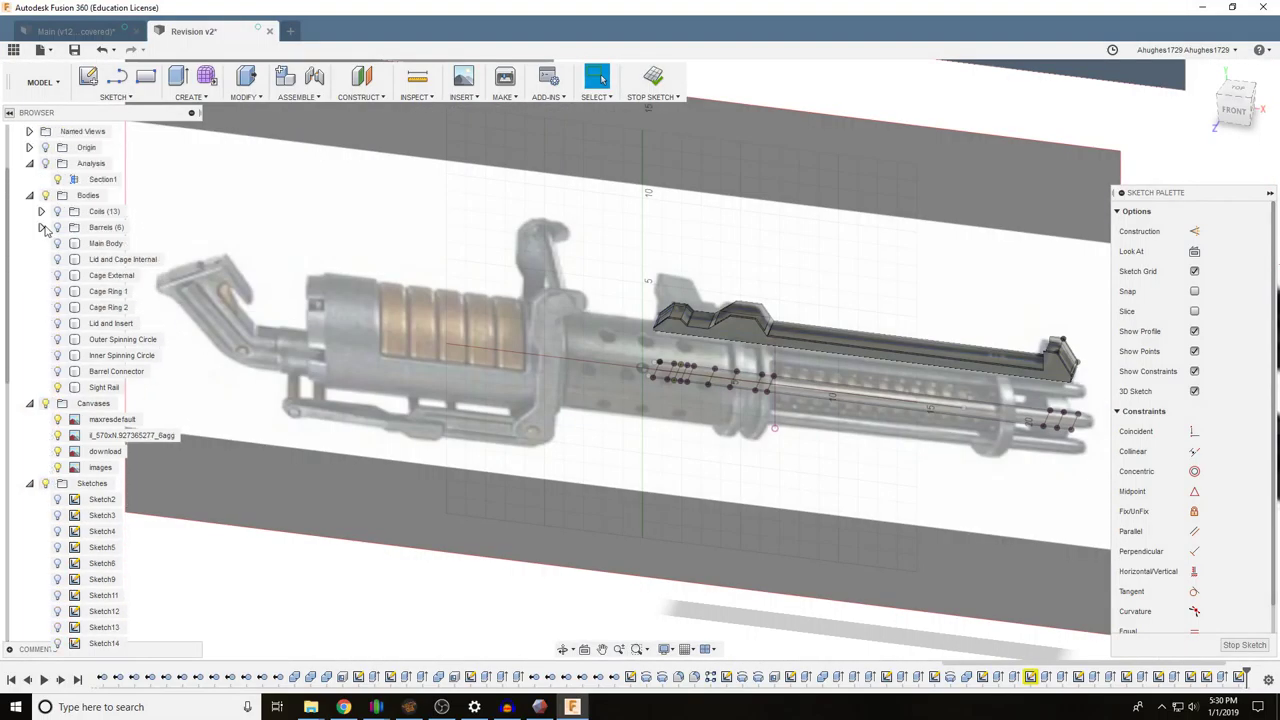
pyautogui.click(56, 214)
pyautogui.click(57, 229)
pyautogui.click(58, 245)
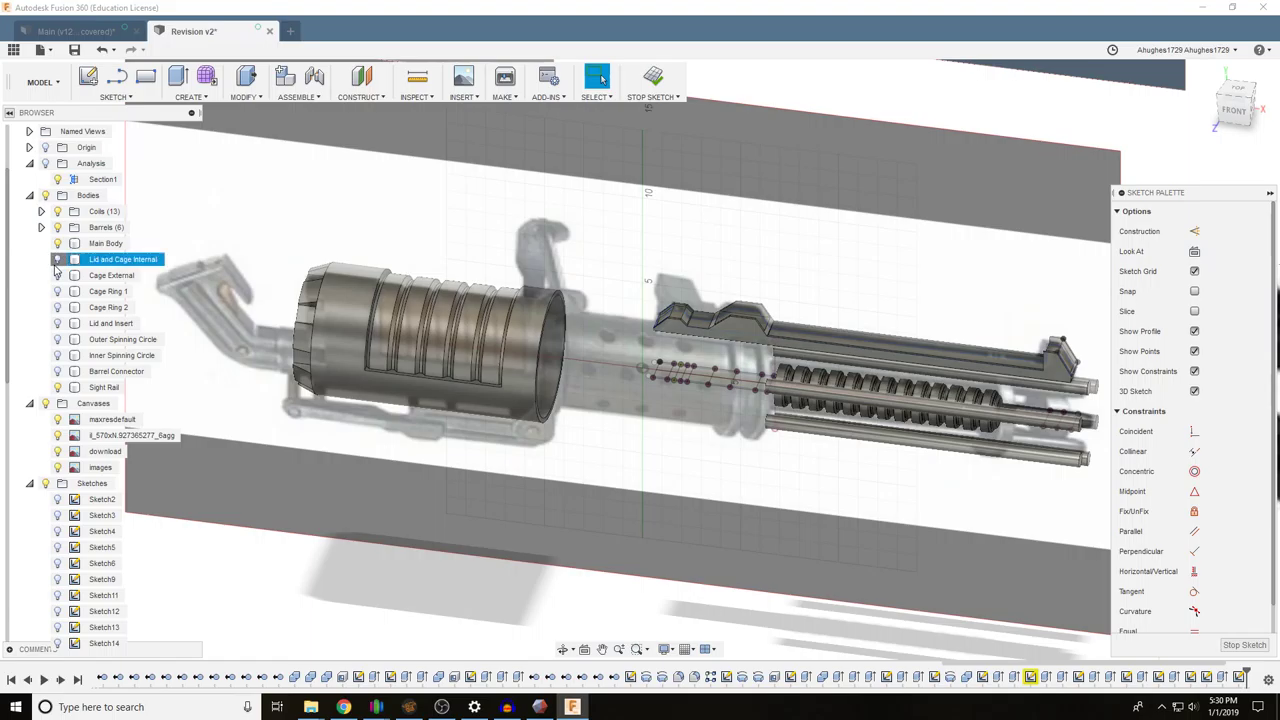
pyautogui.click(58, 260)
pyautogui.click(60, 308)
pyautogui.click(60, 292)
pyautogui.click(59, 277)
pyautogui.click(59, 324)
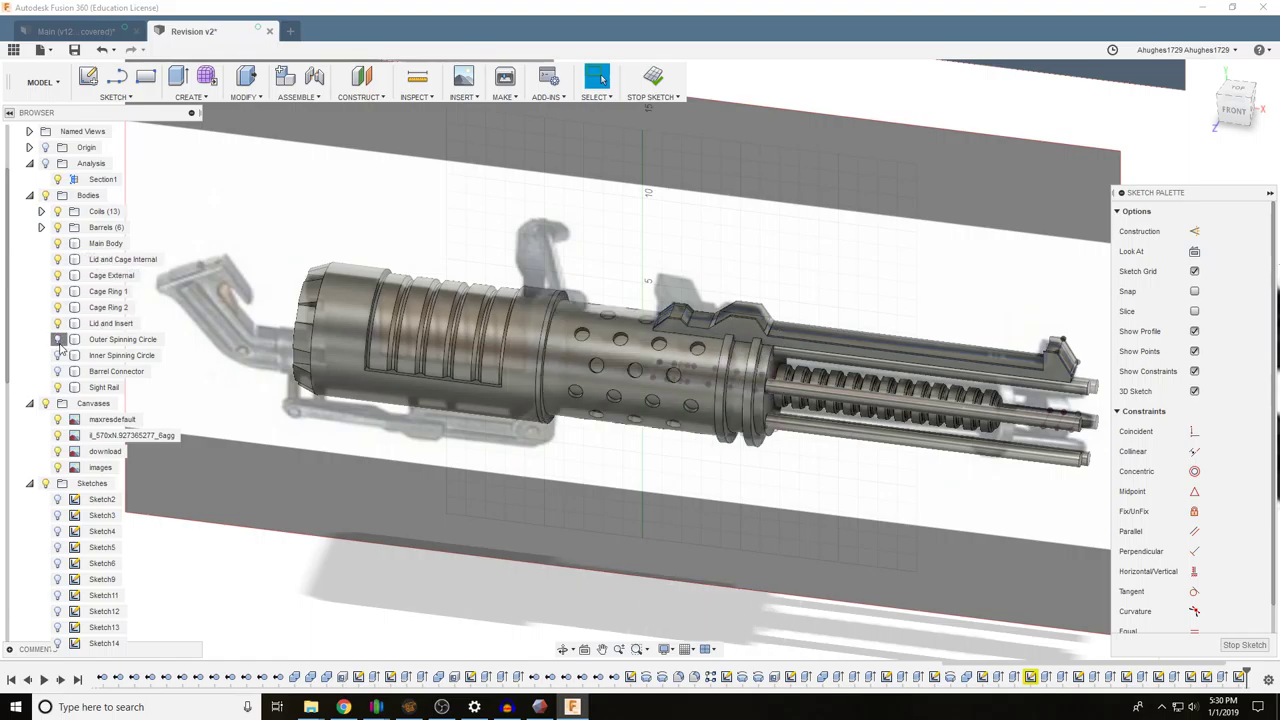
pyautogui.click(58, 340)
pyautogui.click(58, 357)
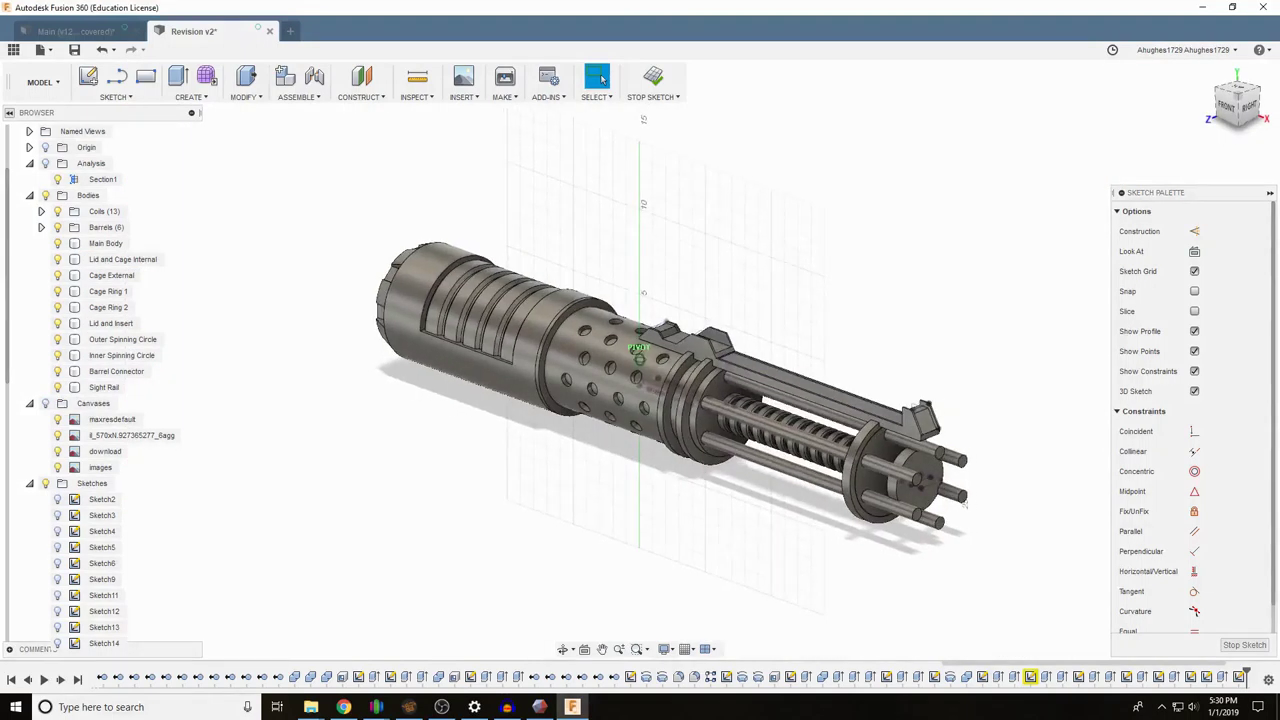
pyautogui.moveTo(612, 378)
pyautogui.keyDown('shift'); pyautogui.mouseDown(button='middle')
pyautogui.moveTo(662, 325)
pyautogui.moveTo(716, 342)
pyautogui.mouseUp(button='middle'); pyautogui.keyUp('shift')
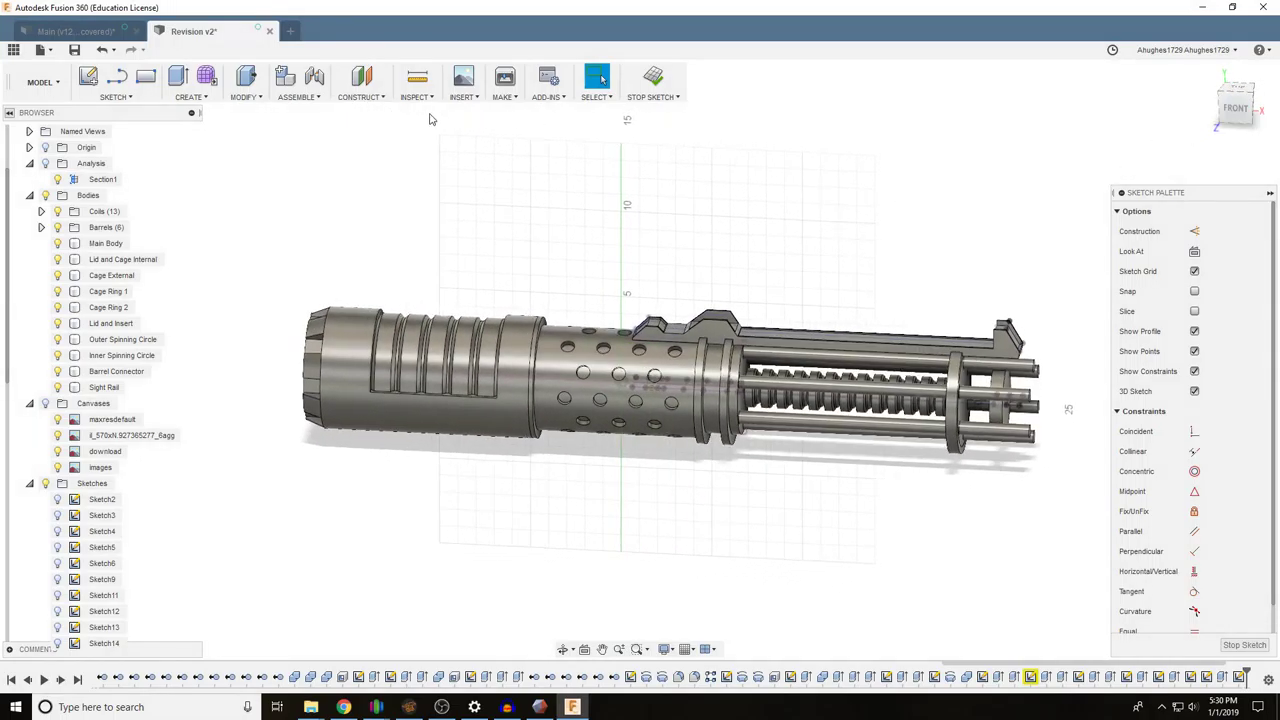
# Switch to the Main design and examine the slotted box beside the sight rail's rear bumps on the perforated cage
pyautogui.click(100, 33)
pyautogui.moveTo(1227, 113)
pyautogui.mouseDown()
pyautogui.moveTo(1115, 147)
pyautogui.moveTo(1062, 118)
pyautogui.moveTo(1040, 72)
pyautogui.moveTo(1074, 138)
pyautogui.mouseUp()
pyautogui.scroll(5, 511, 246)
pyautogui.scroll(3, 549, 291)
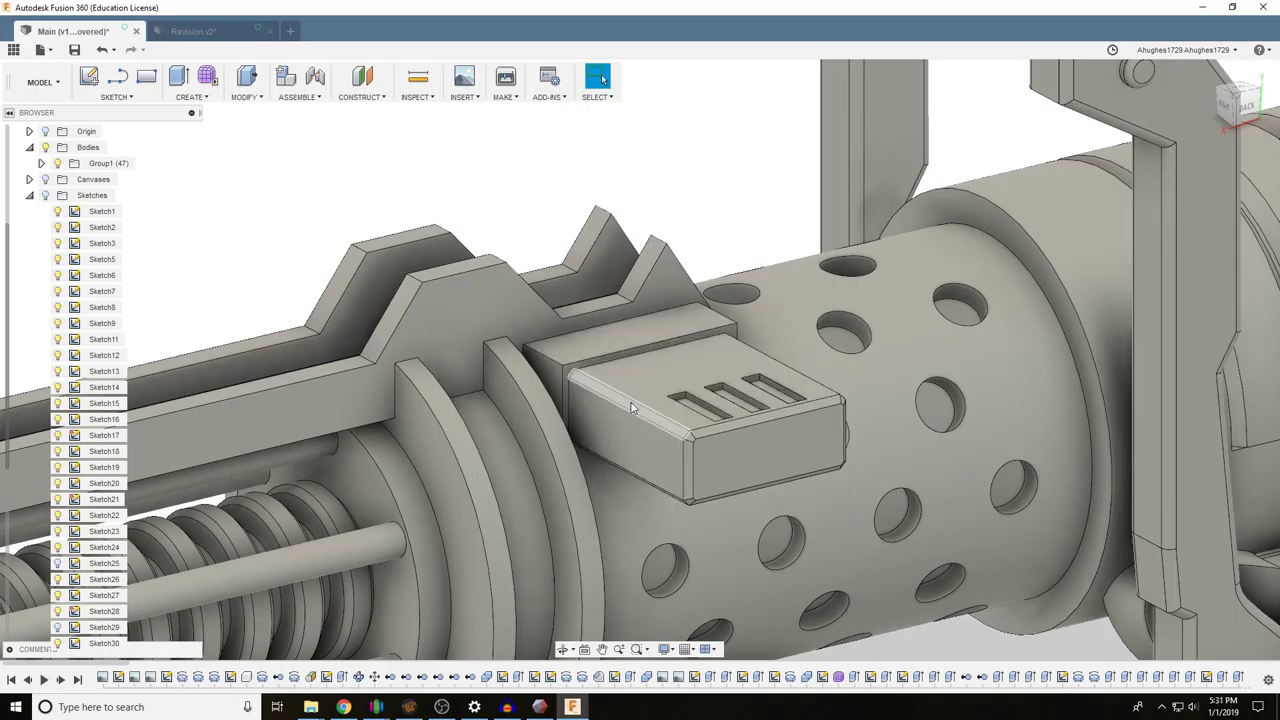
# Check the slotted box in the Main design from its other side, switch back to Revision, and show the reference canvases
pyautogui.scroll(-1, 632, 407)
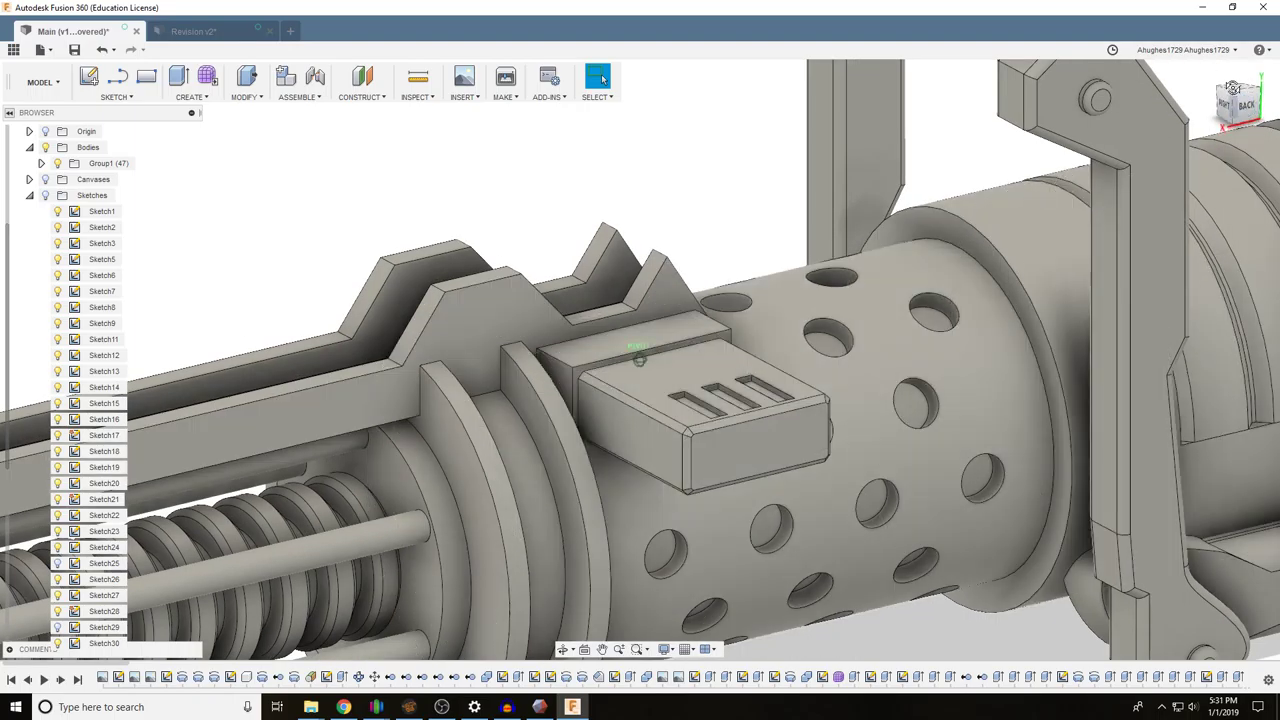
pyautogui.moveTo(1233, 88)
pyautogui.mouseDown()
pyautogui.moveTo(1210, 45)
pyautogui.moveTo(1145, 90)
pyautogui.moveTo(1173, 125)
pyautogui.moveTo(1156, 89)
pyautogui.moveTo(1237, 122)
pyautogui.moveTo(1253, 113)
pyautogui.mouseUp()
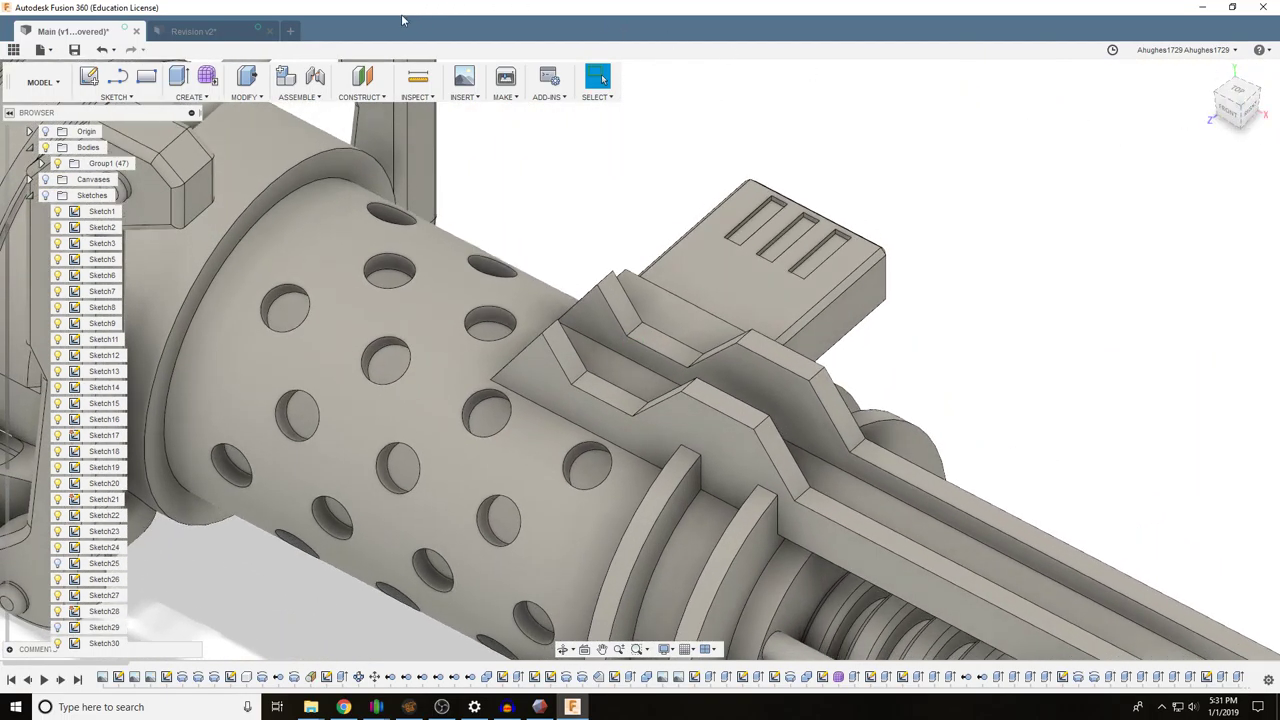
pyautogui.click(238, 29)
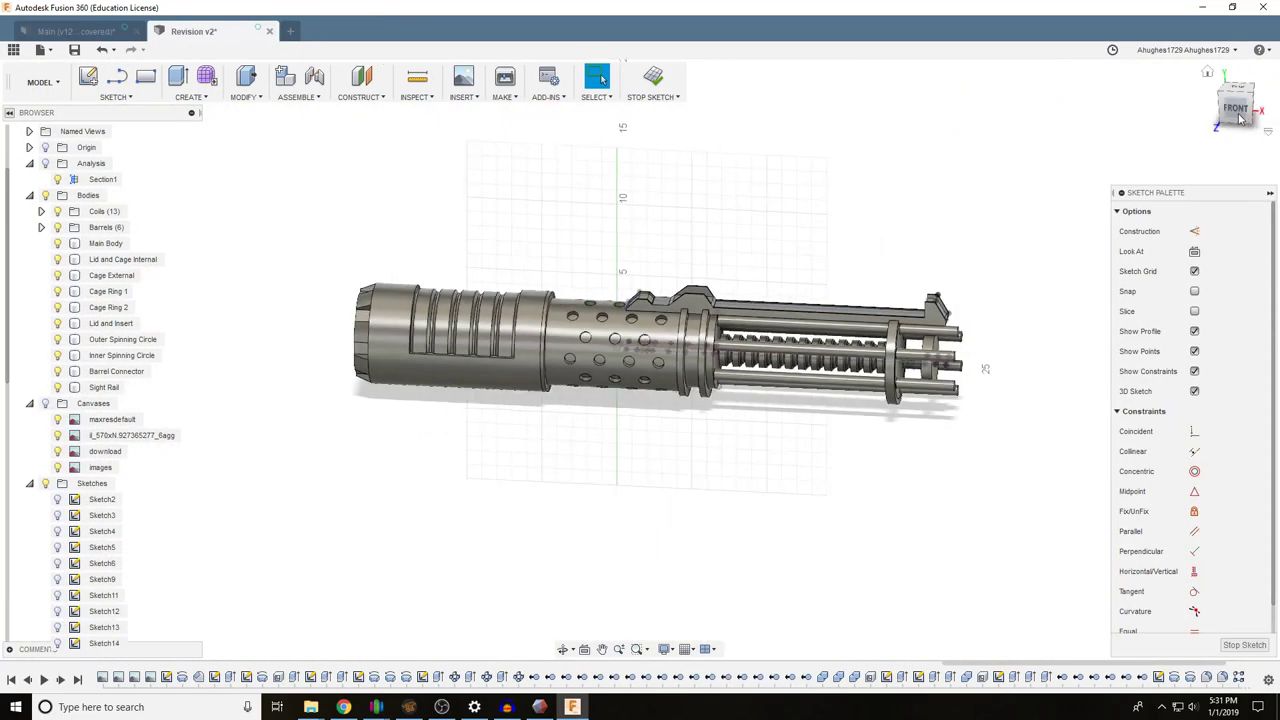
pyautogui.click(1247, 118)
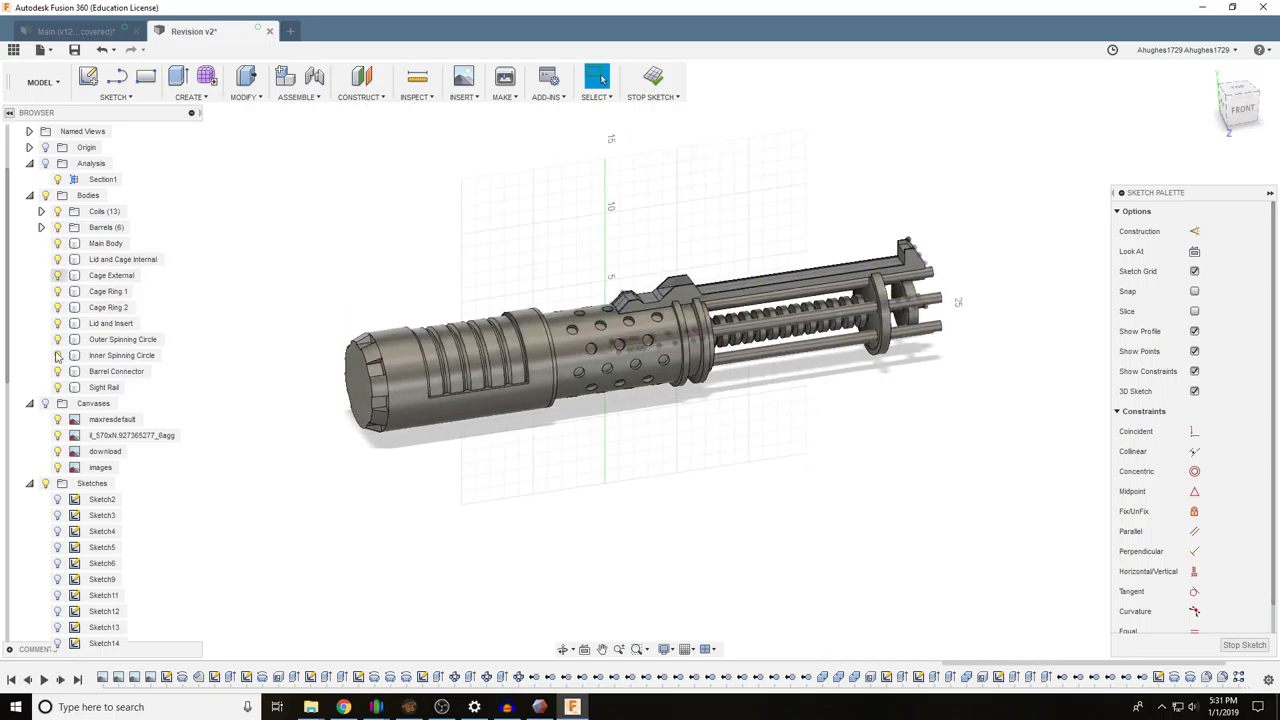
pyautogui.click(46, 403)
pyautogui.moveTo(806, 194); pyautogui.dragTo(710, 288, button='middle')
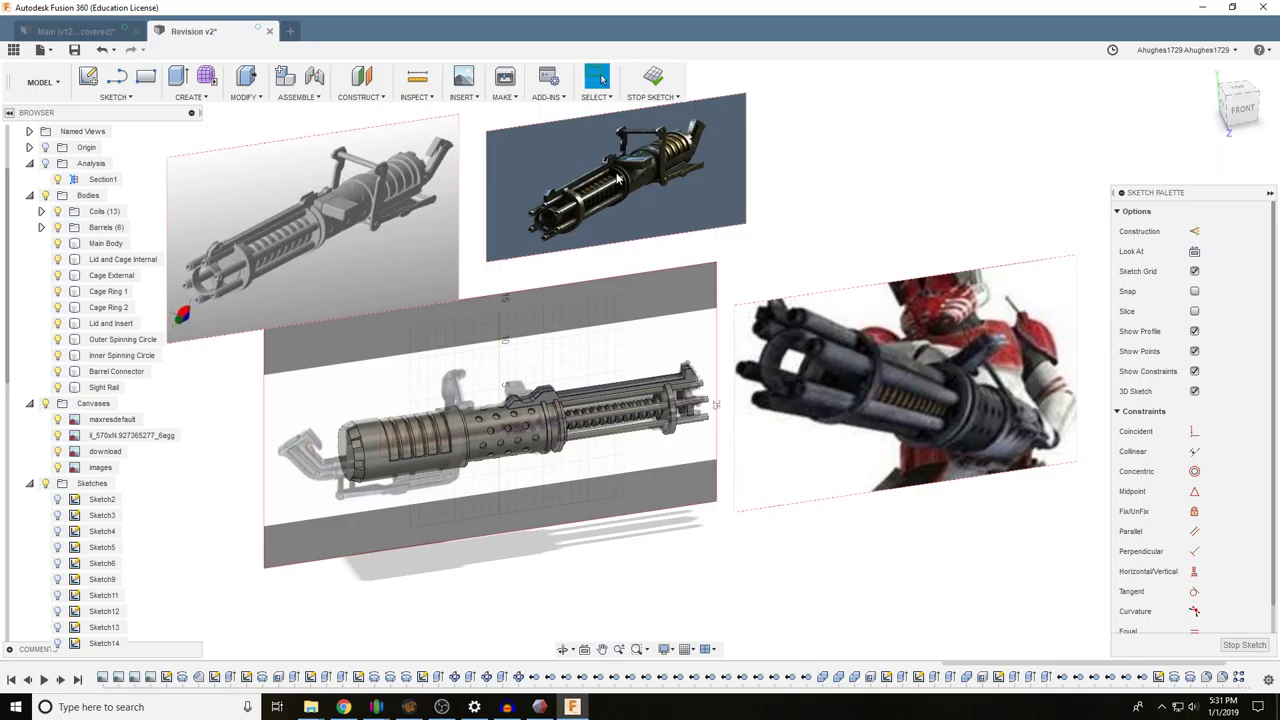
# Examine the box beside the sight rail in the reference images, compare it with the Main design, and return to Revision
pyautogui.click(1222, 122)
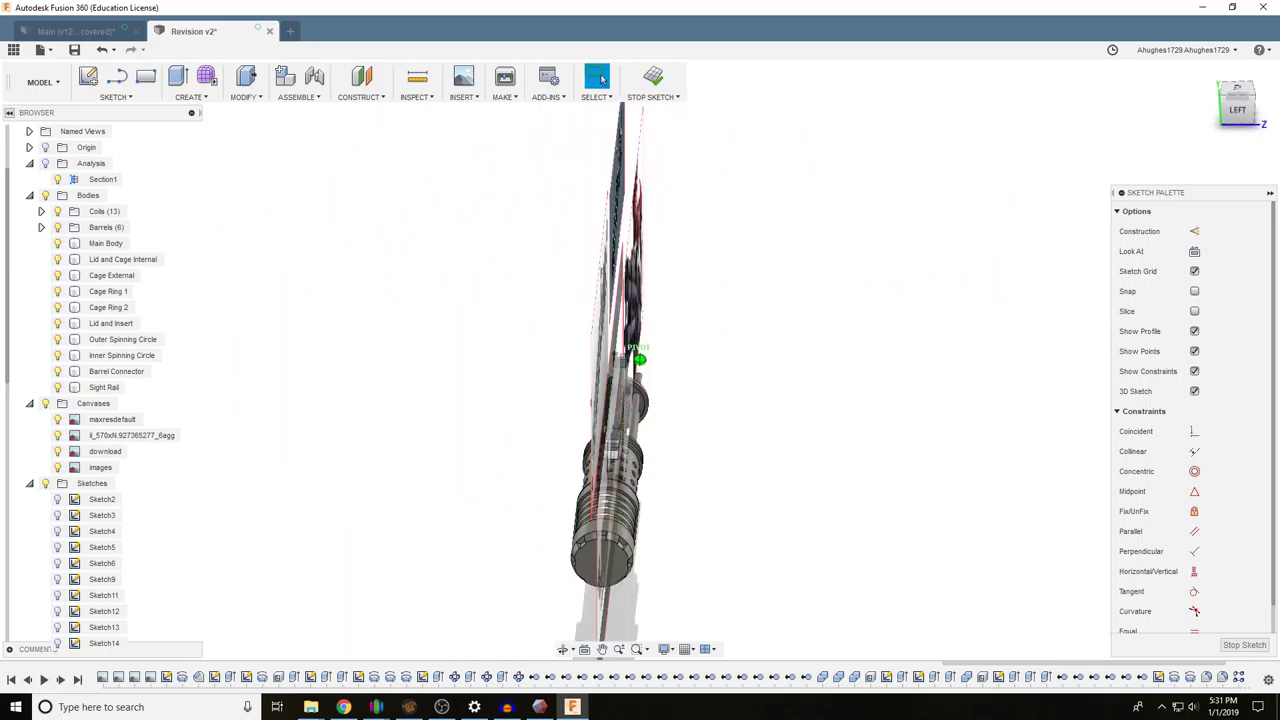
pyautogui.keyDown('shift'); pyautogui.moveTo(850, 335); pyautogui.dragTo(1025, 290); pyautogui.keyUp('shift')
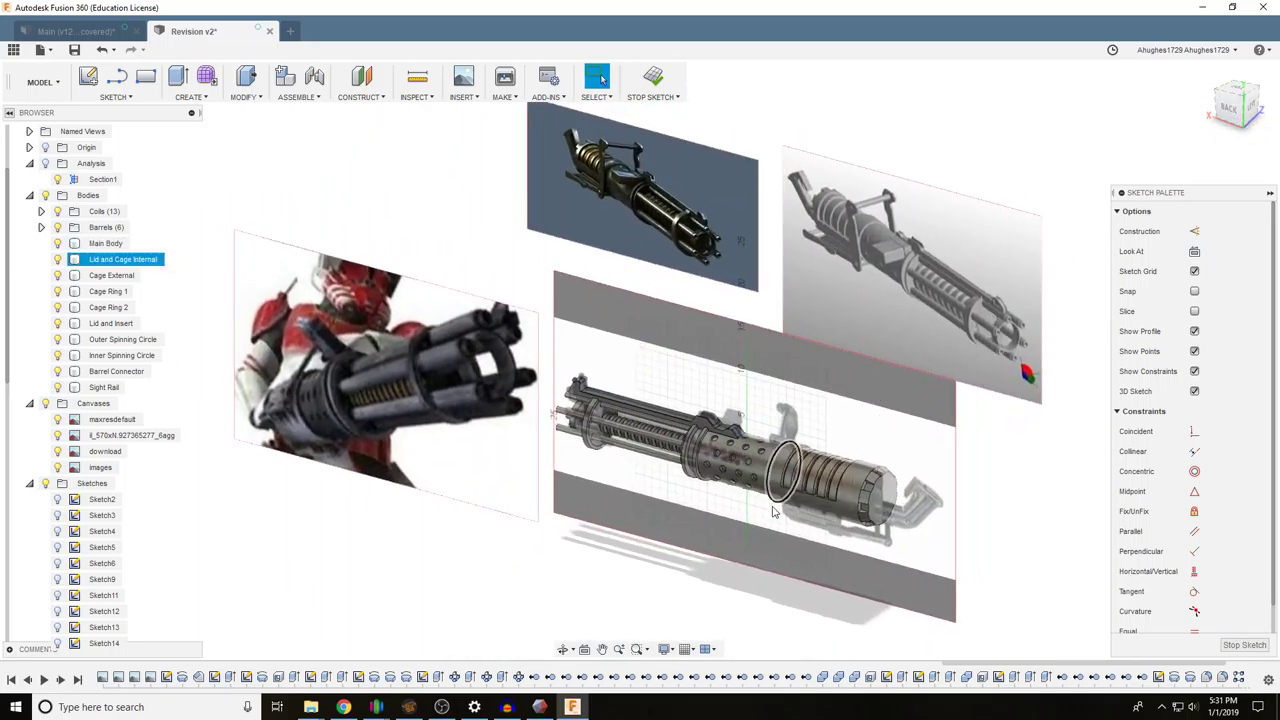
pyautogui.scroll(3, 724, 546)
pyautogui.scroll(3, 722, 543)
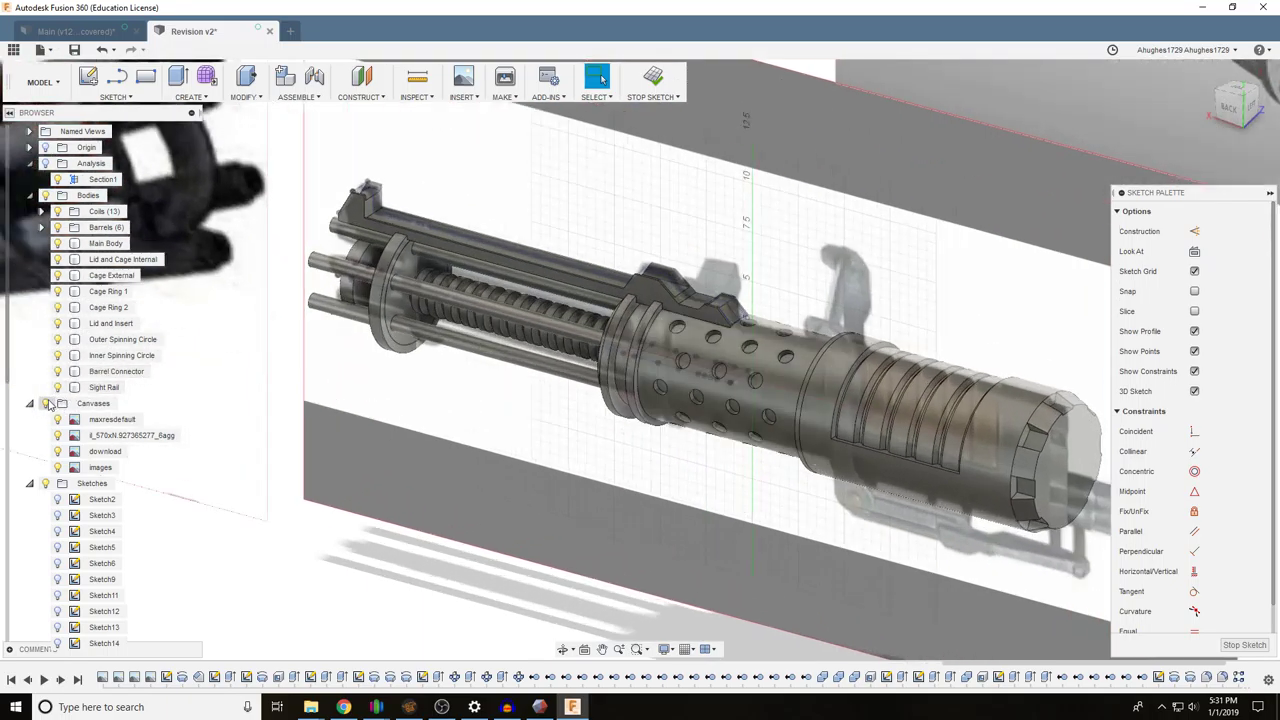
pyautogui.scroll(2, 48, 404)
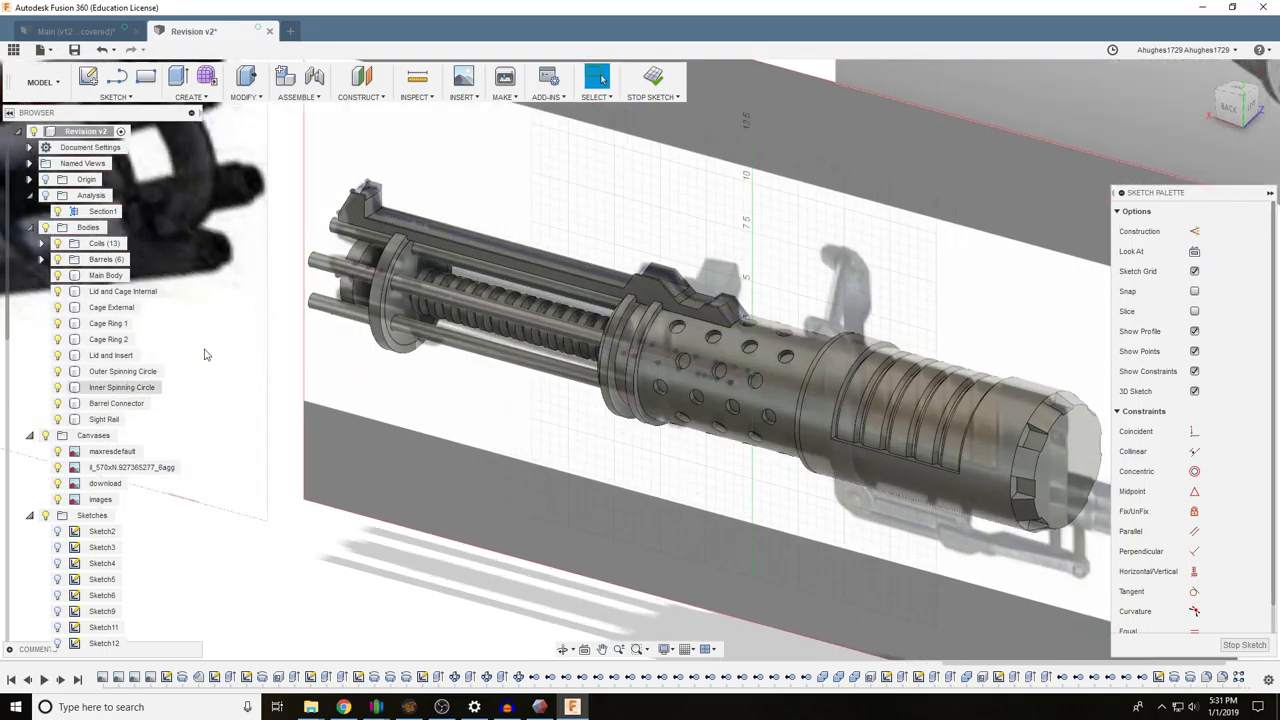
pyautogui.scroll(-6, 570, 454)
pyautogui.scroll(5, 497, 188)
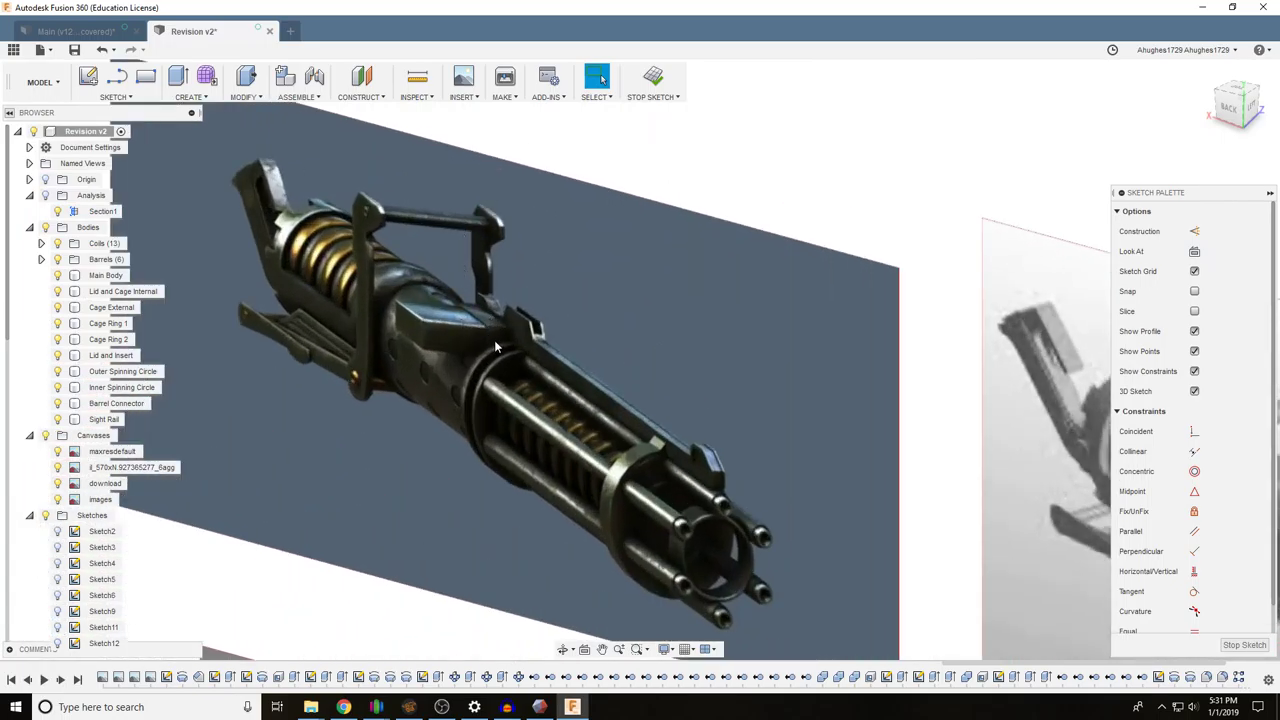
pyautogui.moveTo(661, 376); pyautogui.dragTo(732, 172, button='middle')
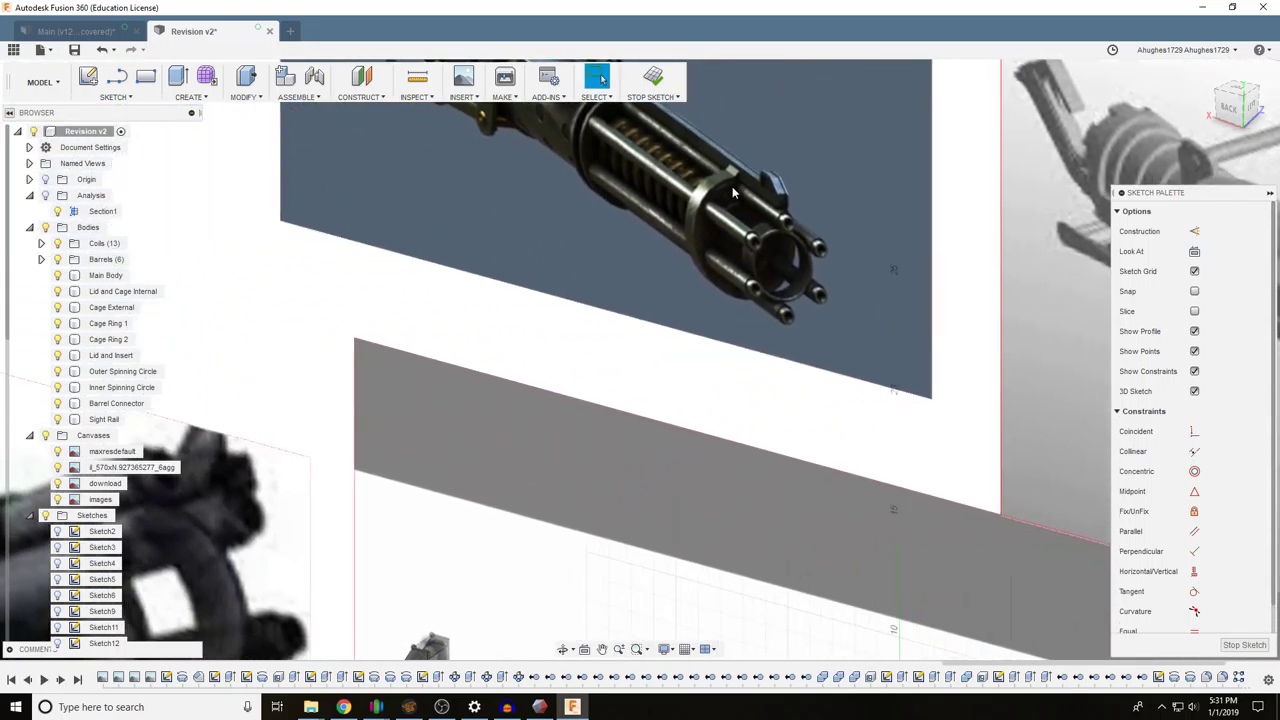
pyautogui.moveTo(383, 379); pyautogui.dragTo(647, 257, button='middle')
pyautogui.scroll(-2, 632, 268)
pyautogui.moveTo(783, 381); pyautogui.dragTo(733, 356, button='middle')
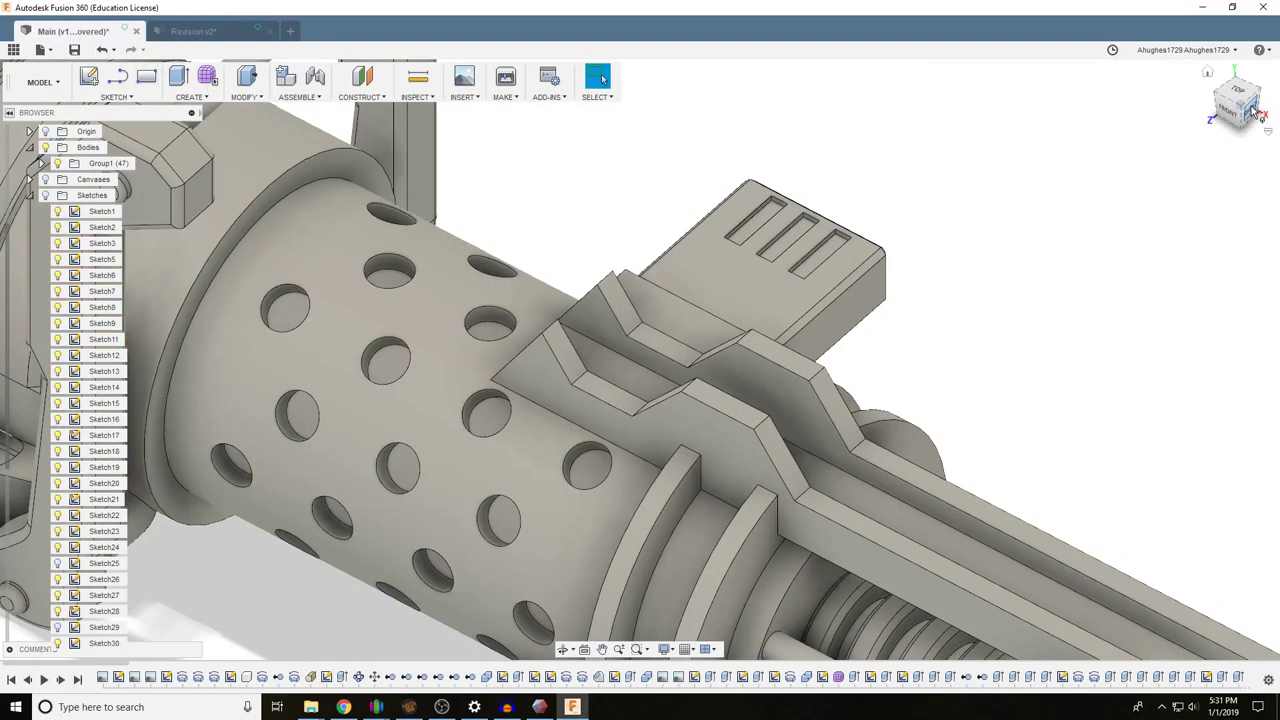
pyautogui.moveTo(1252, 112); pyautogui.dragTo(1178, 140)
pyautogui.scroll(-2, 810, 405)
pyautogui.click(230, 35)
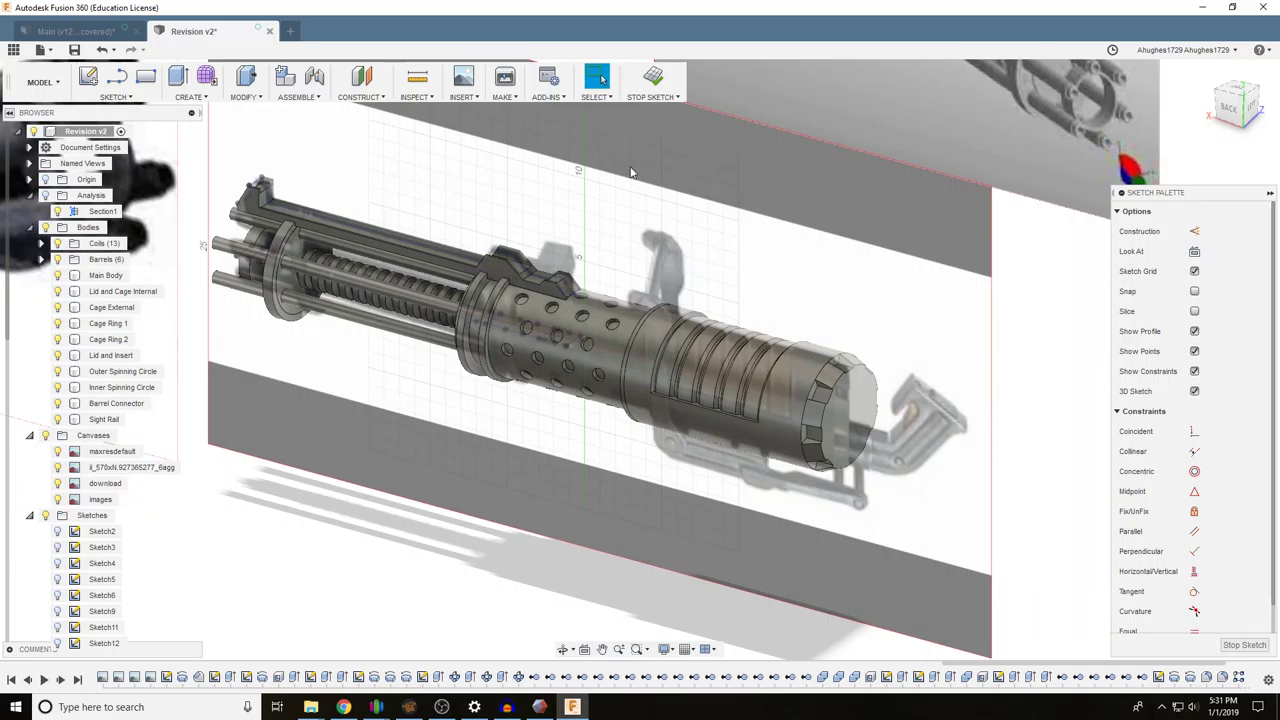
# Finish the open sketch and start a new one in the back view near the sight rail's rear bumps
pyautogui.click(470, 275)
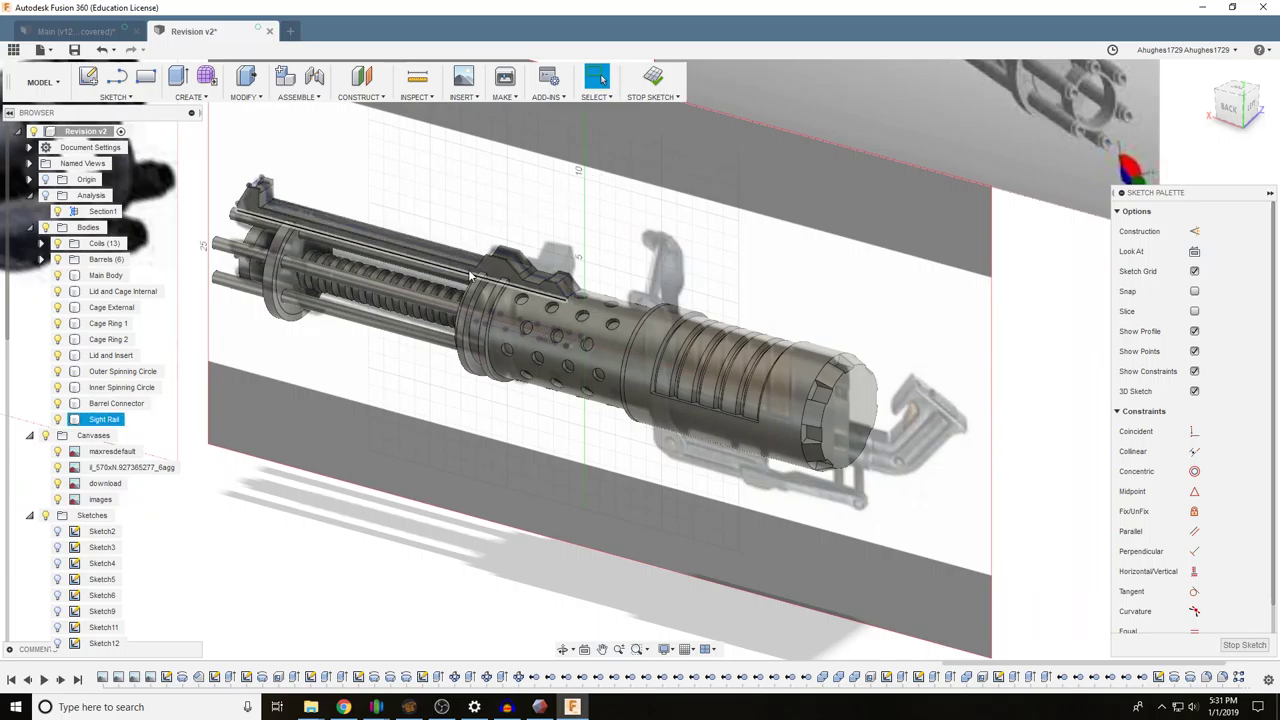
pyautogui.scroll(3, 471, 276)
pyautogui.click(1238, 110)
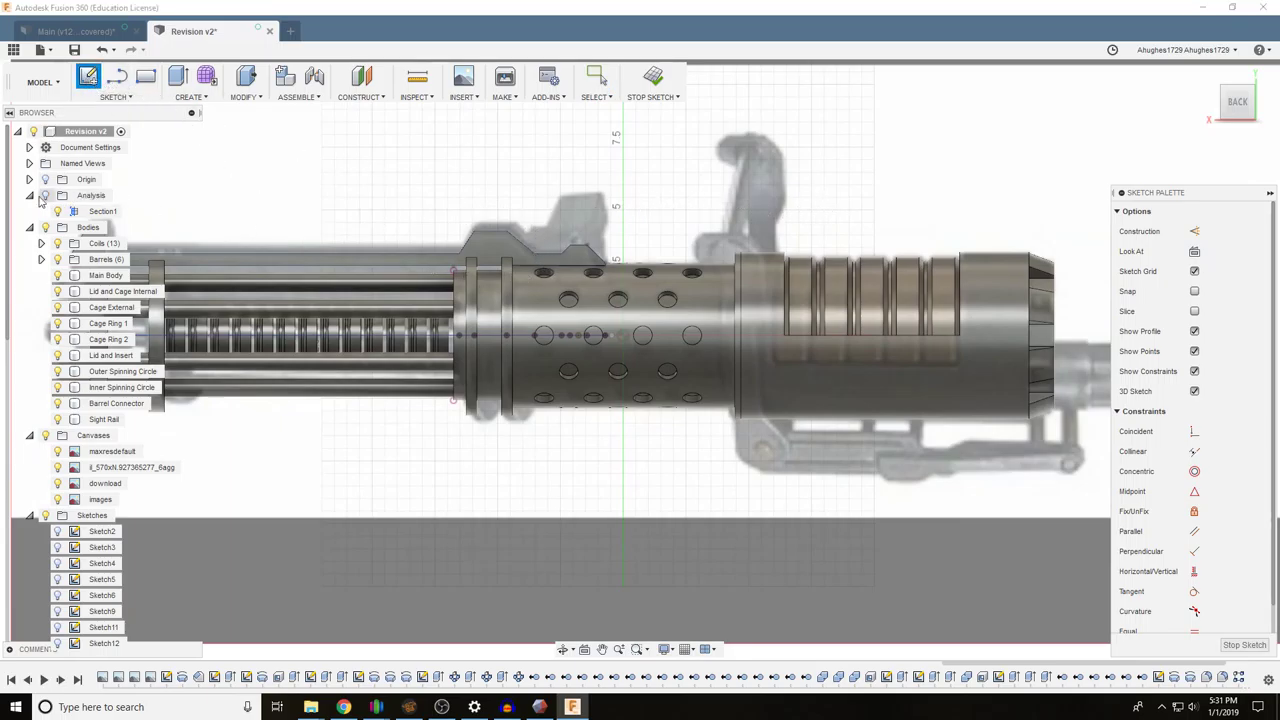
pyautogui.click(1231, 646)
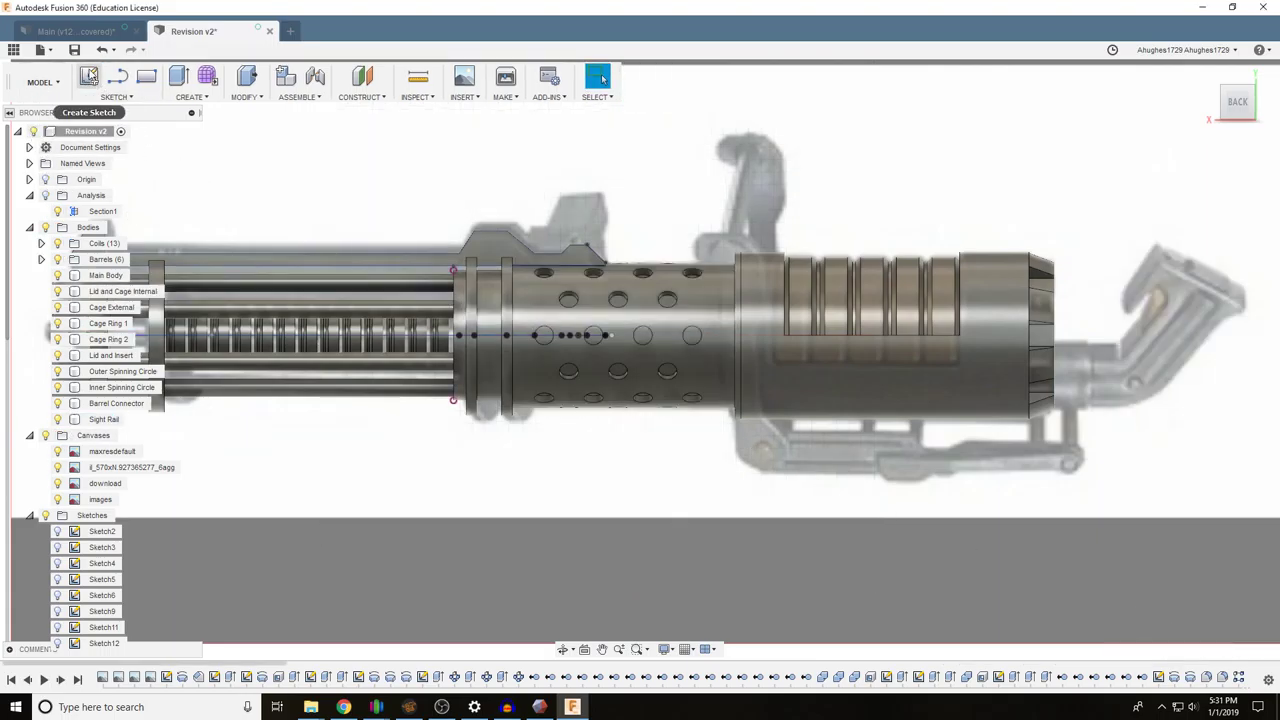
pyautogui.click(89, 77)
pyautogui.click(577, 284)
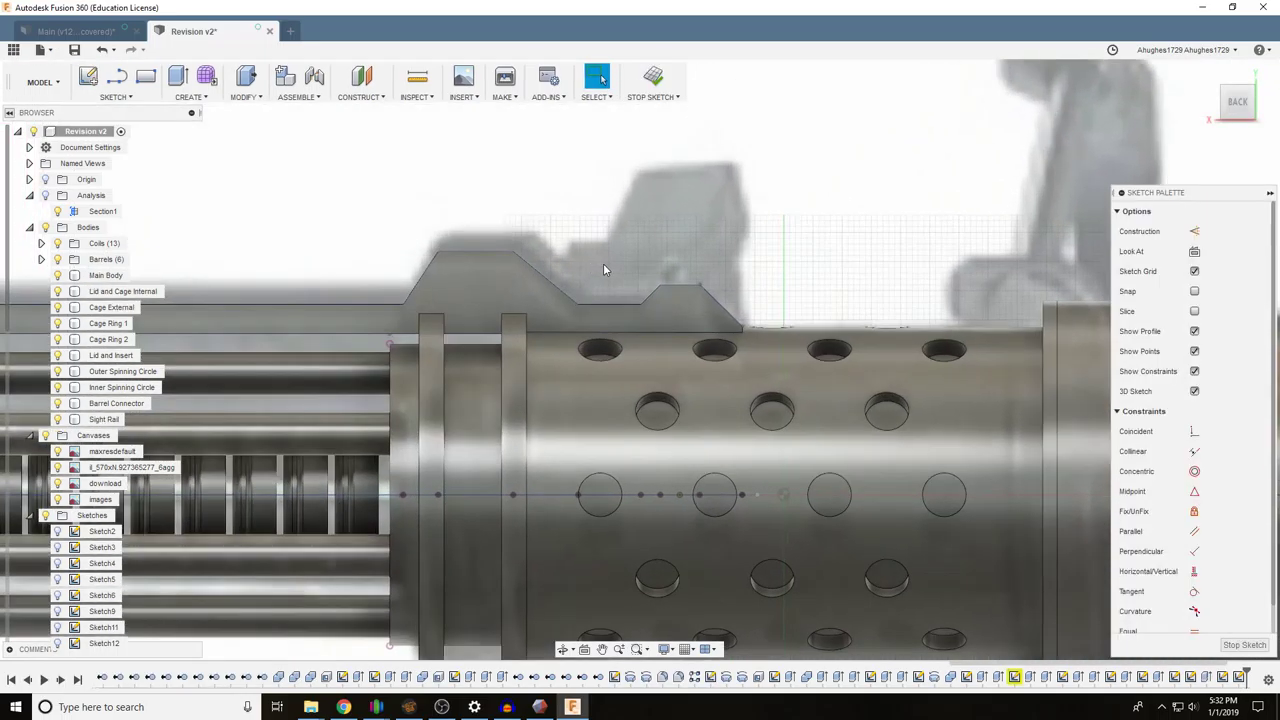
pyautogui.press('l')
pyautogui.scroll(2, 535, 323)
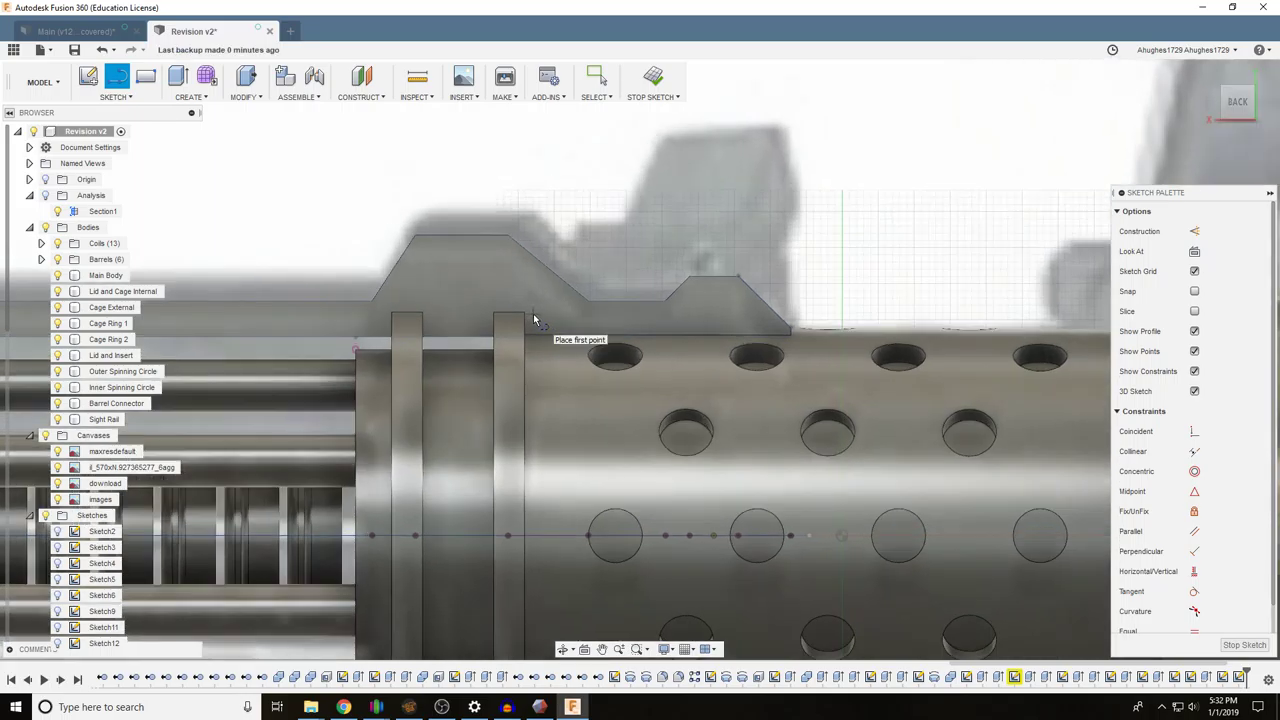
pyautogui.click(533, 316)
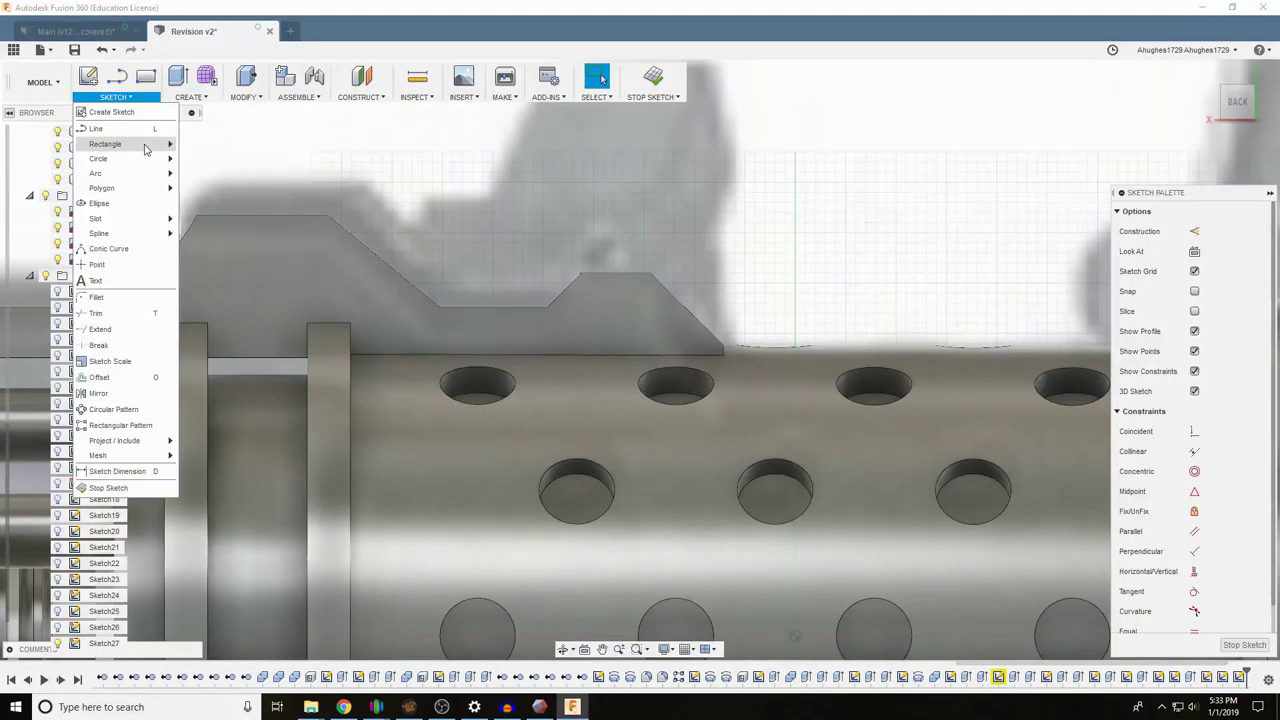
# Sketch a rectangle over the upper front of the perforated cage, starting just behind the rear cage ring below the sight rail
pyautogui.moveTo(145, 149)
pyautogui.click(215, 146)
pyautogui.scroll(-2, 463, 366)
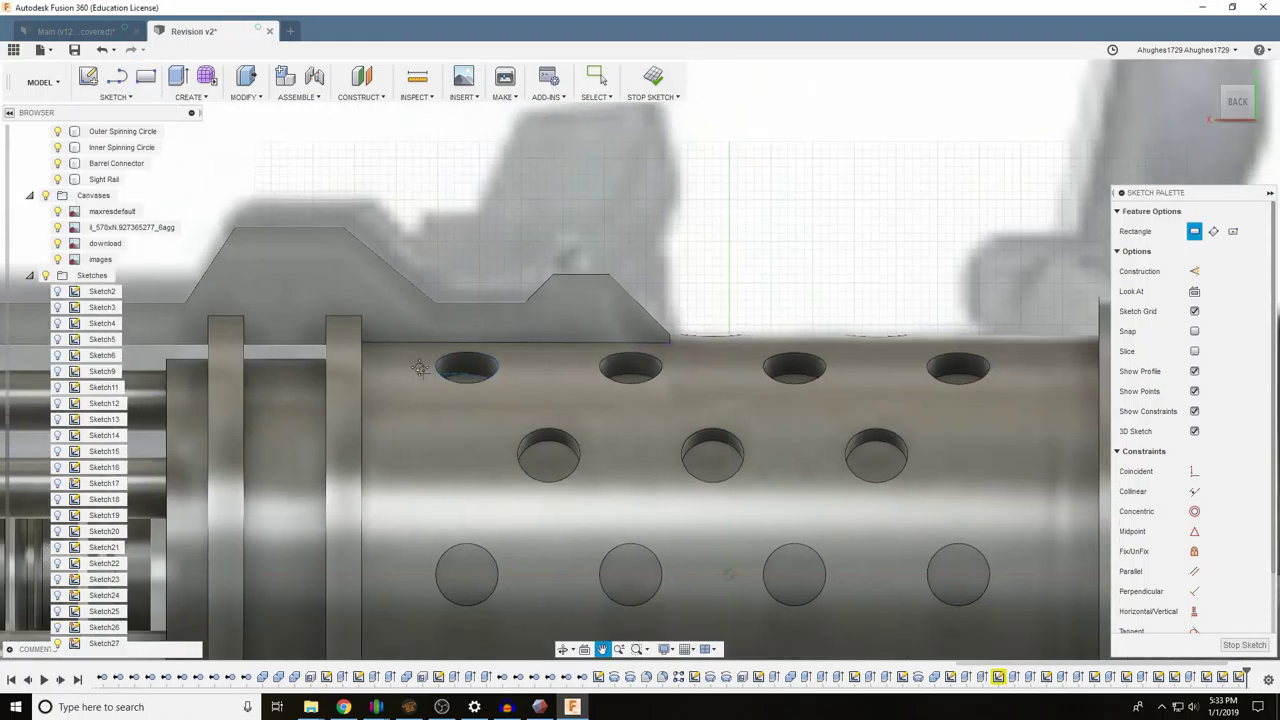
pyautogui.moveTo(417, 360); pyautogui.dragTo(373, 281, button='middle')
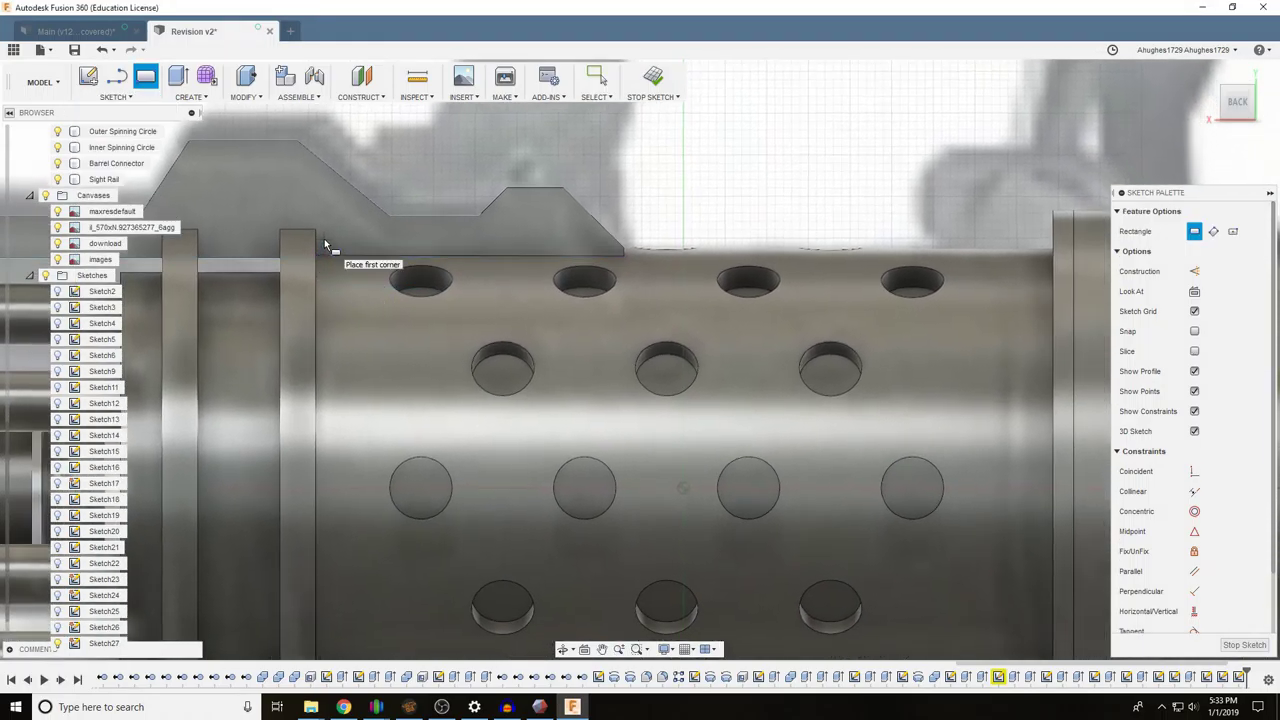
pyautogui.click(324, 238)
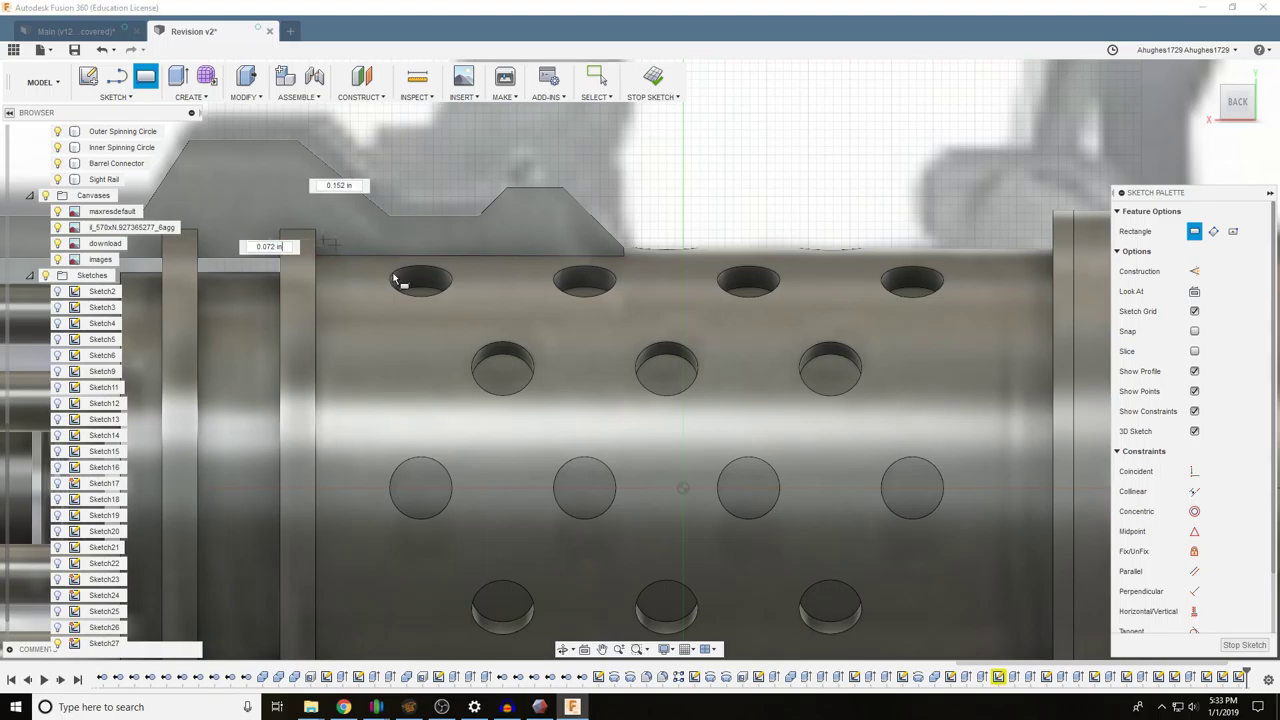
pyautogui.click(594, 387)
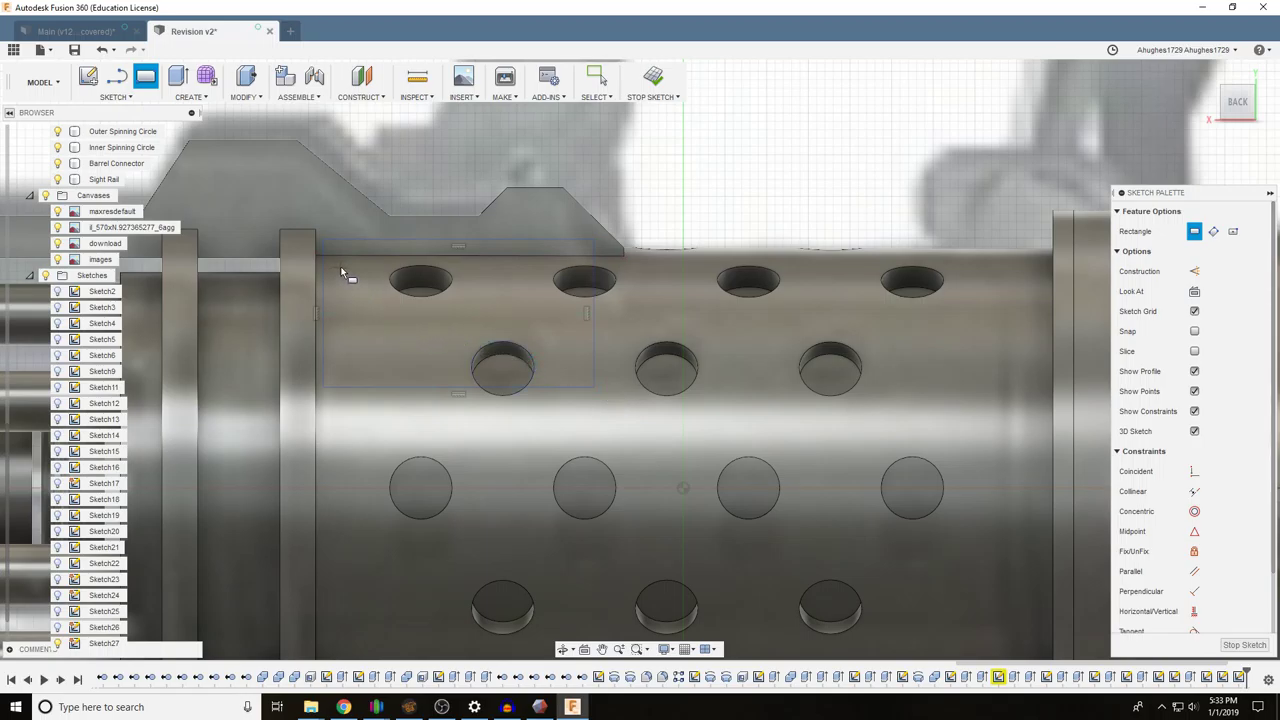
# Offset the rectangle's outline inward by 0.213 in
pyautogui.scroll(3, 340, 272)
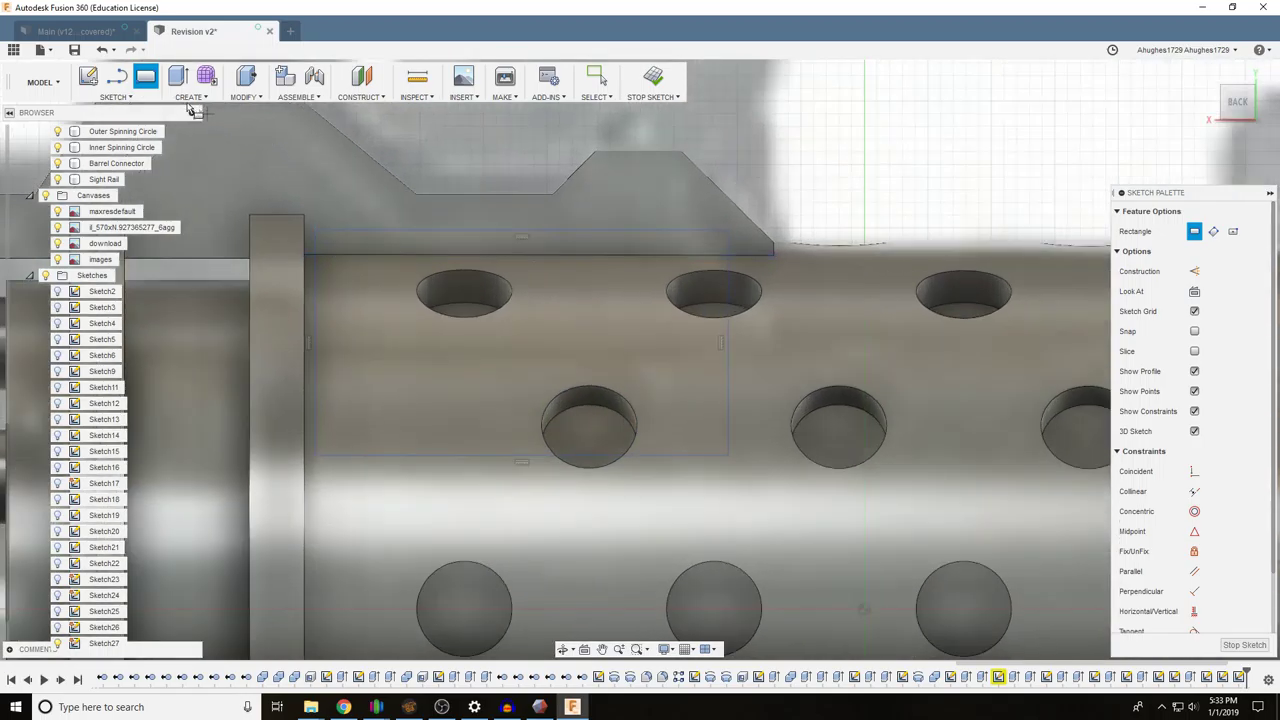
pyautogui.click(115, 97)
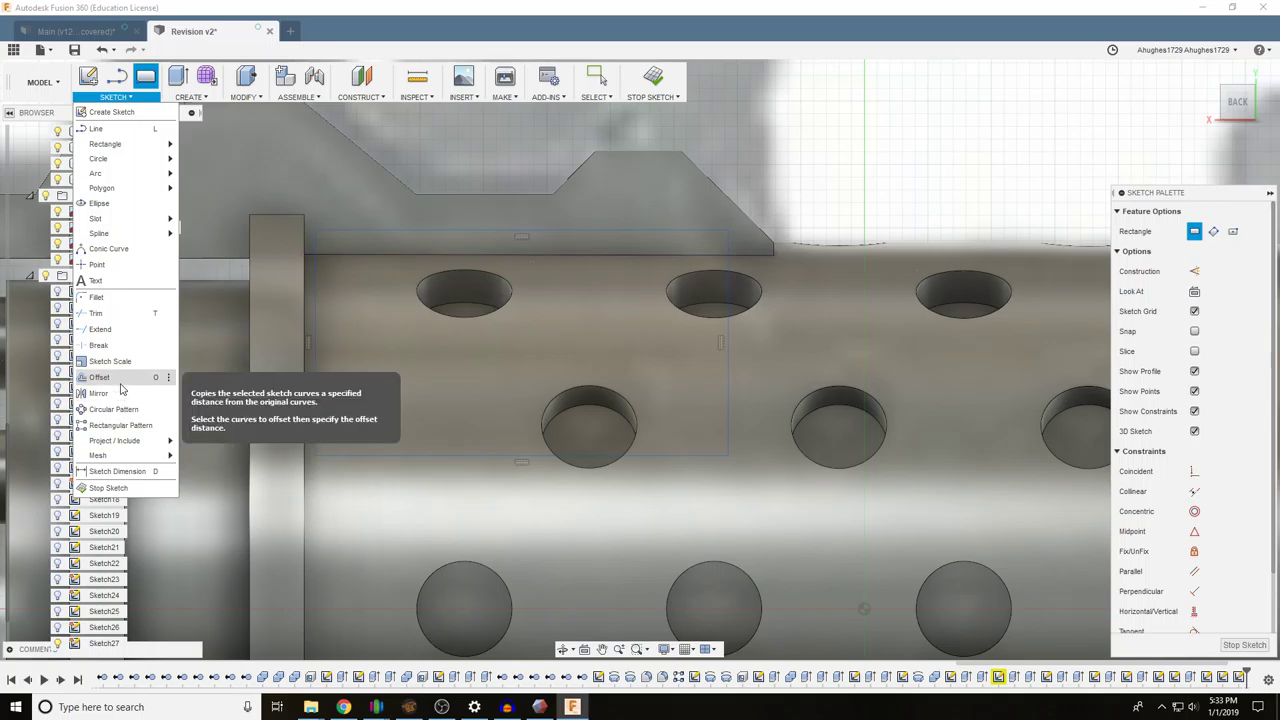
pyautogui.click(100, 377)
pyautogui.click(316, 283)
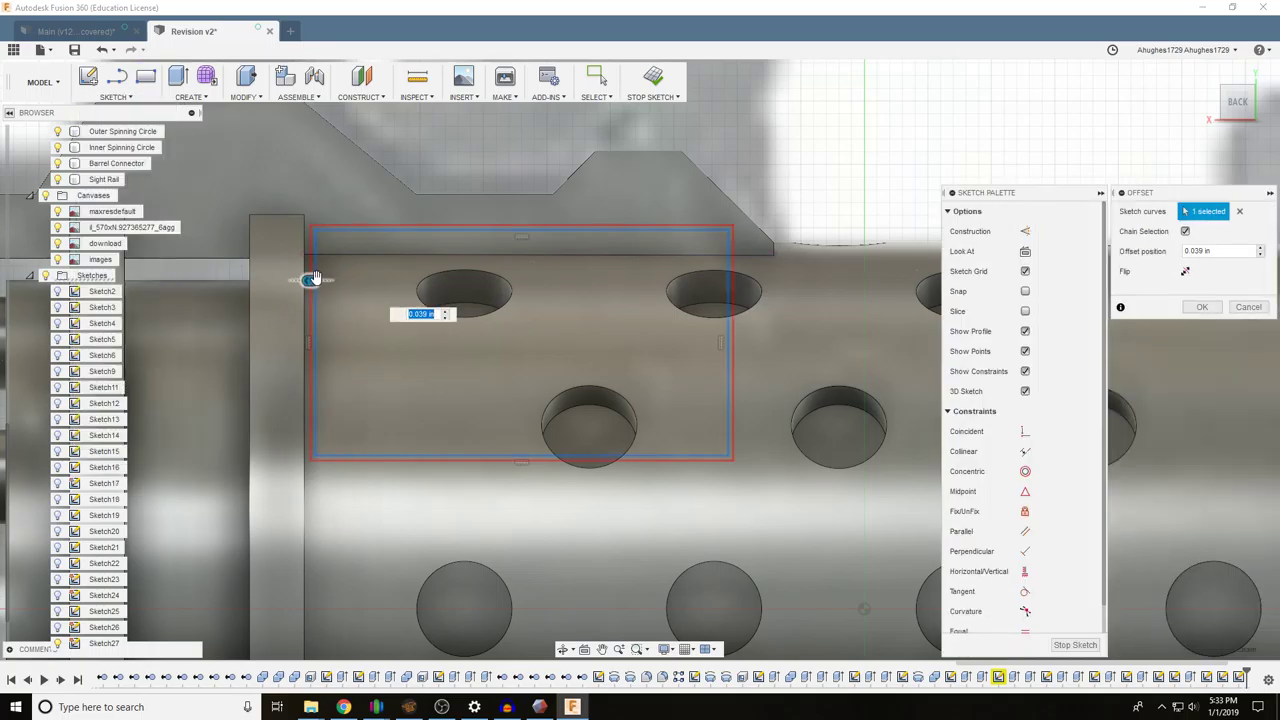
pyautogui.moveTo(315, 279); pyautogui.dragTo(343, 281)
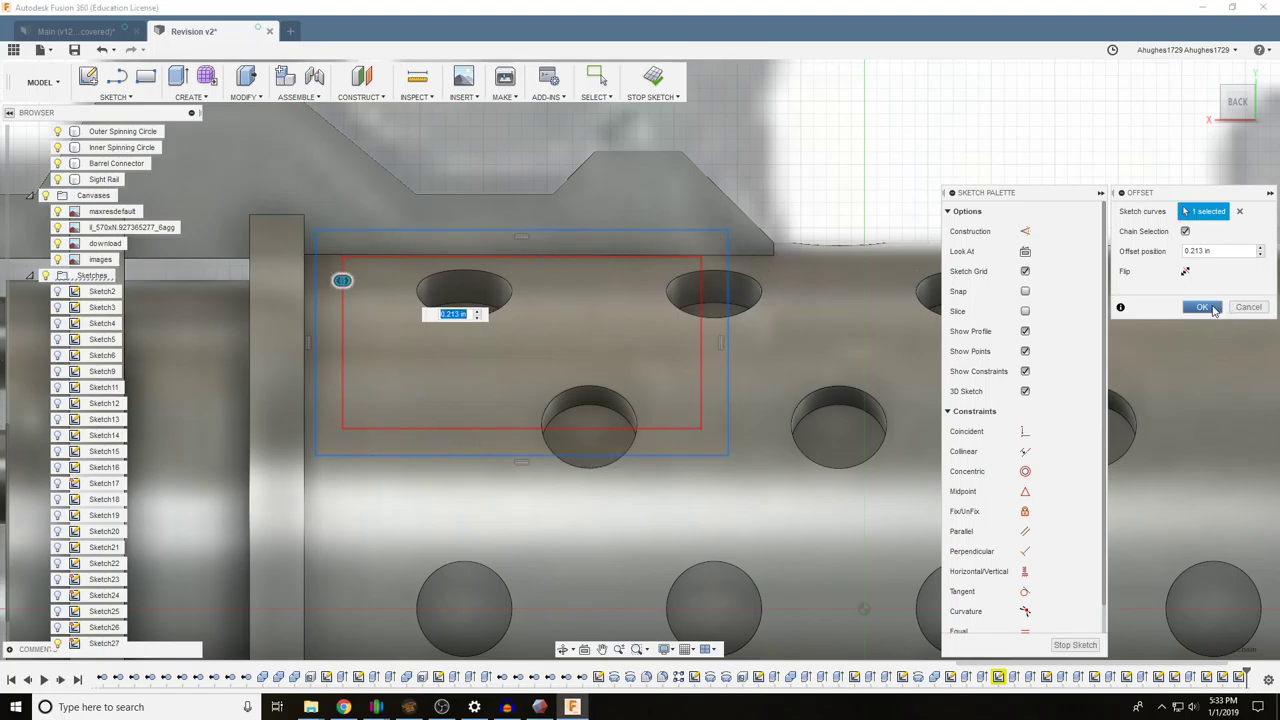
pyautogui.click(1202, 307)
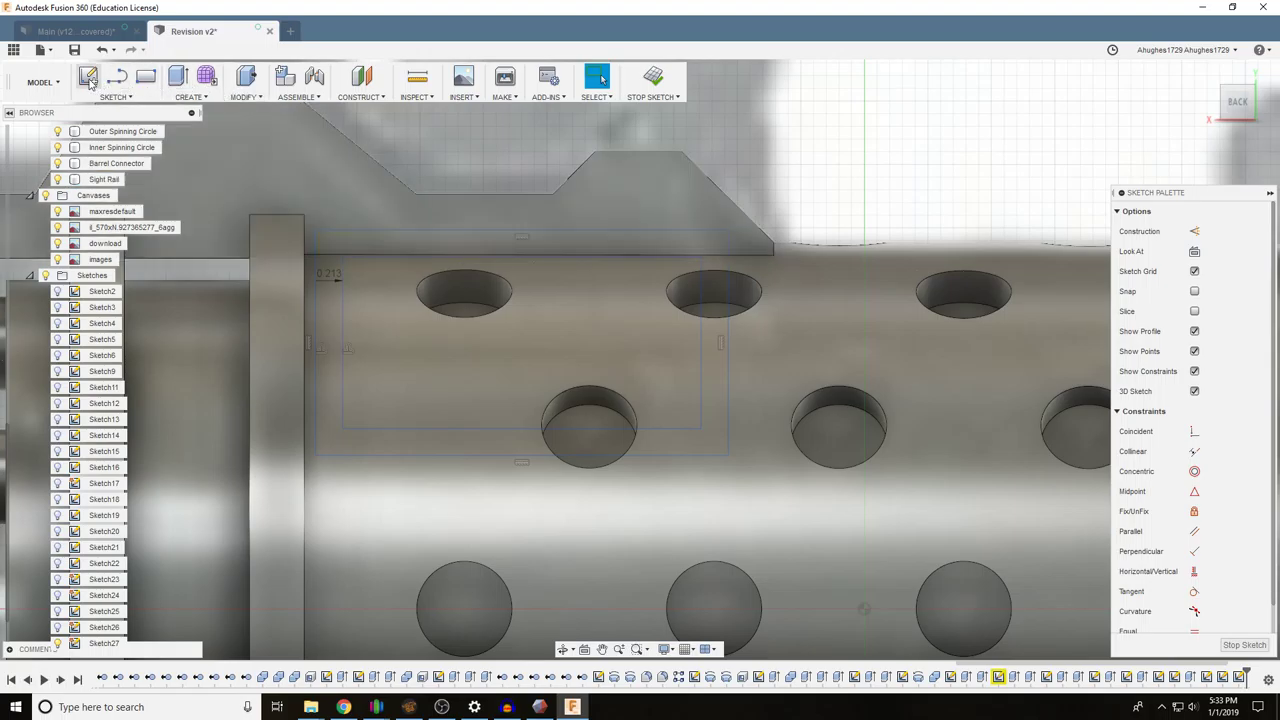
# Extrude the inner rectangle with a two-sided extent as a new box body standing clear of the sketch plane beside the cage
pyautogui.click(178, 77)
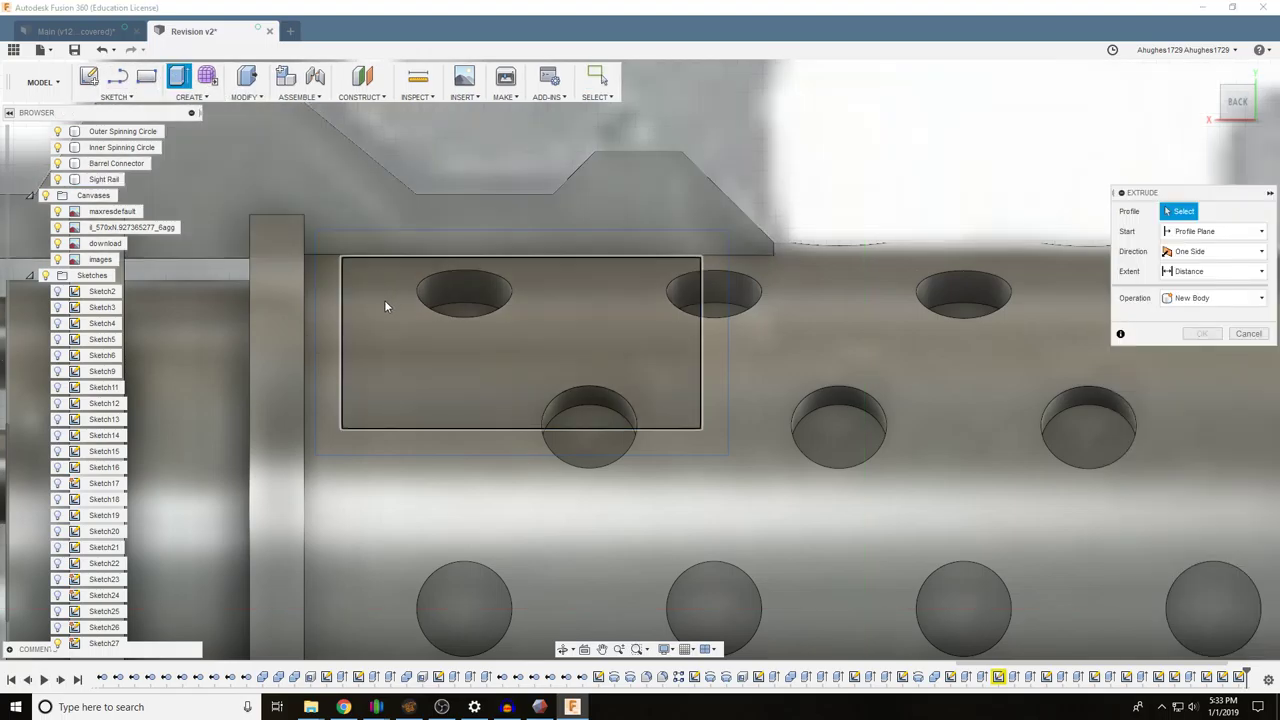
pyautogui.click(483, 305)
pyautogui.scroll(-2, 1096, 173)
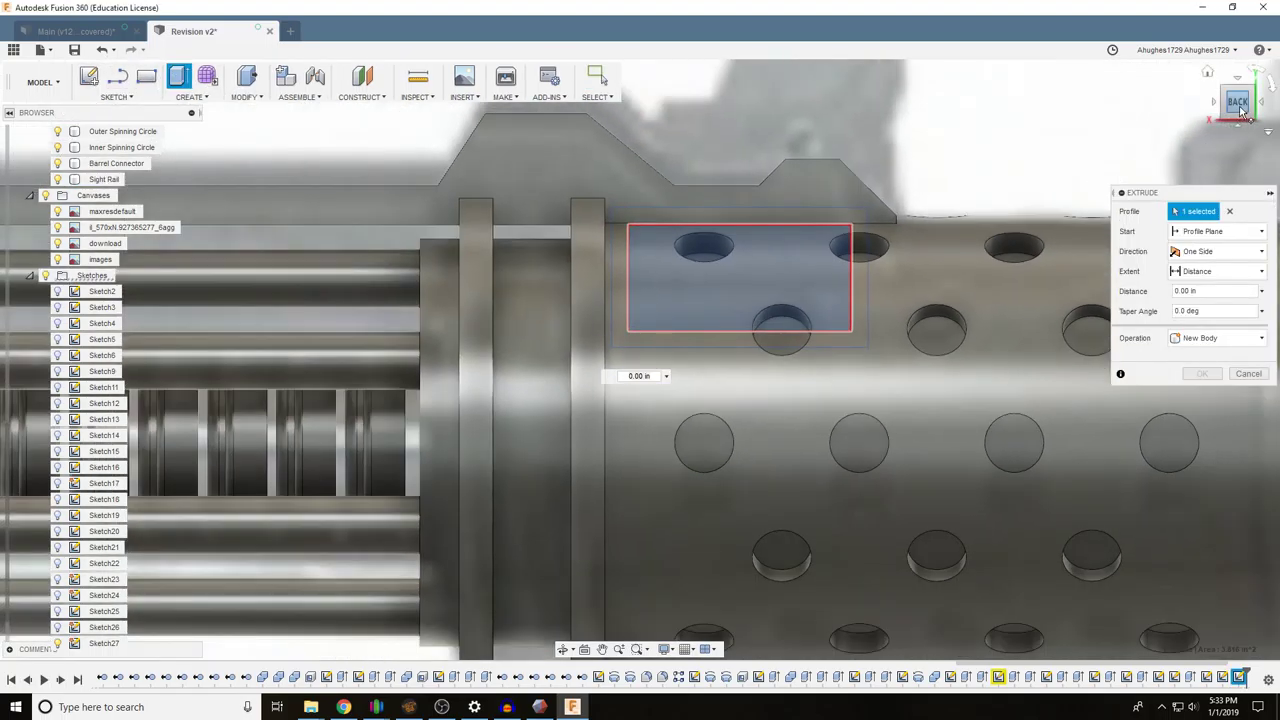
pyautogui.click(1240, 110)
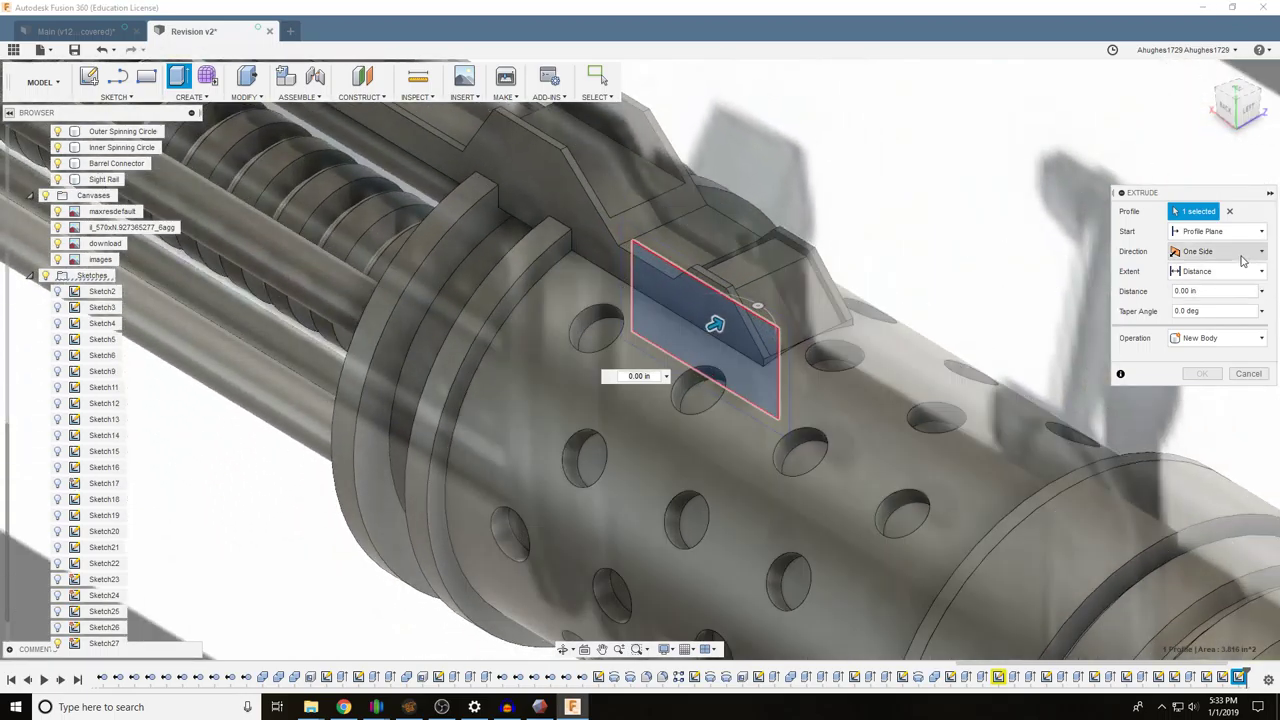
pyautogui.click(1242, 255)
pyautogui.click(1212, 286)
pyautogui.moveTo(722, 322); pyautogui.dragTo(320, 509)
pyautogui.moveTo(694, 337); pyautogui.dragTo(434, 427)
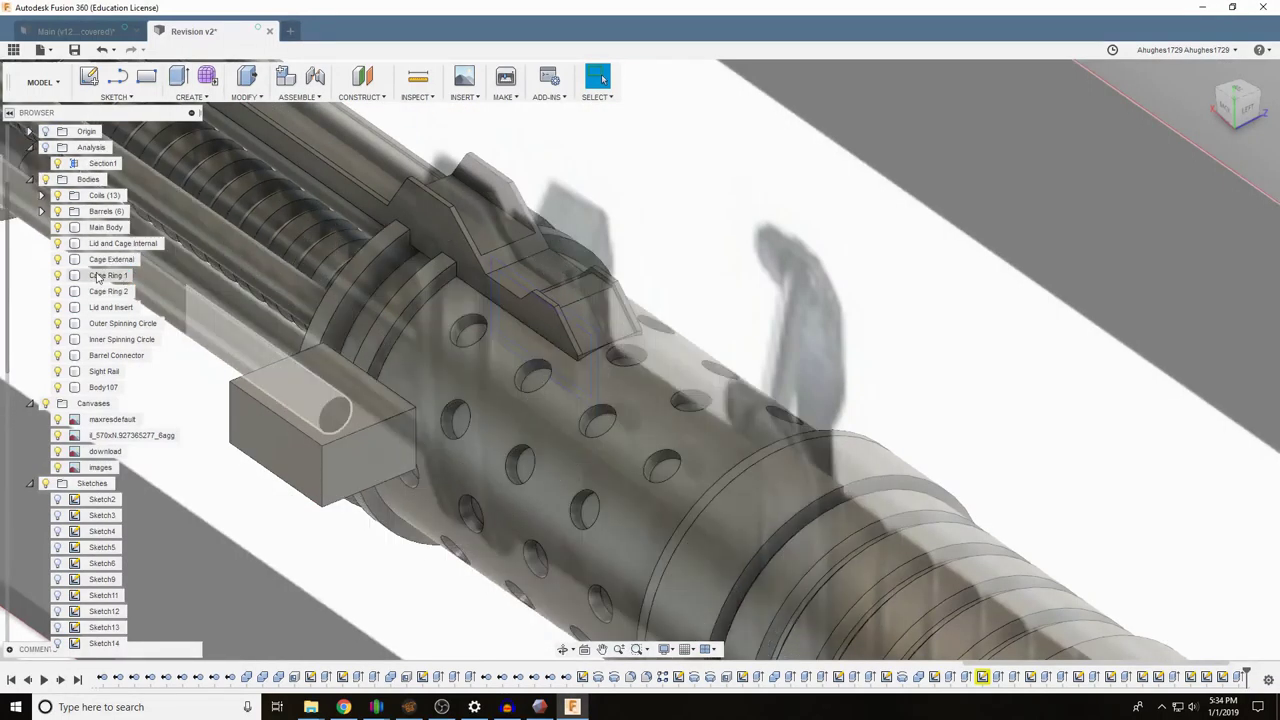
# Hide the internal and external cage bodies, both cage rings, and the lid and insert around the new box
pyautogui.click(57, 245)
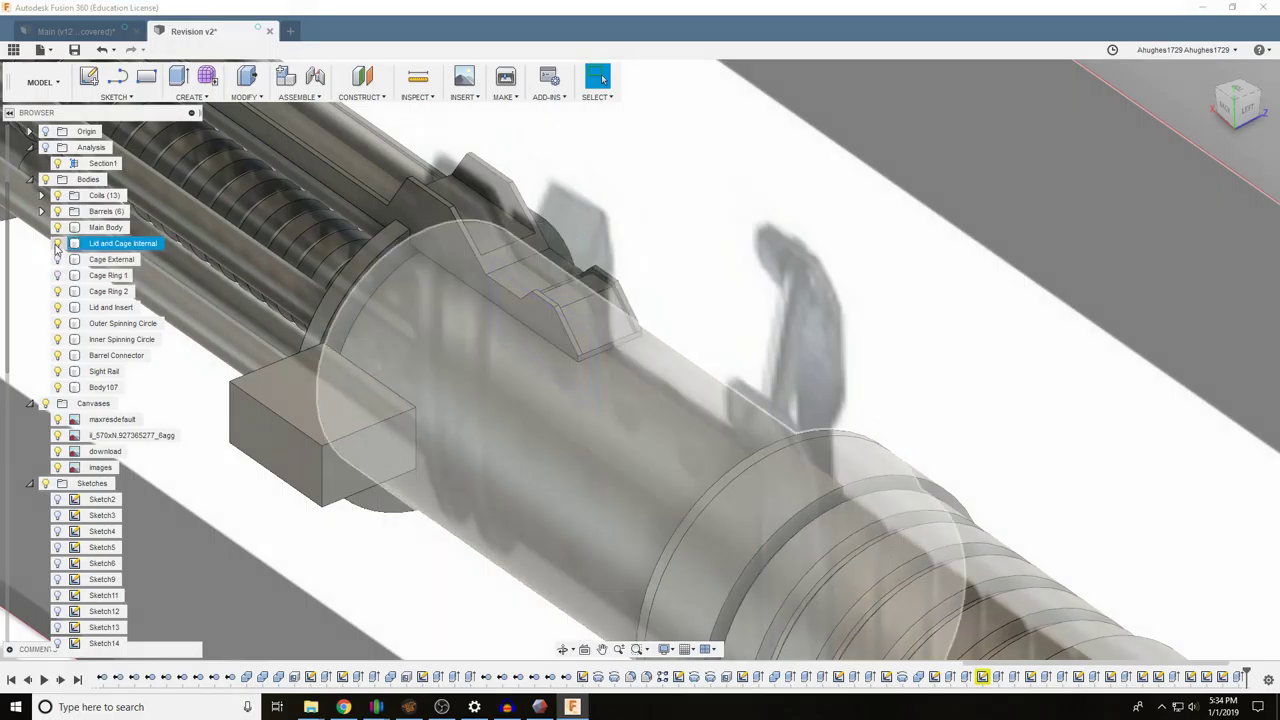
pyautogui.click(57, 245)
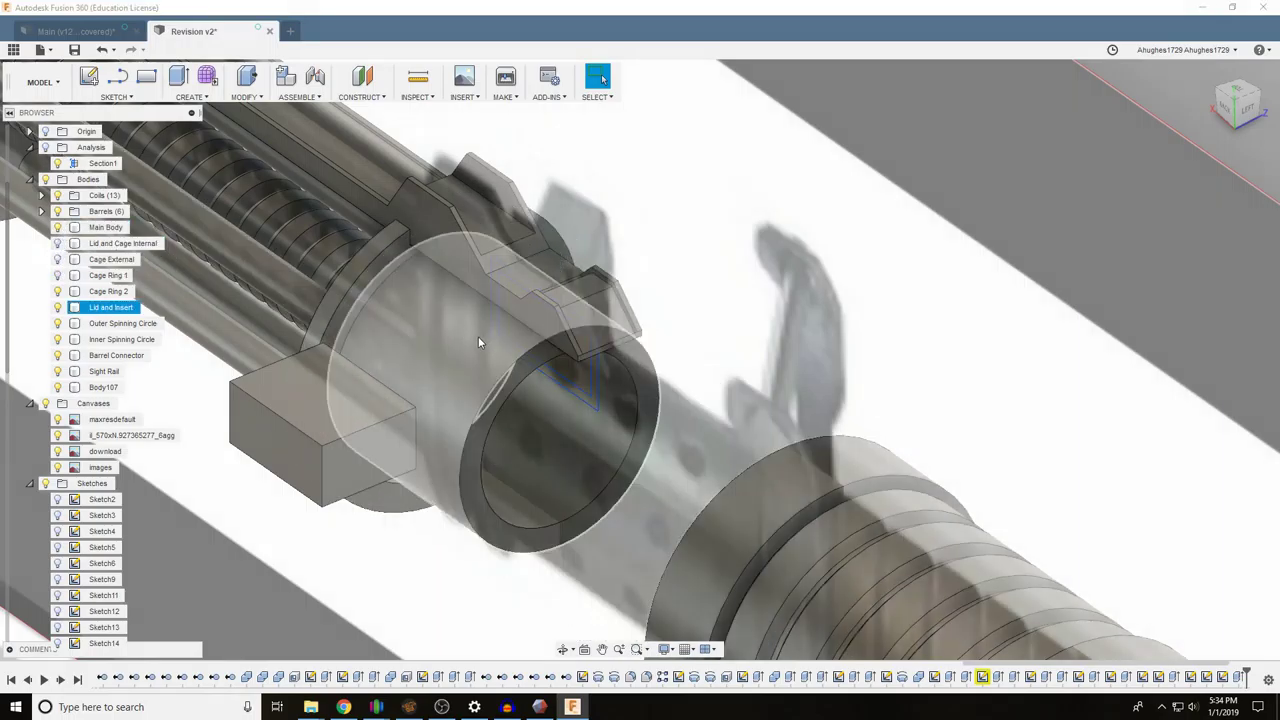
pyautogui.click(57, 306)
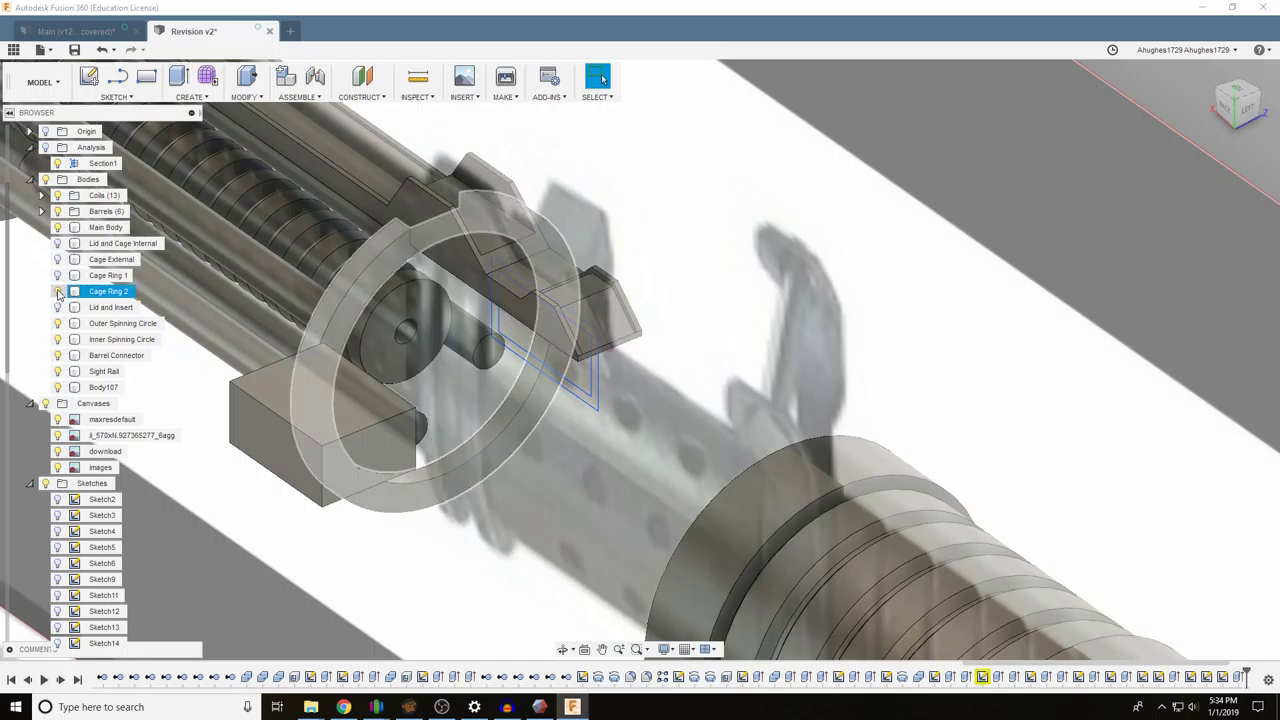
pyautogui.click(58, 291)
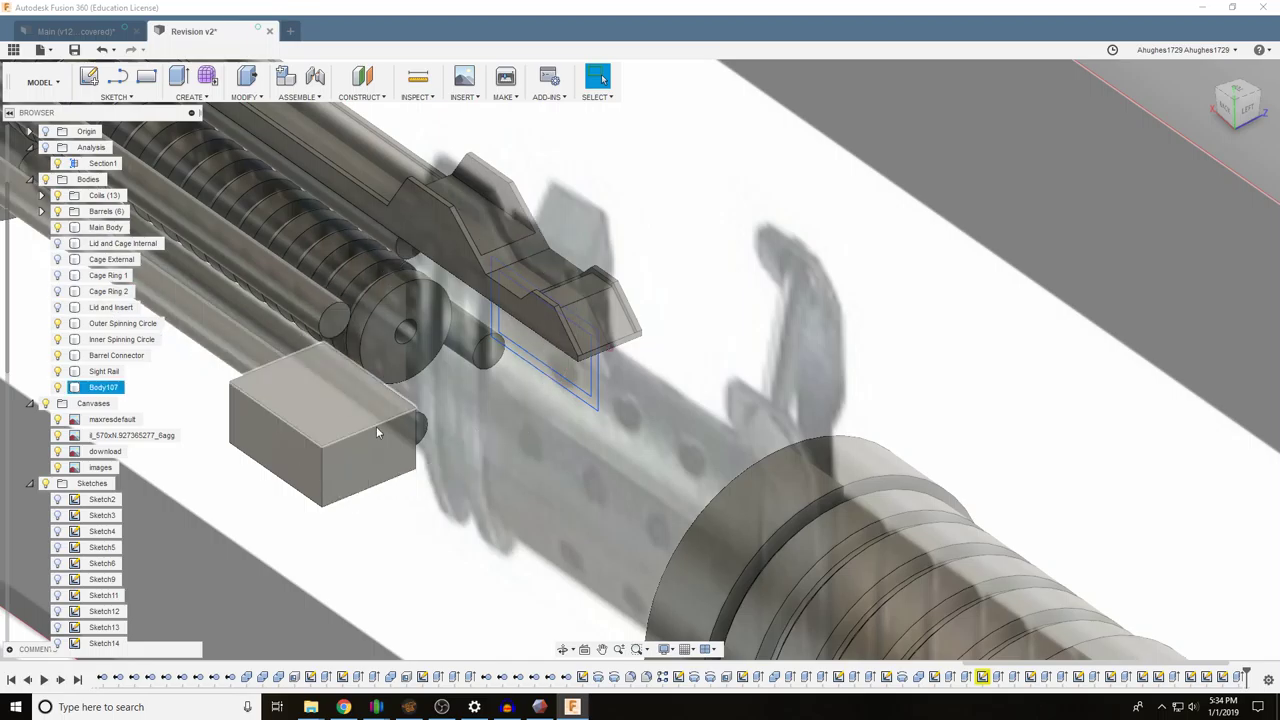
pyautogui.press('Escape')
pyautogui.scroll(-1, 403, 331)
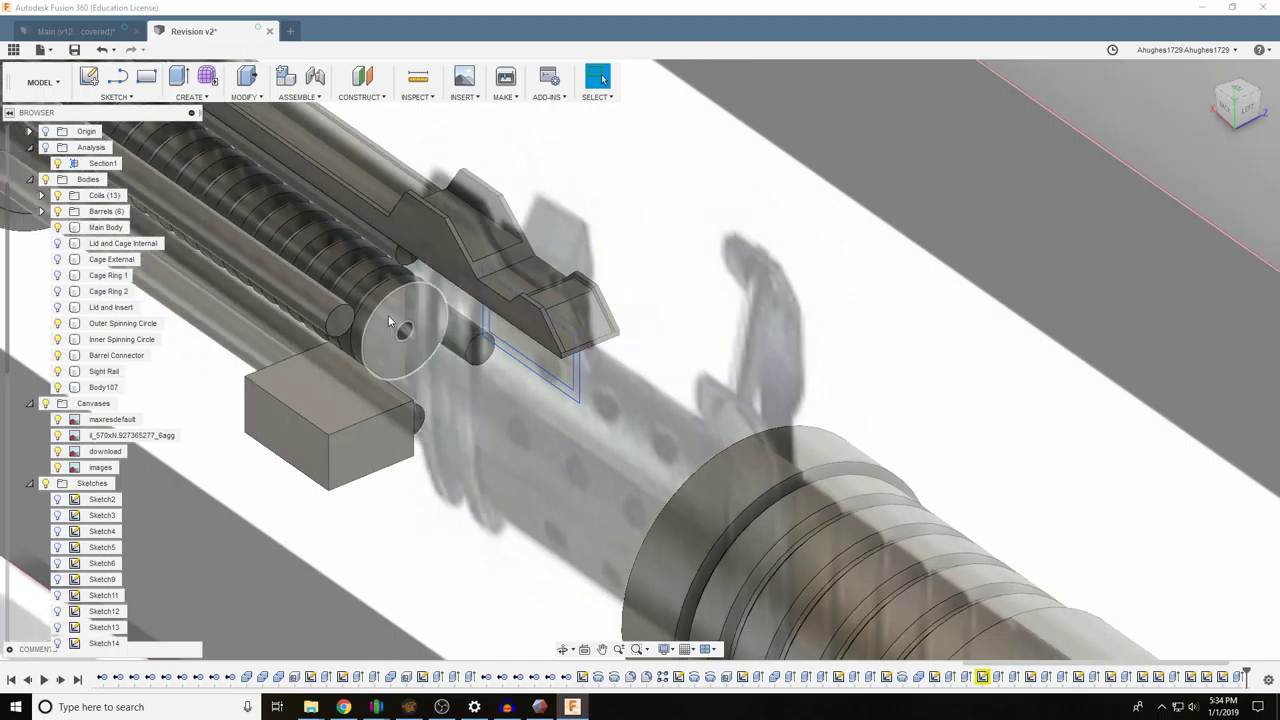
pyautogui.click(88, 76)
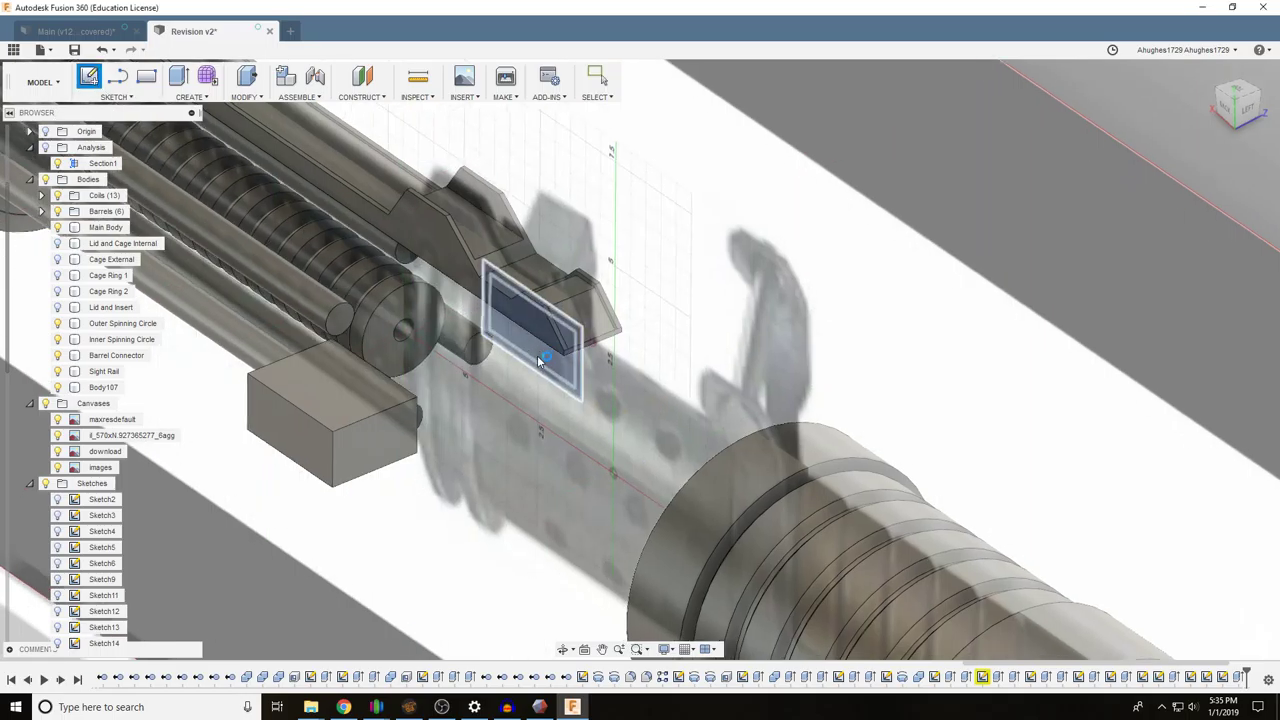
pyautogui.click(537, 355)
pyautogui.keyDown('shift'); pyautogui.moveTo(639, 359); pyautogui.dragTo(700, 340, button='middle'); pyautogui.keyUp('shift')
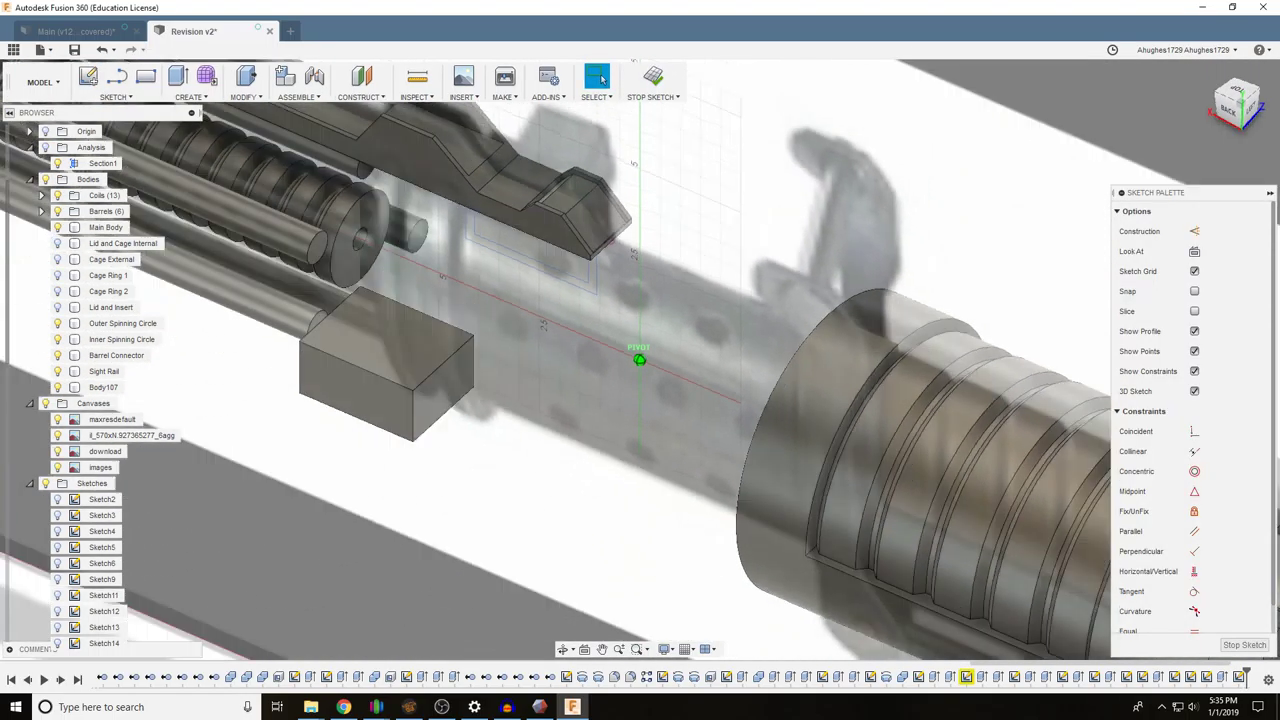
pyautogui.keyDown('shift'); pyautogui.moveTo(645, 240); pyautogui.dragTo(630, 247, button='middle'); pyautogui.keyUp('shift')
pyautogui.click(555, 264)
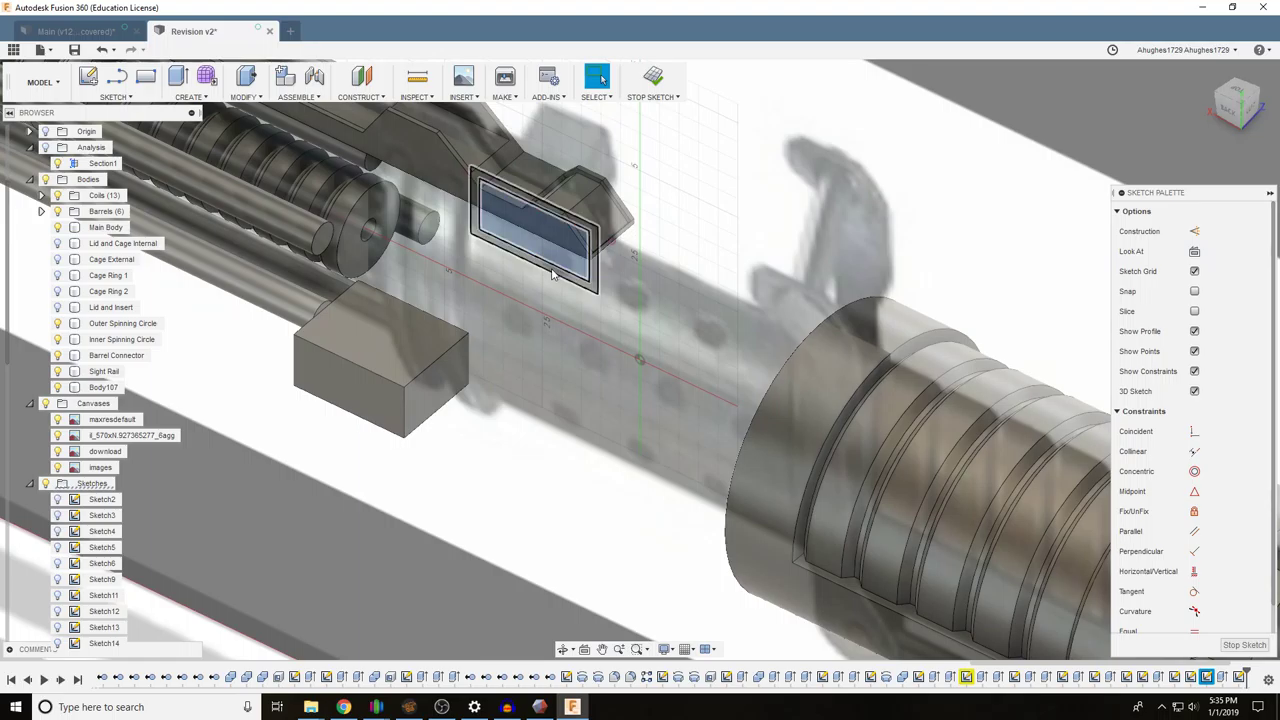
pyautogui.click(555, 275)
pyautogui.press('e')
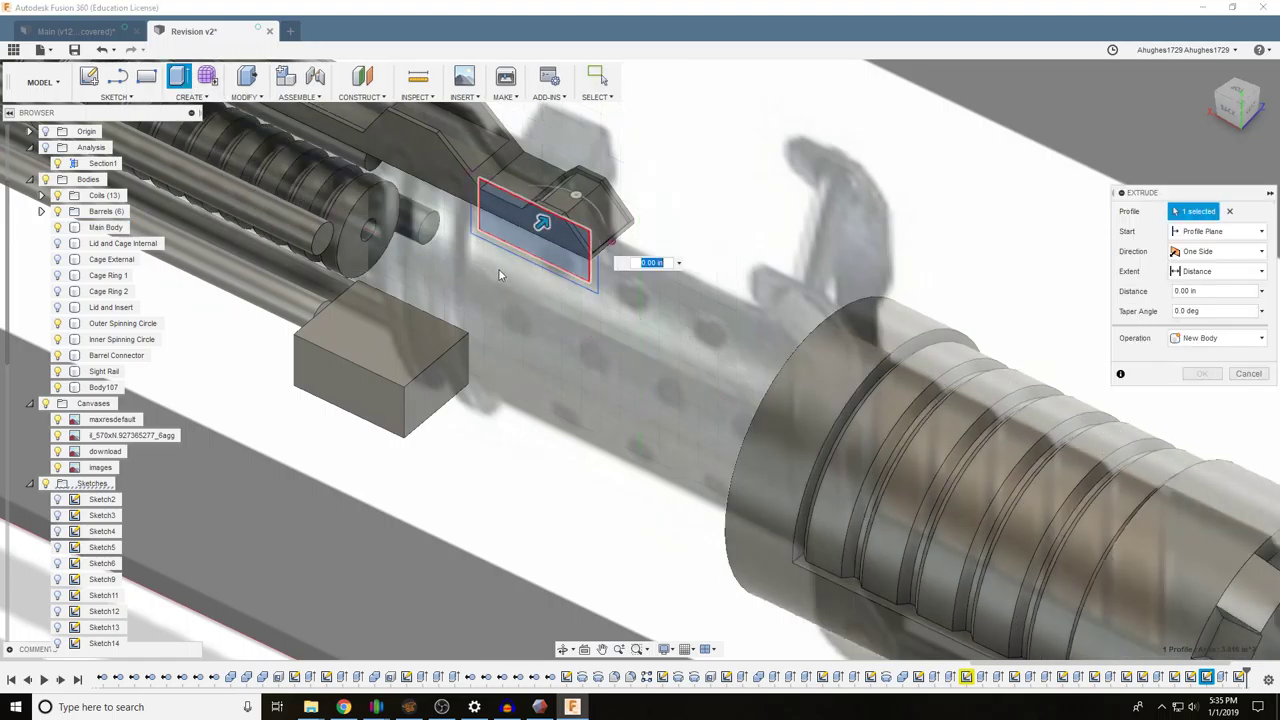
pyautogui.click(546, 263)
pyautogui.moveTo(542, 250); pyautogui.dragTo(398, 333)
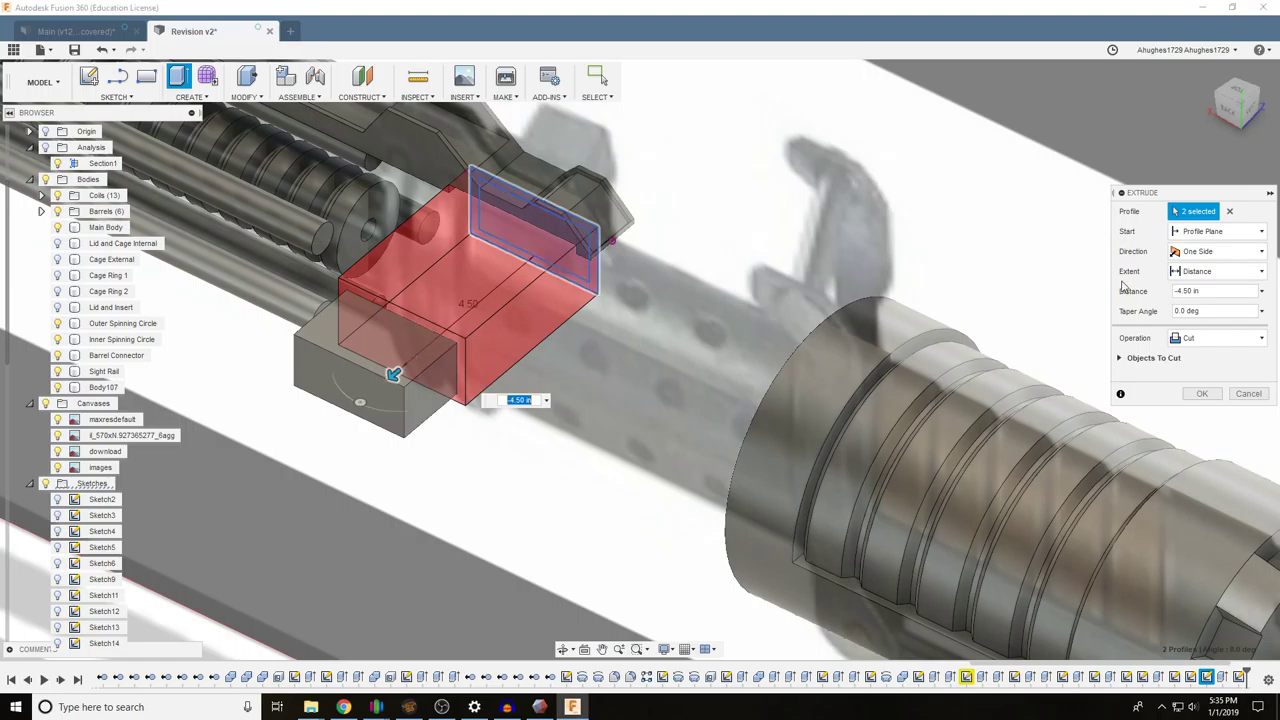
pyautogui.click(1215, 251)
pyautogui.click(1200, 271)
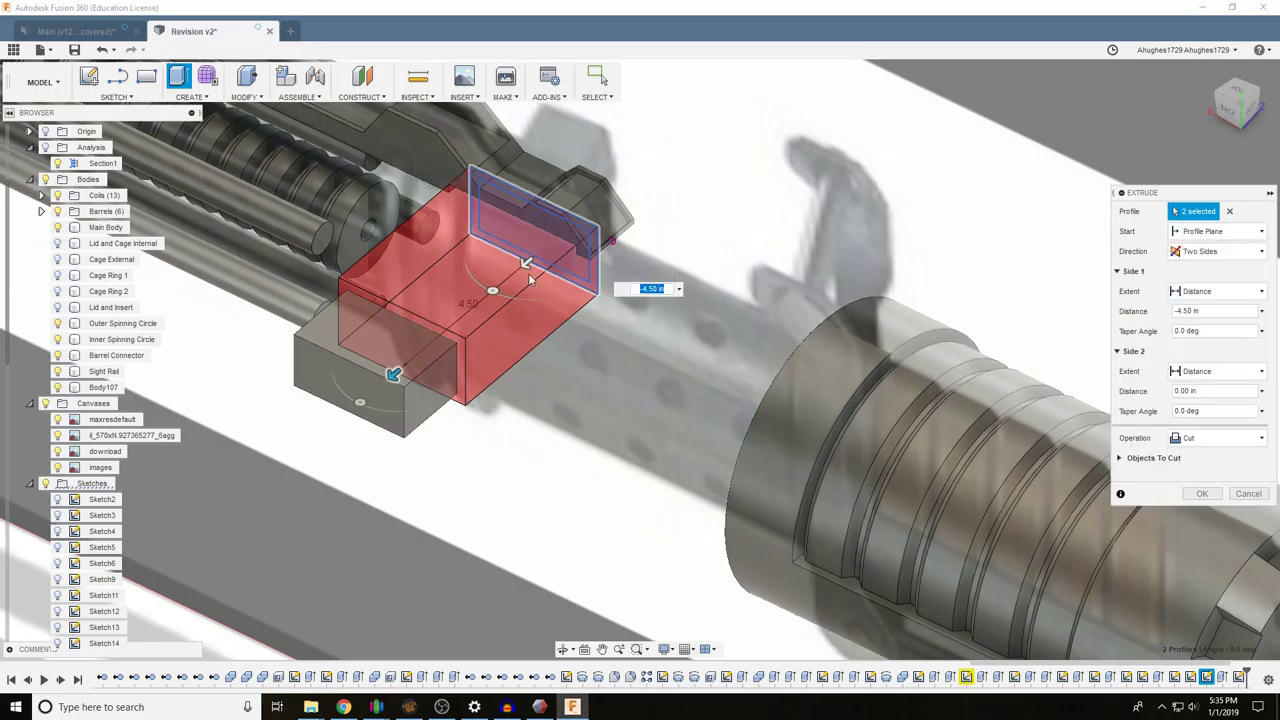
pyautogui.moveTo(530, 279); pyautogui.dragTo(474, 293)
pyautogui.moveTo(1239, 112); pyautogui.dragTo(1219, 114)
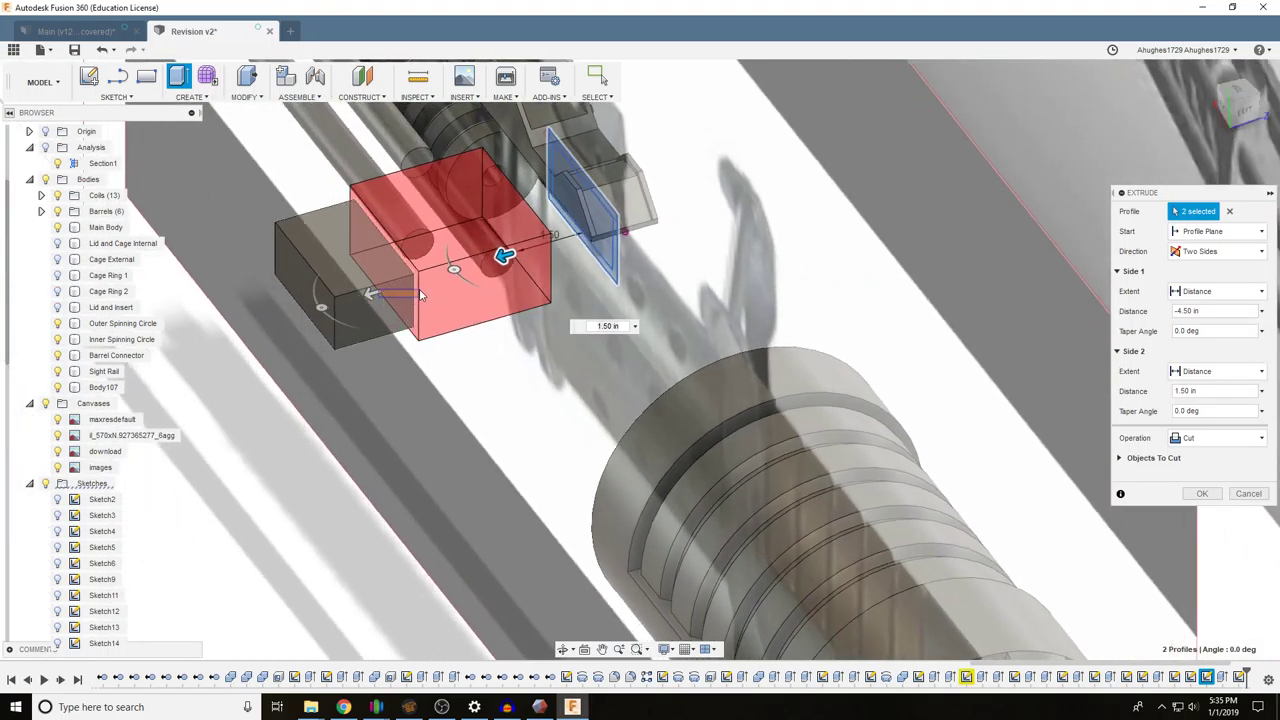
pyautogui.moveTo(394, 296)
pyautogui.mouseDown()
pyautogui.moveTo(372, 287)
pyautogui.moveTo(412, 287)
pyautogui.mouseUp()
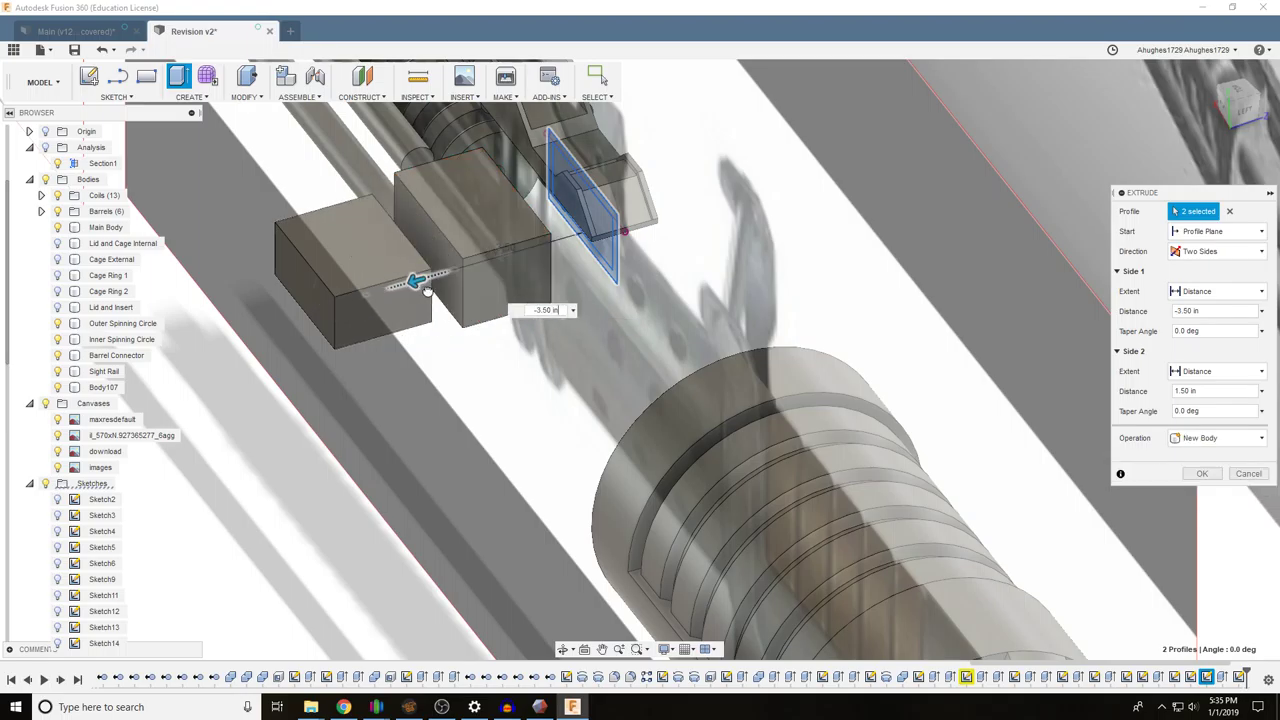
pyautogui.scroll(-6, 713, 470)
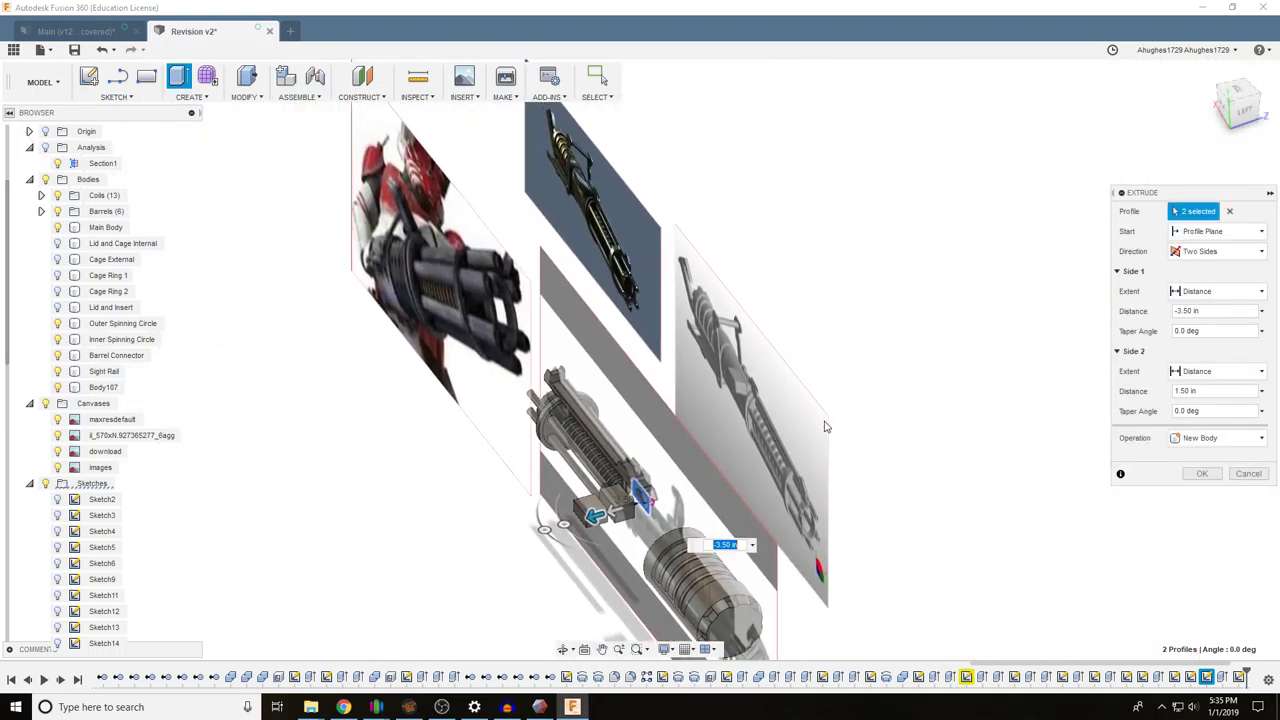
pyautogui.scroll(5, 760, 418)
pyautogui.scroll(-3, 650, 400)
pyautogui.scroll(4, 553, 378)
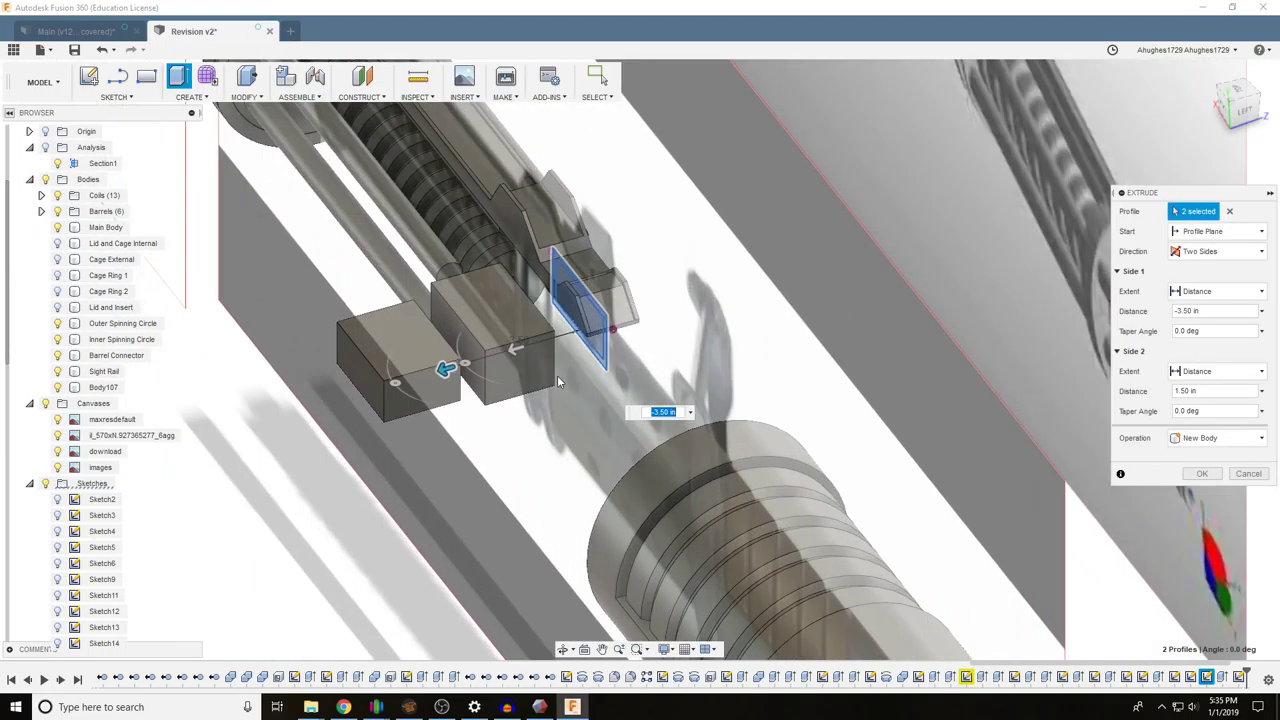
pyautogui.moveTo(507, 348); pyautogui.dragTo(463, 364)
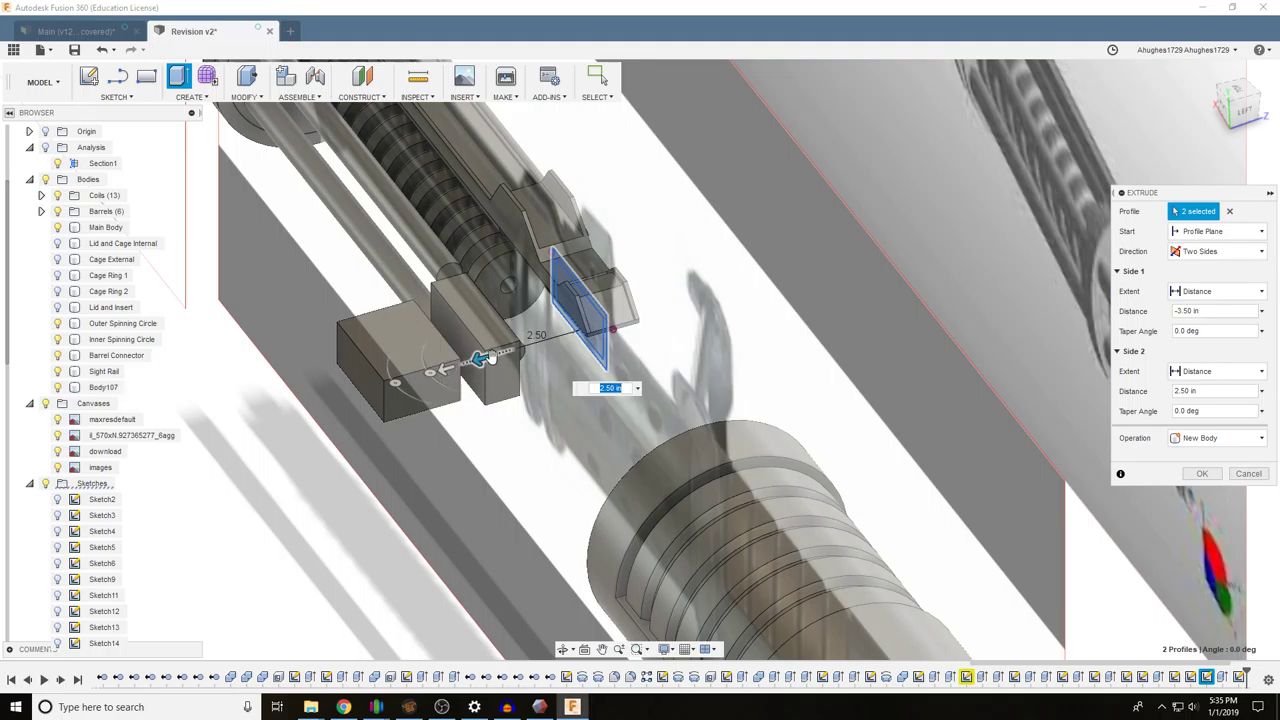
pyautogui.scroll(3, 491, 366)
pyautogui.moveTo(491, 366); pyautogui.dragTo(452, 386)
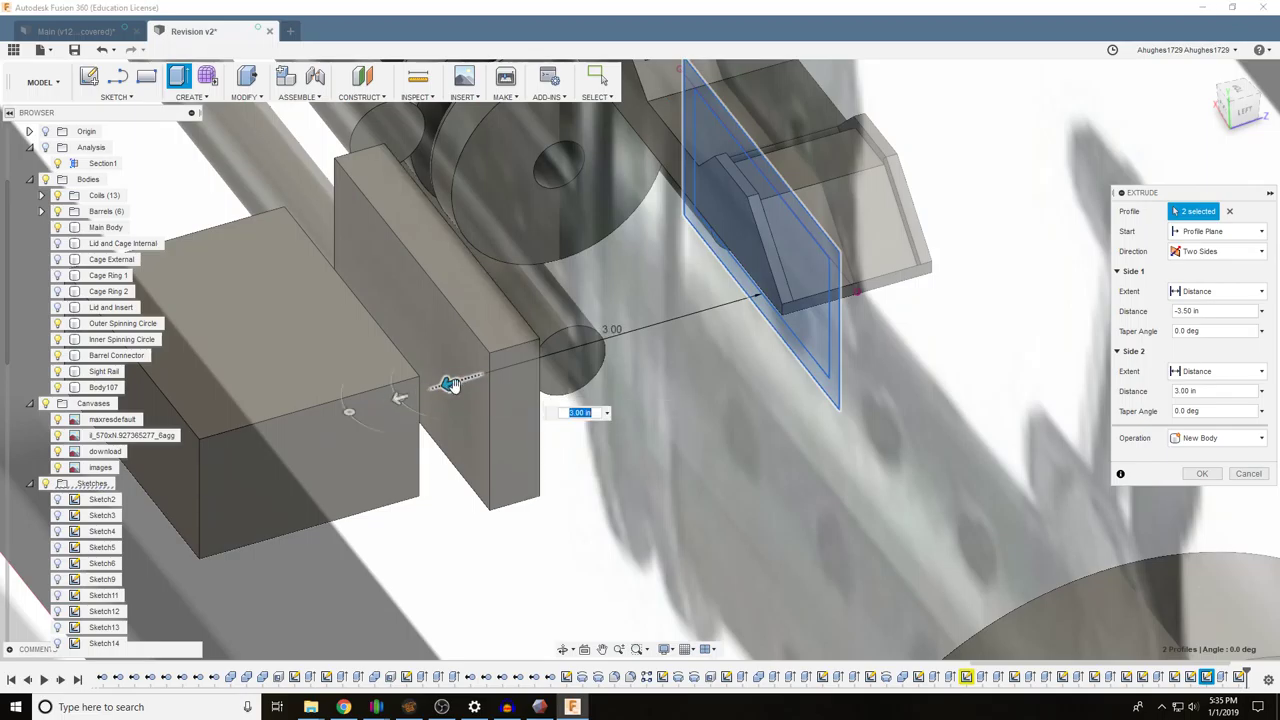
pyautogui.scroll(-2, 452, 386)
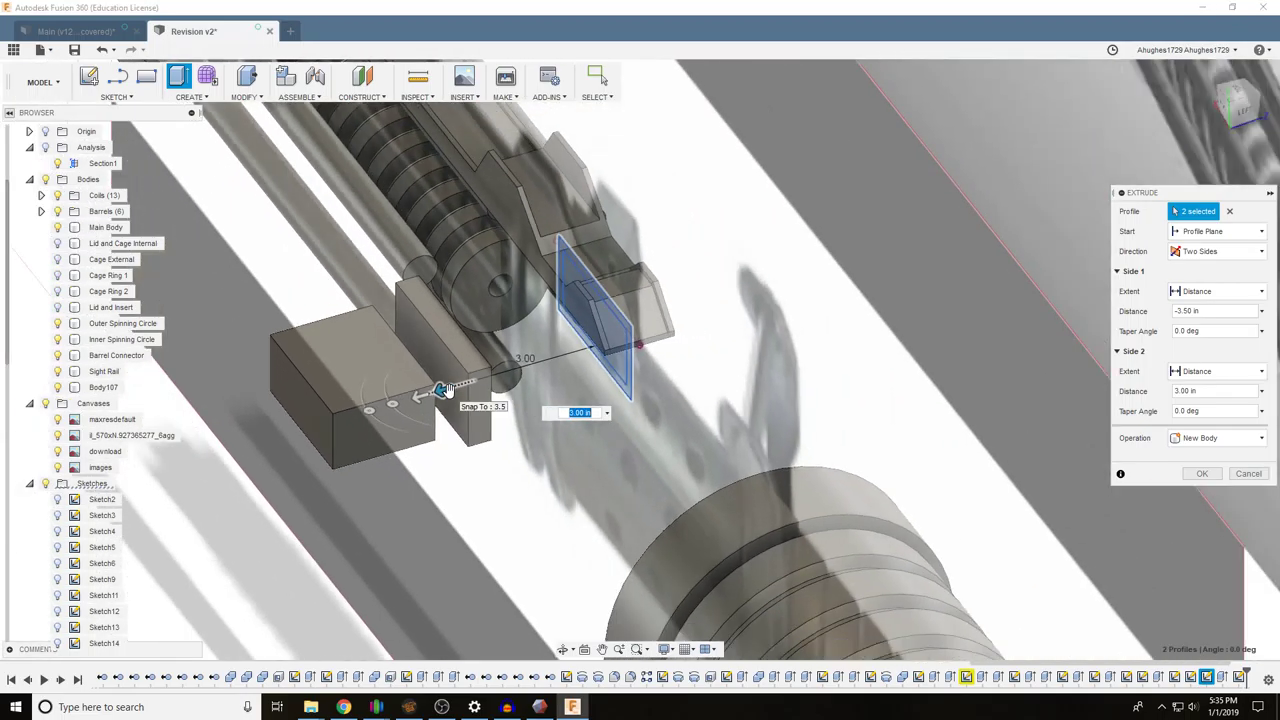
pyautogui.scroll(-5, 443, 390)
pyautogui.scroll(4, 541, 360)
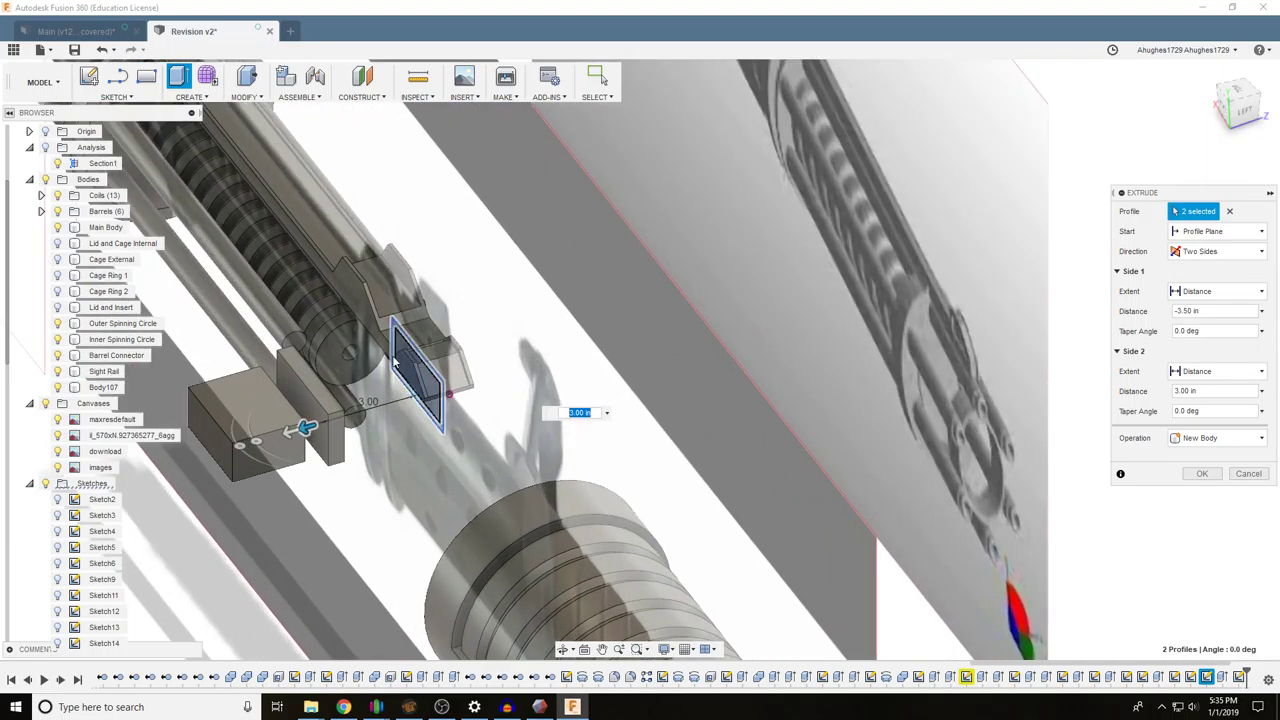
pyautogui.scroll(-3, 183, 378)
pyautogui.scroll(4, 244, 410)
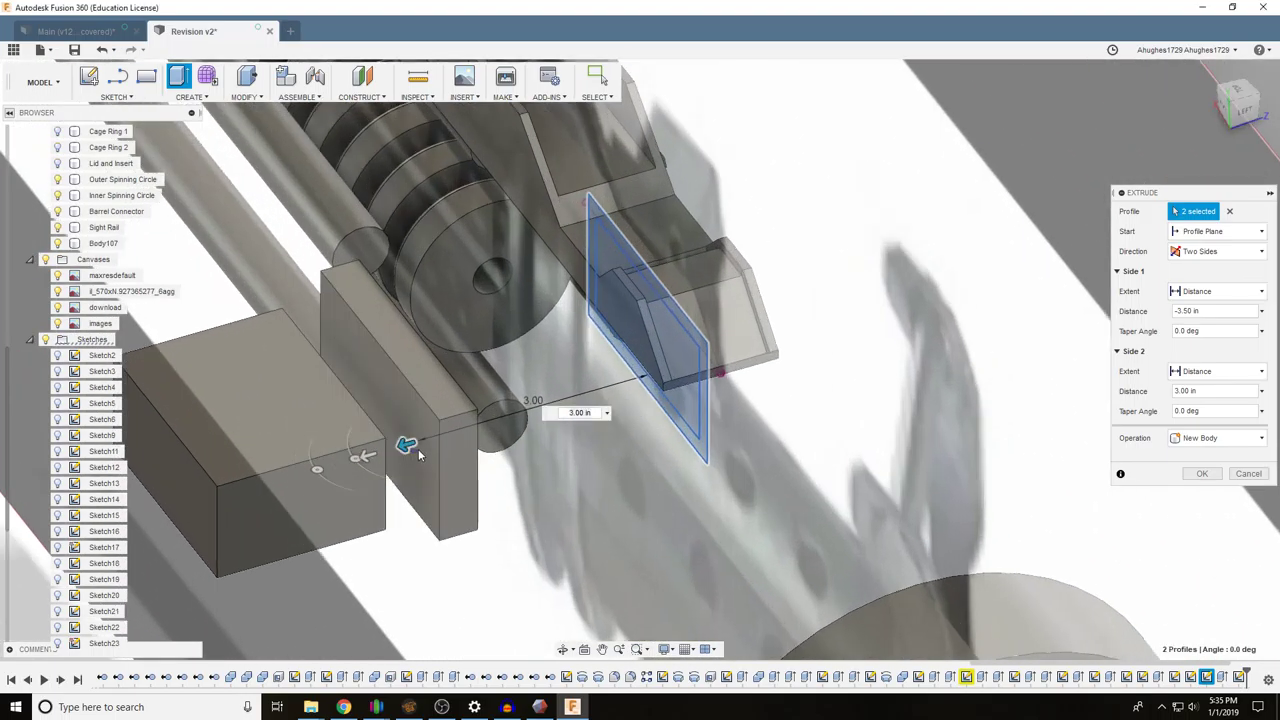
pyautogui.moveTo(405, 445); pyautogui.dragTo(452, 431)
pyautogui.click(1249, 475)
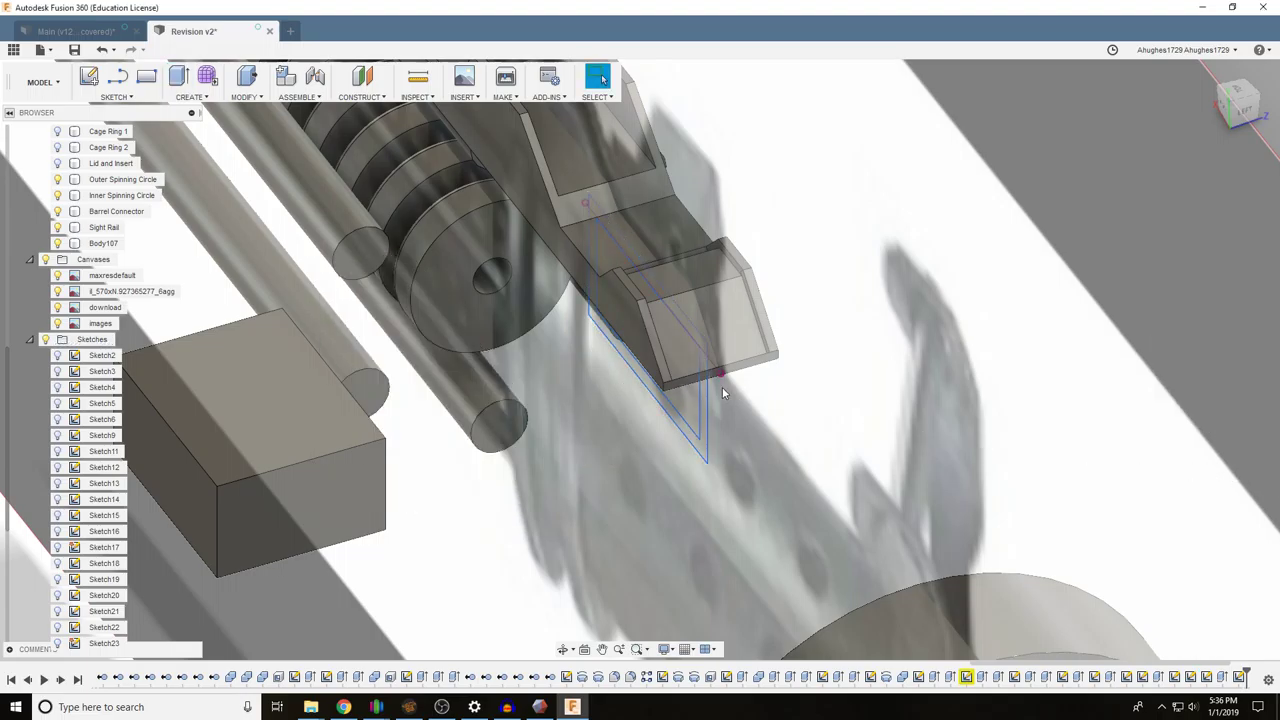
# Hide the reference canvases and remove the box body standing clear of the rectangle sketch
pyautogui.scroll(-4, 723, 391)
pyautogui.moveTo(780, 354); pyautogui.dragTo(943, 419, button='middle')
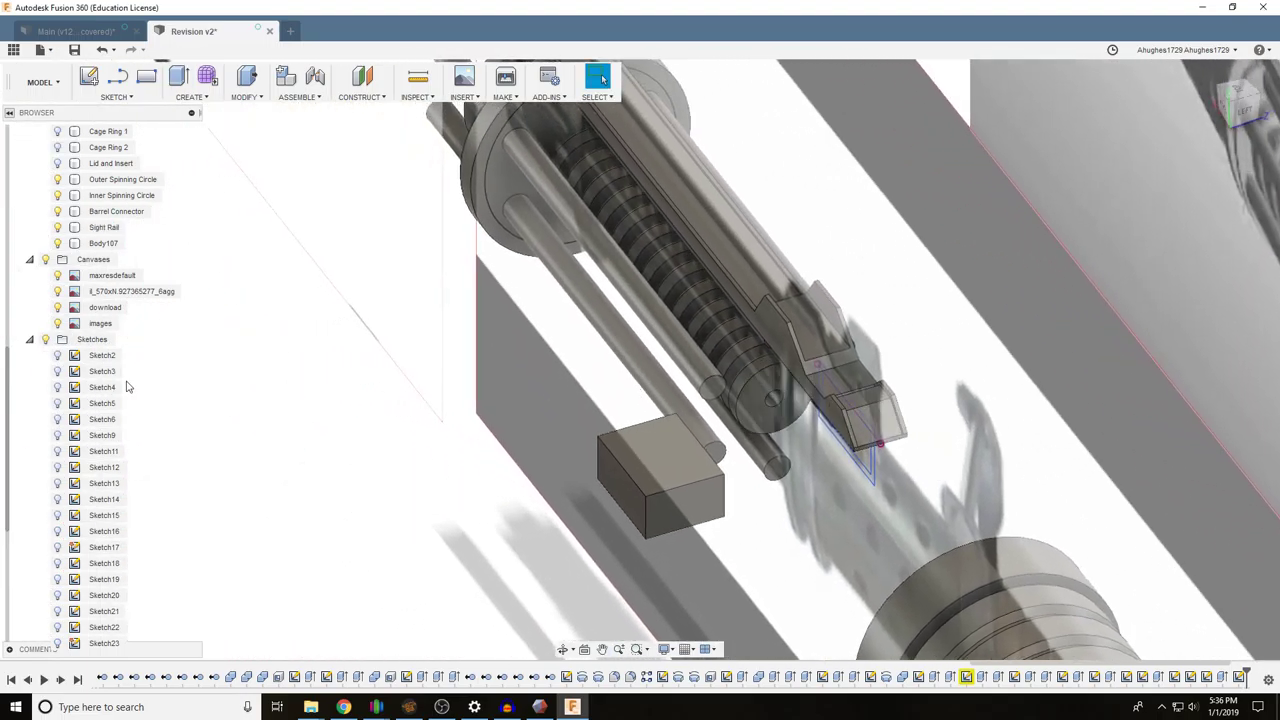
pyautogui.click(45, 260)
pyautogui.click(1228, 115)
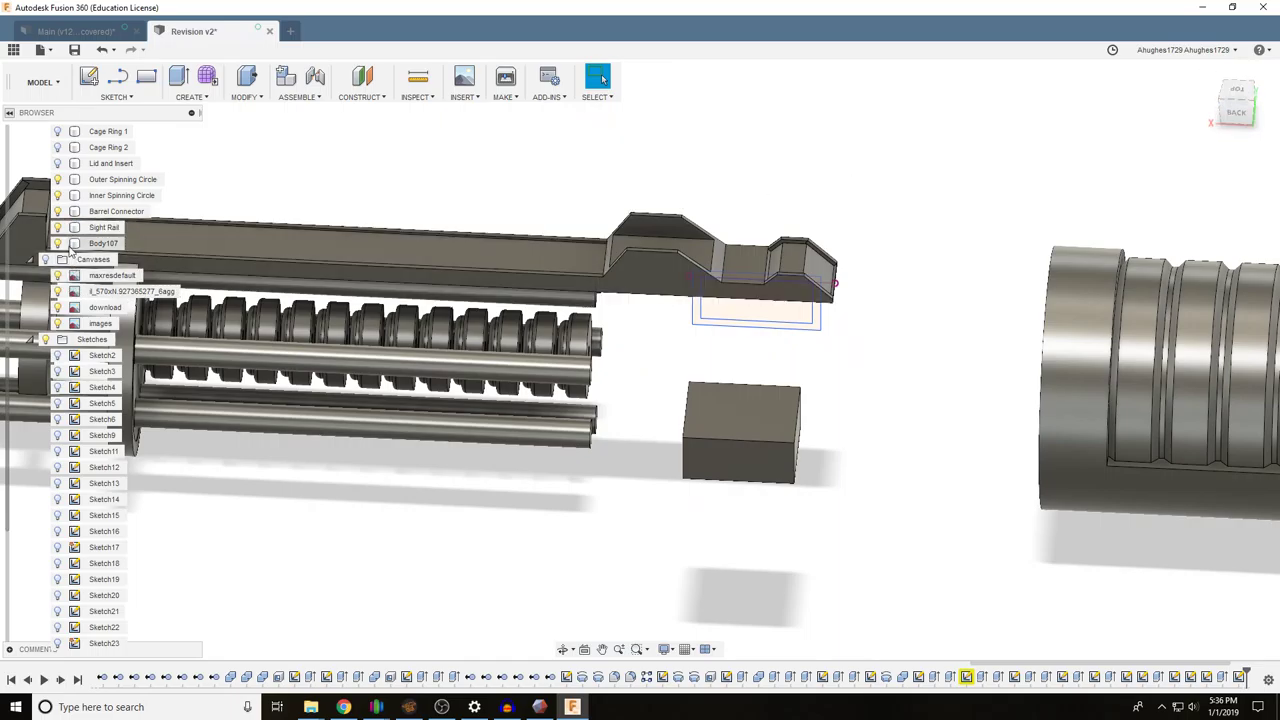
pyautogui.rightClick(107, 245)
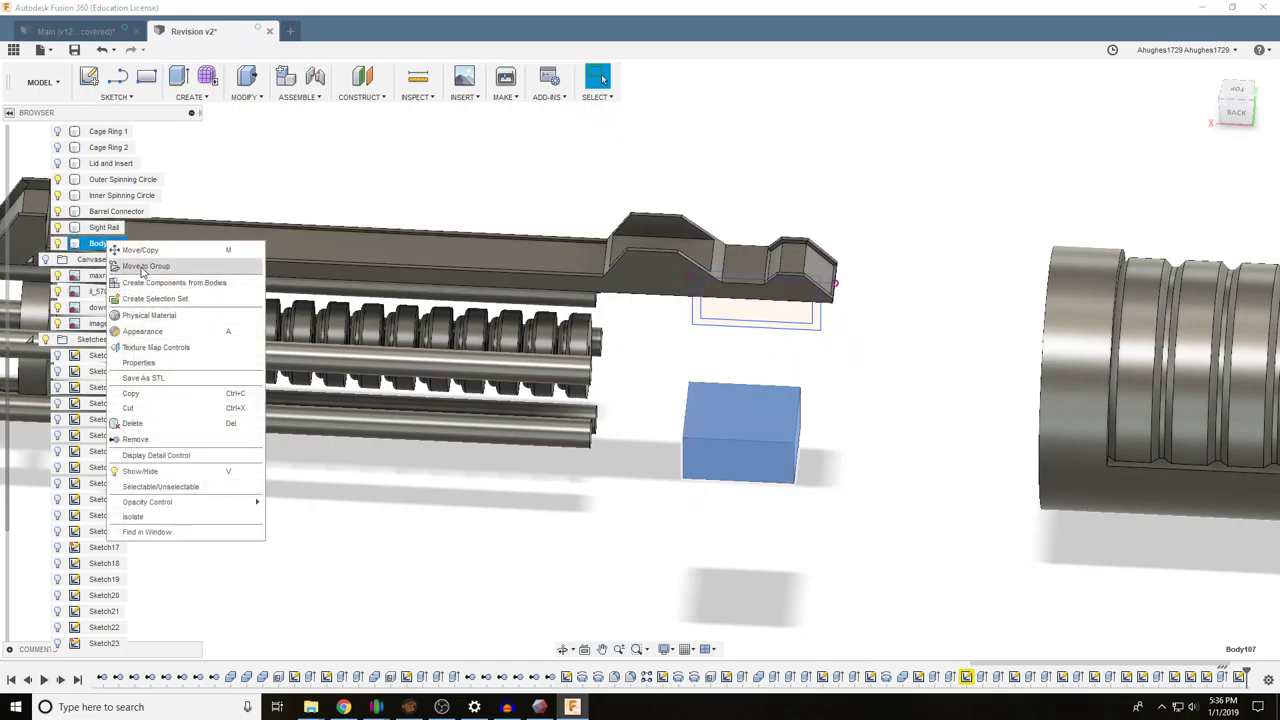
pyautogui.click(155, 440)
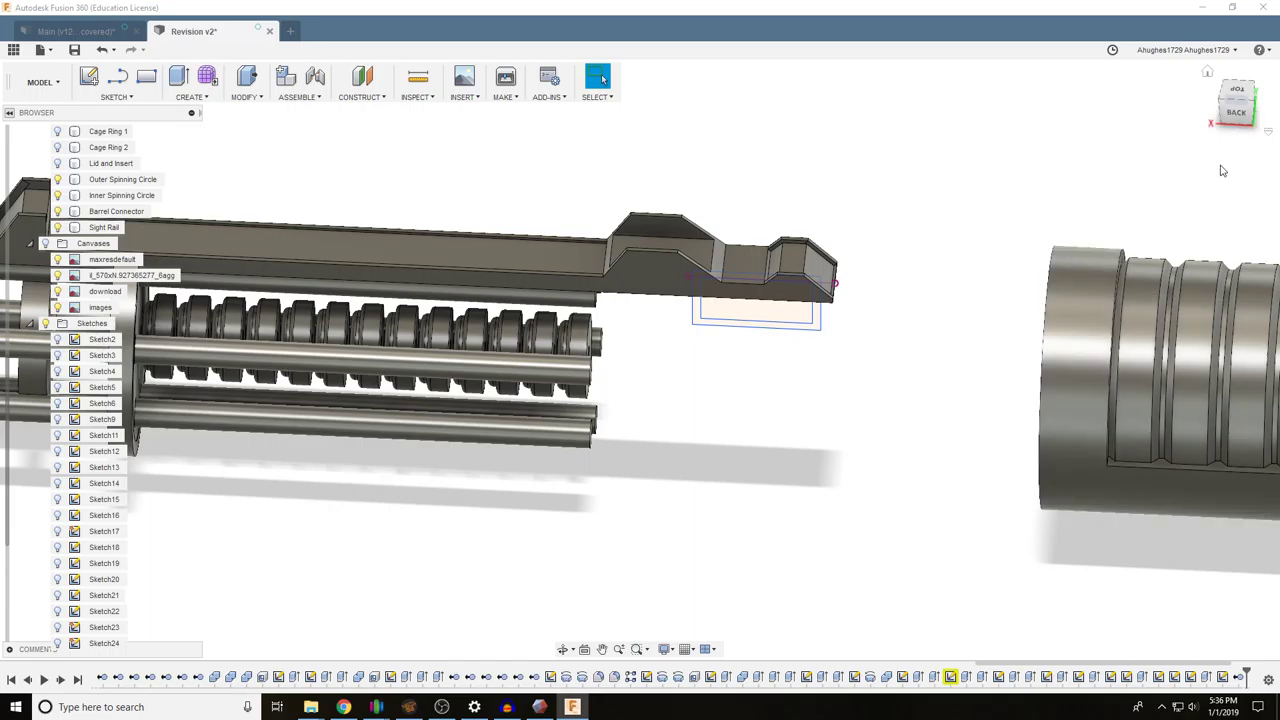
# Set up a two-sided extrude of both rectangle profiles below the sight rail, with side 1 at -2.50 in and side 2 at 1.50 in
pyautogui.click(179, 78)
pyautogui.click(750, 305)
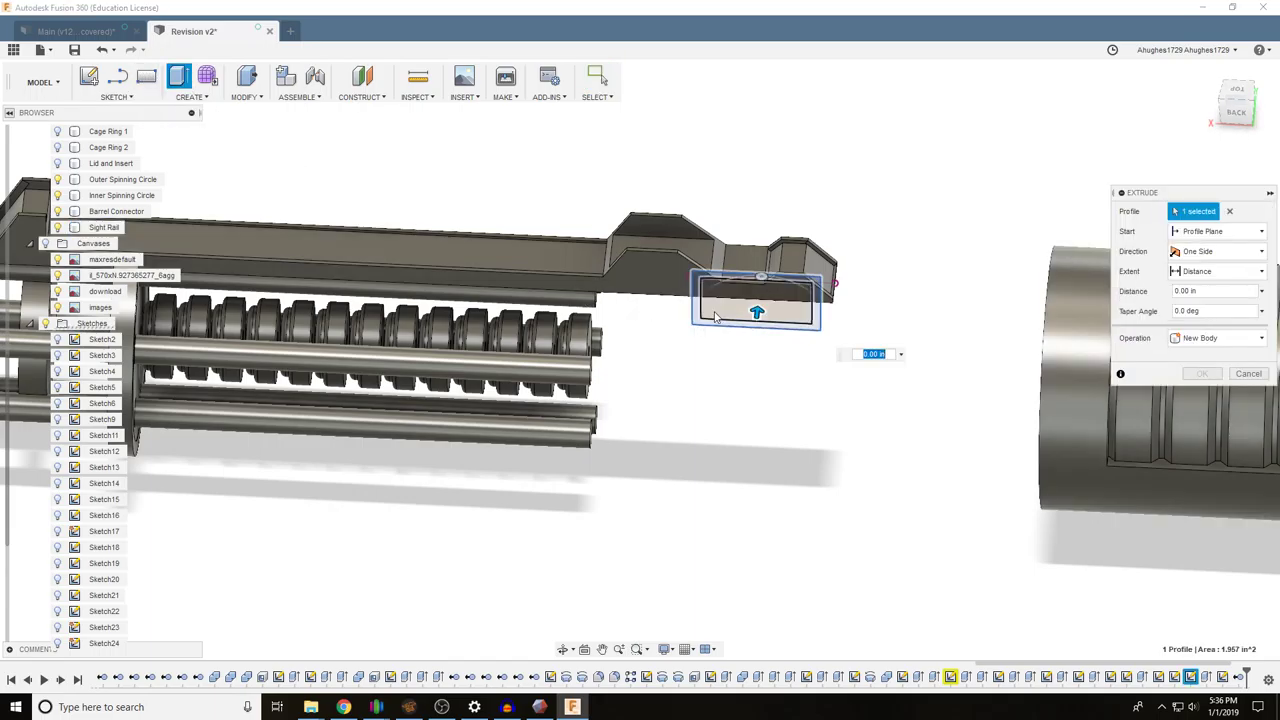
pyautogui.click(755, 288)
pyautogui.moveTo(757, 292); pyautogui.dragTo(748, 373)
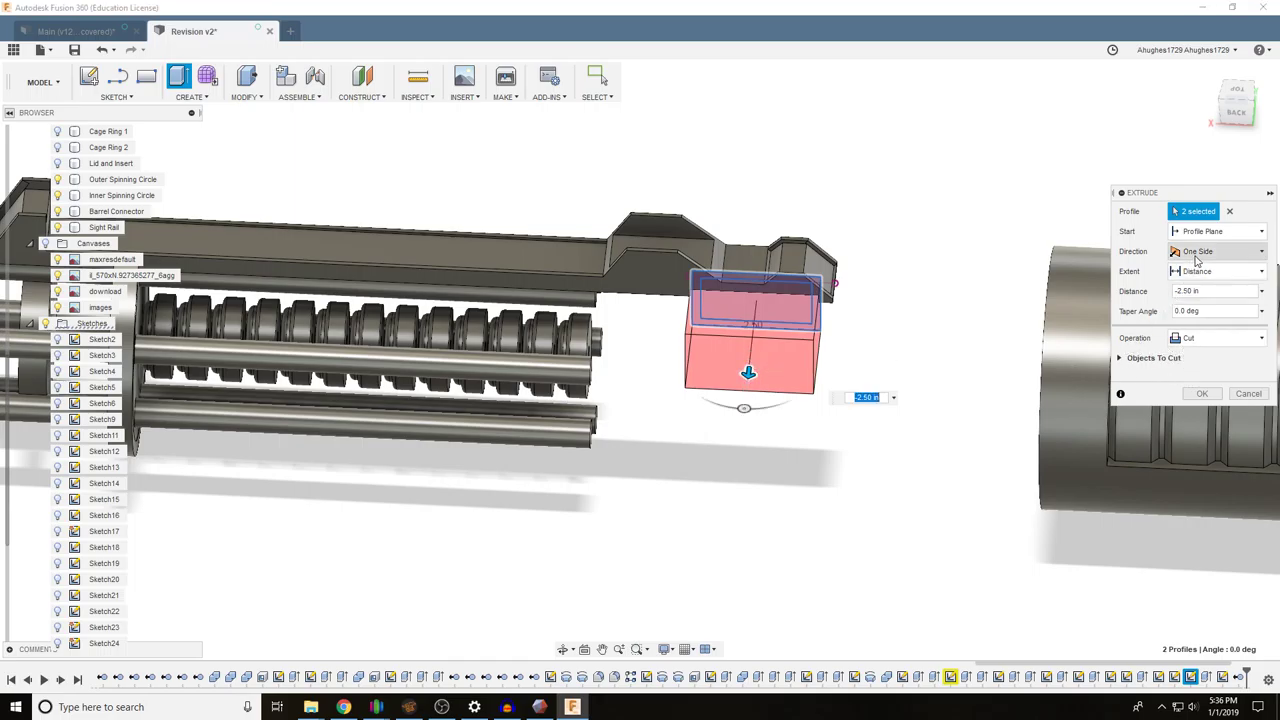
pyautogui.click(1205, 251)
pyautogui.click(1203, 288)
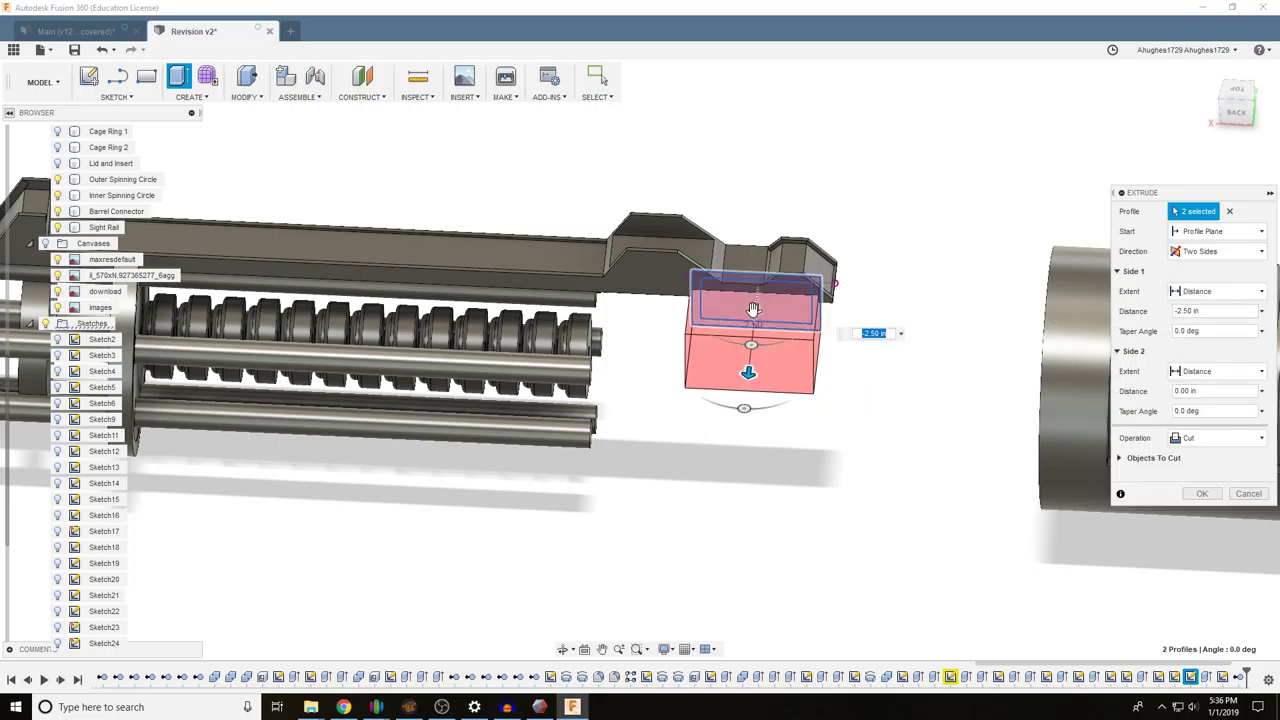
pyautogui.moveTo(755, 335); pyautogui.dragTo(752, 345)
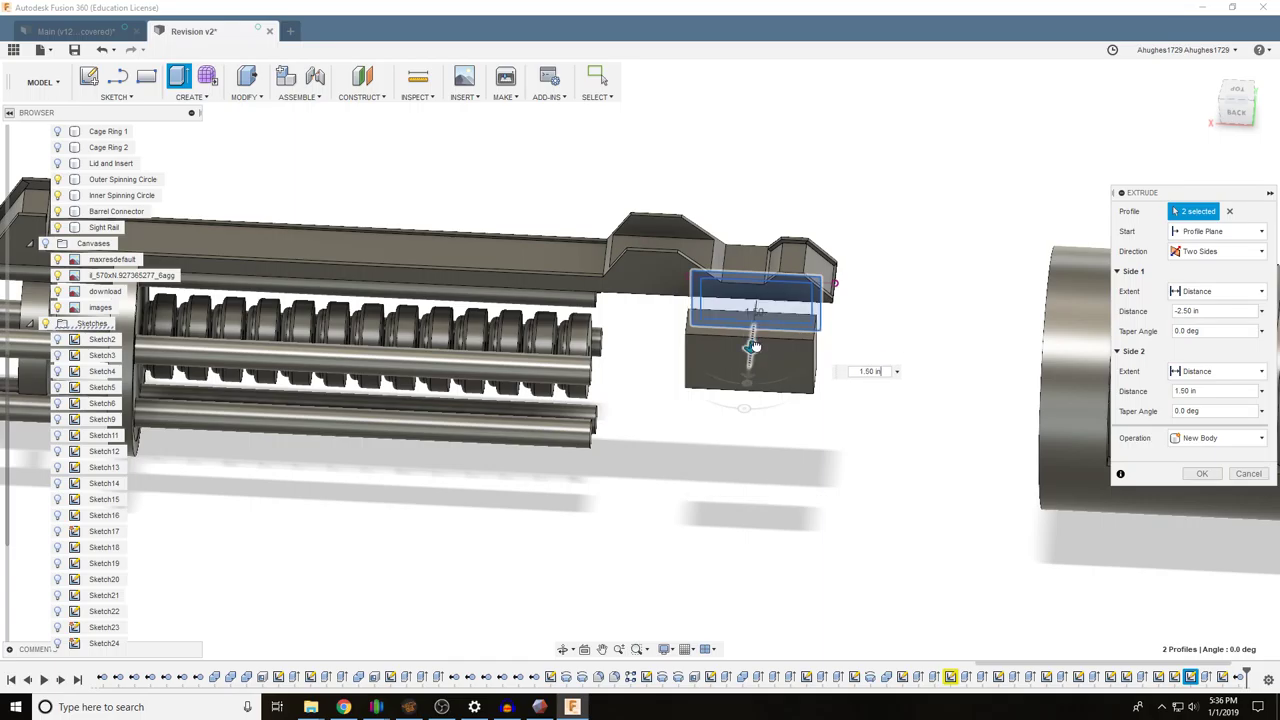
# Show the cage bodies and rings again and set the extrude's side 2 distance to 0.70 in
pyautogui.scroll(3, 48, 232)
pyautogui.click(57, 244)
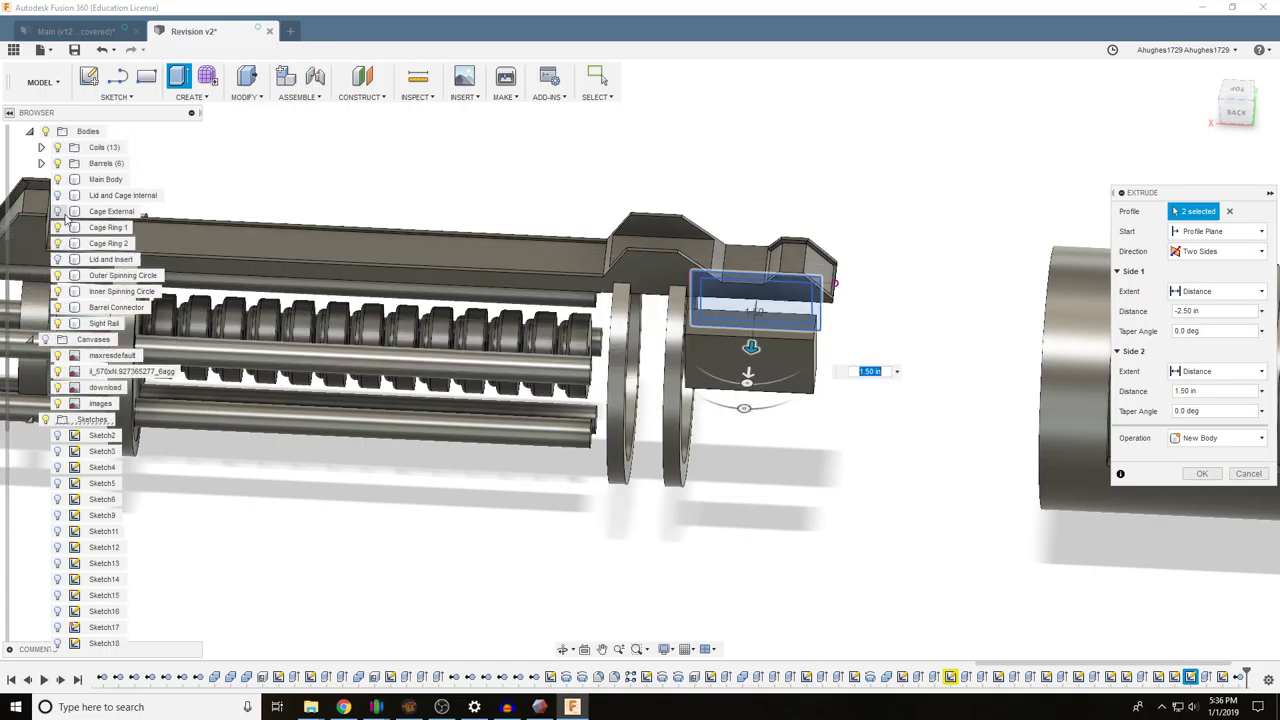
pyautogui.click(1268, 98)
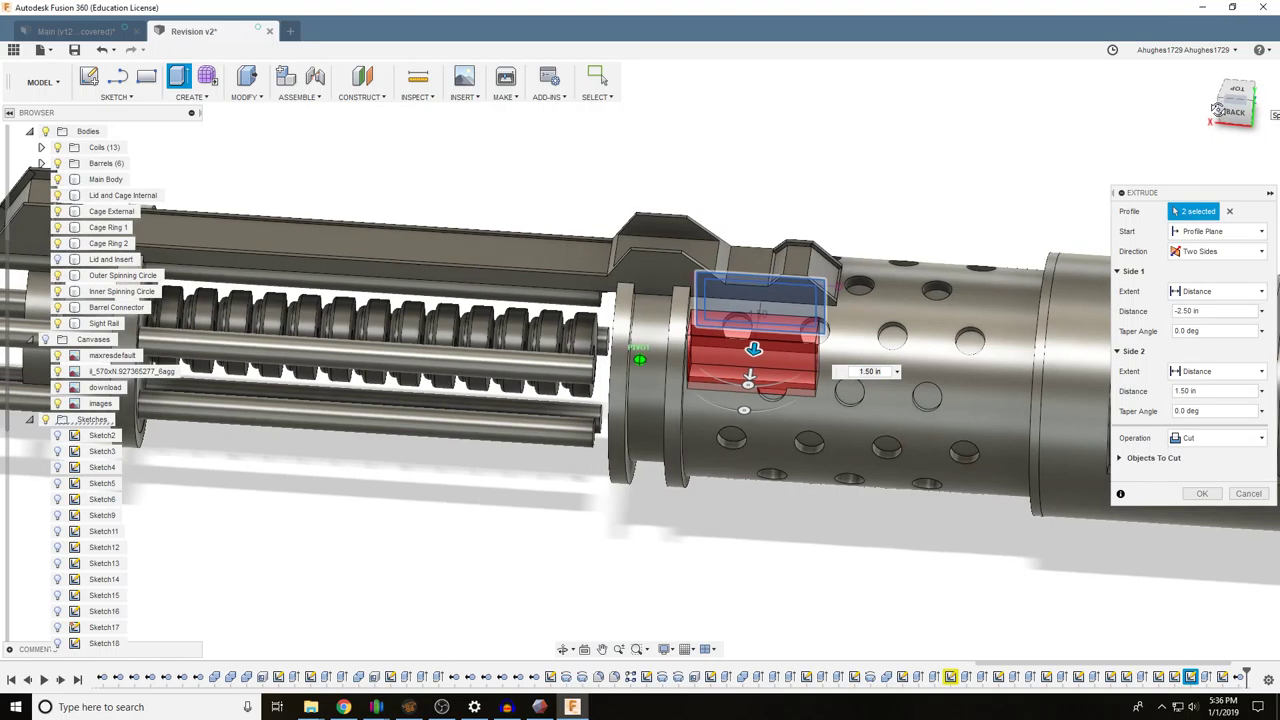
pyautogui.moveTo(1266, 102)
pyautogui.mouseDown()
pyautogui.moveTo(1273, 76)
pyautogui.moveTo(1248, 116)
pyautogui.mouseUp()
pyautogui.scroll(5, 752, 478)
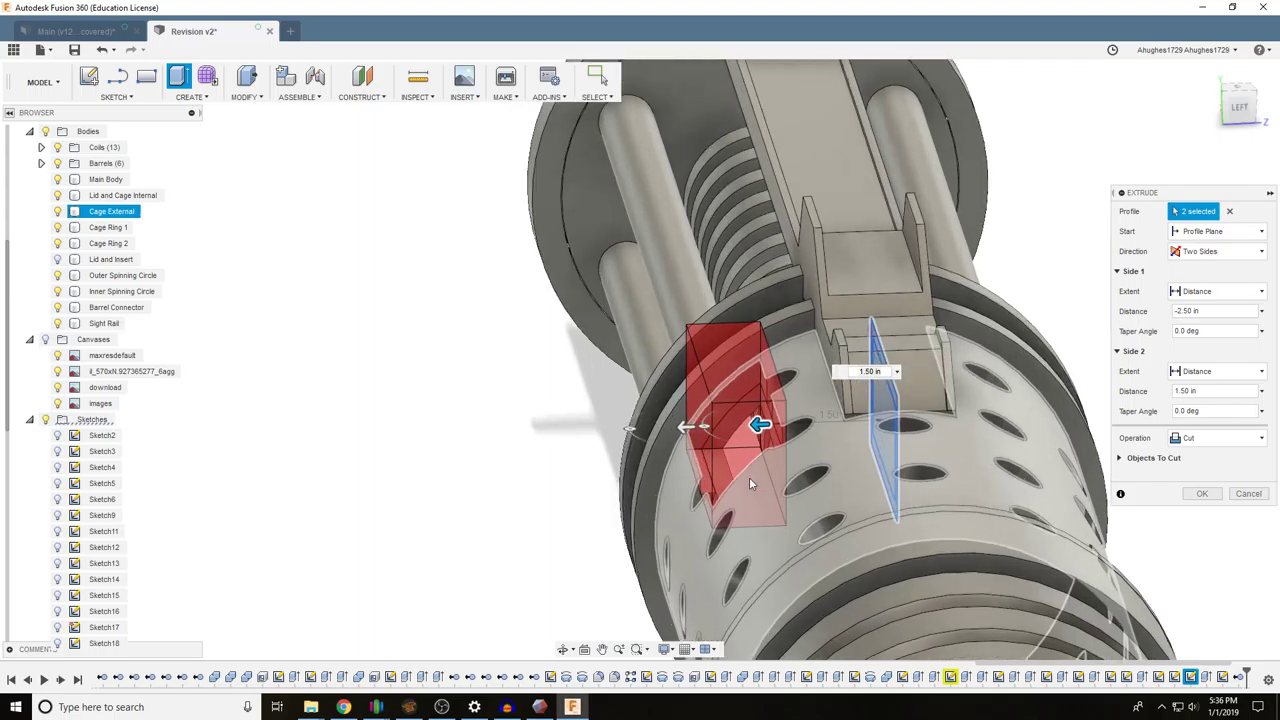
pyautogui.moveTo(762, 418); pyautogui.dragTo(822, 417)
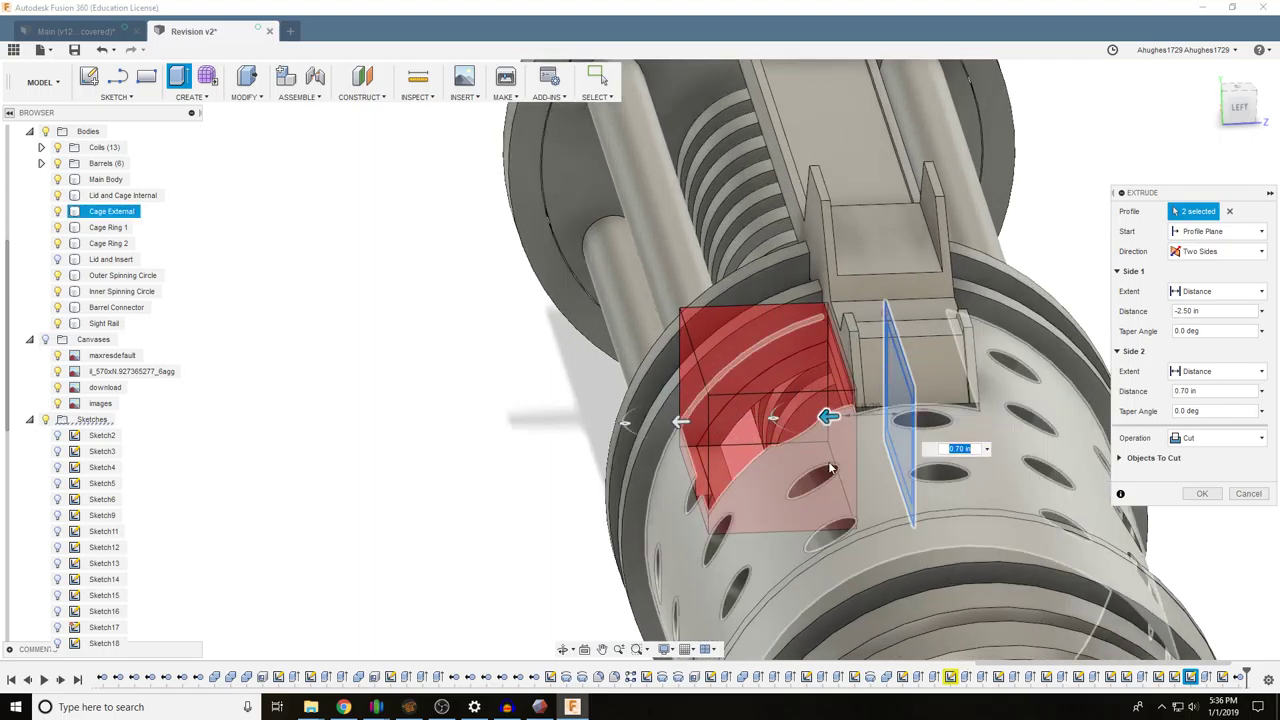
# Hide the main body, cage bodies, rings, lid and insert, barrels and spinning circles, keeping the coils, barrel connector and sight rail visible
pyautogui.click(59, 179)
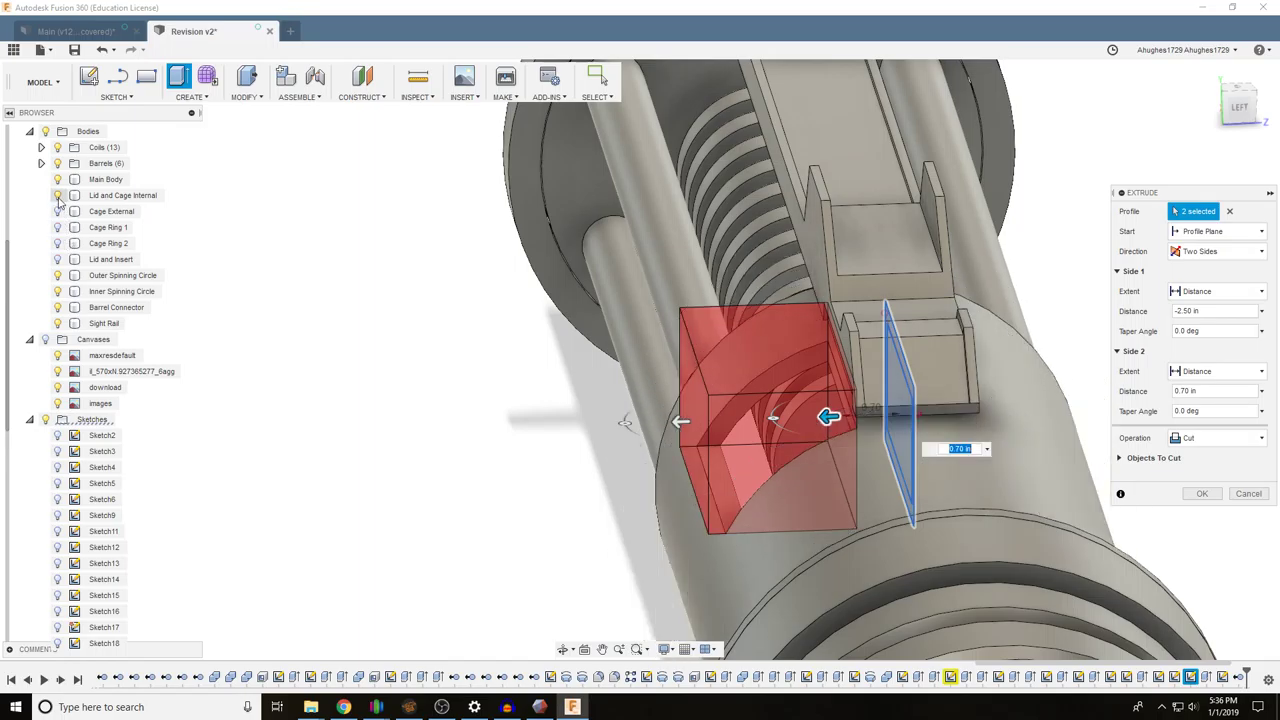
pyautogui.click(57, 163)
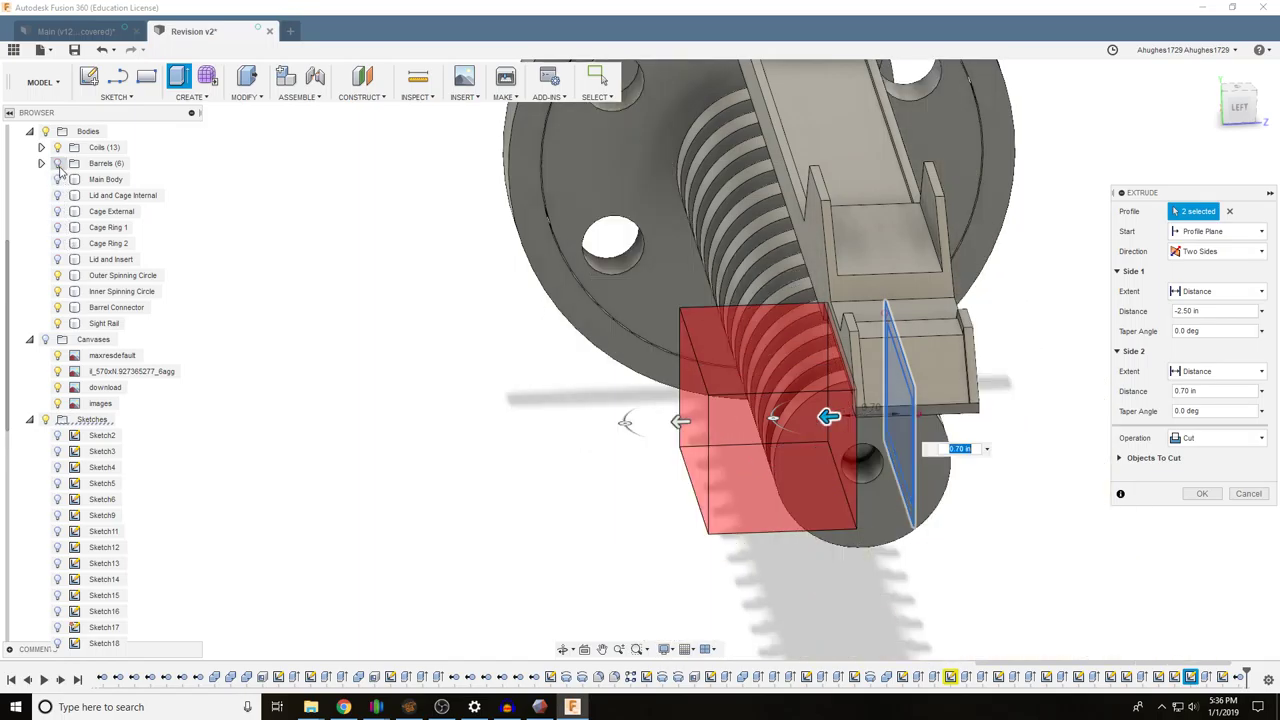
pyautogui.click(58, 275)
pyautogui.click(58, 291)
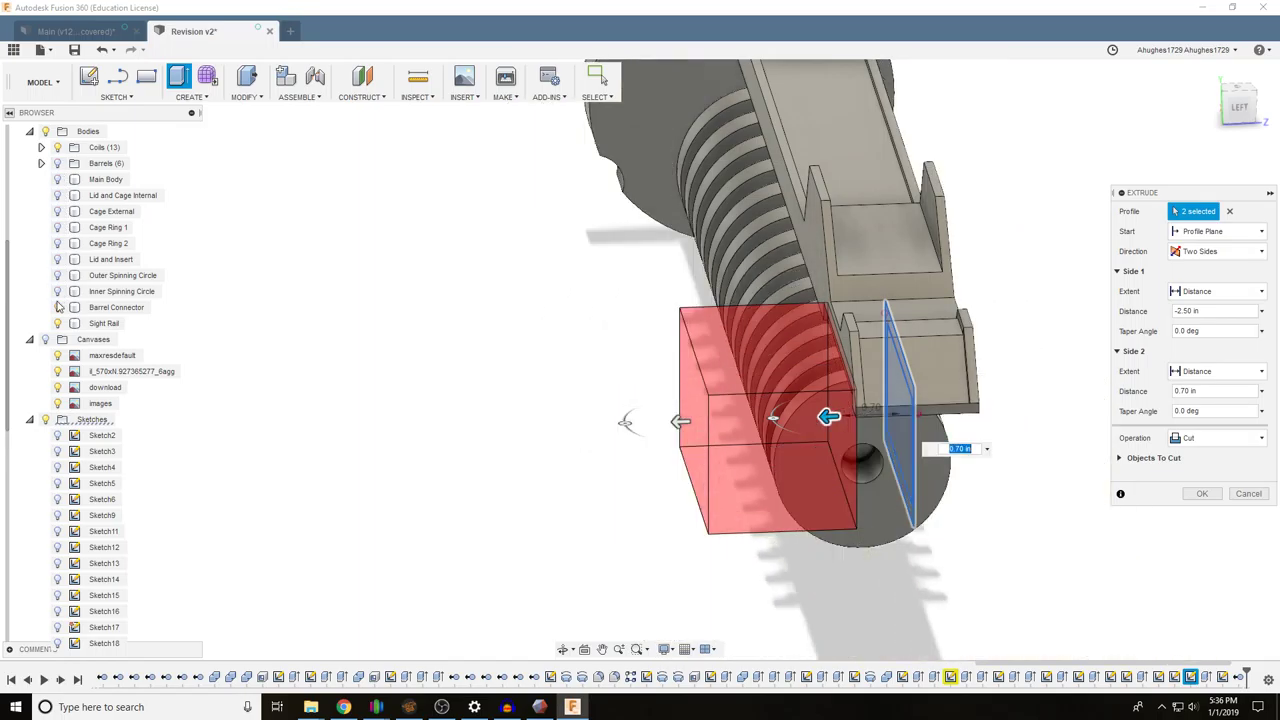
pyautogui.click(58, 323)
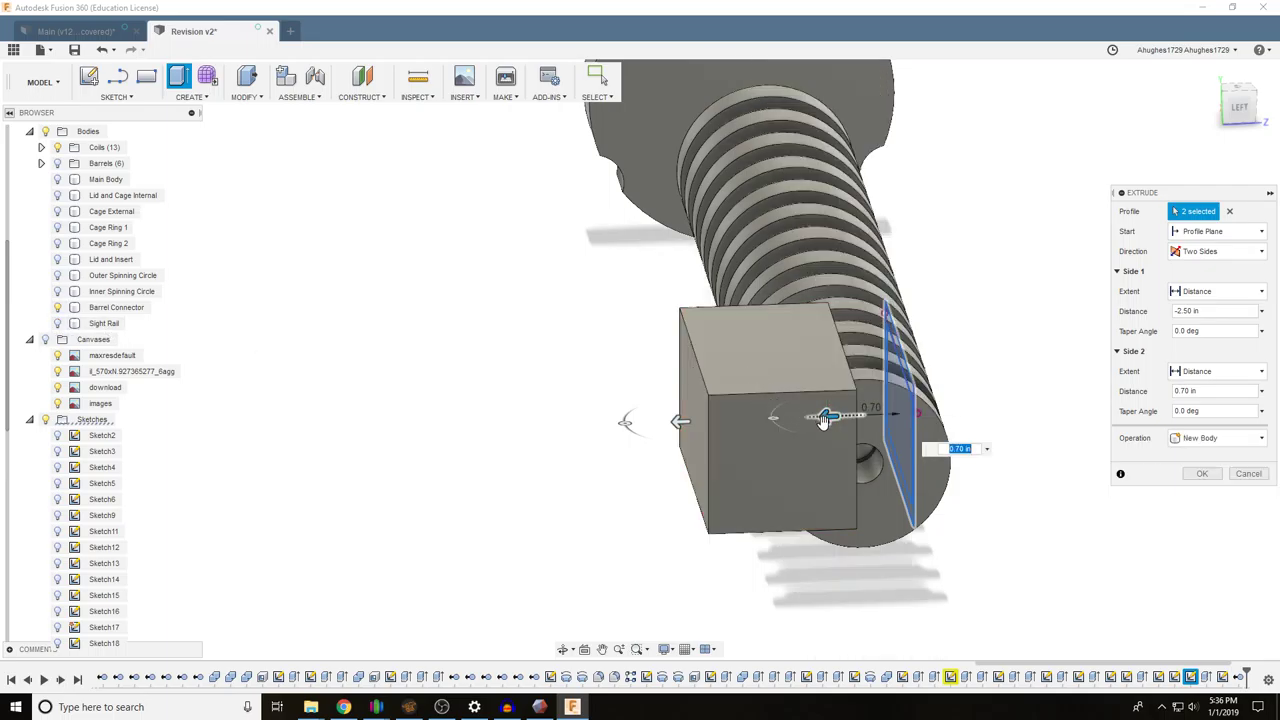
pyautogui.click(58, 323)
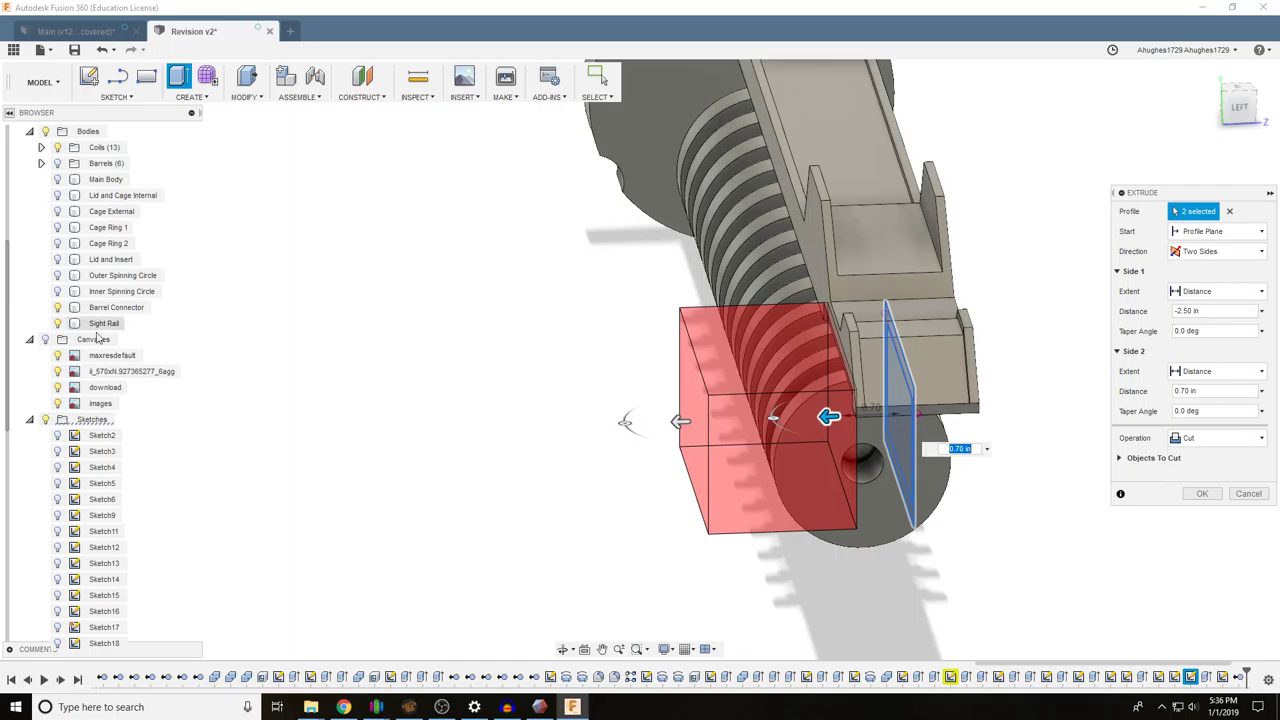
# Adjust the two-sided extrude beside the sight rail to a side 2 distance of 0.80 in and a side 1 distance of -1.80 in
pyautogui.moveTo(673, 425); pyautogui.dragTo(785, 423)
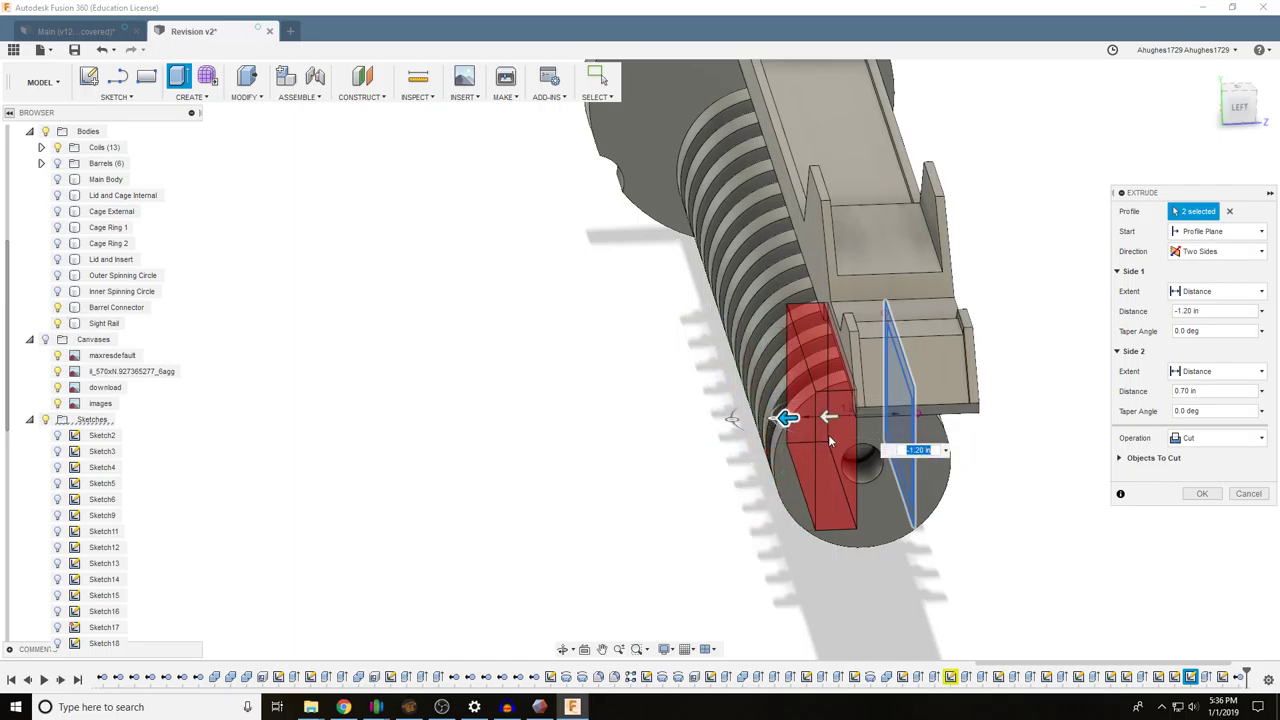
pyautogui.moveTo(830, 417); pyautogui.dragTo(821, 417)
pyautogui.scroll(3, 886, 418)
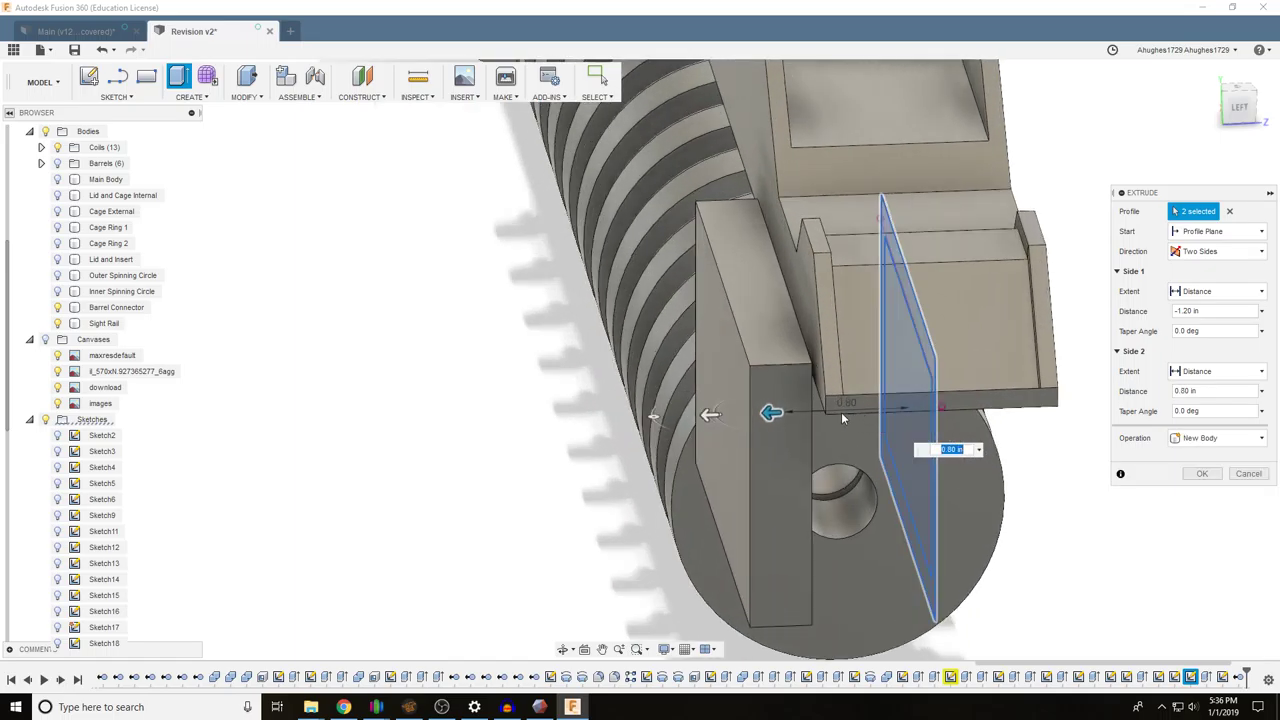
pyautogui.scroll(-1, 820, 411)
pyautogui.scroll(2, 737, 410)
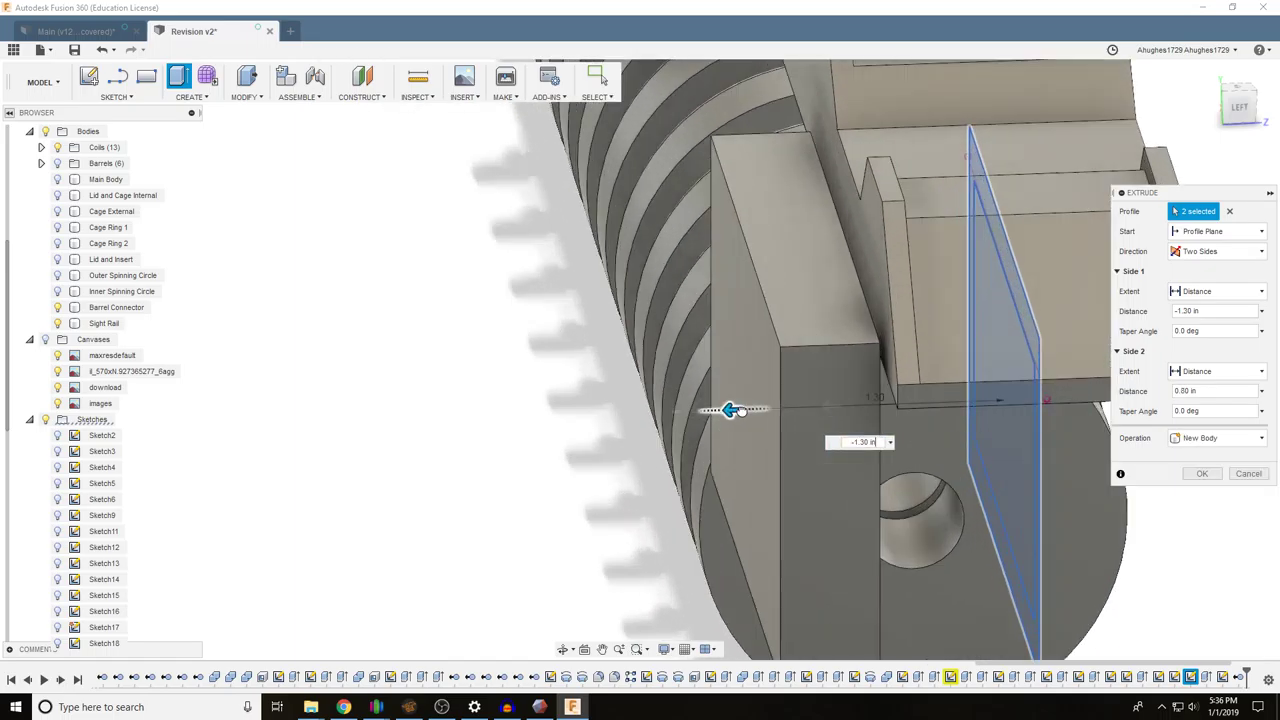
pyautogui.scroll(2, 748, 409)
pyautogui.moveTo(751, 409); pyautogui.dragTo(619, 418)
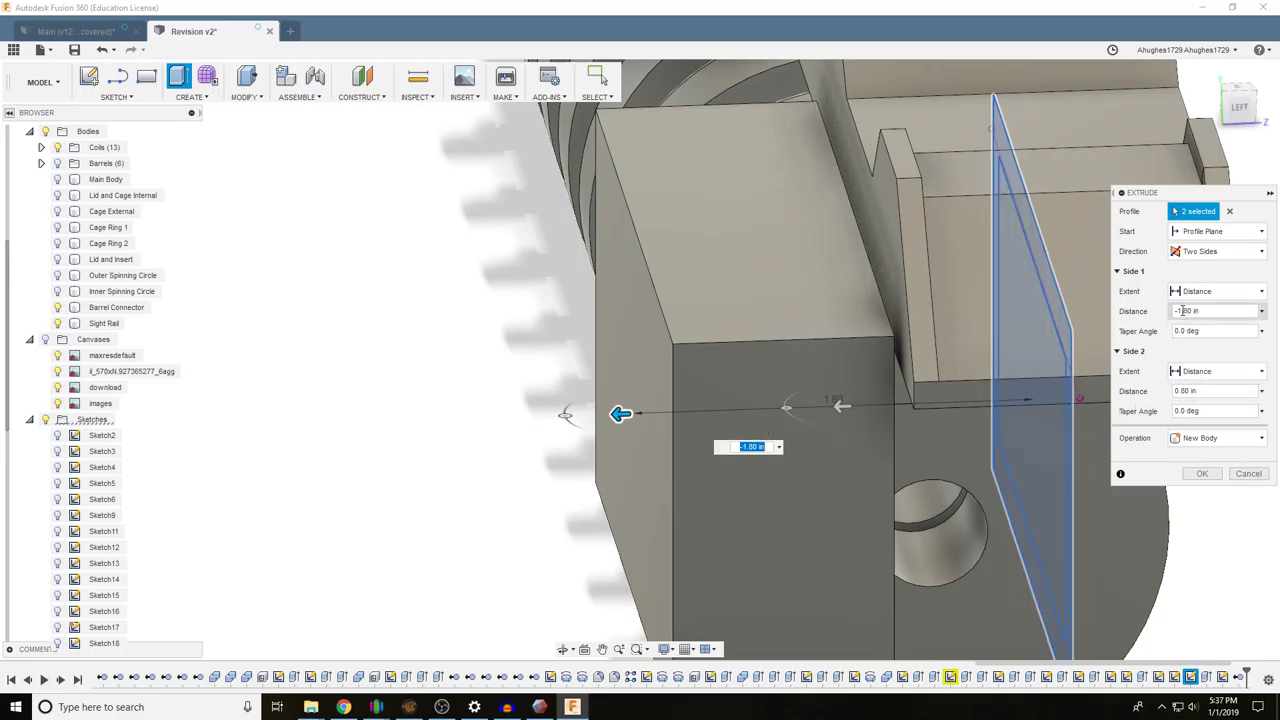
# Reduce the extrude's side 1 distance to -1.30 in and complete it as a new body beside the sight rail
pyautogui.click(1238, 110)
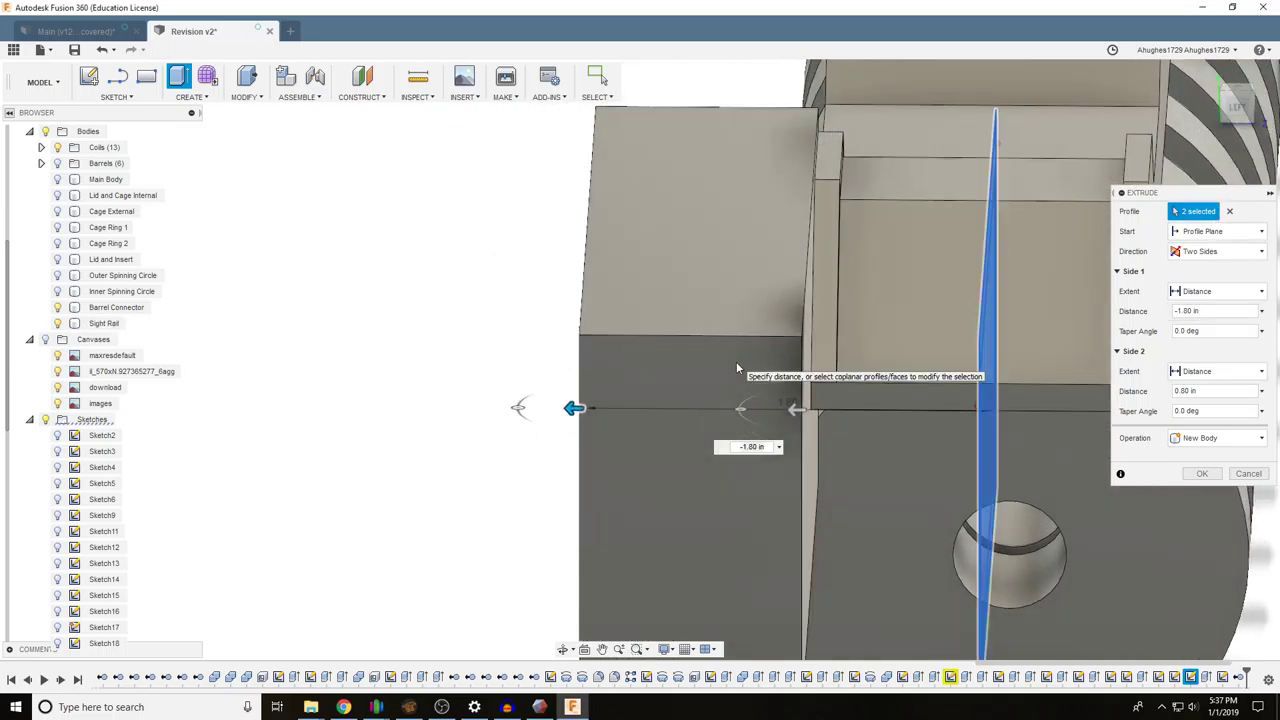
pyautogui.scroll(-5, 626, 386)
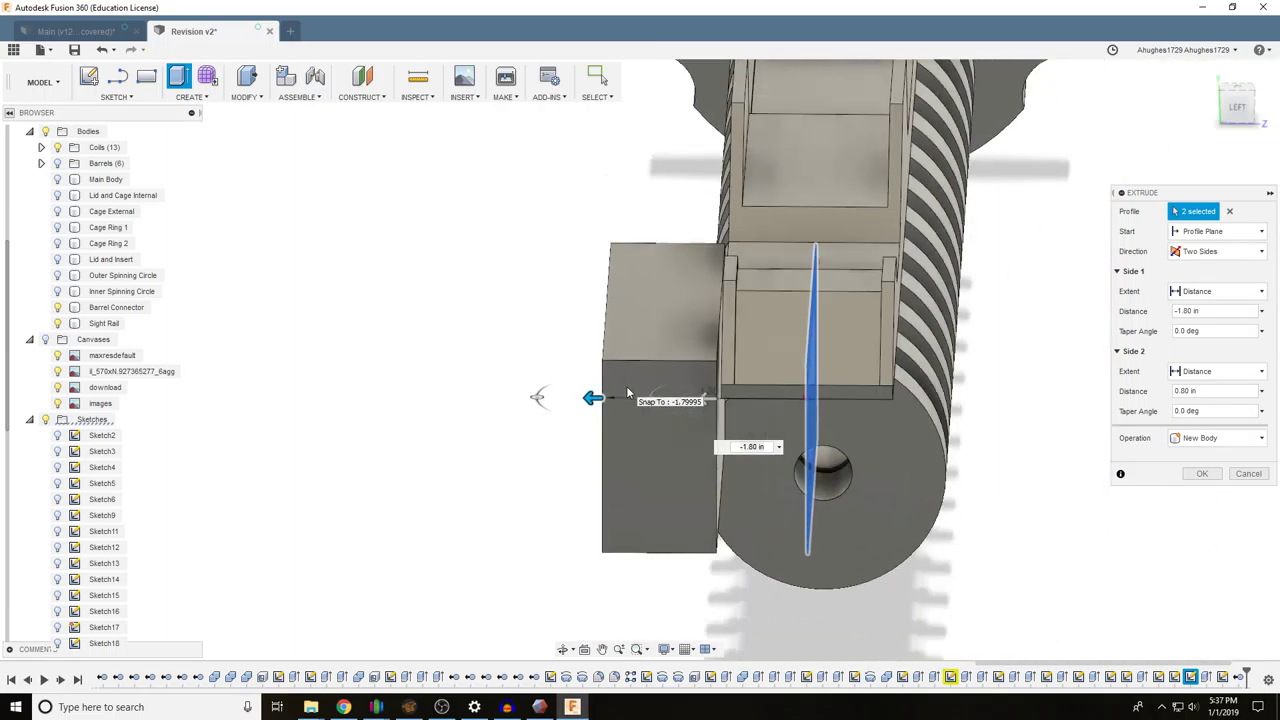
pyautogui.scroll(2, 637, 362)
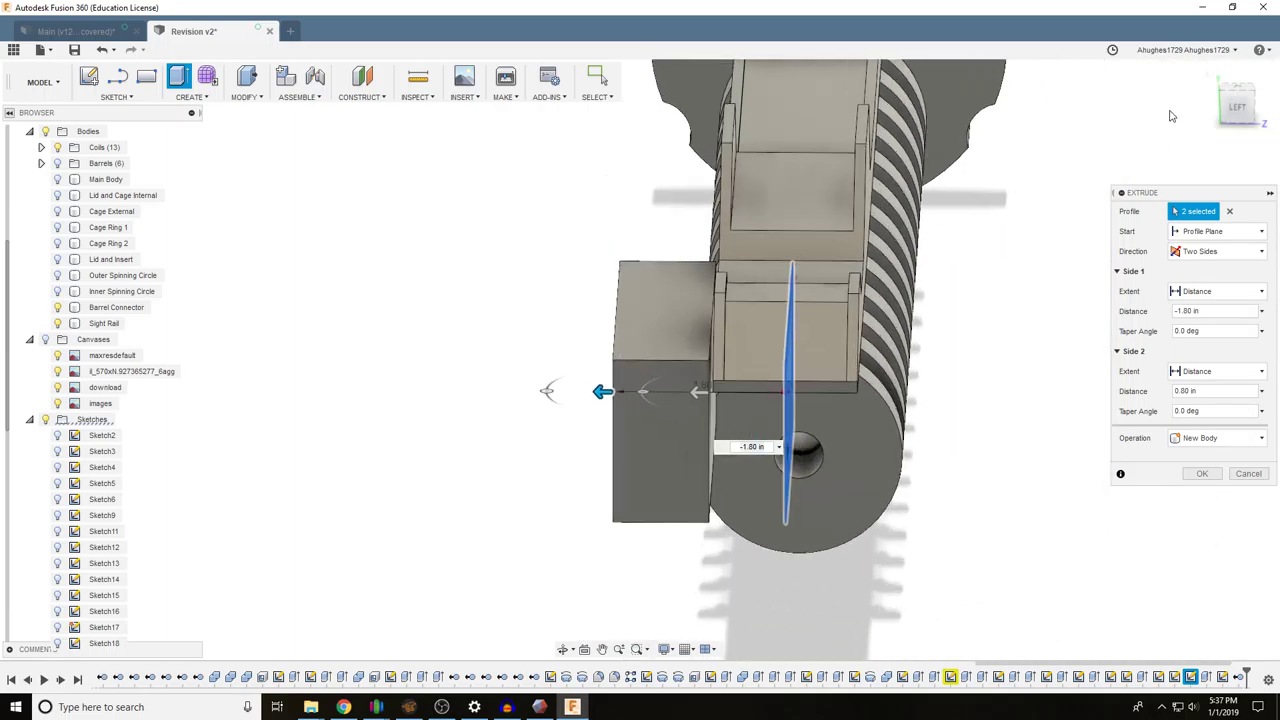
pyautogui.click(1238, 104)
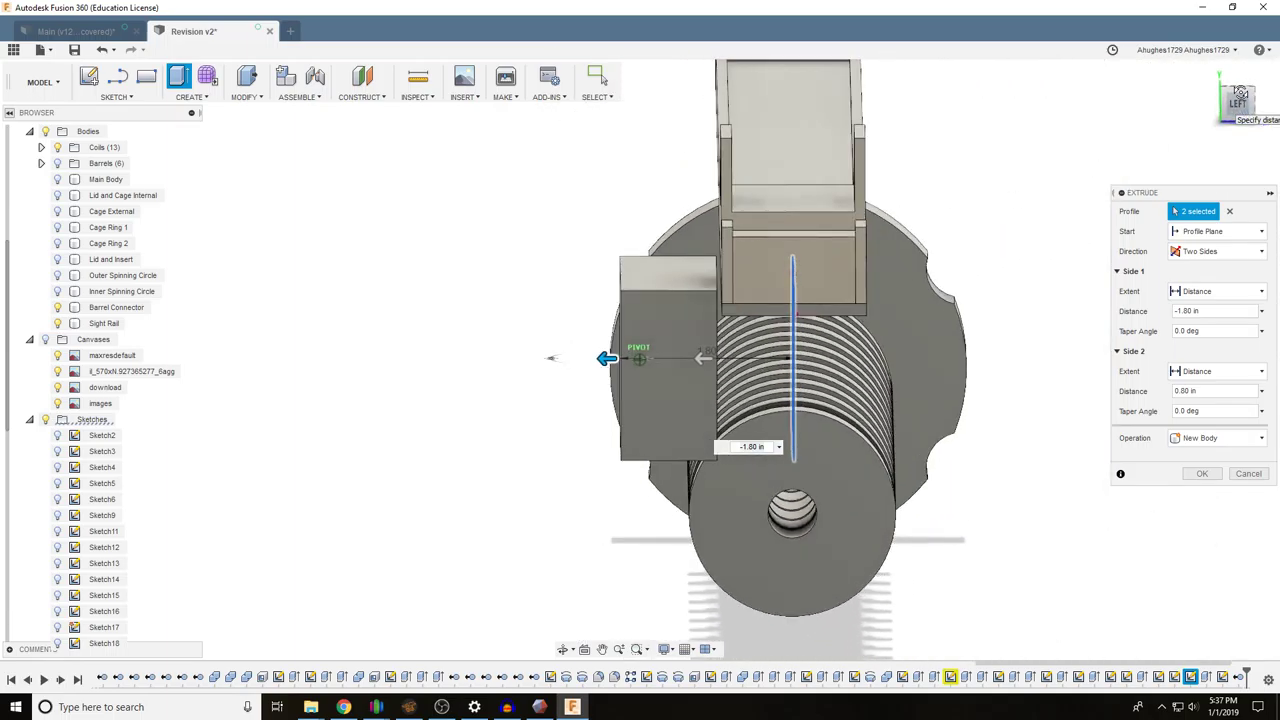
pyautogui.scroll(3, 760, 335)
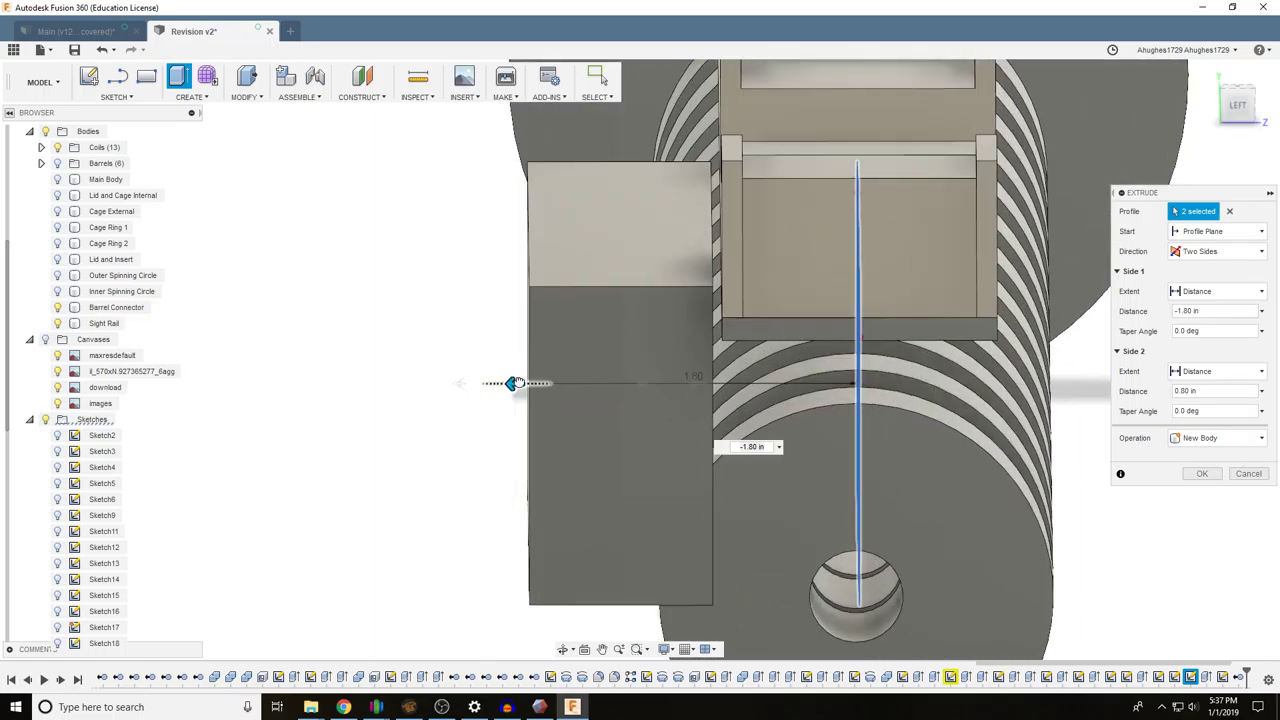
pyautogui.moveTo(513, 383); pyautogui.dragTo(605, 383)
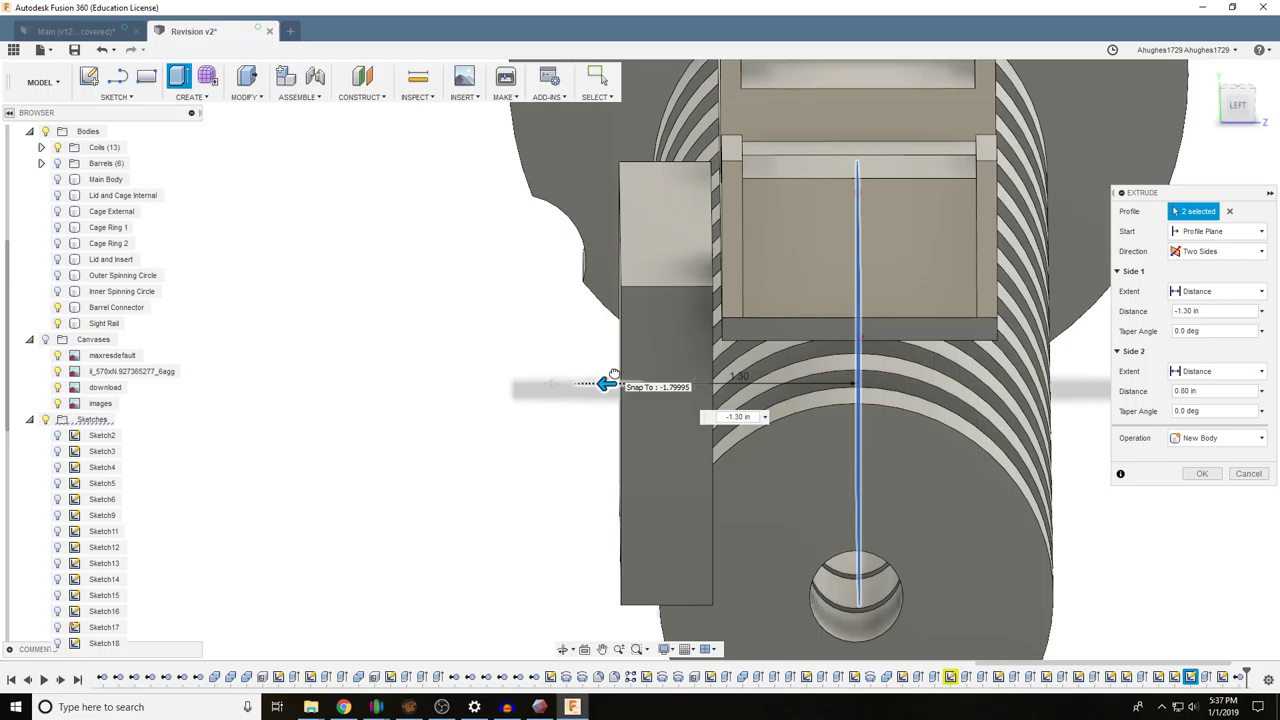
pyautogui.scroll(-2, 585, 388)
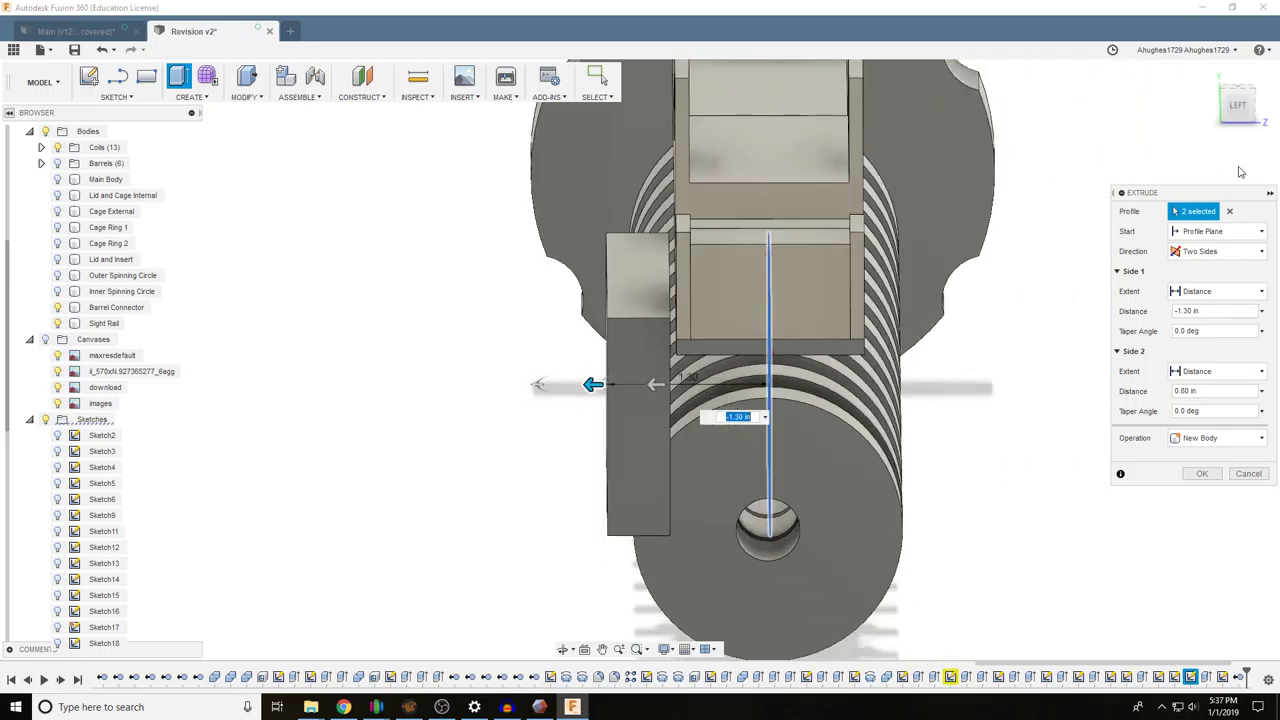
pyautogui.click(1192, 476)
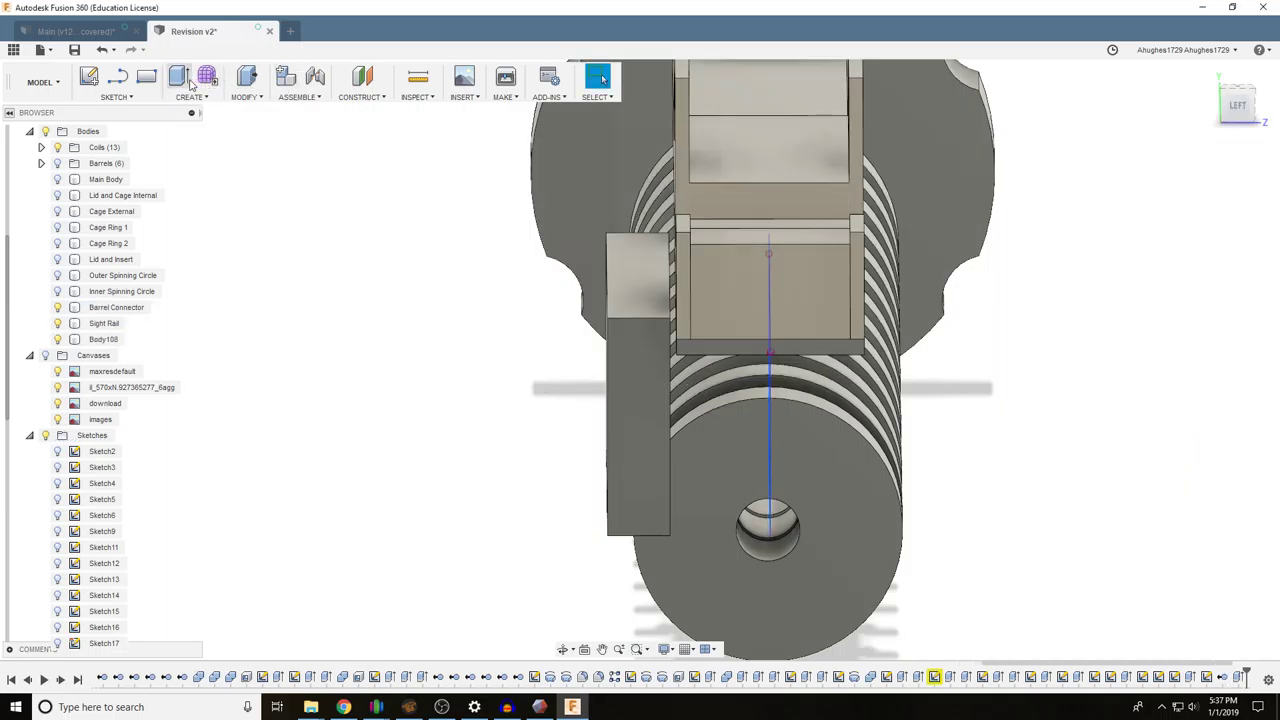
# Set up an extrude of the inner rectangle profile through the new plate at -3.40 in with the Join operation
pyautogui.press('e')
pyautogui.moveTo(1240, 108); pyautogui.dragTo(1254, 100)
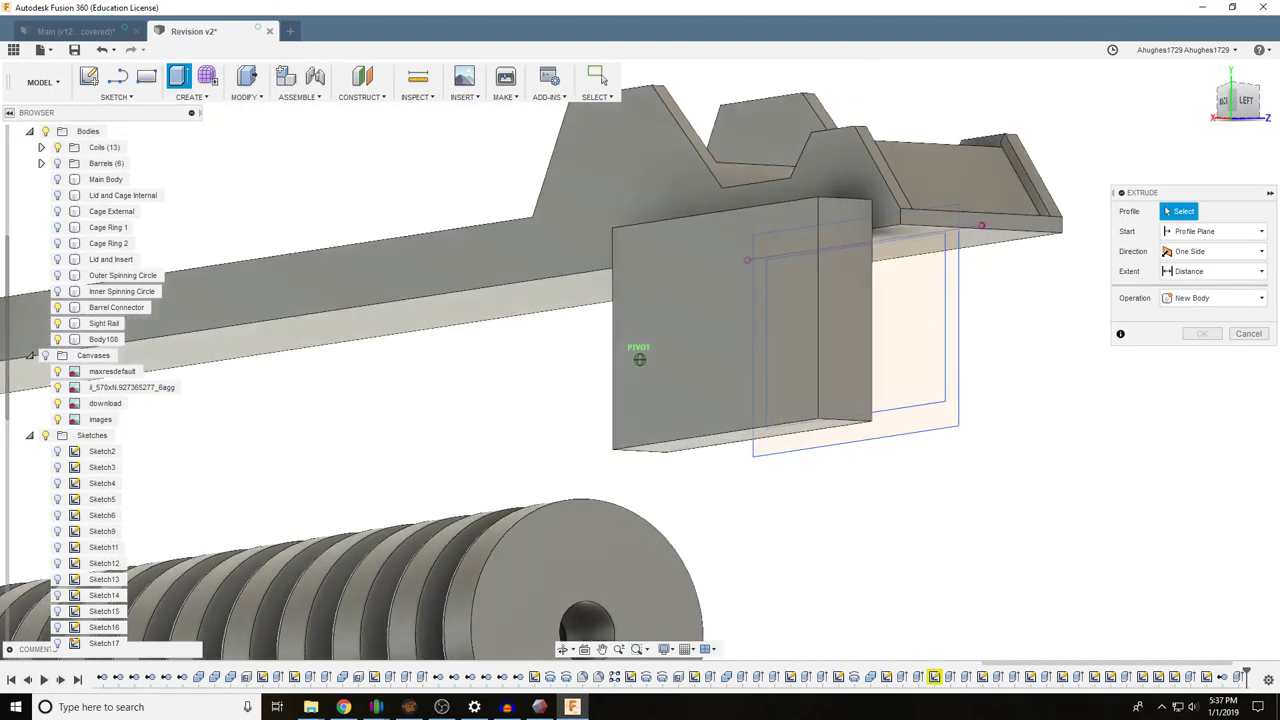
pyautogui.click(920, 355)
pyautogui.moveTo(866, 330); pyautogui.dragTo(476, 311)
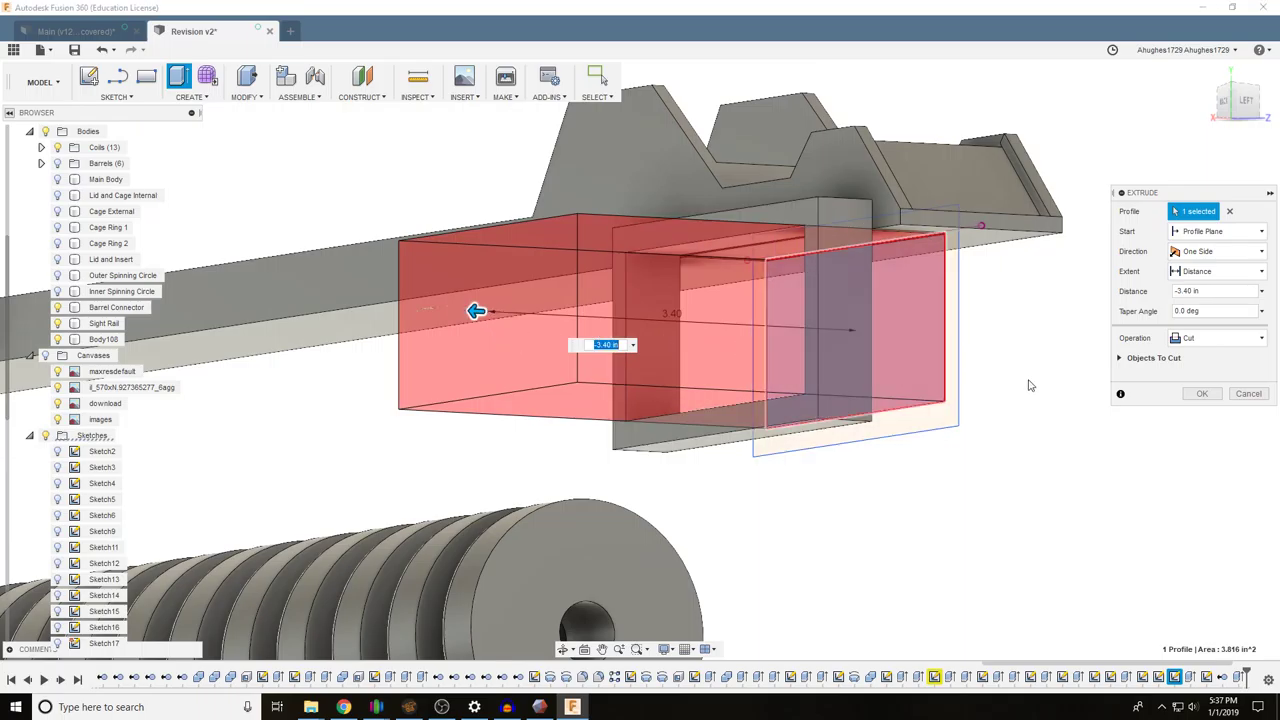
pyautogui.click(1201, 339)
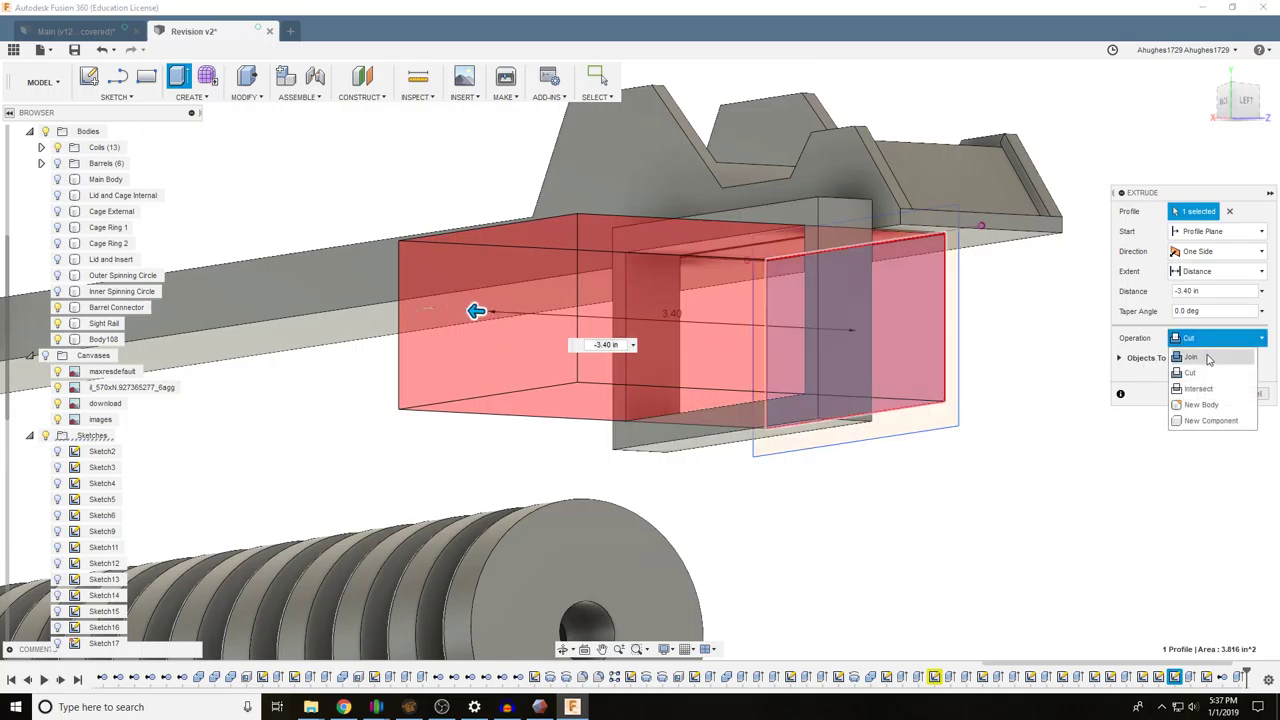
pyautogui.click(1190, 357)
# Make the inner rectangle's extrude two-sided and set its side 2 distance to 1.10 in, within the plate's thickness
pyautogui.click(1210, 252)
pyautogui.click(1203, 287)
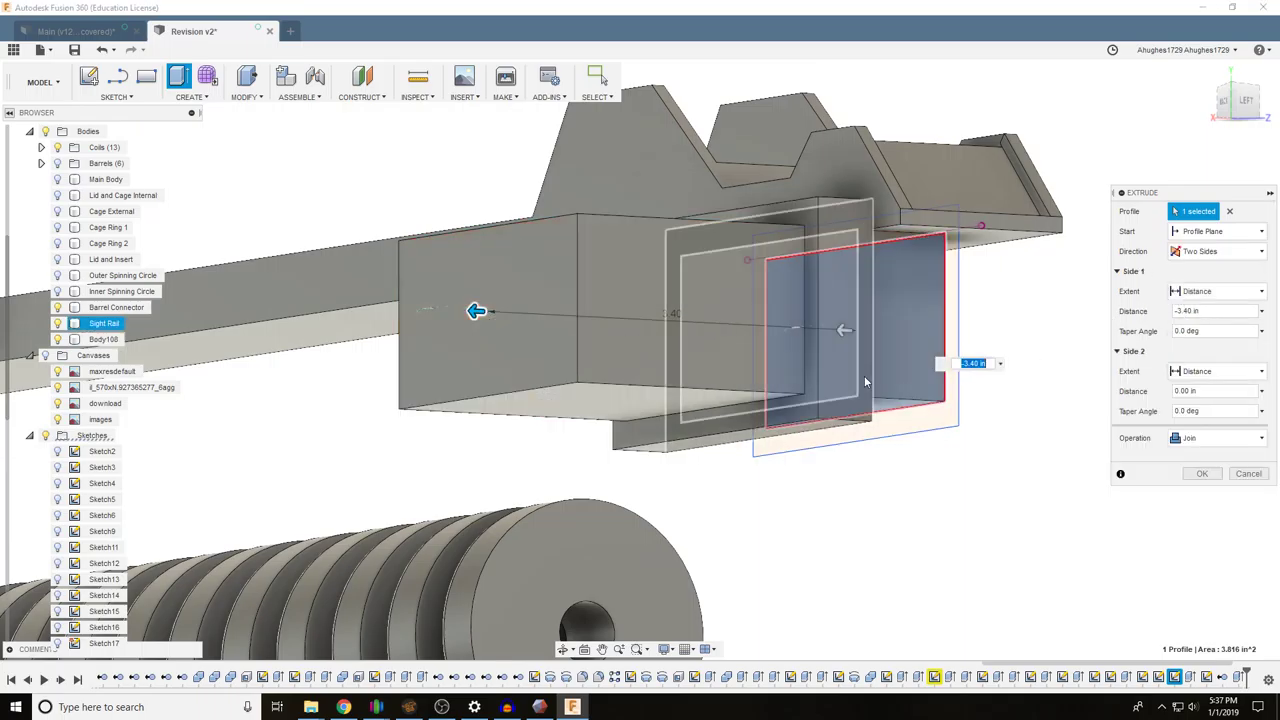
pyautogui.moveTo(846, 331); pyautogui.dragTo(716, 328)
pyautogui.click(1242, 102)
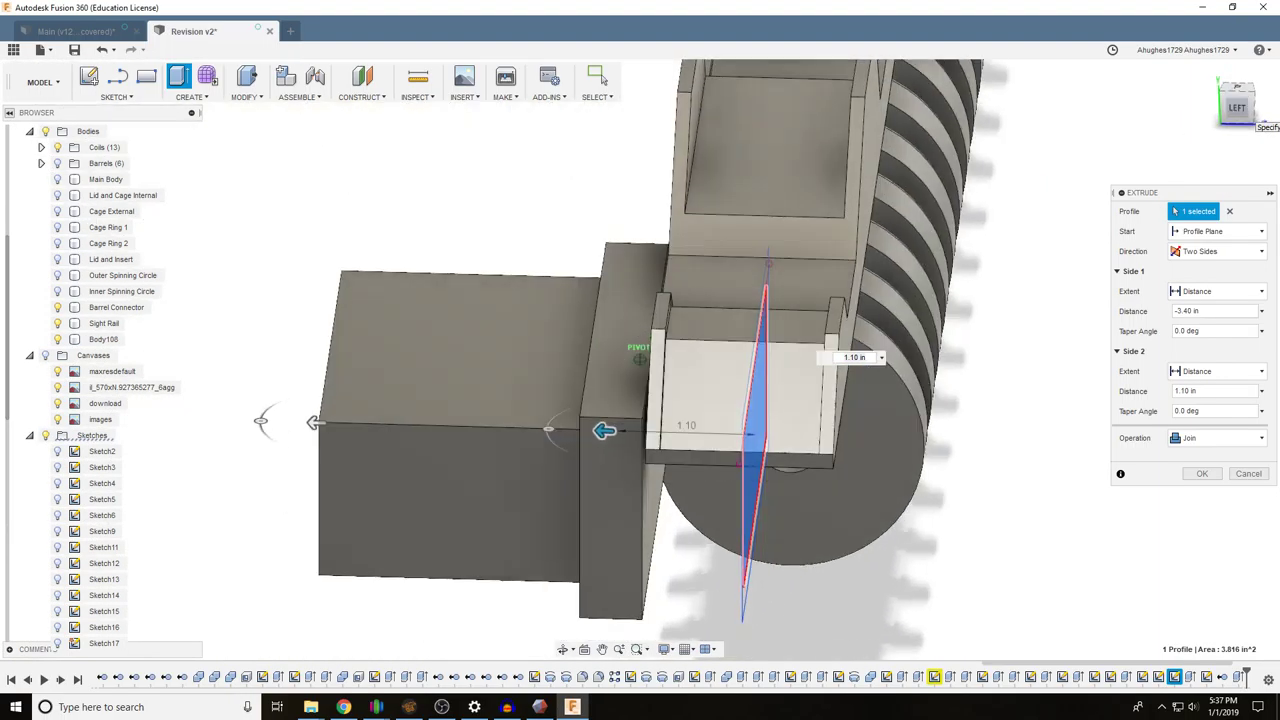
pyautogui.scroll(-8, 897, 337)
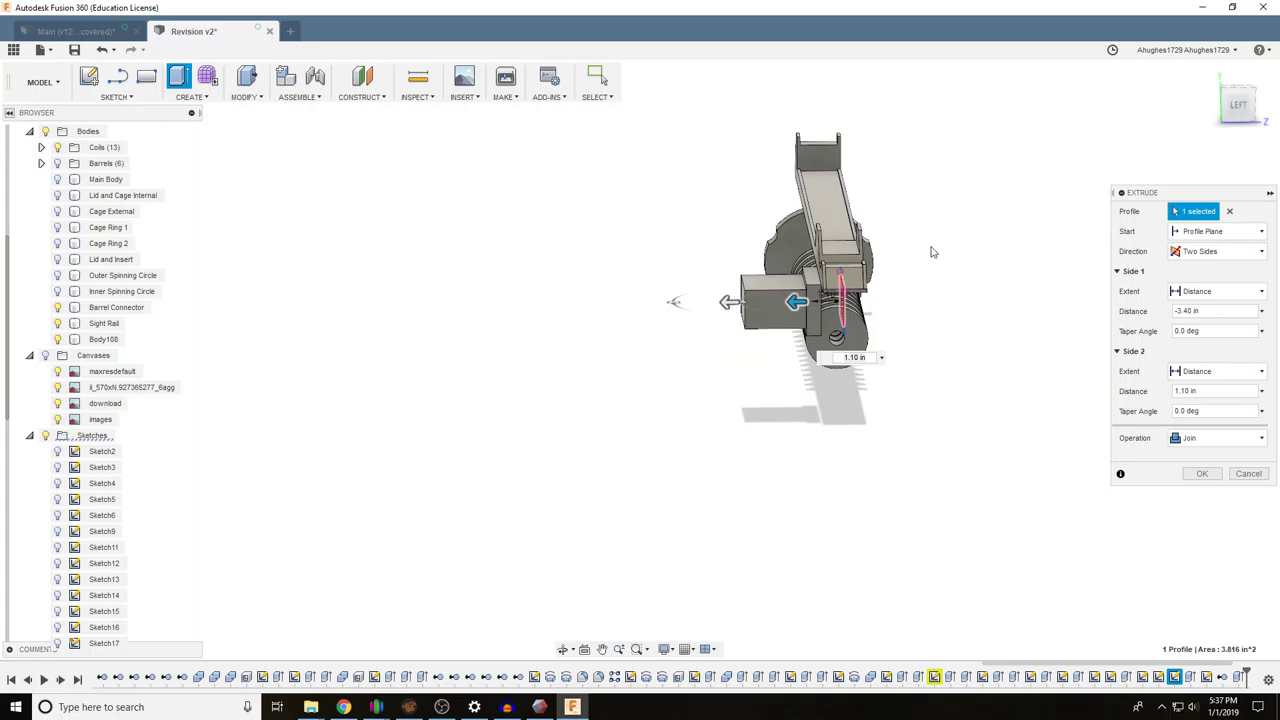
# Show the hidden barrels, main body, cage, ring, lid and spinning circle bodies again and set the extrude's side 1 distance to -4.00 in
pyautogui.moveTo(1245, 115)
pyautogui.mouseDown()
pyautogui.moveTo(1248, 84)
pyautogui.moveTo(1264, 128)
pyautogui.mouseUp()
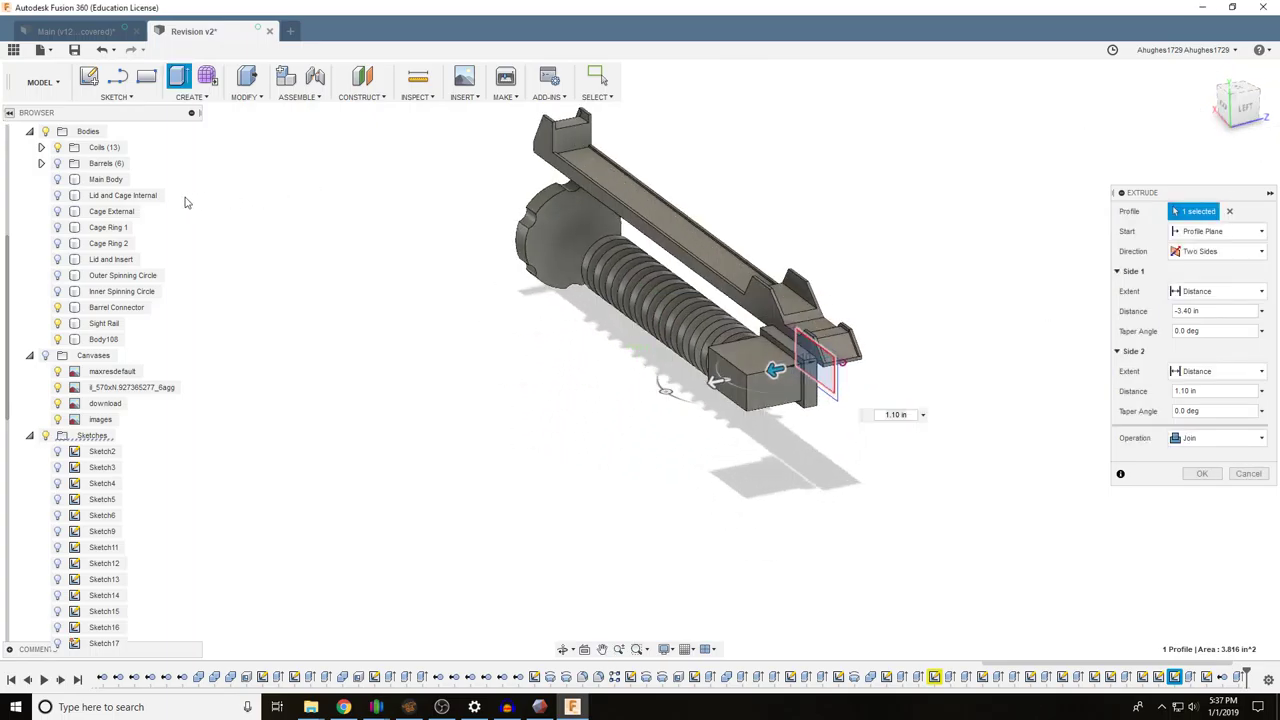
pyautogui.click(60, 291)
pyautogui.click(60, 275)
pyautogui.click(60, 260)
pyautogui.click(60, 244)
pyautogui.click(60, 228)
pyautogui.click(60, 212)
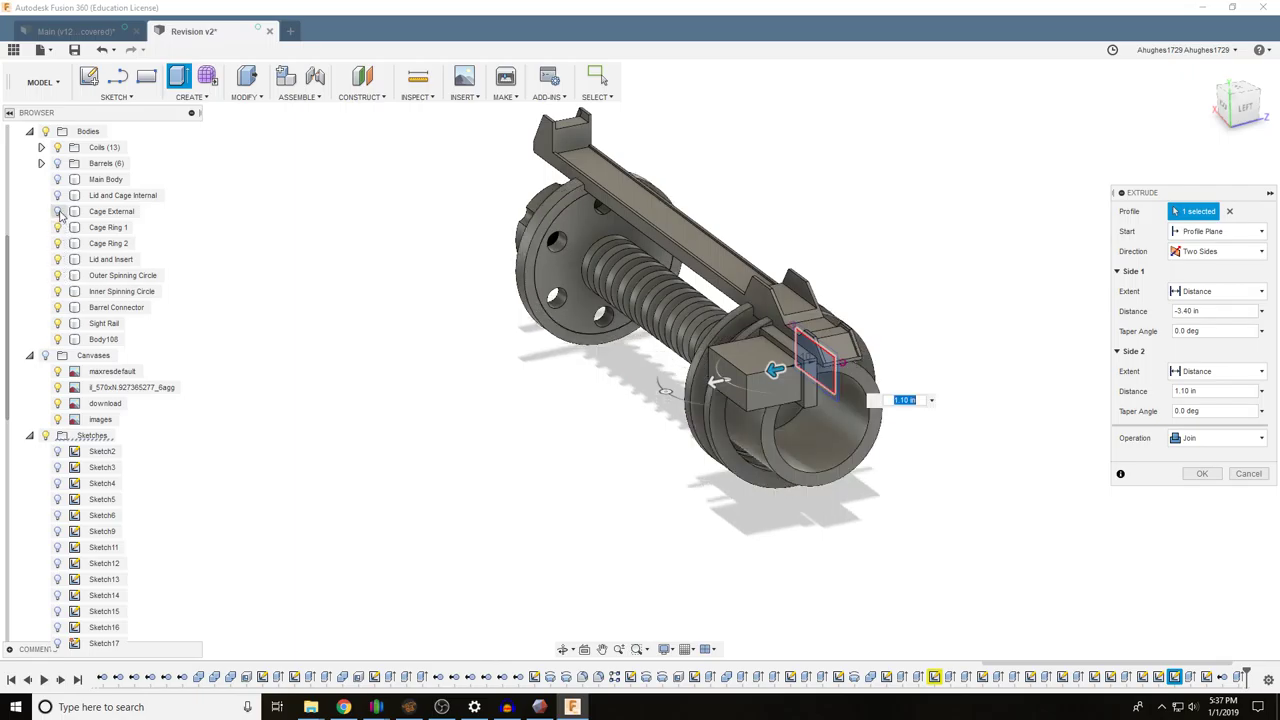
pyautogui.click(60, 196)
pyautogui.click(57, 179)
pyautogui.click(57, 163)
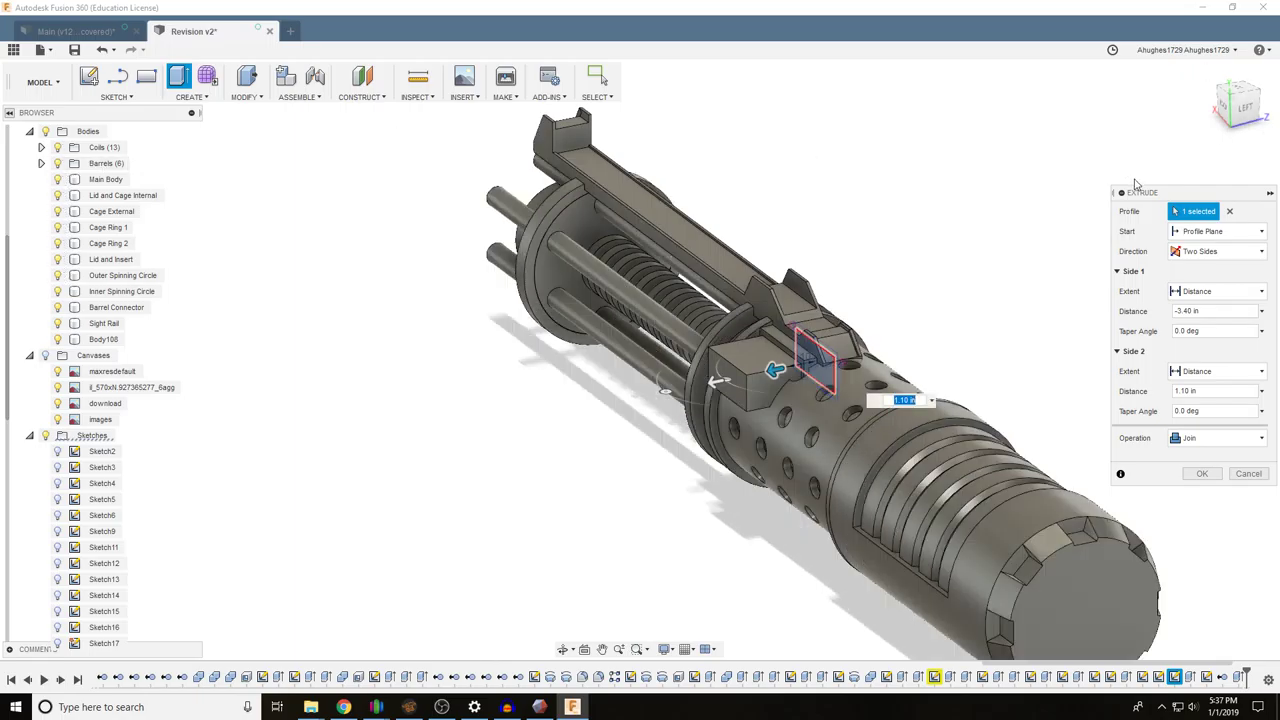
pyautogui.moveTo(714, 380)
pyautogui.mouseDown()
pyautogui.moveTo(651, 386)
pyautogui.moveTo(700, 386)
pyautogui.mouseUp()
pyautogui.moveTo(700, 386)
pyautogui.keyDown('shift'); pyautogui.mouseDown(button='middle')
pyautogui.moveTo(639, 400)
pyautogui.moveTo(987, 164)
pyautogui.mouseUp(button='middle'); pyautogui.keyUp('shift')
# Show the reference canvases, examine the side box's proportions in the minigun images, and hide the canvases again
pyautogui.click(31, 356)
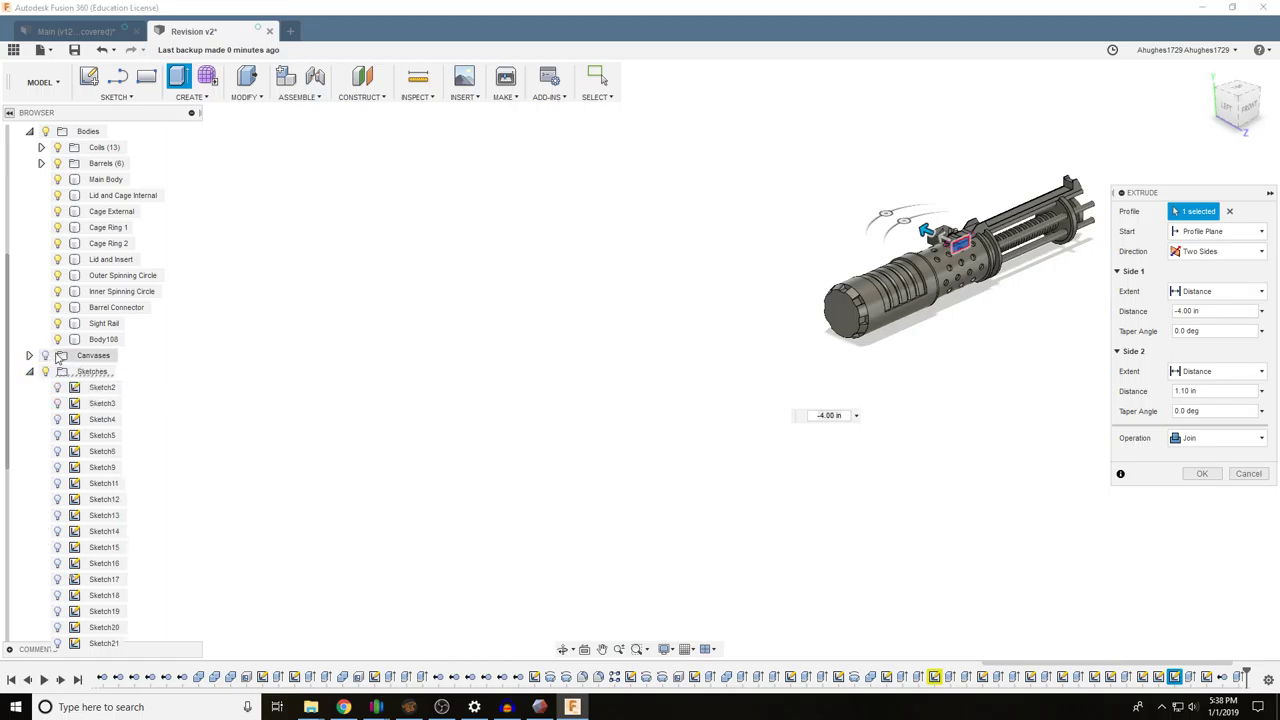
pyautogui.click(48, 356)
pyautogui.moveTo(846, 241); pyautogui.dragTo(562, 407, button='middle')
pyautogui.scroll(5, 560, 262)
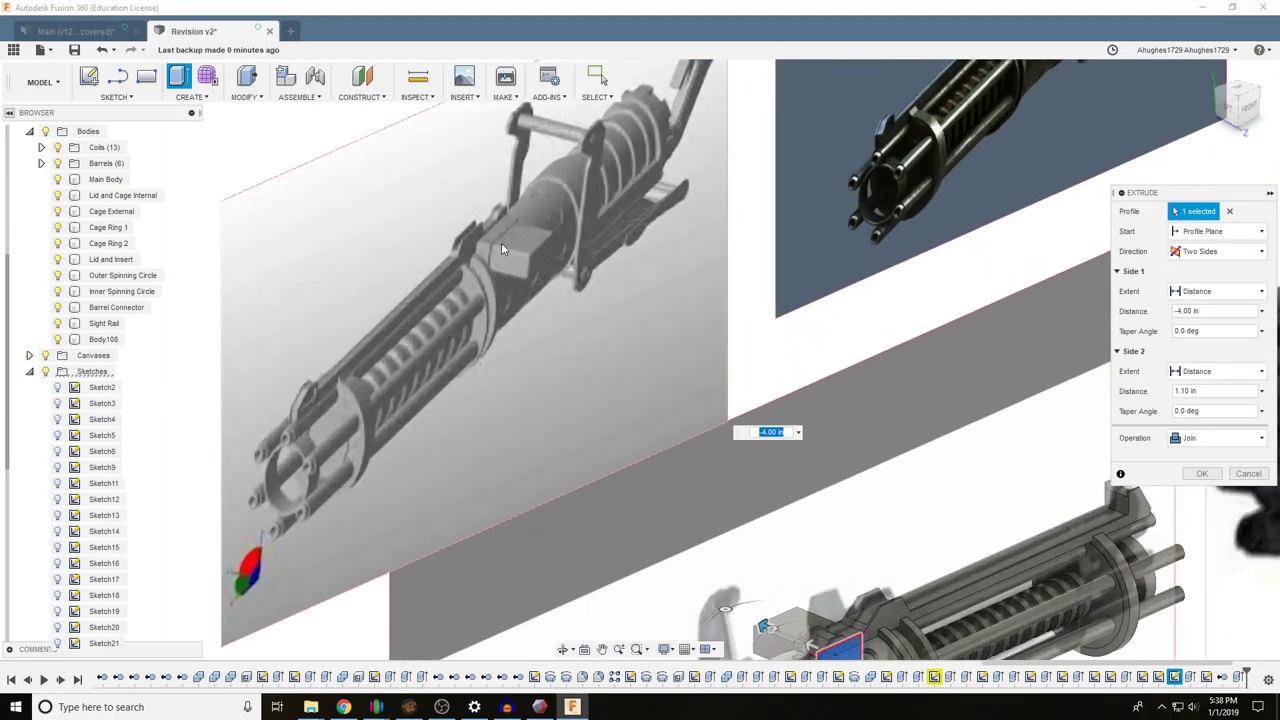
pyautogui.moveTo(861, 201); pyautogui.dragTo(330, 232, button='middle')
pyautogui.moveTo(774, 403); pyautogui.dragTo(606, 287, button='middle')
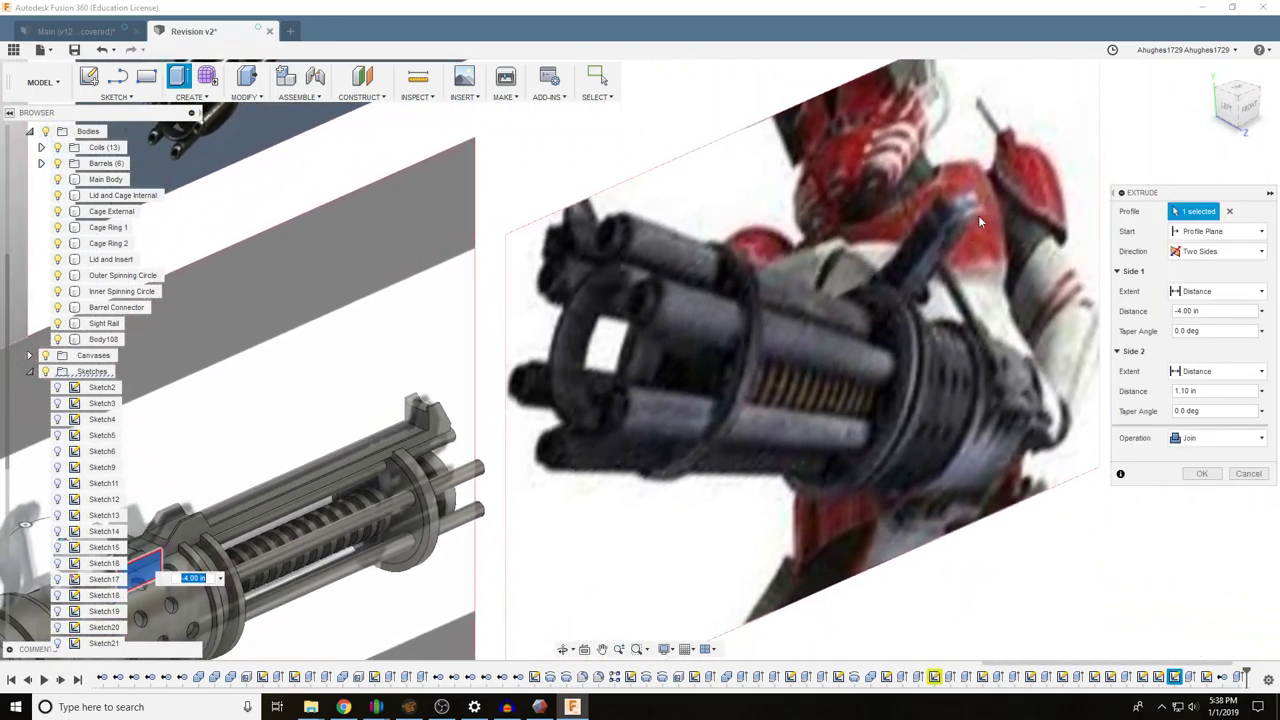
pyautogui.scroll(-3, 326, 400)
pyautogui.moveTo(338, 369); pyautogui.dragTo(733, 462, button='middle')
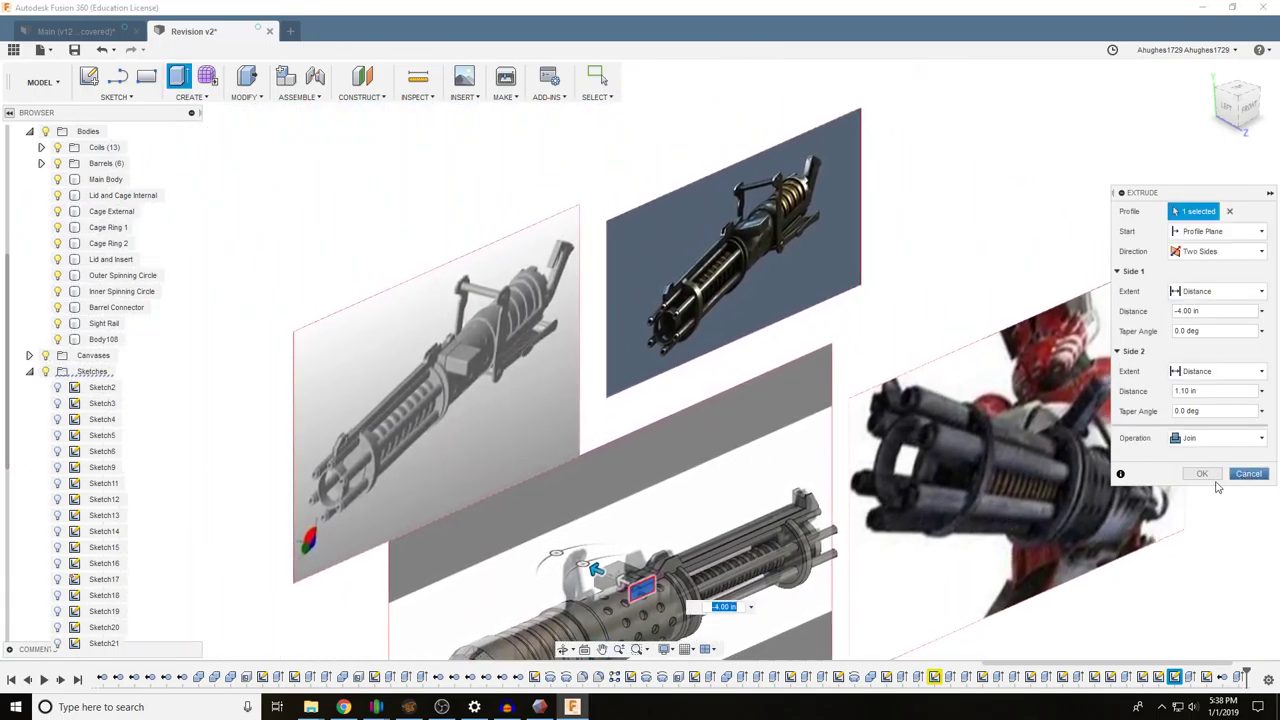
pyautogui.click(46, 356)
# Set the inner box extrude's side 1 distance to -5.00 in and check its overhang beside the cage from the top view
pyautogui.moveTo(811, 459); pyautogui.dragTo(846, 234, button='middle')
pyautogui.click(1240, 90)
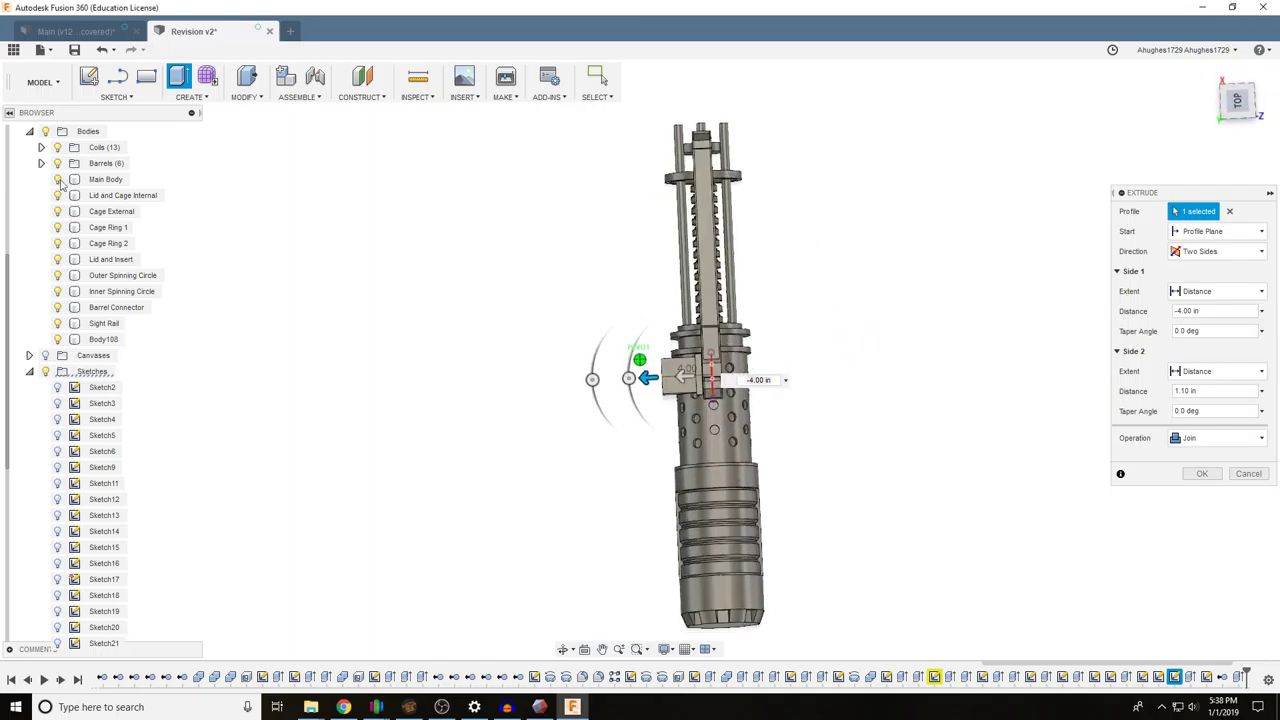
pyautogui.scroll(5, 660, 385)
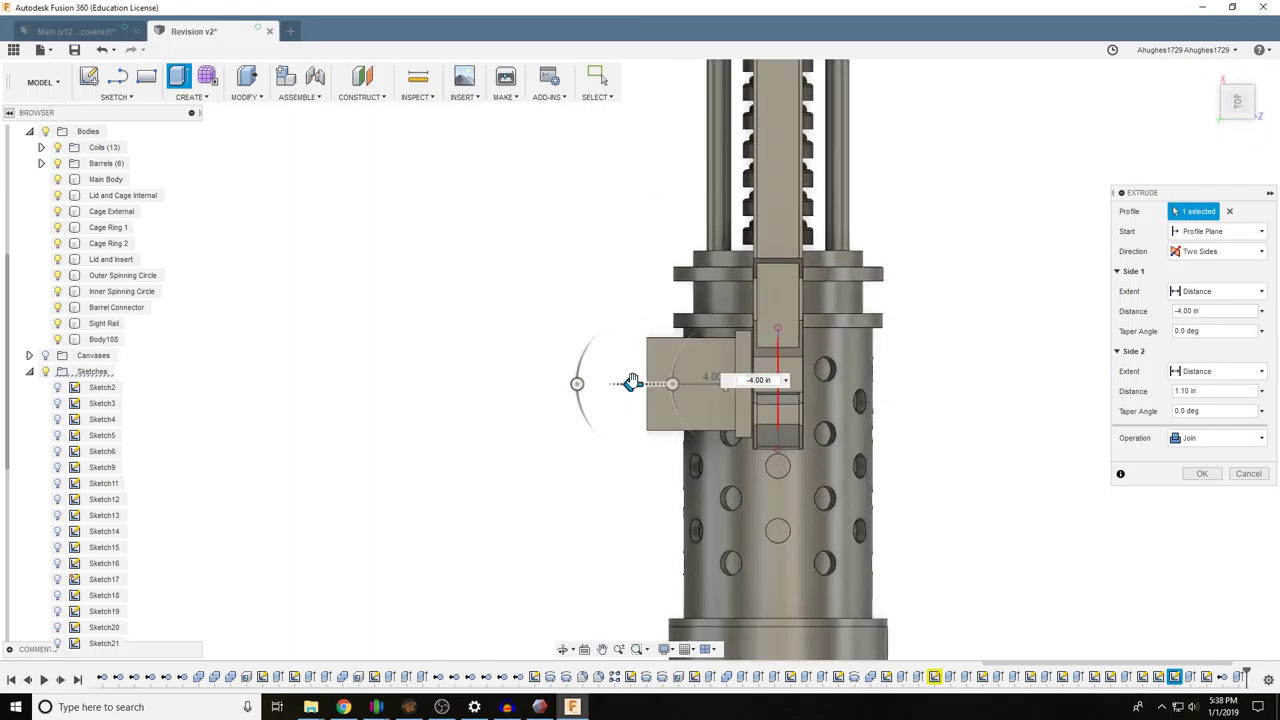
pyautogui.moveTo(630, 384); pyautogui.dragTo(600, 384)
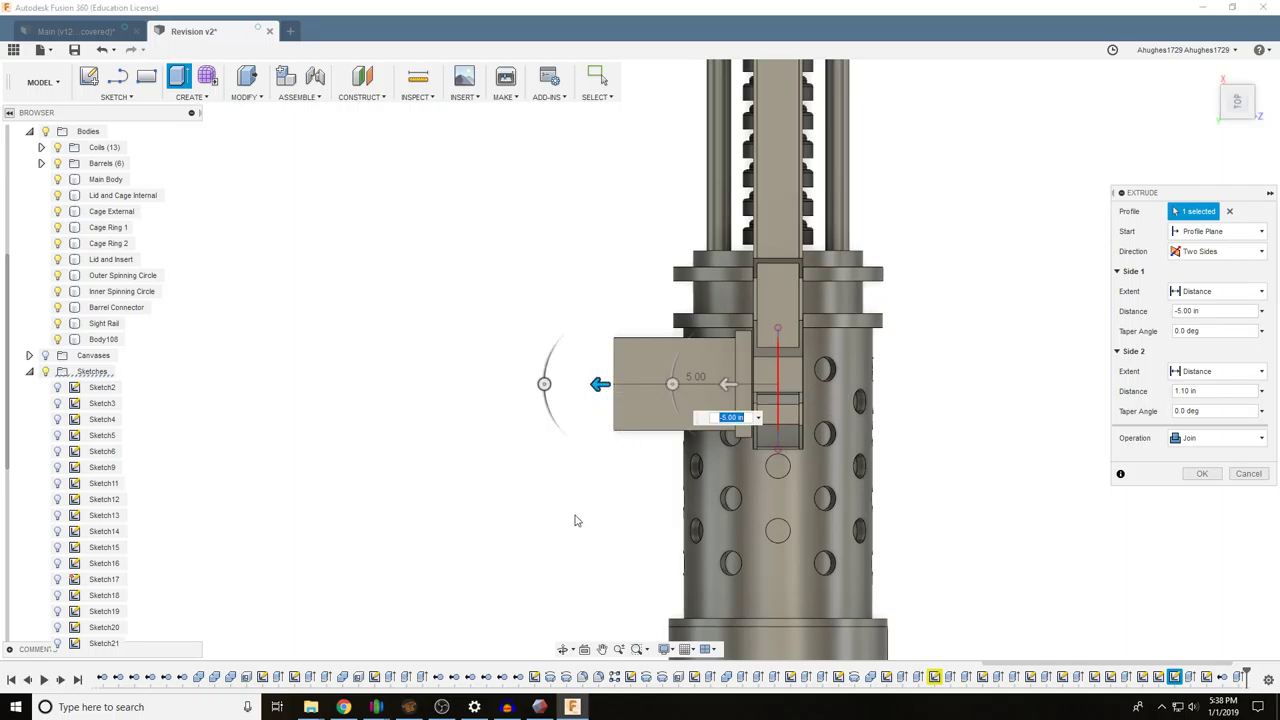
pyautogui.scroll(5, 646, 463)
pyautogui.scroll(-6, 651, 466)
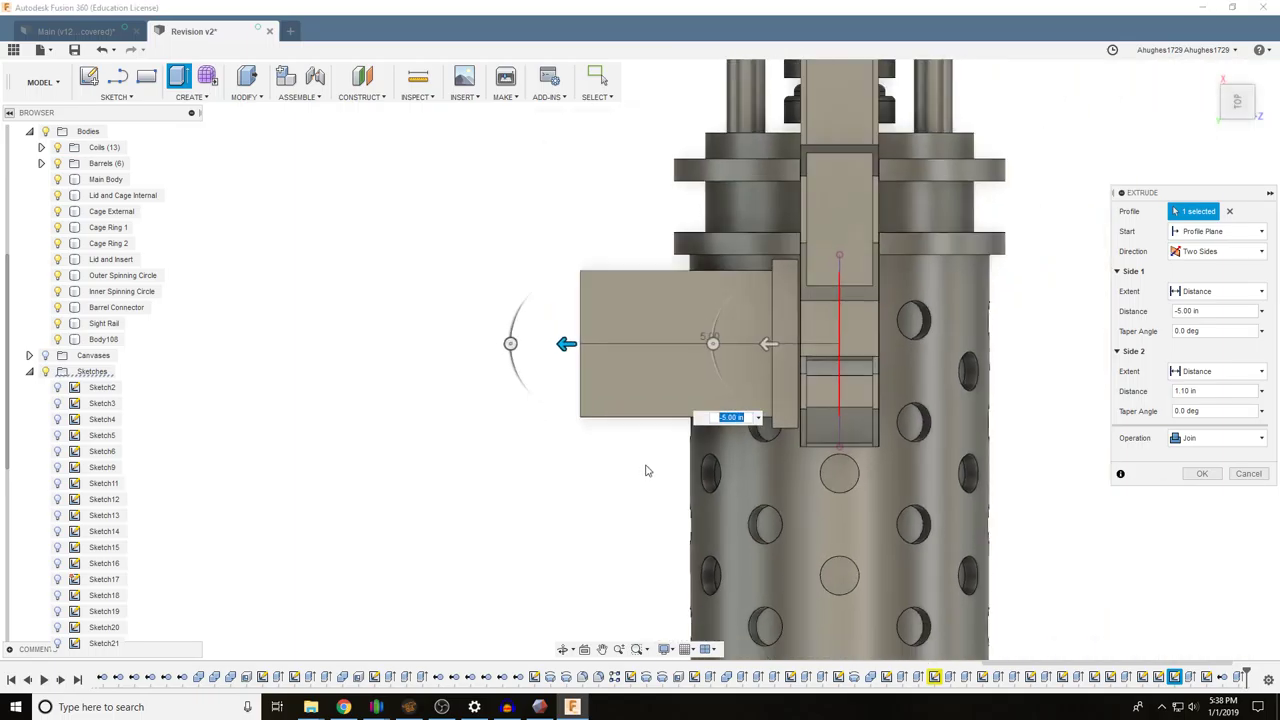
pyautogui.scroll(-2, 639, 453)
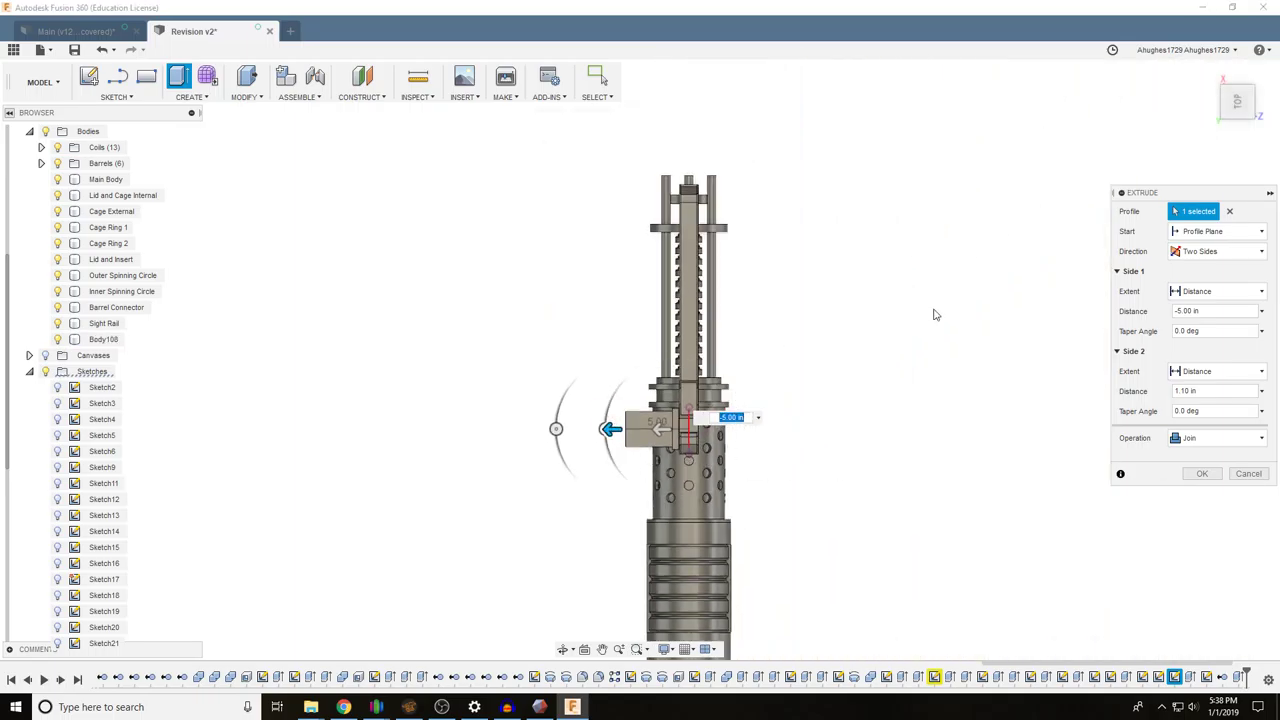
# Hide the barrels, main body, cage, both cage rings, lid and sight rail bodies, and complete the joined inner box extrude
pyautogui.click(1248, 113)
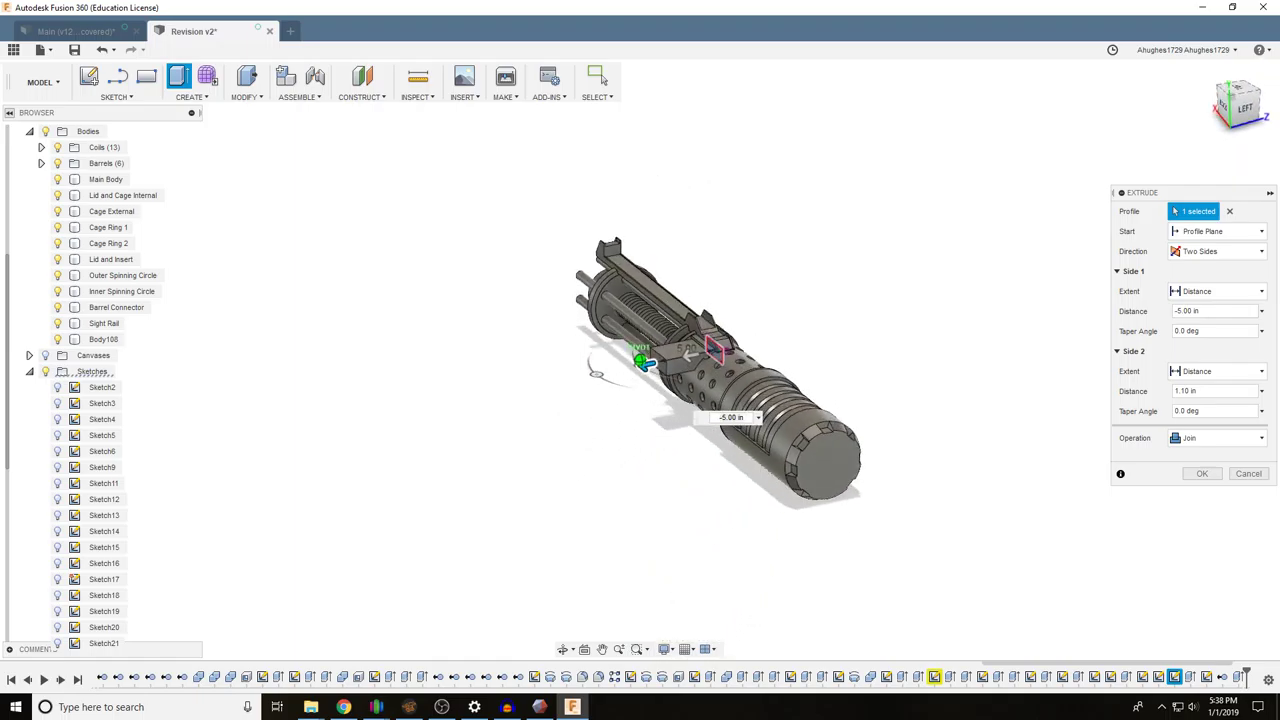
pyautogui.scroll(5, 563, 357)
pyautogui.moveTo(1008, 256); pyautogui.dragTo(864, 255, button='middle')
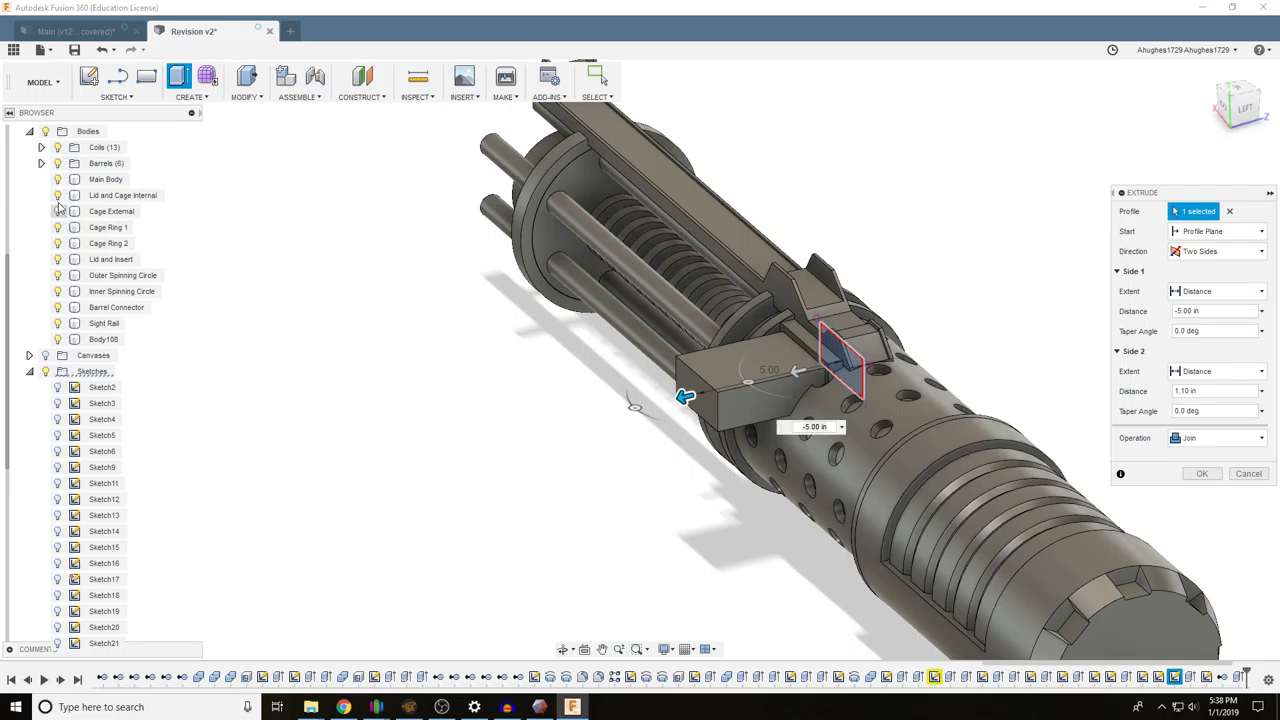
pyautogui.click(57, 208)
pyautogui.click(57, 195)
pyautogui.click(58, 180)
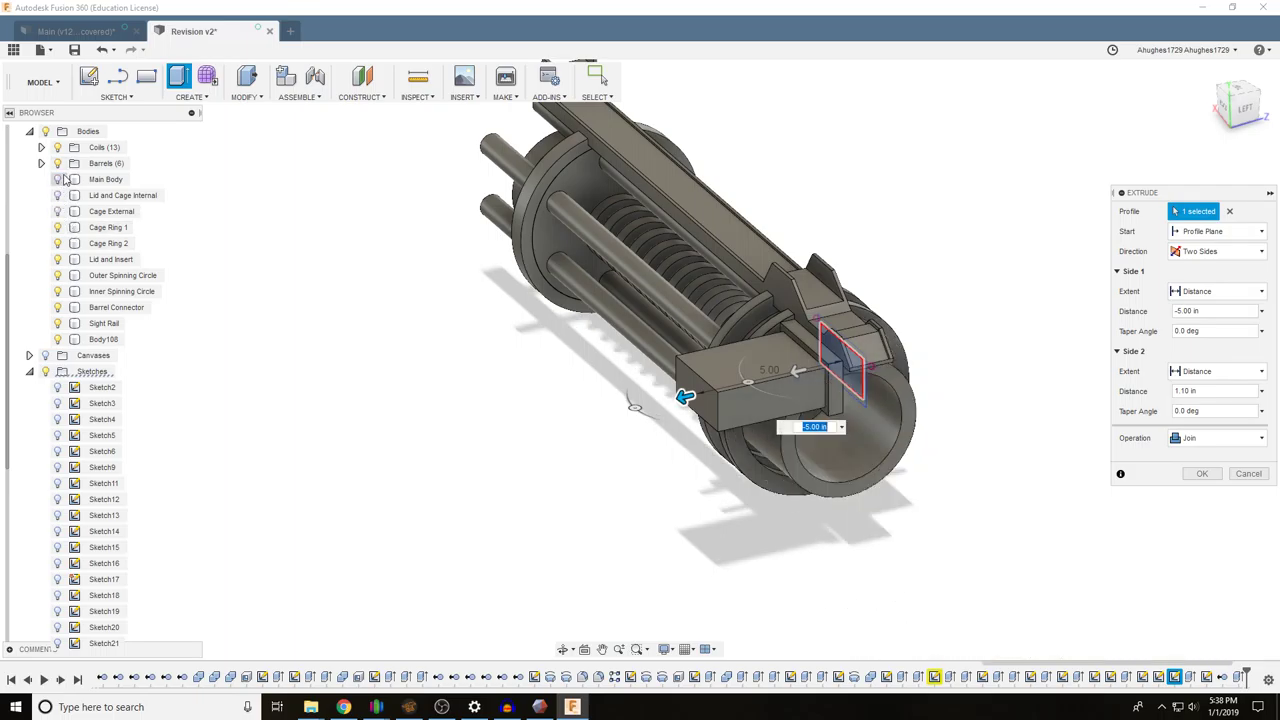
pyautogui.click(58, 179)
pyautogui.click(58, 243)
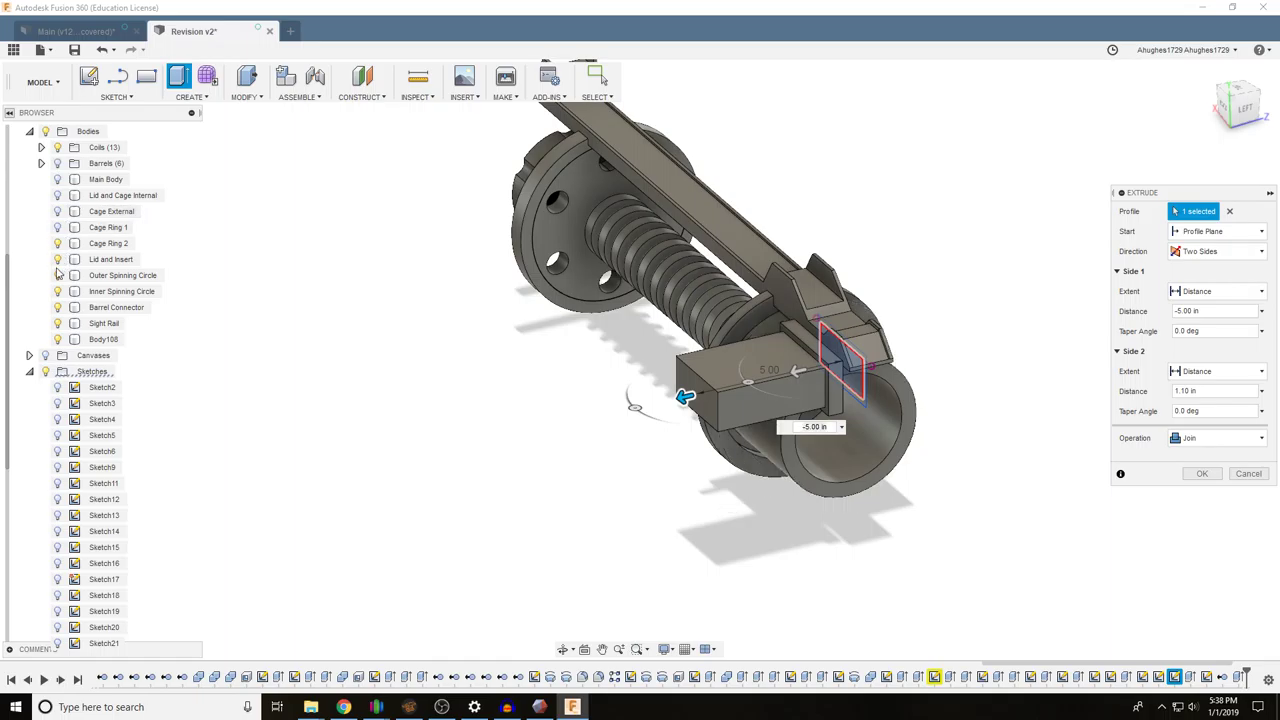
pyautogui.click(57, 243)
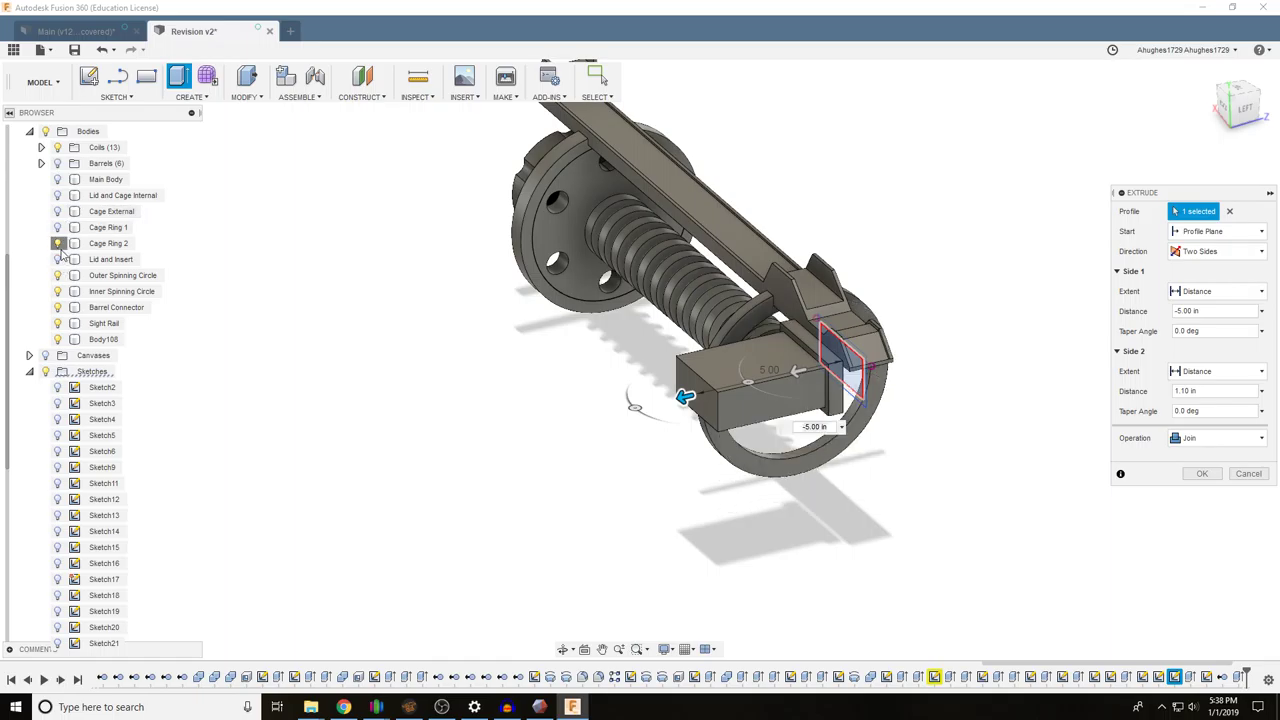
pyautogui.click(58, 324)
pyautogui.moveTo(1228, 110); pyautogui.dragTo(1216, 112)
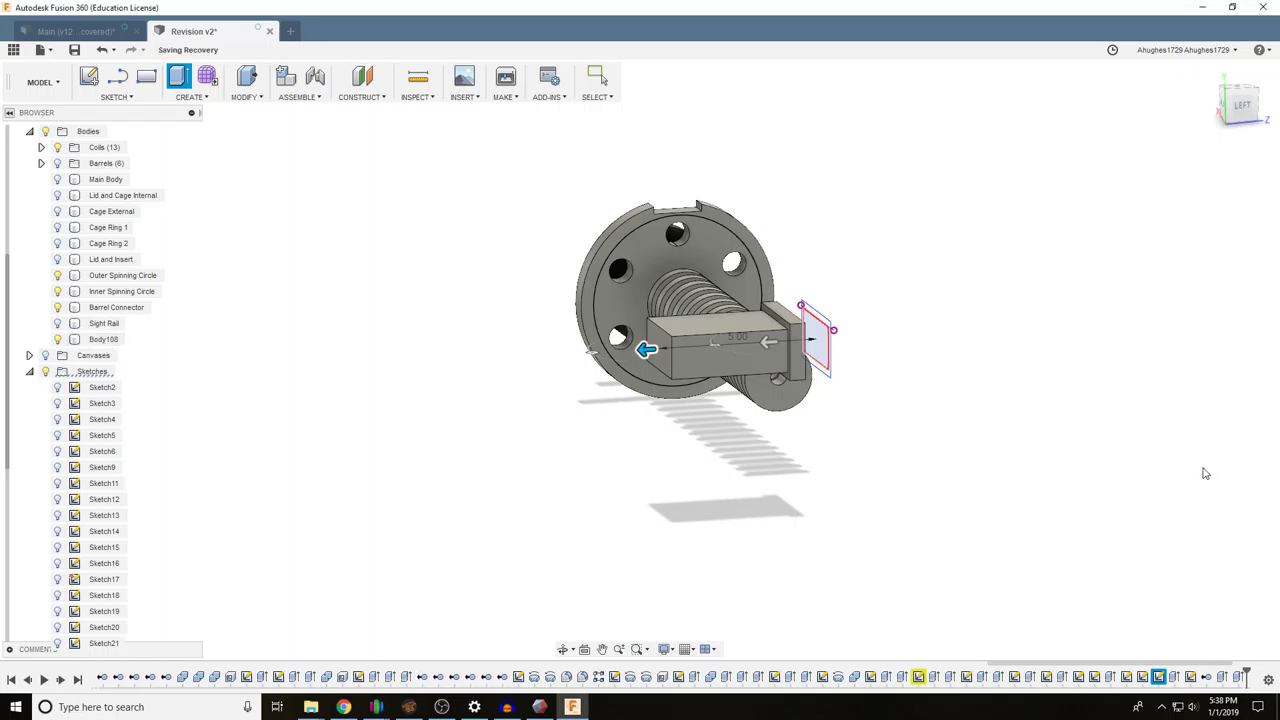
pyautogui.press('Return')
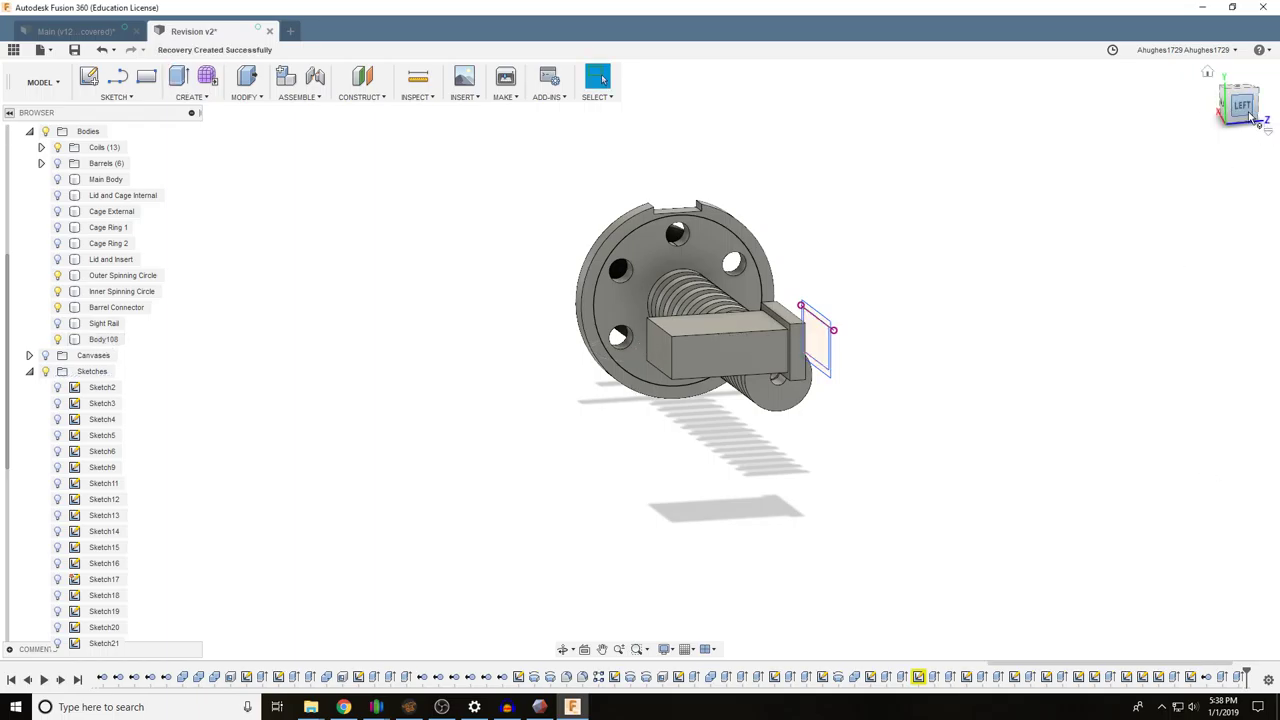
# Show the Cage External body again and examine from the end view where the plate and box overlap the cage wall
pyautogui.click(1243, 108)
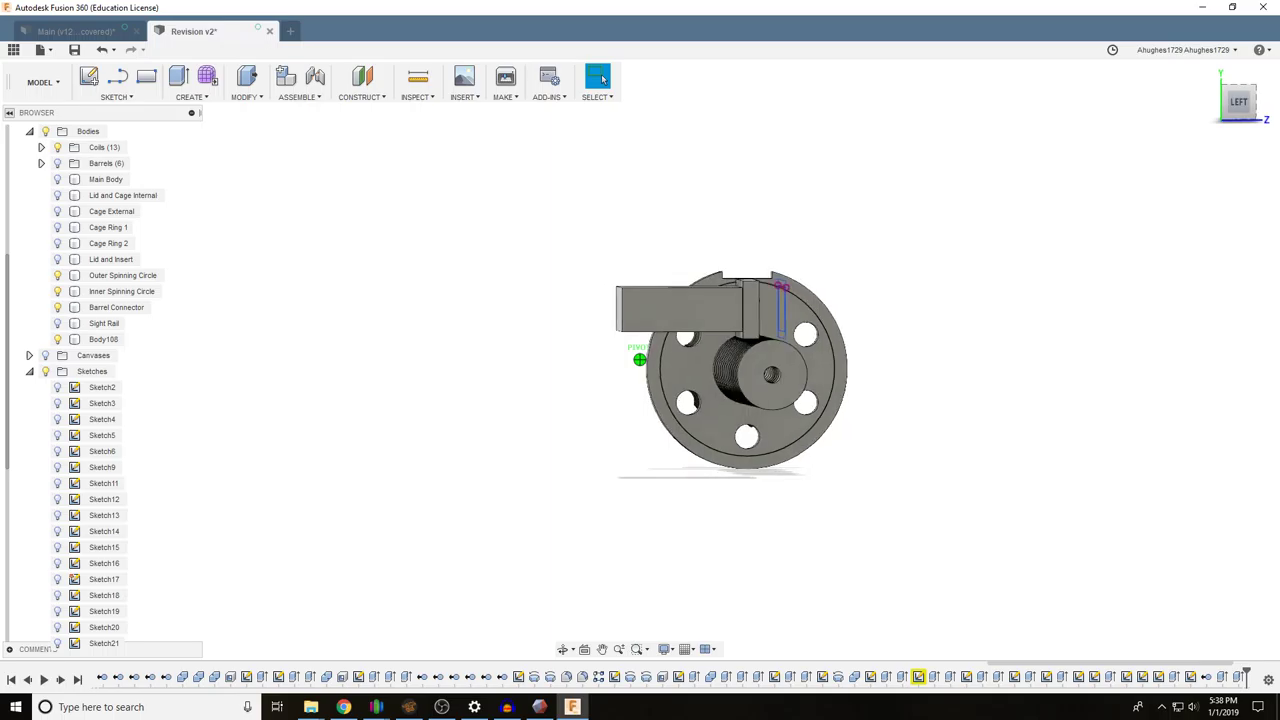
pyautogui.click(90, 227)
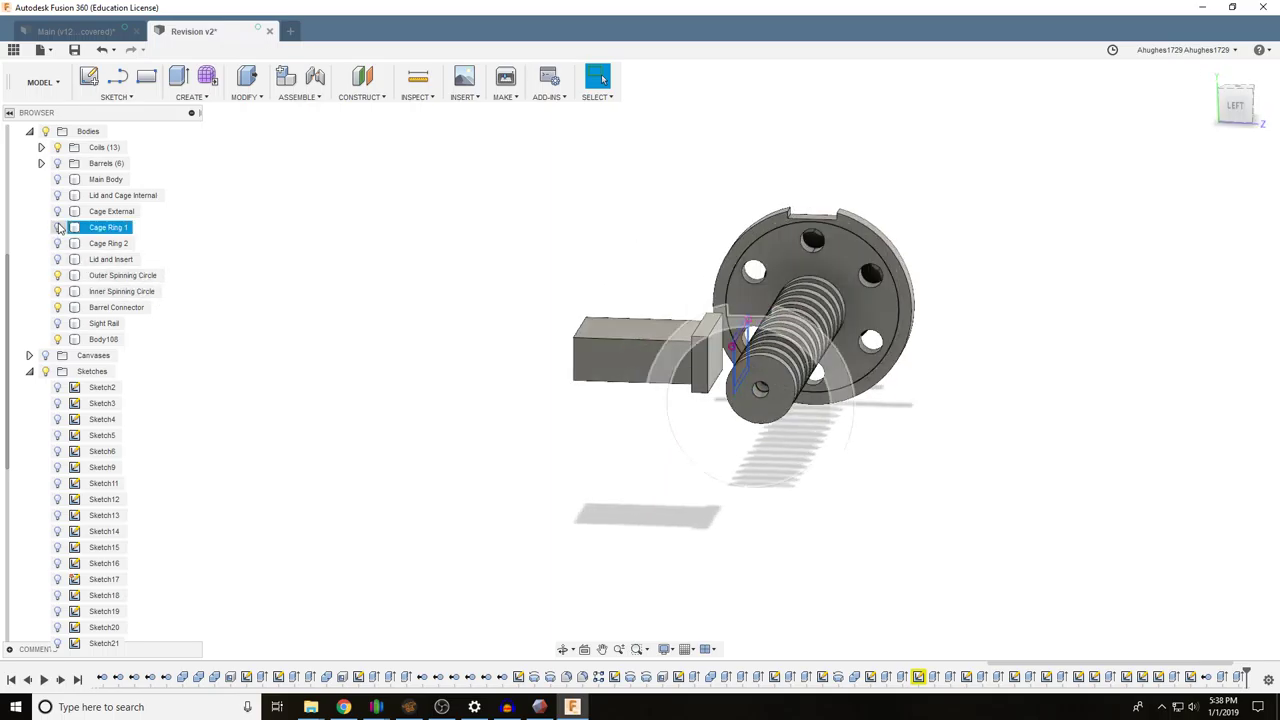
pyautogui.click(59, 227)
pyautogui.click(59, 227)
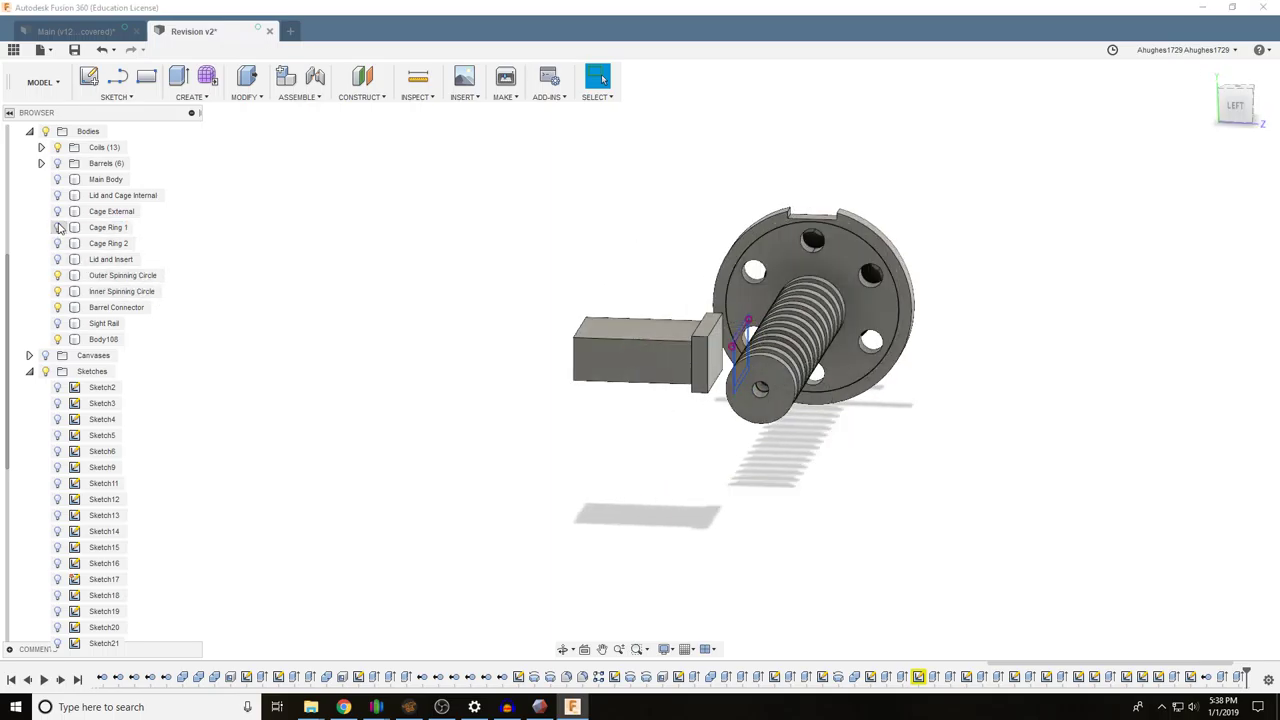
pyautogui.click(57, 211)
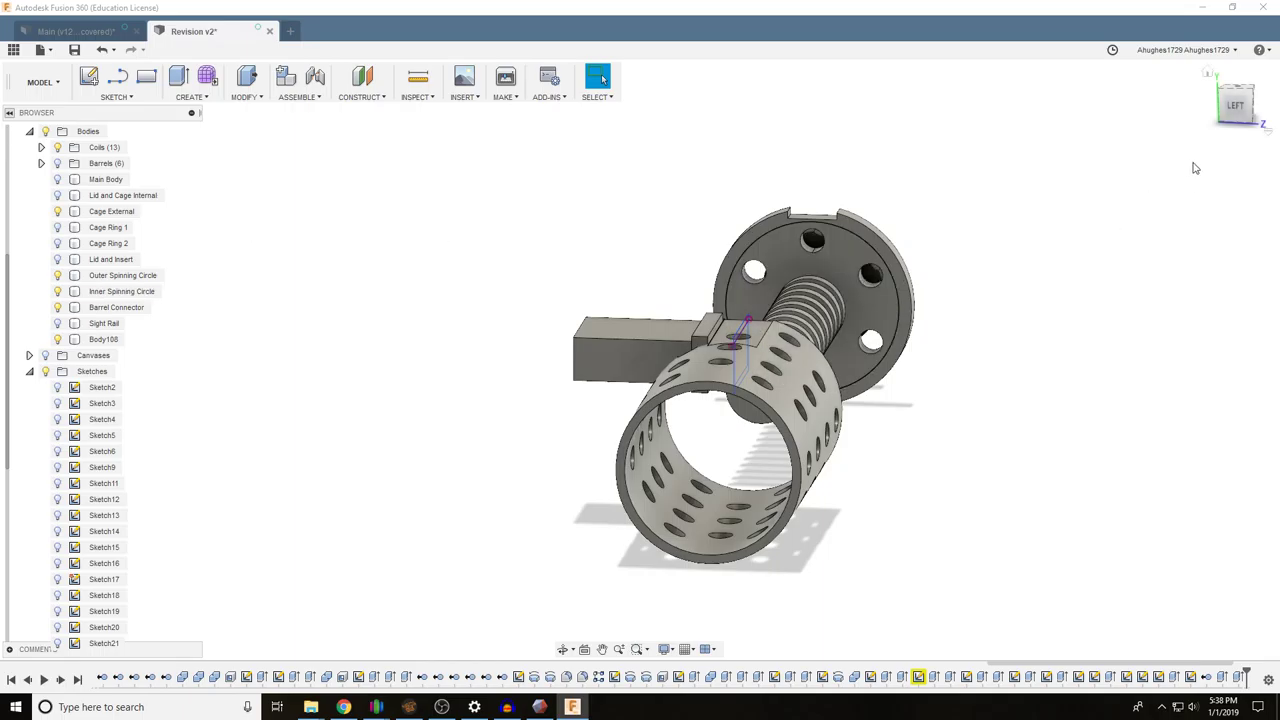
pyautogui.click(1237, 118)
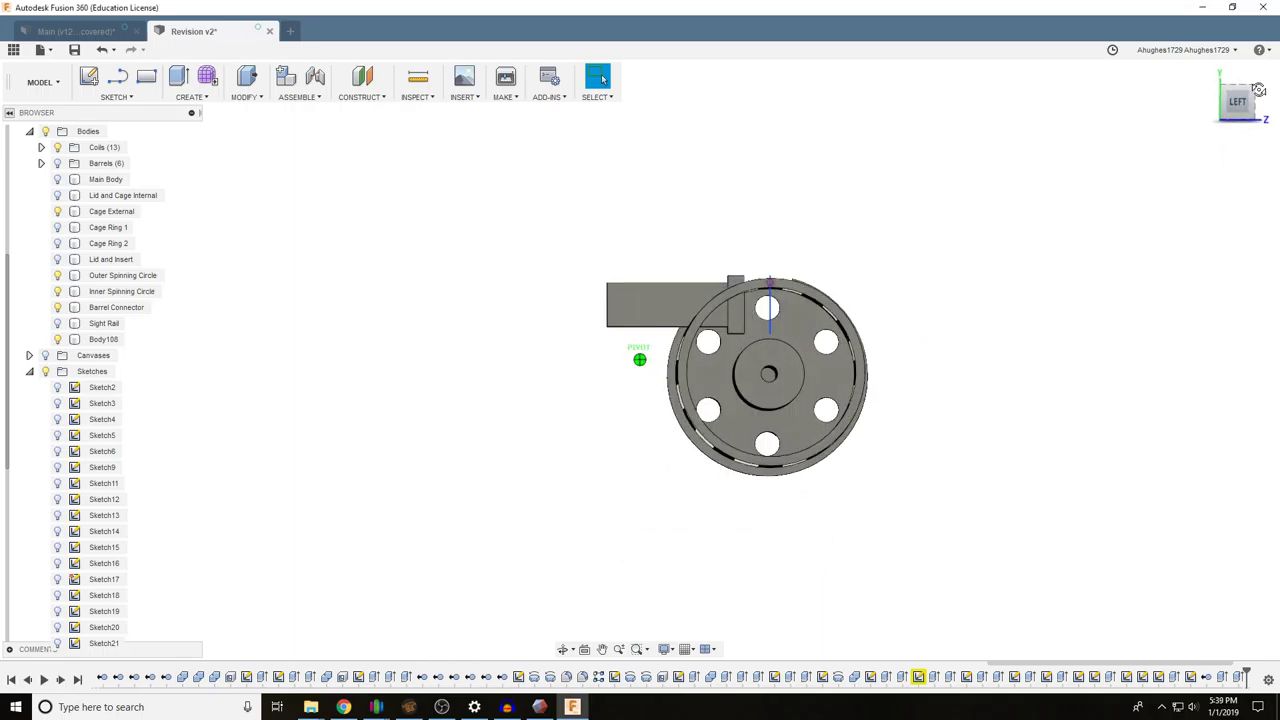
pyautogui.moveTo(1245, 105)
pyautogui.mouseDown()
pyautogui.moveTo(1230, 101)
pyautogui.moveTo(1237, 112)
pyautogui.mouseUp()
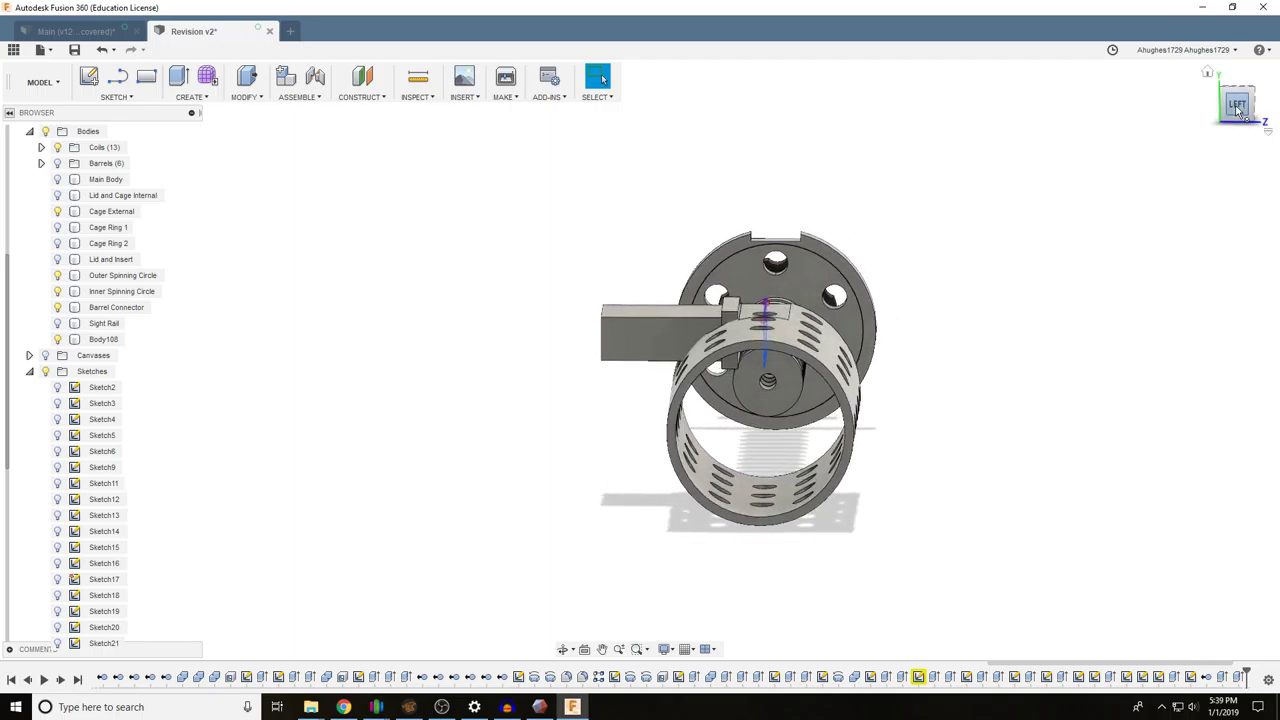
pyautogui.click(1237, 108)
pyautogui.scroll(5, 795, 270)
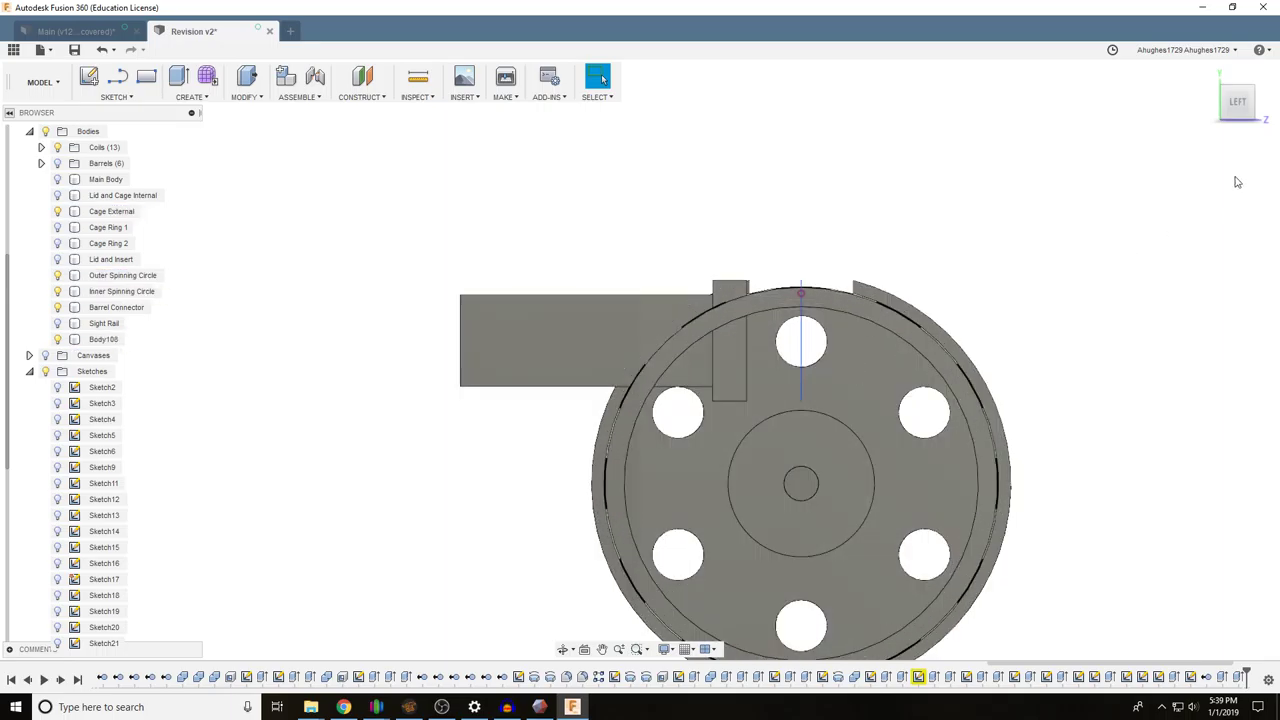
pyautogui.moveTo(1246, 103)
pyautogui.mouseDown()
pyautogui.moveTo(1214, 117)
pyautogui.moveTo(1160, 110)
pyautogui.moveTo(1098, 138)
pyautogui.mouseUp()
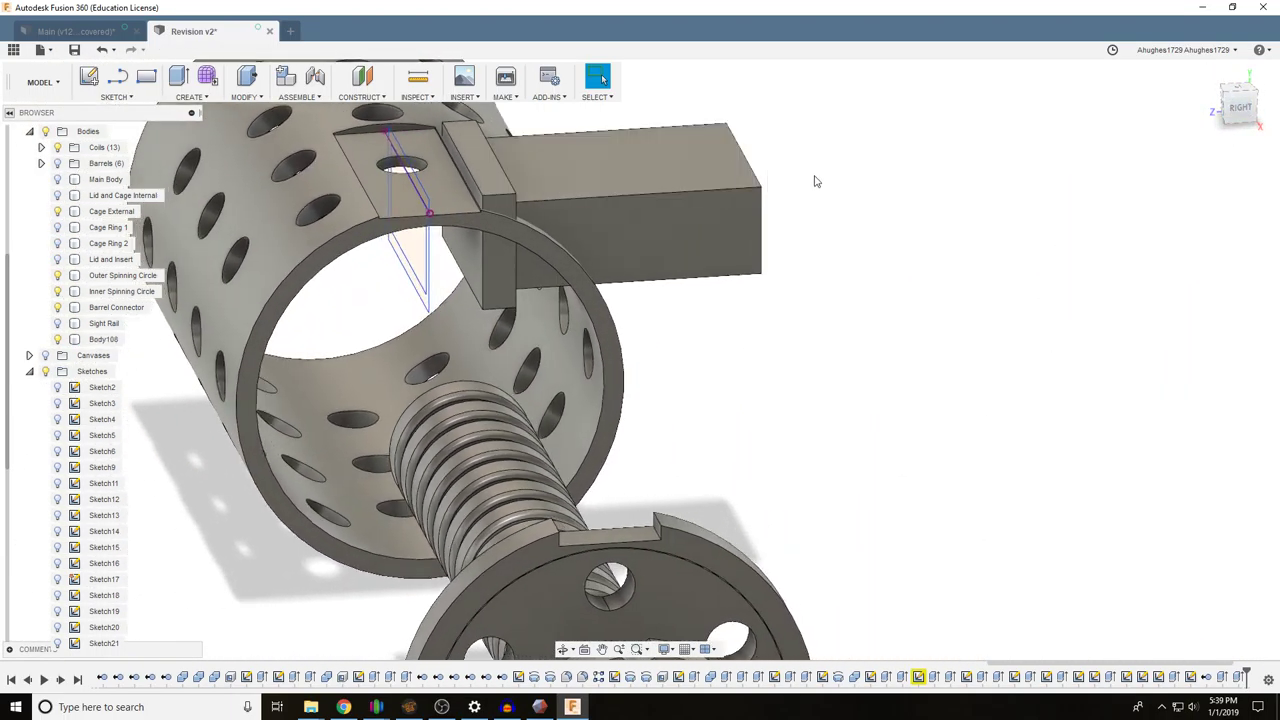
pyautogui.moveTo(817, 180); pyautogui.dragTo(902, 279, button='middle')
pyautogui.scroll(1, 698, 345)
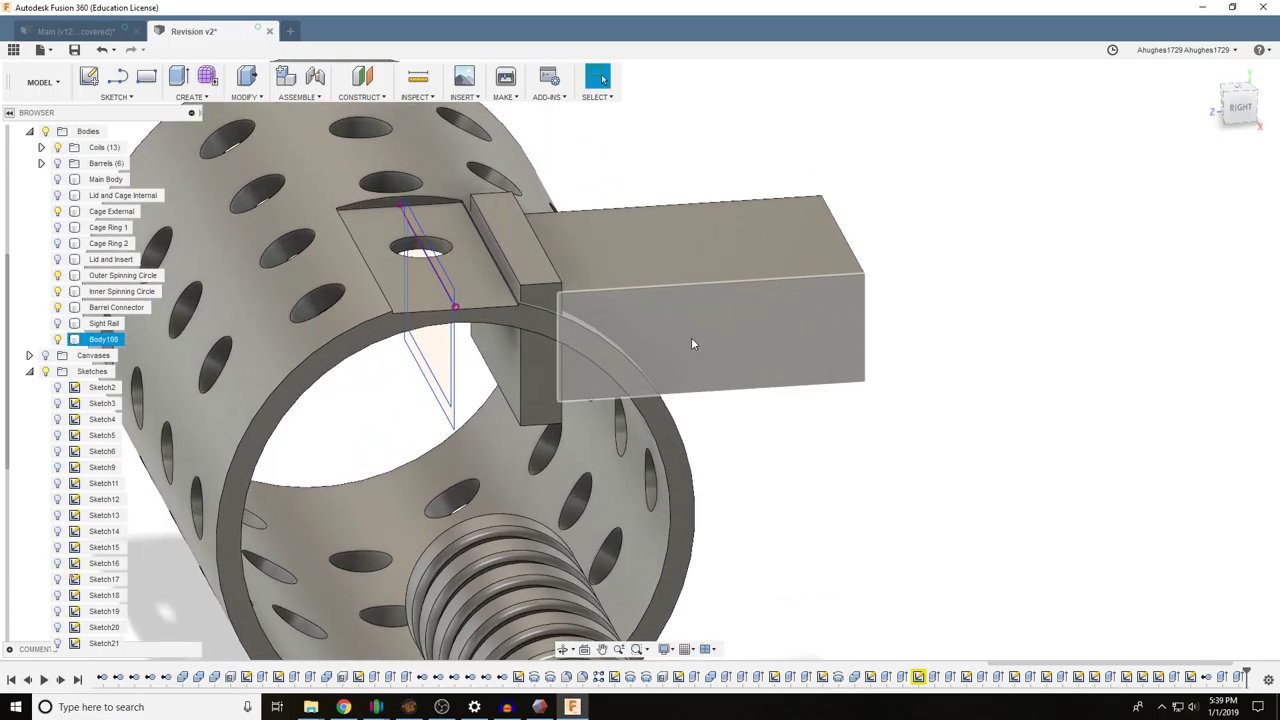
# Try to trim the plate and box along the cage by extruding the cage's end ring face -4.80 in as a cut
pyautogui.click(178, 76)
pyautogui.click(560, 324)
pyautogui.moveTo(560, 326); pyautogui.dragTo(458, 212)
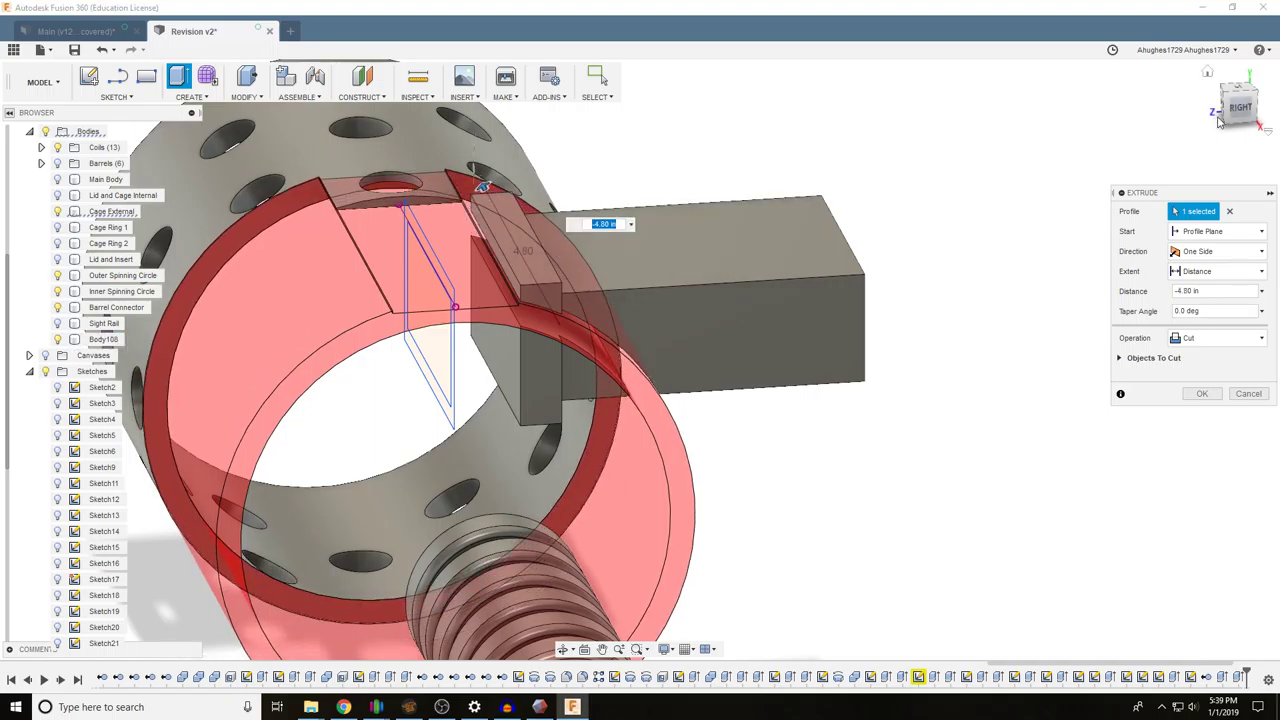
pyautogui.moveTo(1238, 112)
pyautogui.mouseDown()
pyautogui.moveTo(1020, 125)
pyautogui.moveTo(975, 112)
pyautogui.moveTo(1085, 150)
pyautogui.moveTo(1190, 148)
pyautogui.moveTo(1225, 138)
pyautogui.moveTo(1246, 92)
pyautogui.moveTo(1264, 126)
pyautogui.mouseUp()
pyautogui.click(1204, 393)
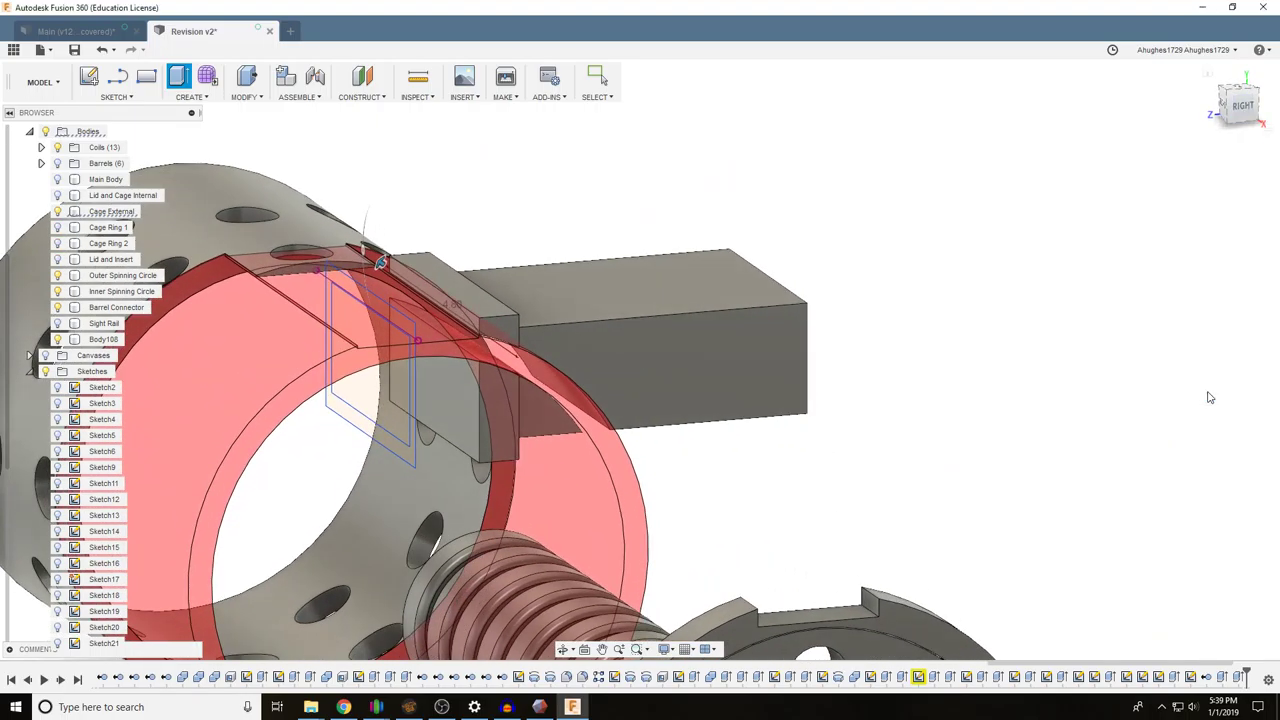
# Remove the plate fragment left inside the cage, and undo both this removal and the ring-face cut
pyautogui.rightClick(104, 343)
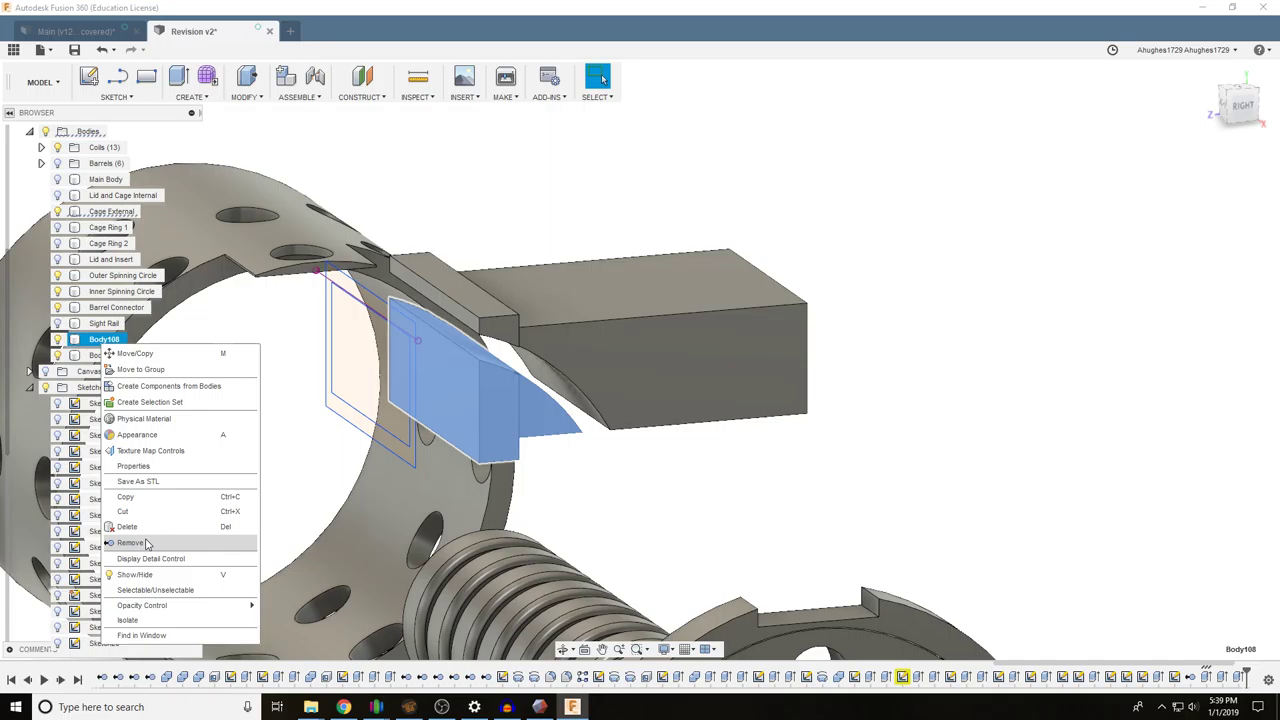
pyautogui.click(147, 543)
pyautogui.scroll(-3, 600, 435)
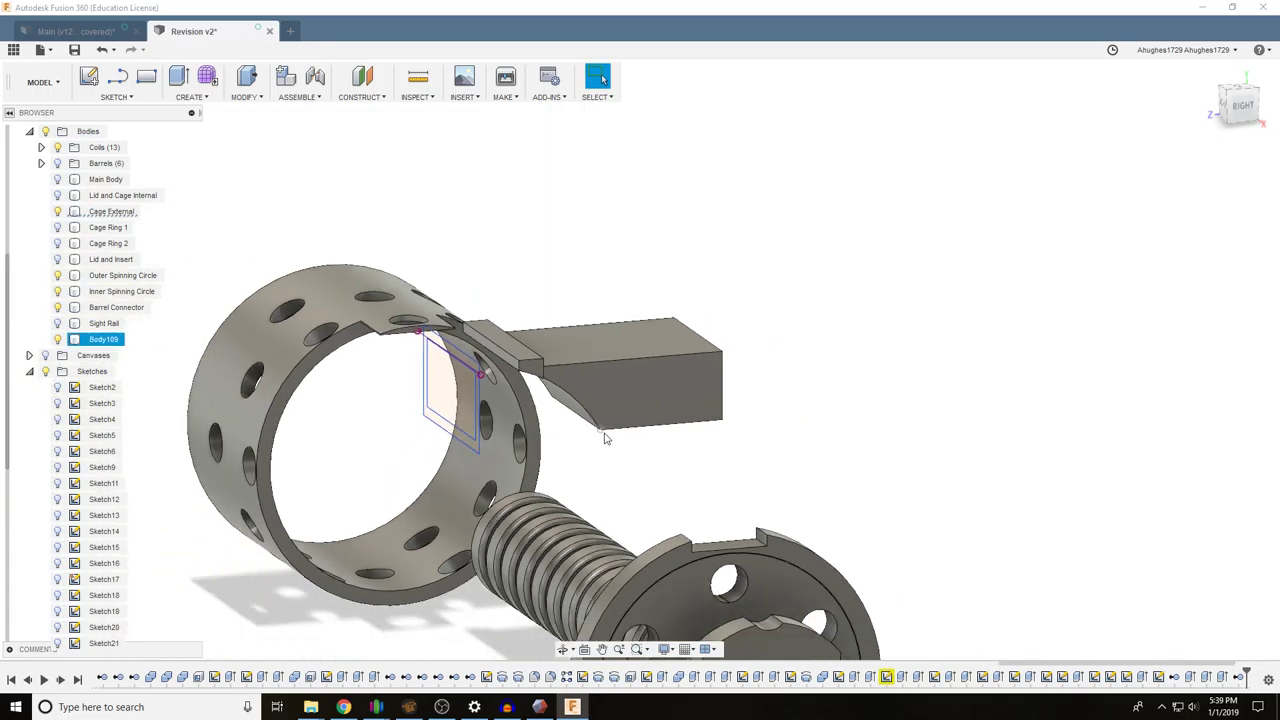
pyautogui.scroll(-1, 605, 437)
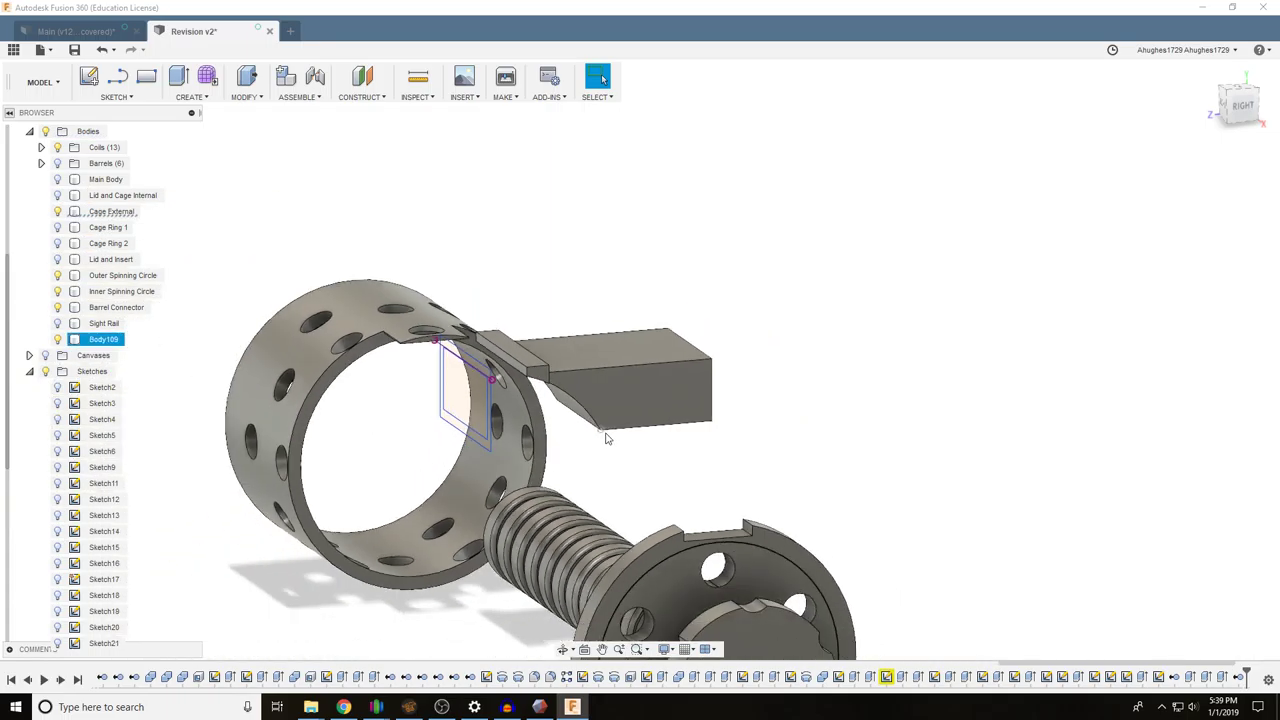
pyautogui.hotkey('ctrl', 'z')
pyautogui.hotkey('ctrl', 'z')
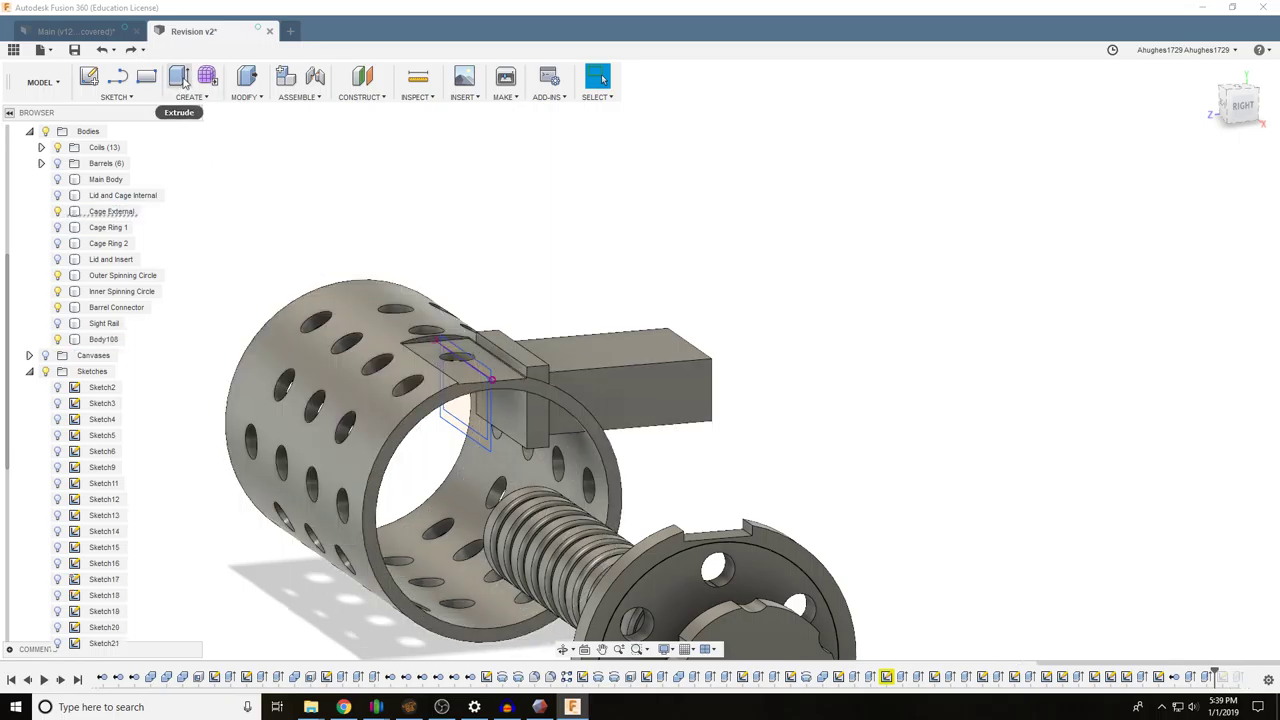
# Look through the existing sketches from Sketch20 back to Sketch11 for a ring profile that matches the external cage
pyautogui.click(180, 78)
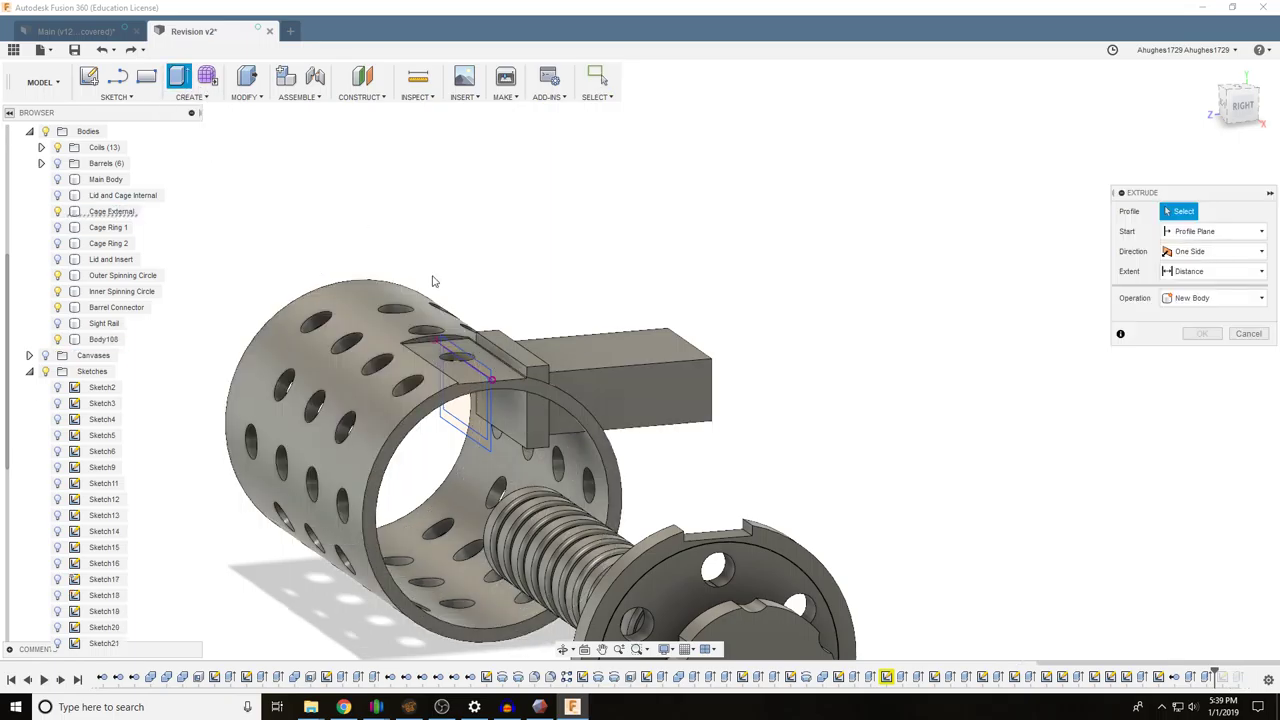
pyautogui.click(1246, 333)
pyautogui.scroll(-3, 90, 510)
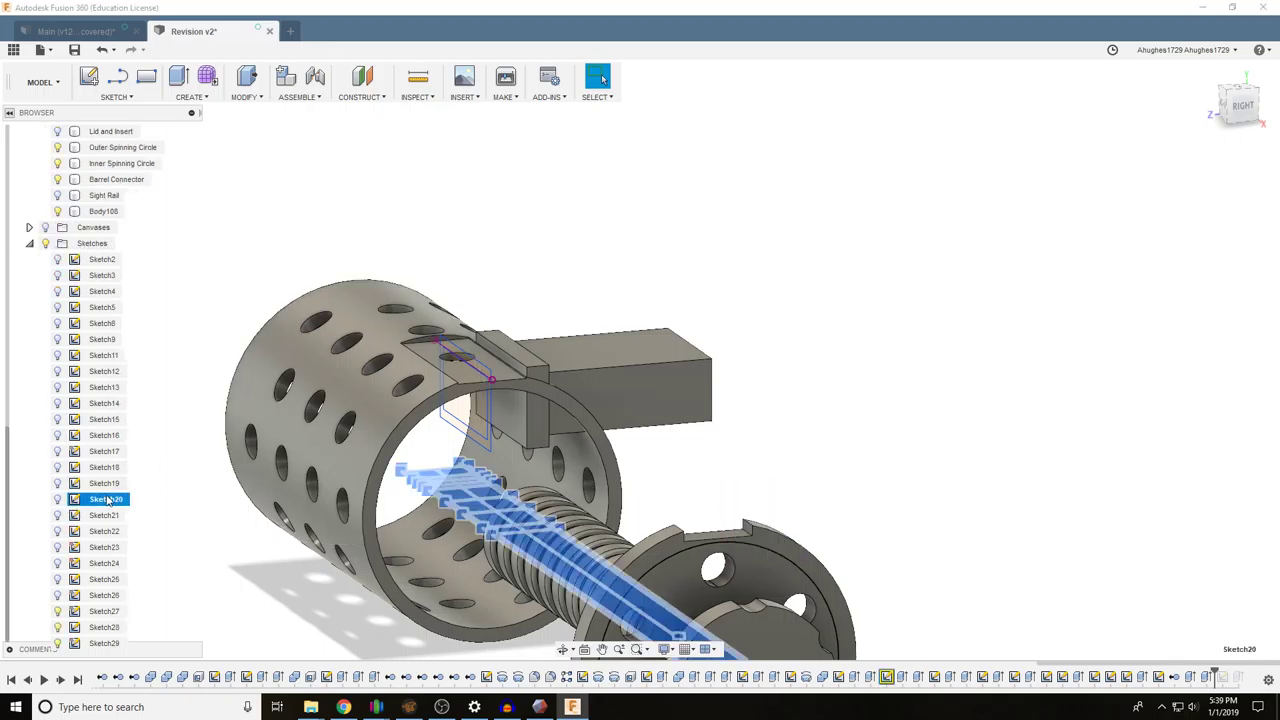
pyautogui.click(108, 484)
pyautogui.click(108, 467)
pyautogui.click(108, 451)
pyautogui.click(109, 437)
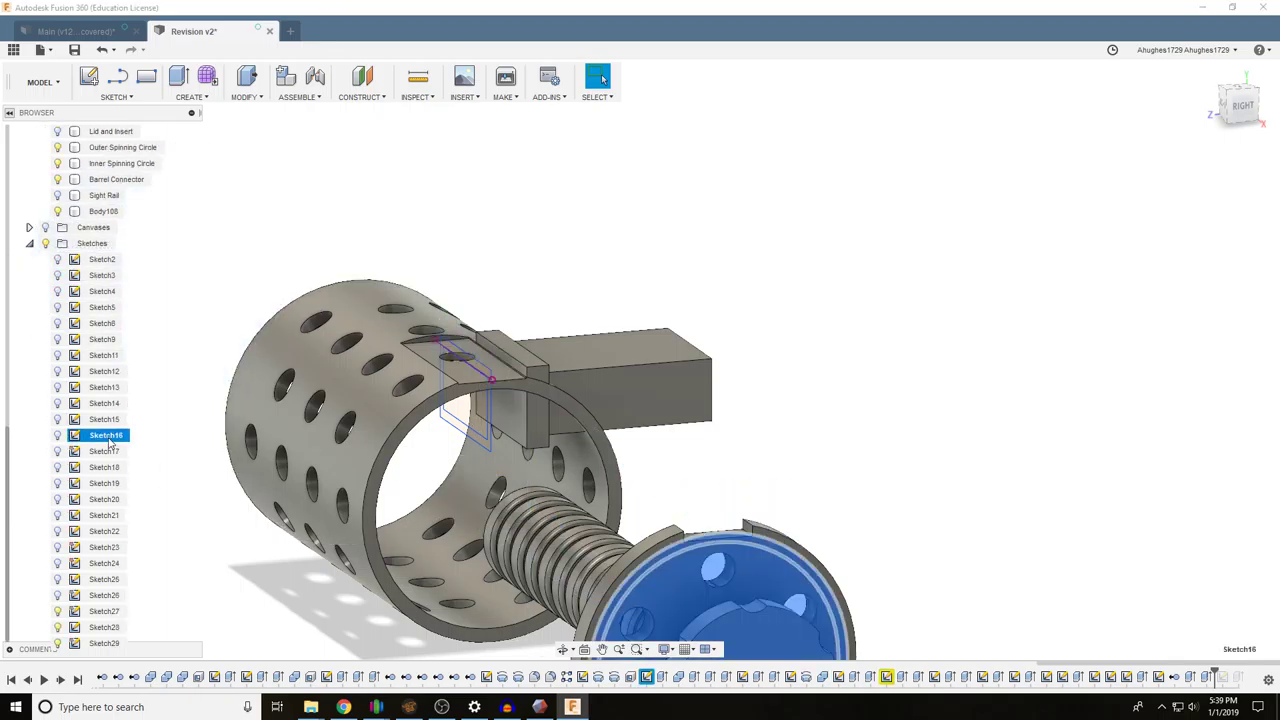
pyautogui.click(109, 420)
pyautogui.click(109, 404)
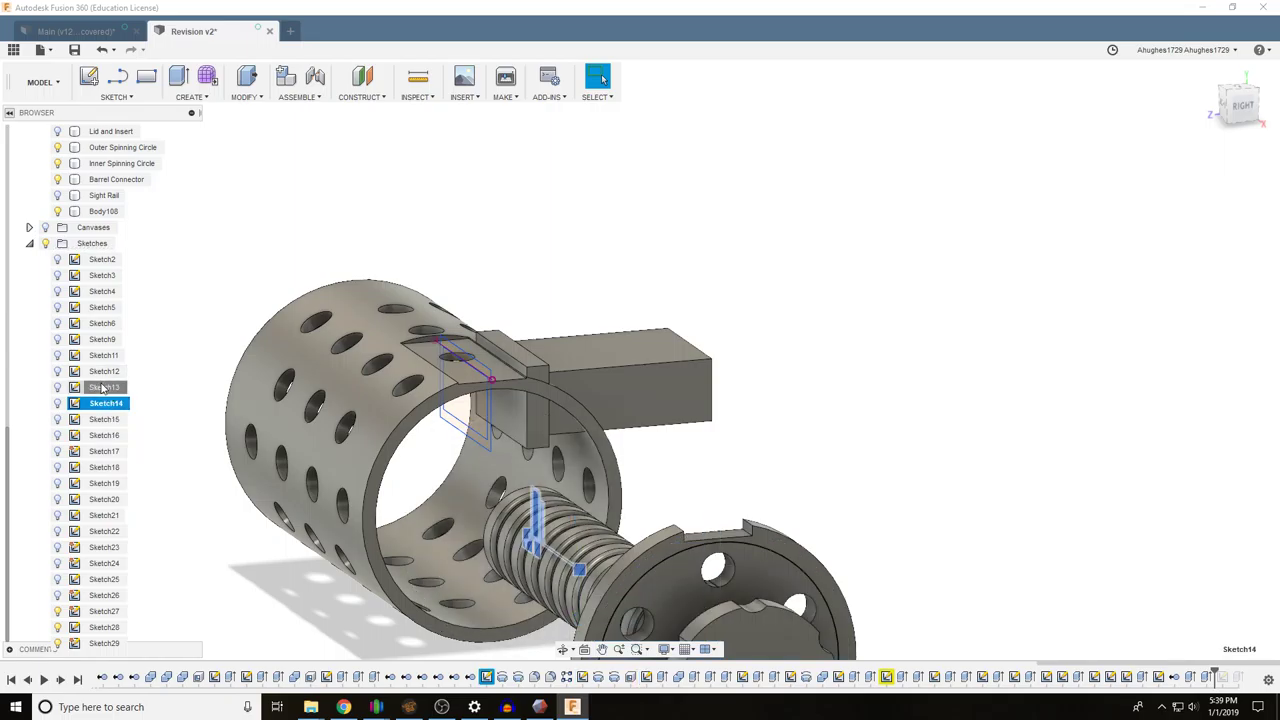
pyautogui.click(103, 388)
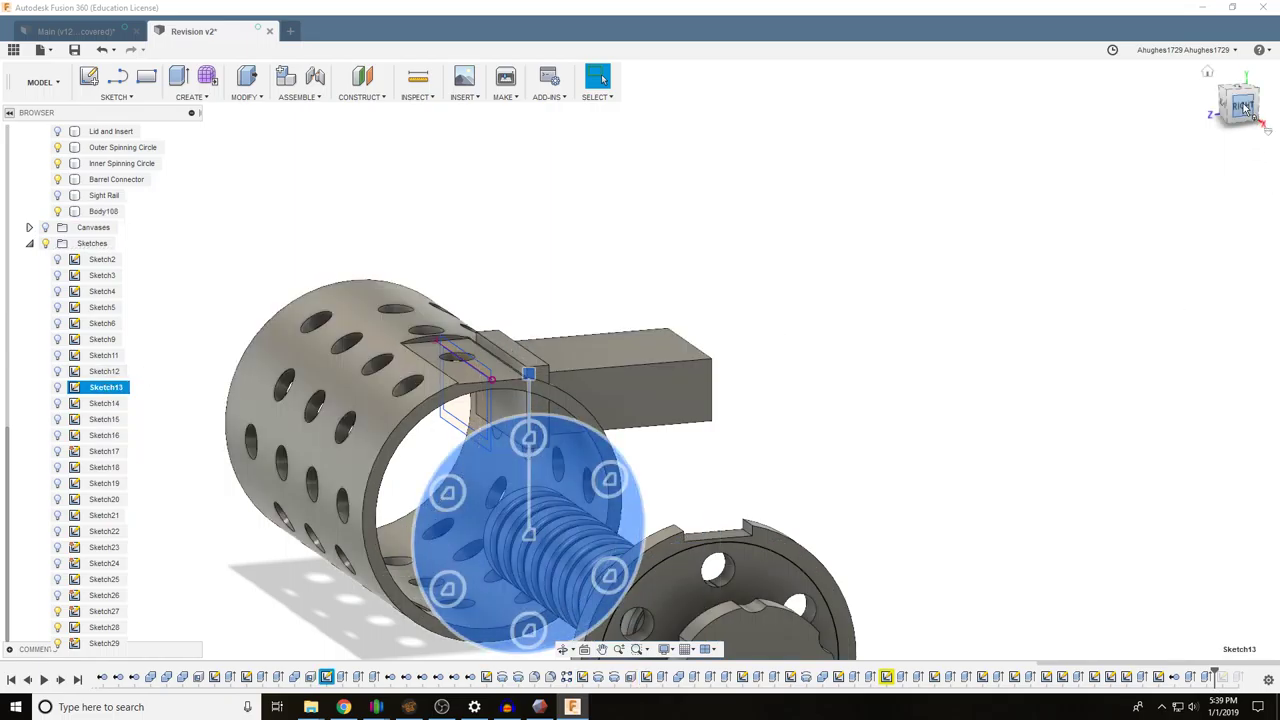
pyautogui.moveTo(1245, 108)
pyautogui.mouseDown()
pyautogui.moveTo(1260, 98)
pyautogui.moveTo(1230, 100)
pyautogui.moveTo(1241, 107)
pyautogui.mouseUp()
pyautogui.click(104, 355)
pyautogui.click(103, 339)
pyautogui.click(104, 355)
pyautogui.moveTo(1240, 115)
pyautogui.mouseDown()
pyautogui.moveTo(1221, 95)
pyautogui.moveTo(1236, 114)
pyautogui.mouseUp()
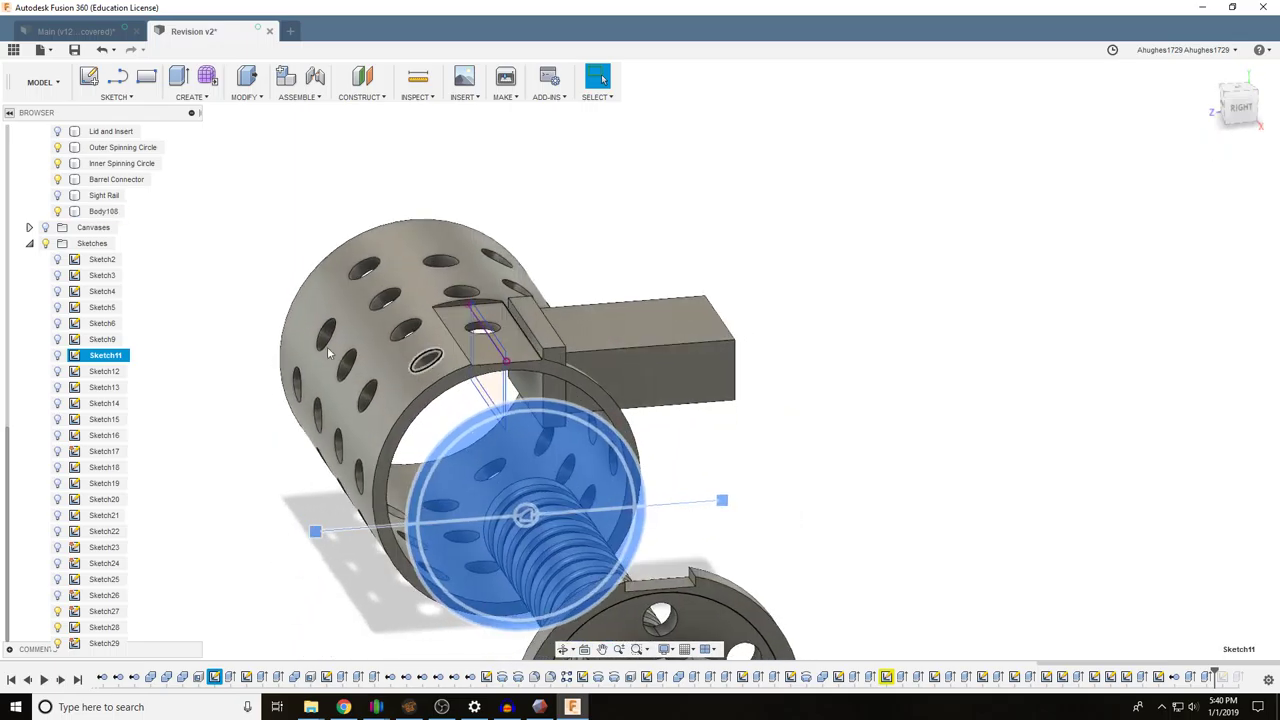
# Check the sketches from Sketch9 to Sketch2, select Sketch5 at the cage's end, and compare its ring with the cage from the front and end
pyautogui.click(100, 339)
pyautogui.click(101, 323)
pyautogui.click(100, 307)
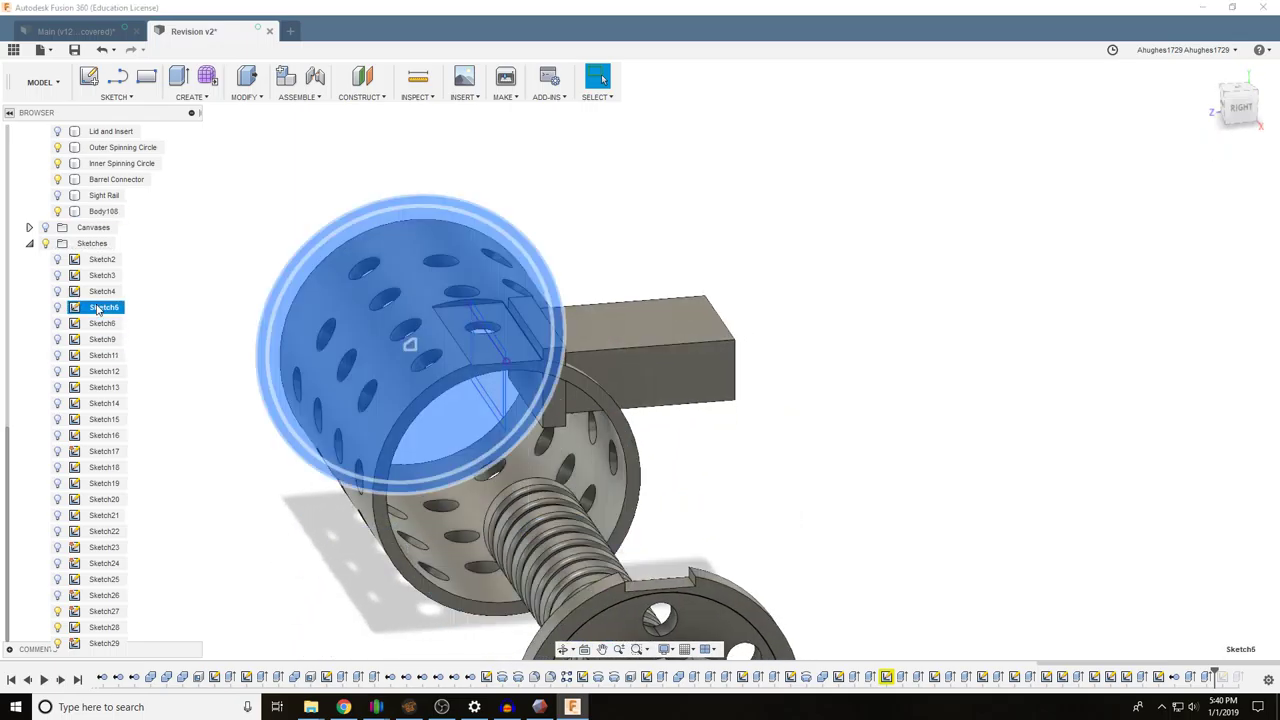
pyautogui.click(103, 291)
pyautogui.click(107, 277)
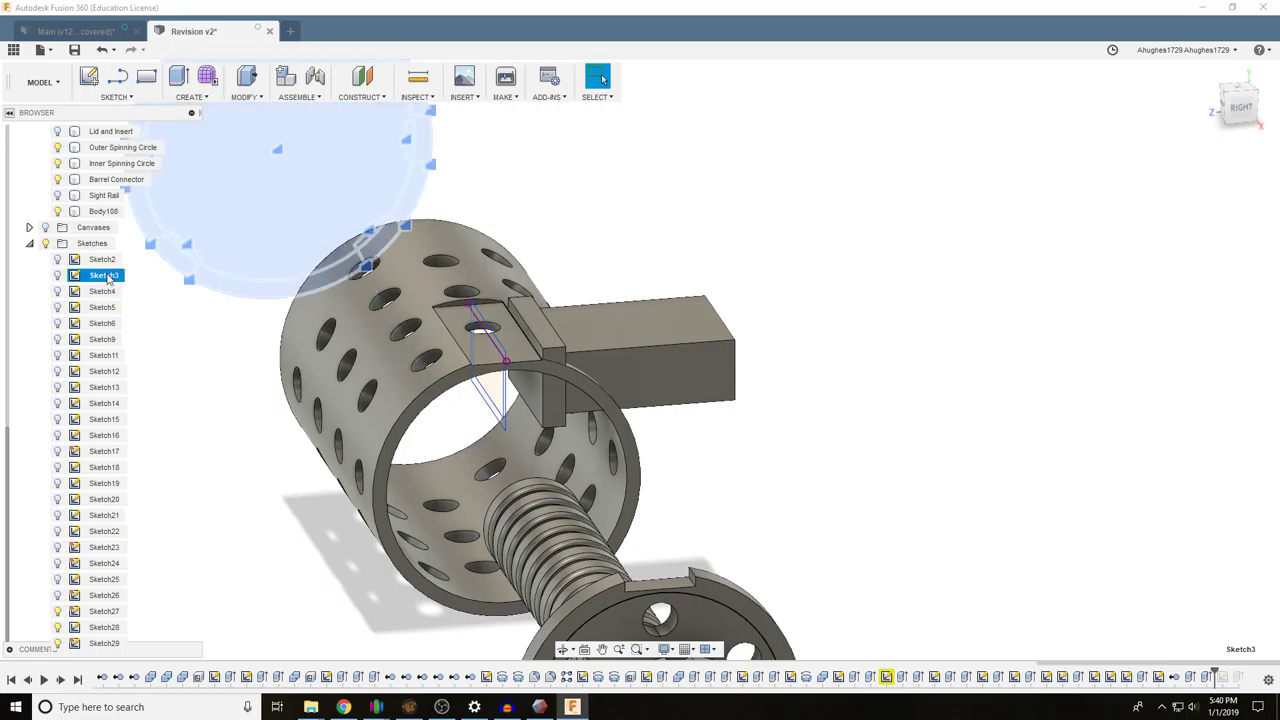
pyautogui.click(103, 260)
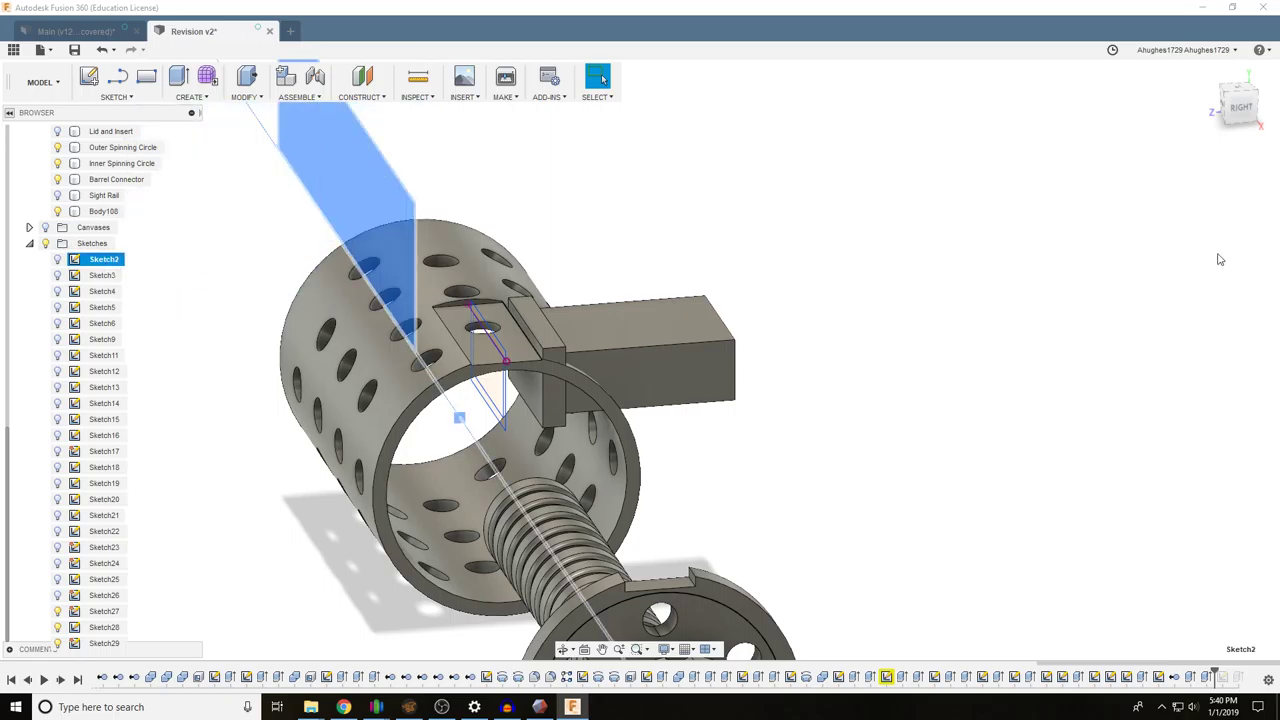
pyautogui.click(100, 290)
pyautogui.click(98, 311)
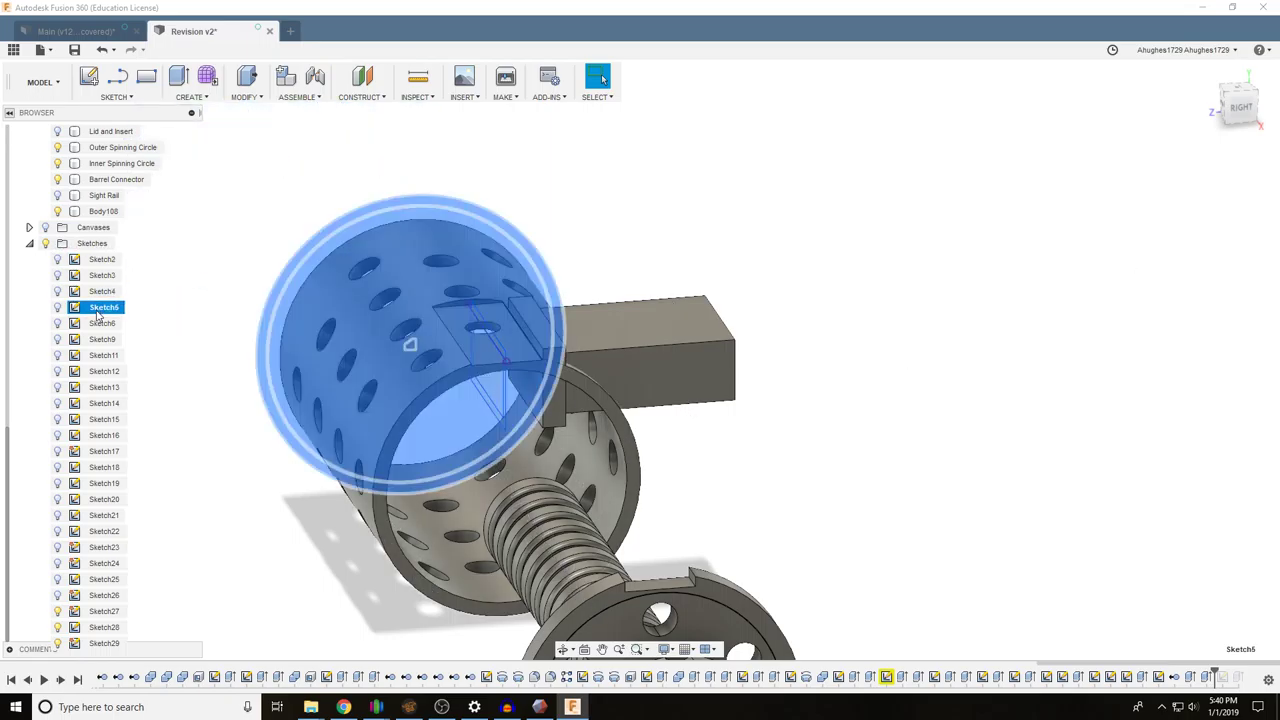
pyautogui.click(1250, 118)
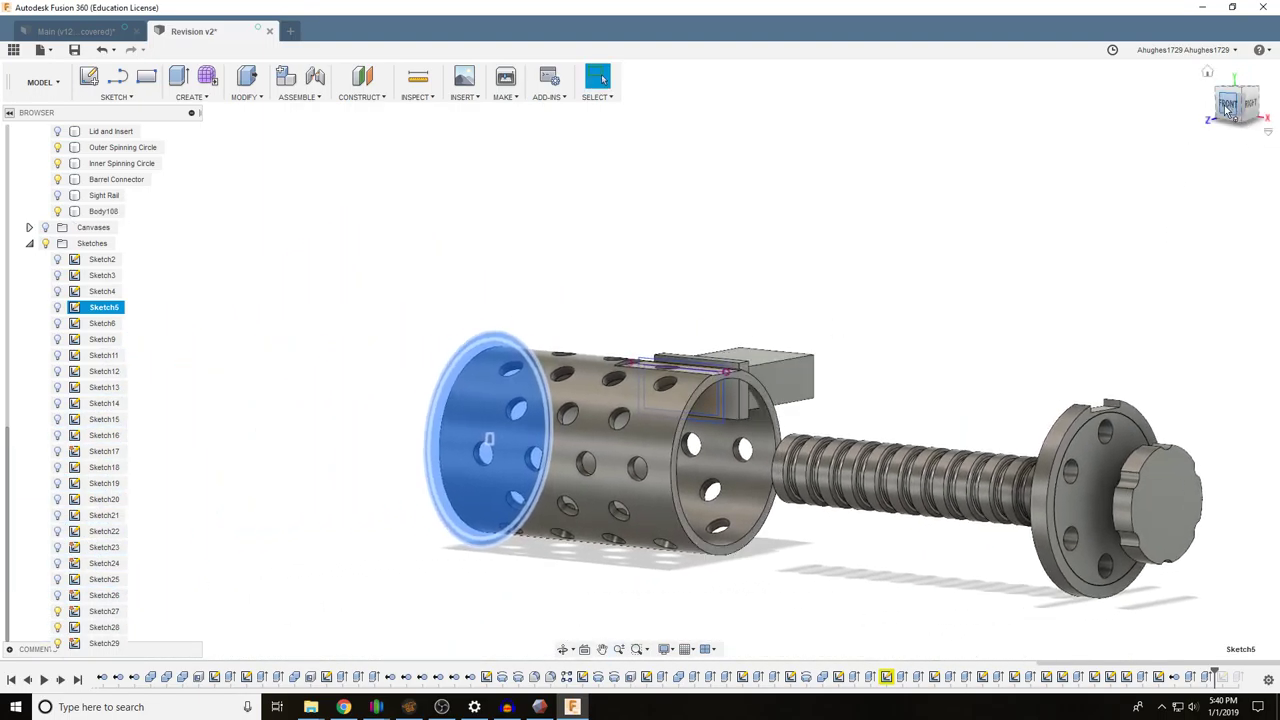
pyautogui.click(1222, 112)
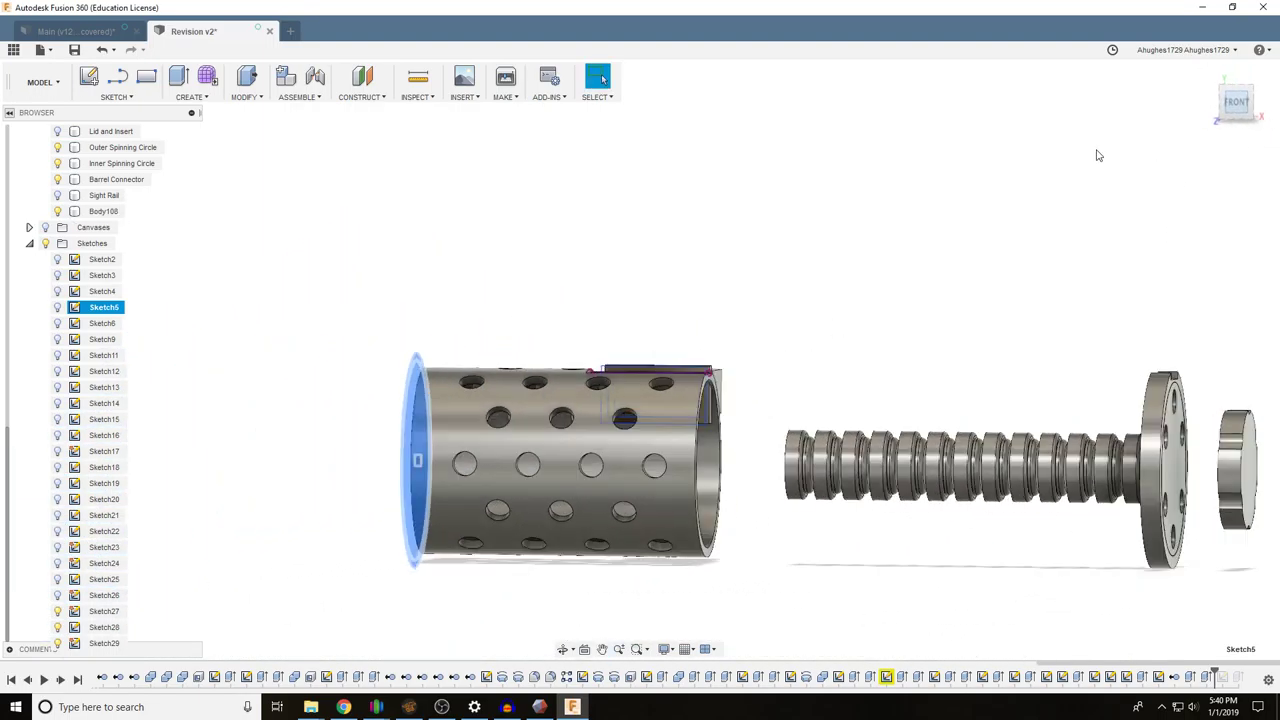
pyautogui.click(1247, 113)
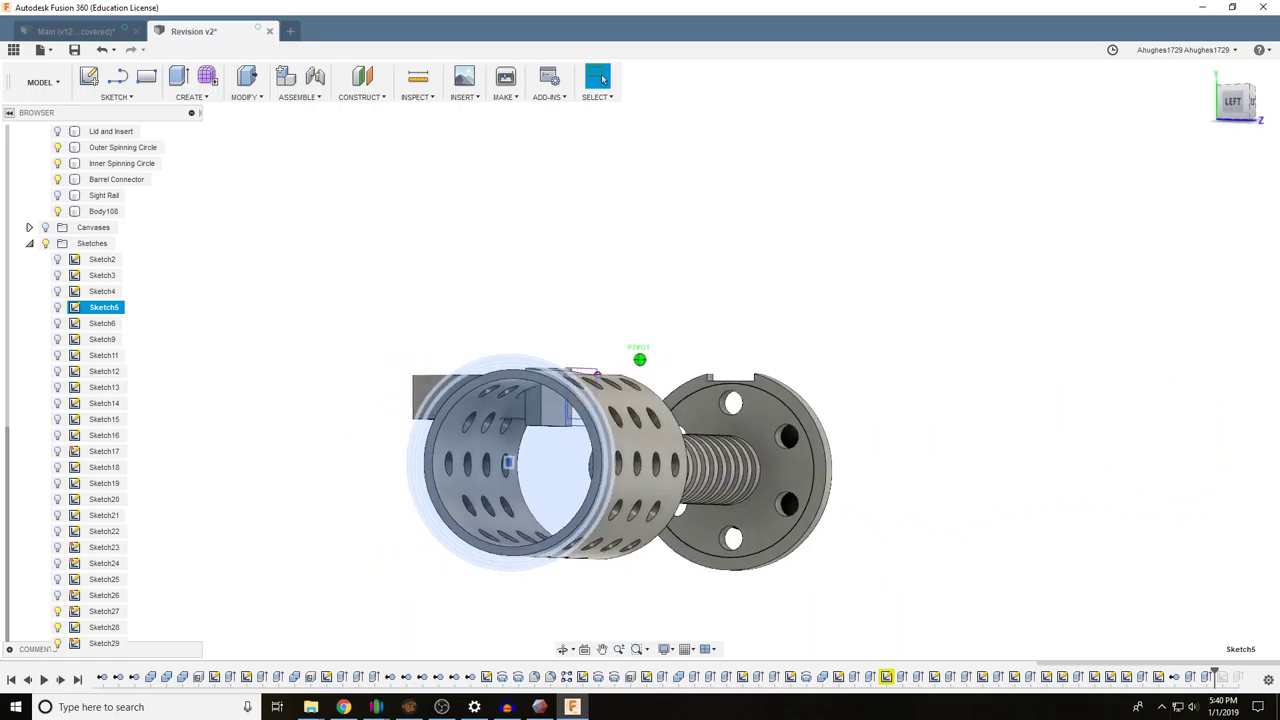
# Create a new sketch on the flat face of the inner spinning circle inside the cage
pyautogui.click(1233, 103)
pyautogui.scroll(5, 470, 380)
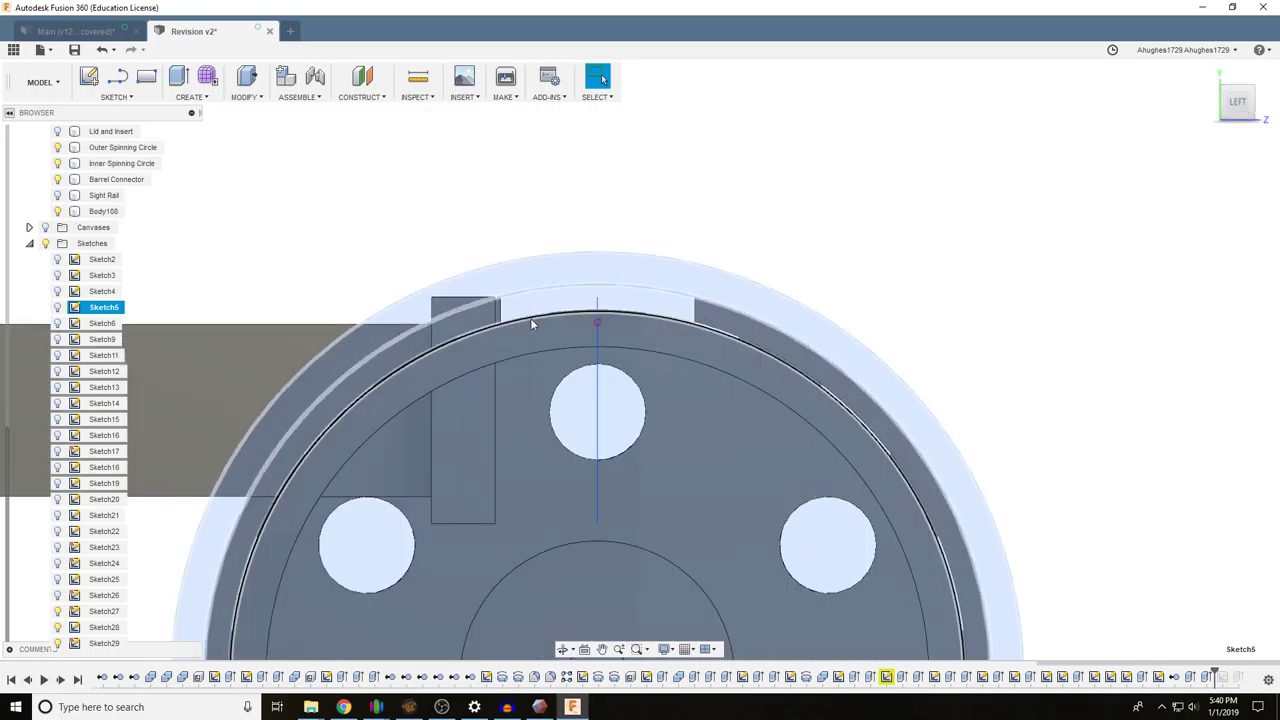
pyautogui.scroll(-3, 530, 320)
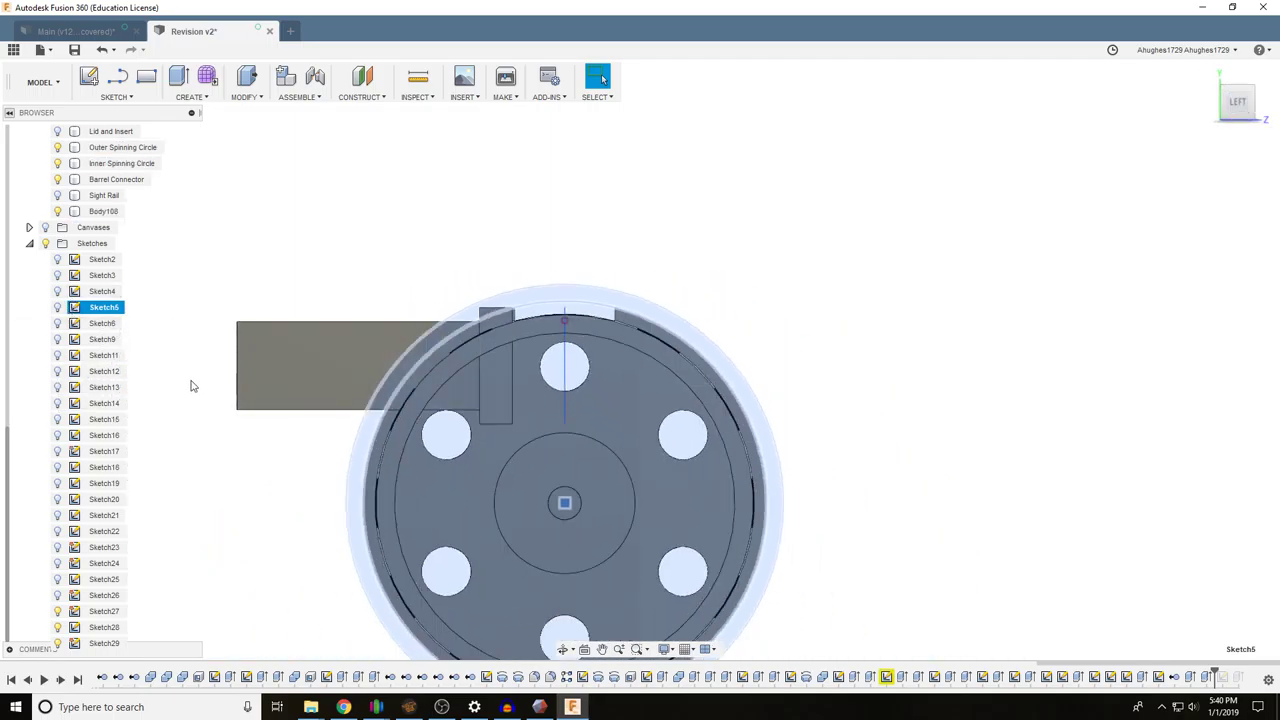
pyautogui.click(88, 77)
pyautogui.click(628, 465)
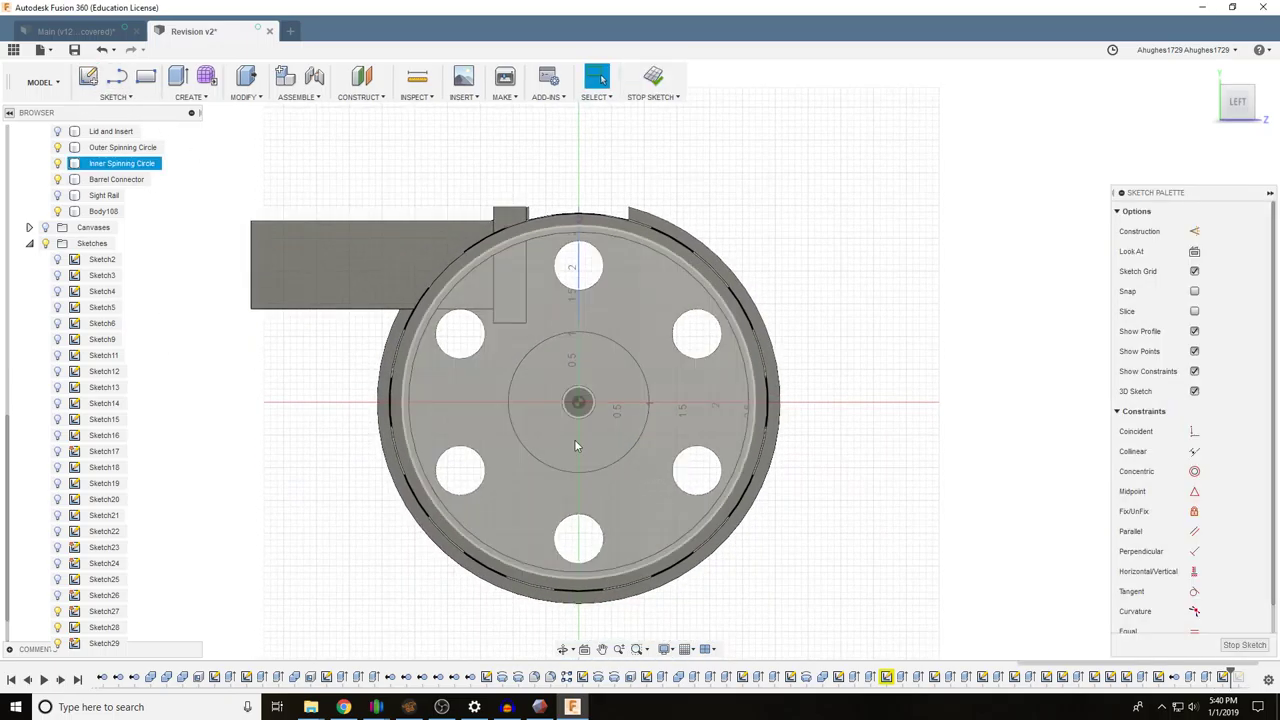
# Draw a center-diameter circle about 5.75 in wide around the origin, matching the cage's outer edge, and finish the sketch
pyautogui.click(127, 99)
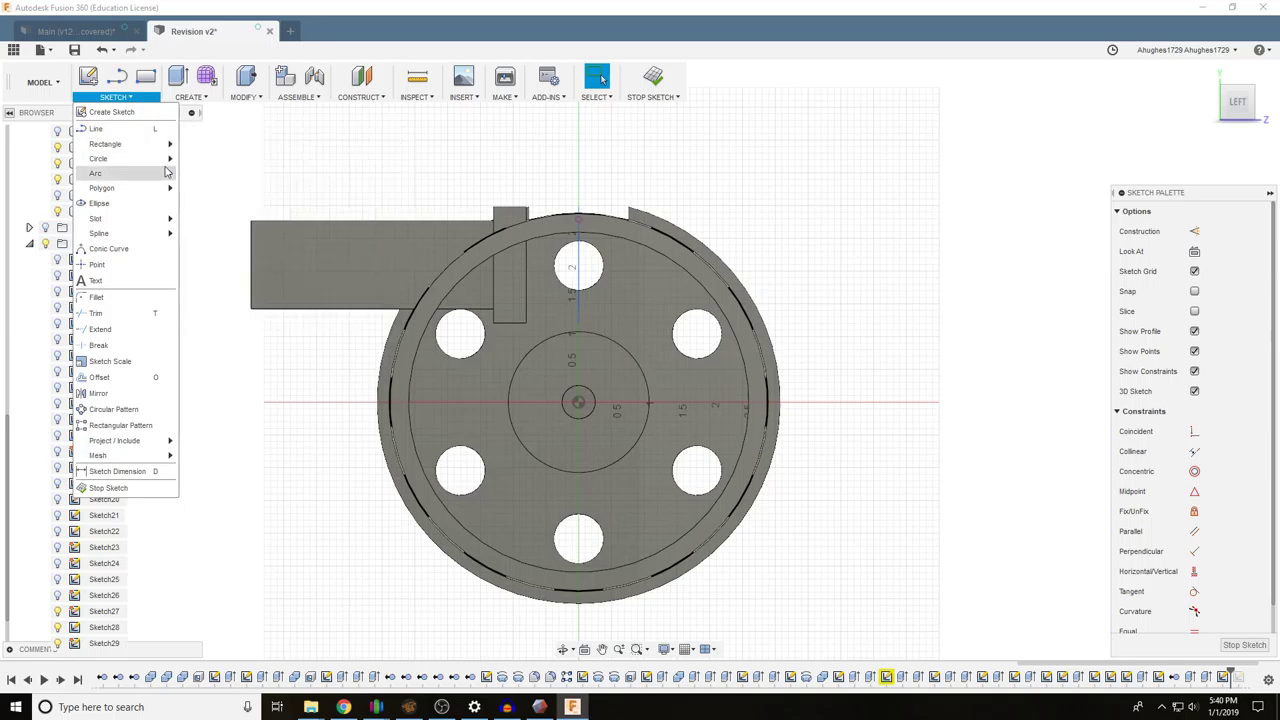
pyautogui.moveTo(139, 163)
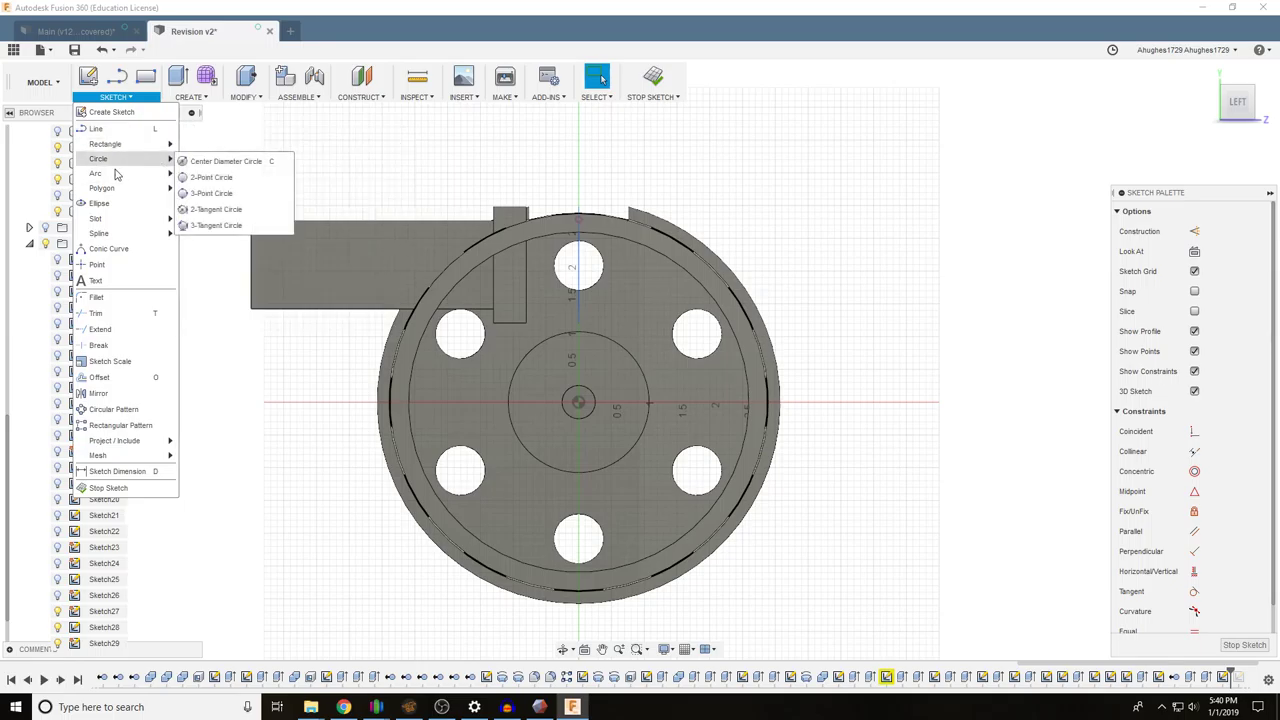
pyautogui.click(220, 164)
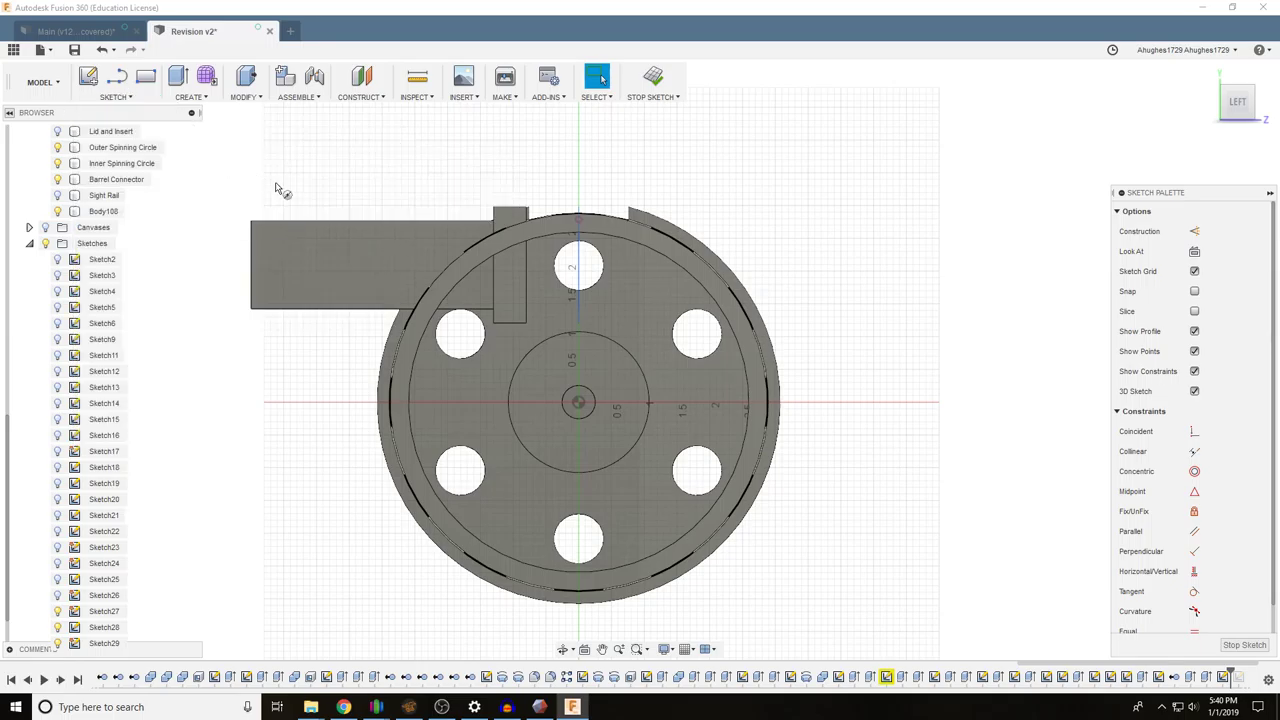
pyautogui.click(578, 402)
pyautogui.moveTo(1239, 106); pyautogui.dragTo(1240, 114)
pyautogui.scroll(6, 500, 235)
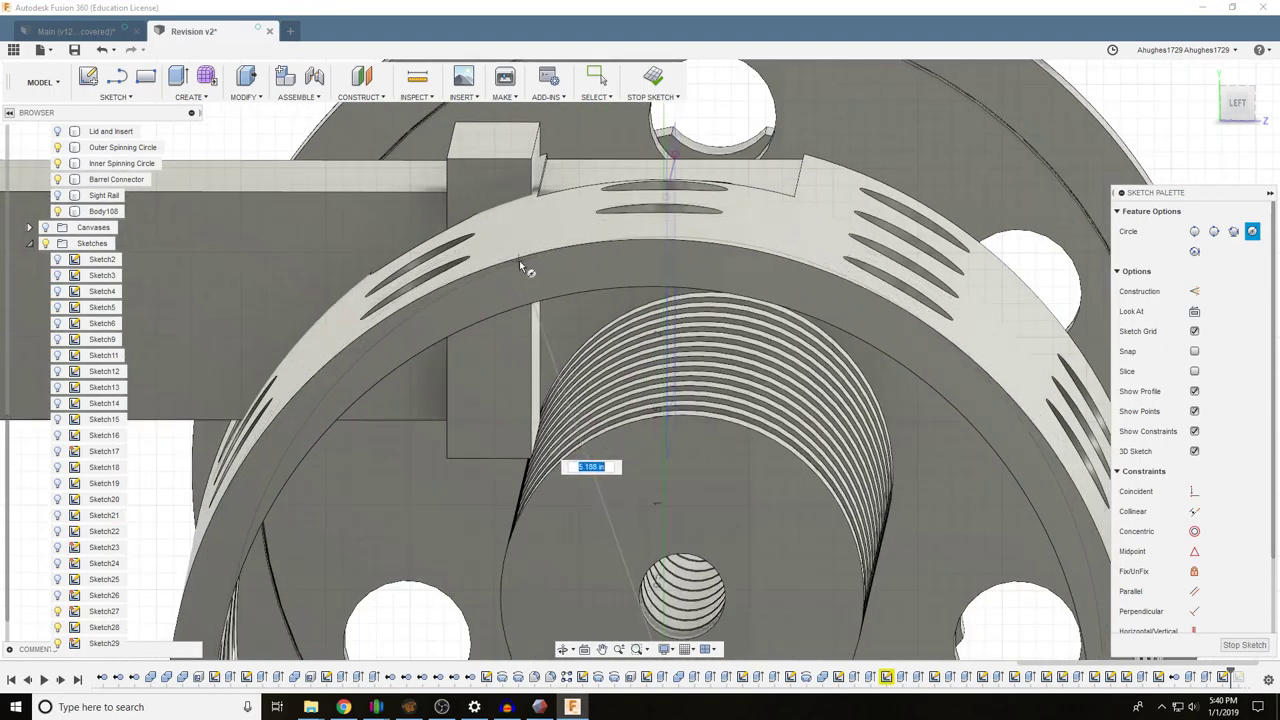
pyautogui.click(1231, 121)
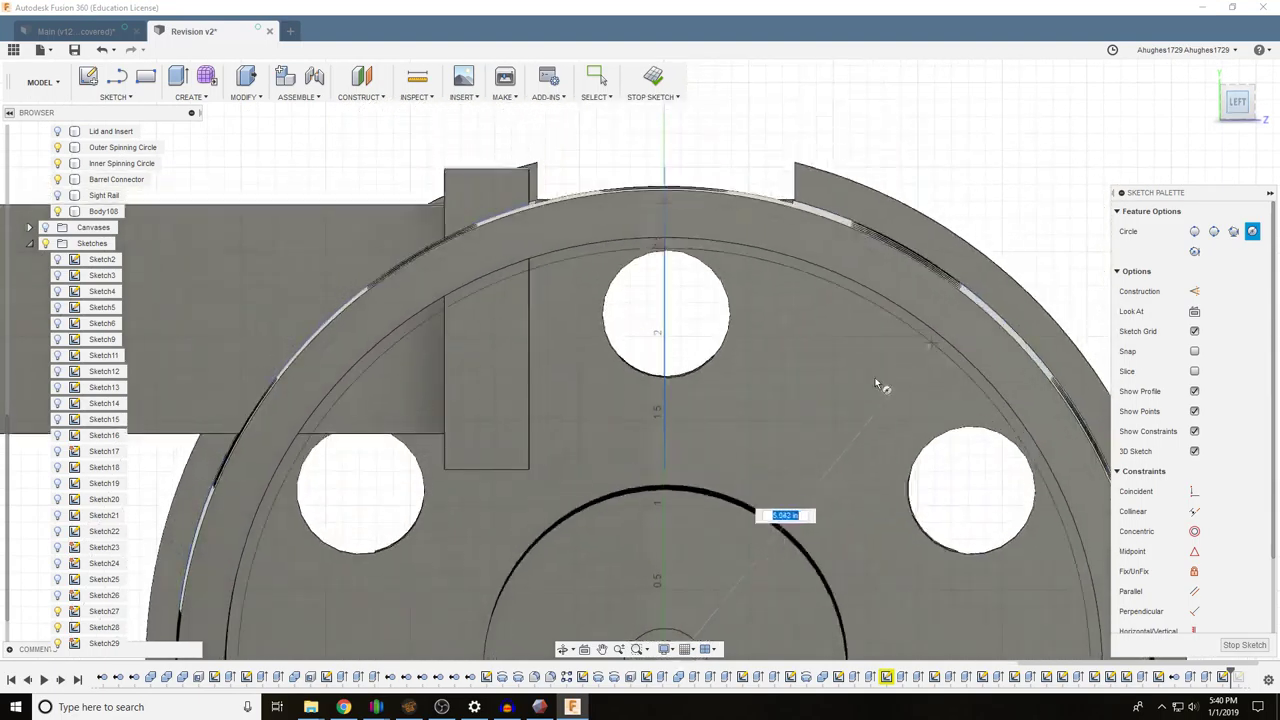
pyautogui.scroll(5, 656, 308)
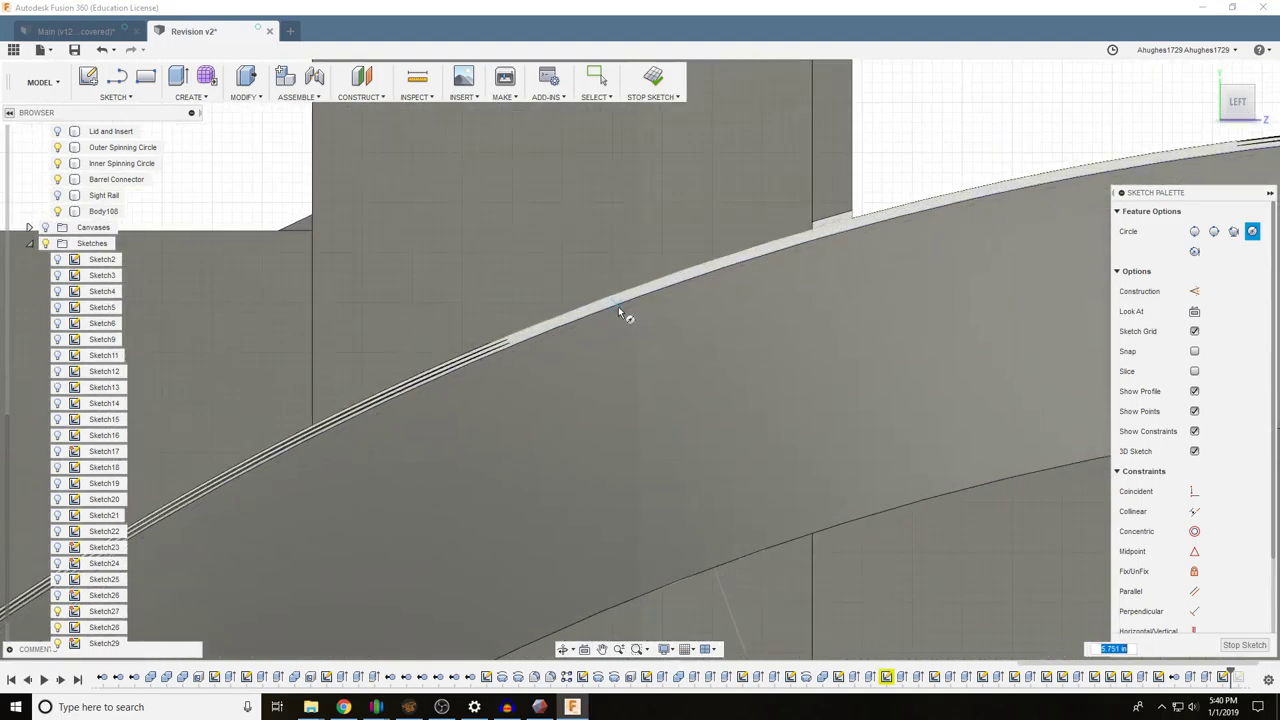
pyautogui.scroll(-5, 694, 329)
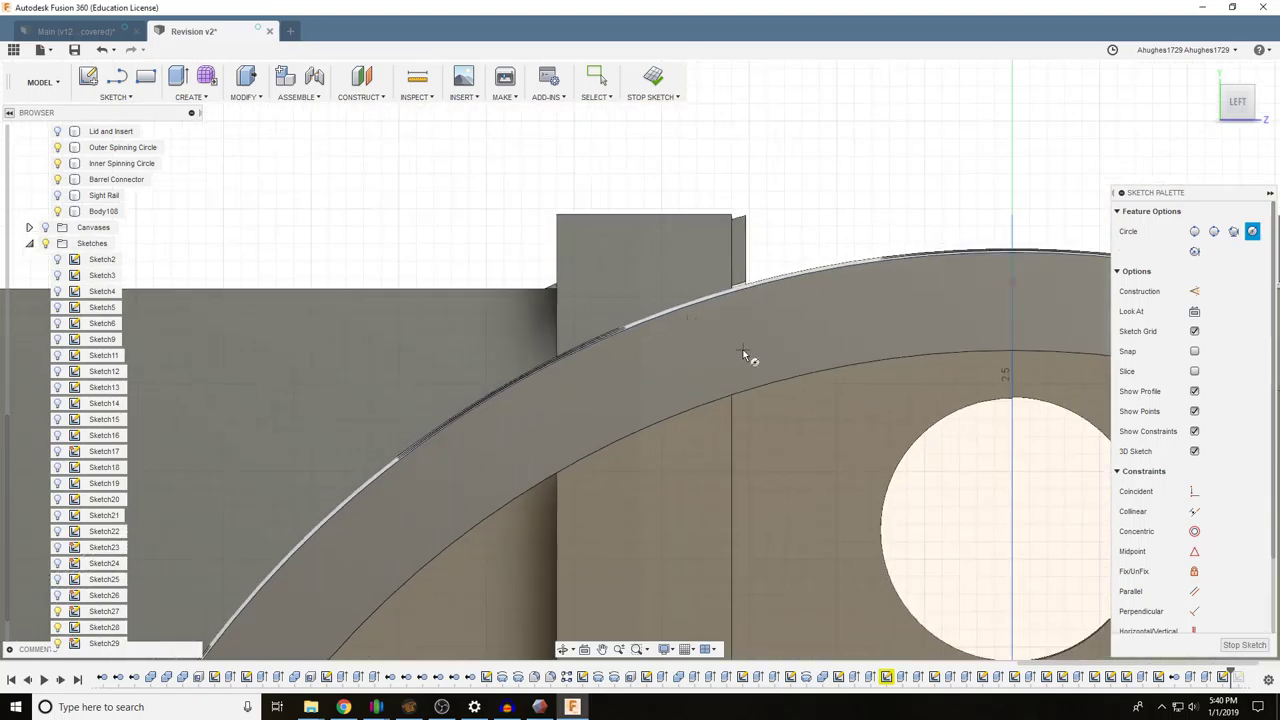
pyautogui.moveTo(1233, 110); pyautogui.dragTo(1204, 124)
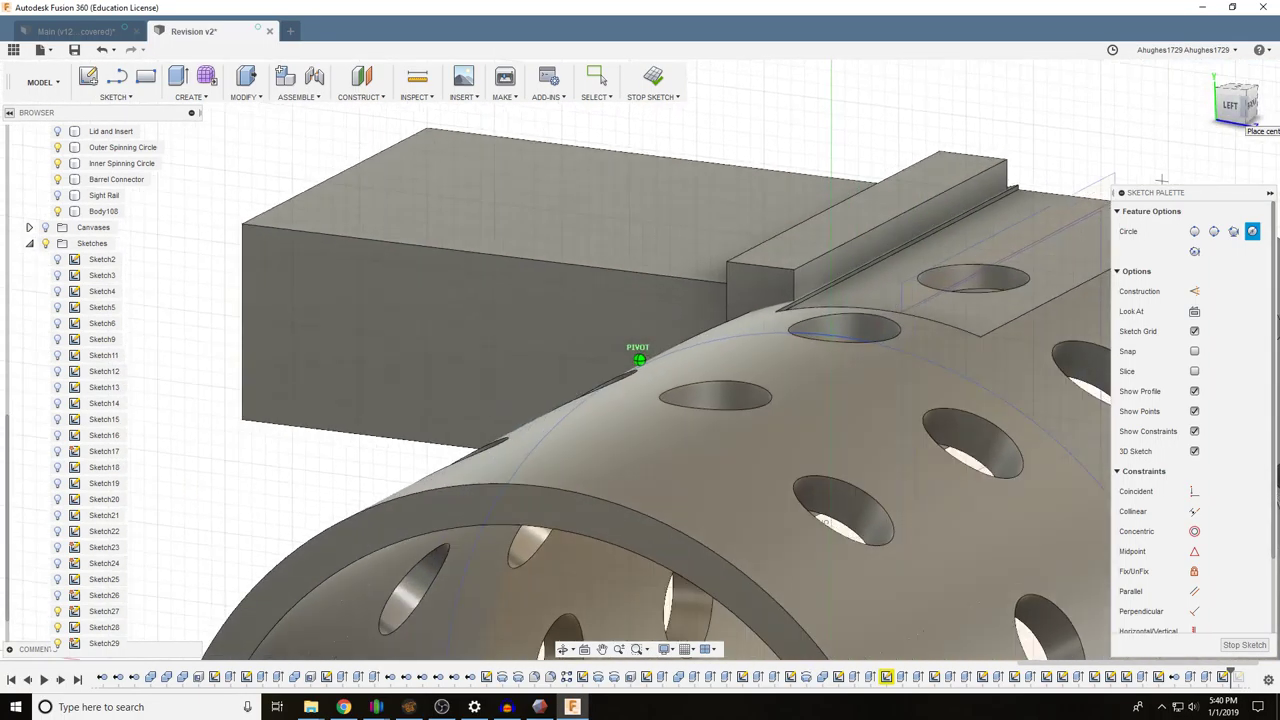
pyautogui.scroll(-3, 1097, 208)
pyautogui.click(1245, 645)
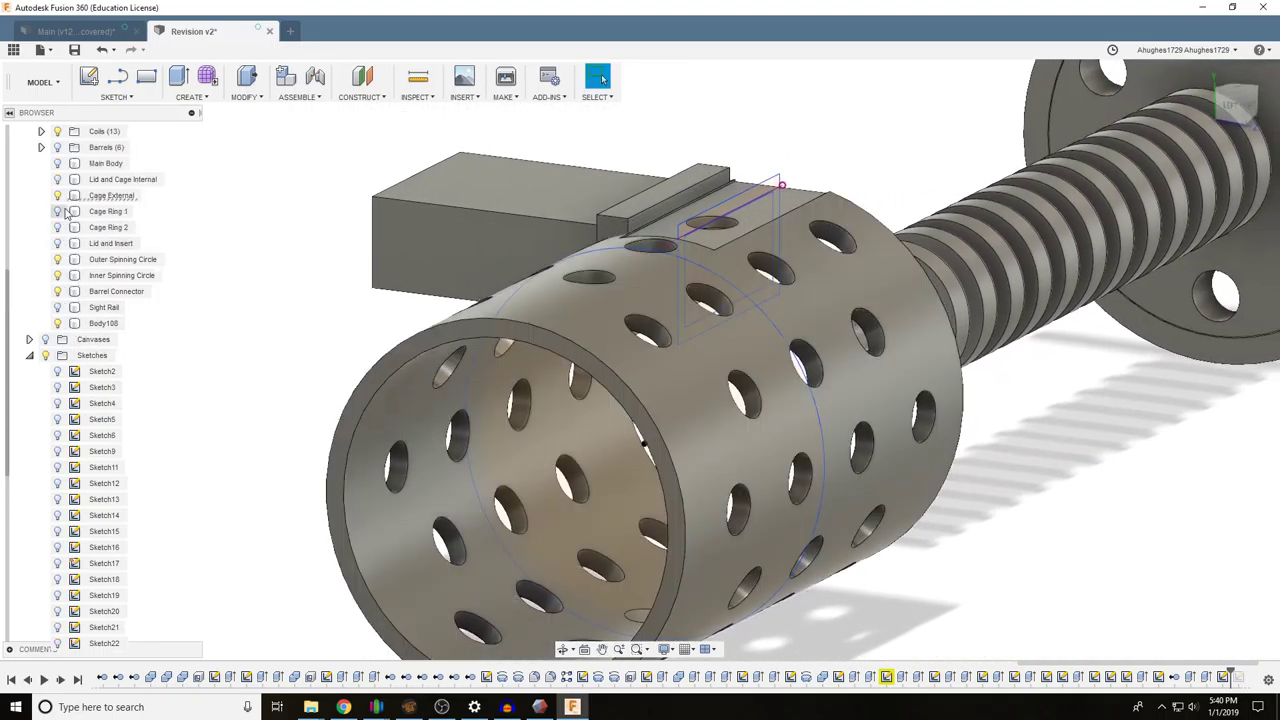
# Hide Cage External and extrude the circle 4.60 in as a cut through the overlapping plate and box
pyautogui.click(57, 197)
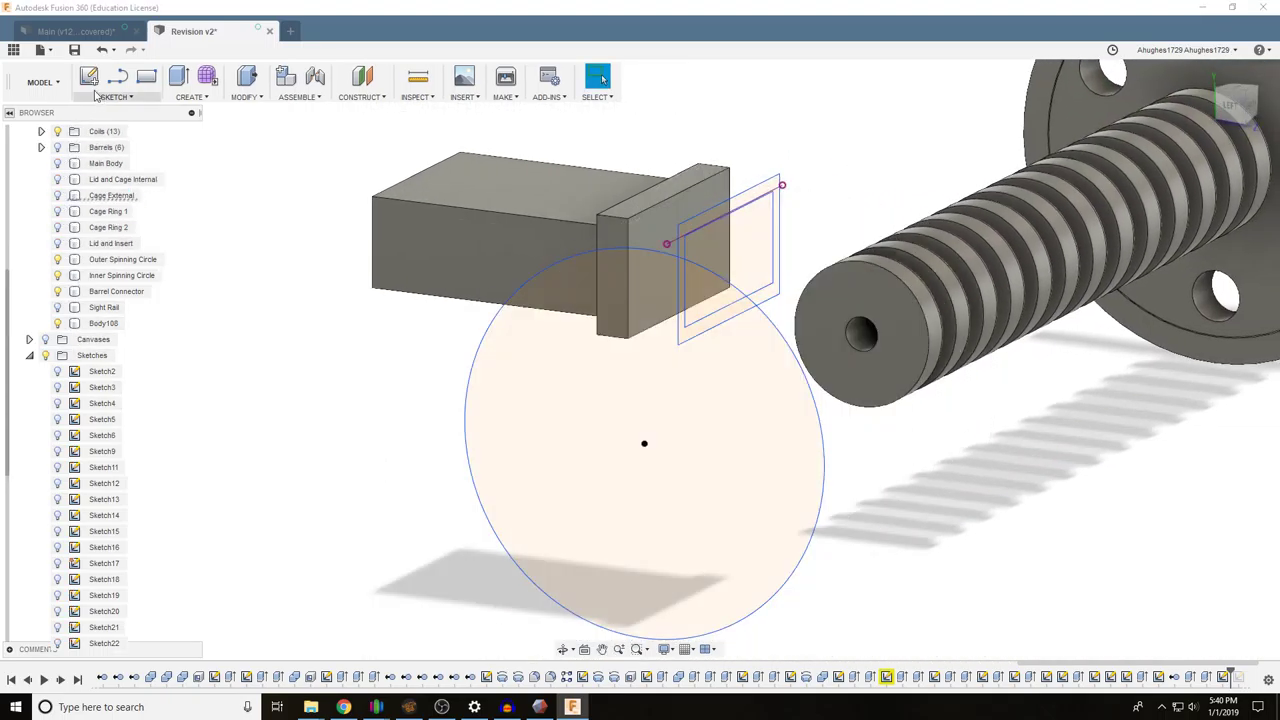
pyautogui.press('e')
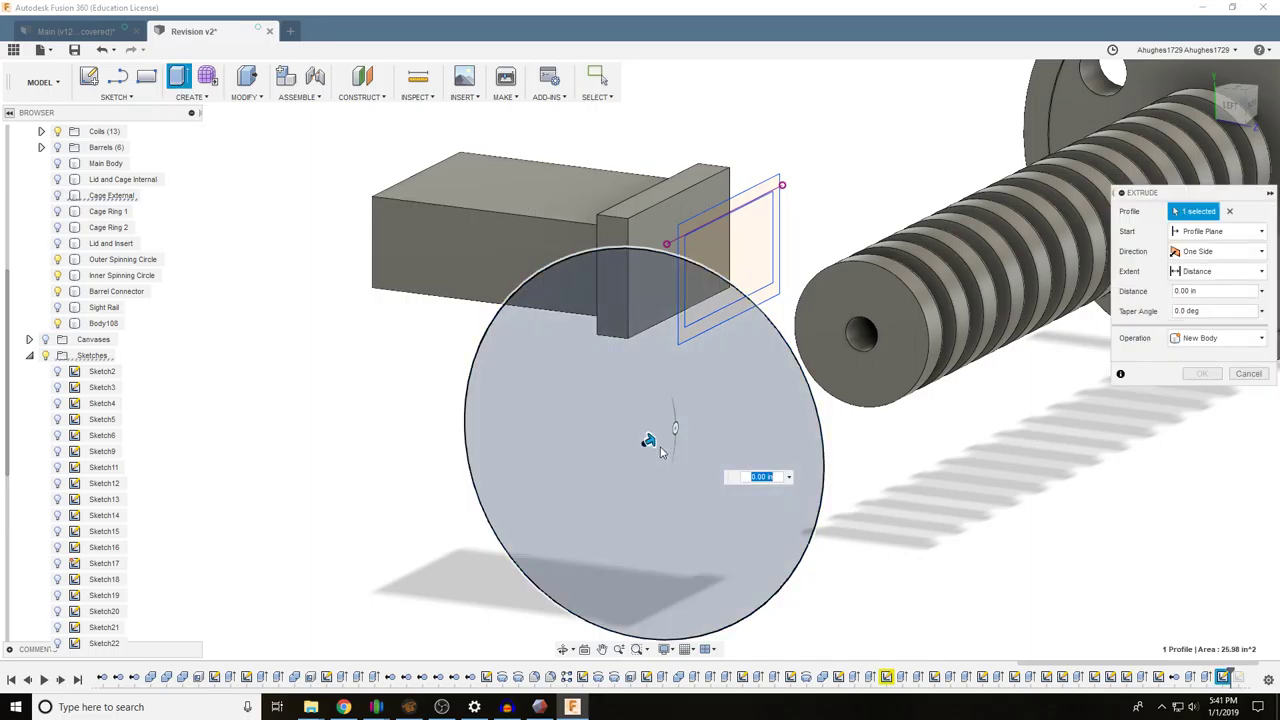
pyautogui.moveTo(650, 443); pyautogui.dragTo(797, 365)
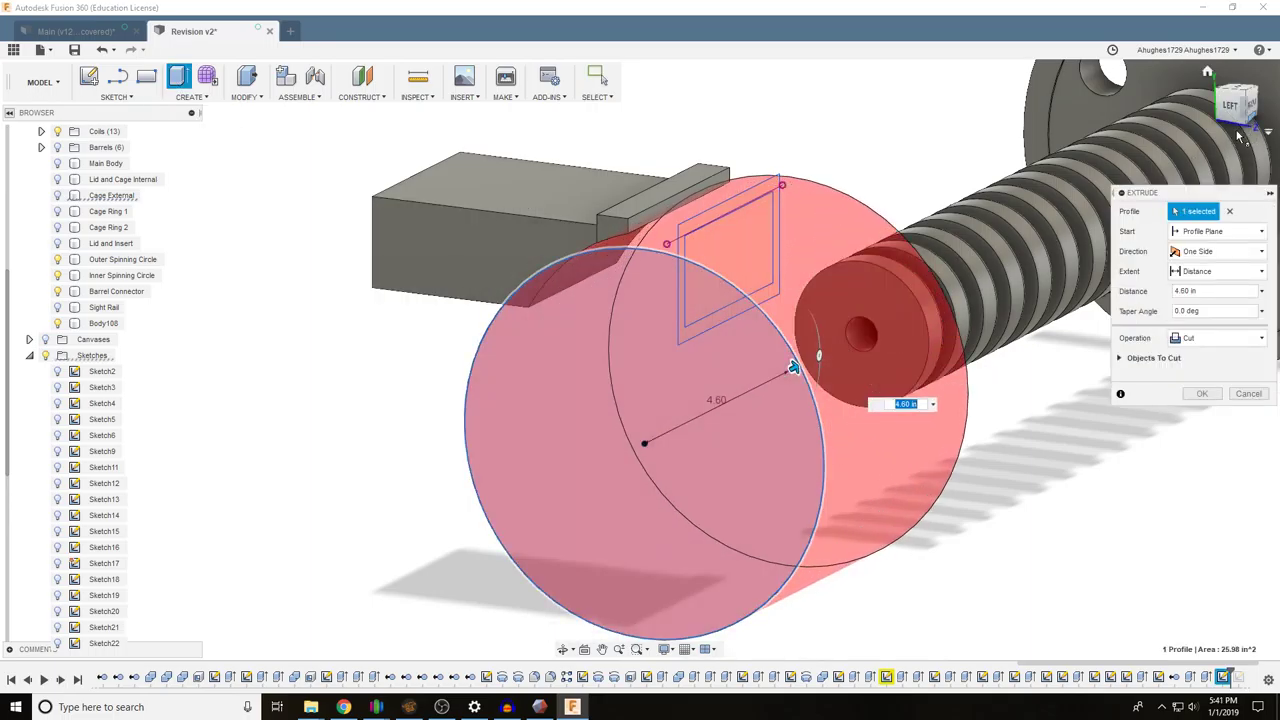
pyautogui.moveTo(1235, 110); pyautogui.dragTo(1090, 112)
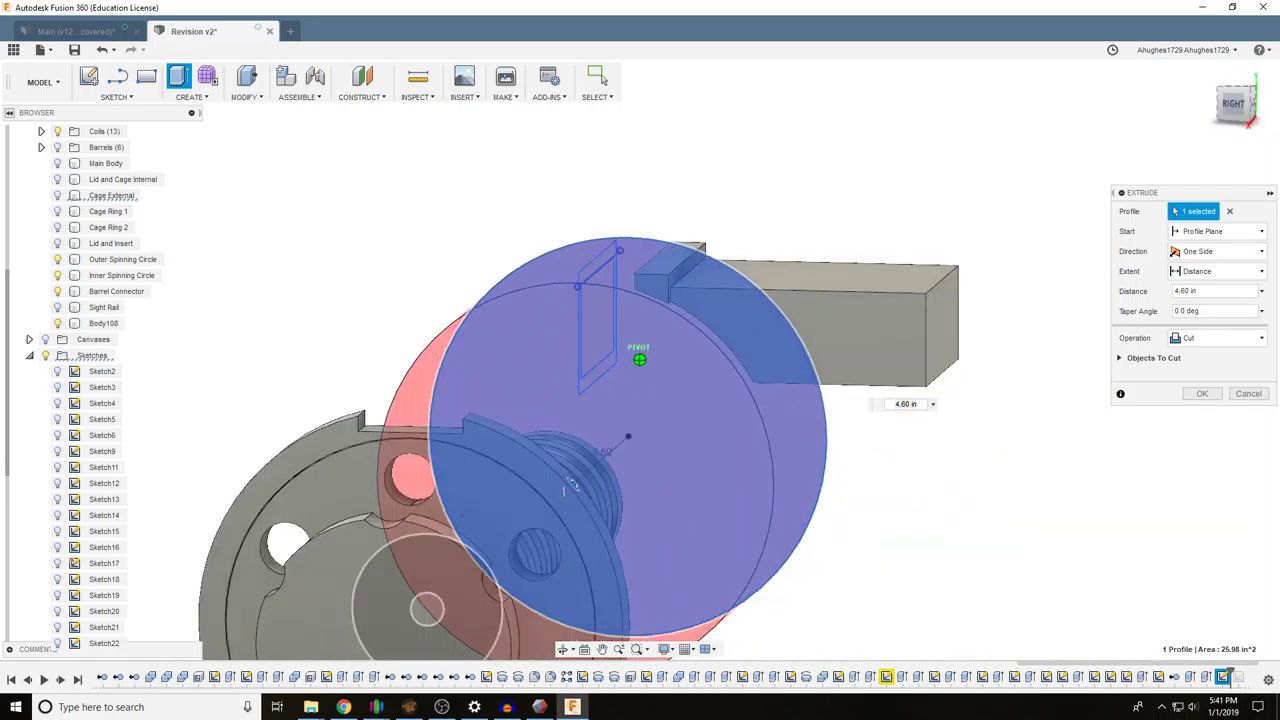
pyautogui.moveTo(565, 490)
pyautogui.keyDown('shift'); pyautogui.mouseDown(button='middle')
pyautogui.moveTo(530, 470)
pyautogui.moveTo(550, 480)
pyautogui.moveTo(511, 511)
pyautogui.mouseUp(button='middle'); pyautogui.keyUp('shift')
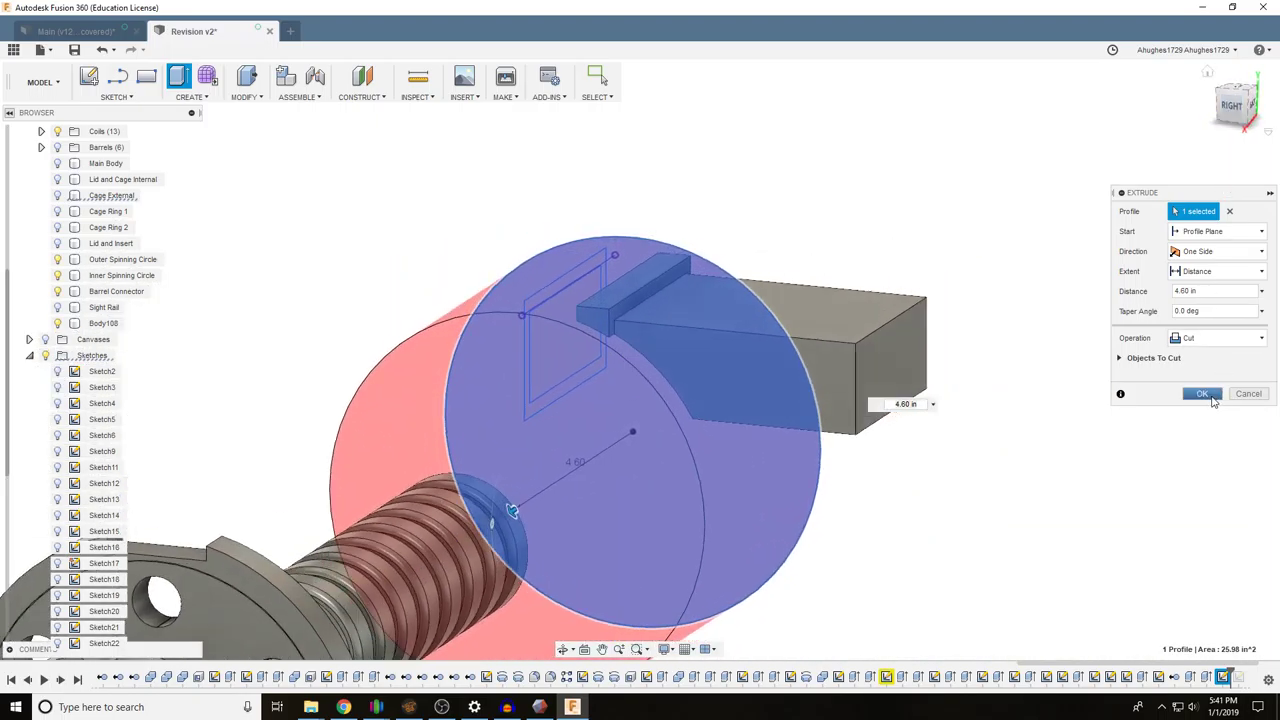
pyautogui.click(1203, 394)
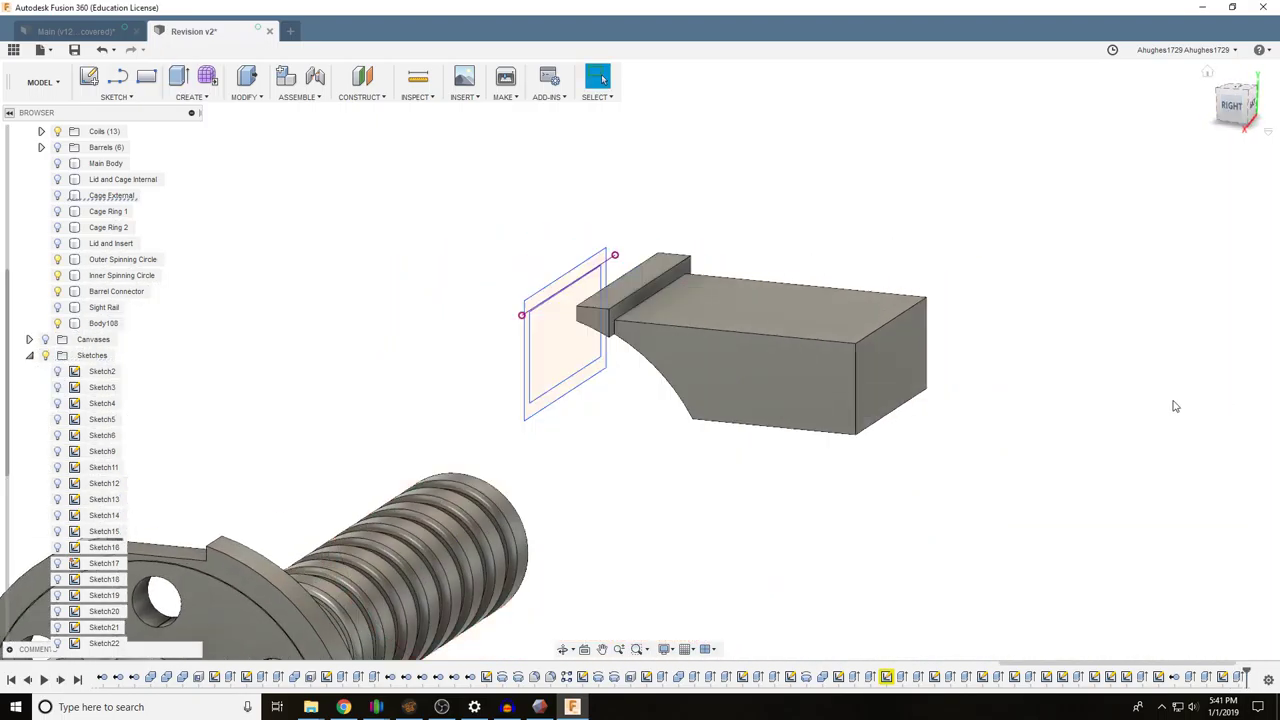
# Show the lid, cage, cage rings, Main Body and Barrels again, and hide all sketches
pyautogui.click(57, 244)
pyautogui.click(57, 228)
pyautogui.click(57, 212)
pyautogui.click(57, 197)
pyautogui.click(58, 180)
pyautogui.click(58, 164)
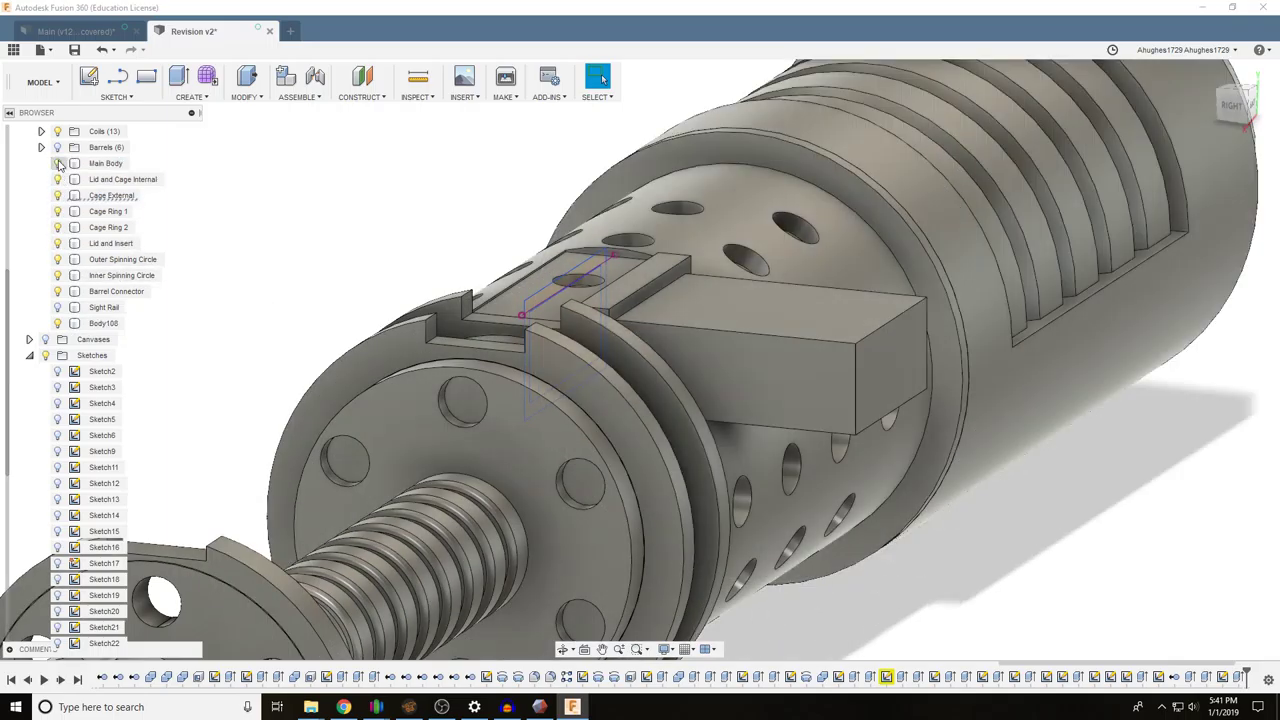
pyautogui.click(58, 147)
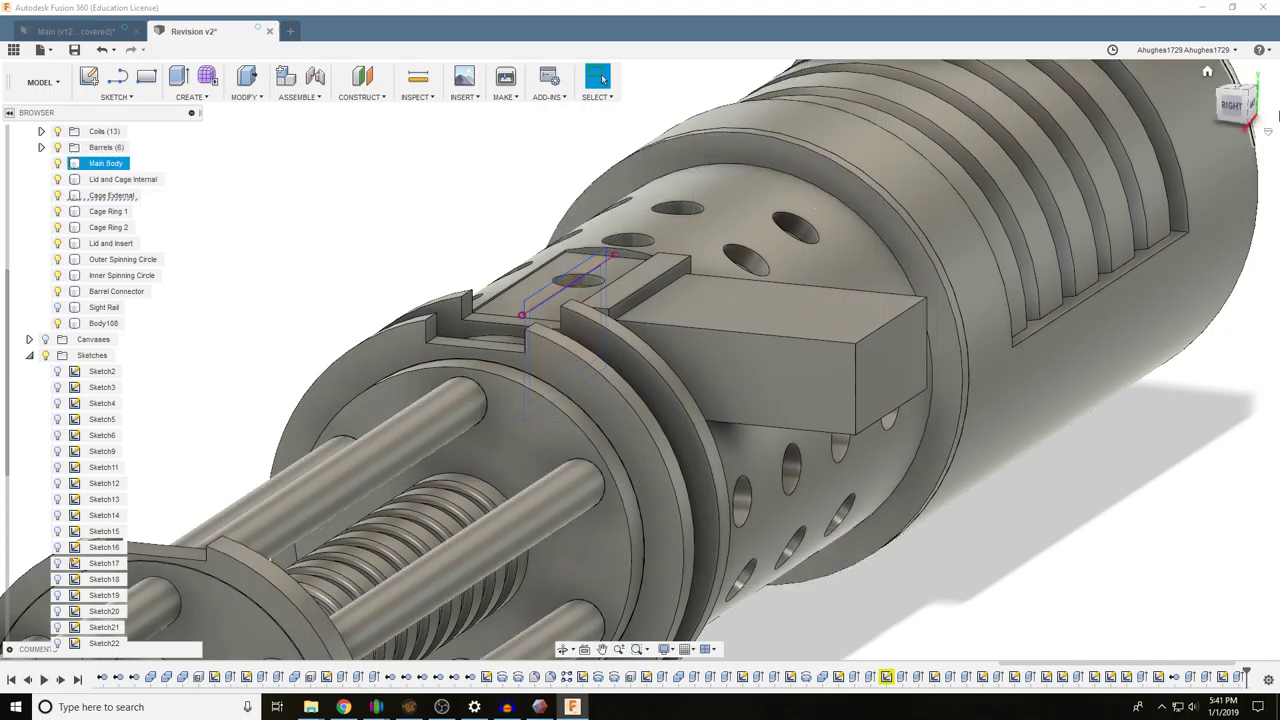
pyautogui.click(45, 356)
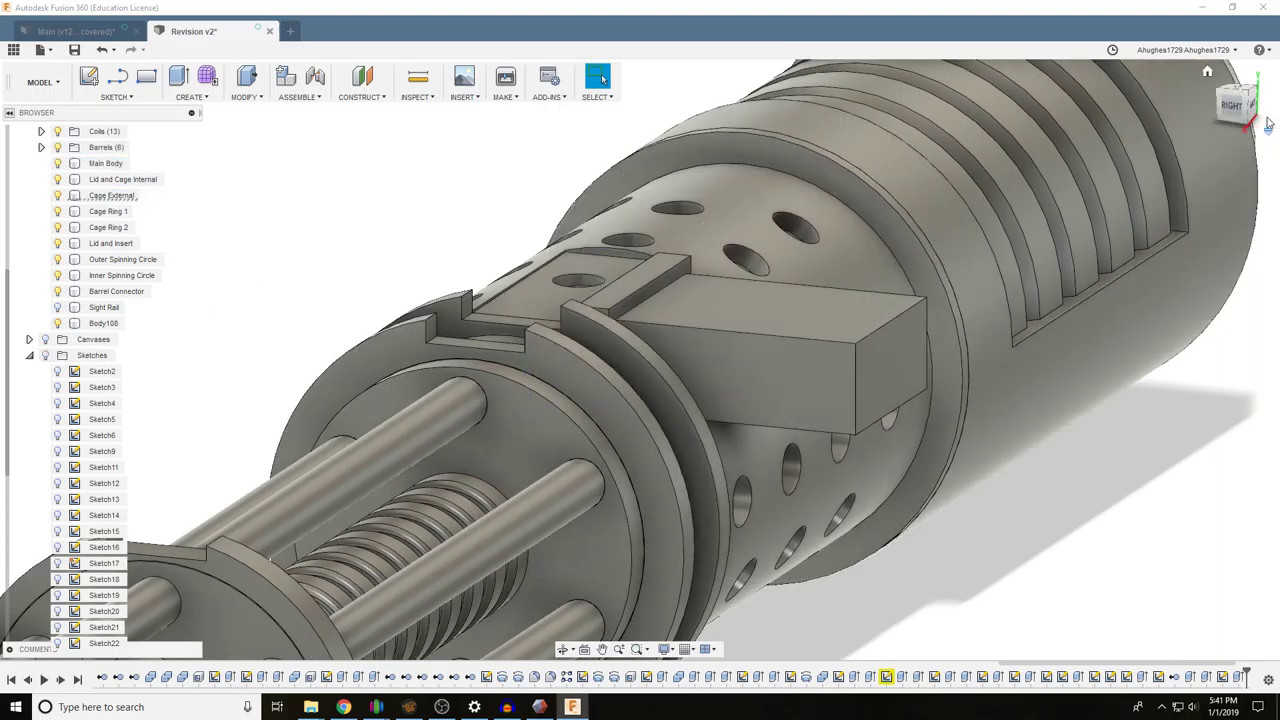
# Inspect the trimmed plate and box on the assembled minigun, and compare the box's edges with the Main design
pyautogui.moveTo(1231, 110)
pyautogui.mouseDown()
pyautogui.moveTo(1165, 86)
pyautogui.moveTo(1100, 112)
pyautogui.moveTo(1062, 92)
pyautogui.moveTo(1097, 32)
pyautogui.moveTo(1133, 82)
pyautogui.moveTo(1108, 122)
pyautogui.moveTo(1122, 112)
pyautogui.mouseUp()
pyautogui.keyDown('shift'); pyautogui.moveTo(603, 79); pyautogui.dragTo(603, 79, button='middle'); pyautogui.keyUp('shift')
pyautogui.scroll(-6, 560, 245)
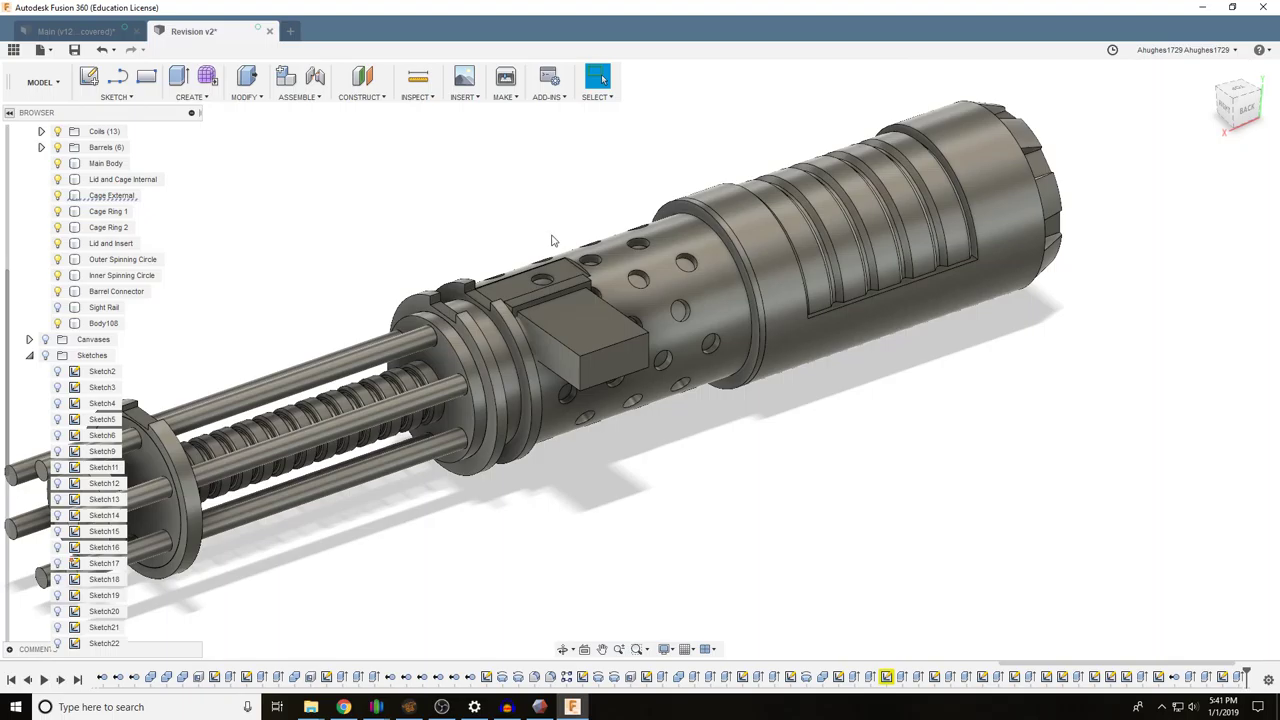
pyautogui.scroll(5, 563, 245)
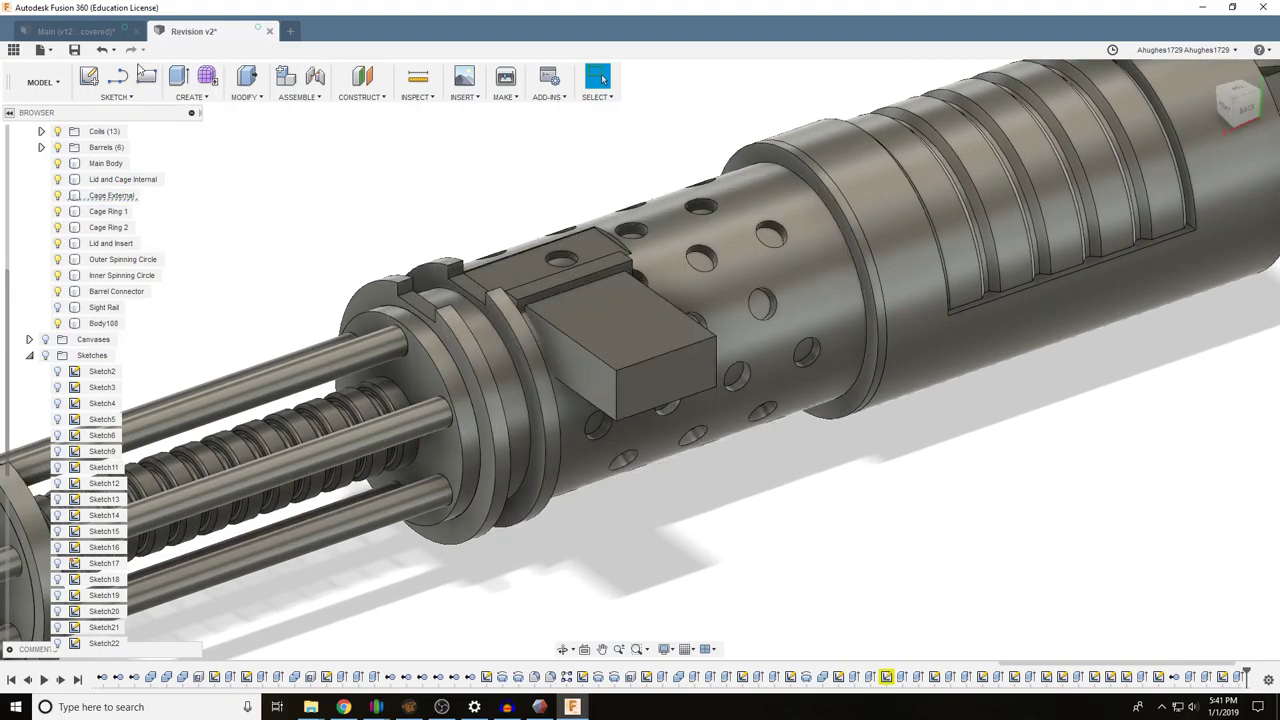
pyautogui.click(99, 31)
pyautogui.scroll(3, 659, 436)
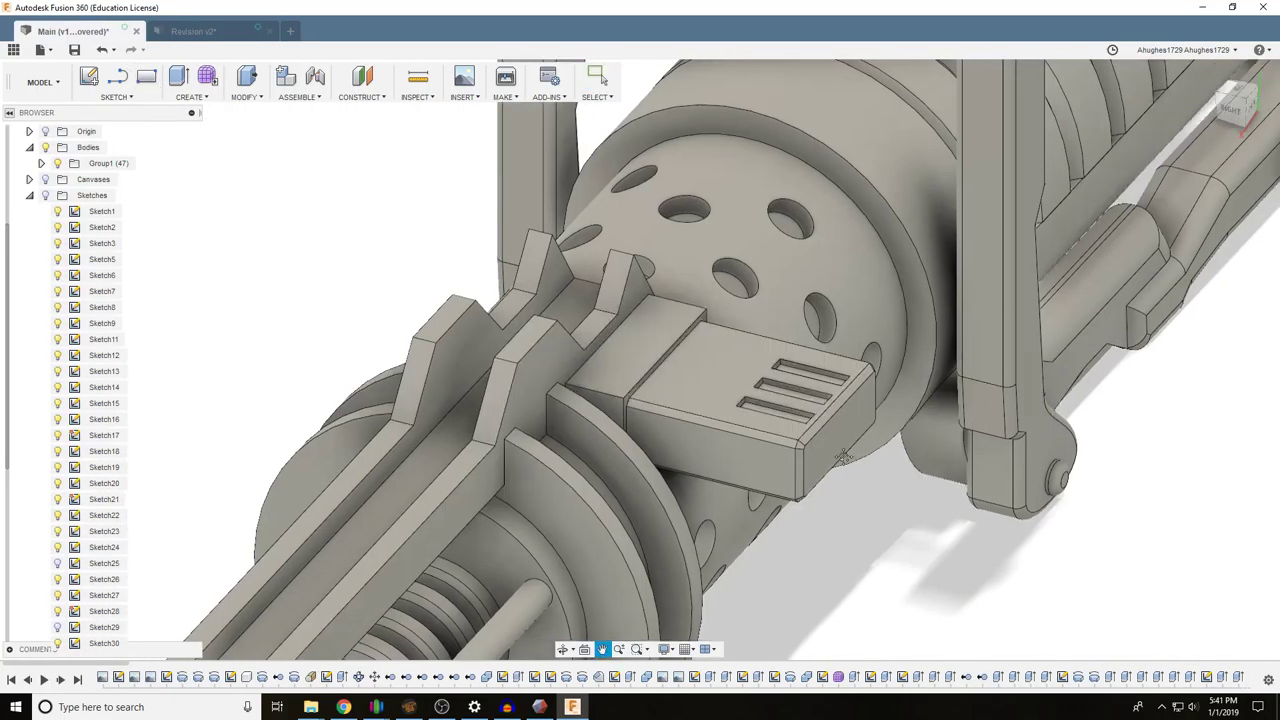
pyautogui.scroll(3, 659, 436)
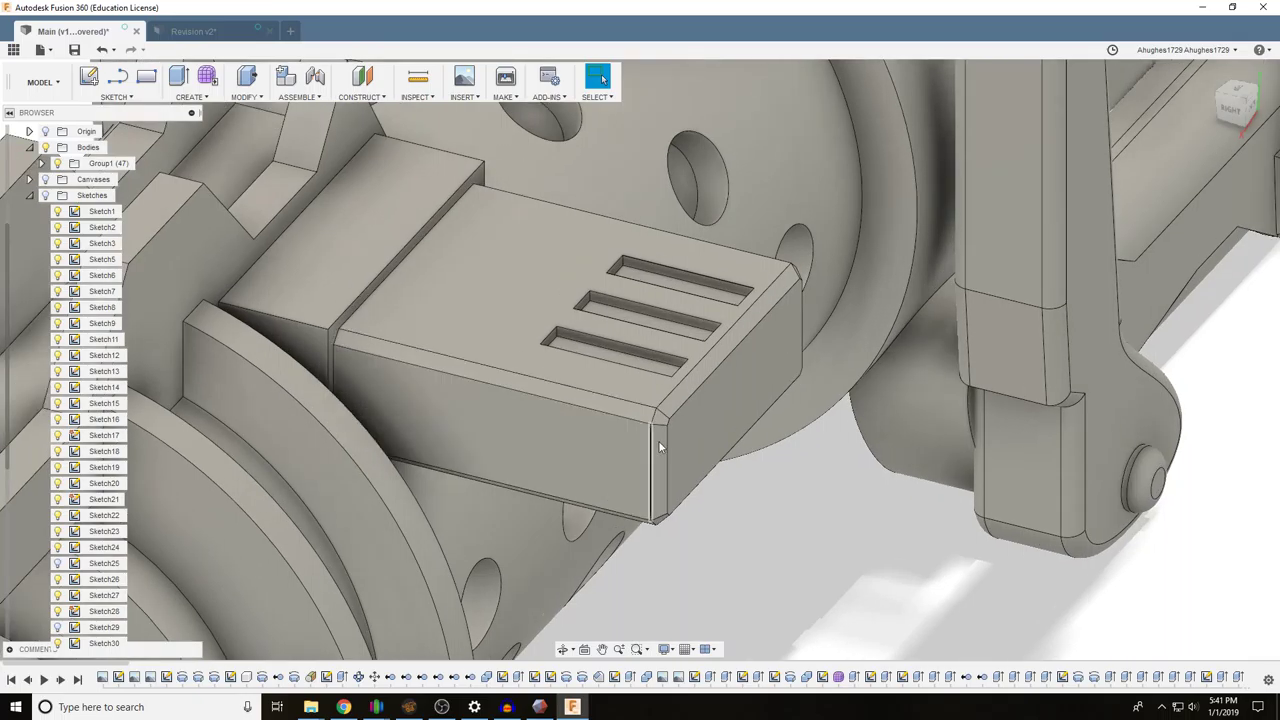
pyautogui.click(215, 33)
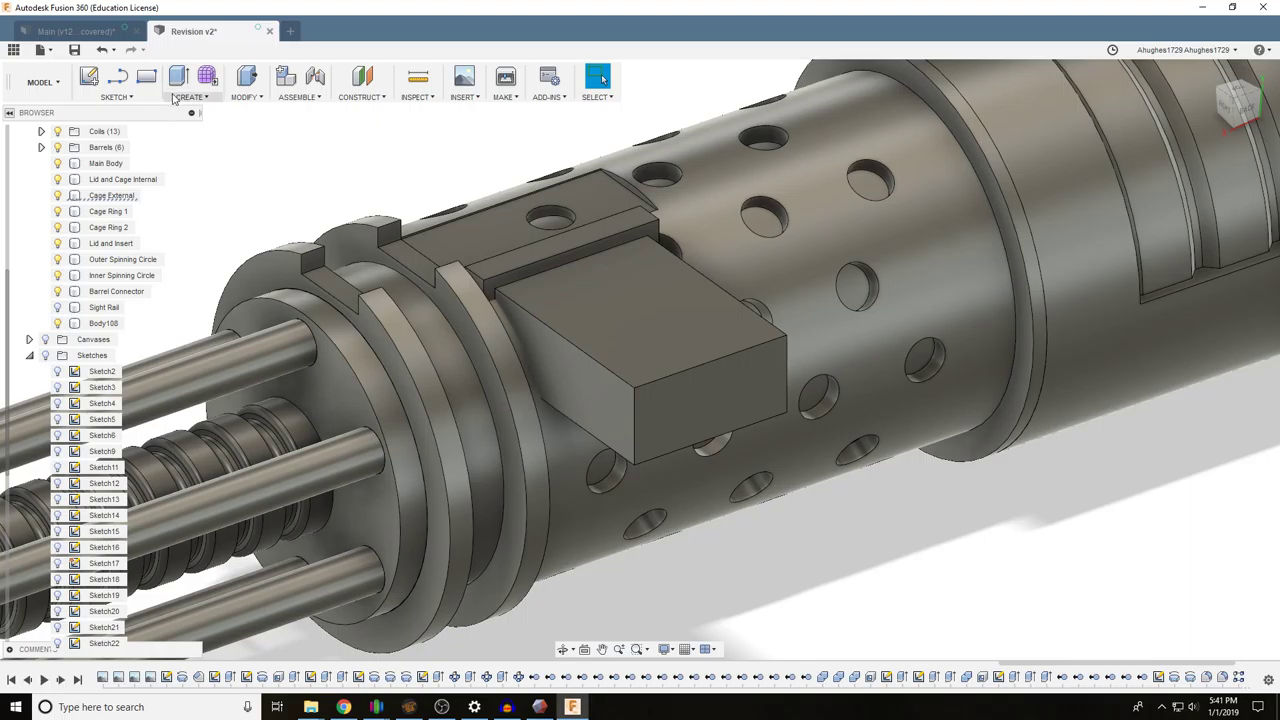
# Start a chamfer on the box's outer end edges, both long edges facing the barrels, and the upper long edge facing the main body
pyautogui.click(245, 97)
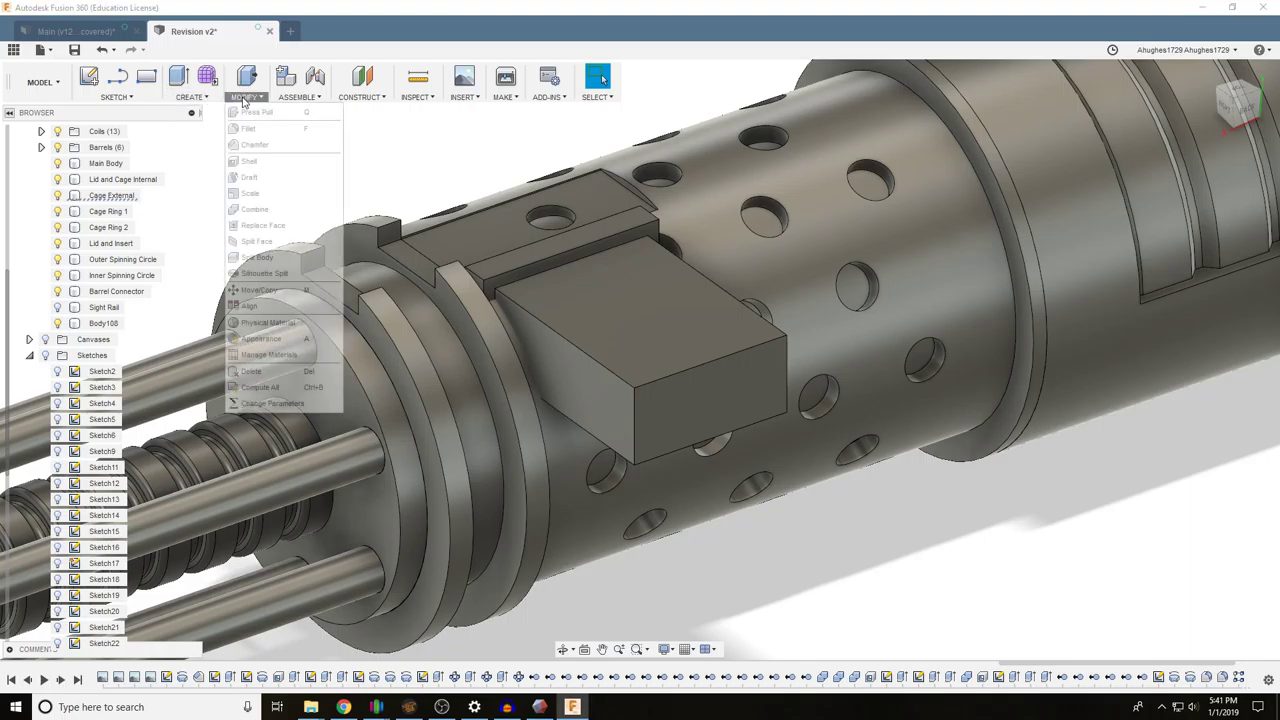
pyautogui.click(258, 151)
pyautogui.click(623, 387)
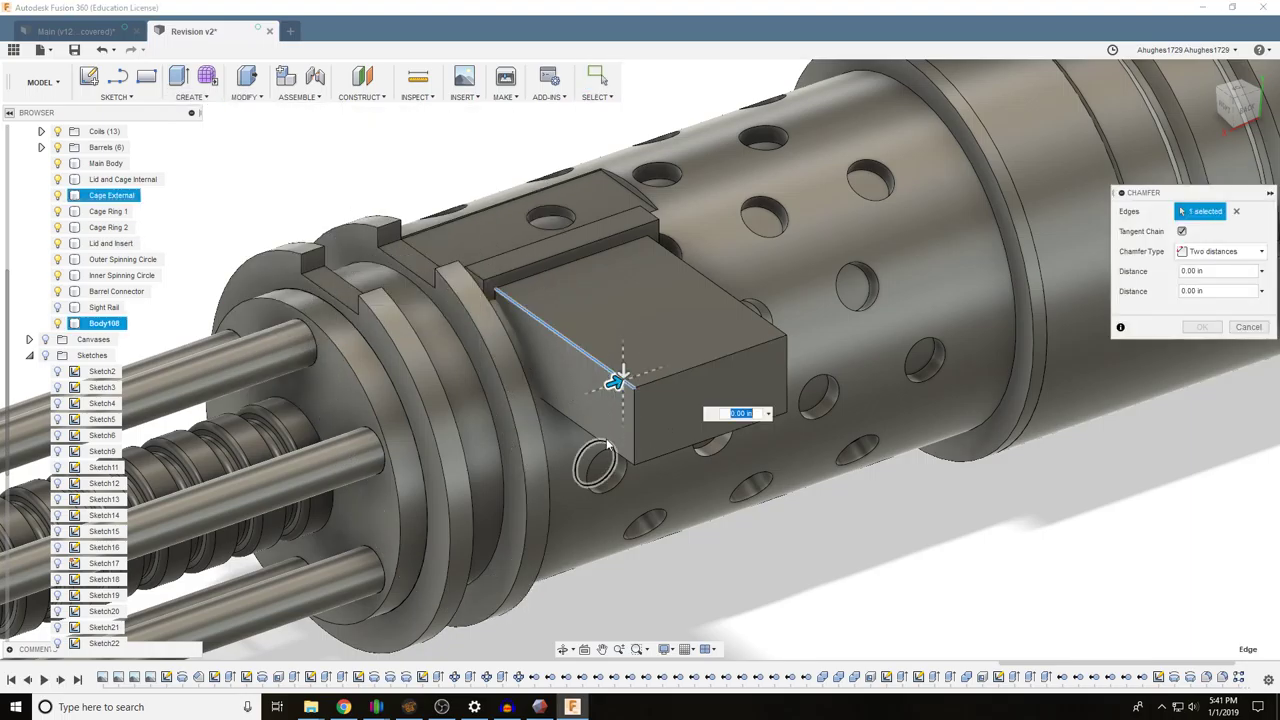
pyautogui.click(615, 451)
pyautogui.click(660, 455)
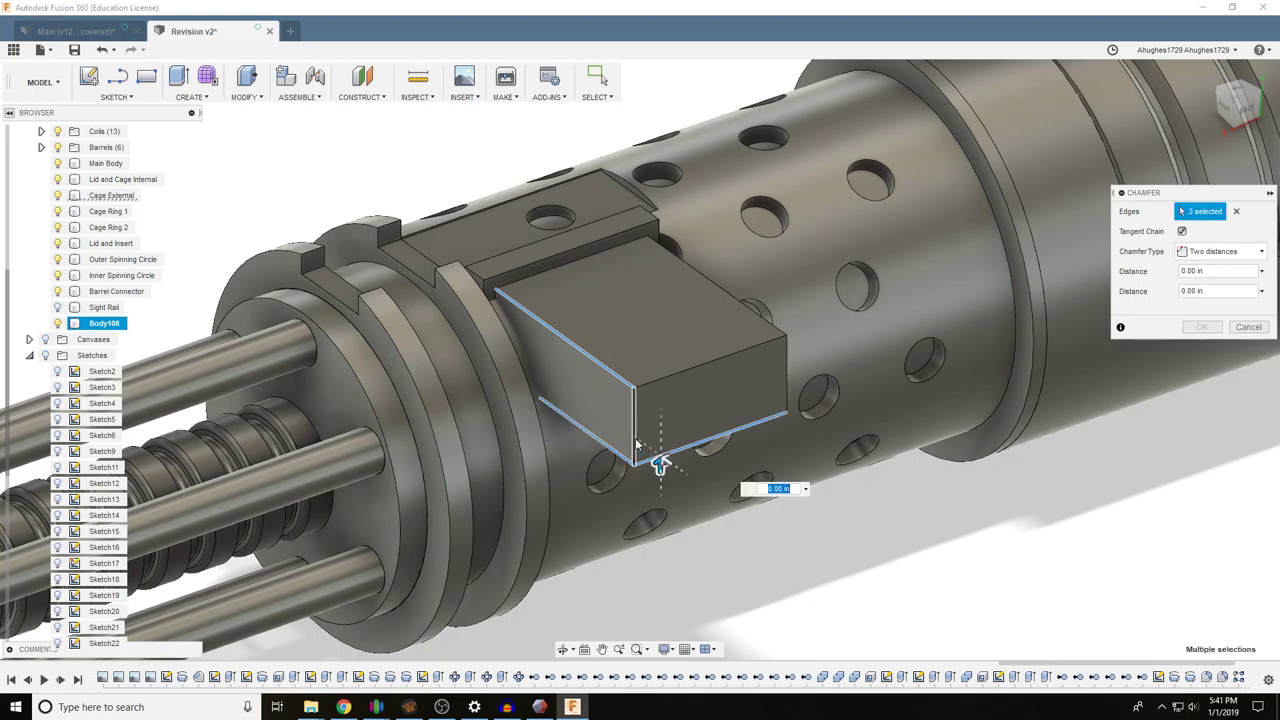
pyautogui.click(632, 426)
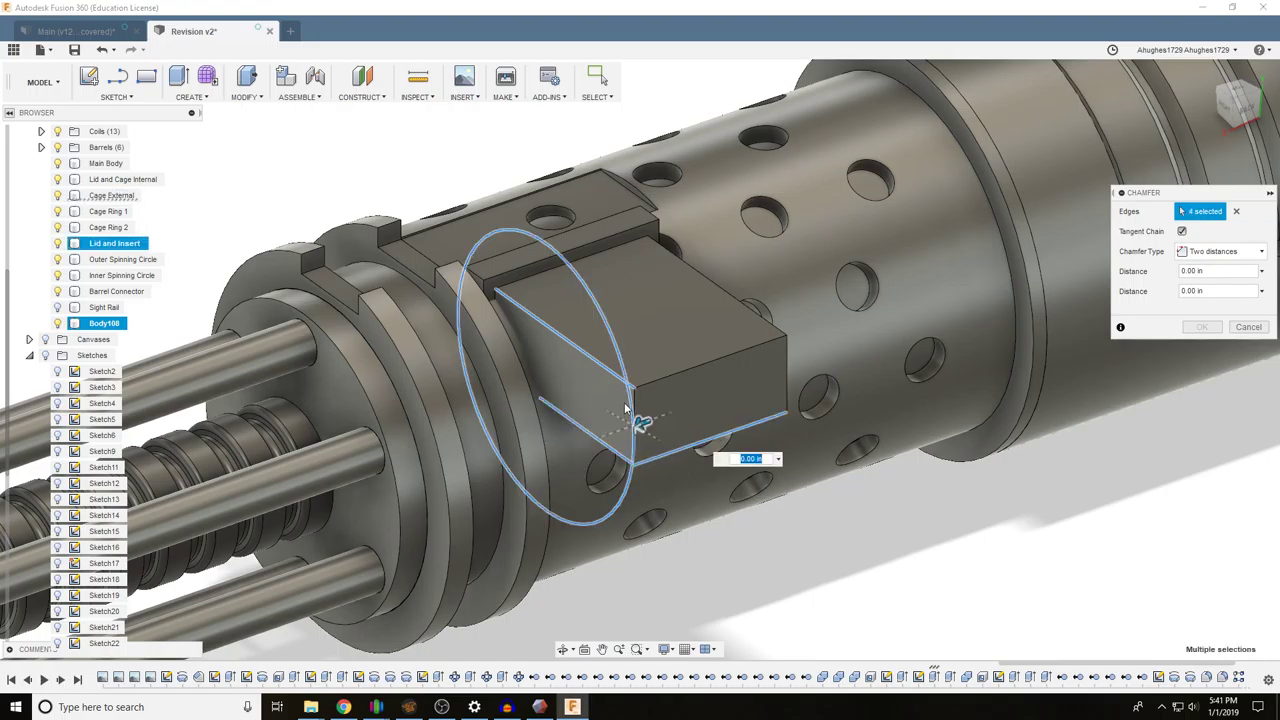
pyautogui.click(630, 403)
pyautogui.click(634, 397)
pyautogui.click(645, 383)
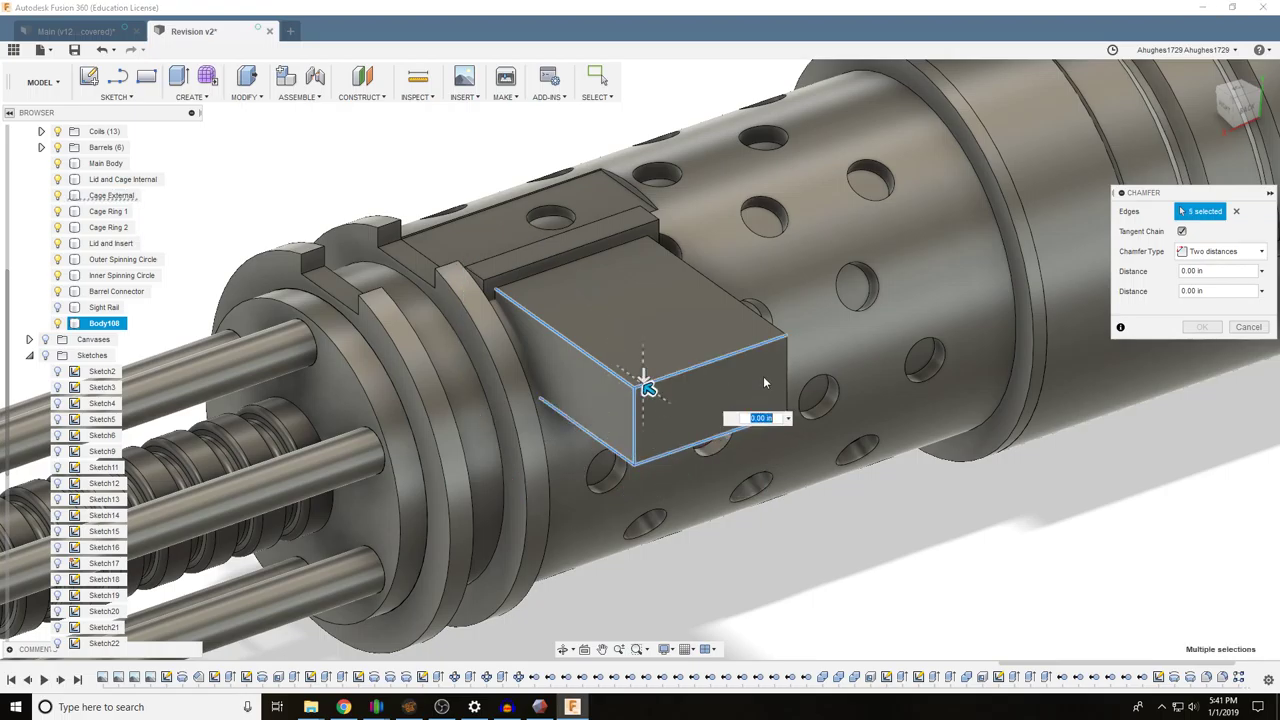
pyautogui.click(787, 370)
pyautogui.click(770, 325)
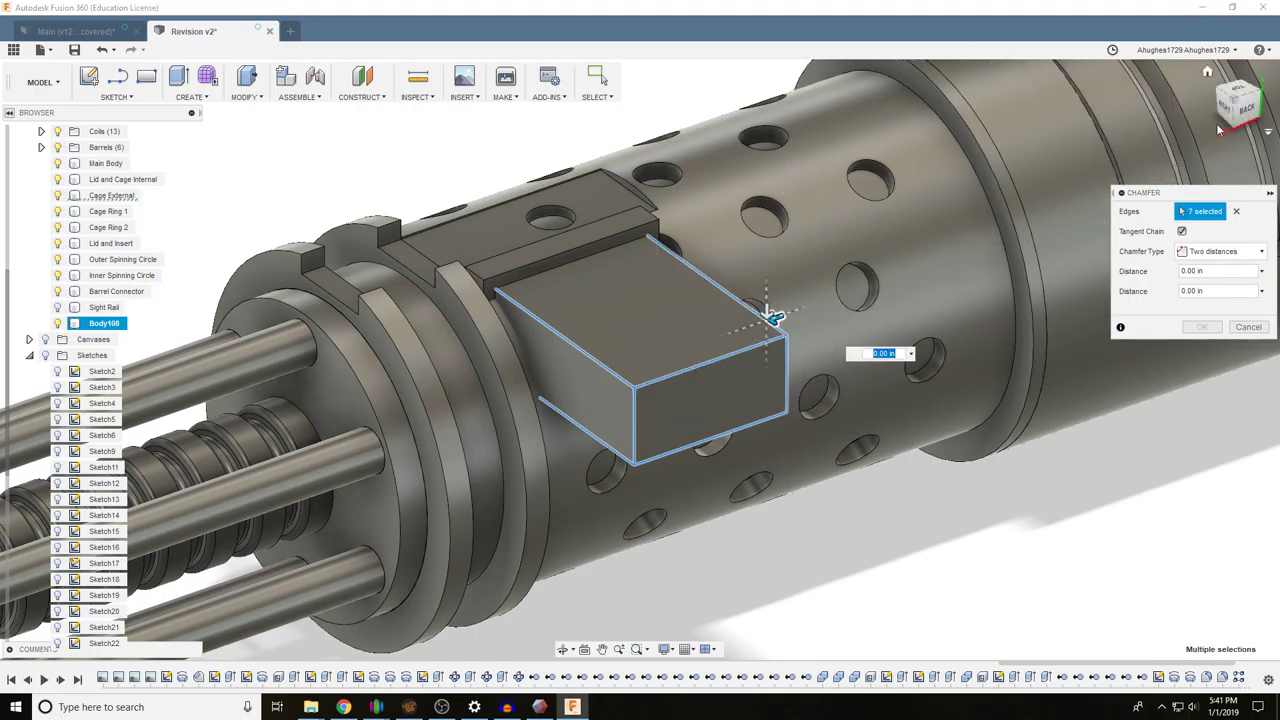
# Add the box's lower long edge facing the main body and apply the chamfer with an equal distance of 0.10 in
pyautogui.click(1245, 108)
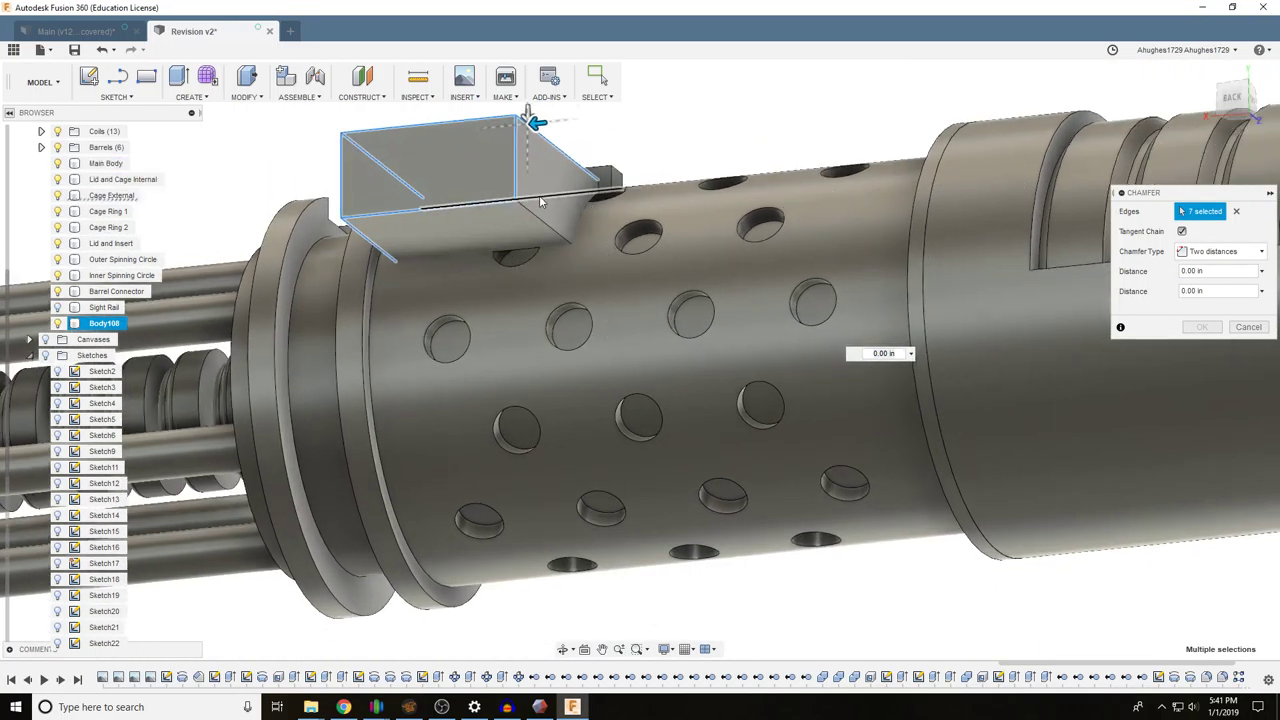
pyautogui.click(530, 210)
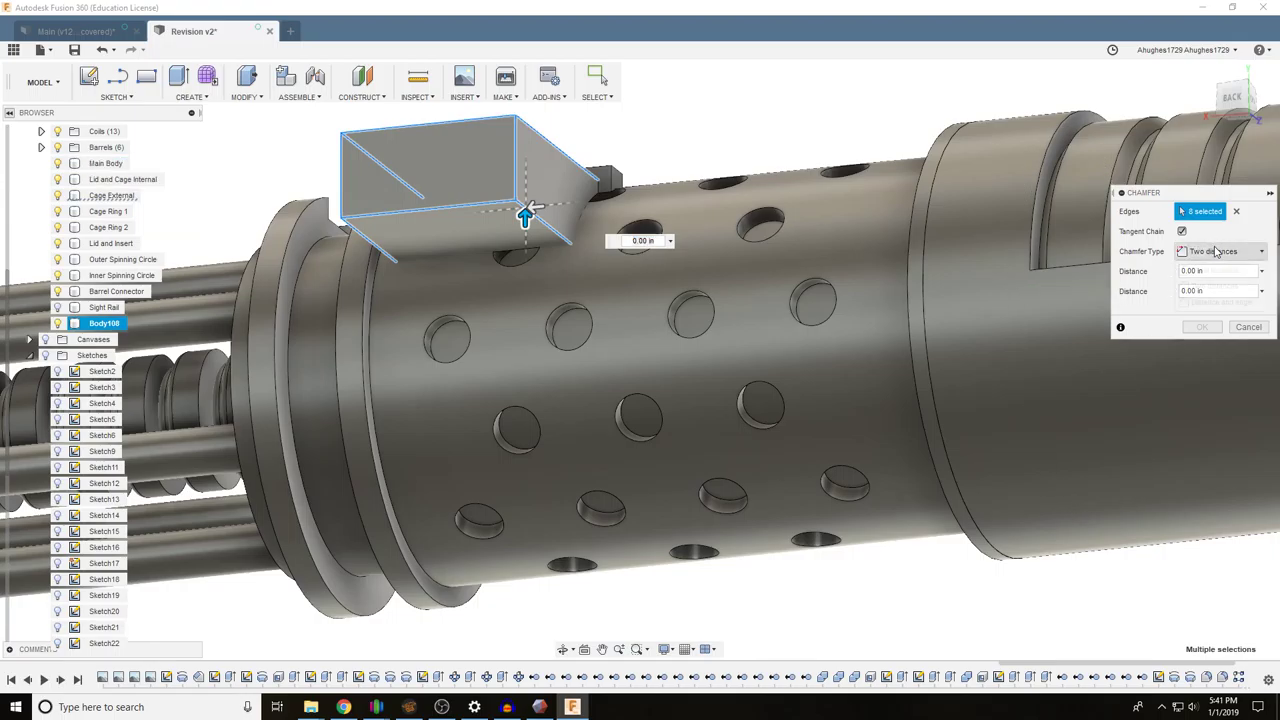
pyautogui.click(1217, 251)
pyautogui.click(1215, 271)
pyautogui.scroll(5, 430, 207)
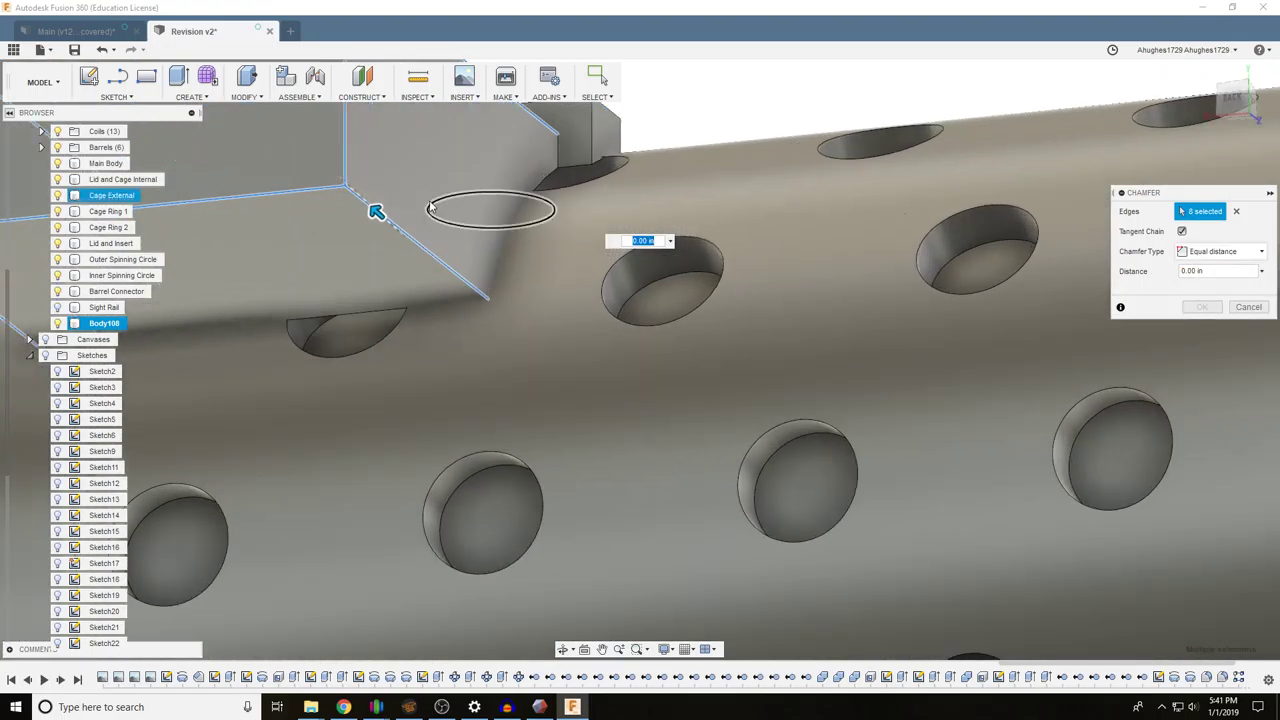
pyautogui.moveTo(377, 213); pyautogui.dragTo(367, 204)
pyautogui.moveTo(587, 227); pyautogui.dragTo(797, 321, button='middle')
pyautogui.scroll(-2, 797, 321)
pyautogui.keyDown('shift'); pyautogui.moveTo(675, 325); pyautogui.dragTo(923, 517, button='middle'); pyautogui.keyUp('shift')
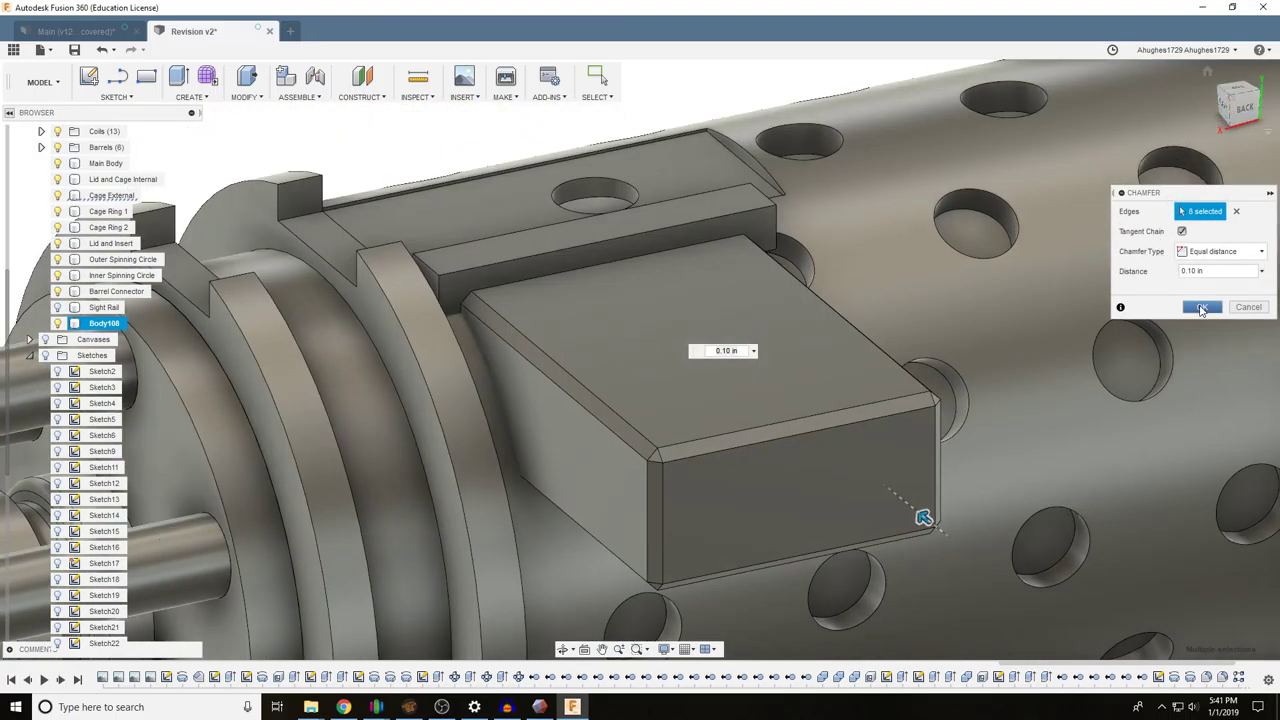
pyautogui.doubleClick(1201, 309)
# Check the box's slots in the Main design, and start a sketch on the upper face of the Revision box
pyautogui.moveTo(1247, 108); pyautogui.dragTo(1234, 130)
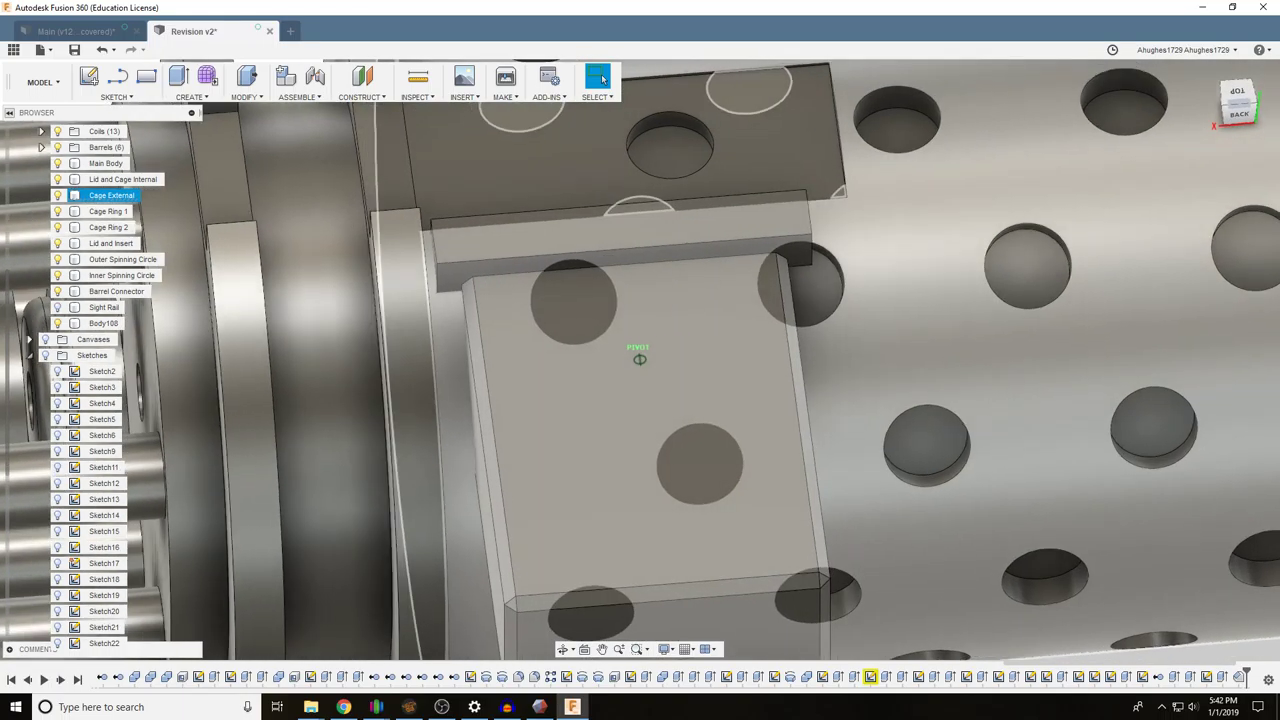
pyautogui.press('v')
pyautogui.click(72, 31)
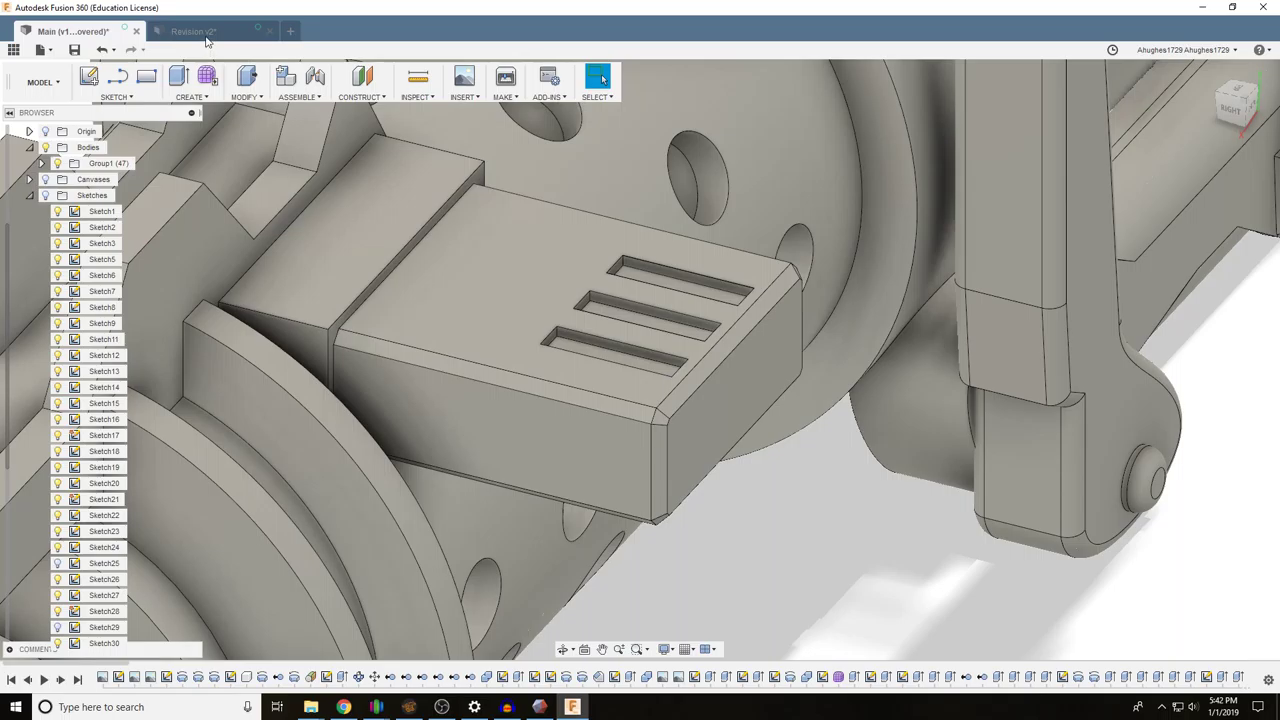
pyautogui.click(200, 33)
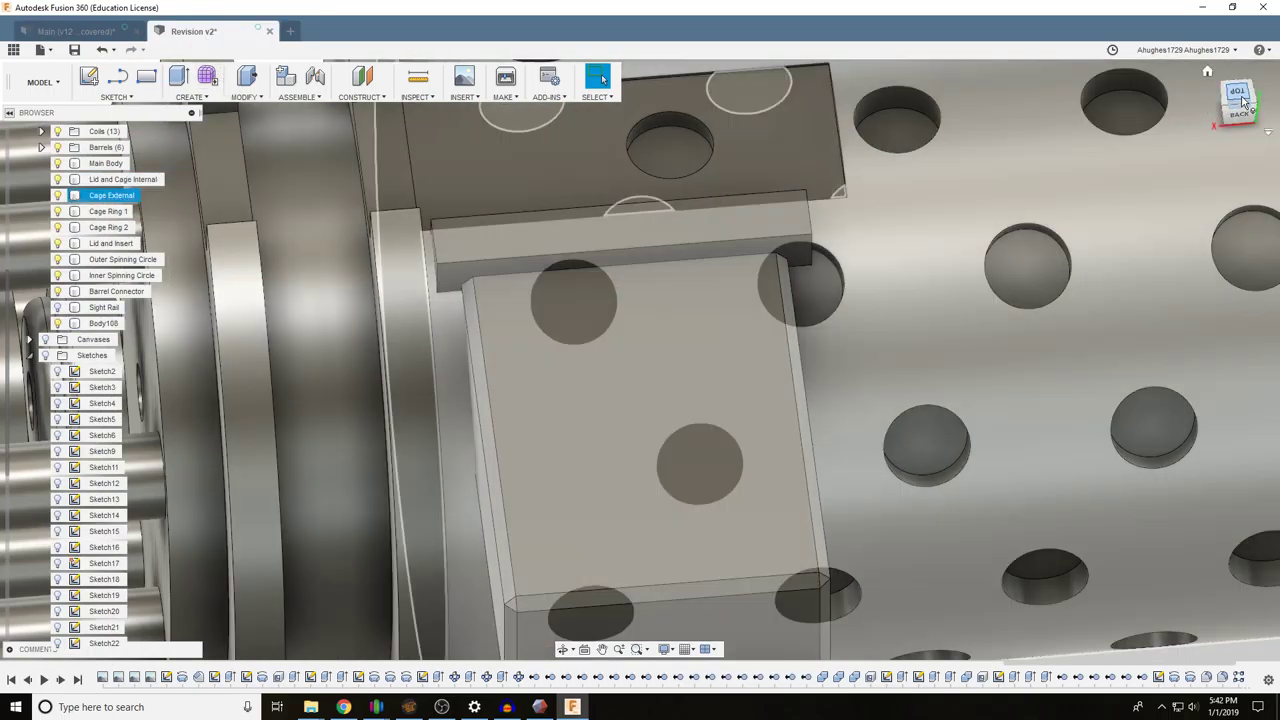
pyautogui.scroll(-3, 950, 580)
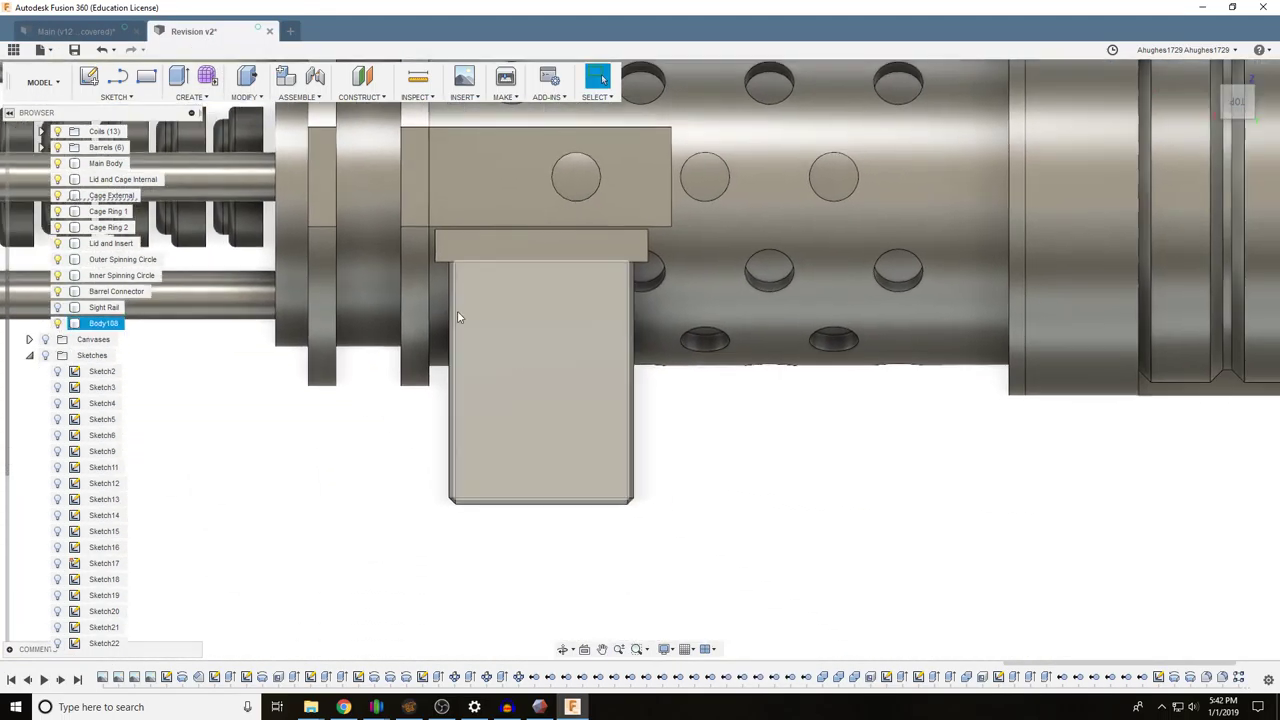
pyautogui.click(88, 76)
pyautogui.click(552, 420)
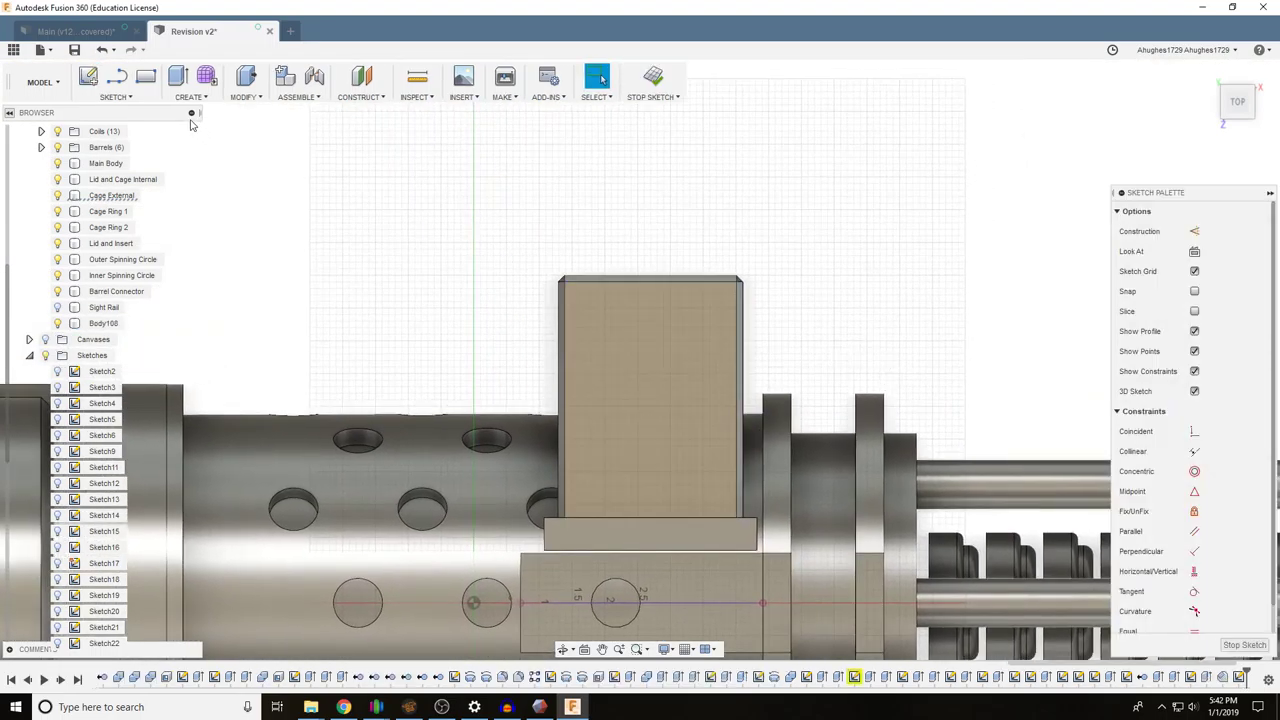
pyautogui.click(114, 97)
pyautogui.moveTo(118, 145)
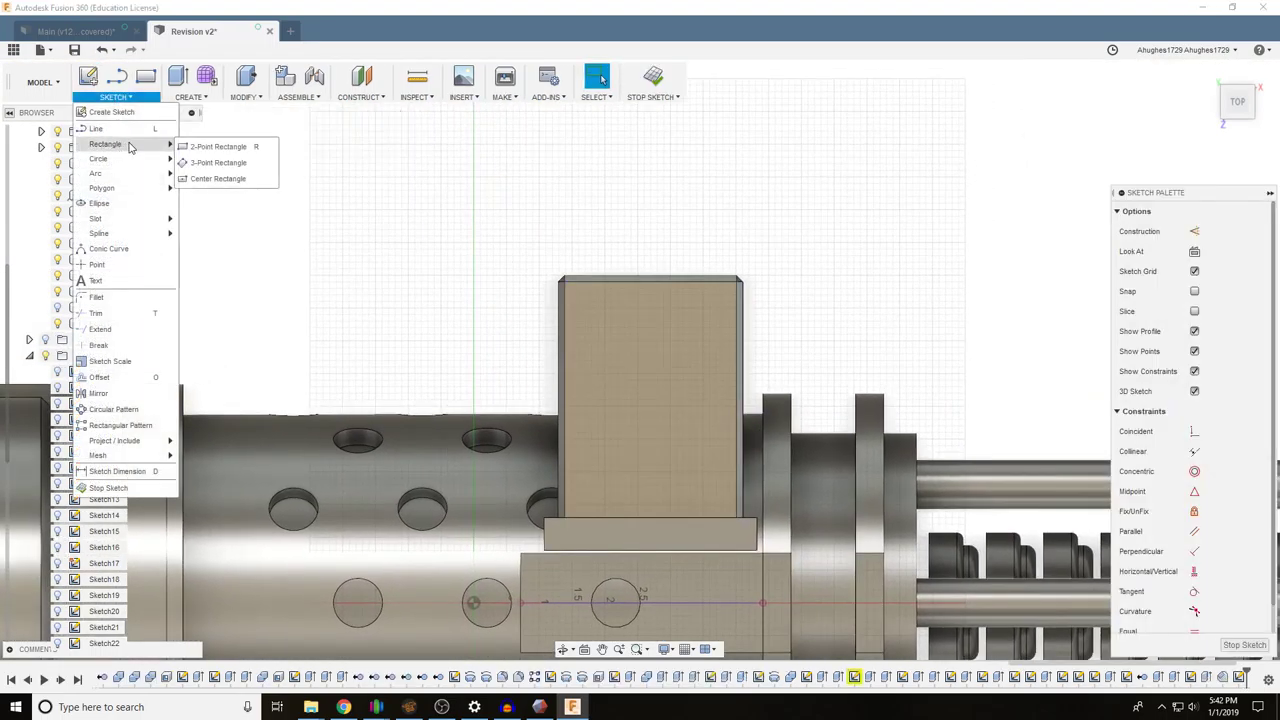
pyautogui.click(220, 140)
pyautogui.scroll(4, 612, 291)
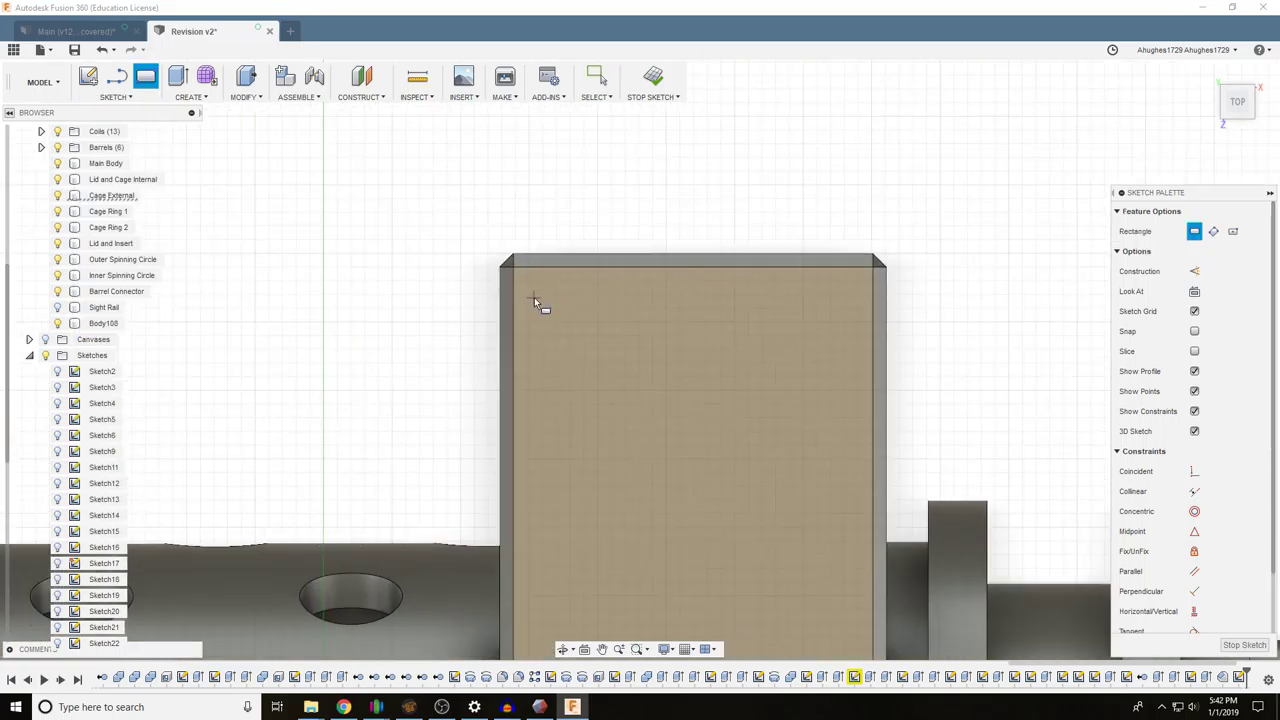
pyautogui.scroll(-3, 531, 297)
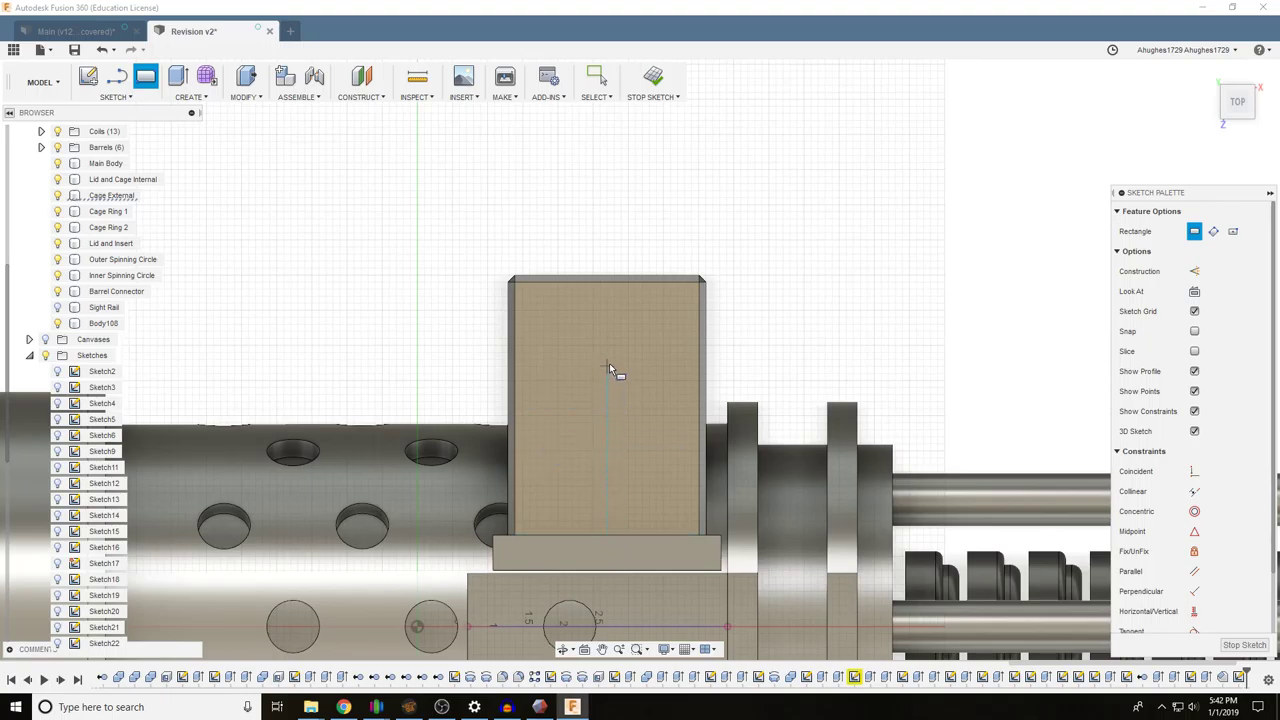
# Sketch a center rectangle about 0.3 in wide and 1 in long, centred across the box near its outer end
pyautogui.click(115, 97)
pyautogui.moveTo(111, 146)
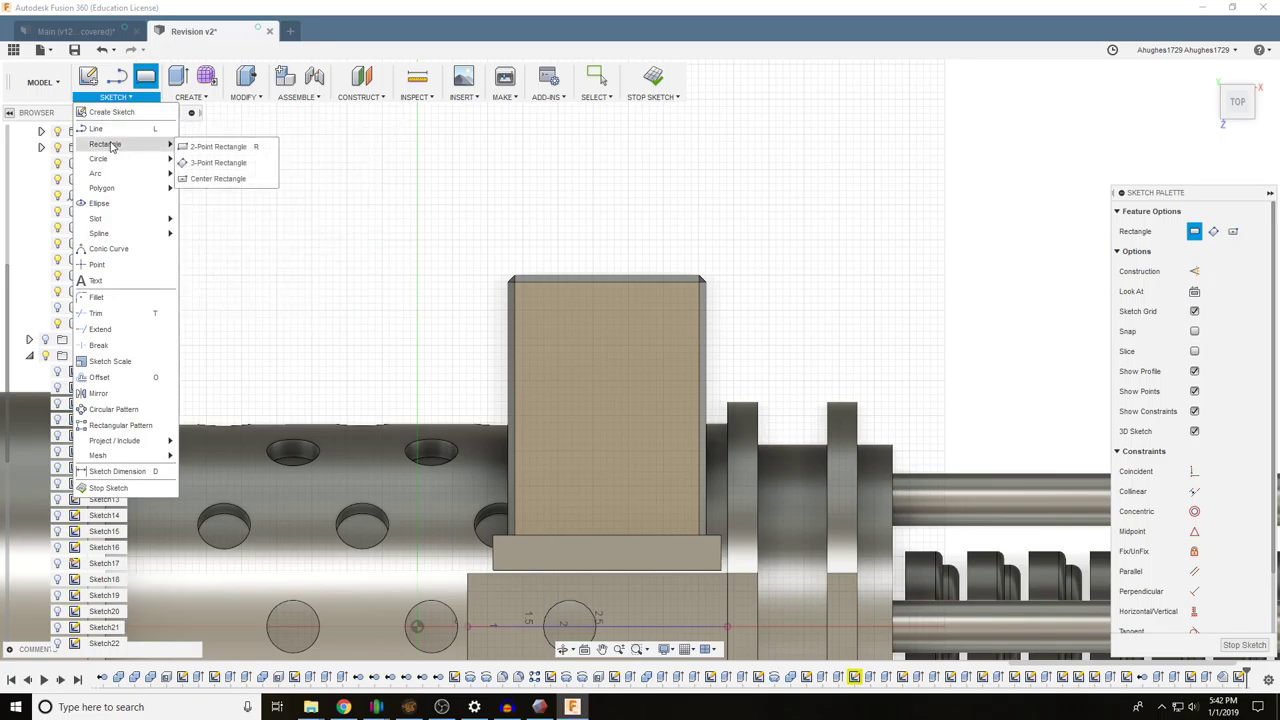
pyautogui.click(232, 177)
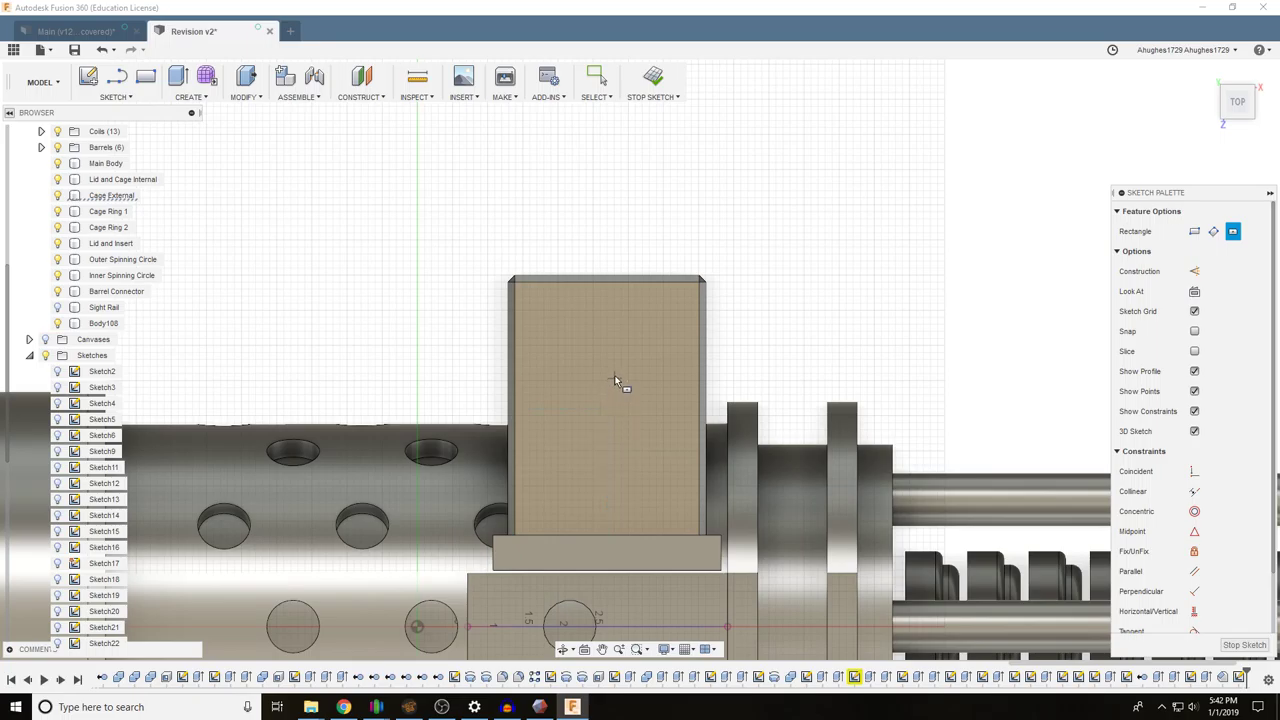
pyautogui.click(605, 296)
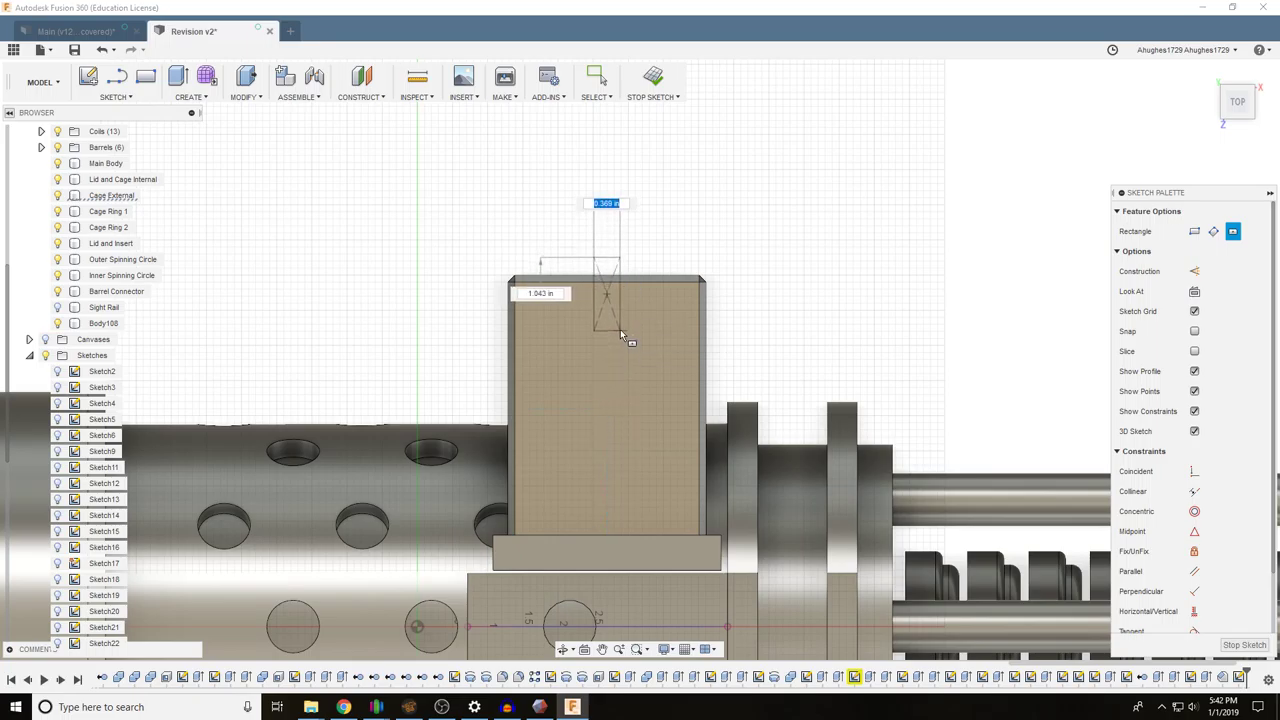
pyautogui.click(617, 327)
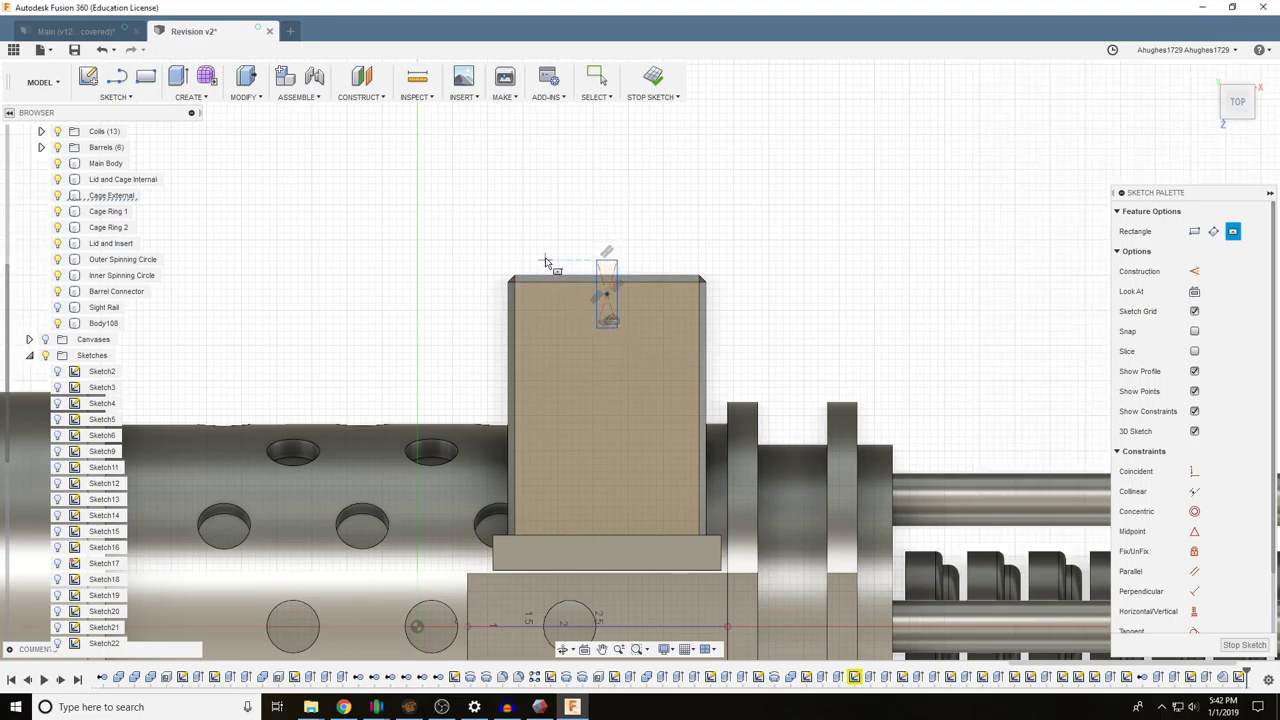
pyautogui.press('Escape')
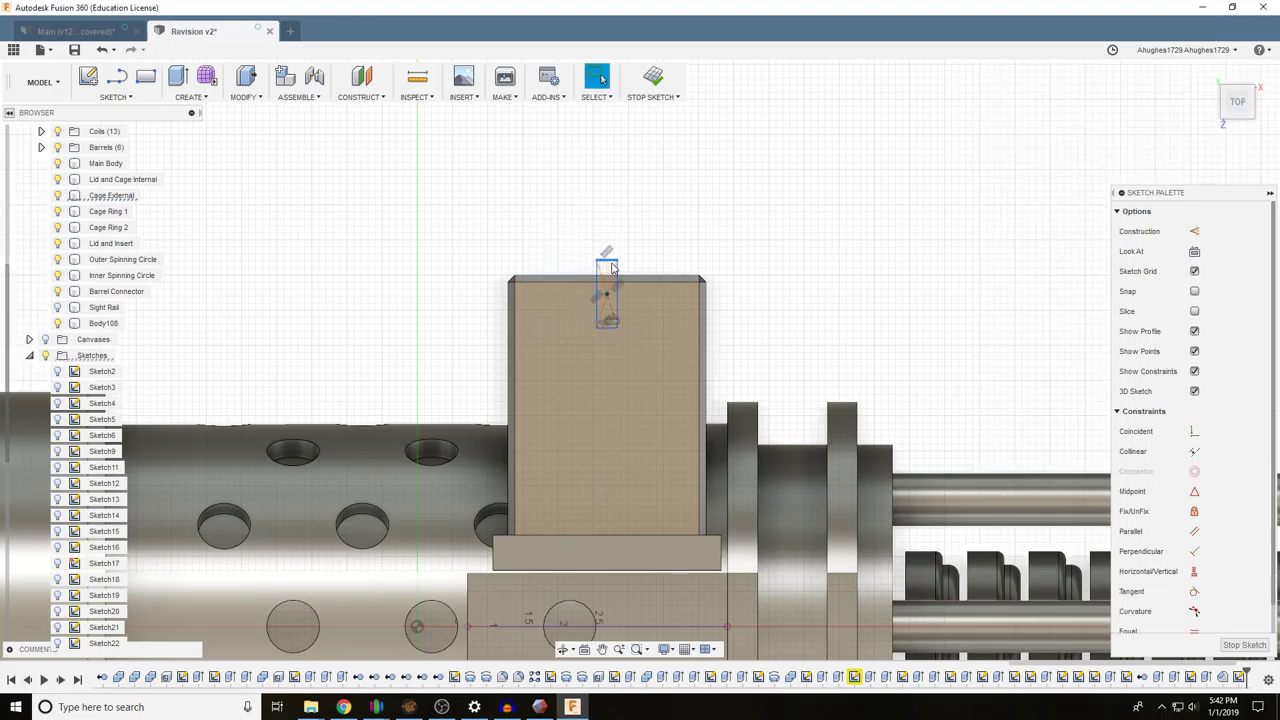
# Move the rectangle 0.50 in along Y toward the cage
pyautogui.click(607, 265)
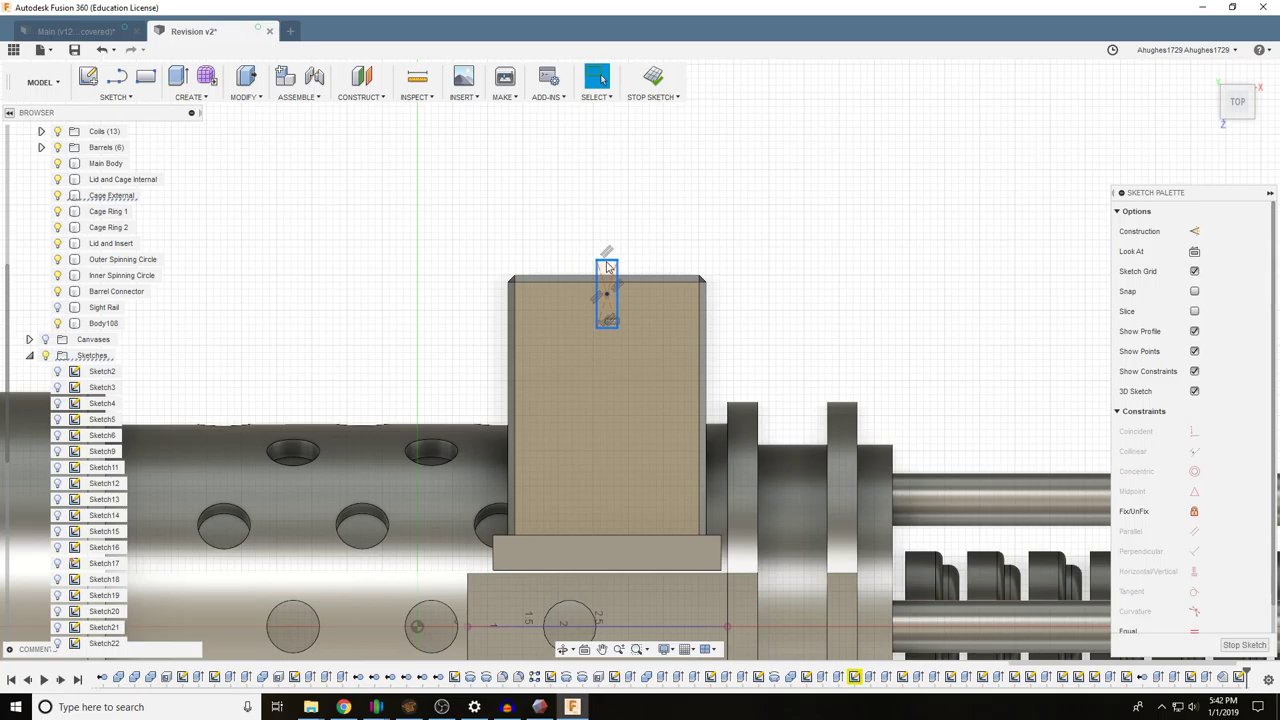
pyautogui.rightClick(607, 266)
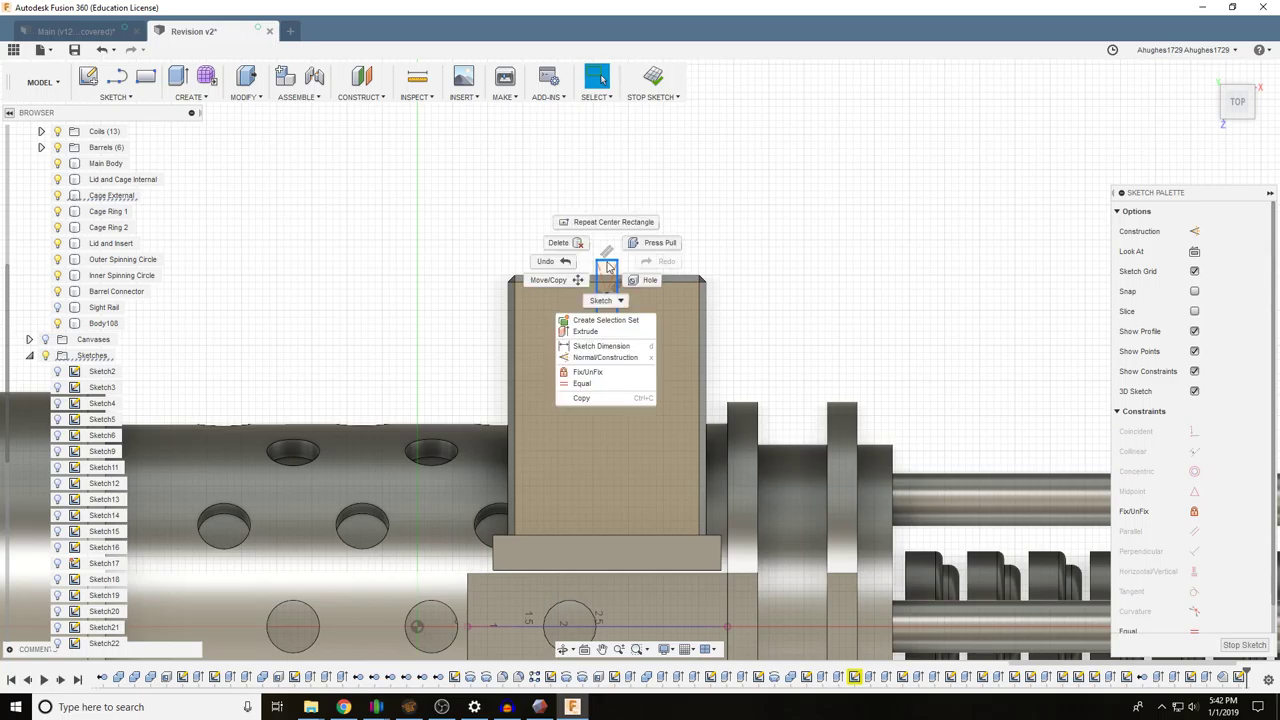
pyautogui.click(548, 280)
pyautogui.moveTo(607, 368); pyautogui.dragTo(607, 402)
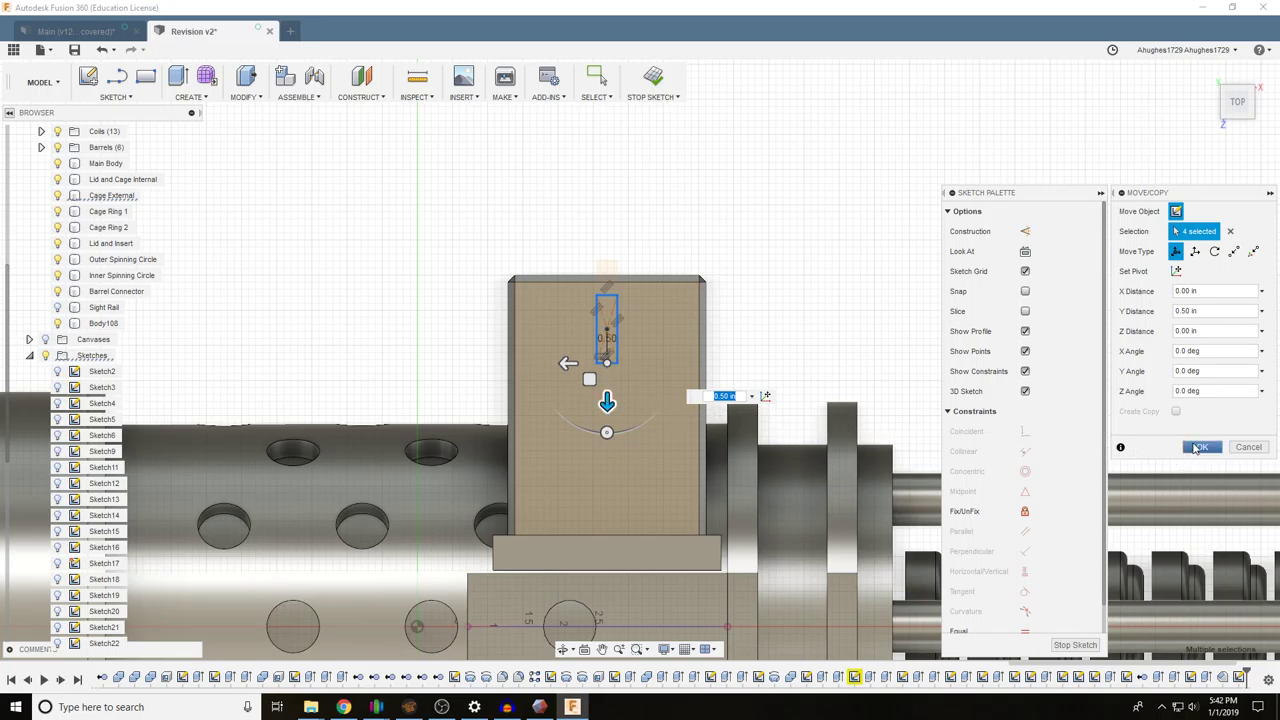
pyautogui.click(1200, 447)
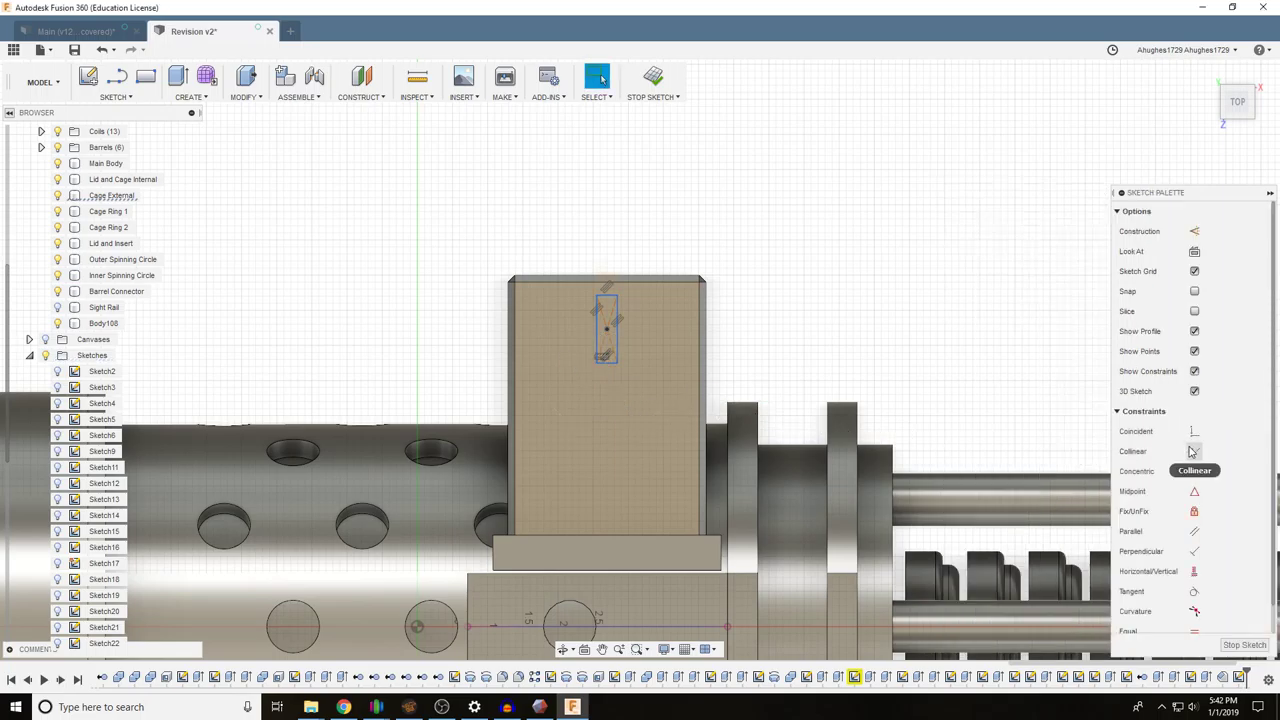
# Start a rectangular pattern of the rectangle with quantities 1 and 3, and set both directions to Symmetric
pyautogui.click(616, 343)
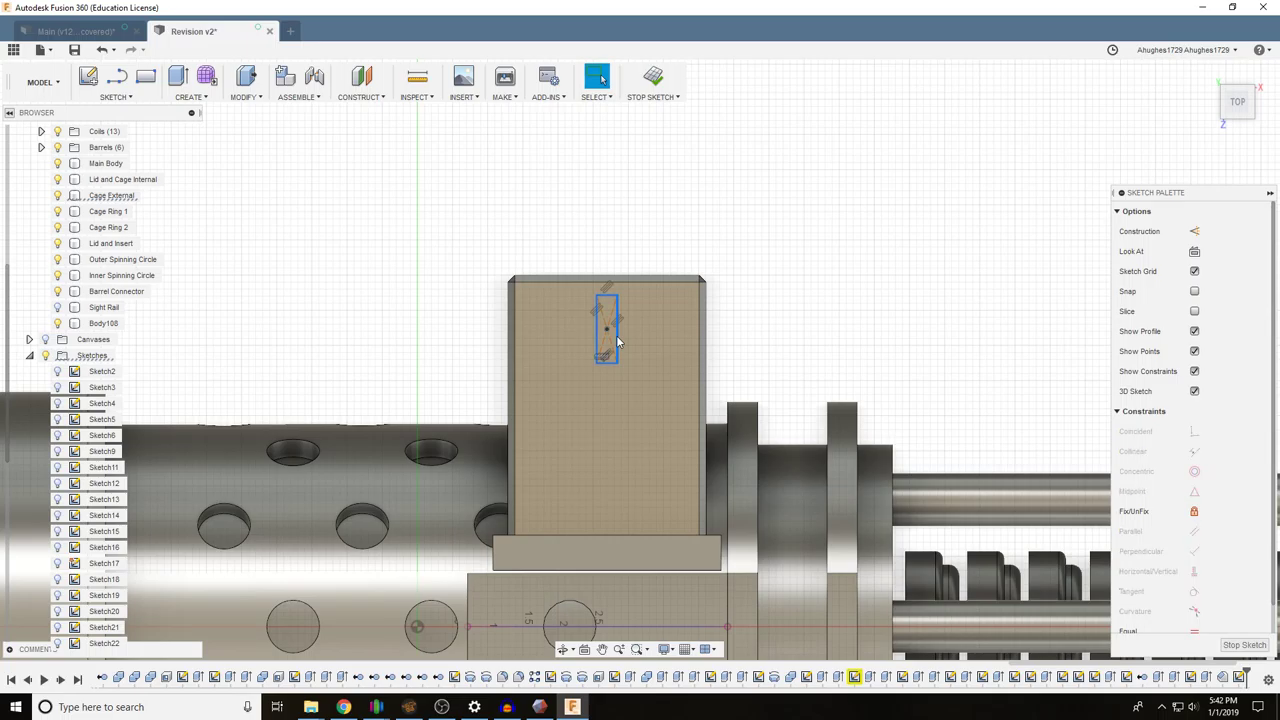
pyautogui.click(114, 97)
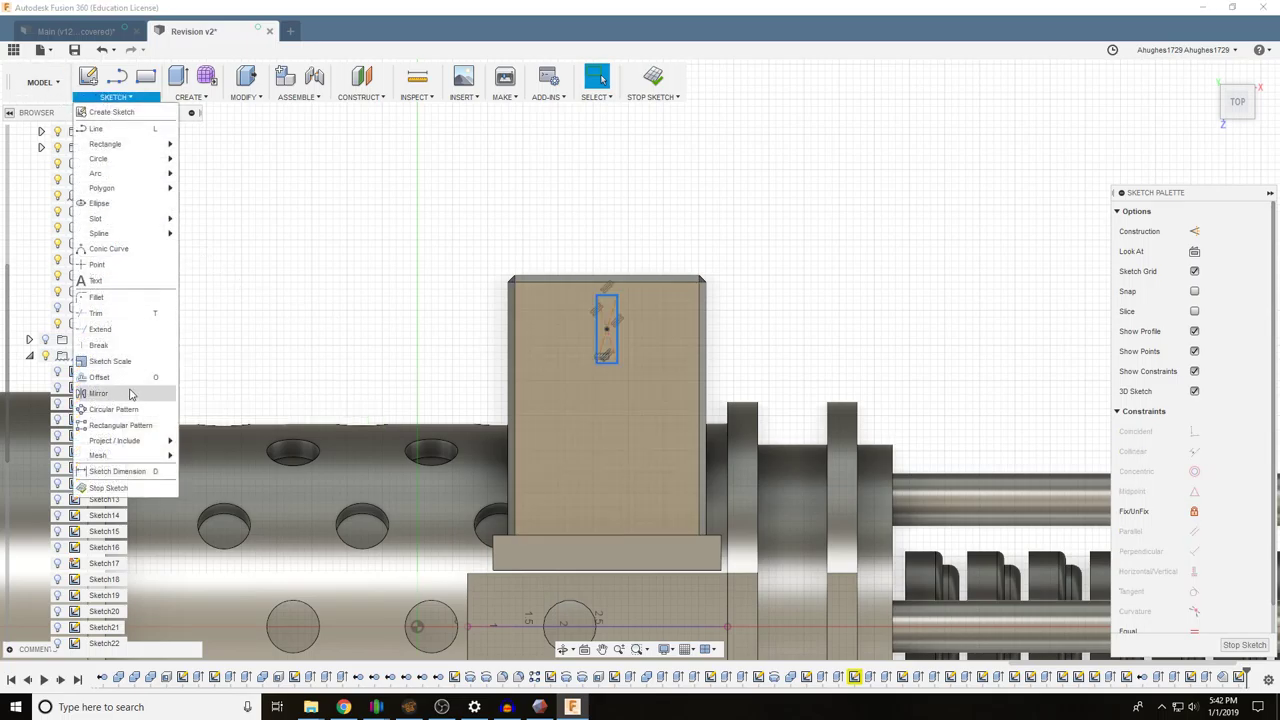
pyautogui.click(138, 426)
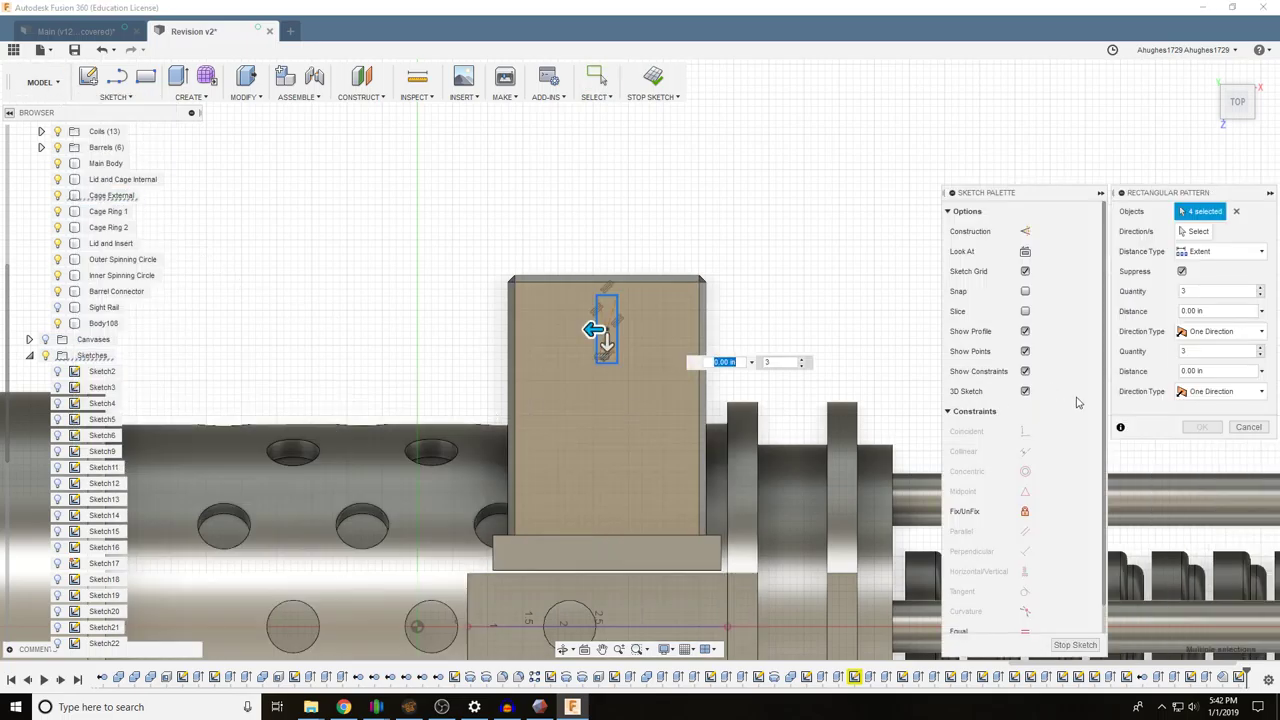
pyautogui.click(1220, 331)
pyautogui.click(1210, 350)
pyautogui.click(1261, 296)
pyautogui.click(1261, 296)
pyautogui.scroll(4, 650, 345)
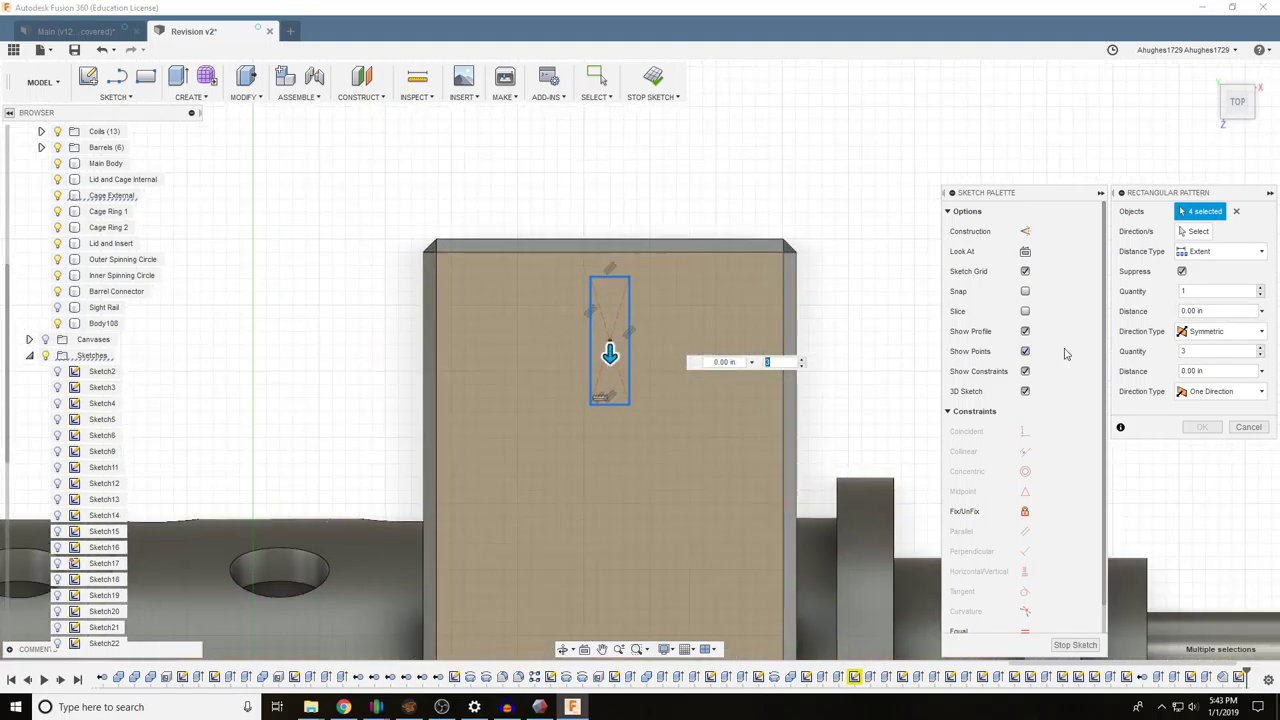
pyautogui.click(1197, 393)
pyautogui.click(1208, 427)
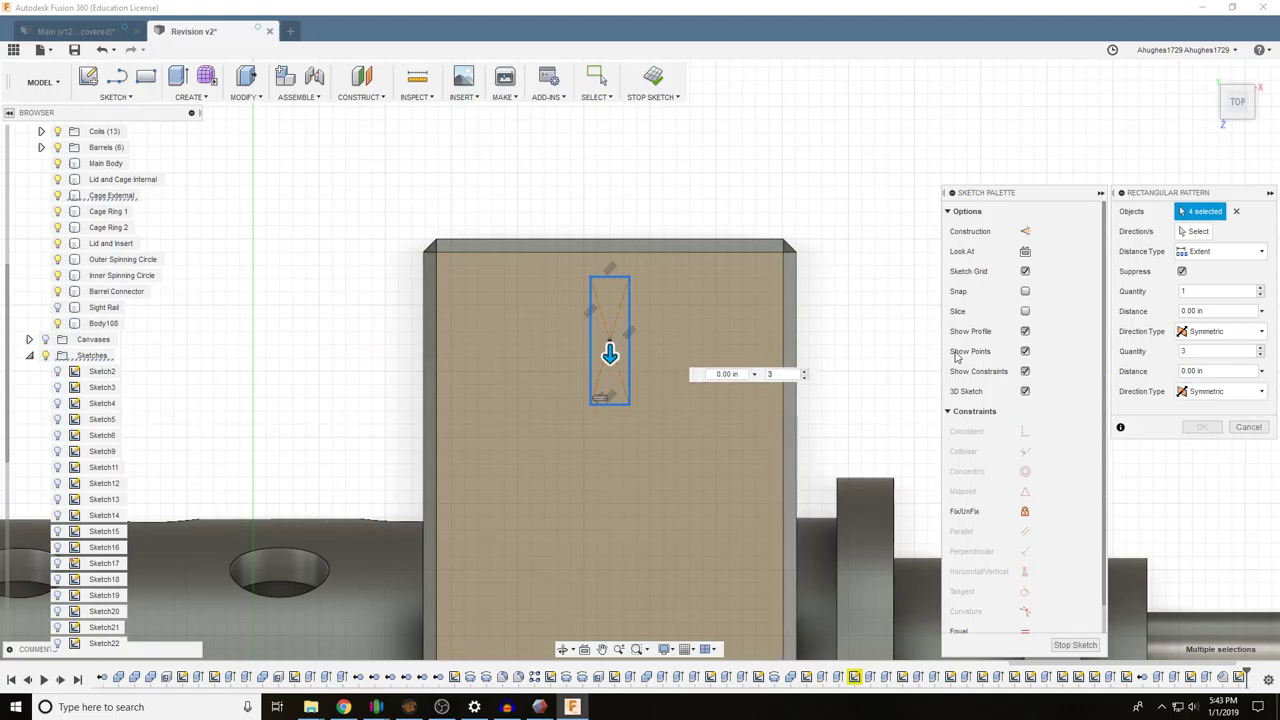
# Try a pattern distance of 0.10 in with the box's outer end edge as the direction
pyautogui.click(1197, 231)
pyautogui.scroll(-4, 730, 345)
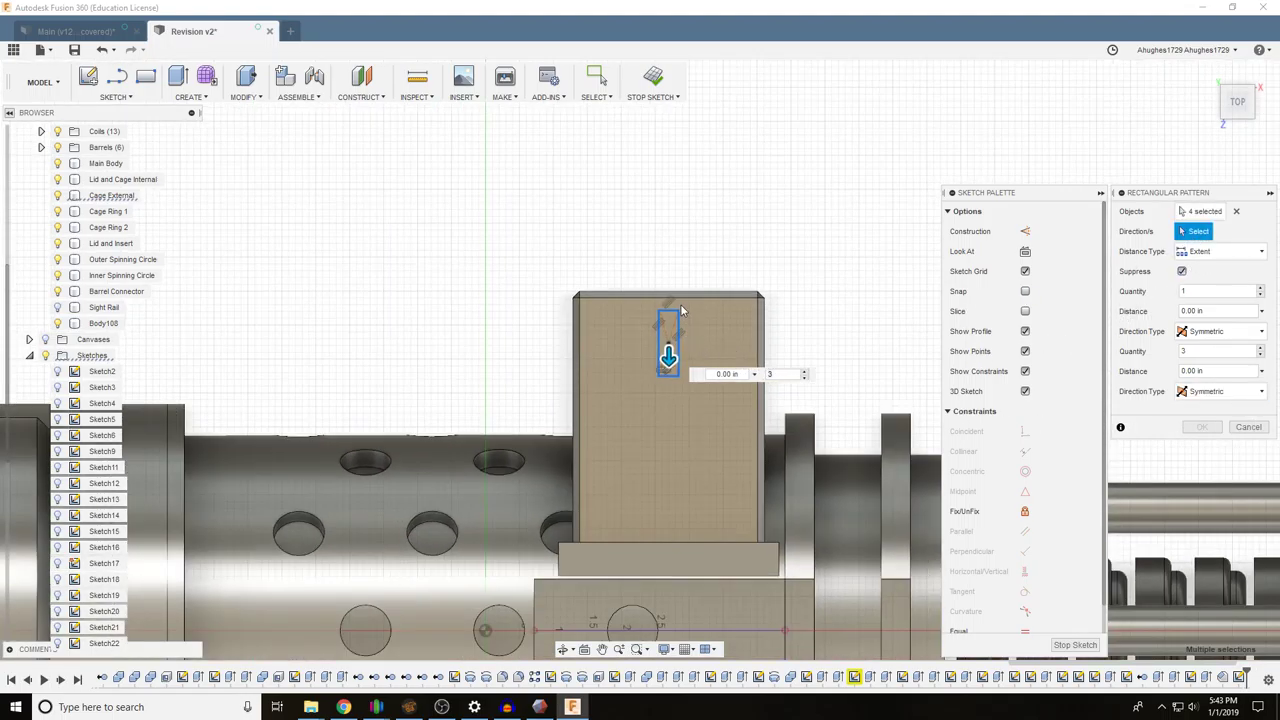
pyautogui.scroll(3, 680, 311)
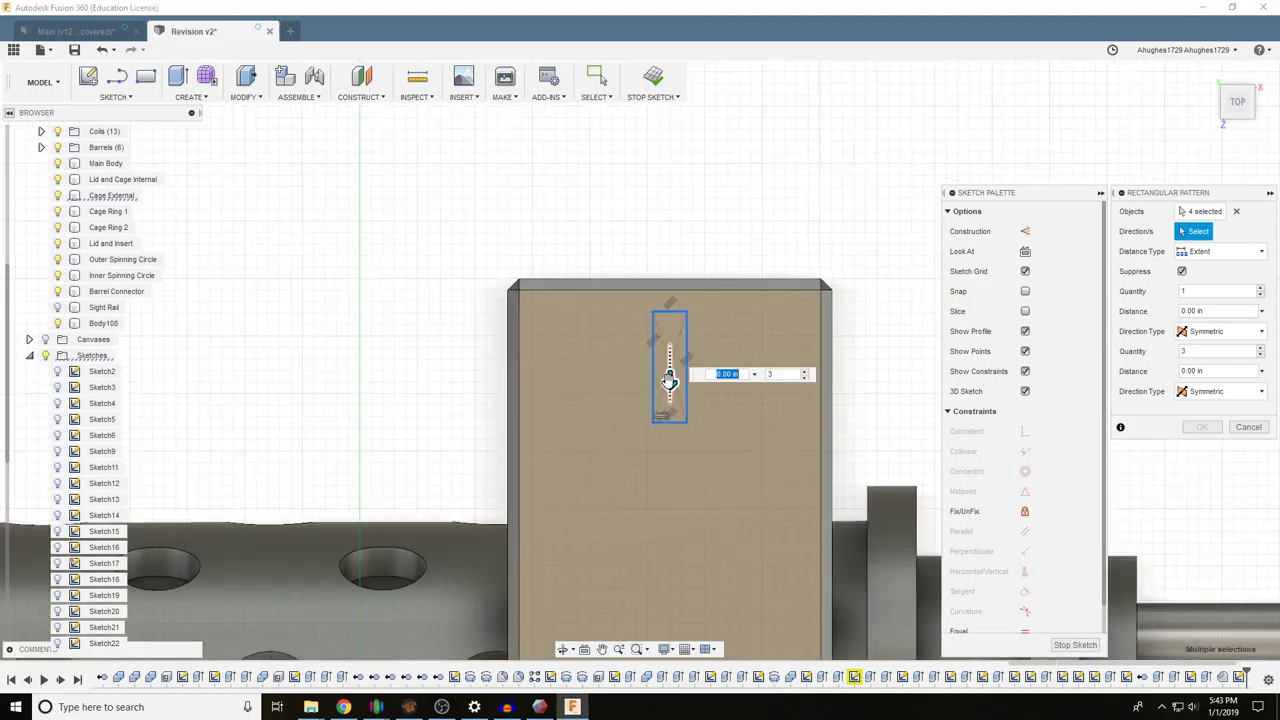
pyautogui.moveTo(670, 378)
pyautogui.mouseDown()
pyautogui.moveTo(671, 340)
pyautogui.moveTo(663, 388)
pyautogui.mouseUp()
pyautogui.scroll(3, 679, 351)
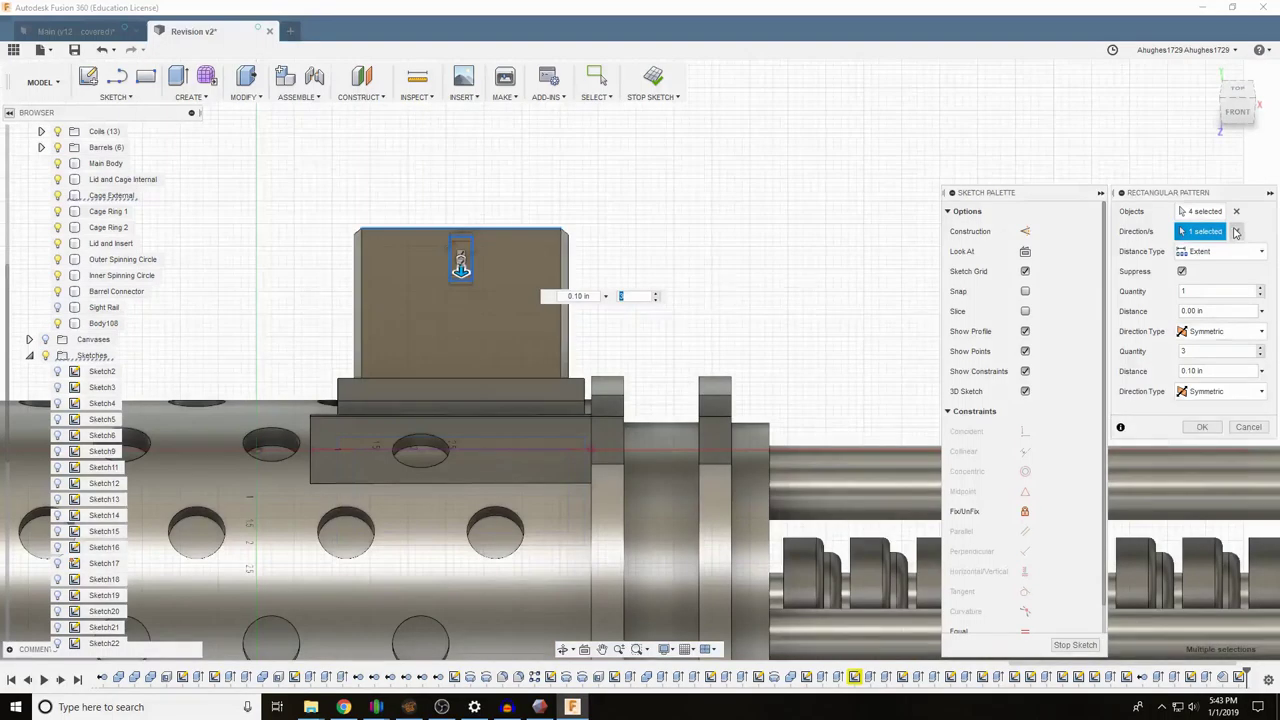
# Set the box's upper long edge facing the barrels as the direction, and pattern three rectangles across the box with a 0.75 in distance
pyautogui.click(1236, 231)
pyautogui.click(560, 269)
pyautogui.scroll(-4, 412, 170)
pyautogui.scroll(5, 420, 205)
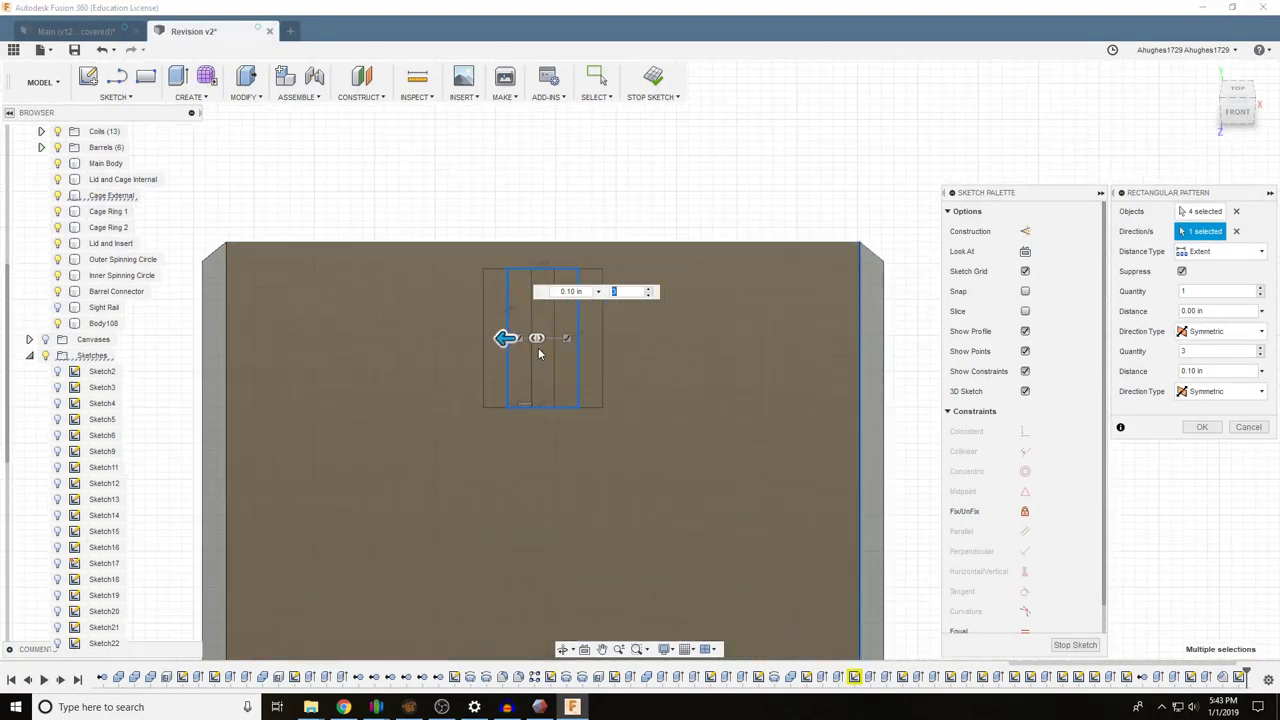
pyautogui.moveTo(503, 337); pyautogui.dragTo(346, 337)
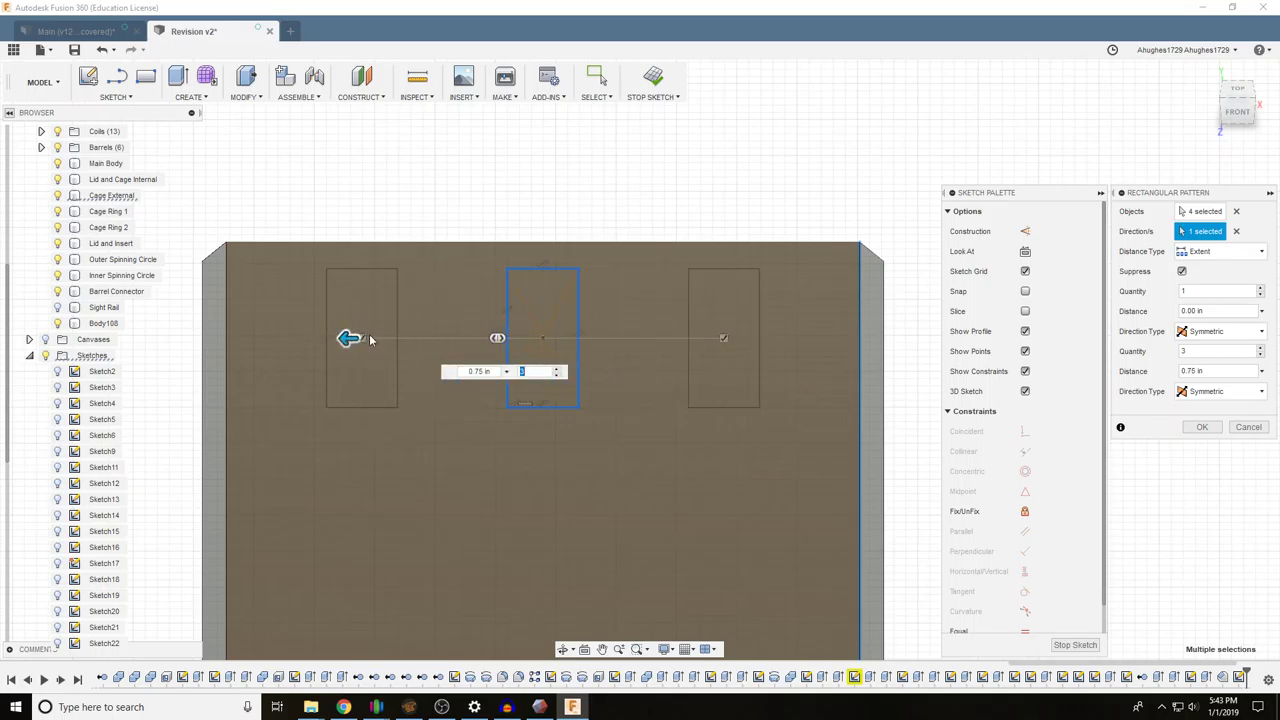
pyautogui.scroll(-3, 350, 335)
pyautogui.click(1238, 91)
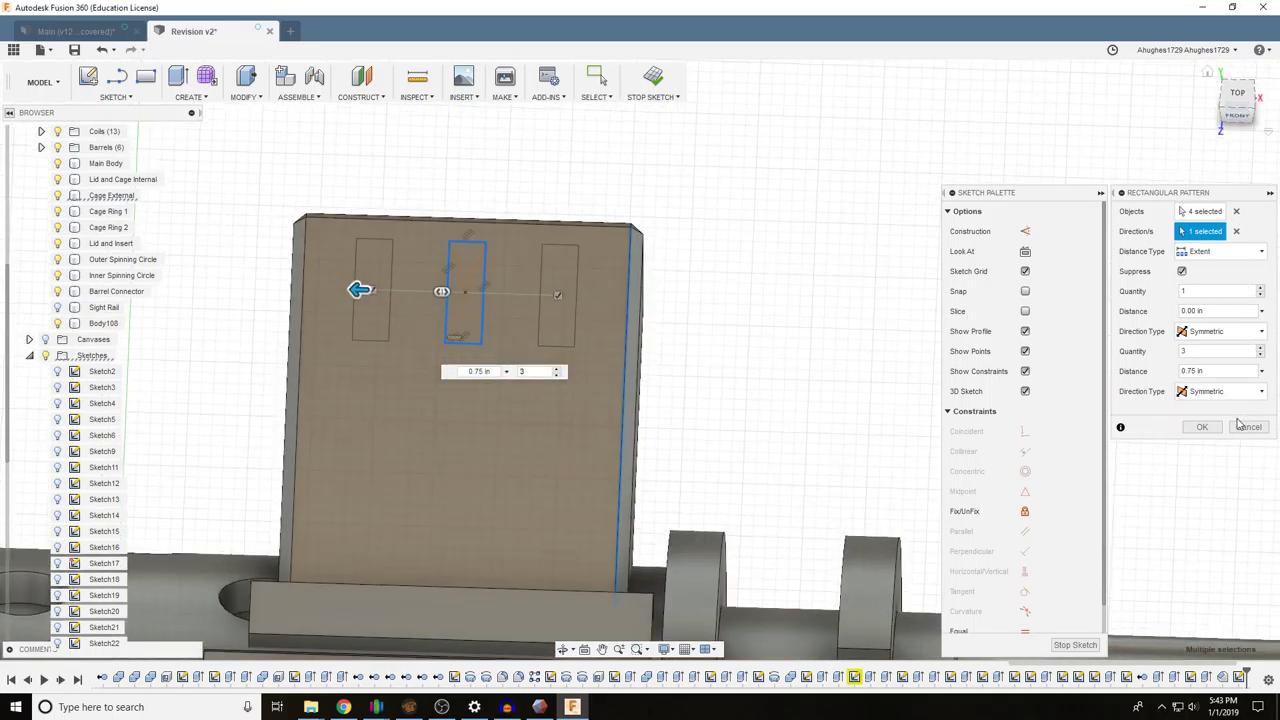
pyautogui.click(1202, 427)
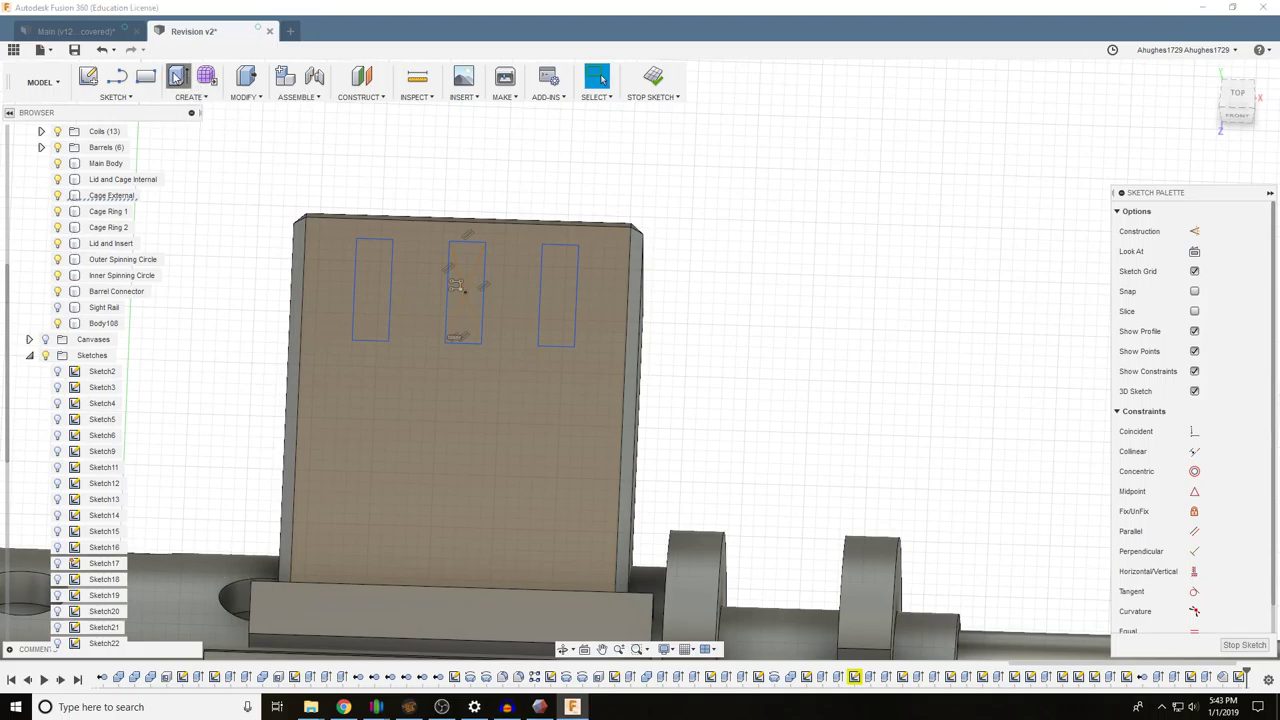
# Show the sketches and cut the three patterned rectangles 0.20 in deep into the box on the cage
pyautogui.click(178, 76)
pyautogui.scroll(-3, 100, 580)
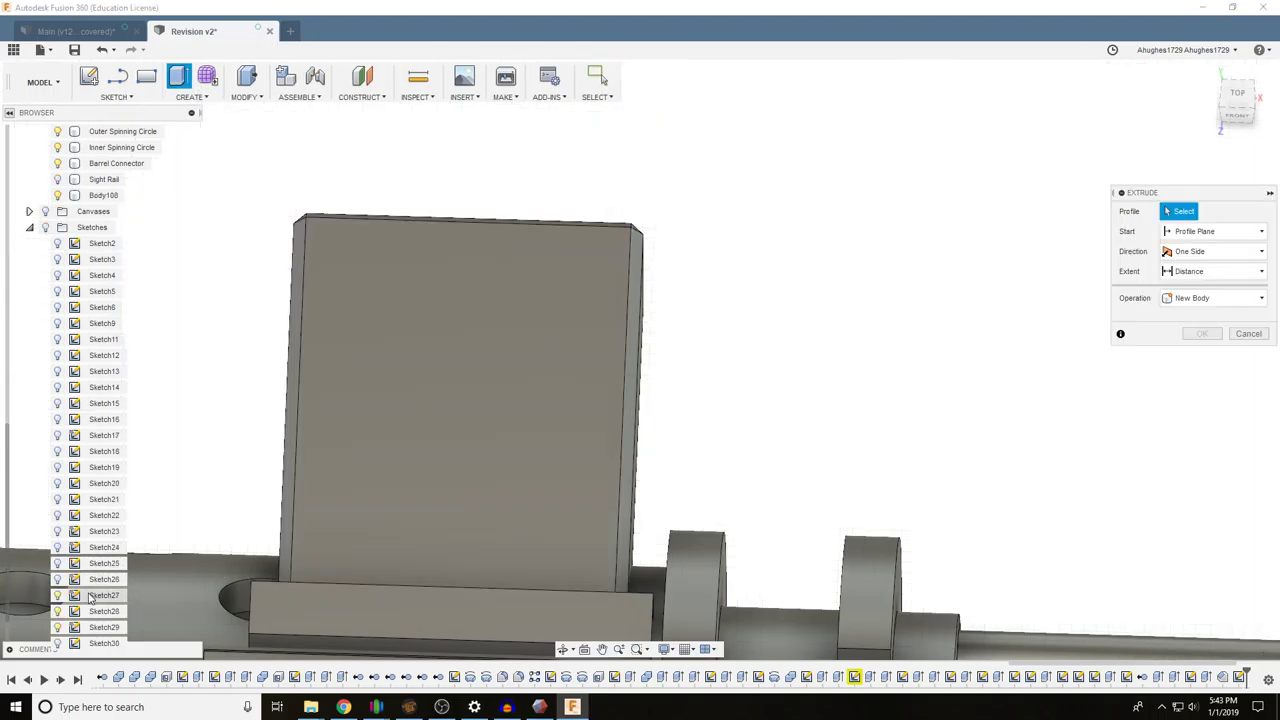
pyautogui.click(45, 227)
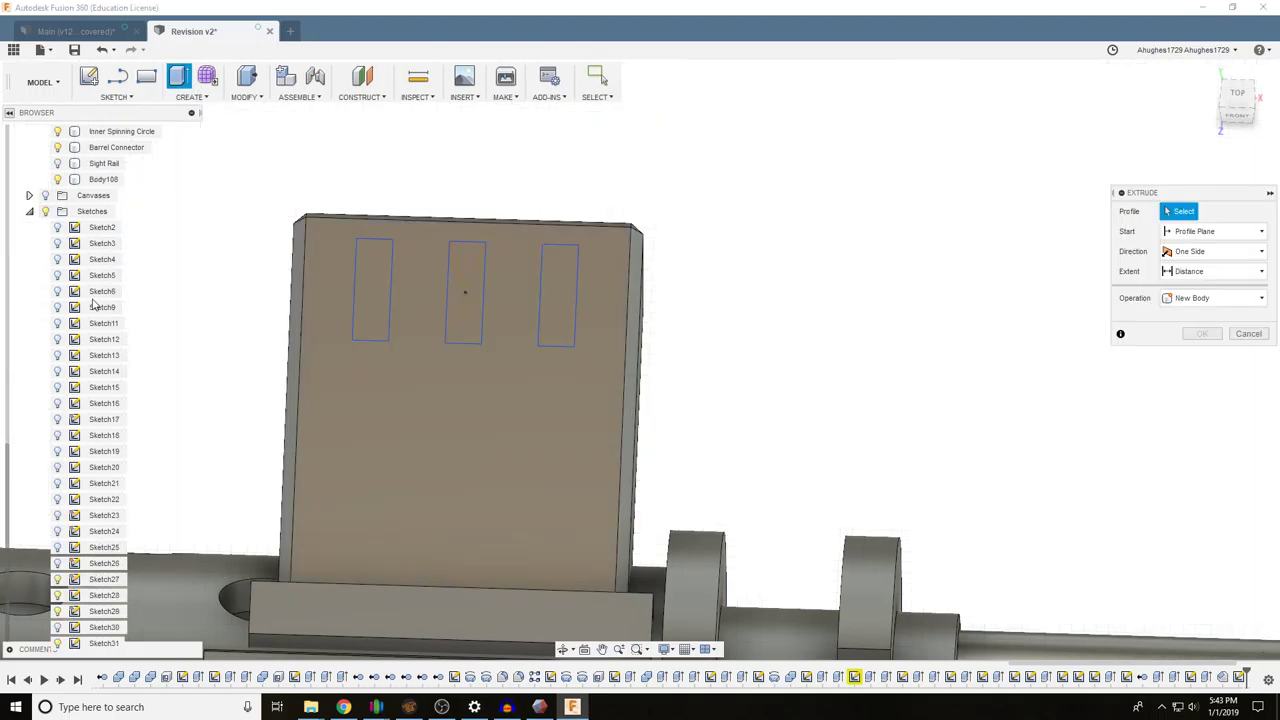
pyautogui.click(372, 300)
pyautogui.click(465, 311)
pyautogui.click(558, 283)
pyautogui.moveTo(558, 283); pyautogui.dragTo(558, 300)
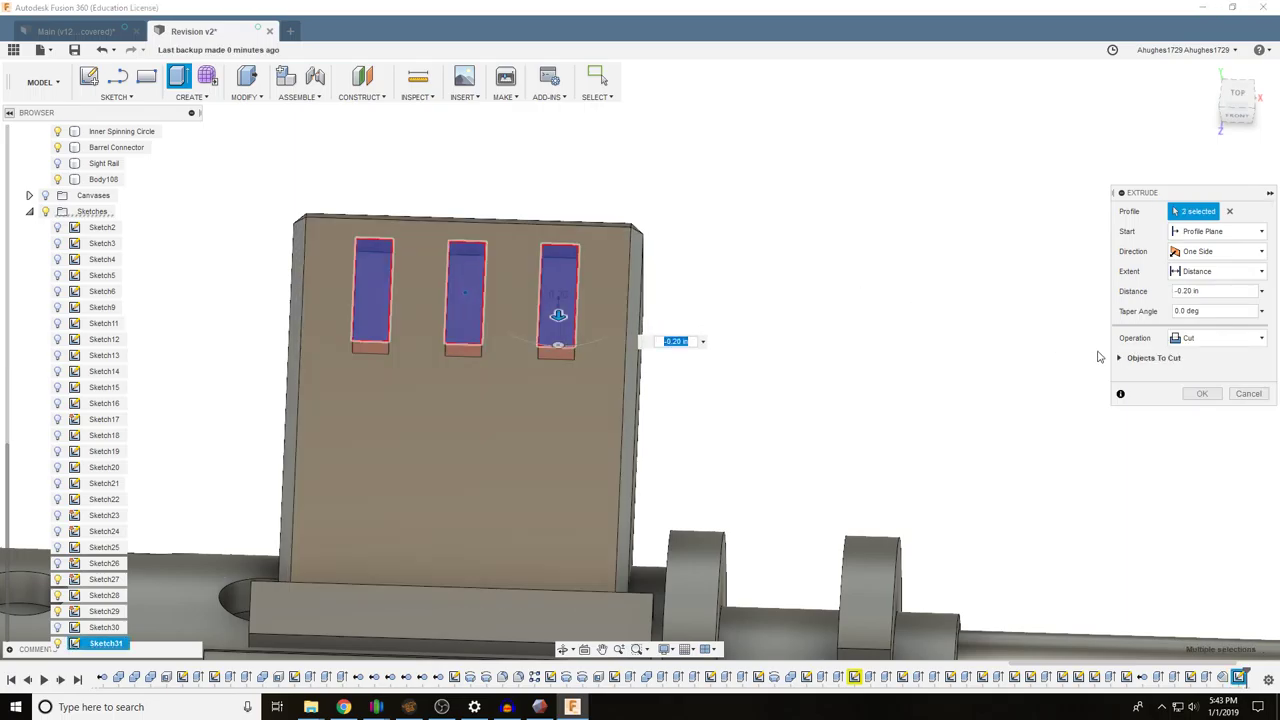
pyautogui.click(1198, 393)
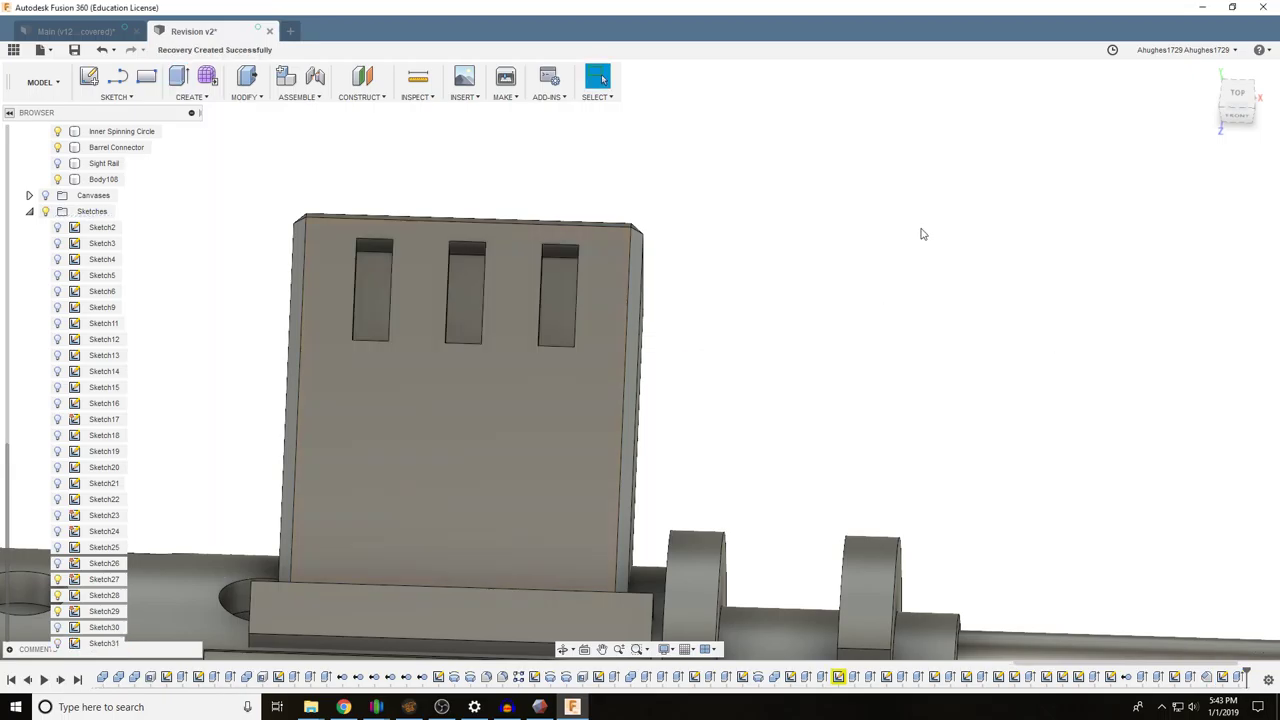
# Compare the box's three slots with the matching slots in the Main design, and return to the Revision design
pyautogui.moveTo(1239, 123)
pyautogui.mouseDown()
pyautogui.moveTo(1205, 100)
pyautogui.moveTo(440, 40)
pyautogui.moveTo(240, 80)
pyautogui.moveTo(290, 6)
pyautogui.mouseUp()
pyautogui.click(62, 33)
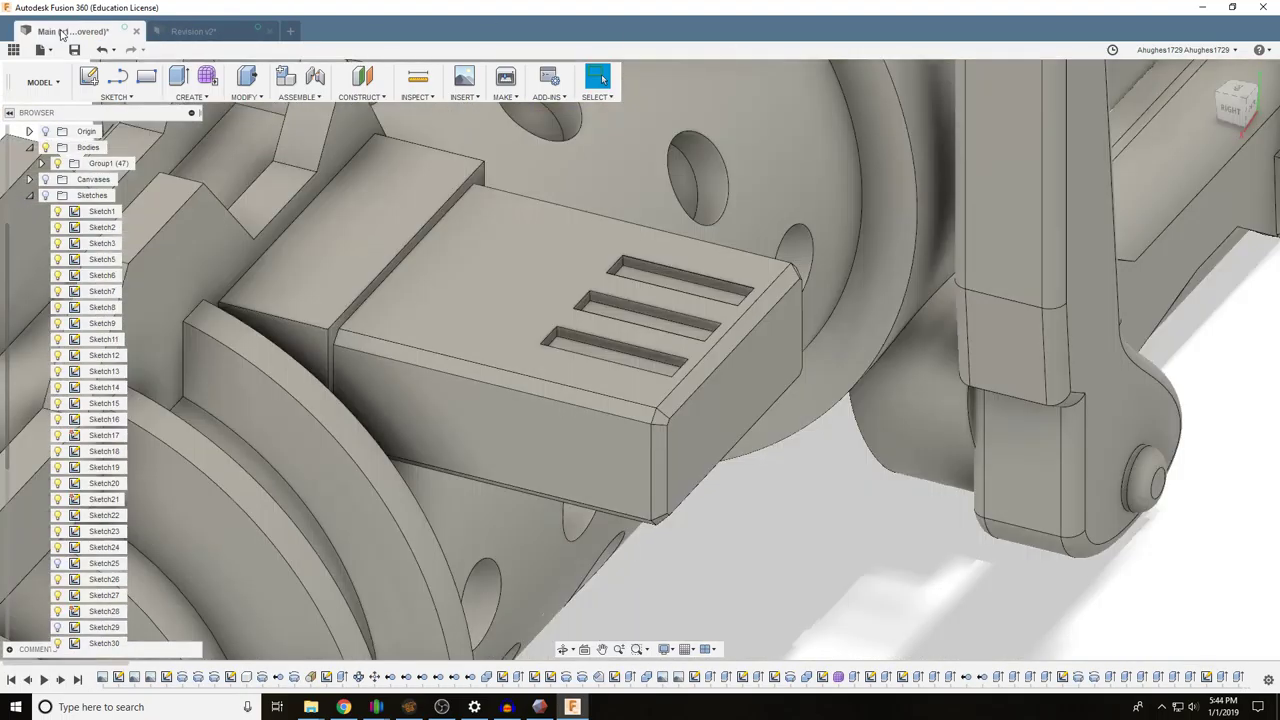
pyautogui.click(193, 31)
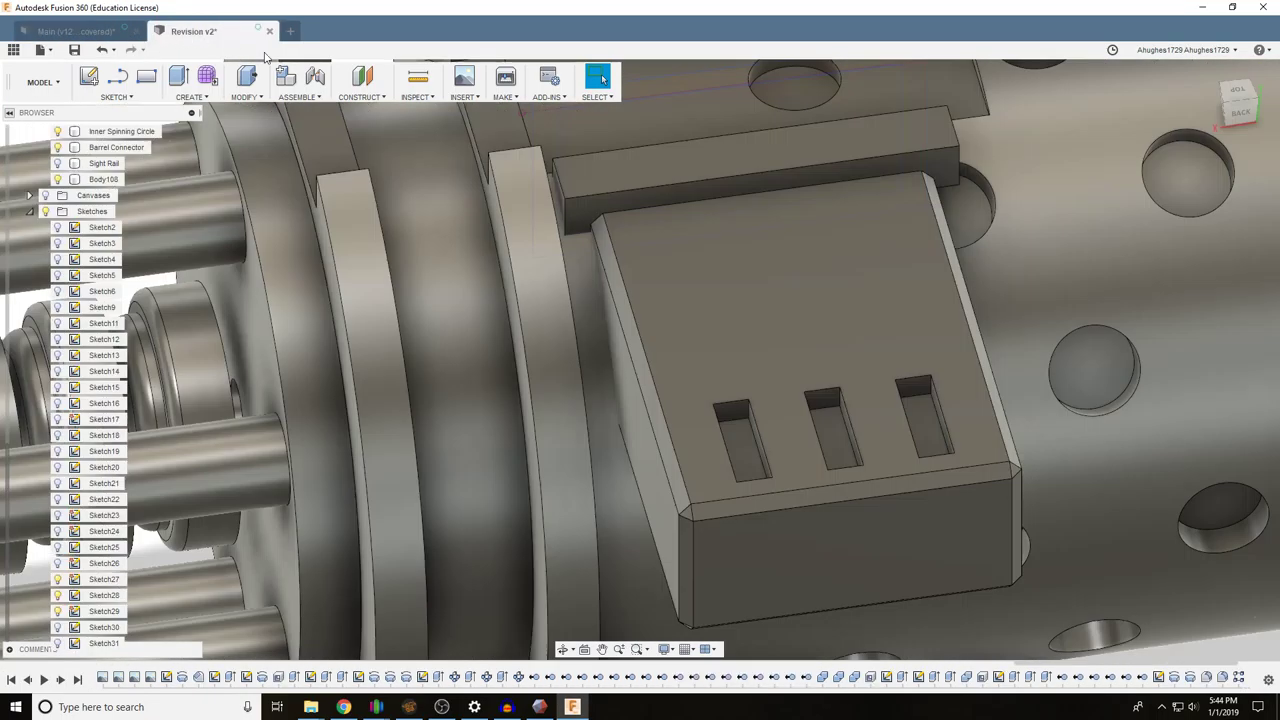
# Chamfer the four upper edges of each of the three slots with an equal distance of 0.10 in
pyautogui.moveTo(1030, 361); pyautogui.dragTo(757, 286, button='middle')
pyautogui.press('Escape')
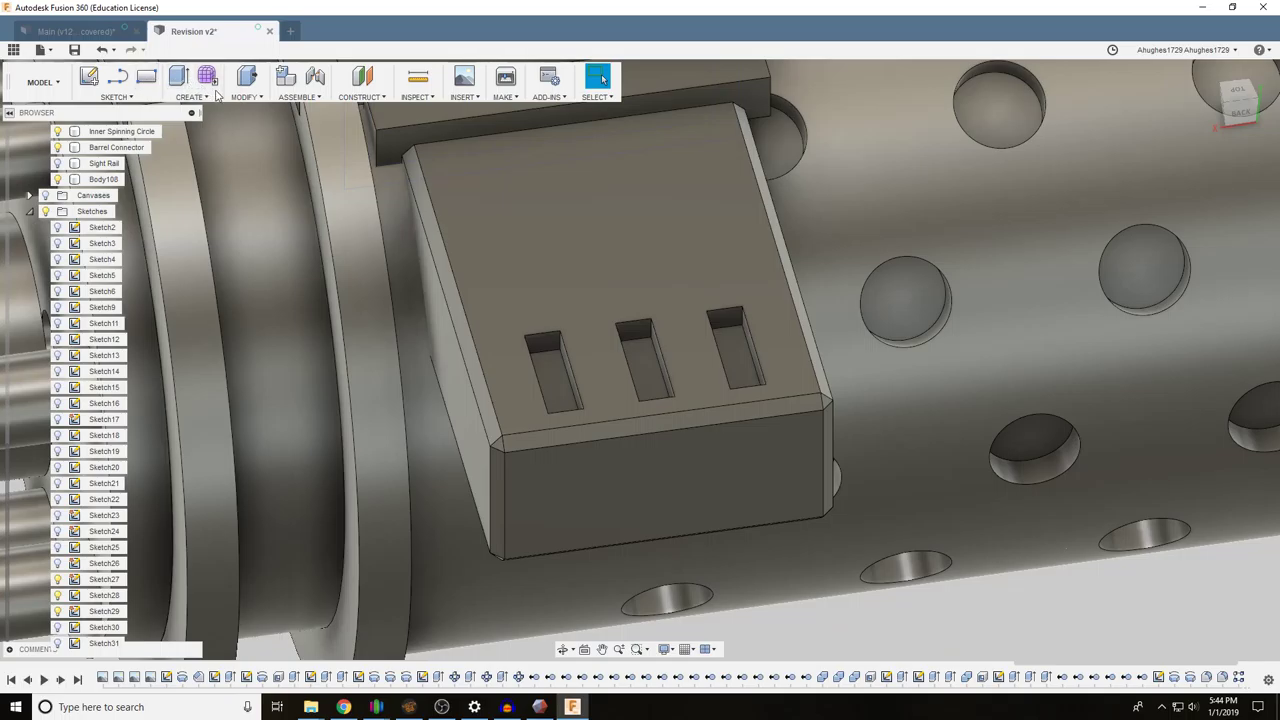
pyautogui.click(244, 97)
pyautogui.click(274, 150)
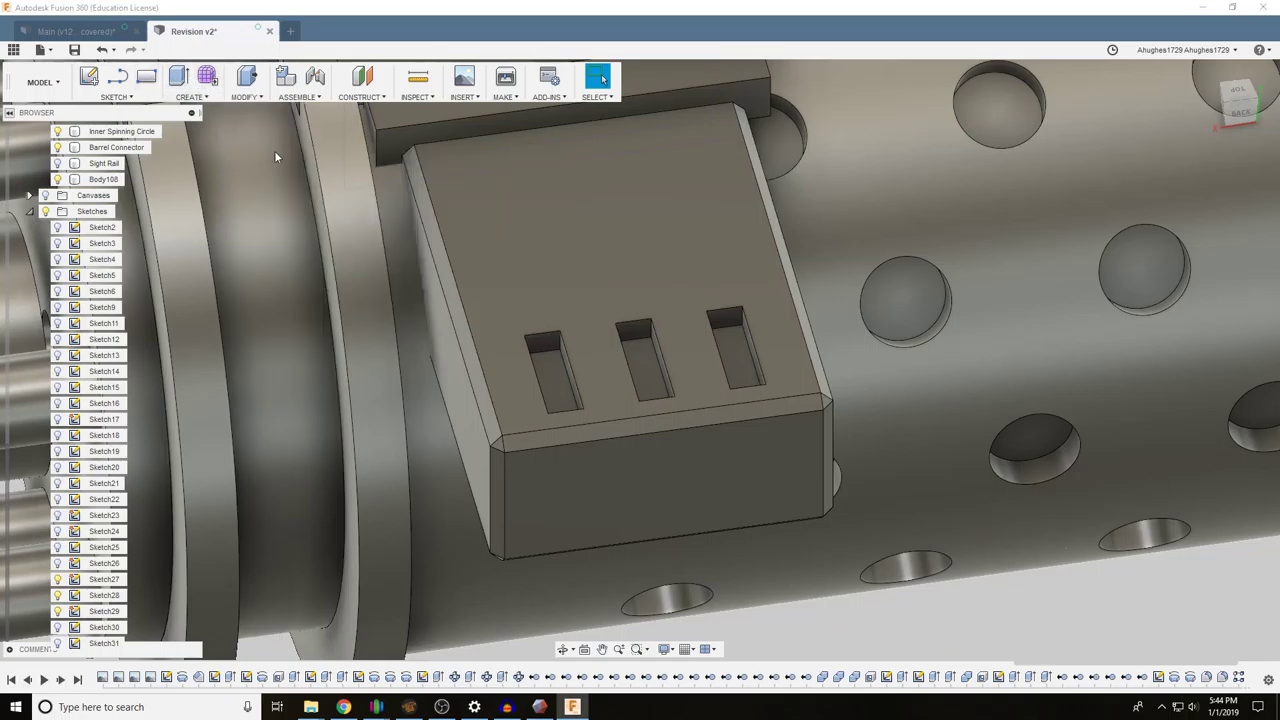
pyautogui.click(545, 333)
pyautogui.click(528, 346)
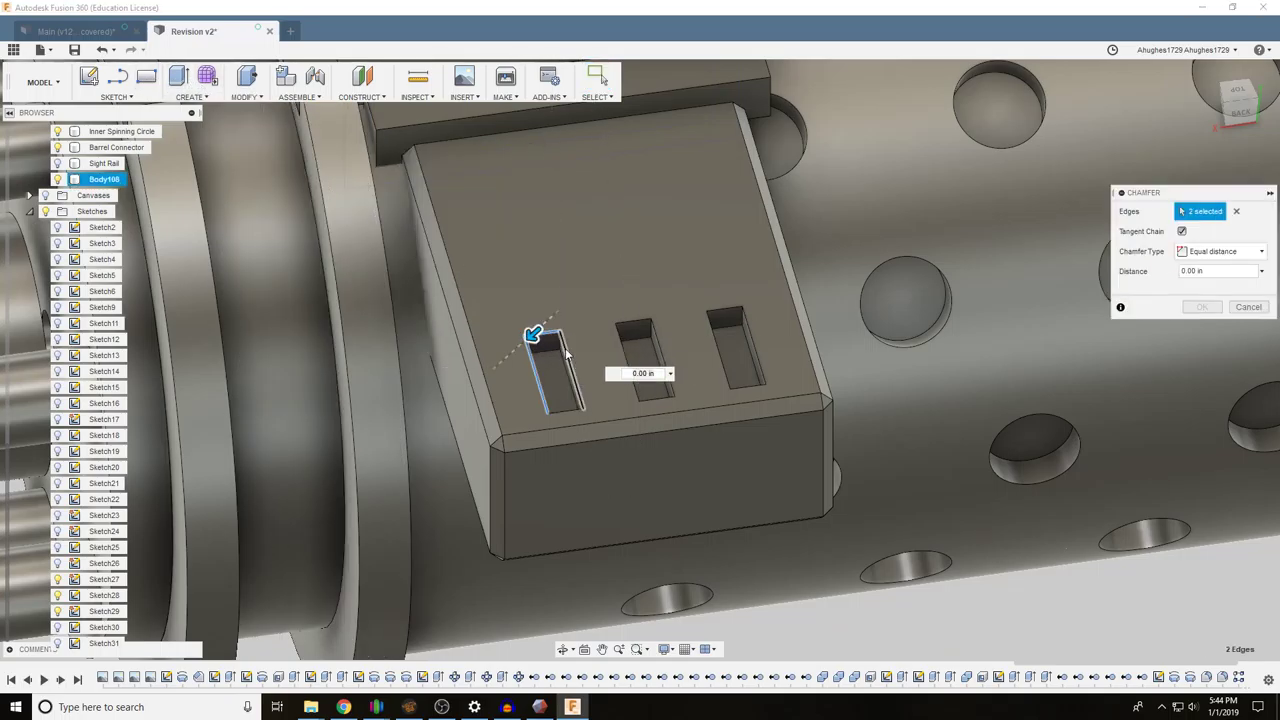
pyautogui.click(568, 356)
pyautogui.click(569, 411)
pyautogui.click(632, 366)
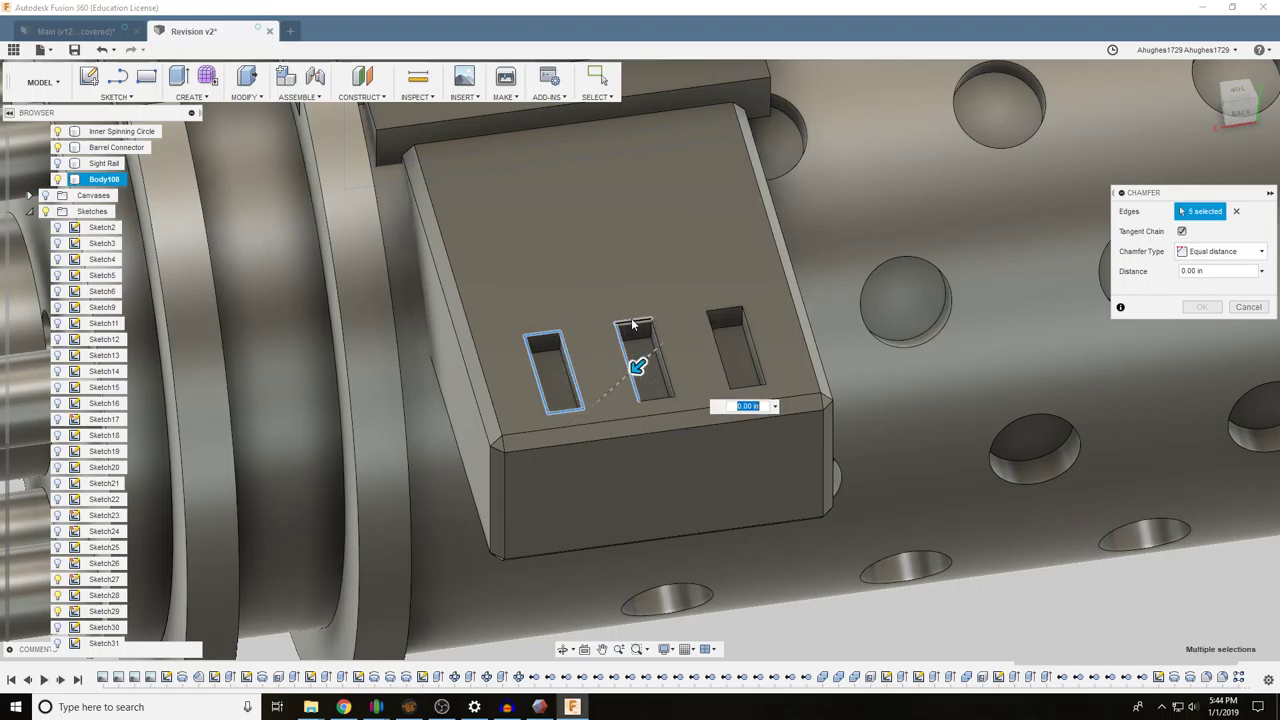
pyautogui.click(634, 322)
pyautogui.click(656, 401)
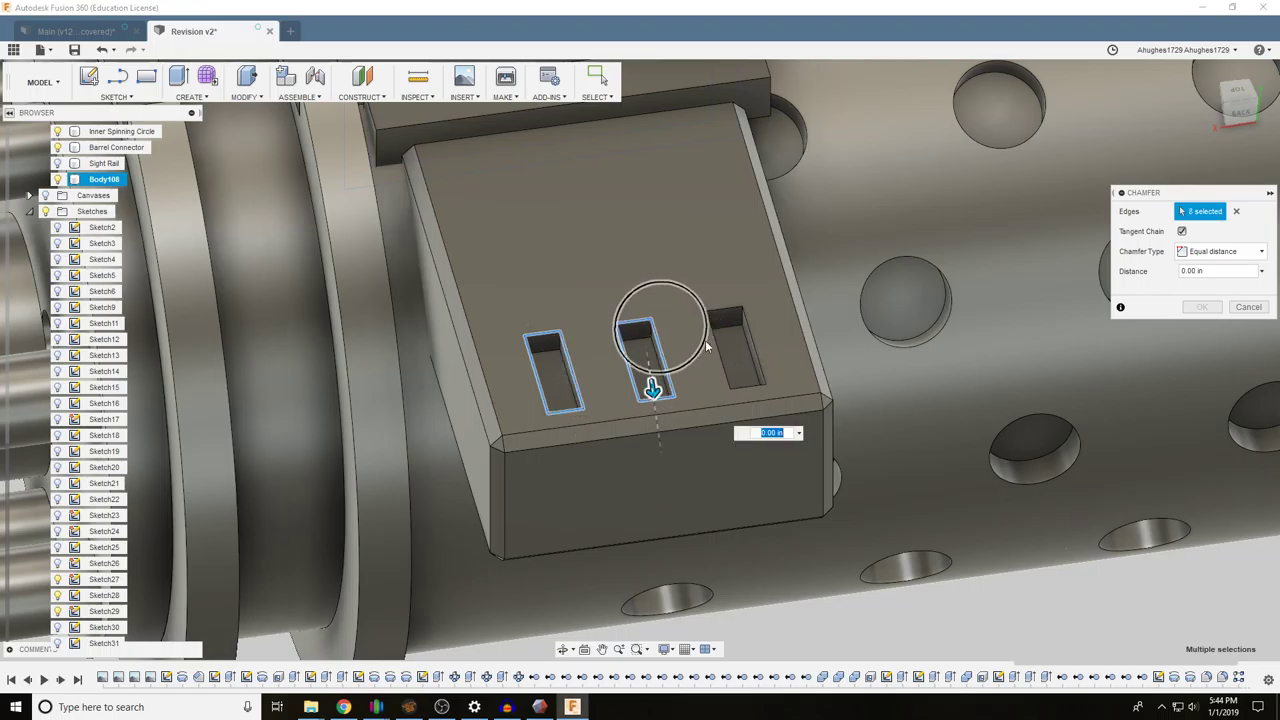
pyautogui.click(716, 342)
pyautogui.click(728, 309)
pyautogui.click(751, 329)
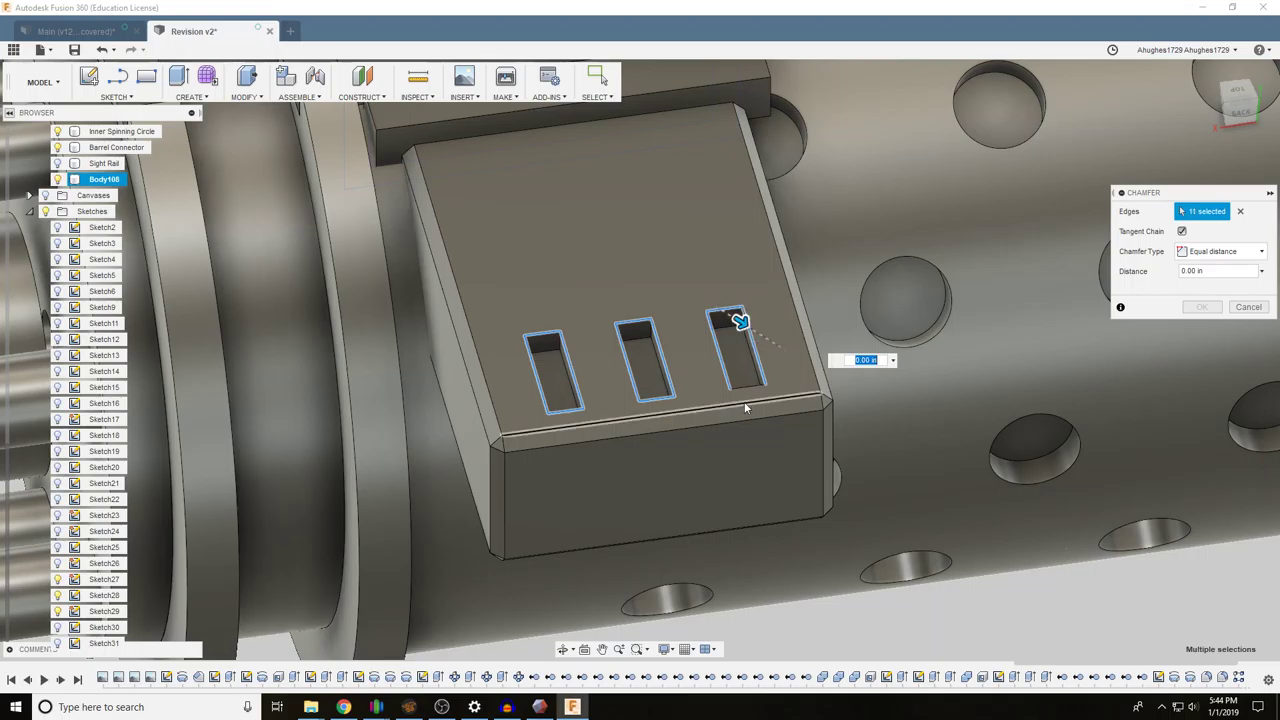
pyautogui.click(752, 388)
pyautogui.moveTo(750, 377); pyautogui.dragTo(752, 385)
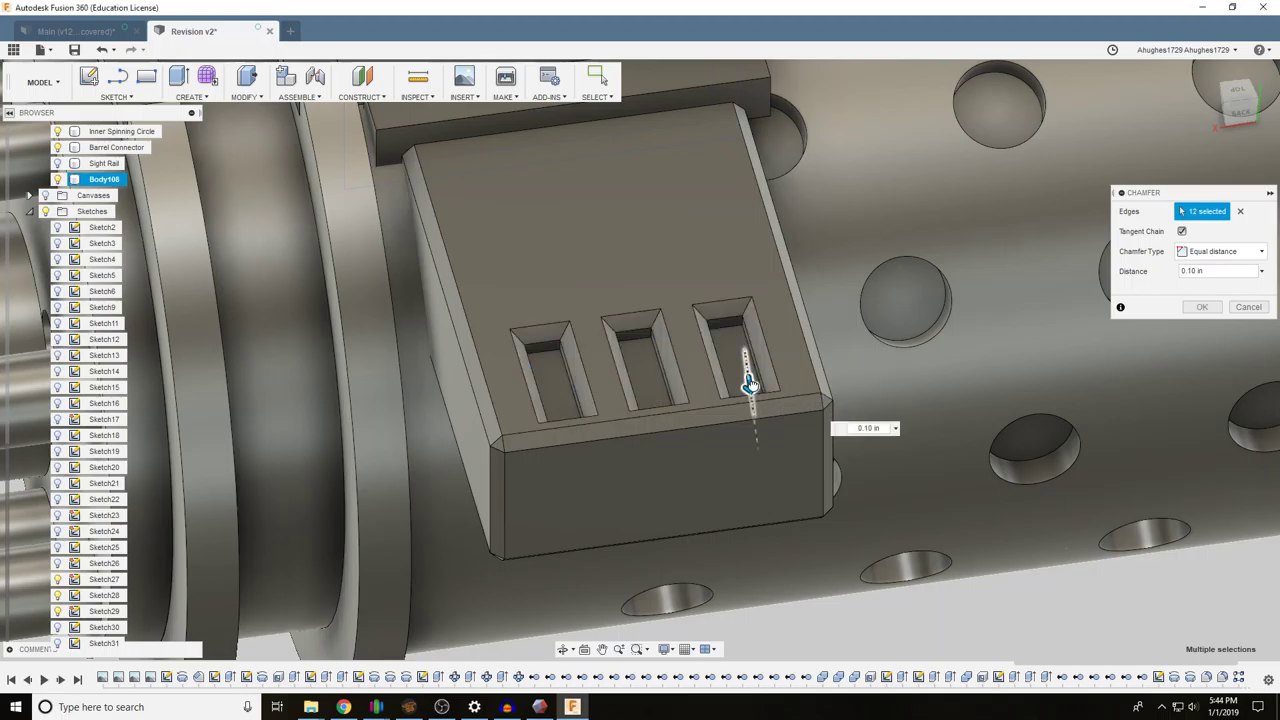
pyautogui.click(1202, 307)
# Show the Sight Rail body and view the whole minigun from the barrel end
pyautogui.scroll(-5, 991, 344)
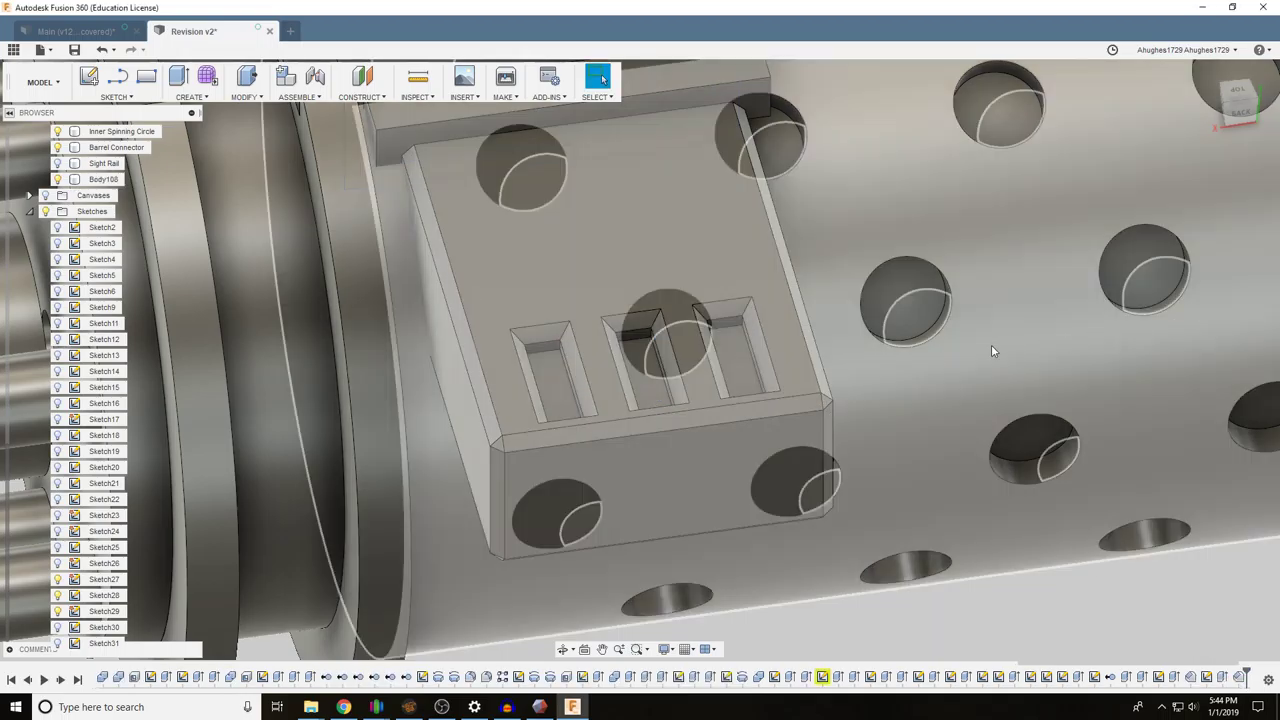
pyautogui.scroll(-6, 873, 565)
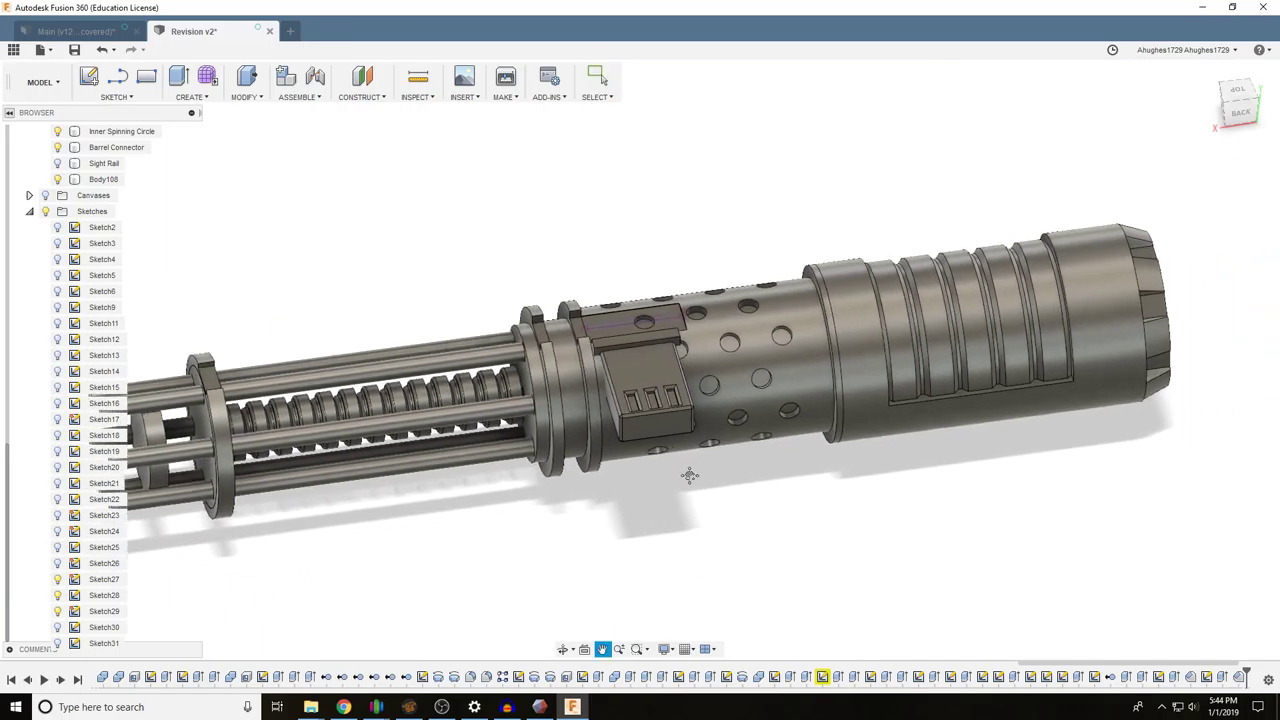
pyautogui.scroll(3, 55, 237)
pyautogui.scroll(3, 57, 240)
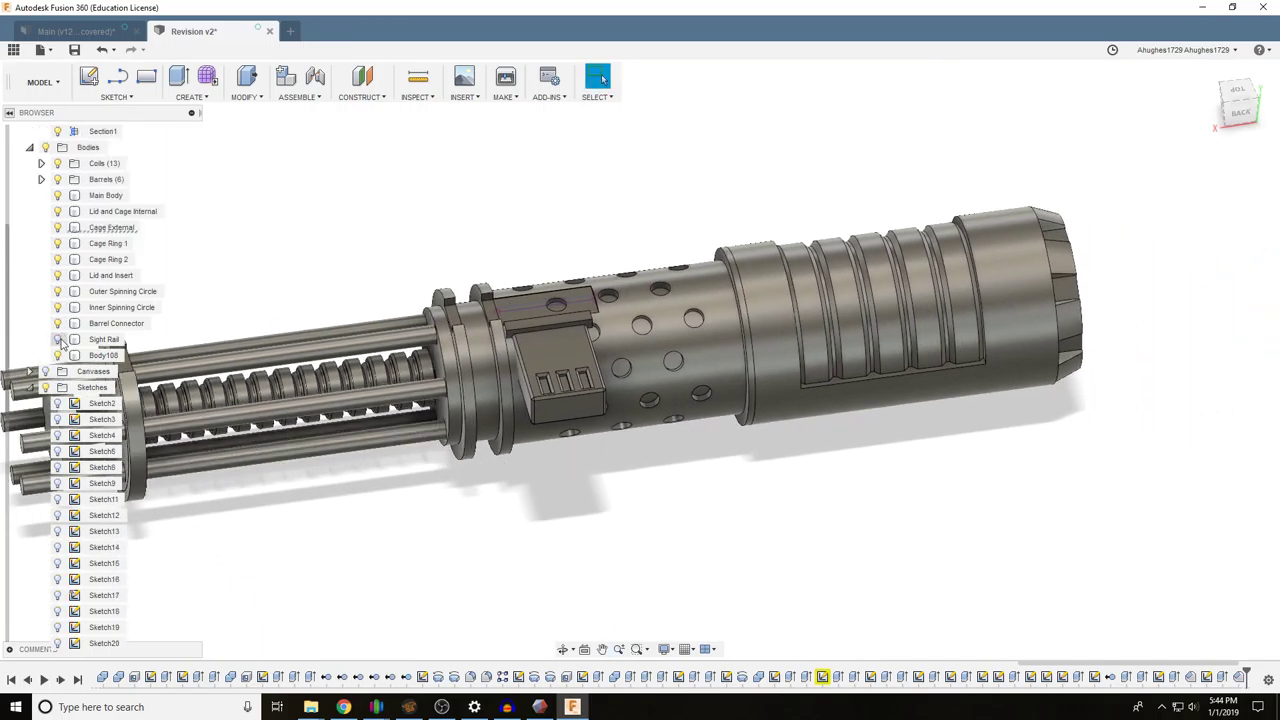
pyautogui.click(58, 340)
pyautogui.moveTo(402, 210); pyautogui.dragTo(559, 243, button='middle')
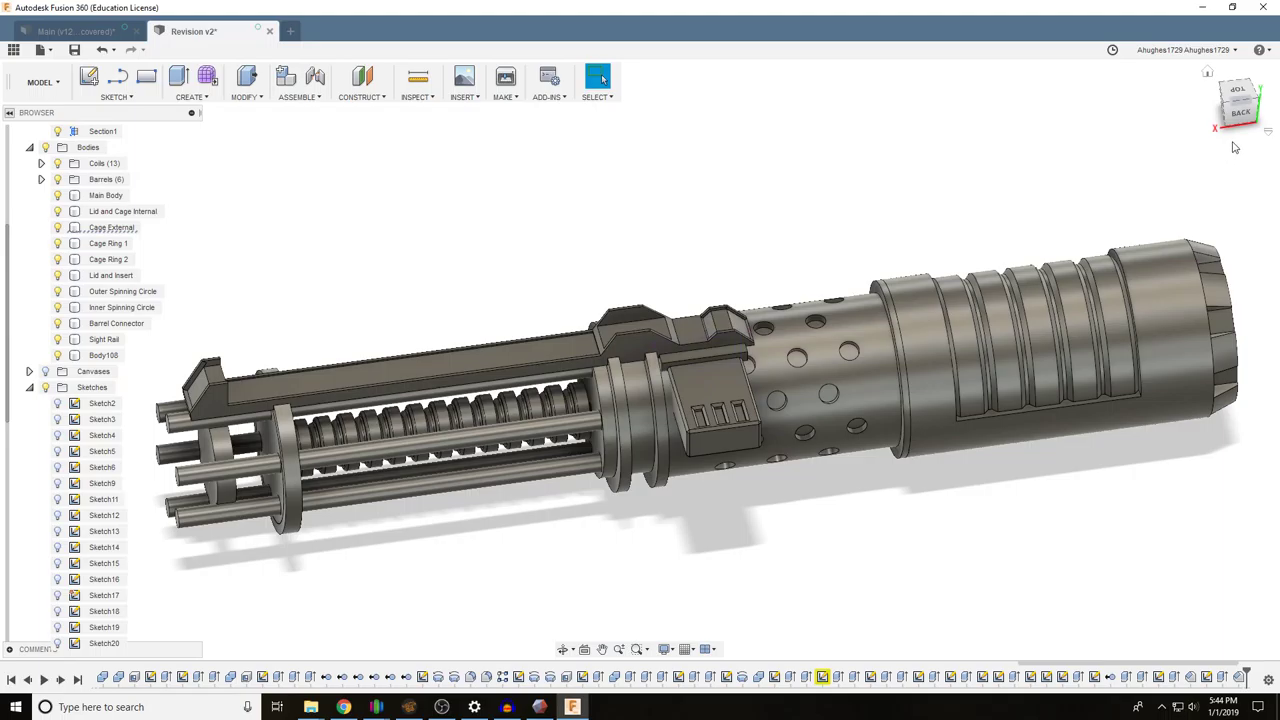
pyautogui.moveTo(1242, 115)
pyautogui.mouseDown()
pyautogui.moveTo(1279, 100)
pyautogui.moveTo(1256, 92)
pyautogui.moveTo(1267, 98)
pyautogui.mouseUp()
pyautogui.keyDown('shift'); pyautogui.moveTo(1165, 218); pyautogui.dragTo(1180, 218, button='middle'); pyautogui.keyUp('shift')
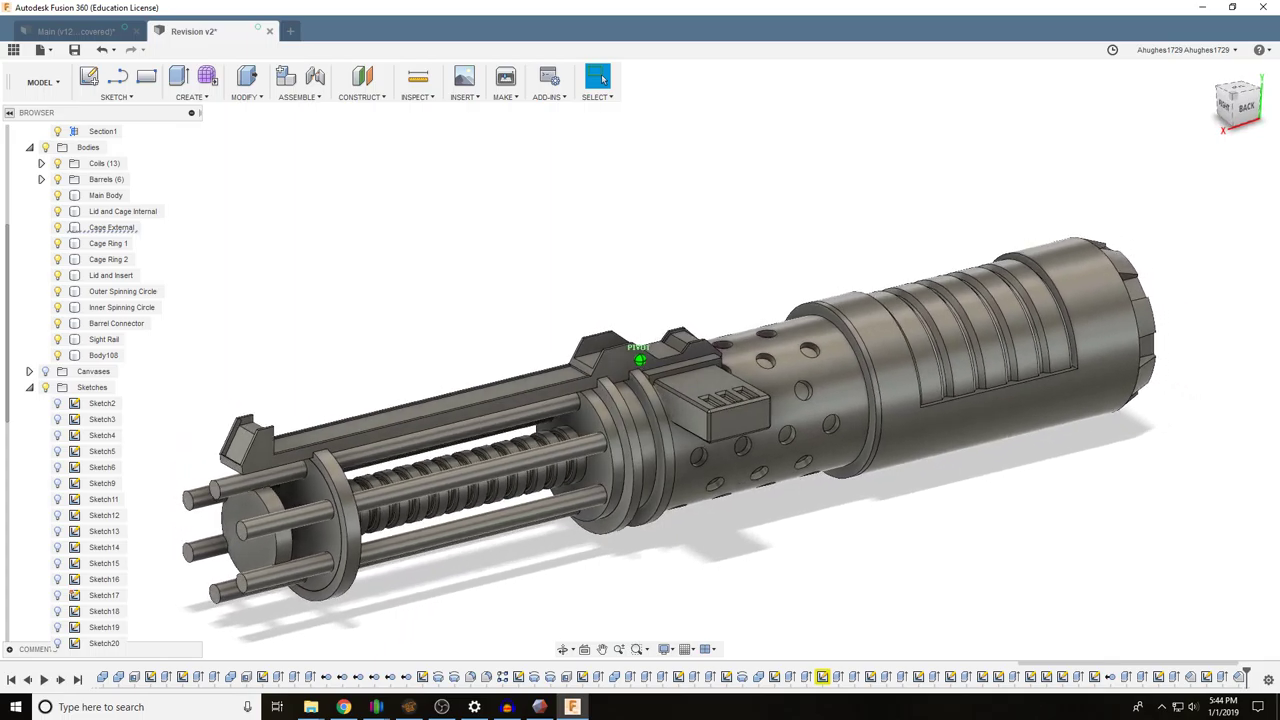
pyautogui.click(249, 511)
pyautogui.click(395, 323)
# Rename the slotted box body as Magazine
pyautogui.click(92, 357)
pyautogui.doubleClick(92, 357)
pyautogui.write('MAg')
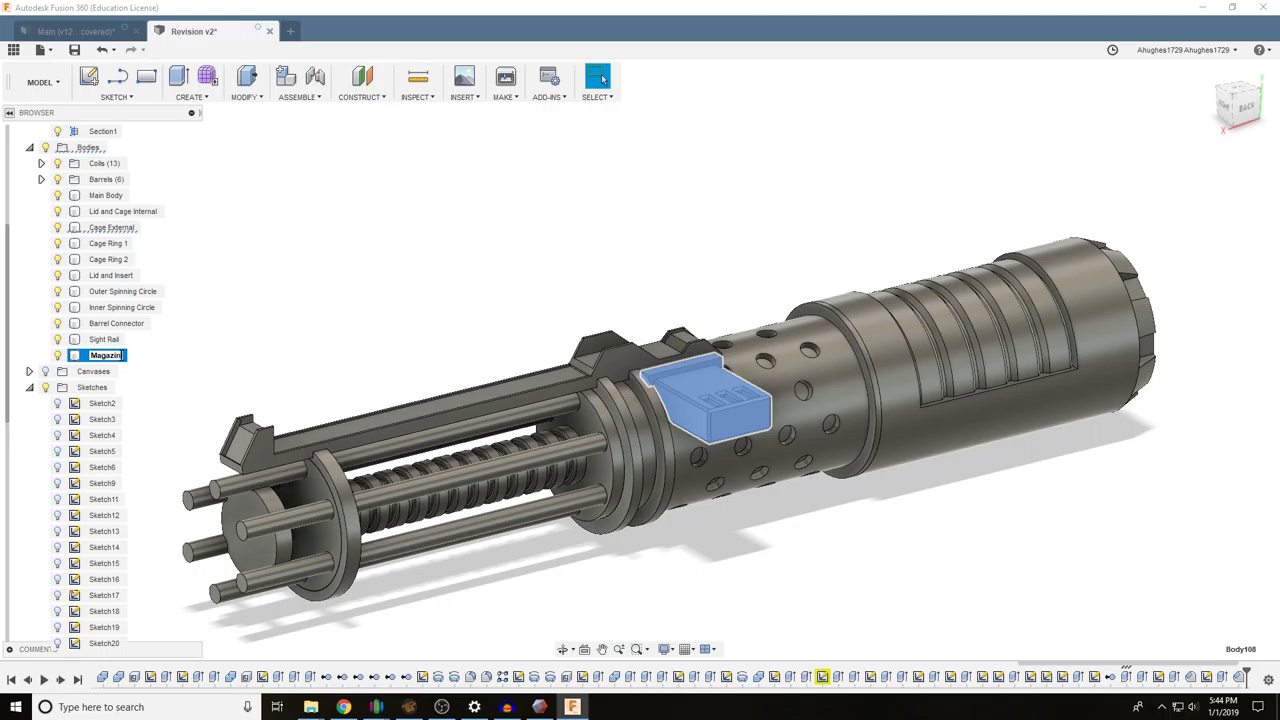
pyautogui.press('Return')
pyautogui.click(475, 366)
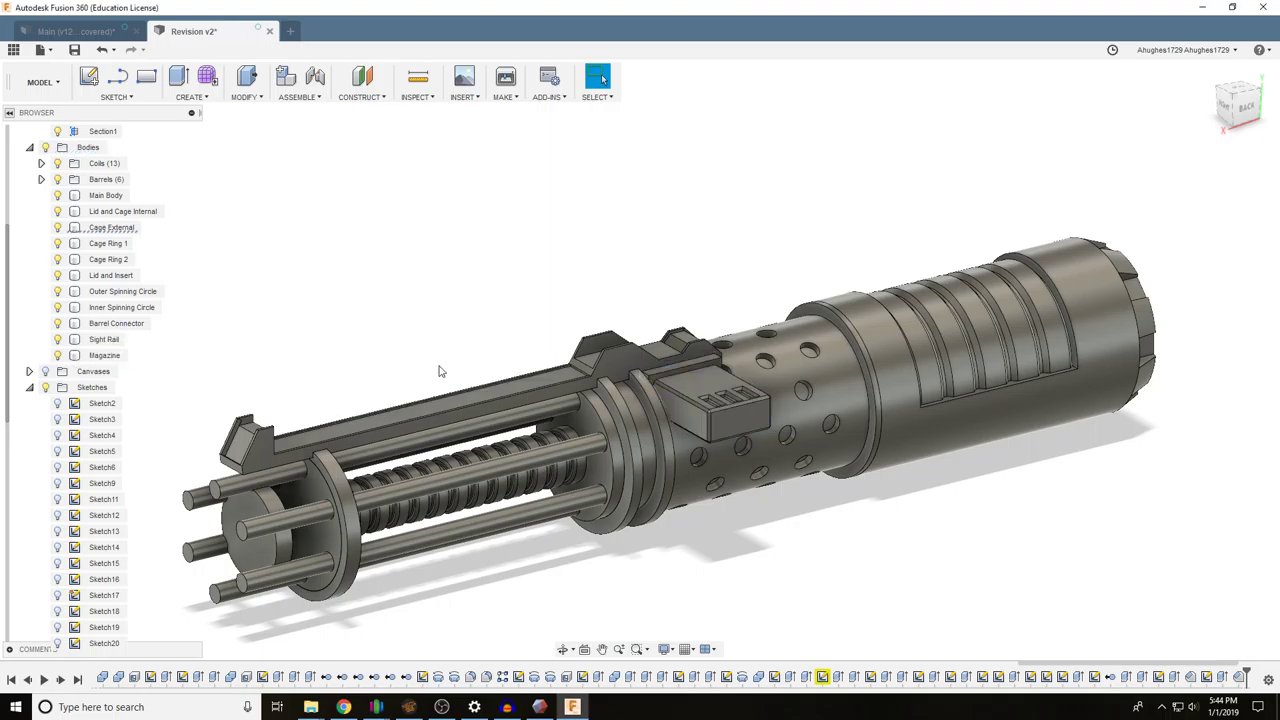
# Show the reference canvases and view the whole minigun against them from the front
pyautogui.click(45, 371)
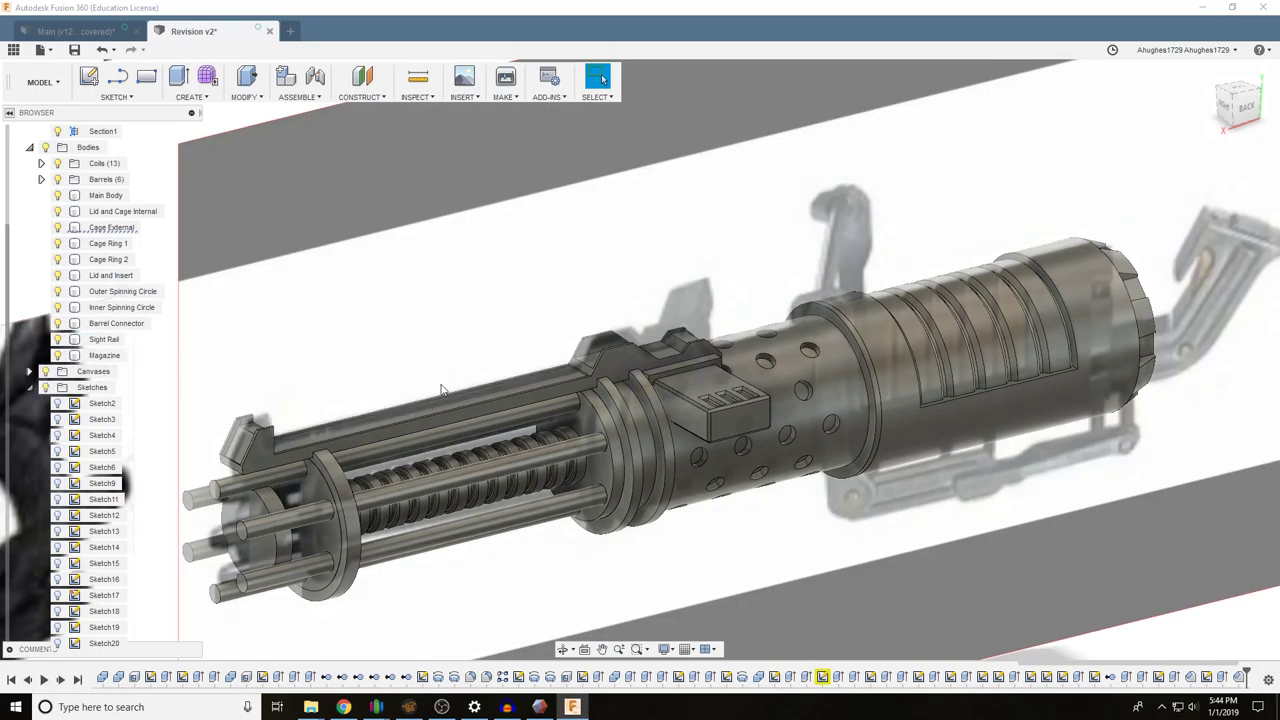
pyautogui.click(1230, 110)
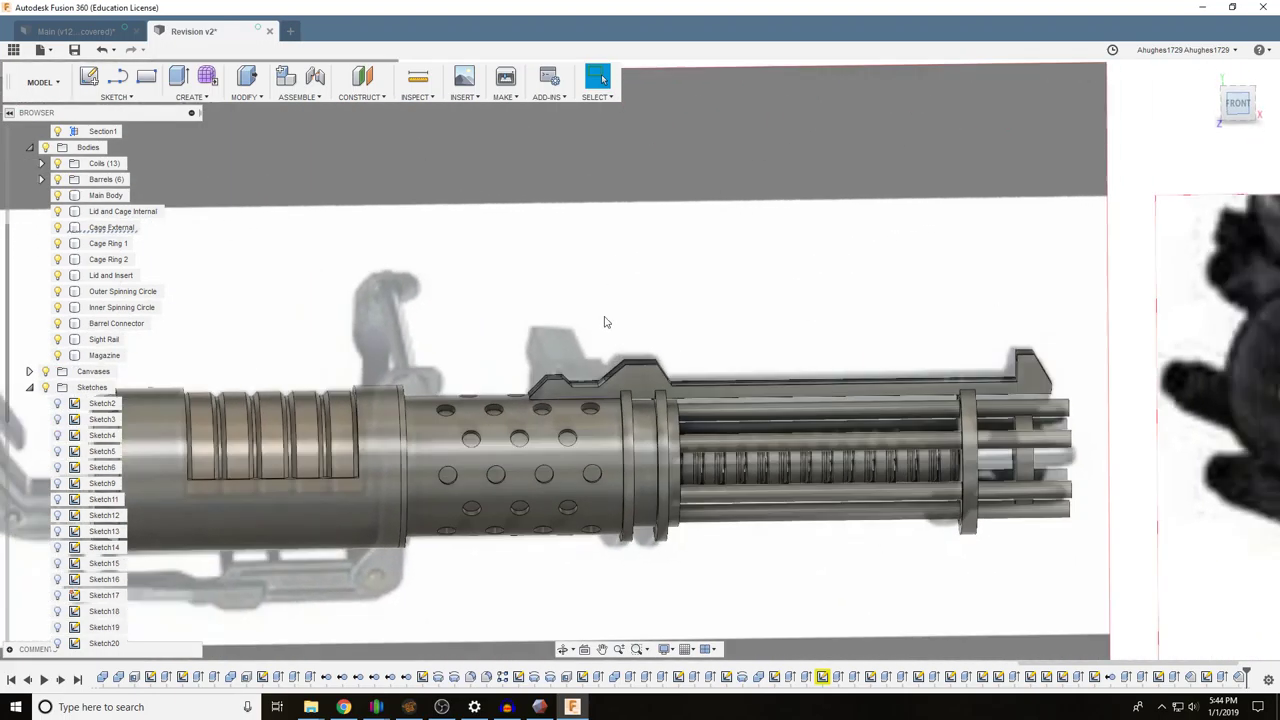
pyautogui.scroll(-2, 520, 276)
pyautogui.moveTo(642, 256); pyautogui.dragTo(819, 251, button='middle')
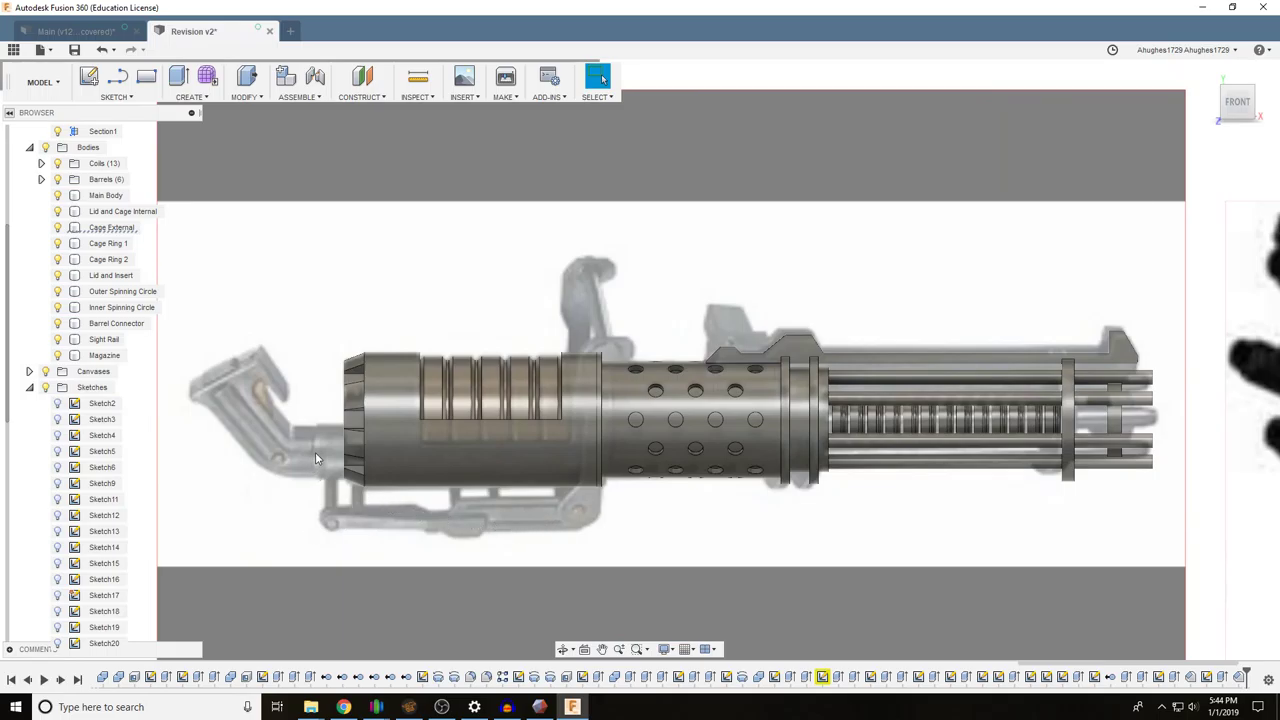